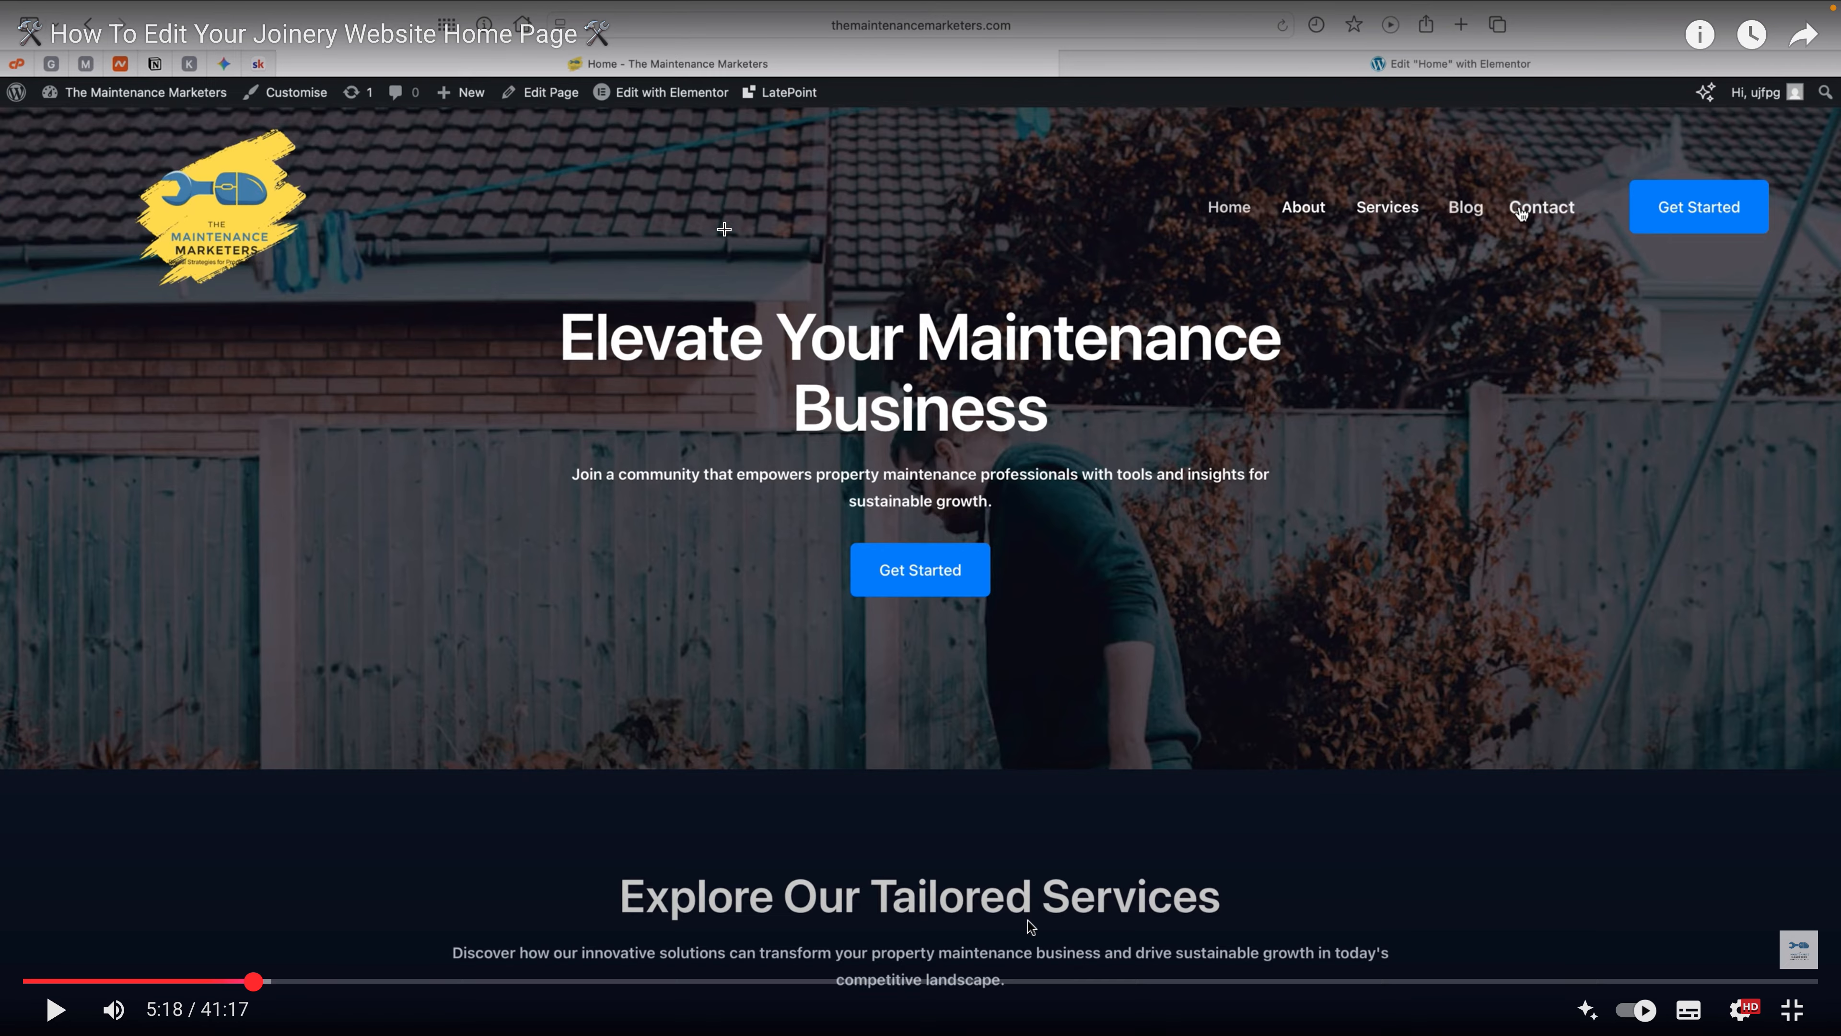
key("ctrl+Right")
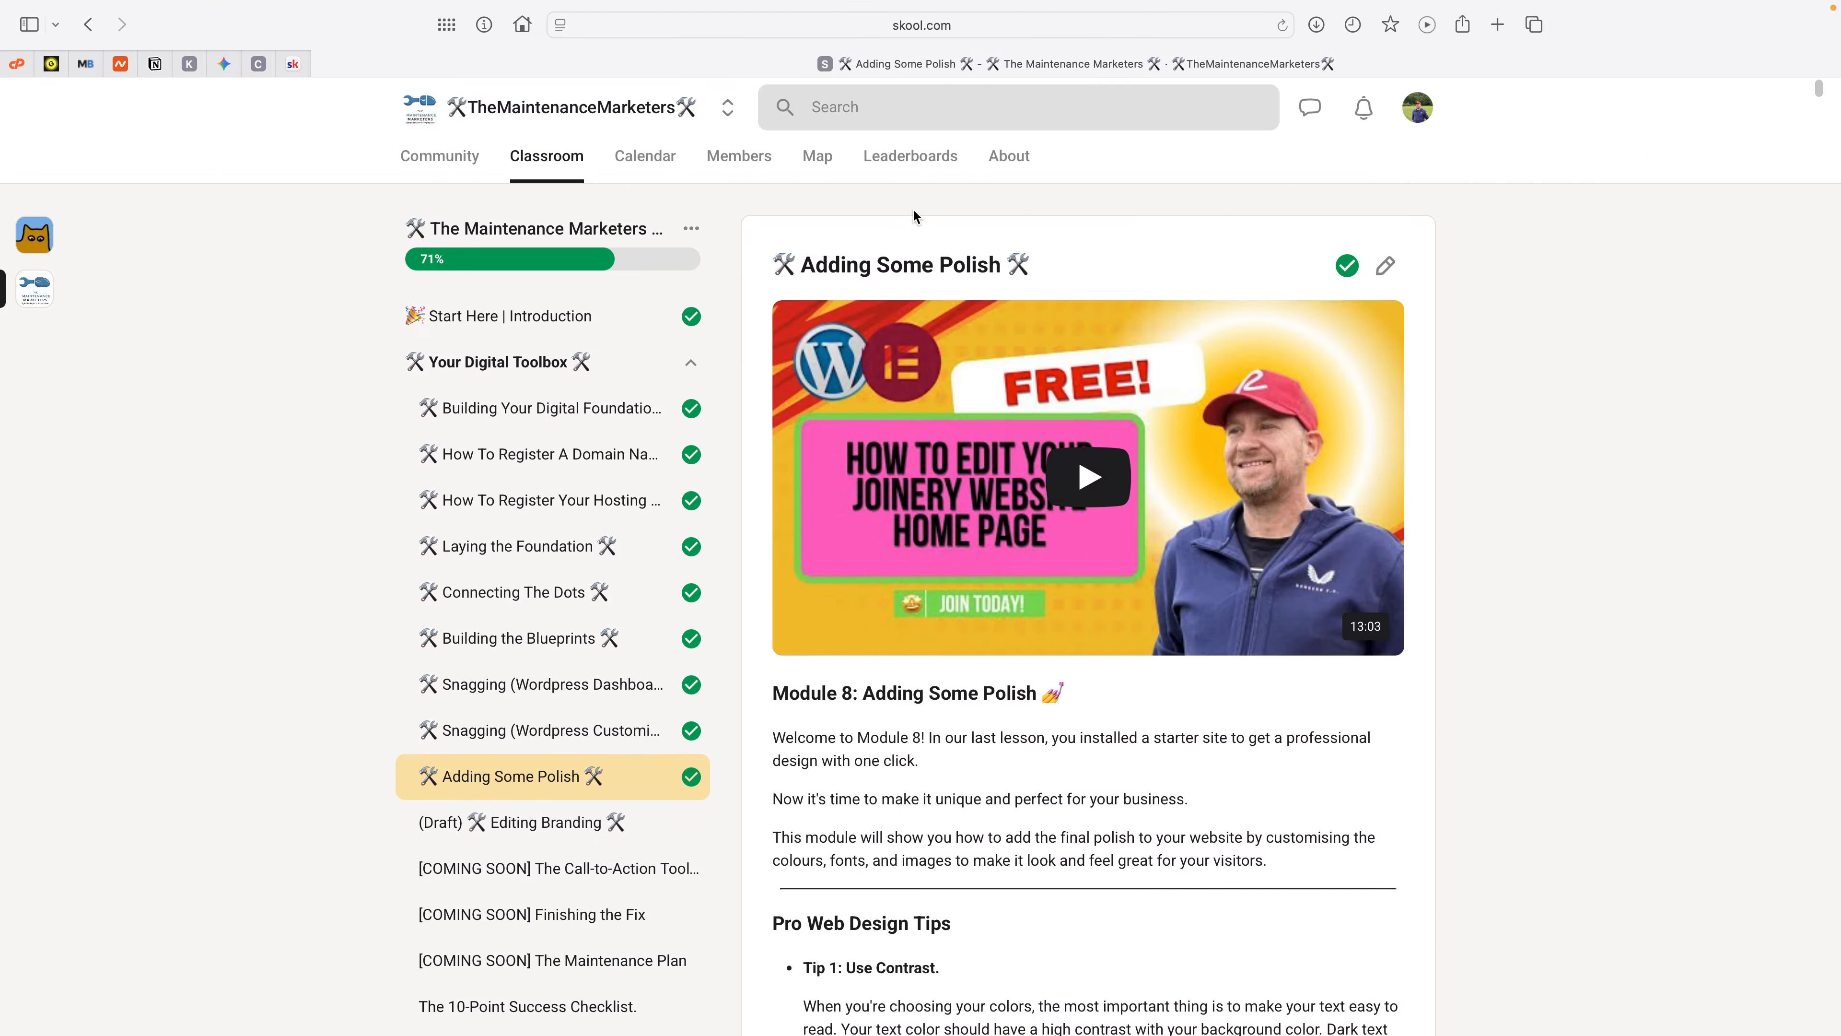
key("ctrl+Left")
key("ctrl+Left")
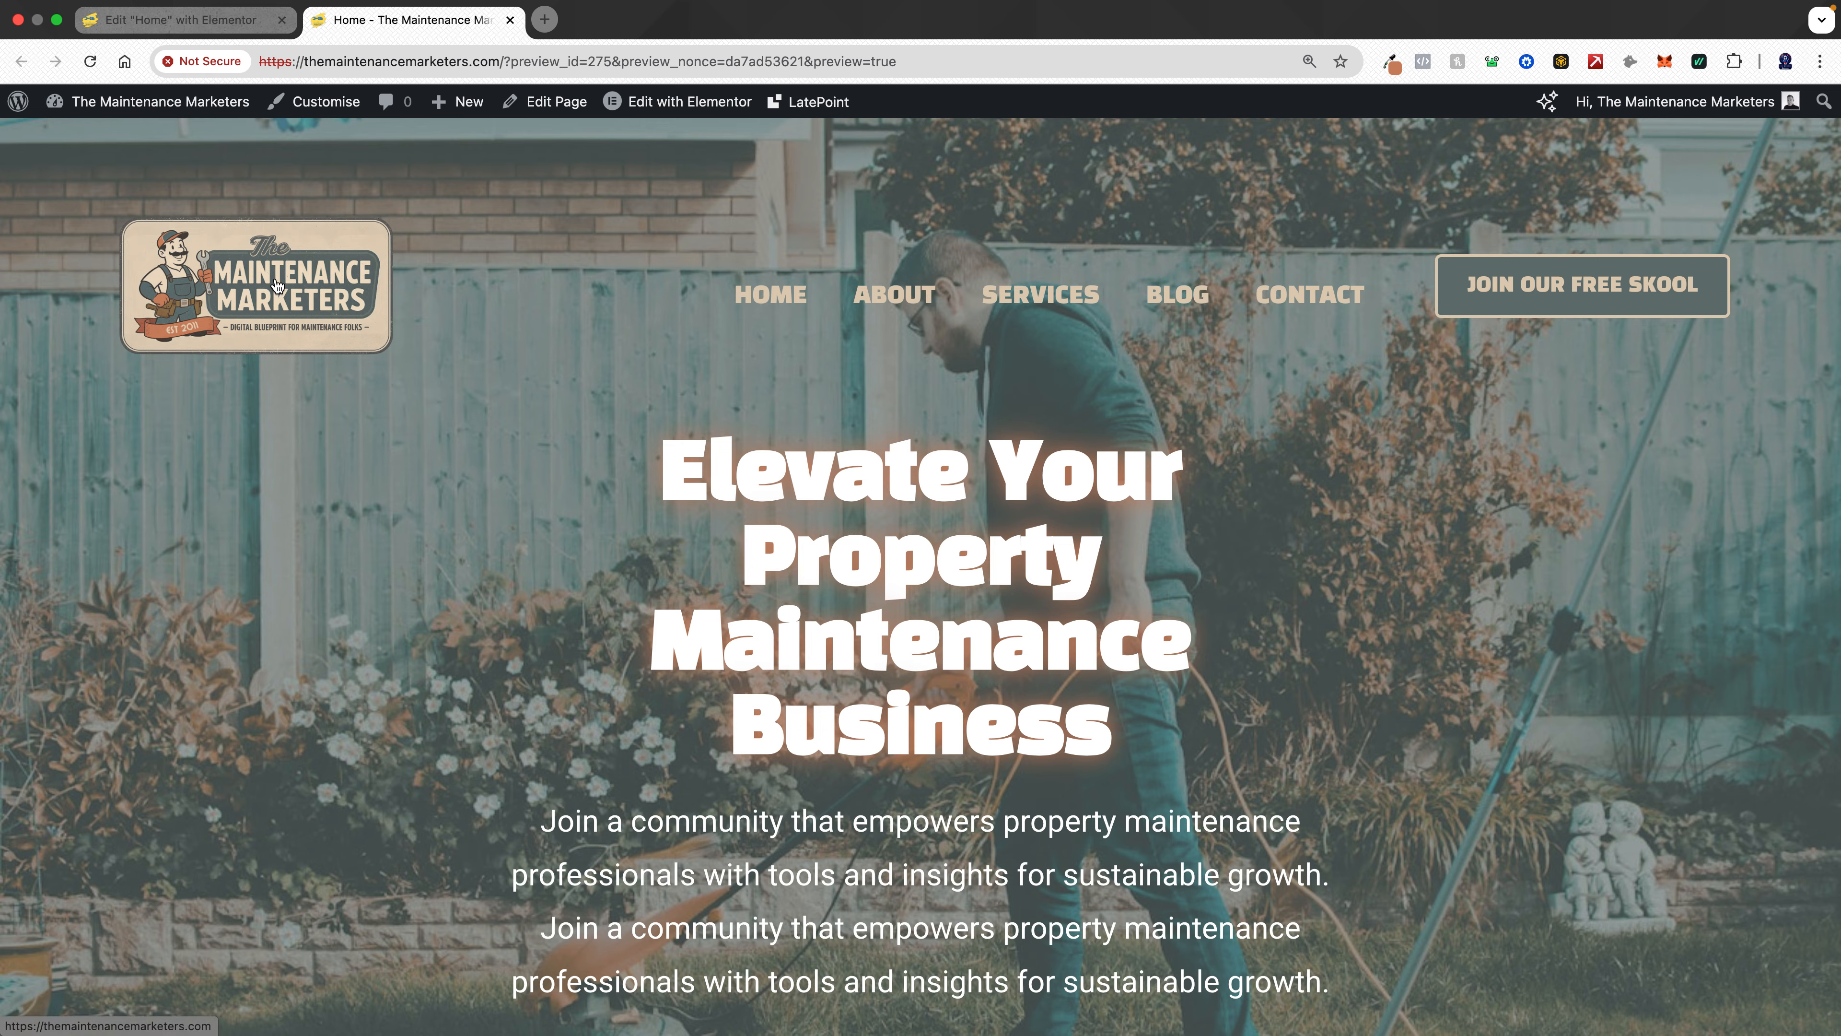
left_click_drag(334, 275, 346, 276)
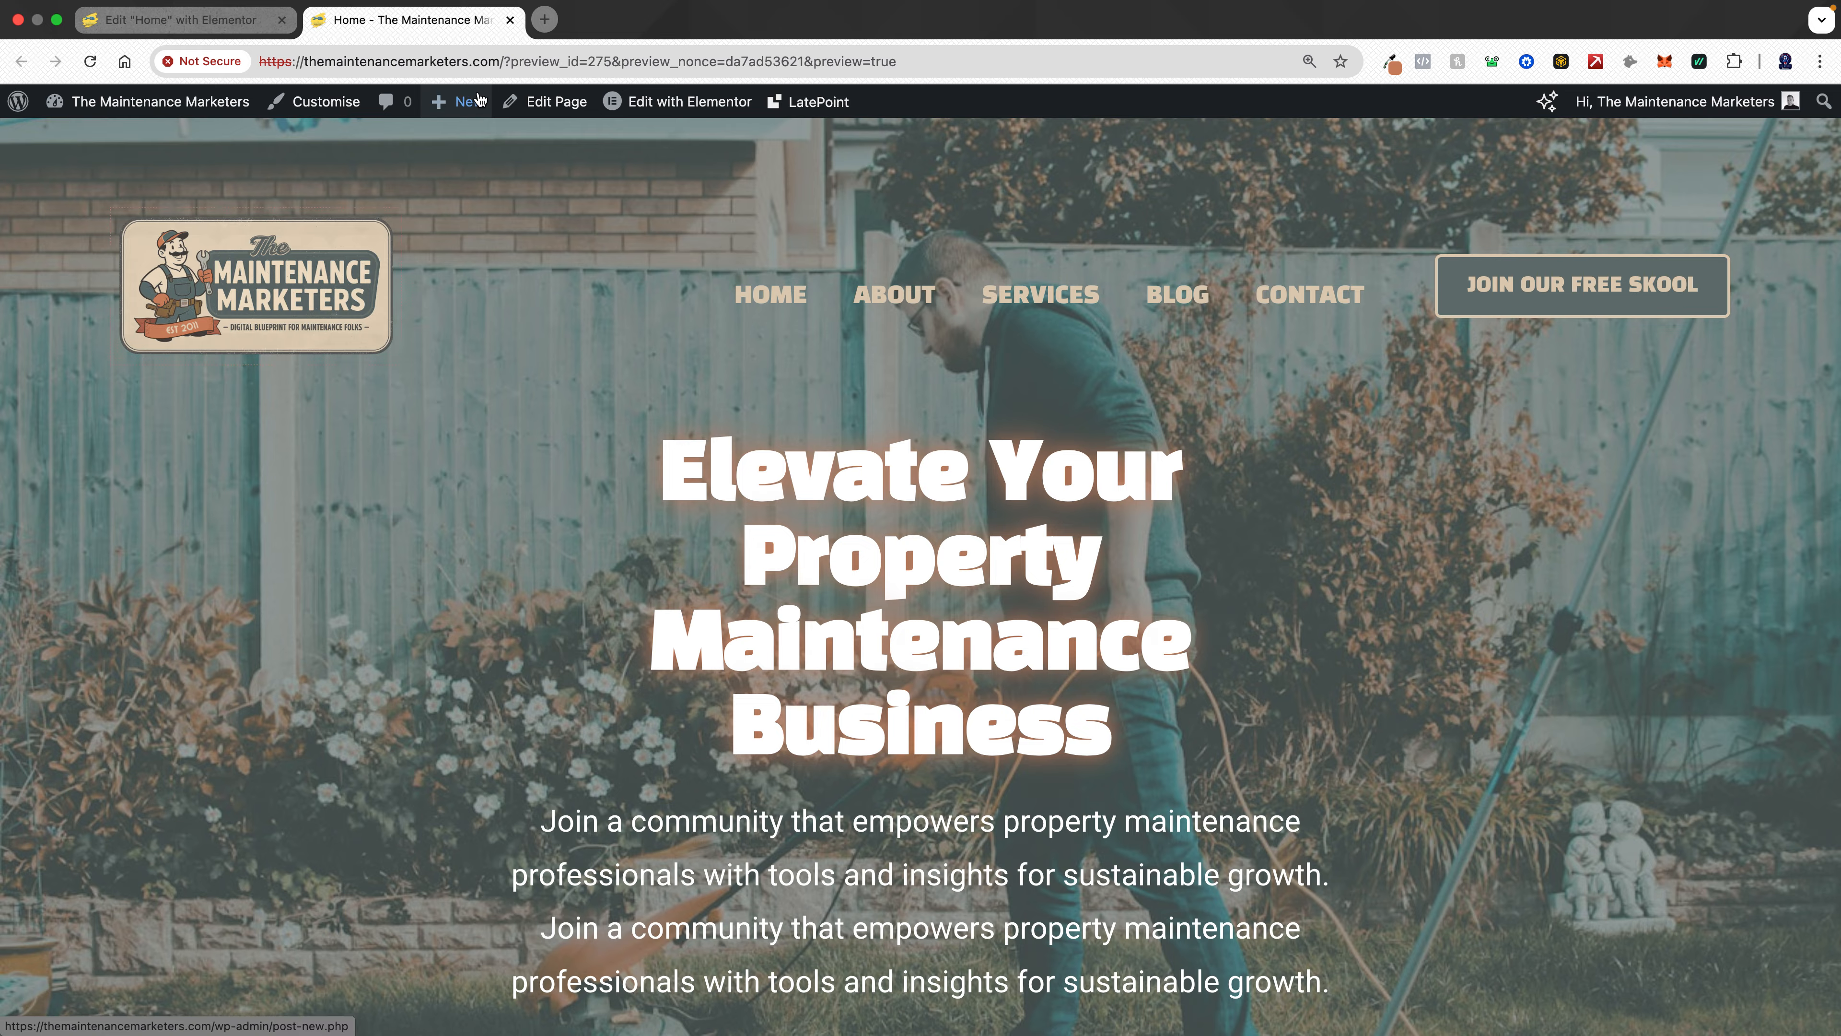
left_click_drag(503, 64, 303, 69)
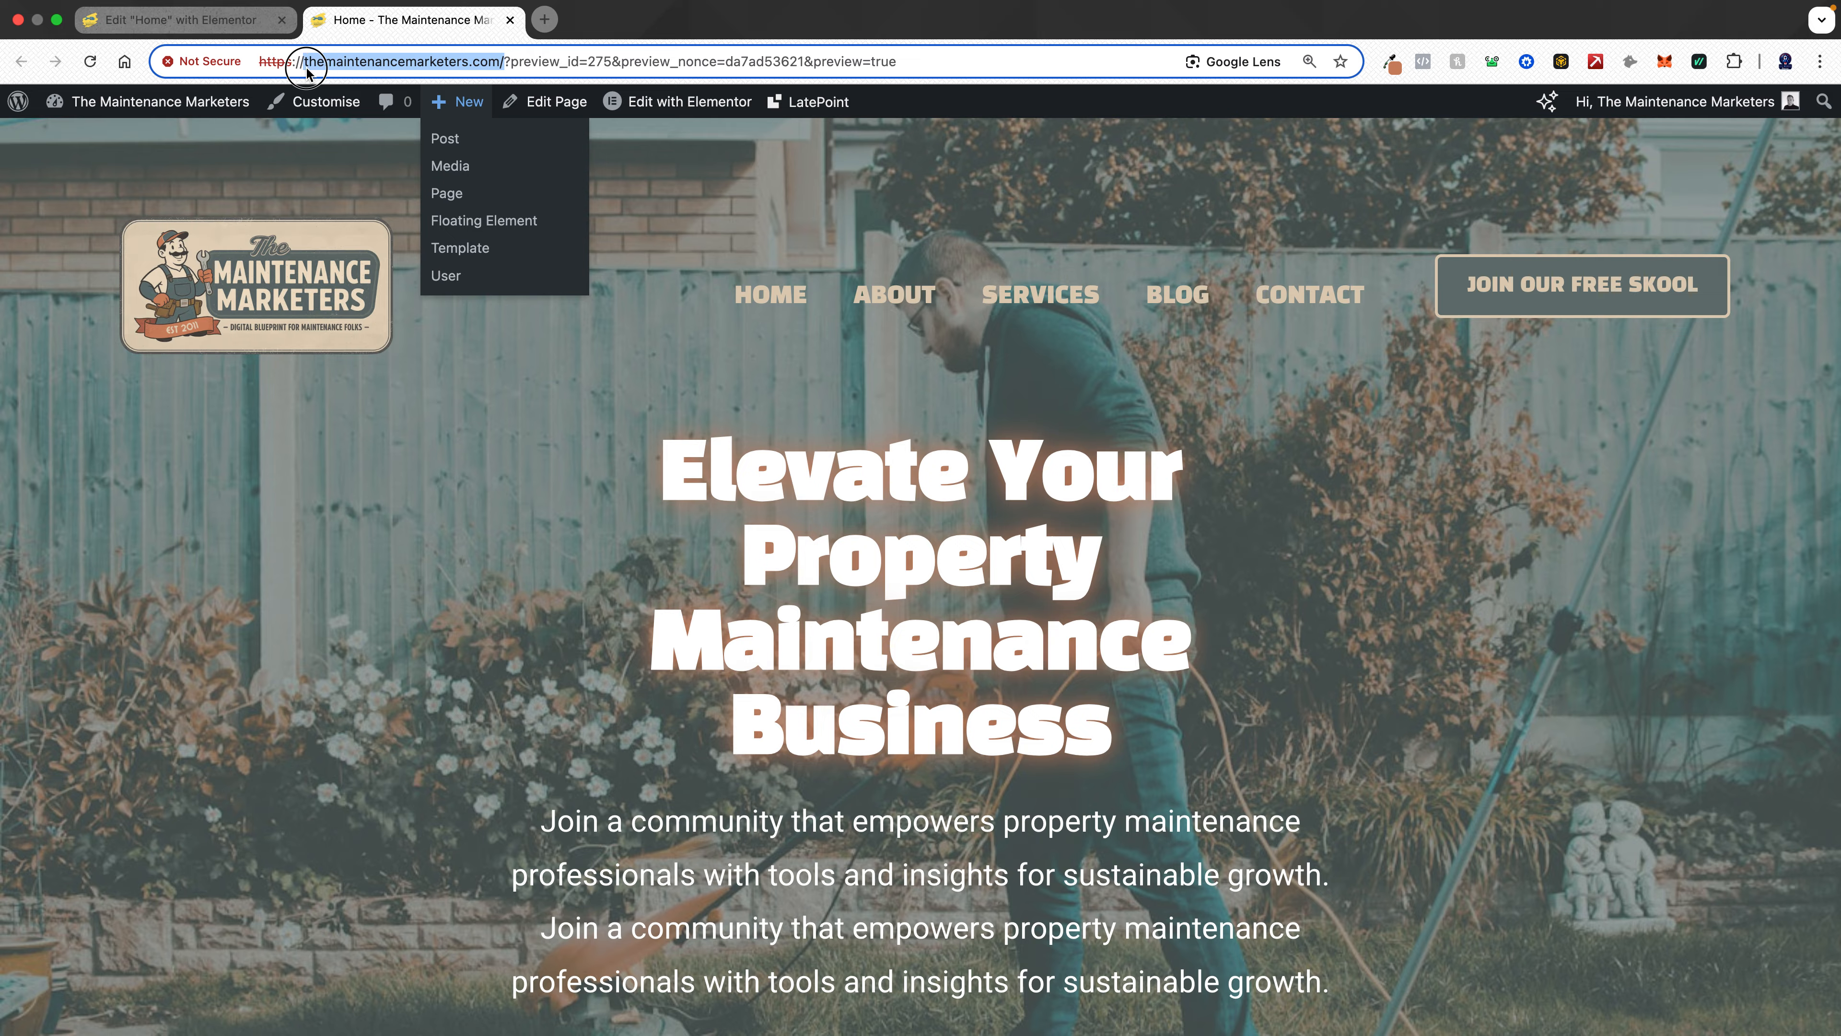
left_click(306, 69)
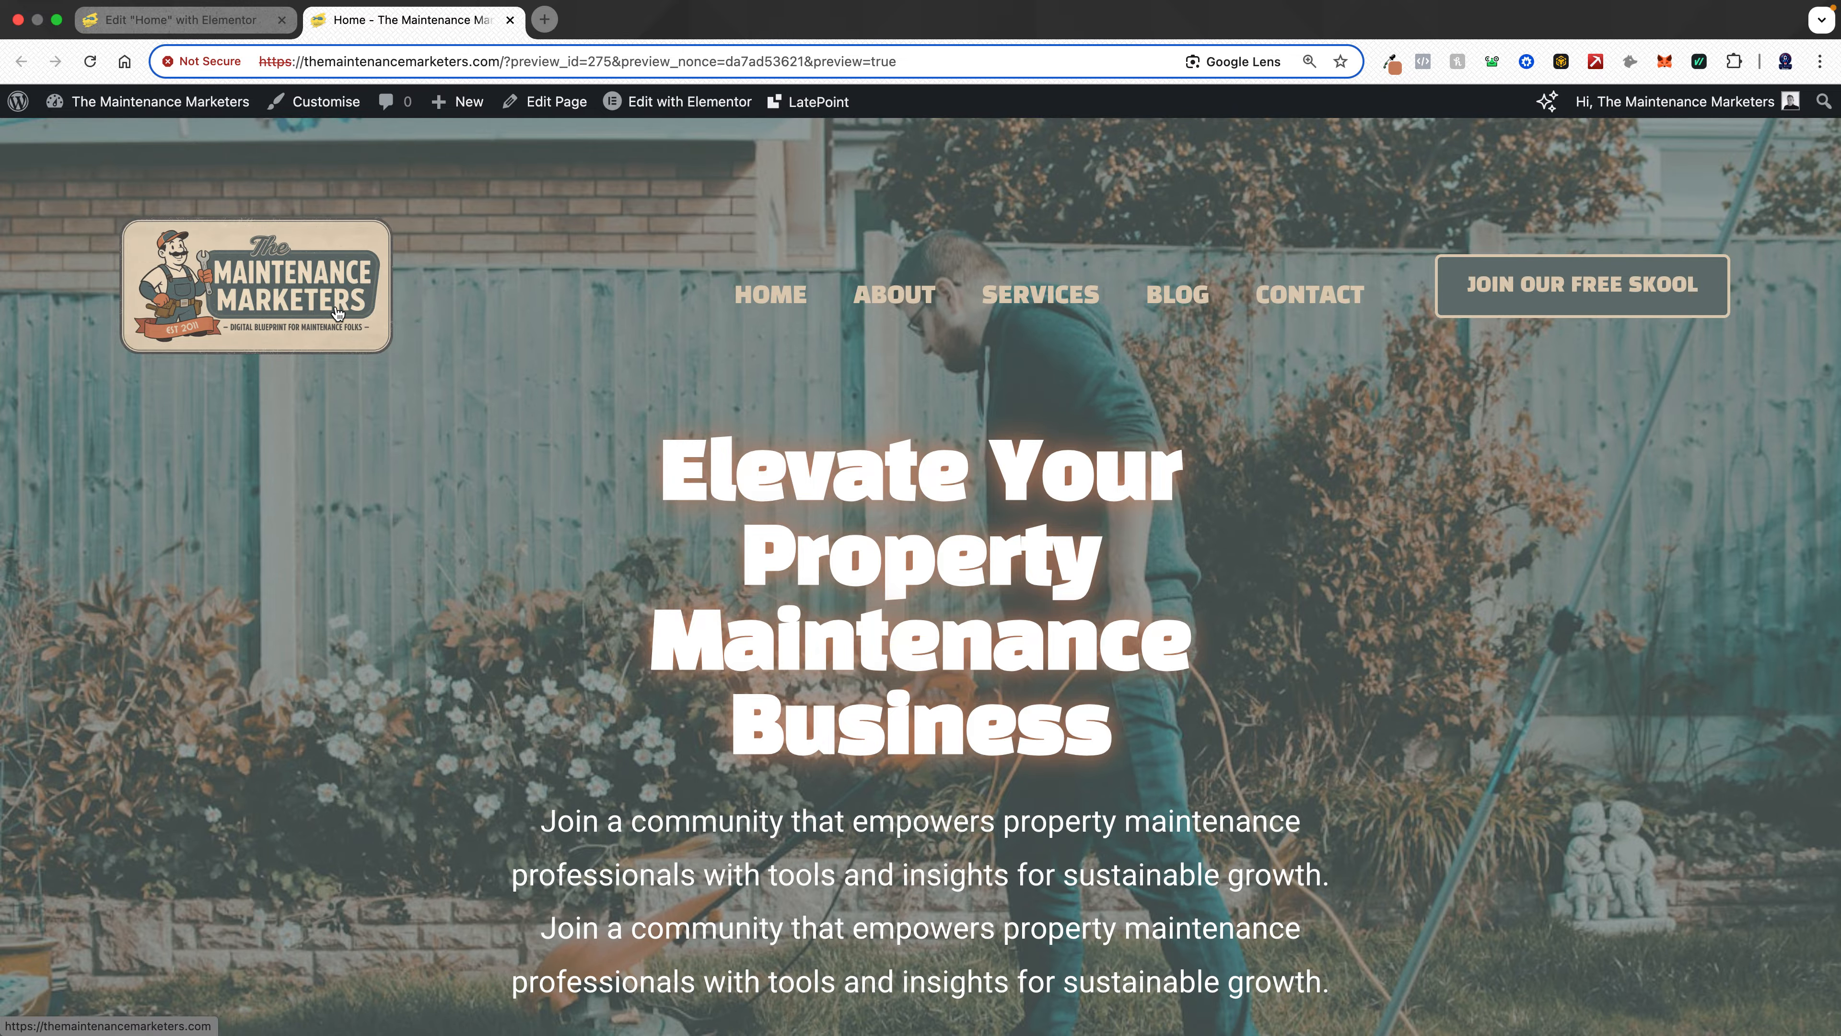
- Scroll through the home page preview to review each of its sections
scroll(979, 461, "down", 3)
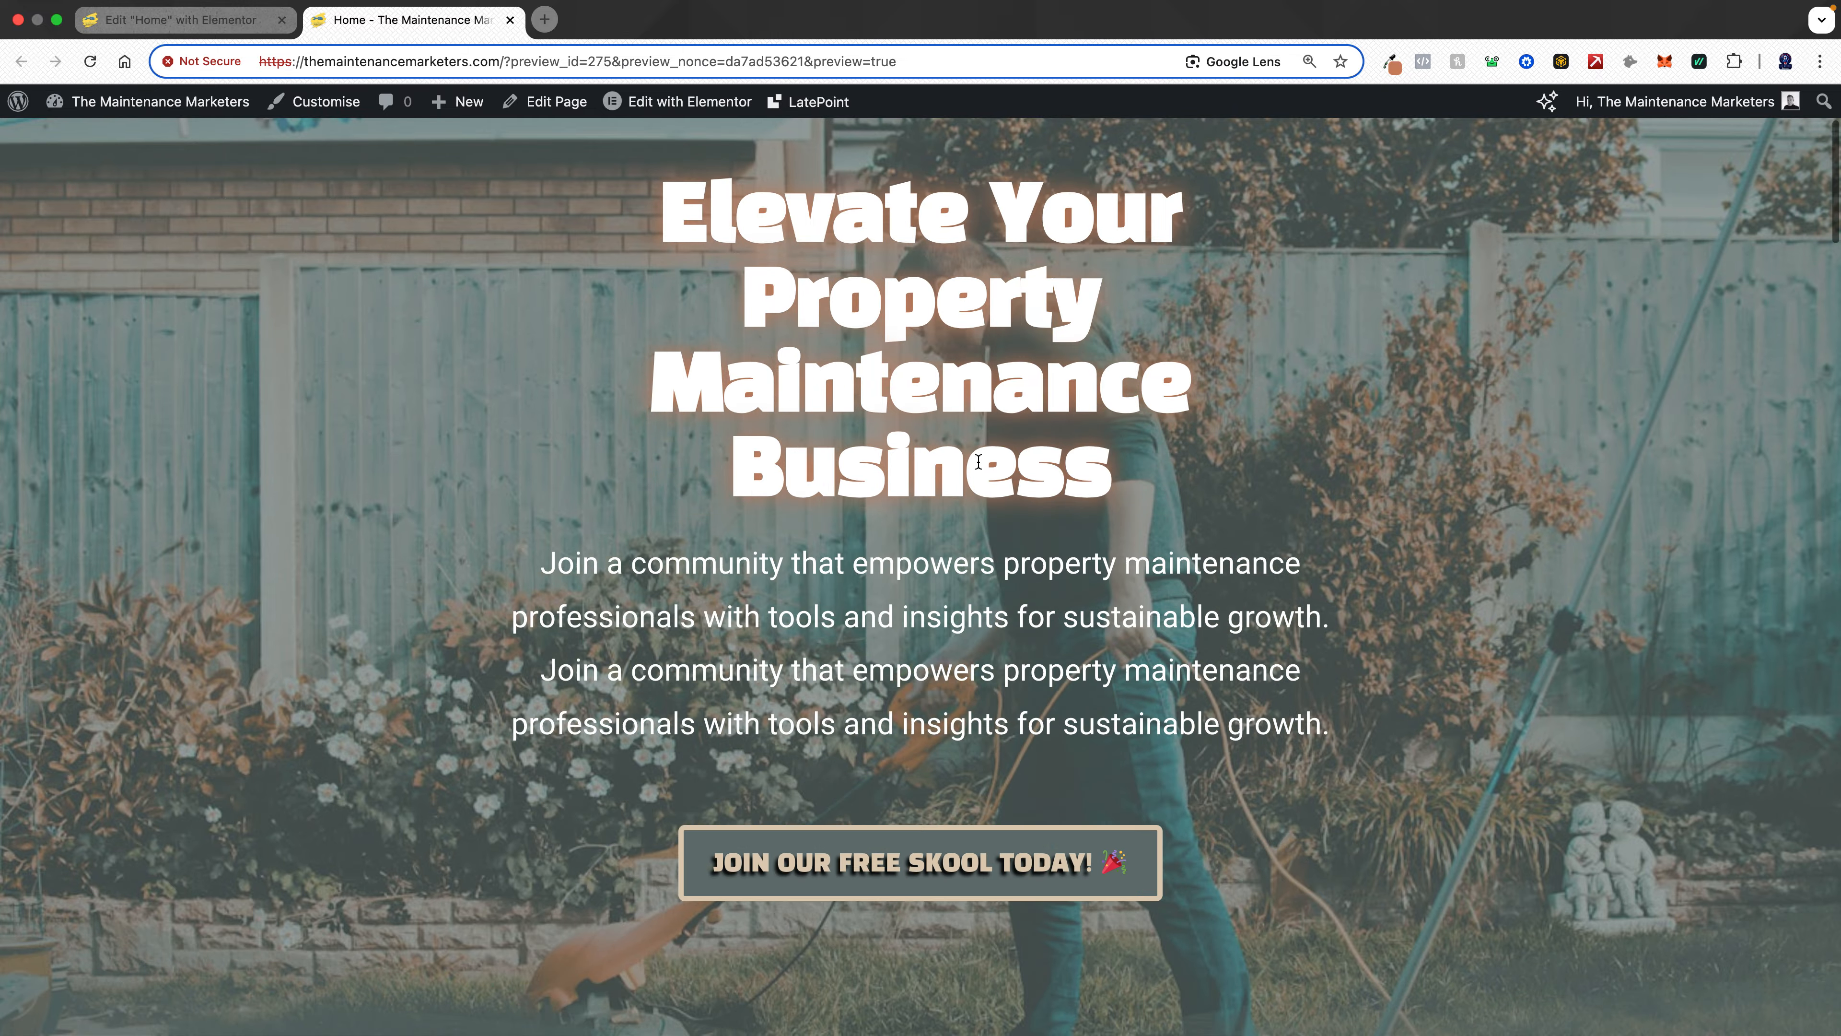
scroll(977, 461, "down", 5)
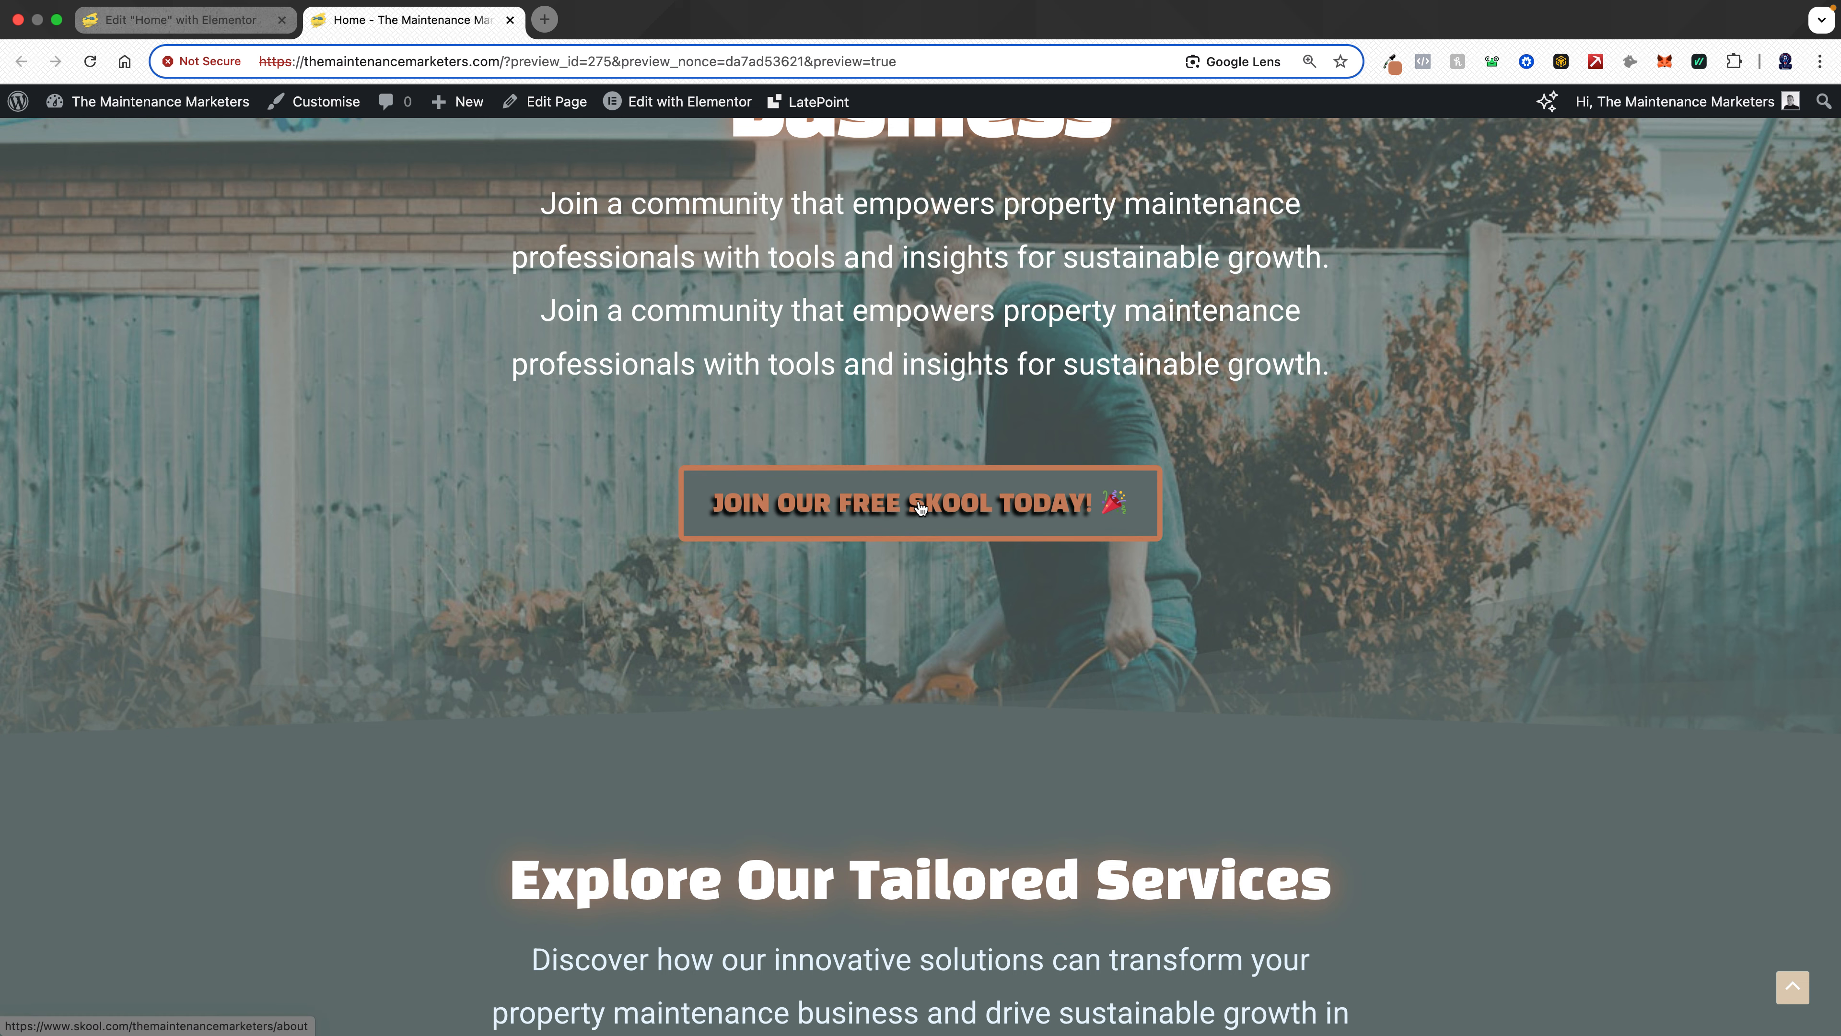
scroll(919, 506, "down", 5)
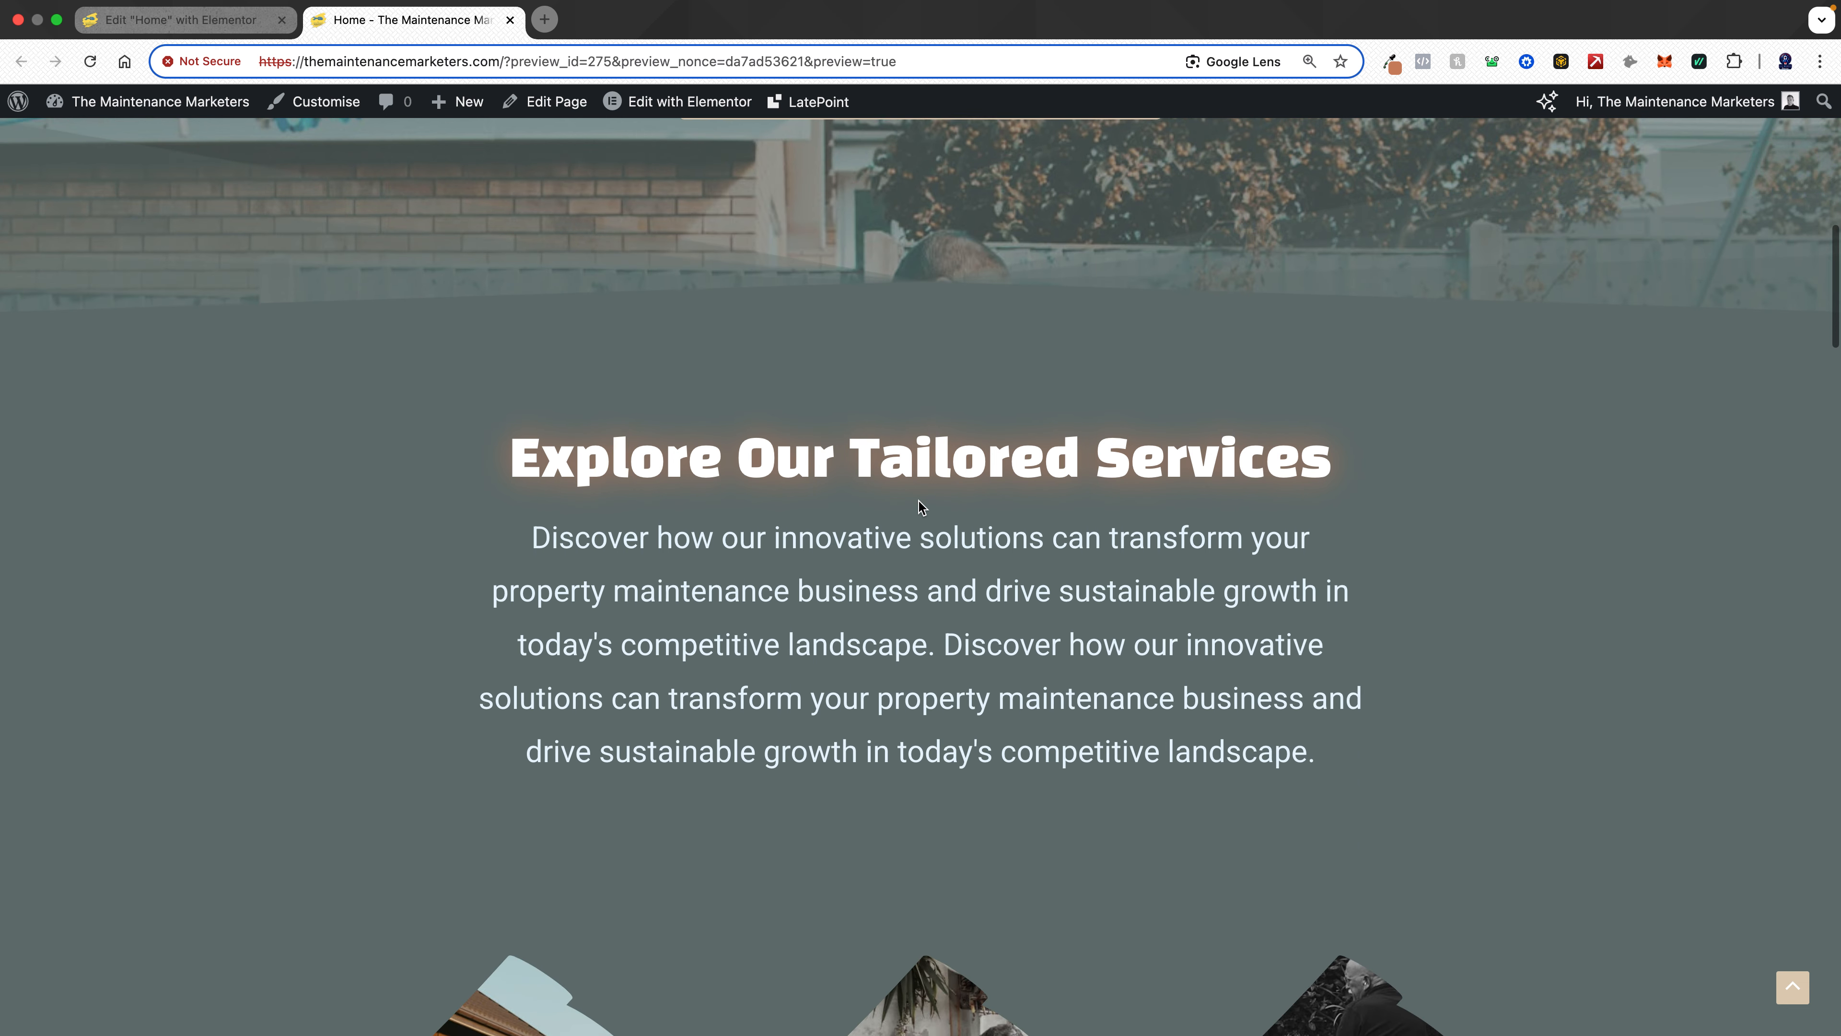
scroll(919, 501, "down", 10)
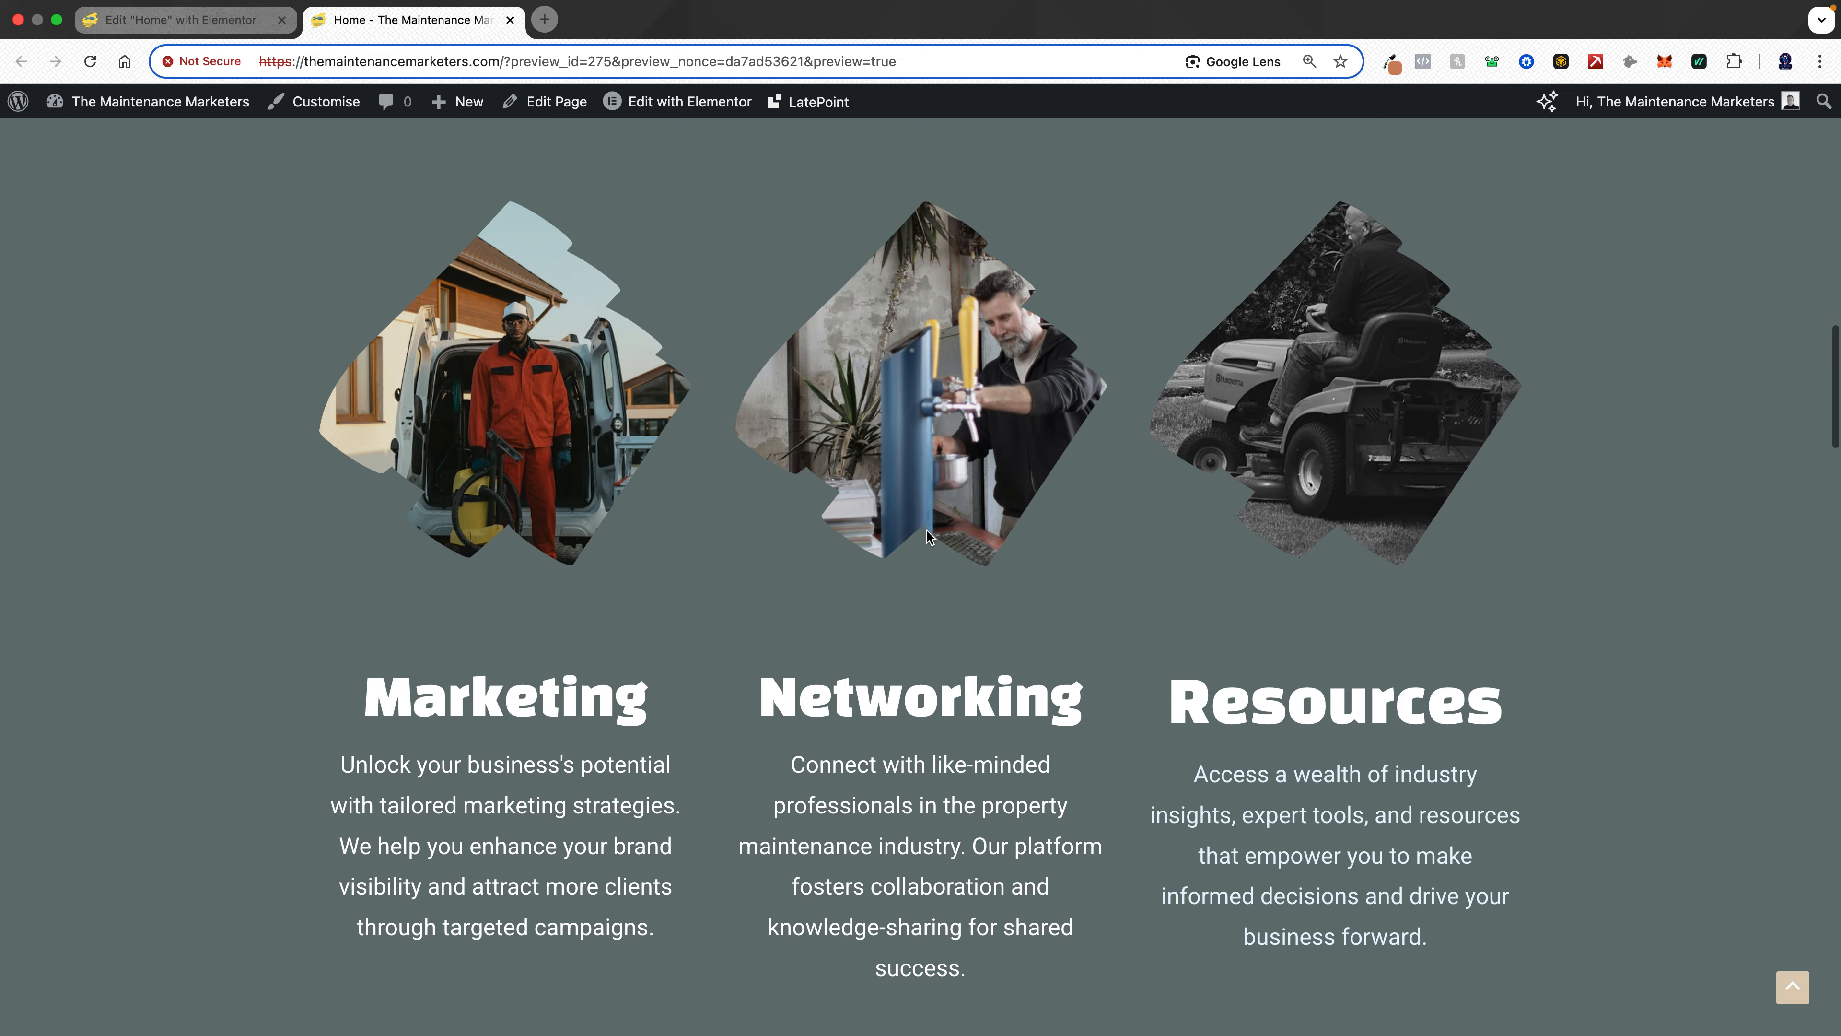
scroll(926, 531, "down", 8)
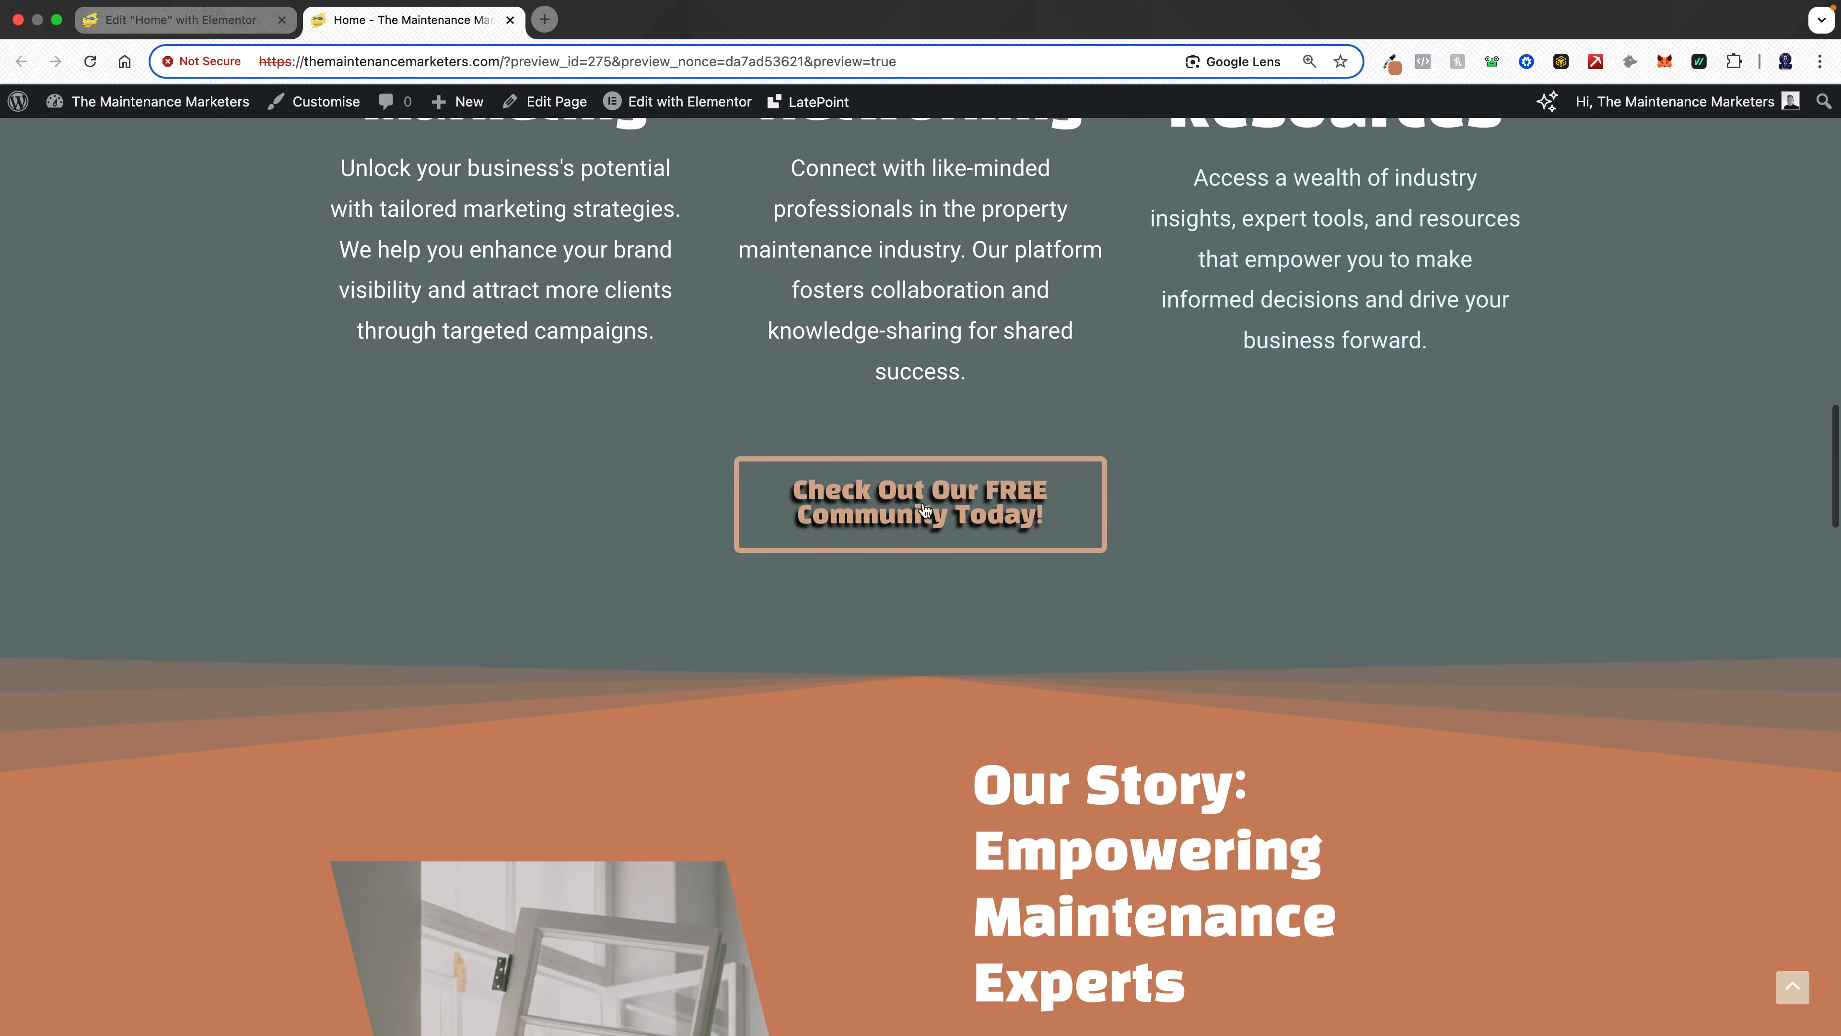
scroll(938, 566, "down", 5)
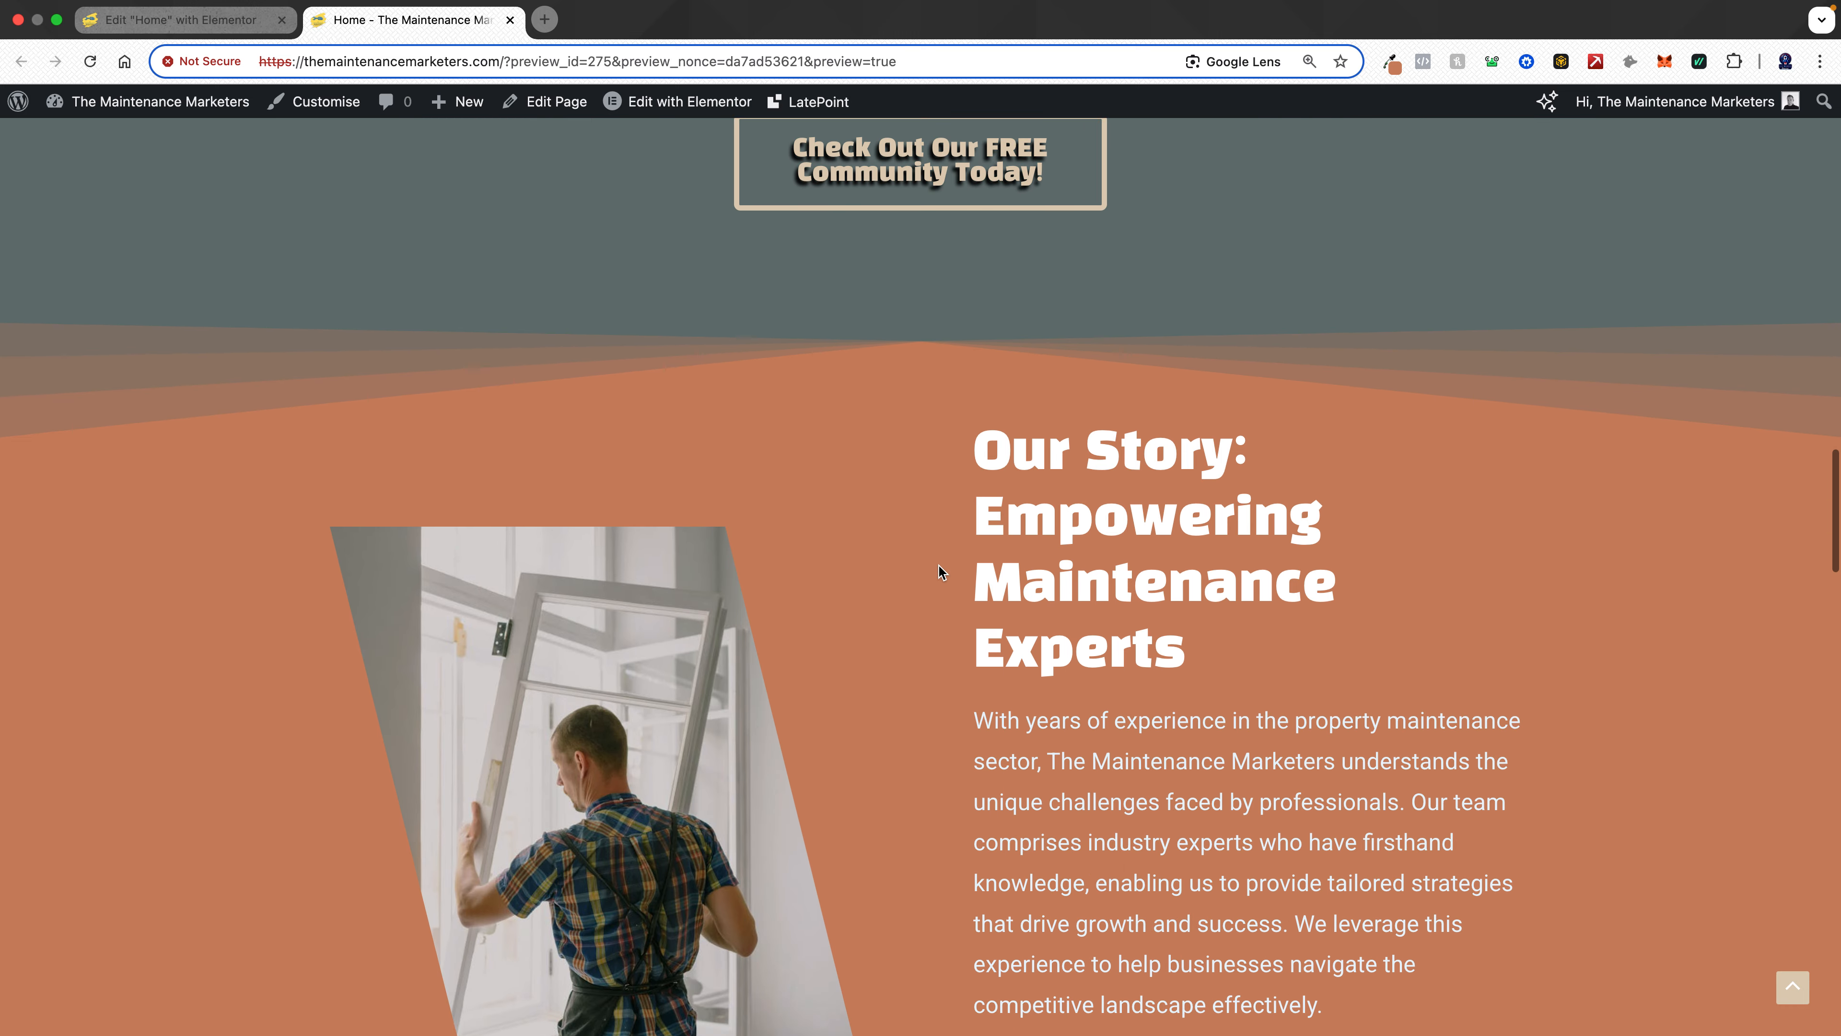
scroll(938, 565, "down", 5)
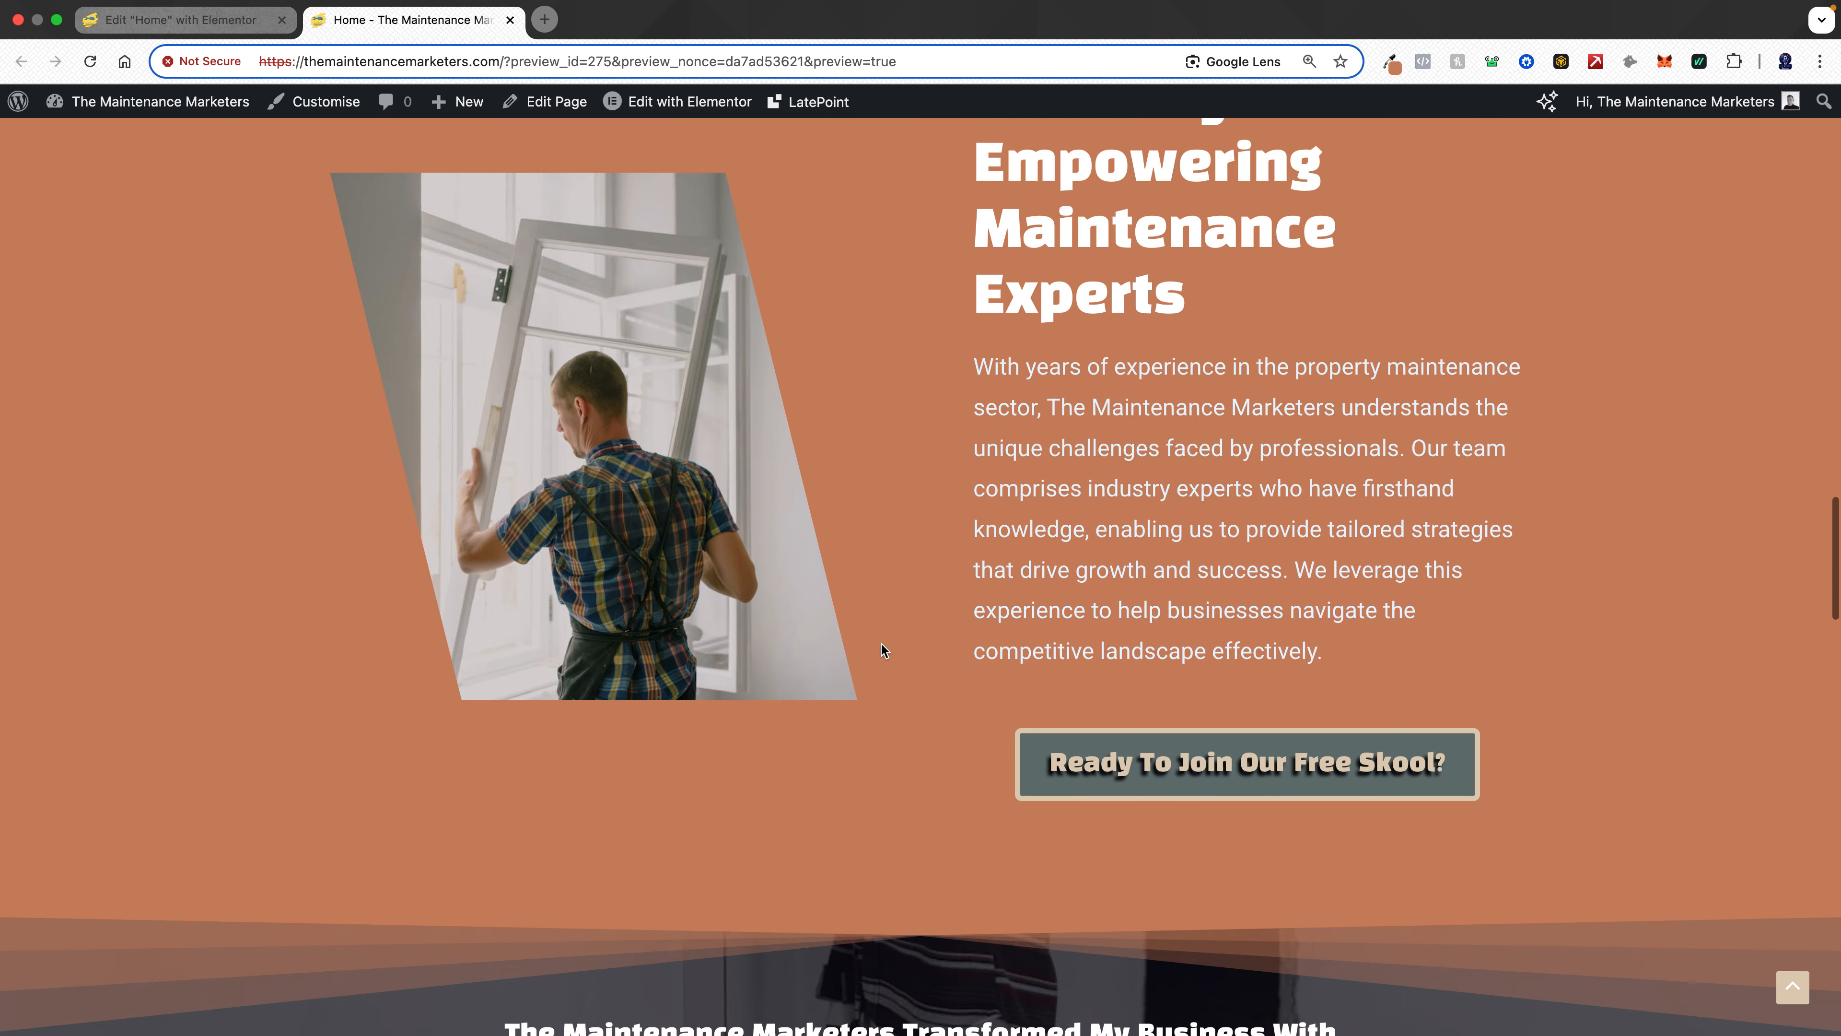
scroll(881, 646, "down", 16)
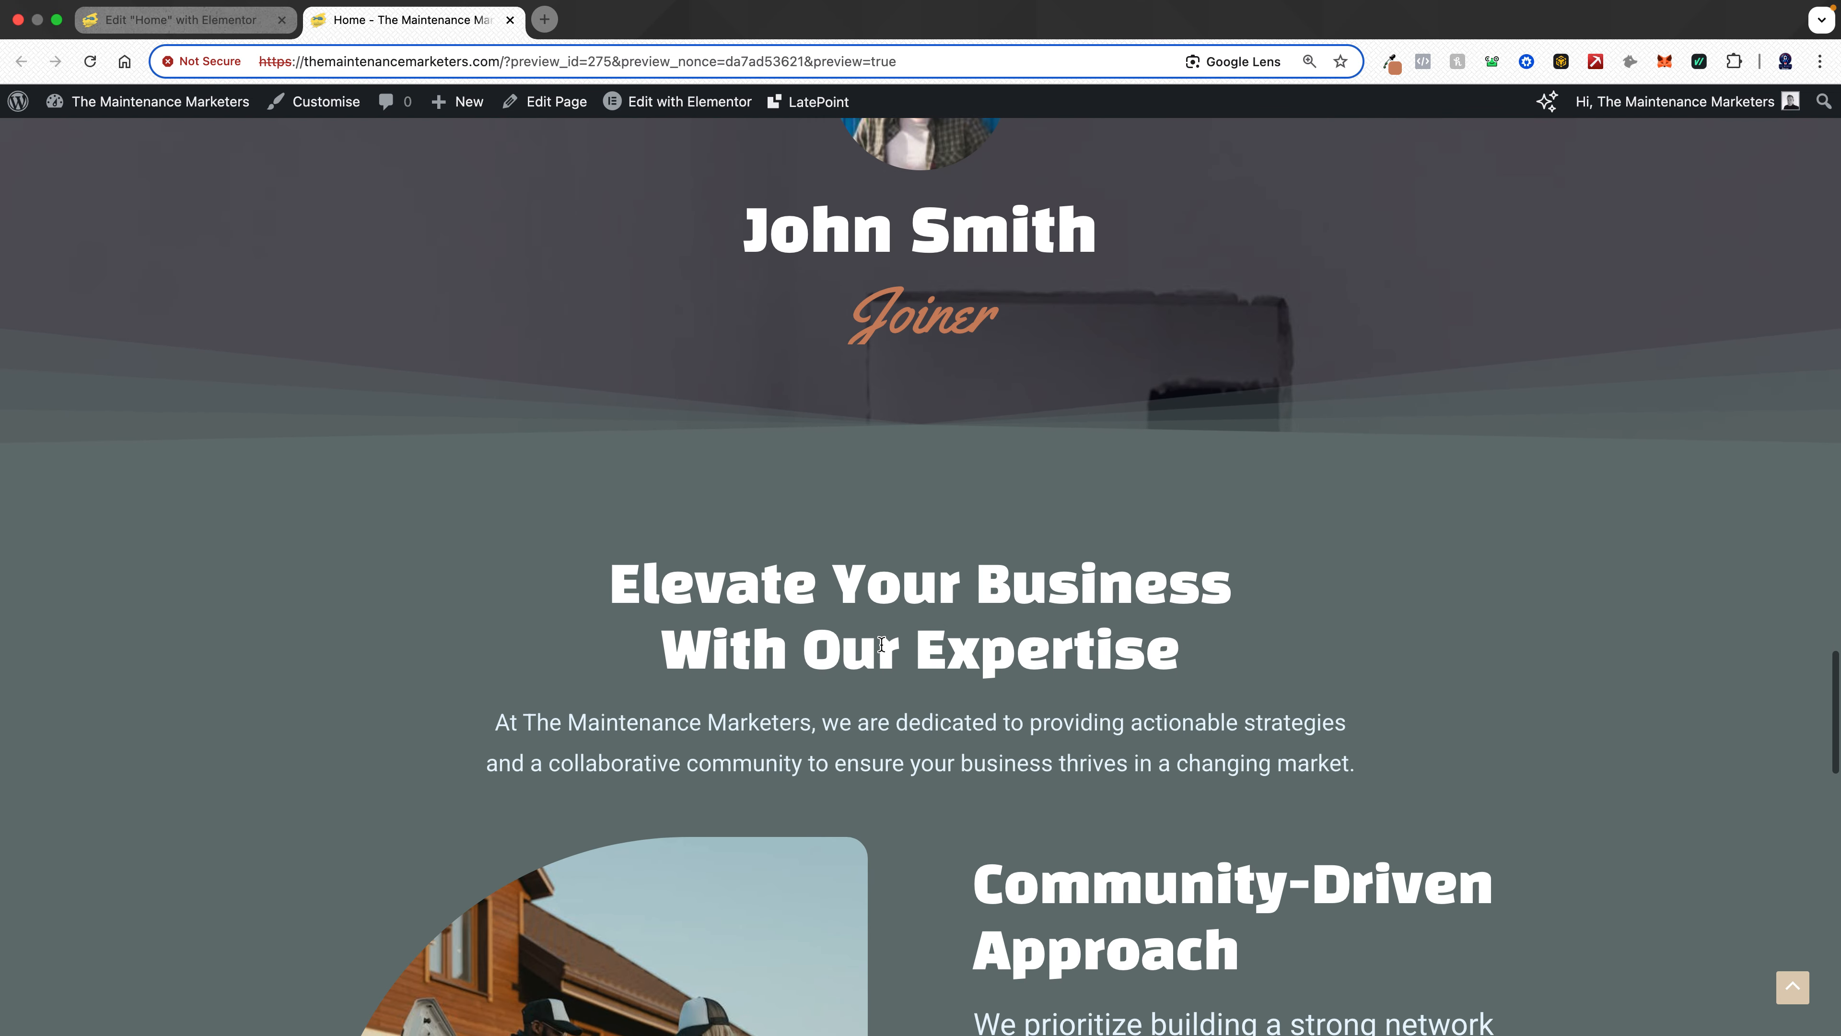
scroll(881, 643, "up", 9)
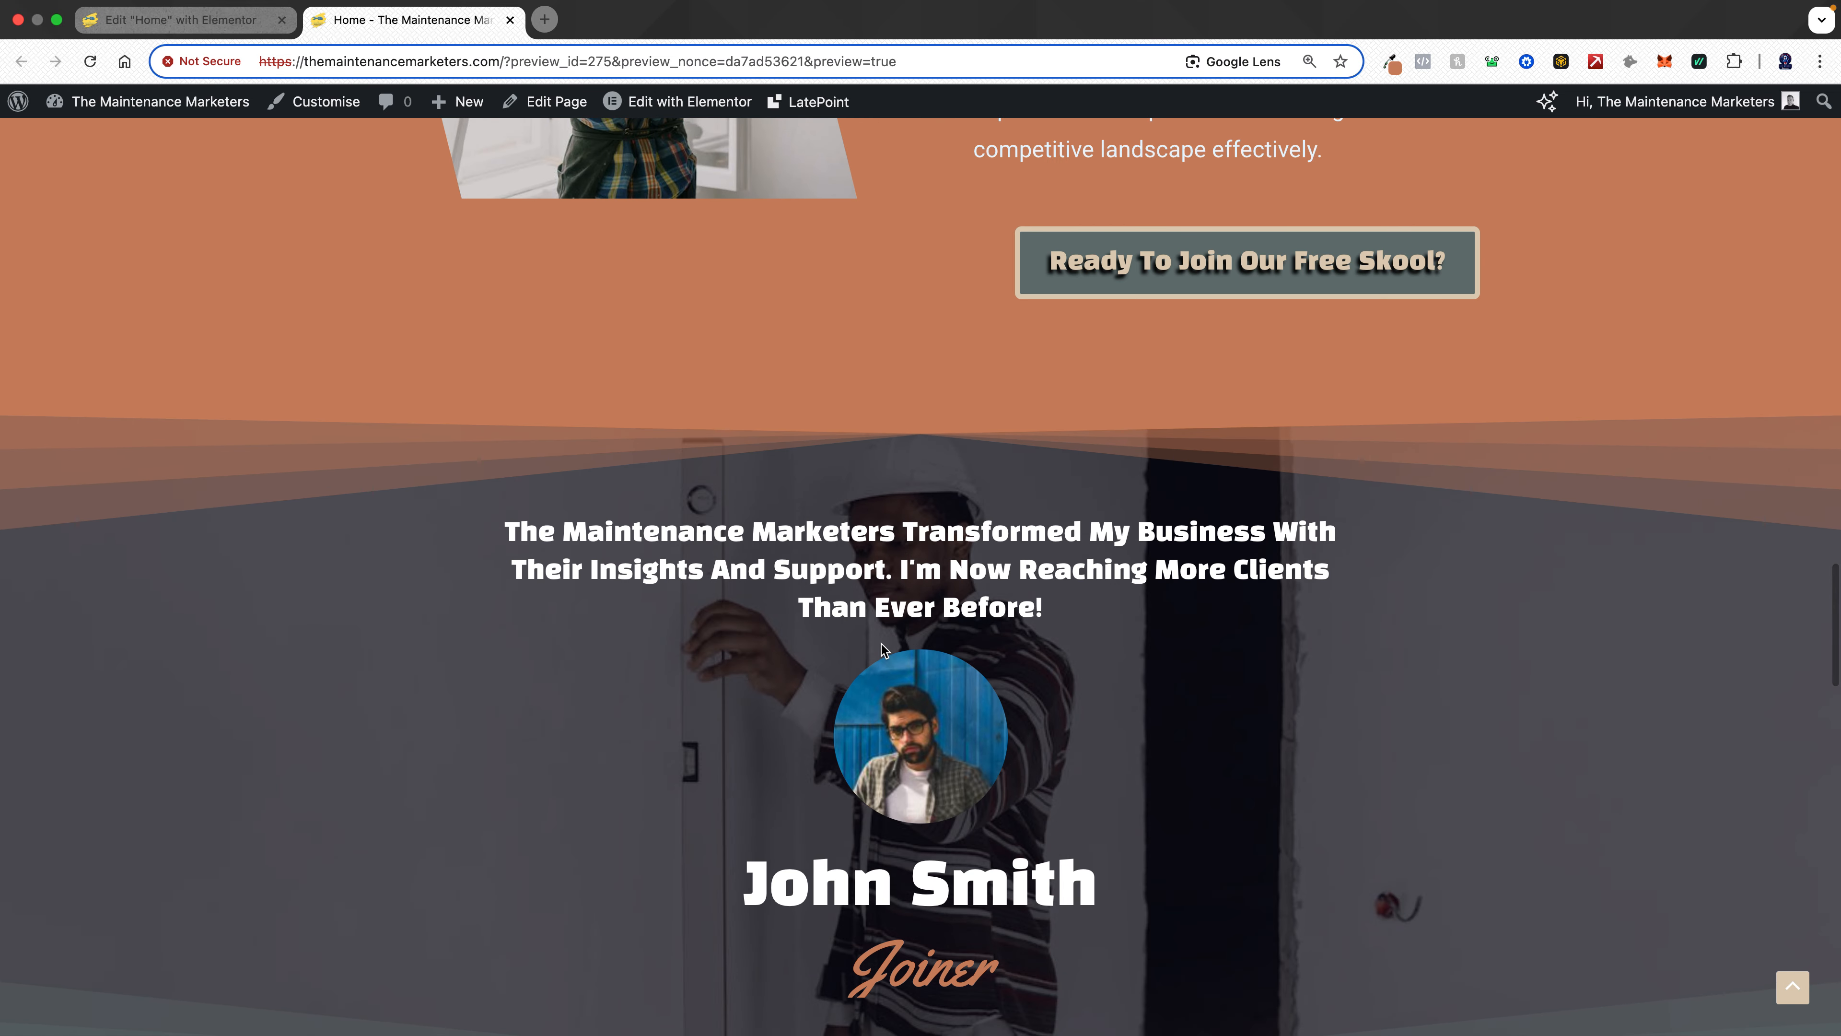
scroll(882, 644, "down", 20)
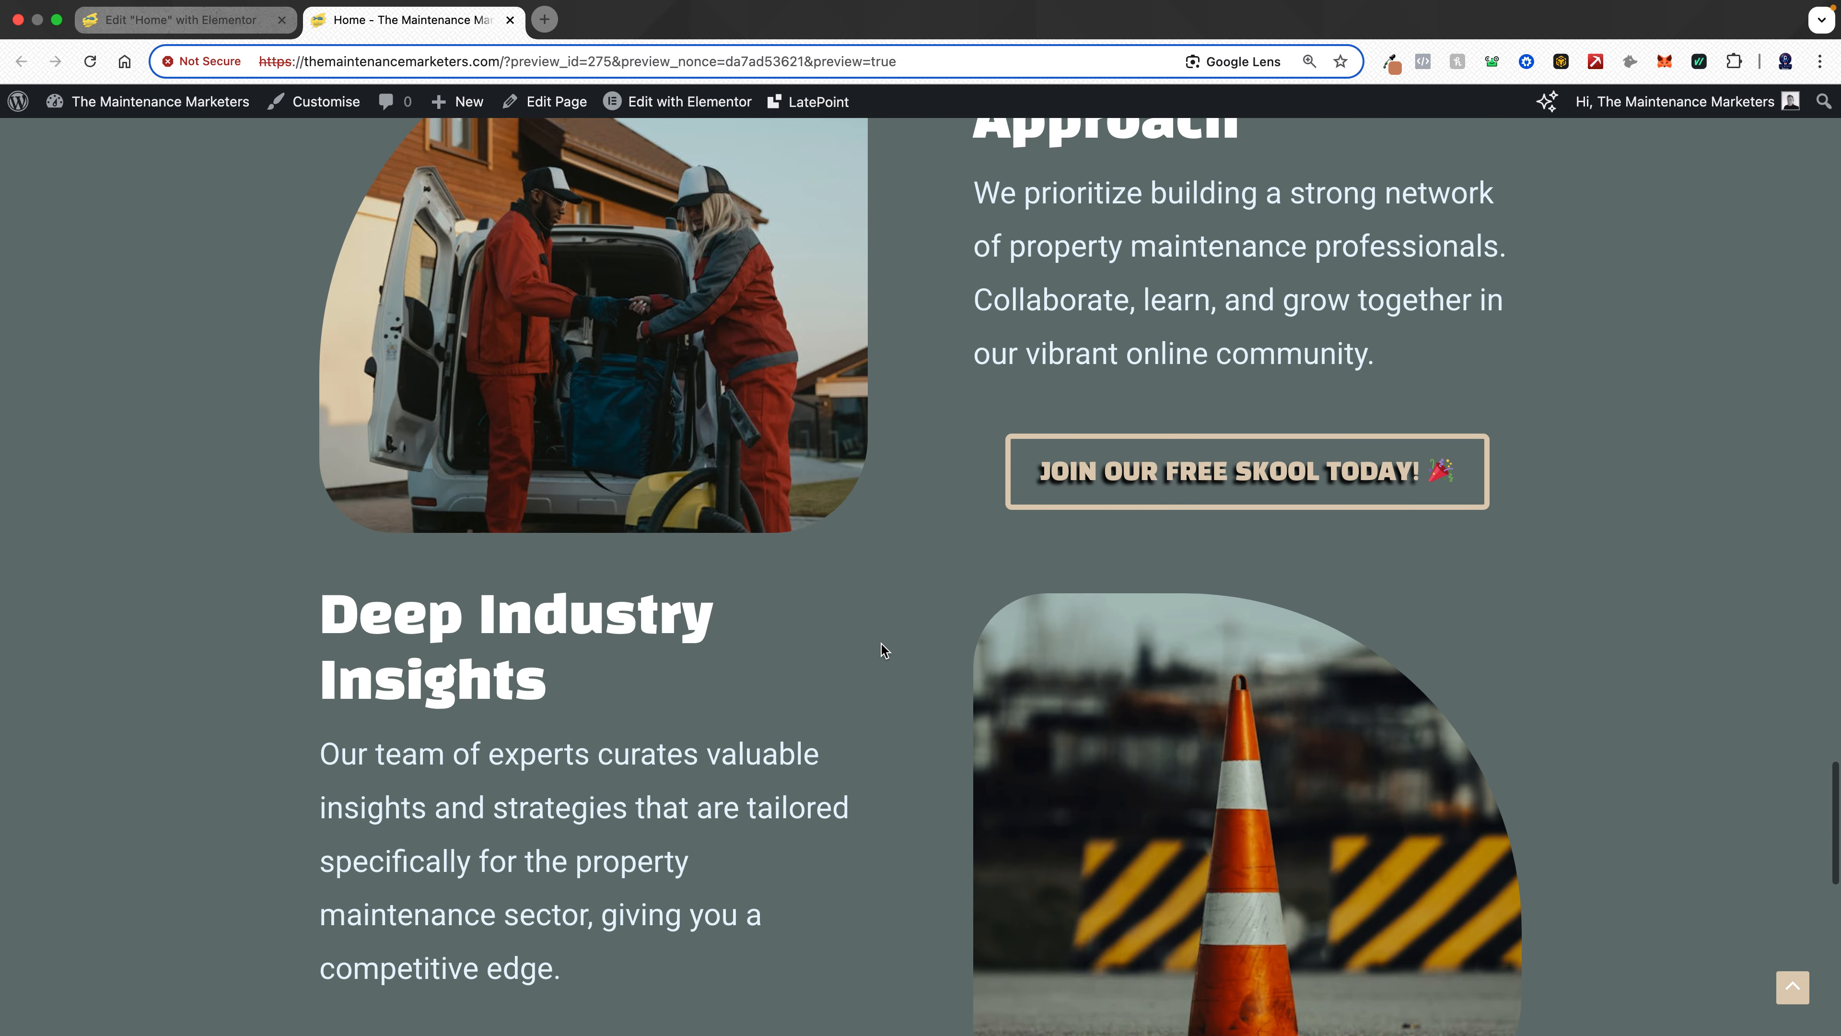
scroll(881, 644, "down", 15)
scroll(881, 644, "up", 20)
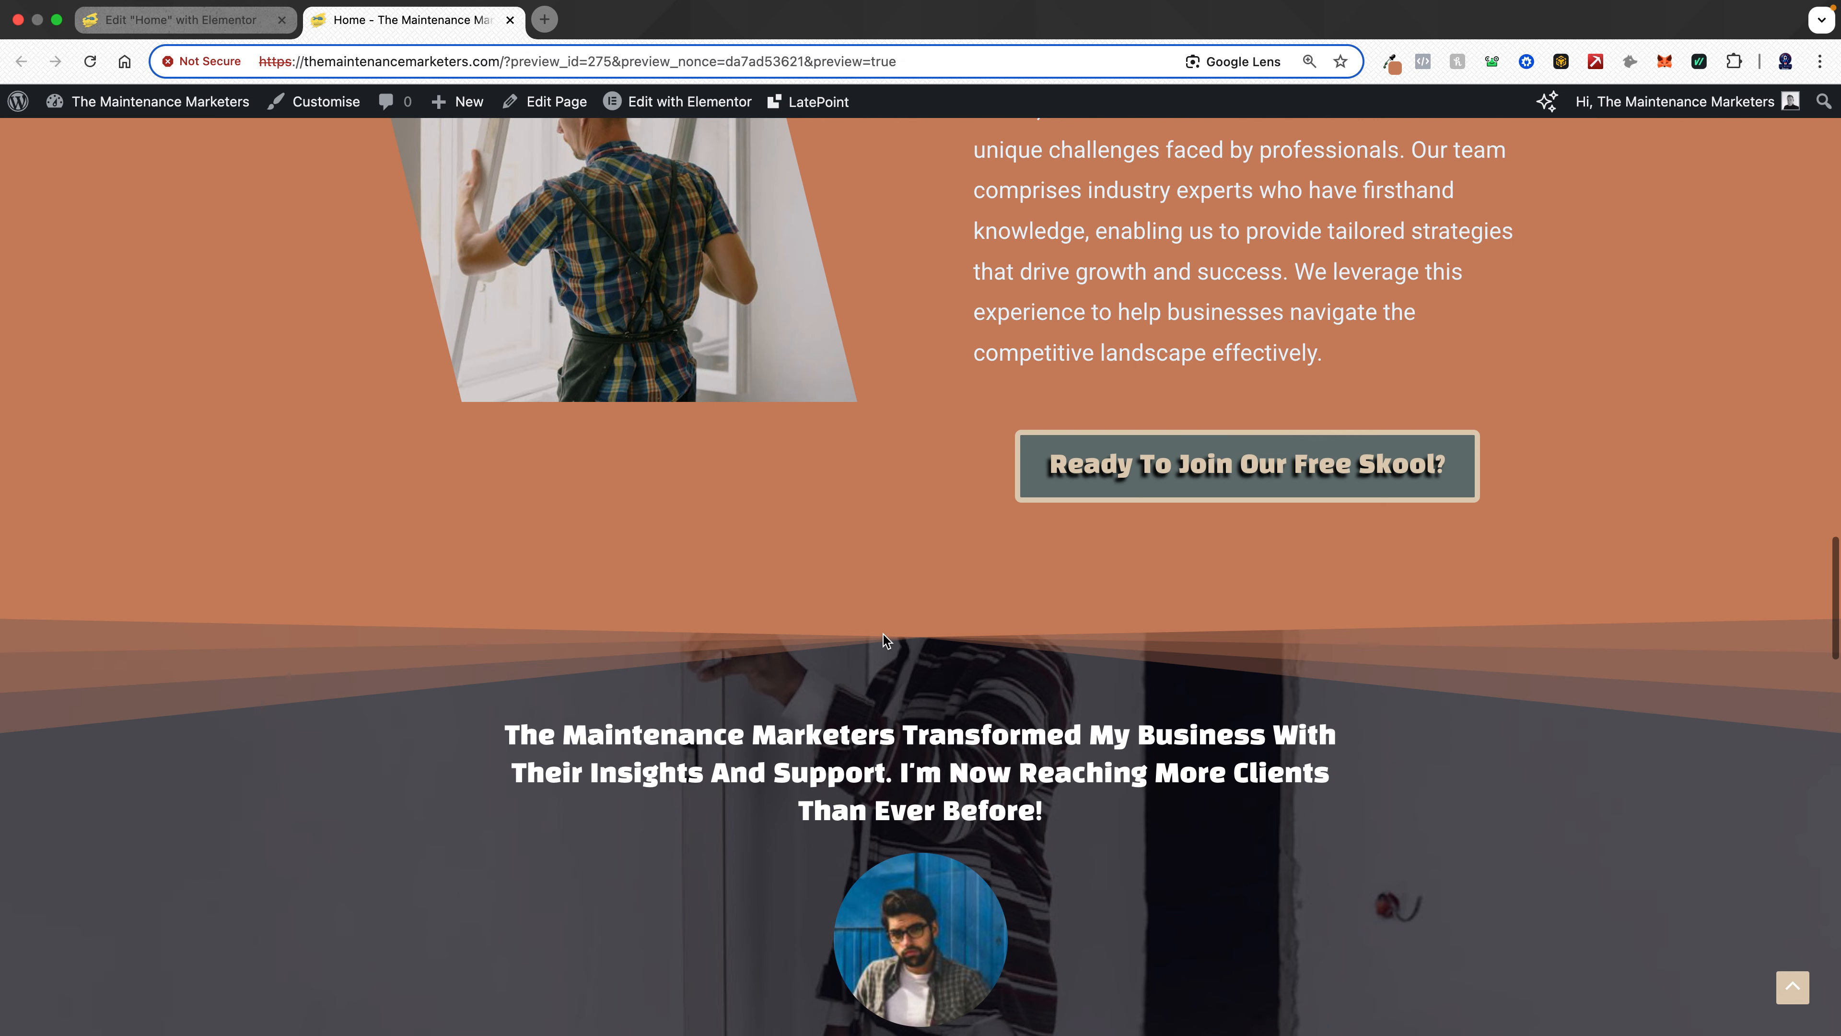
scroll(882, 635, "up", 20)
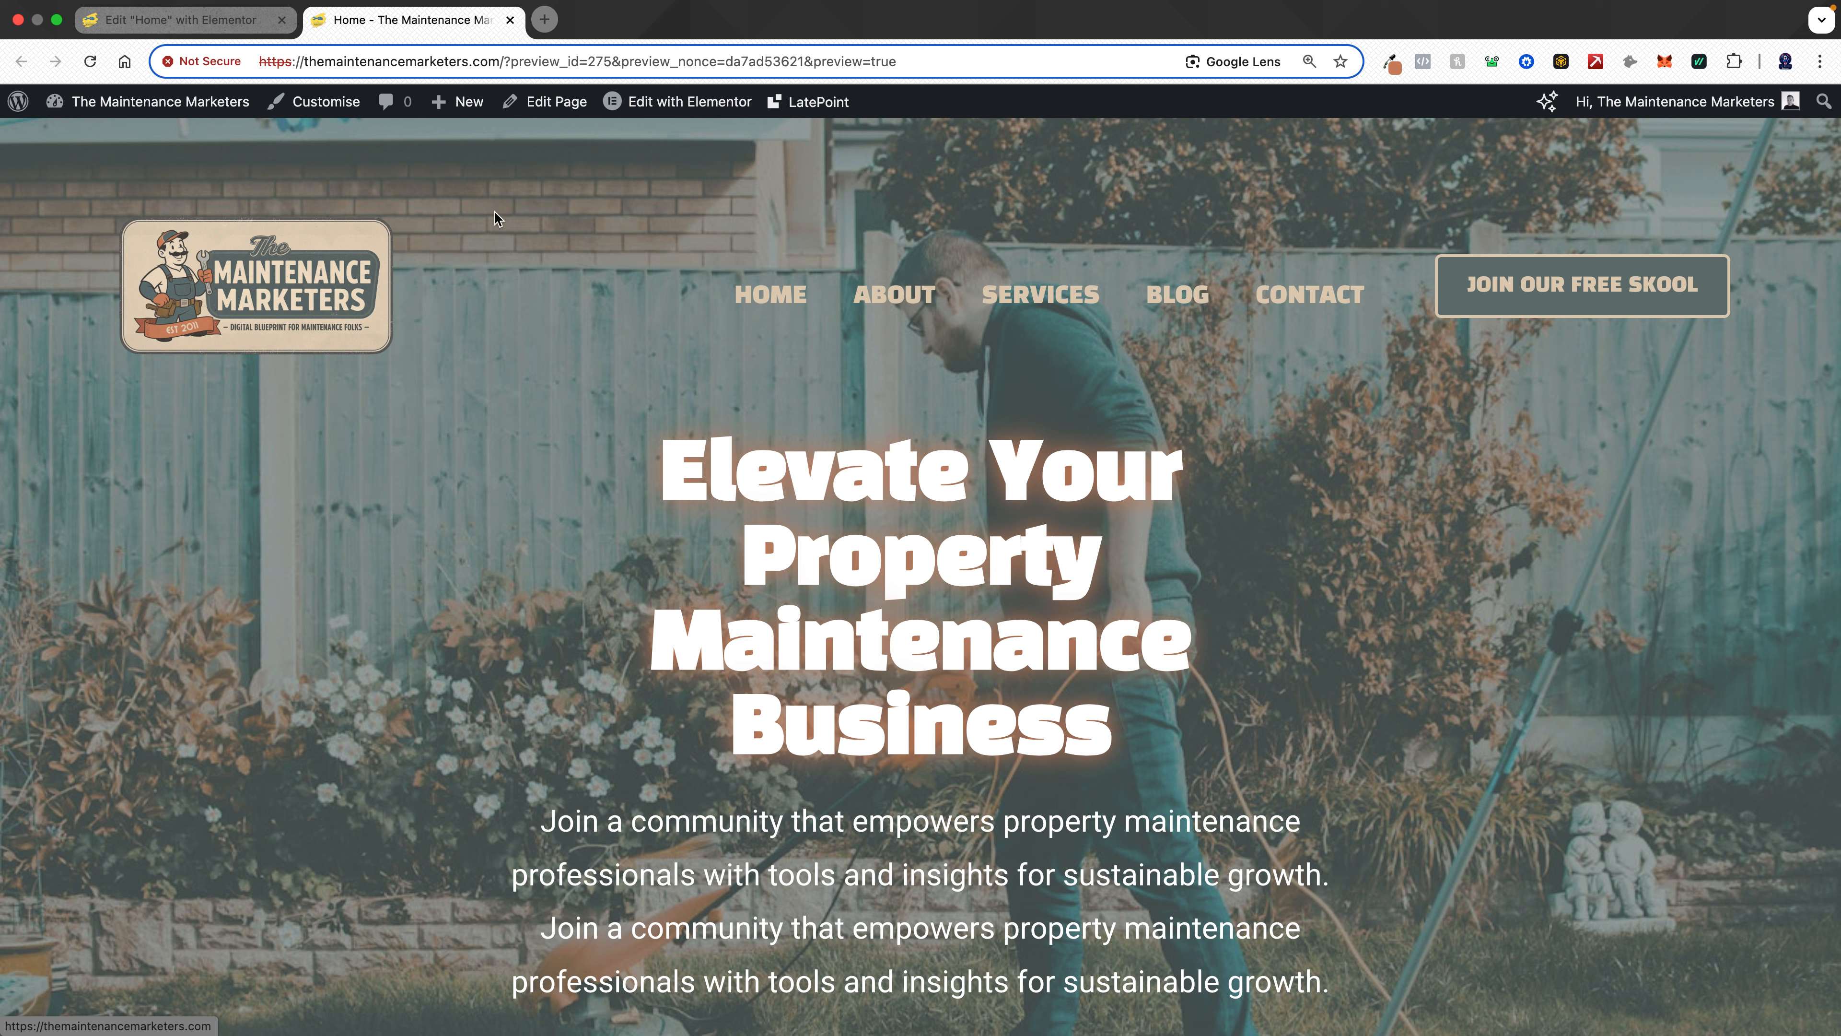
- Sample colours from the site with the colour picker extension and copy the hex code #677573
left_click(1389, 62)
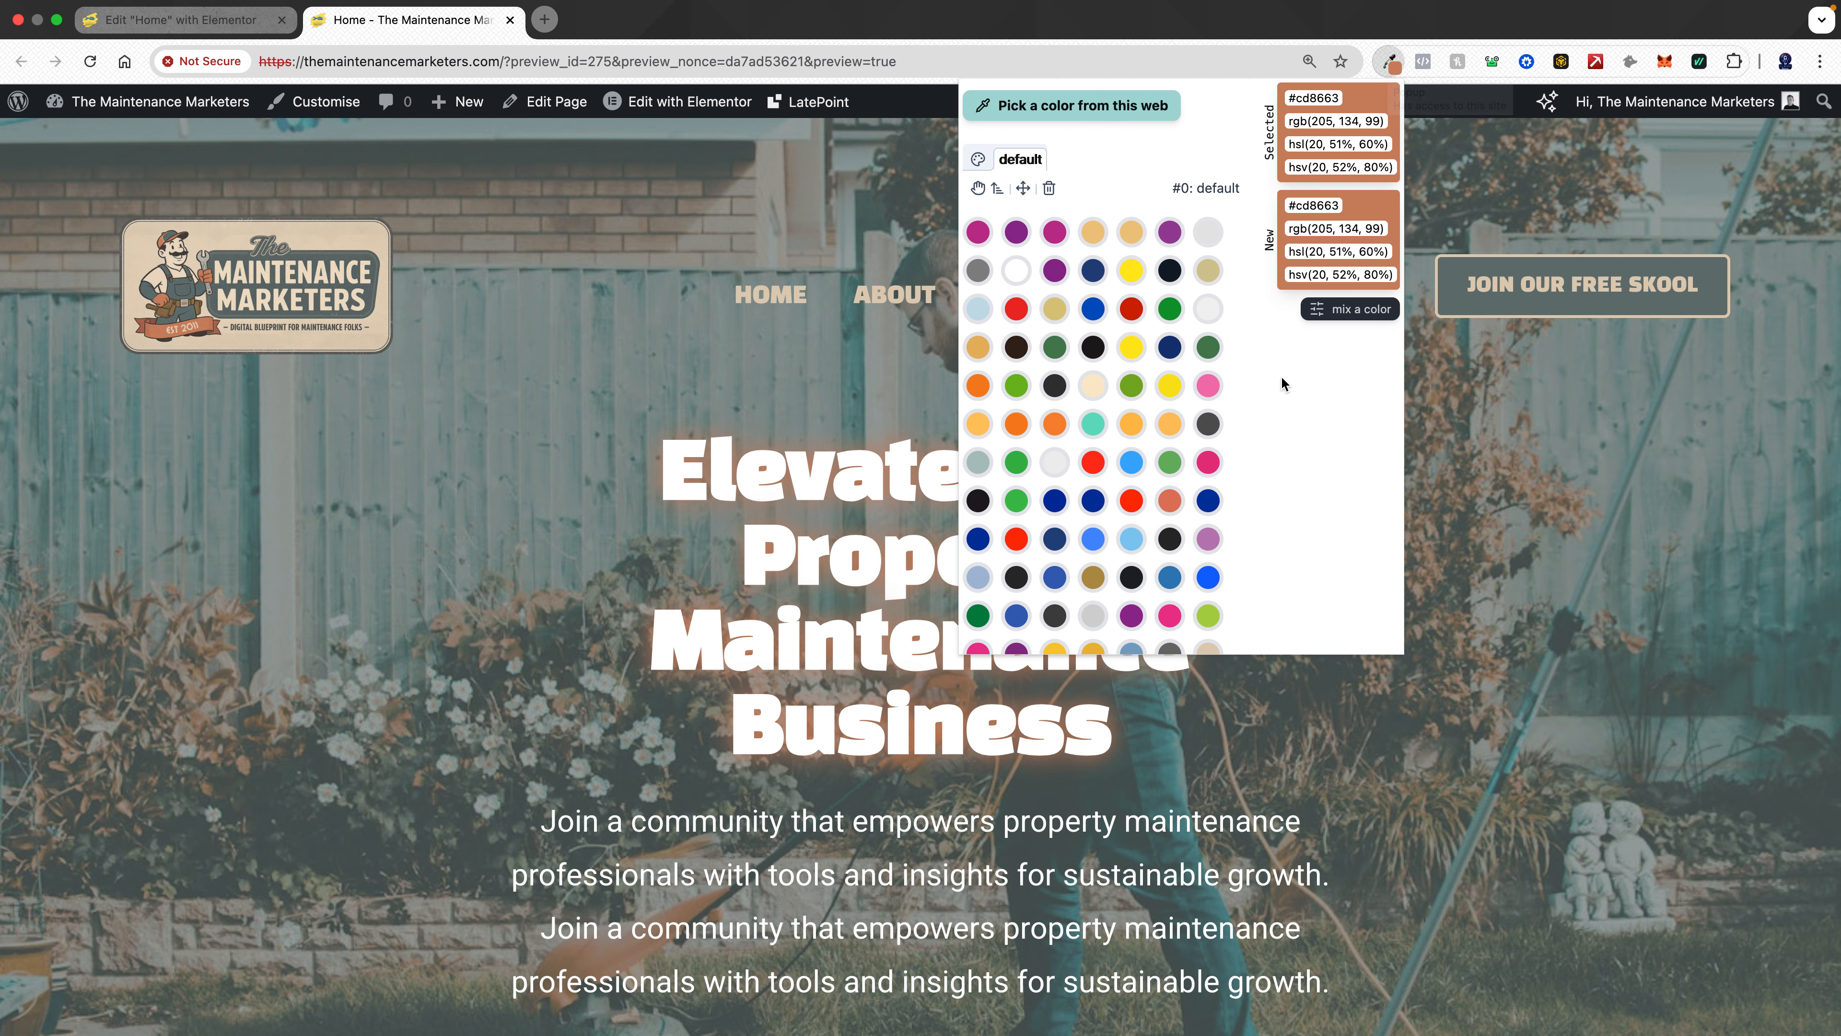
scroll(1062, 385, "down", 3)
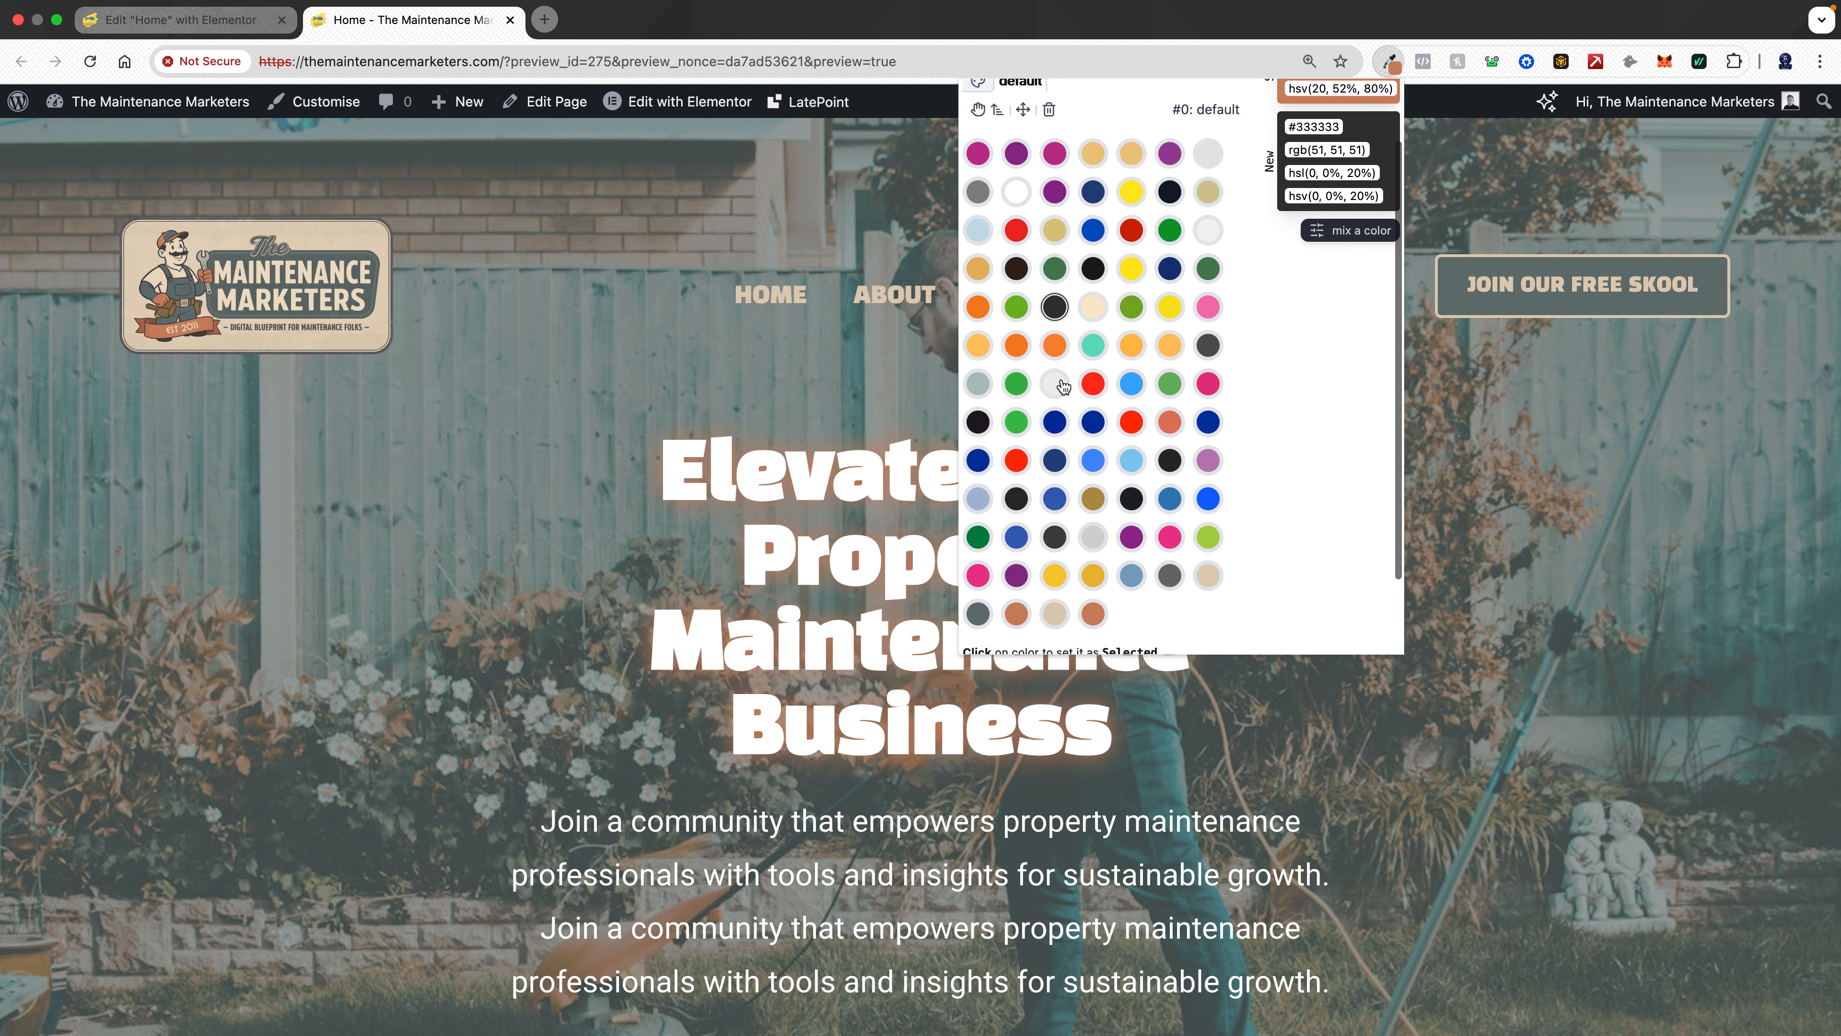
left_click(1058, 377)
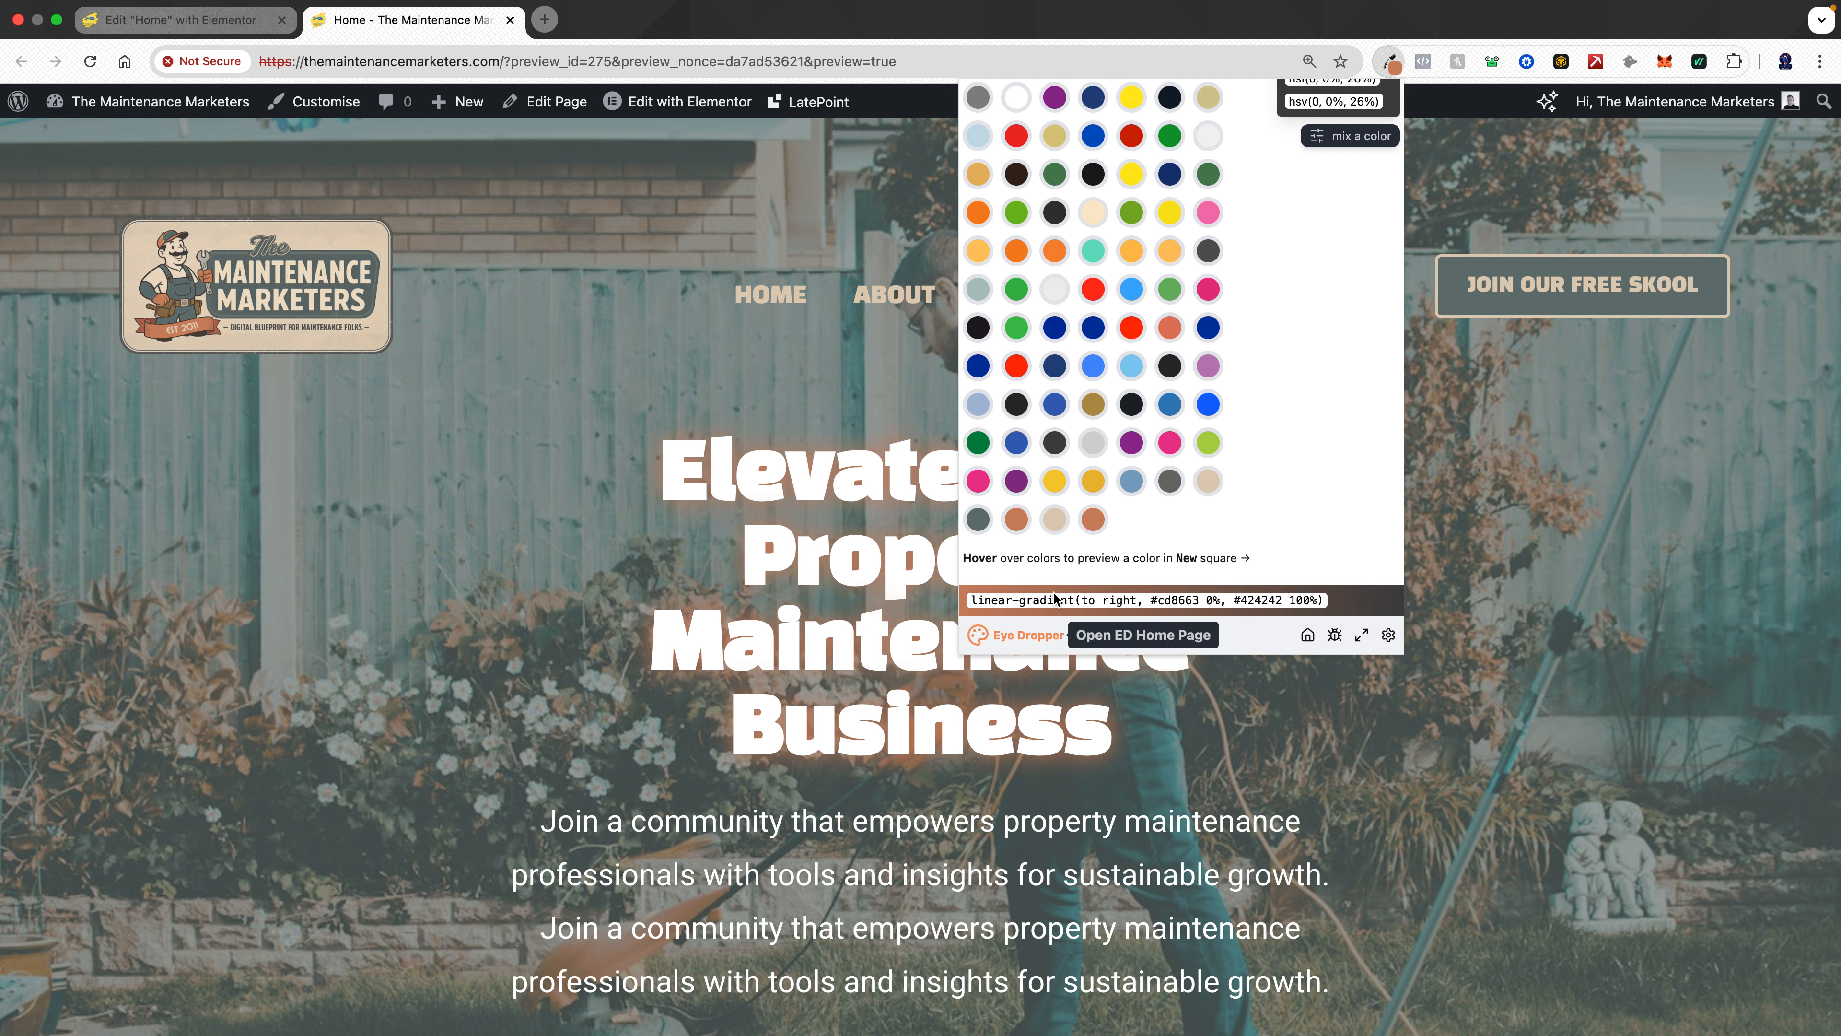
scroll(1296, 445, "up", 3)
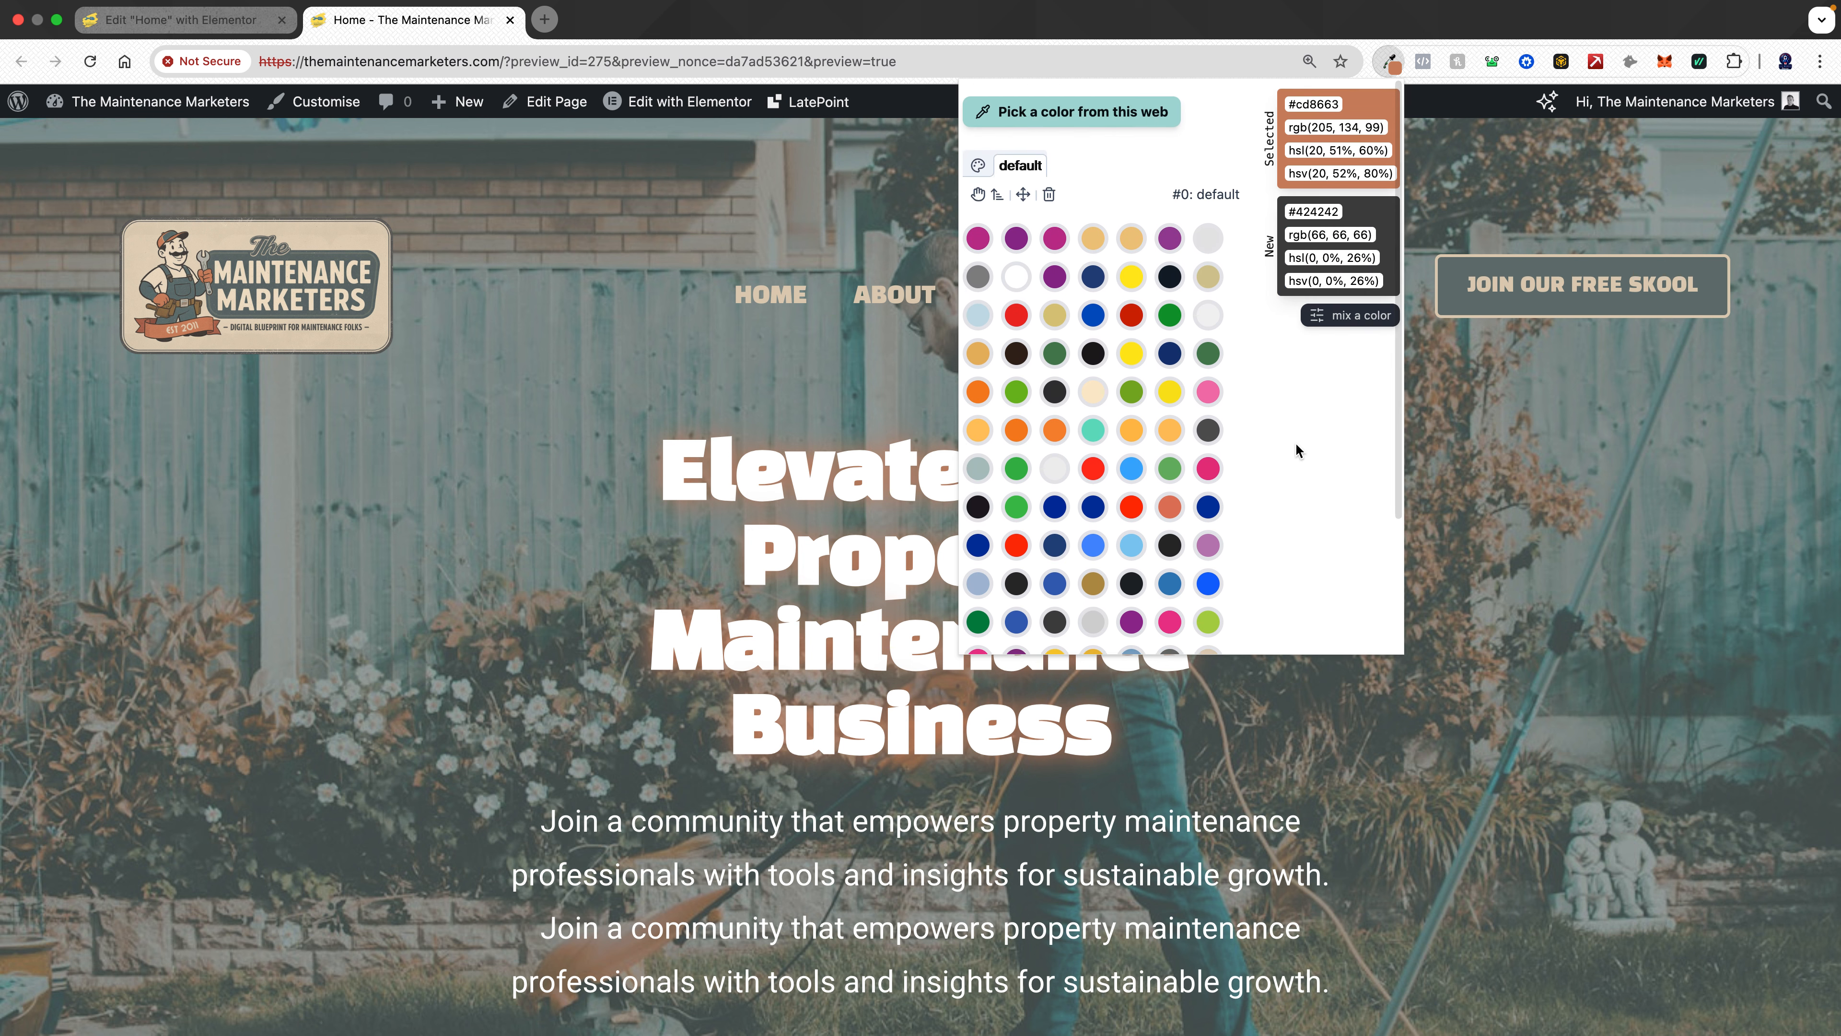
left_click(1062, 106)
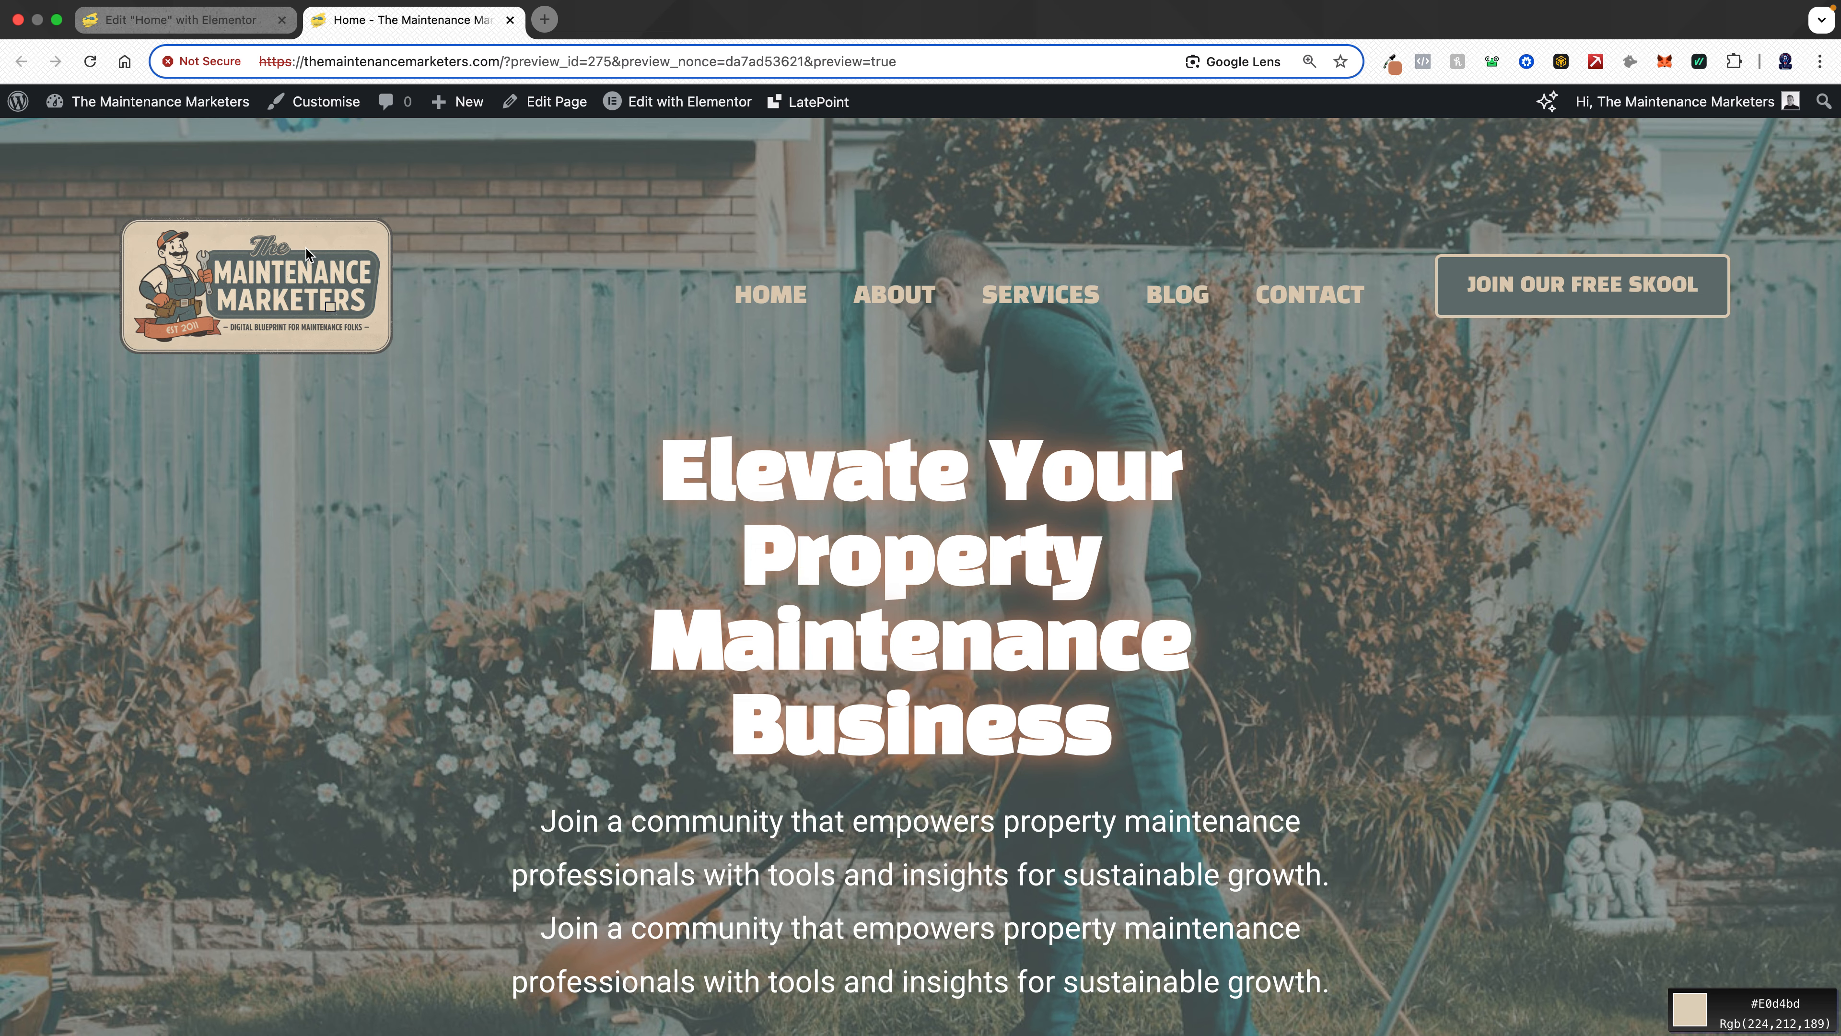
left_click(186, 303)
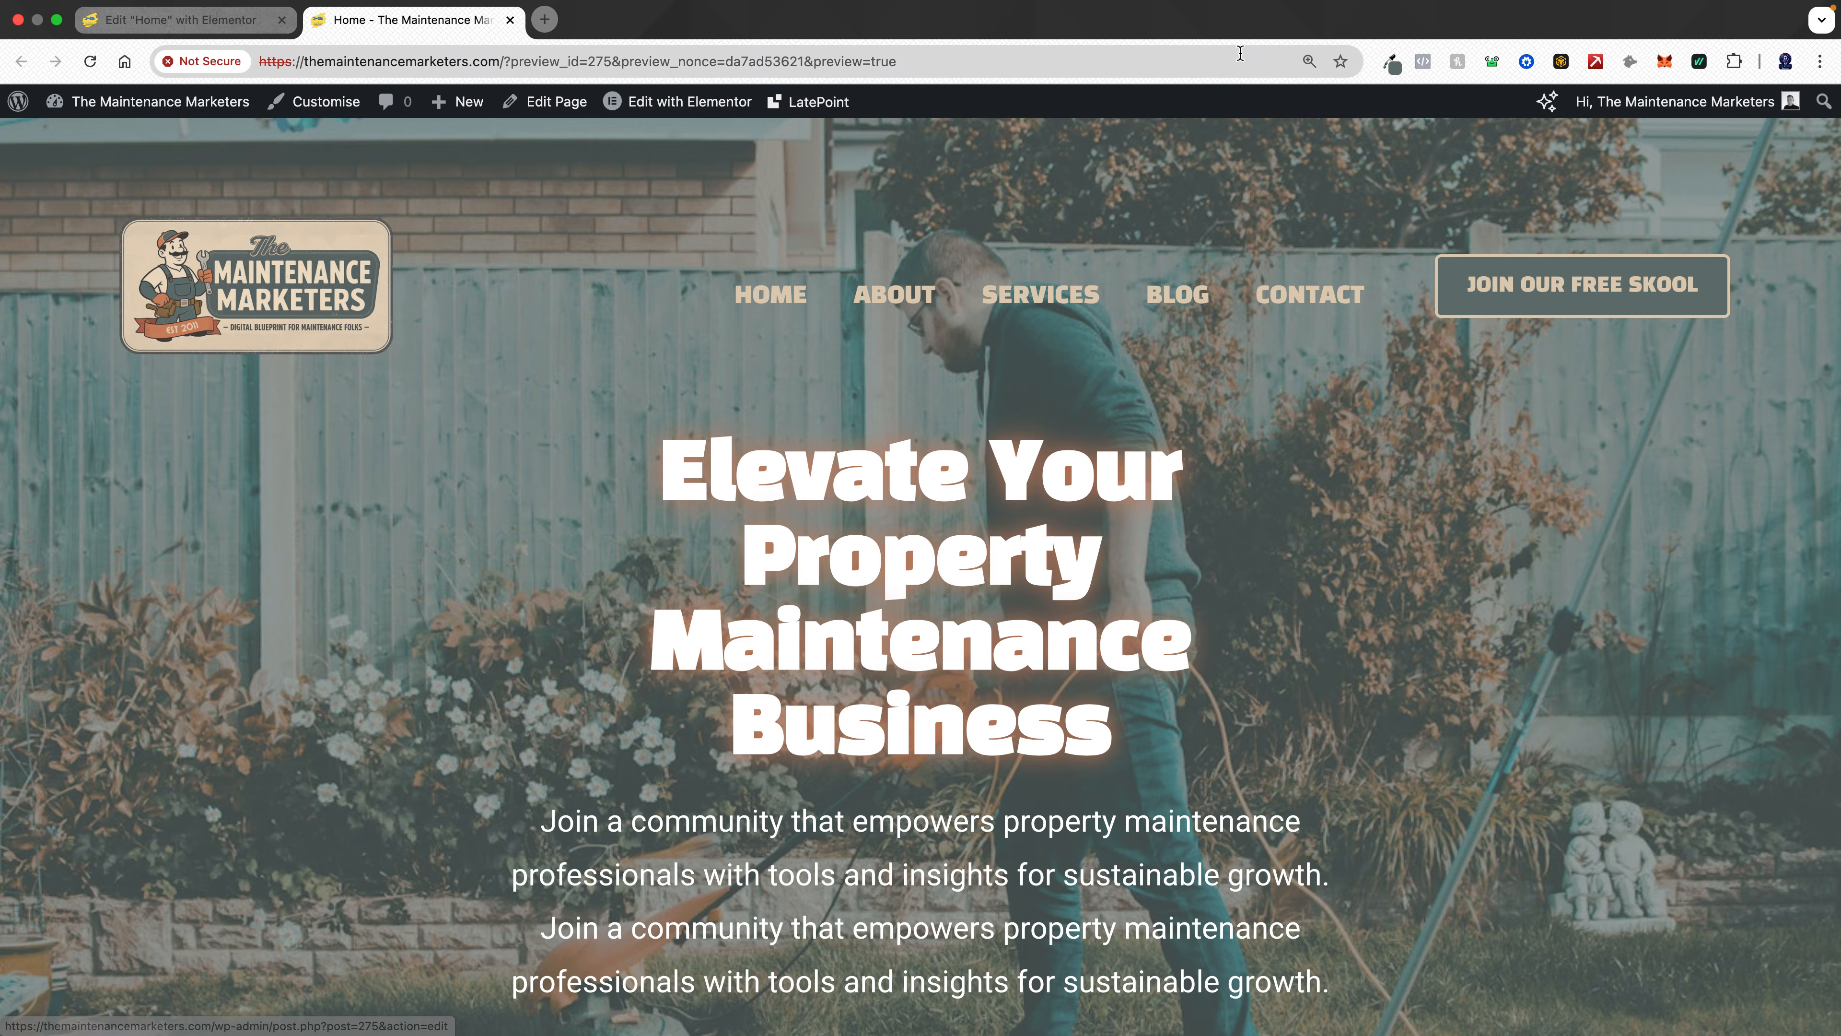
left_click(1391, 62)
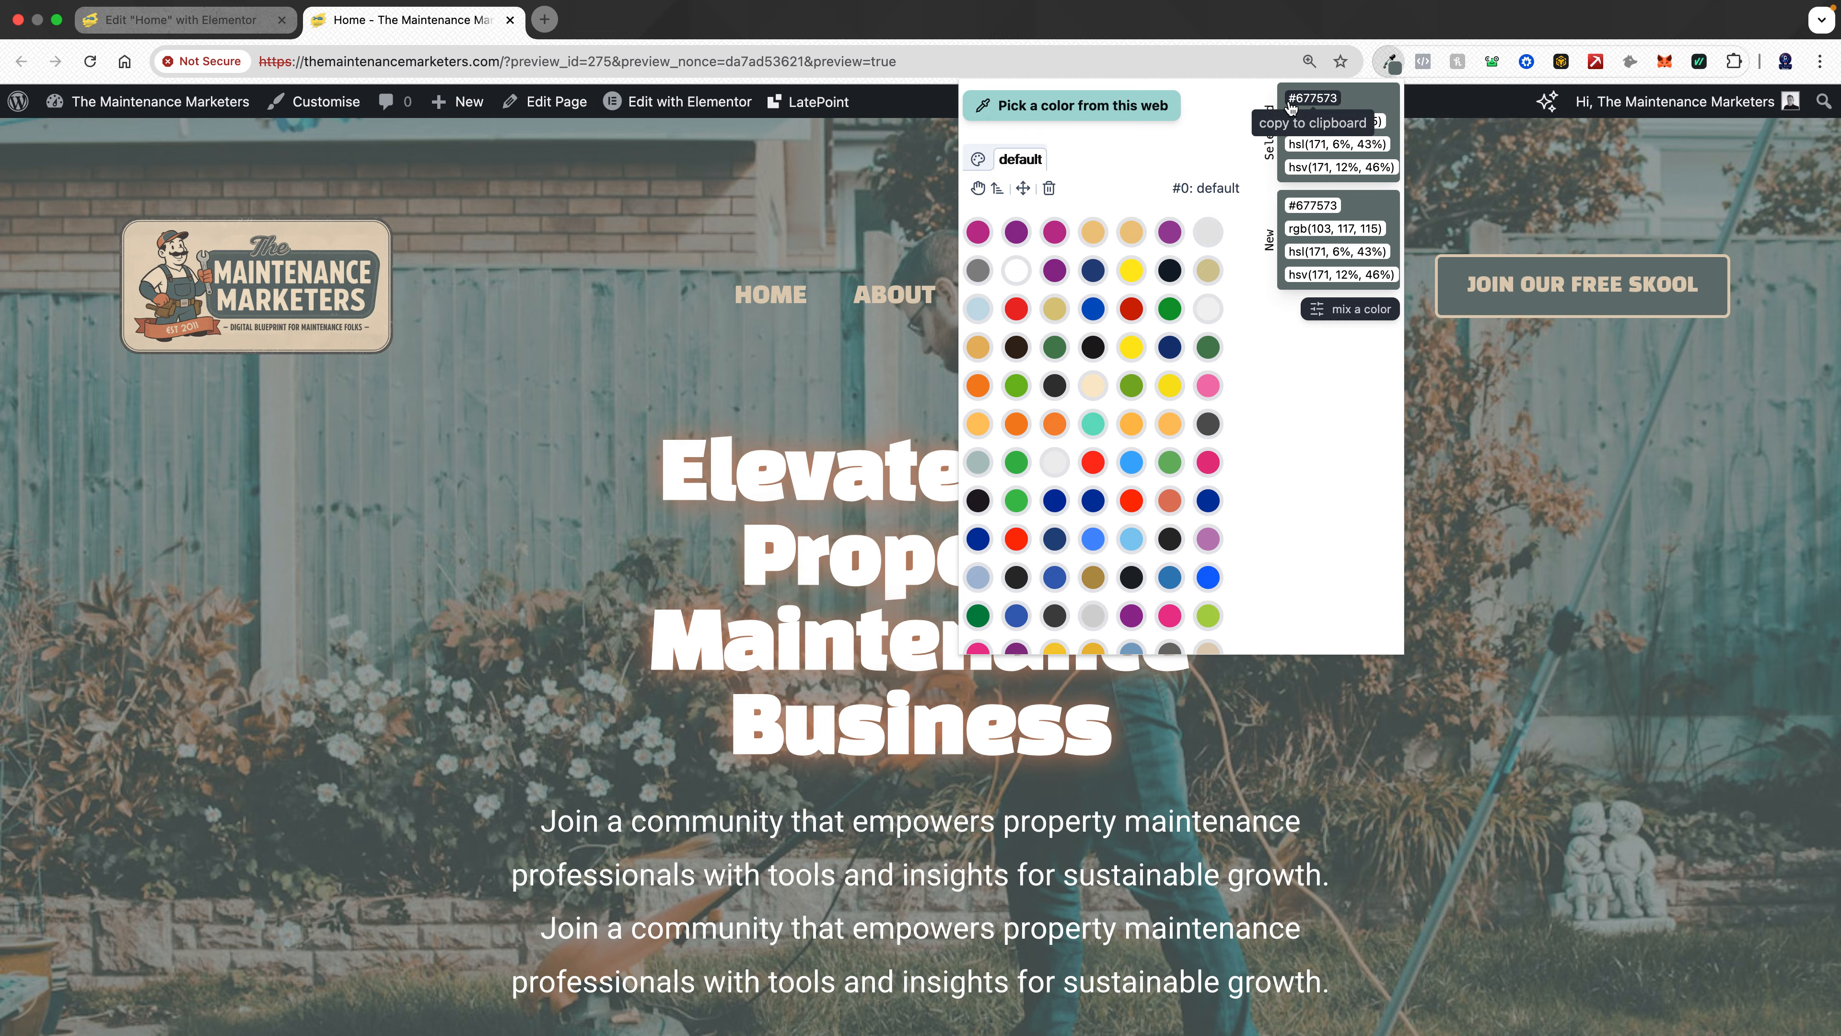
left_click(1316, 102)
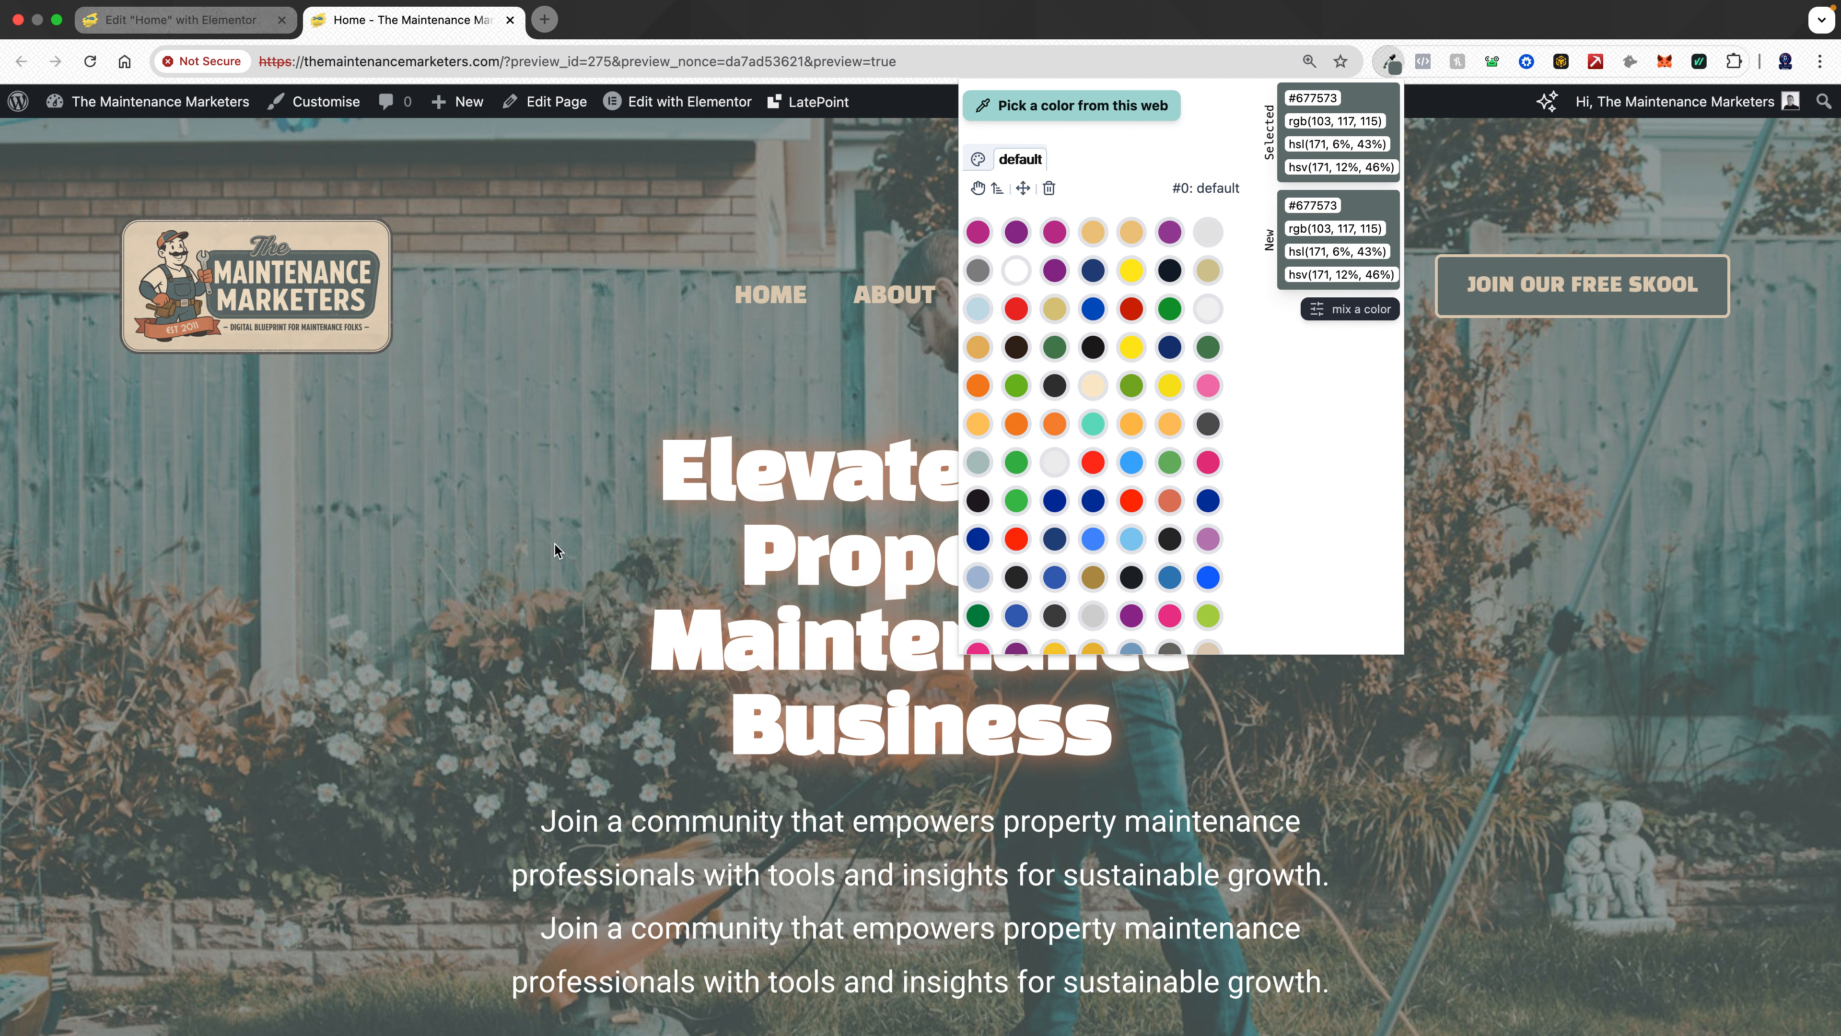
- Check the TMM Colours note for the saved brand colour codes and return to the browser
mouse_move(772, 1029)
left_click(781, 997)
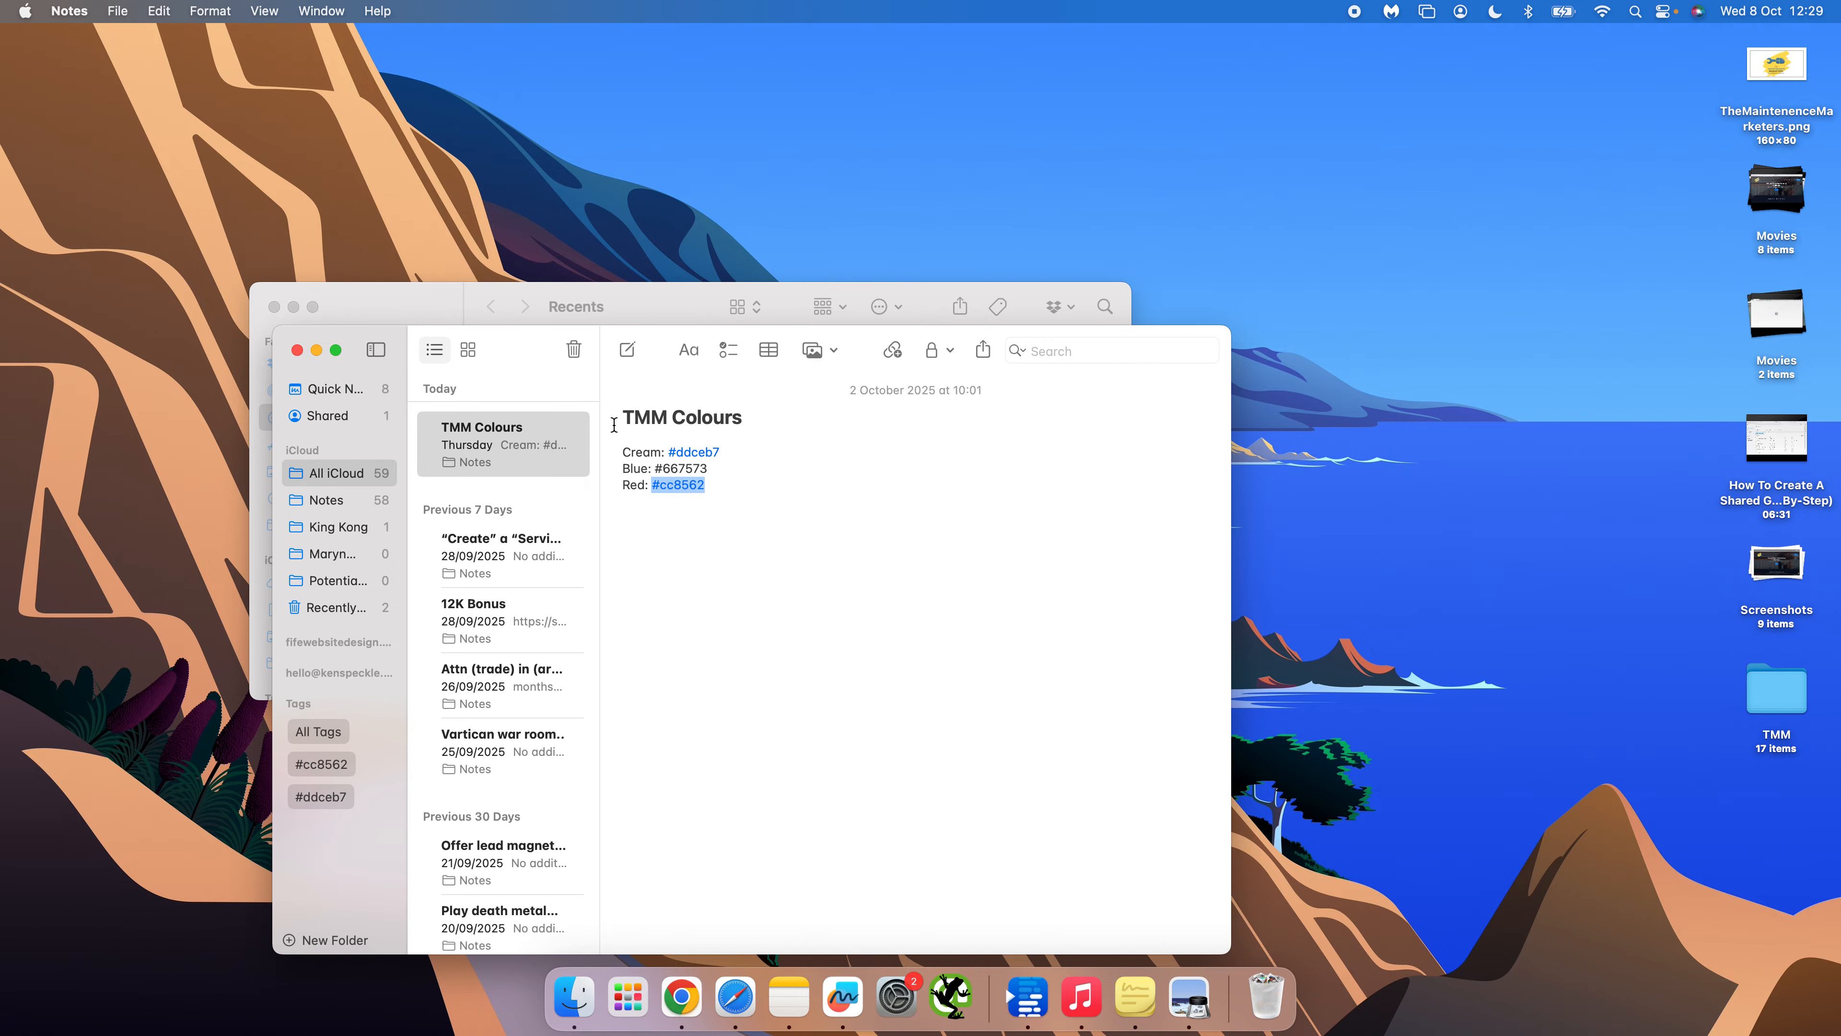
left_click_drag(613, 419, 803, 424)
left_click(802, 425)
left_click(681, 997)
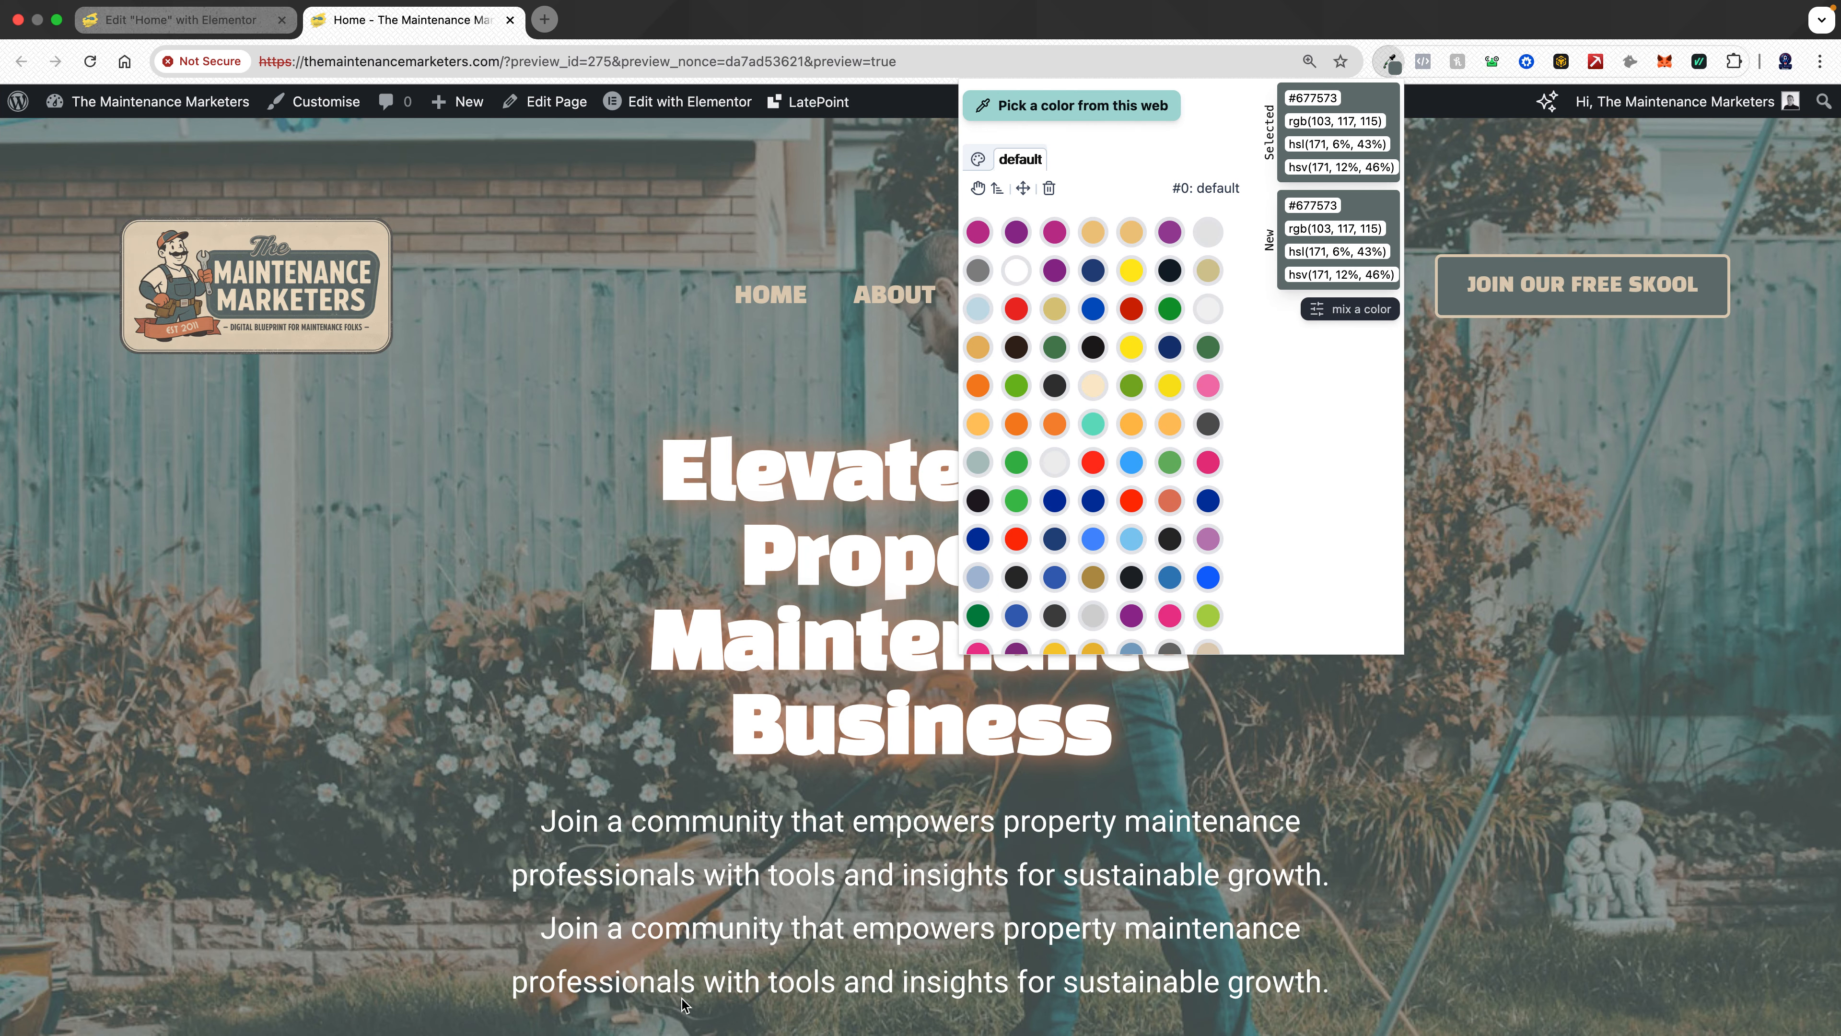
- Close the colour picker and open the home page in the Elementor editor
left_click(546, 417)
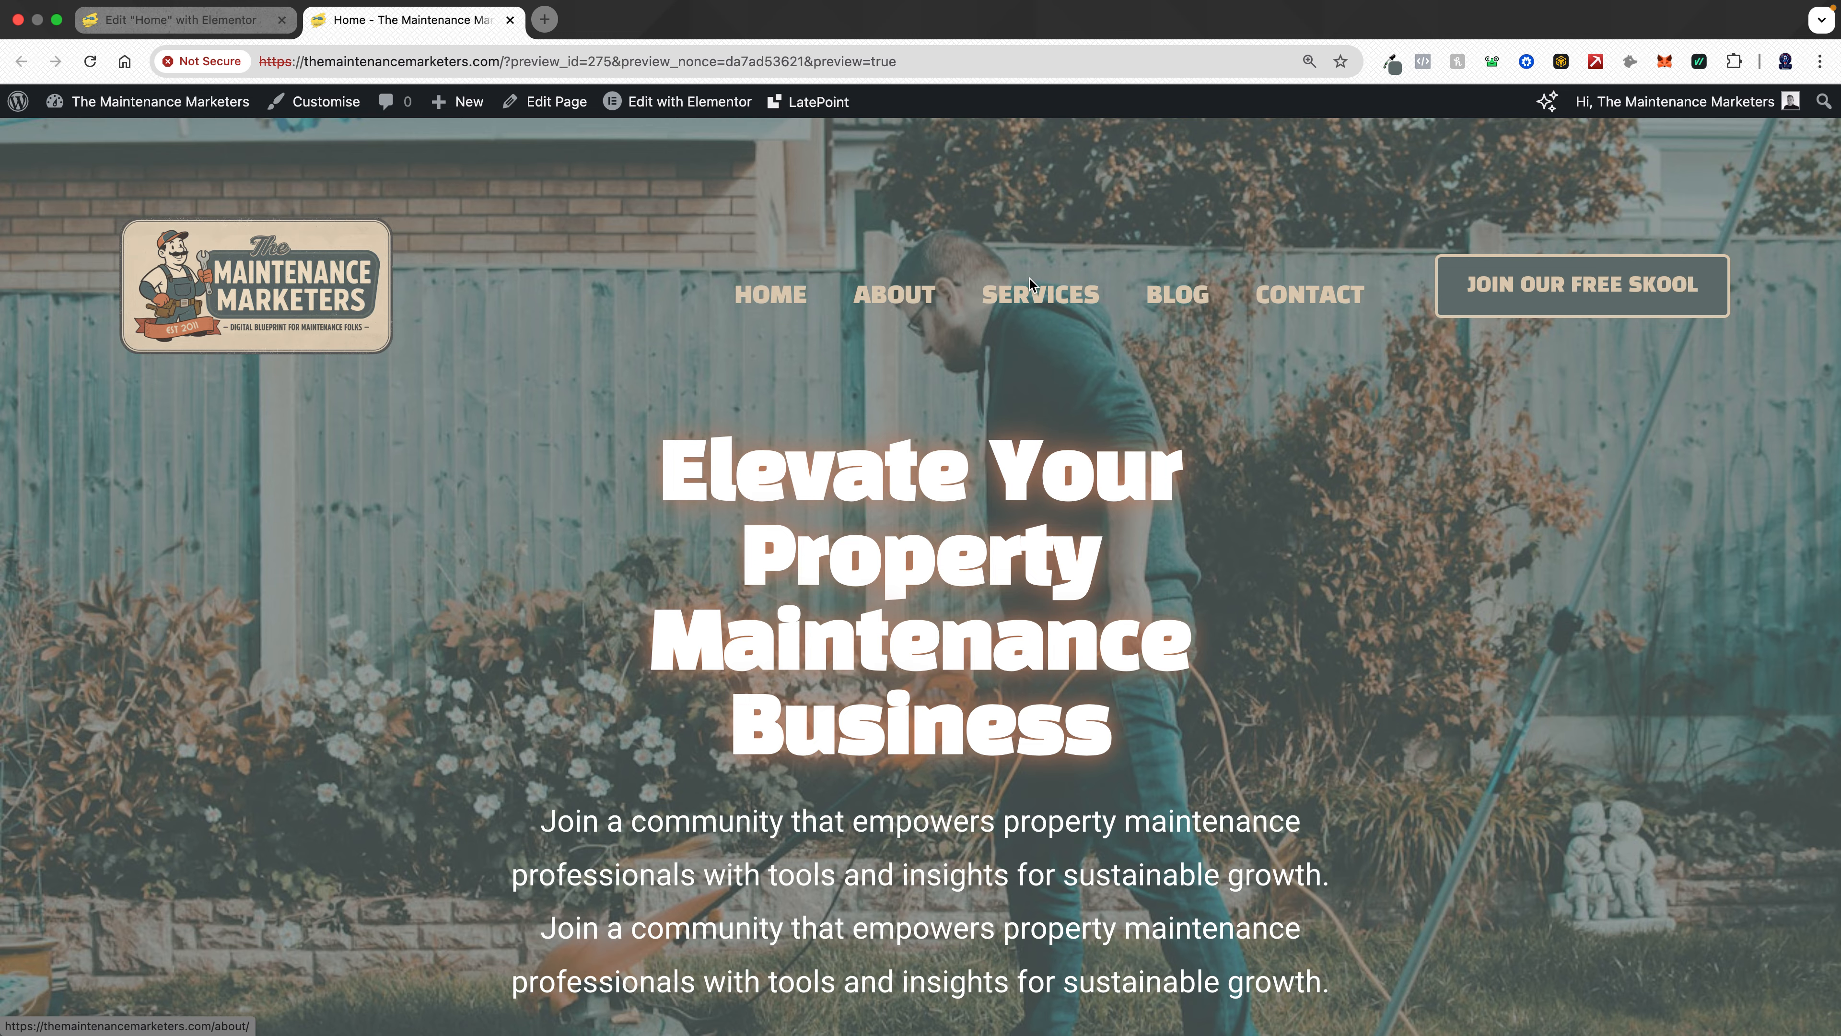
left_click(681, 107)
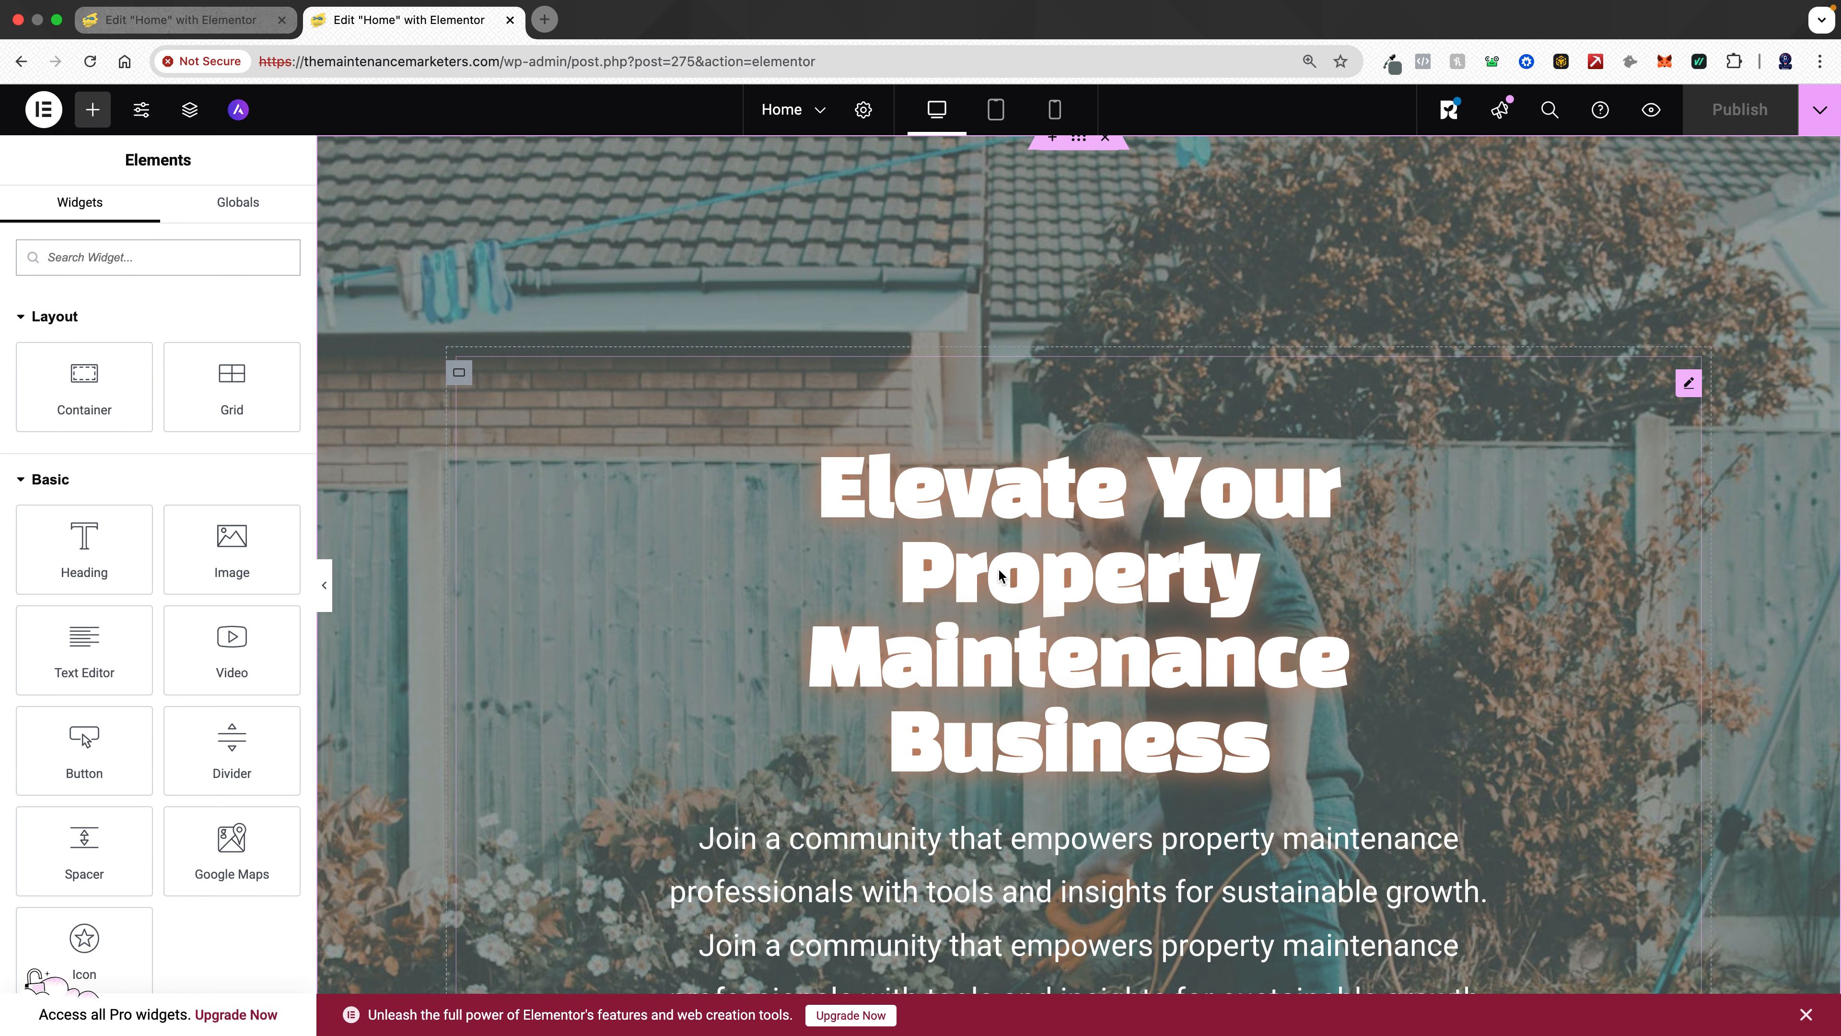
scroll(998, 575, "down", 4)
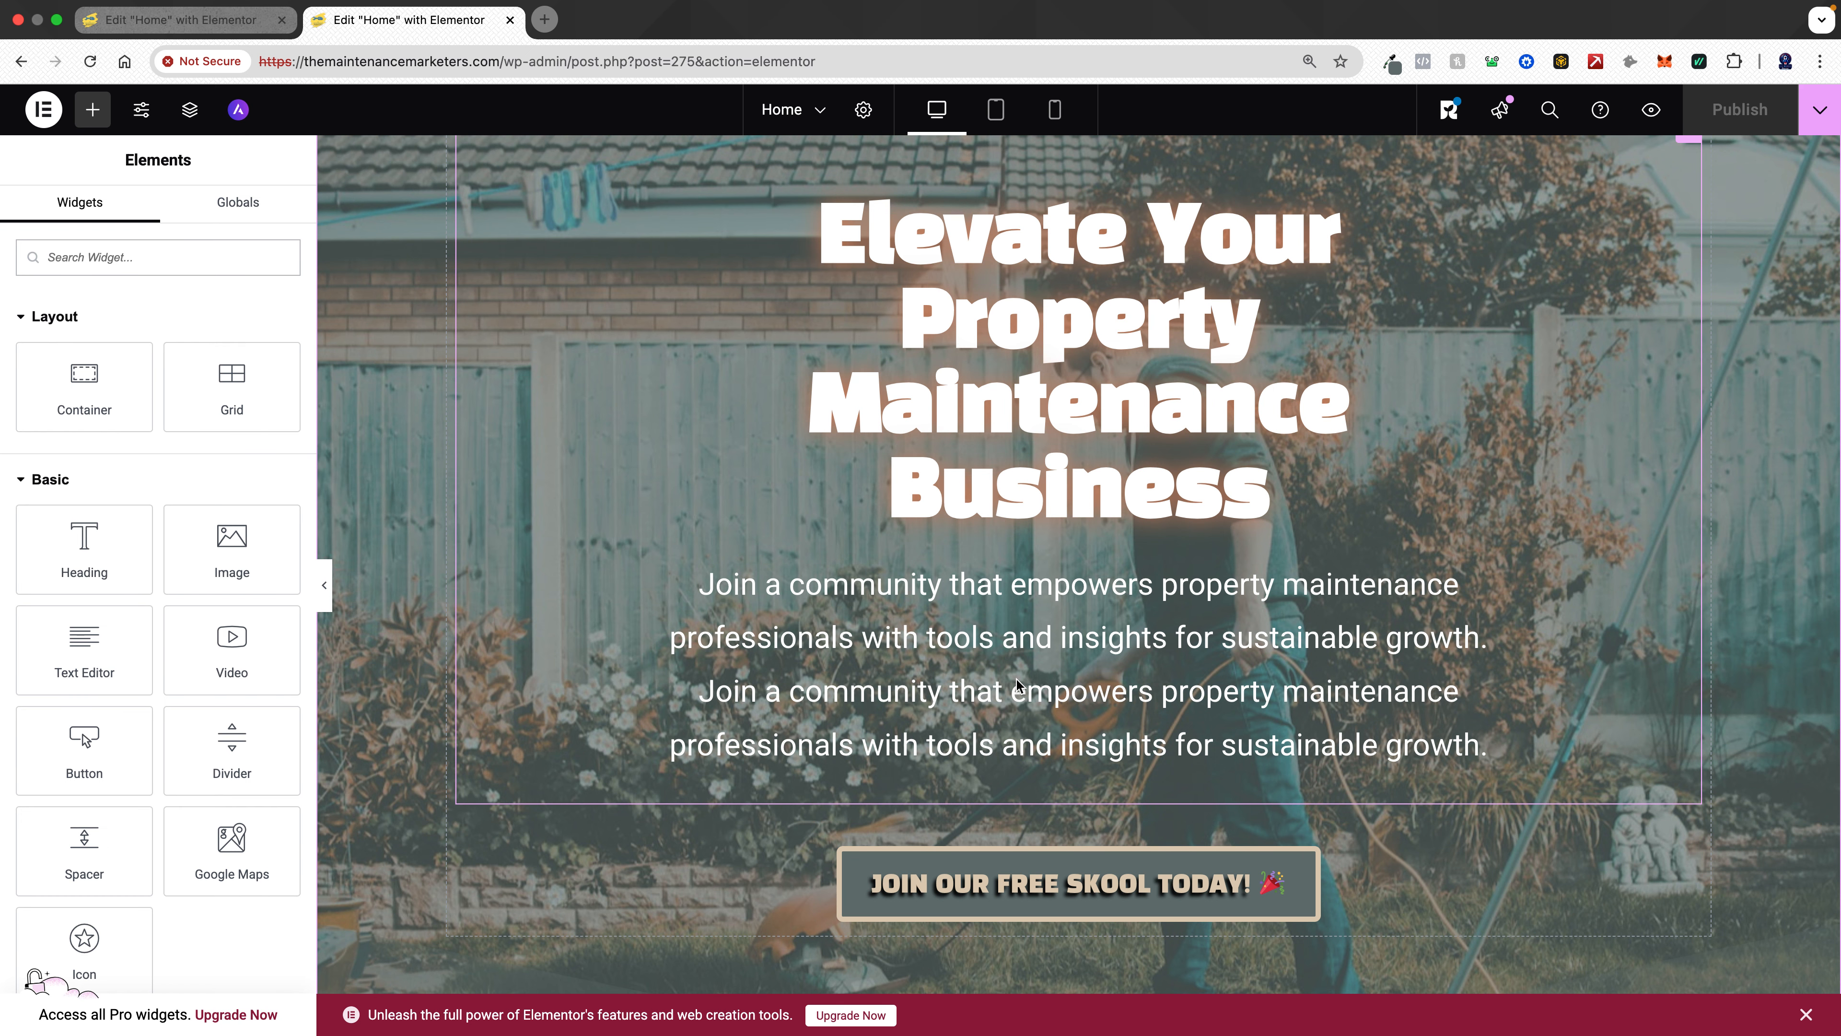
scroll(1033, 914, "down", 10)
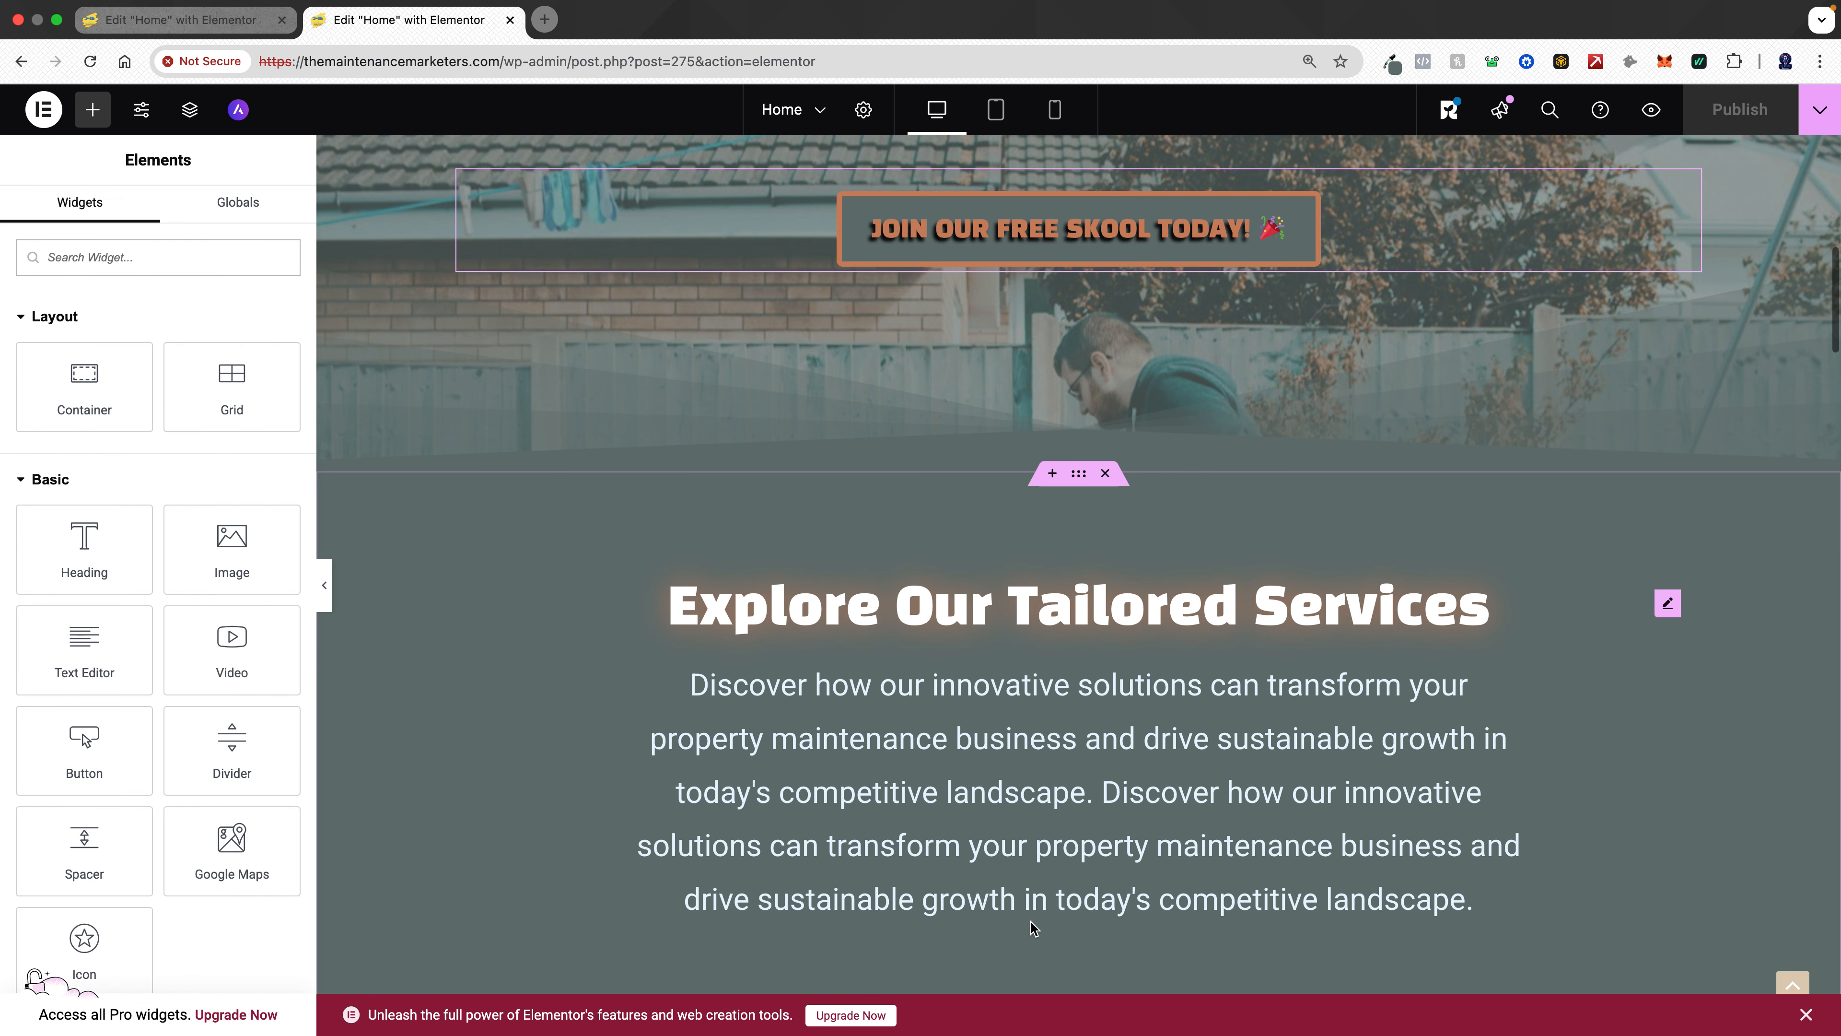
scroll(1032, 921, "up", 14)
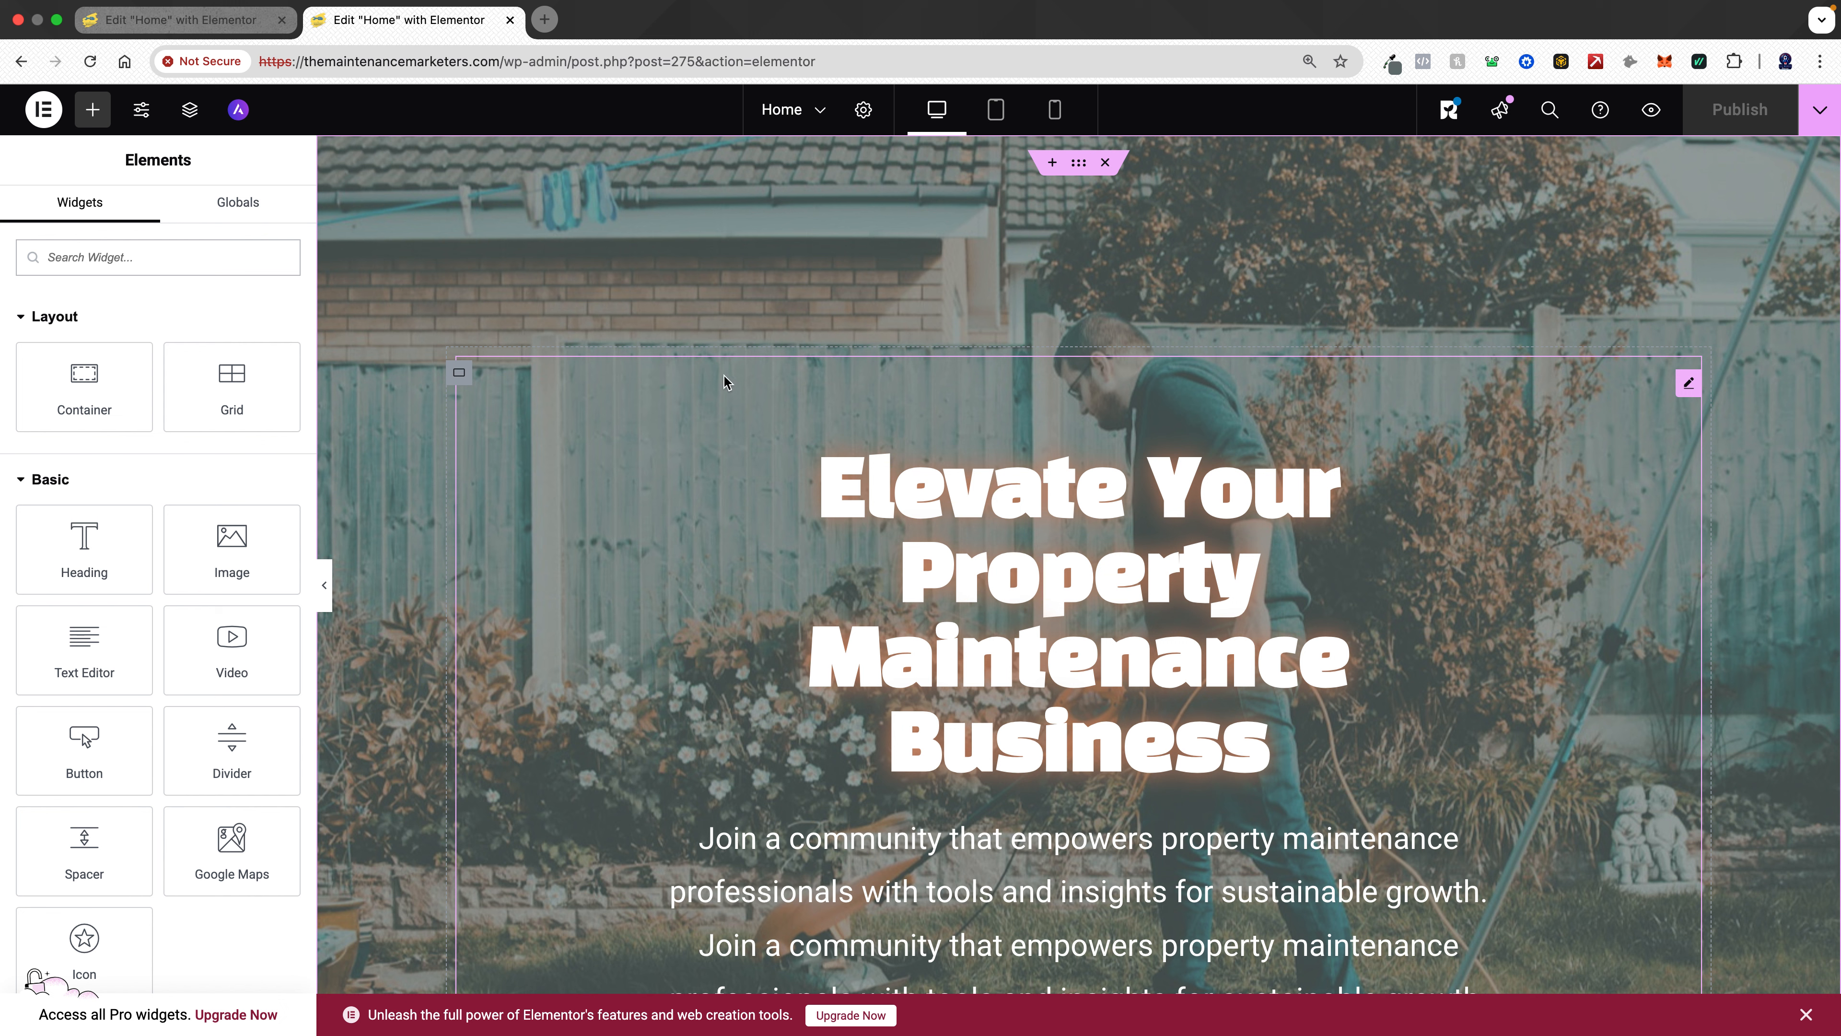
- Open the Global Colours site settings and compare them with the colour codes saved in Notes
left_click(142, 112)
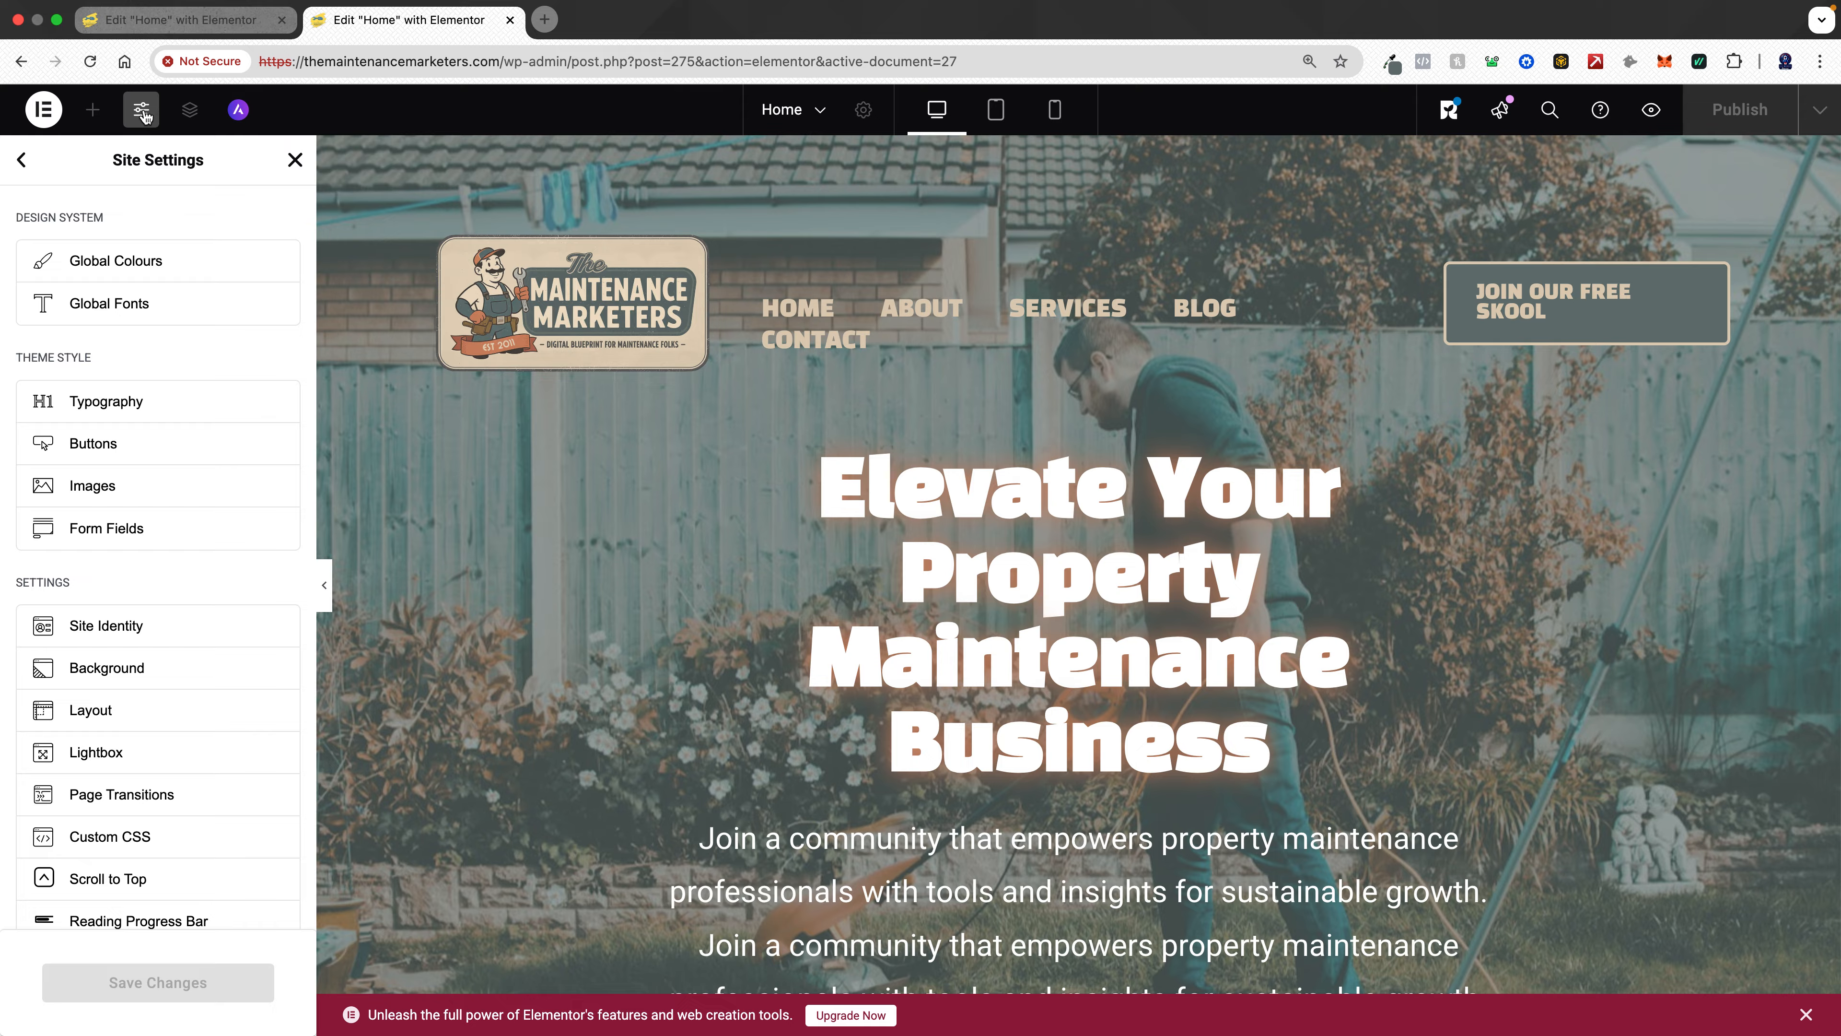
left_click(152, 262)
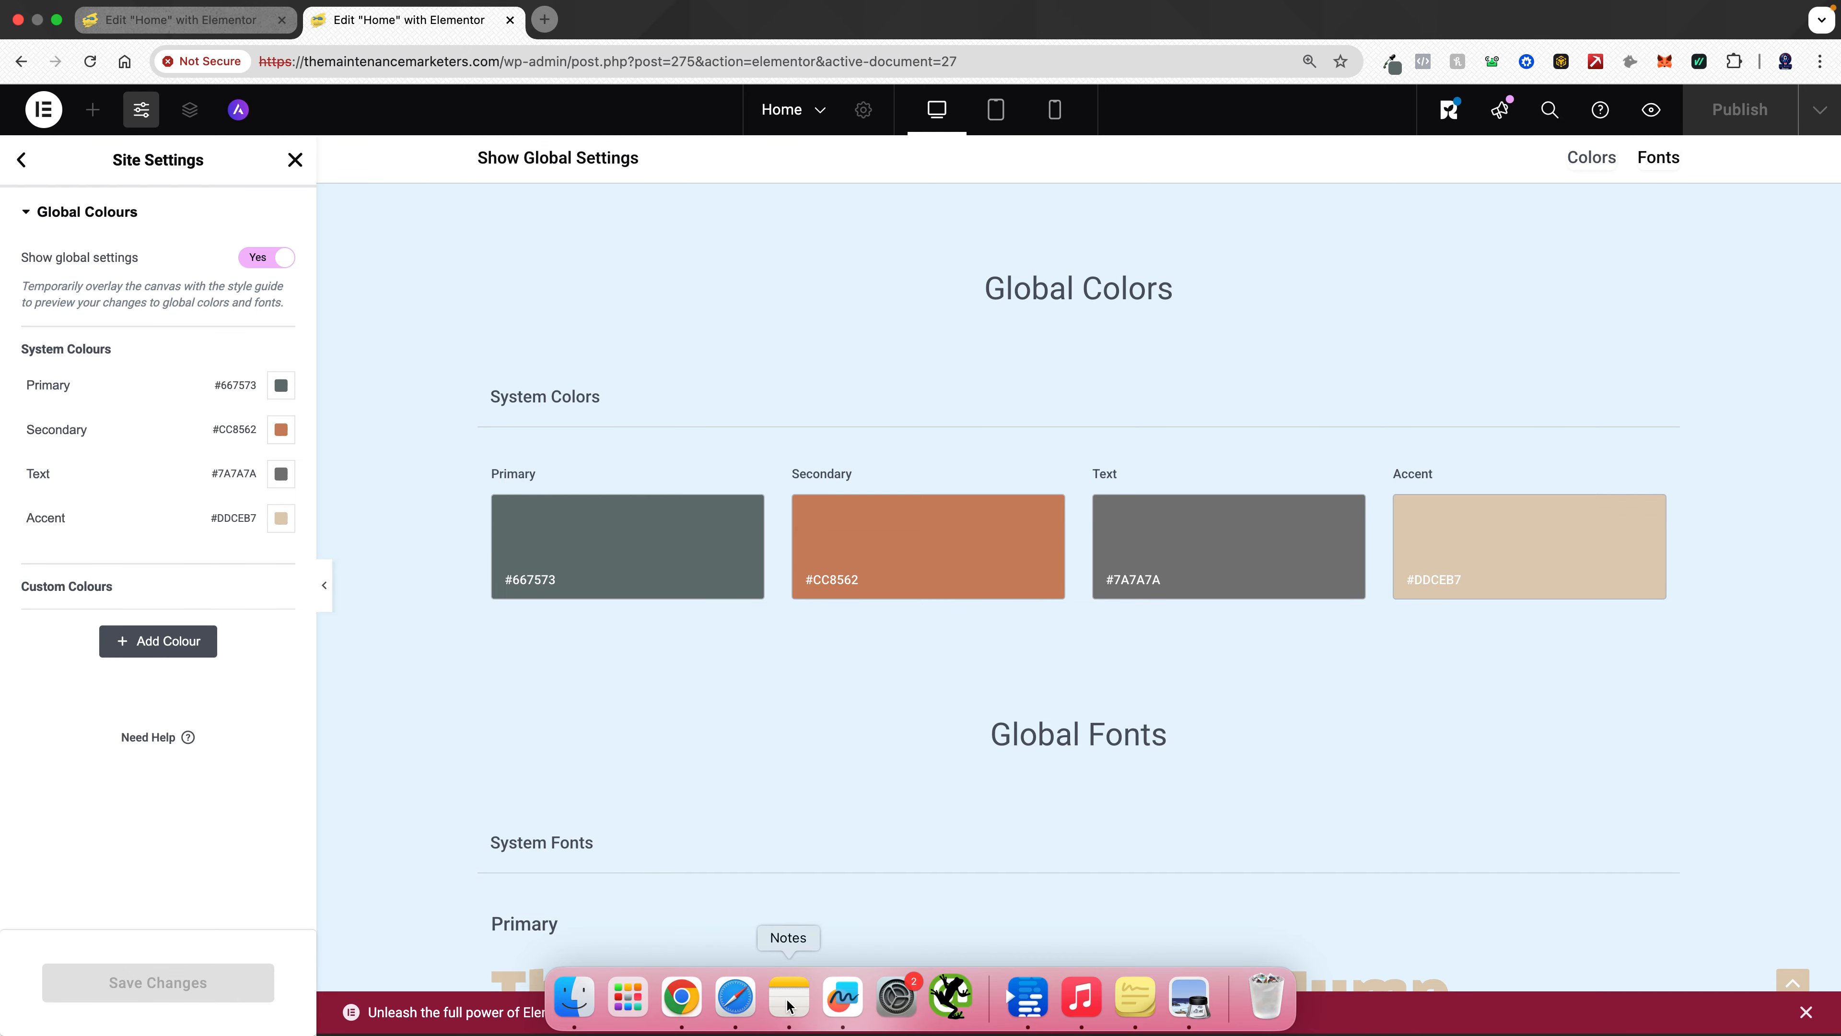
left_click(786, 1007)
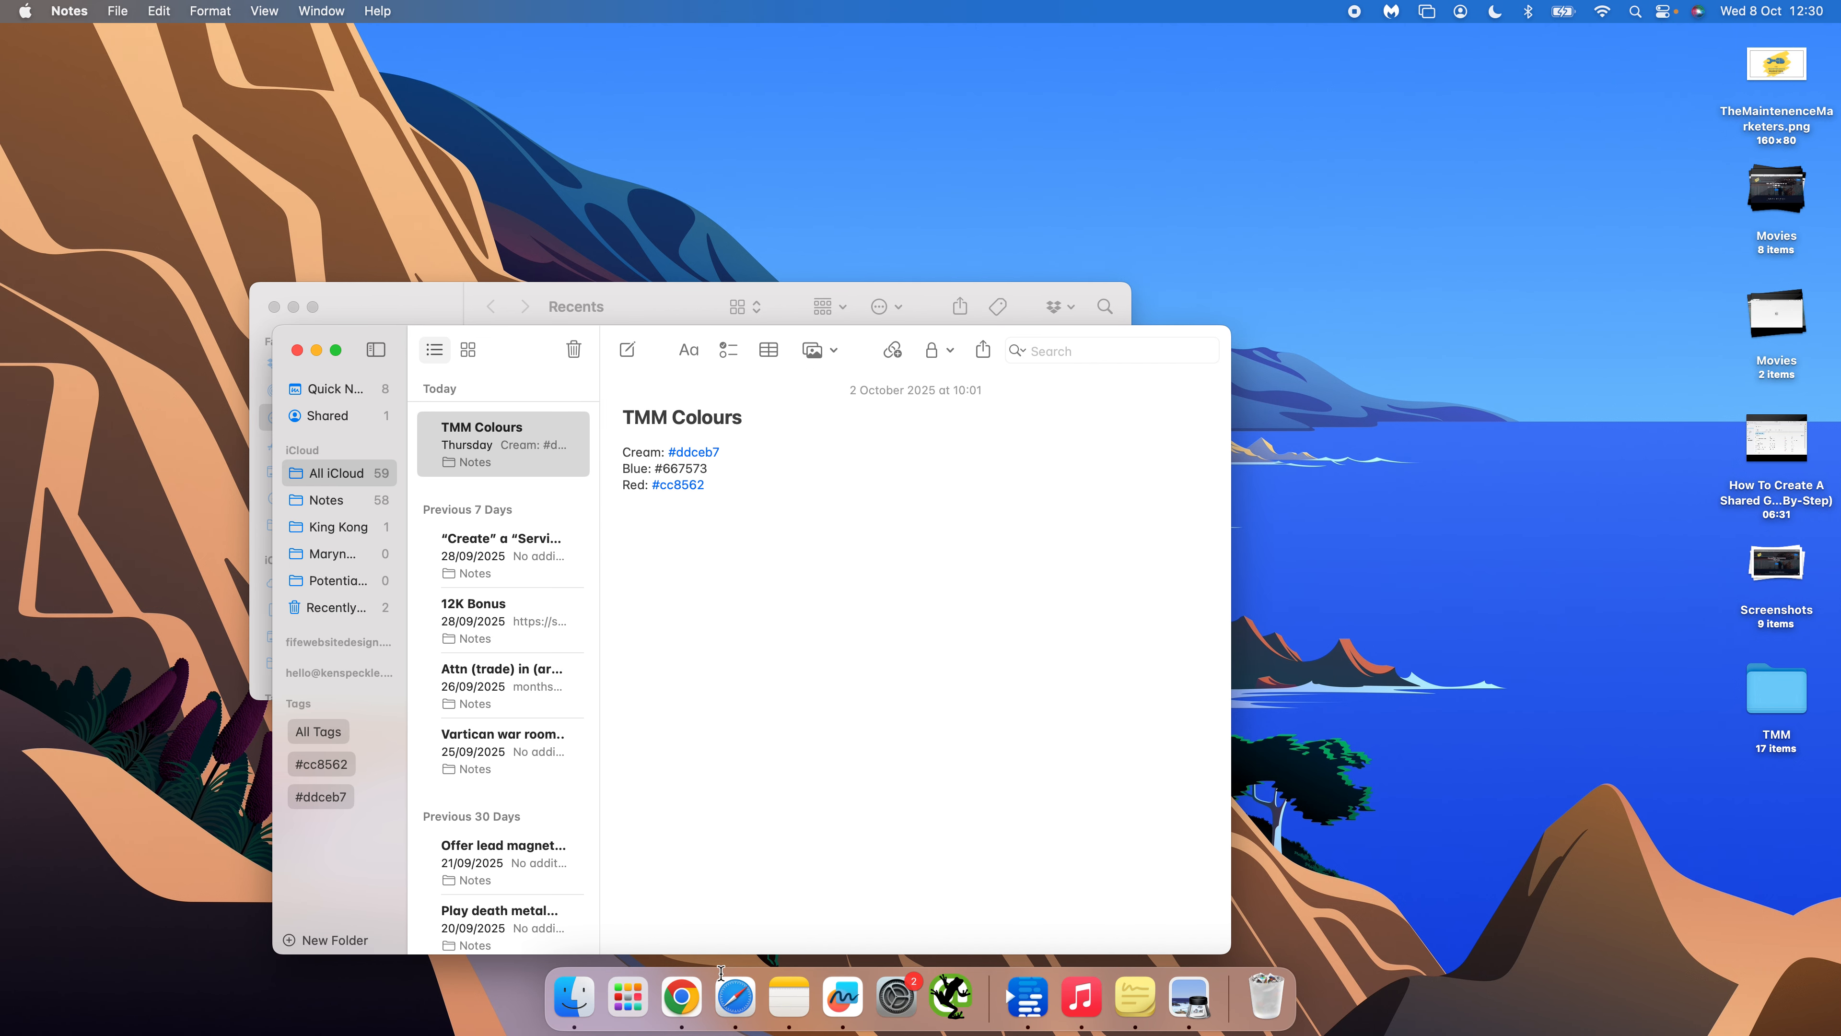
- Return to the browser, leave Global Colours and open the Global Fonts site settings
left_click(688, 1012)
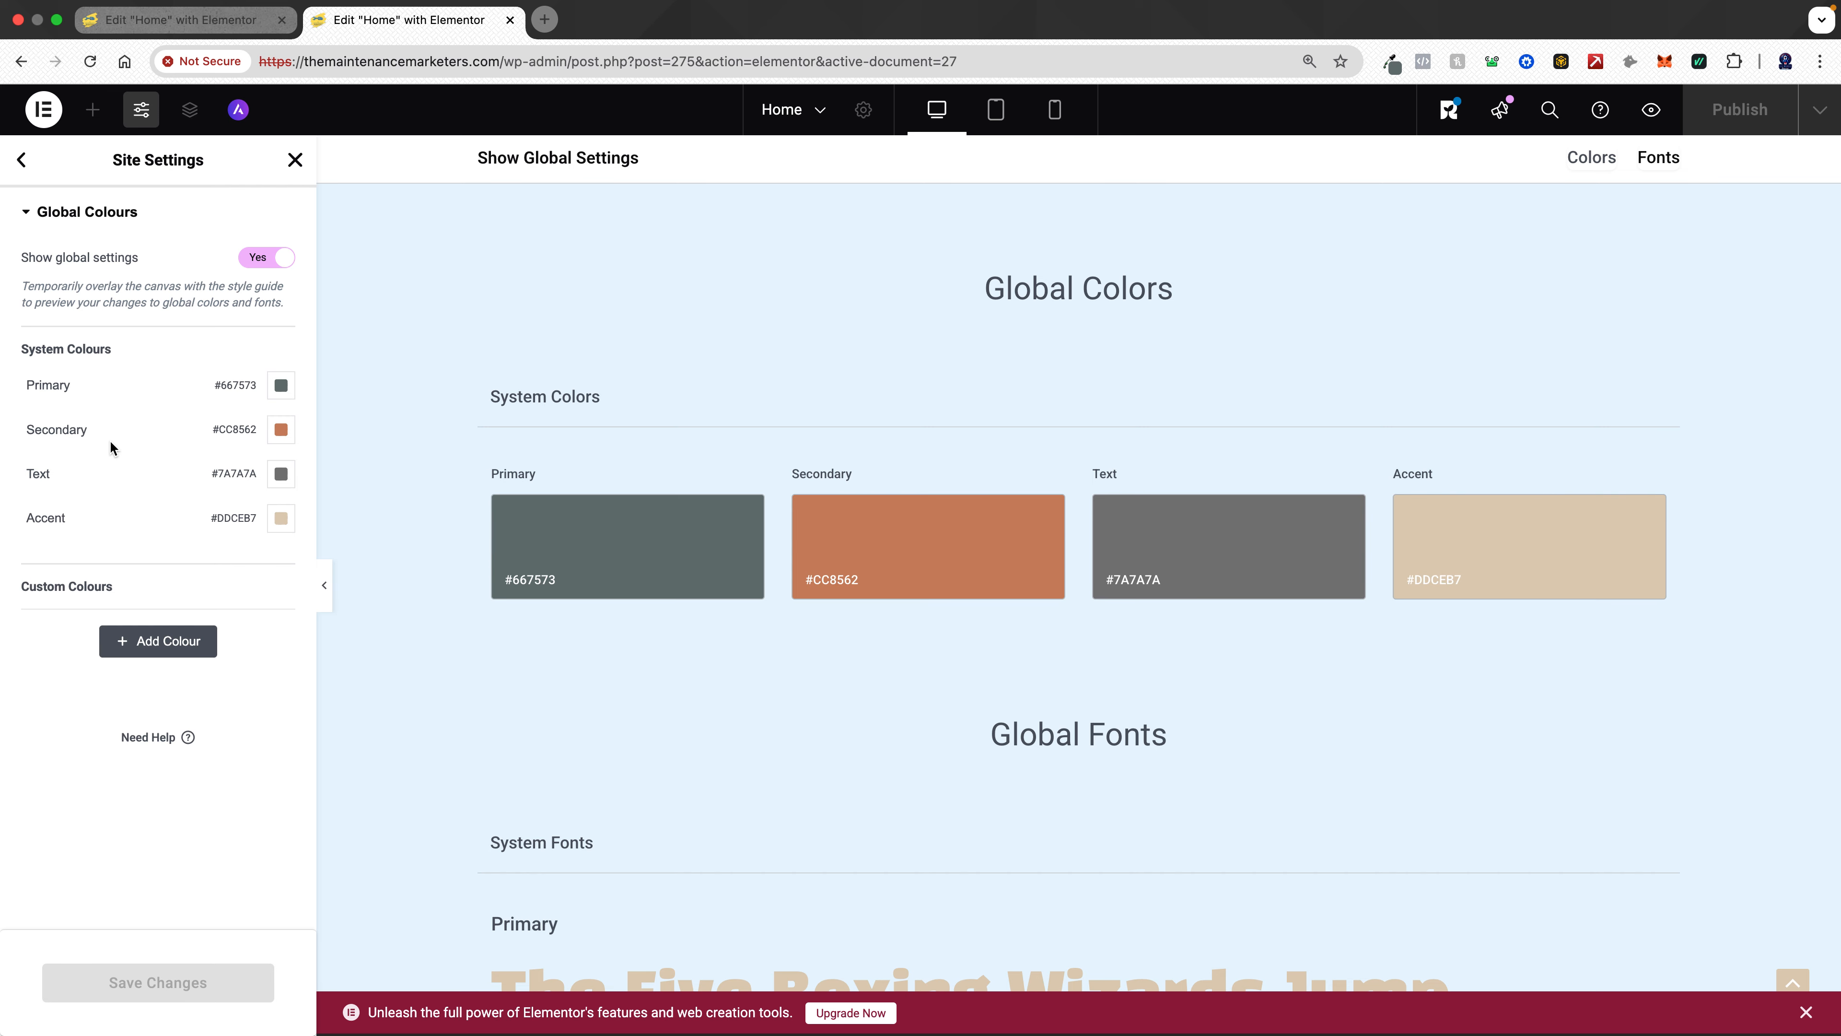
mouse_move(233, 519)
left_click(22, 163)
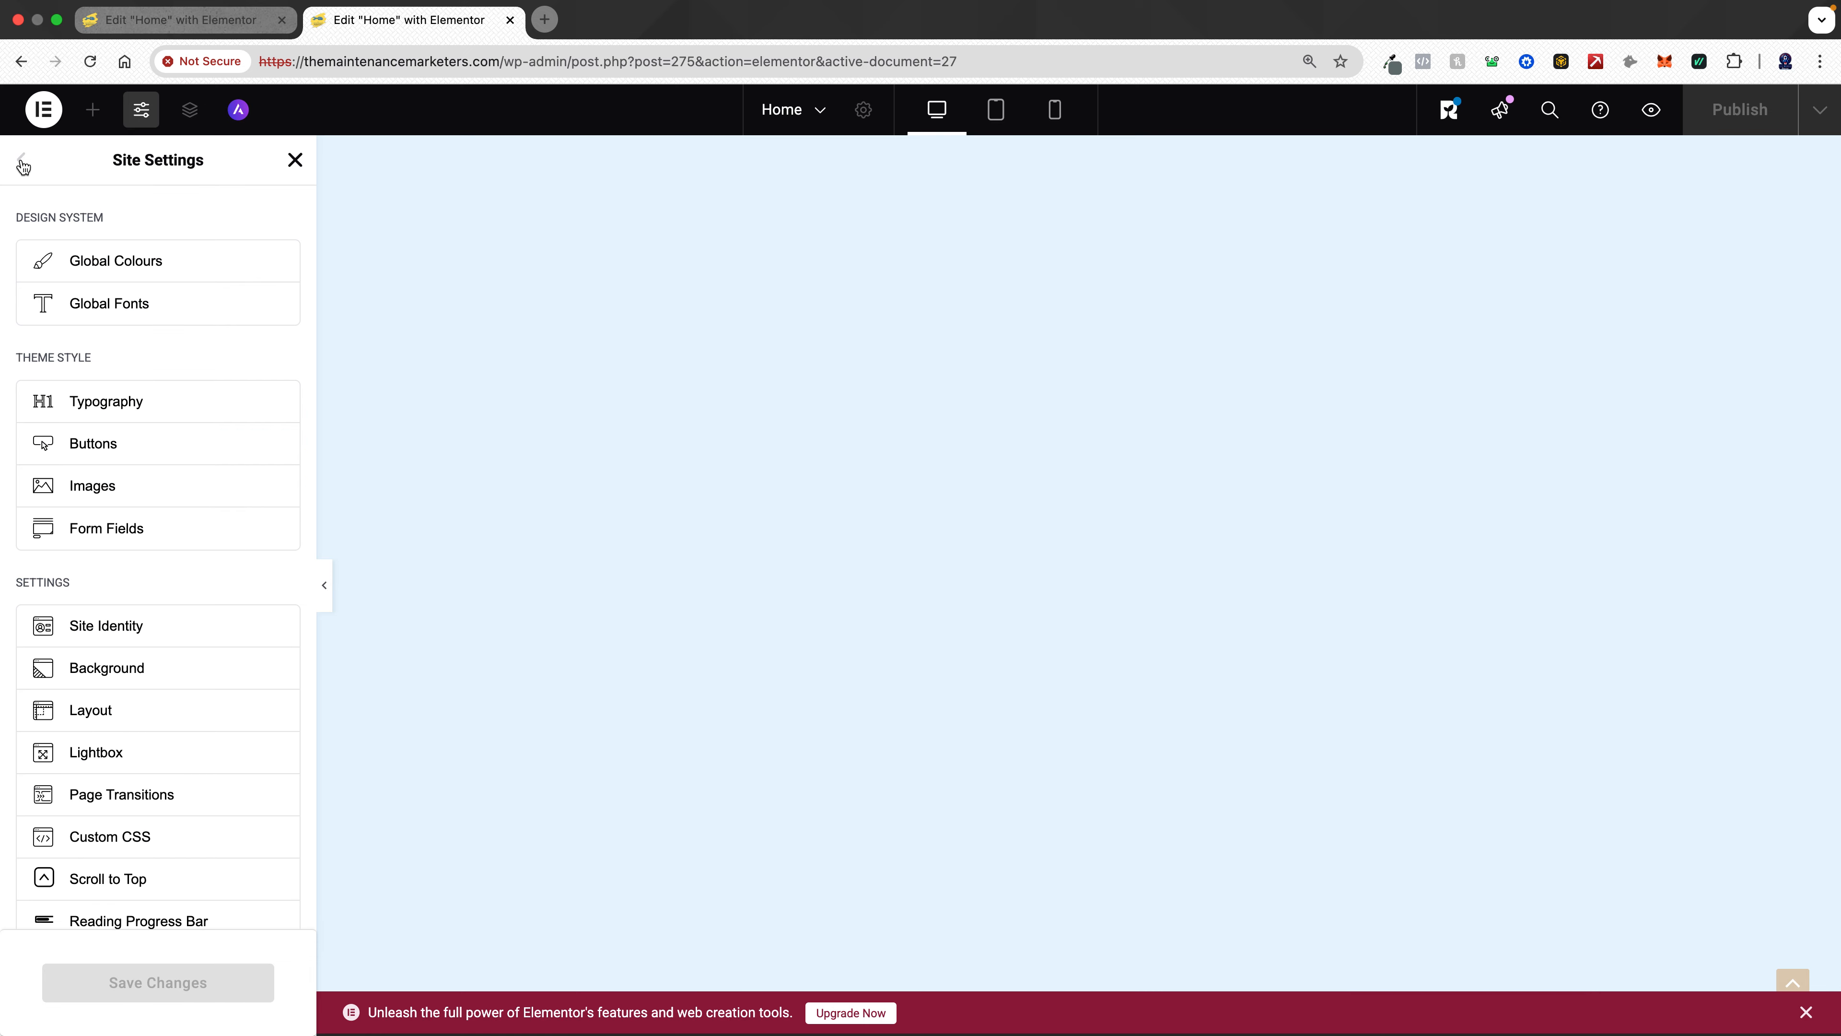
left_click(126, 315)
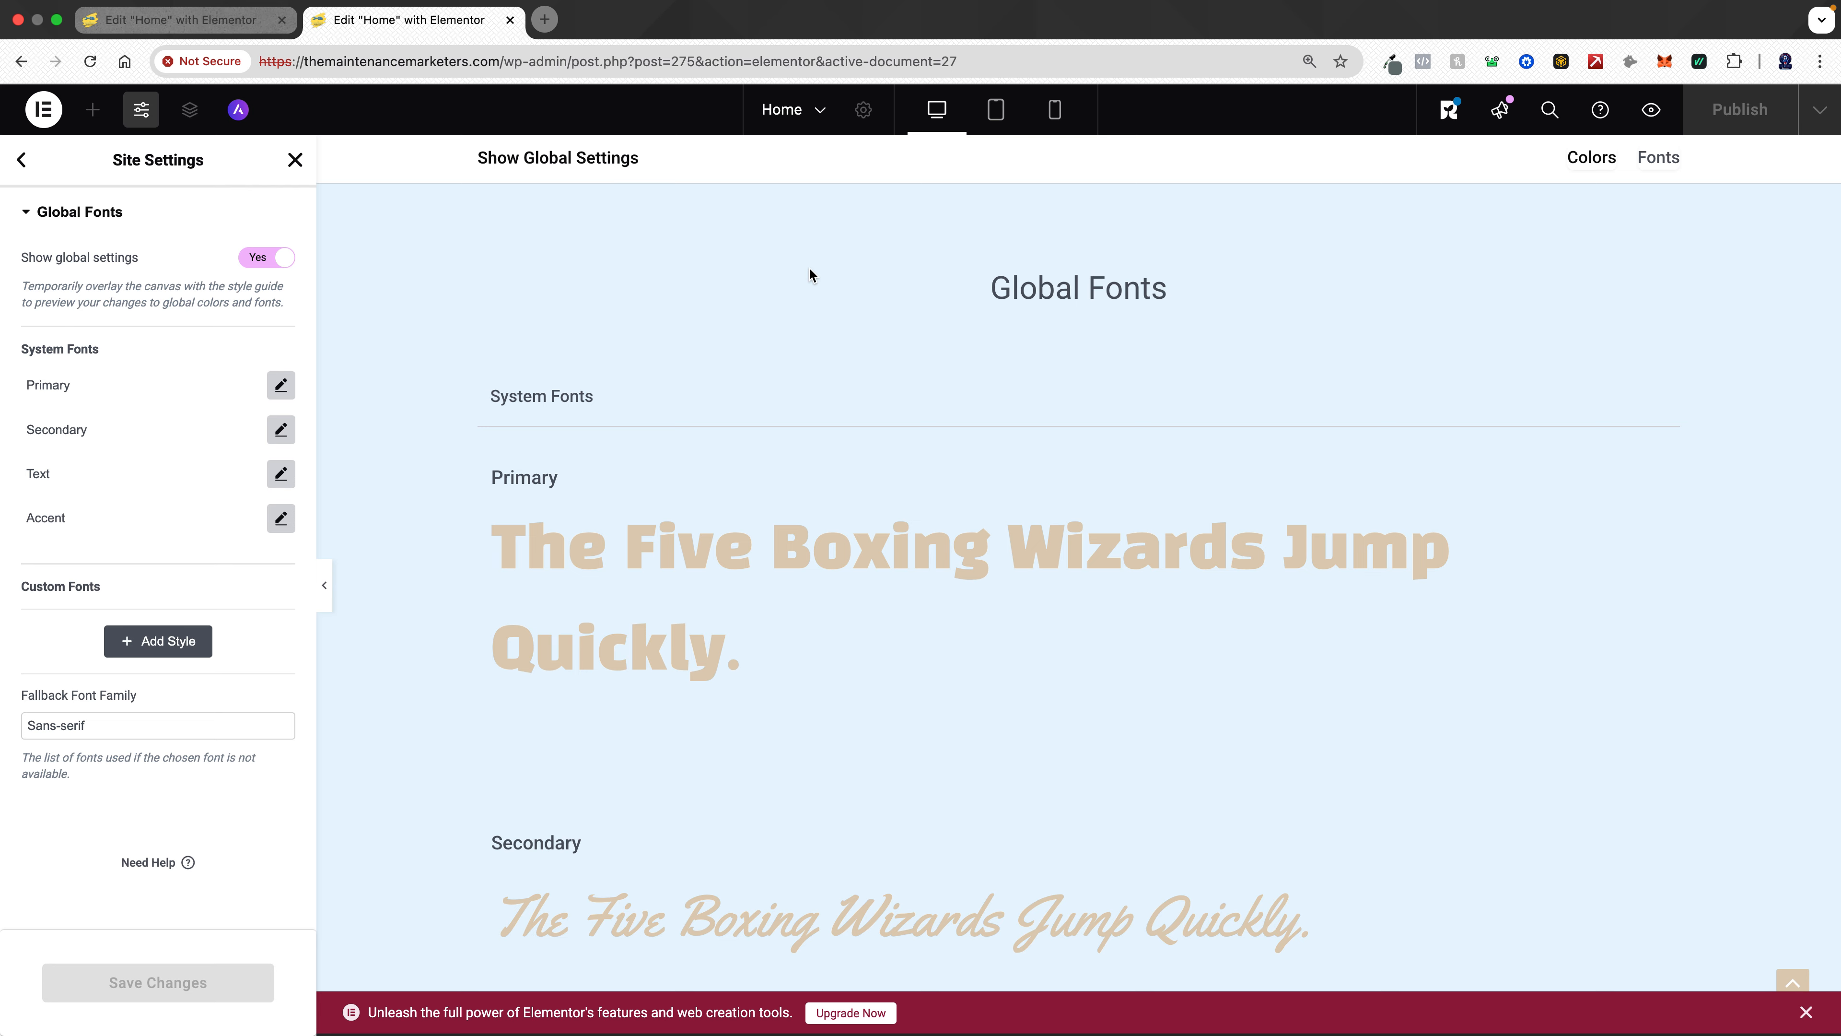
- Inspect the typography settings of the Primary, Secondary, Text and Accent global fonts one by one
left_click(281, 386)
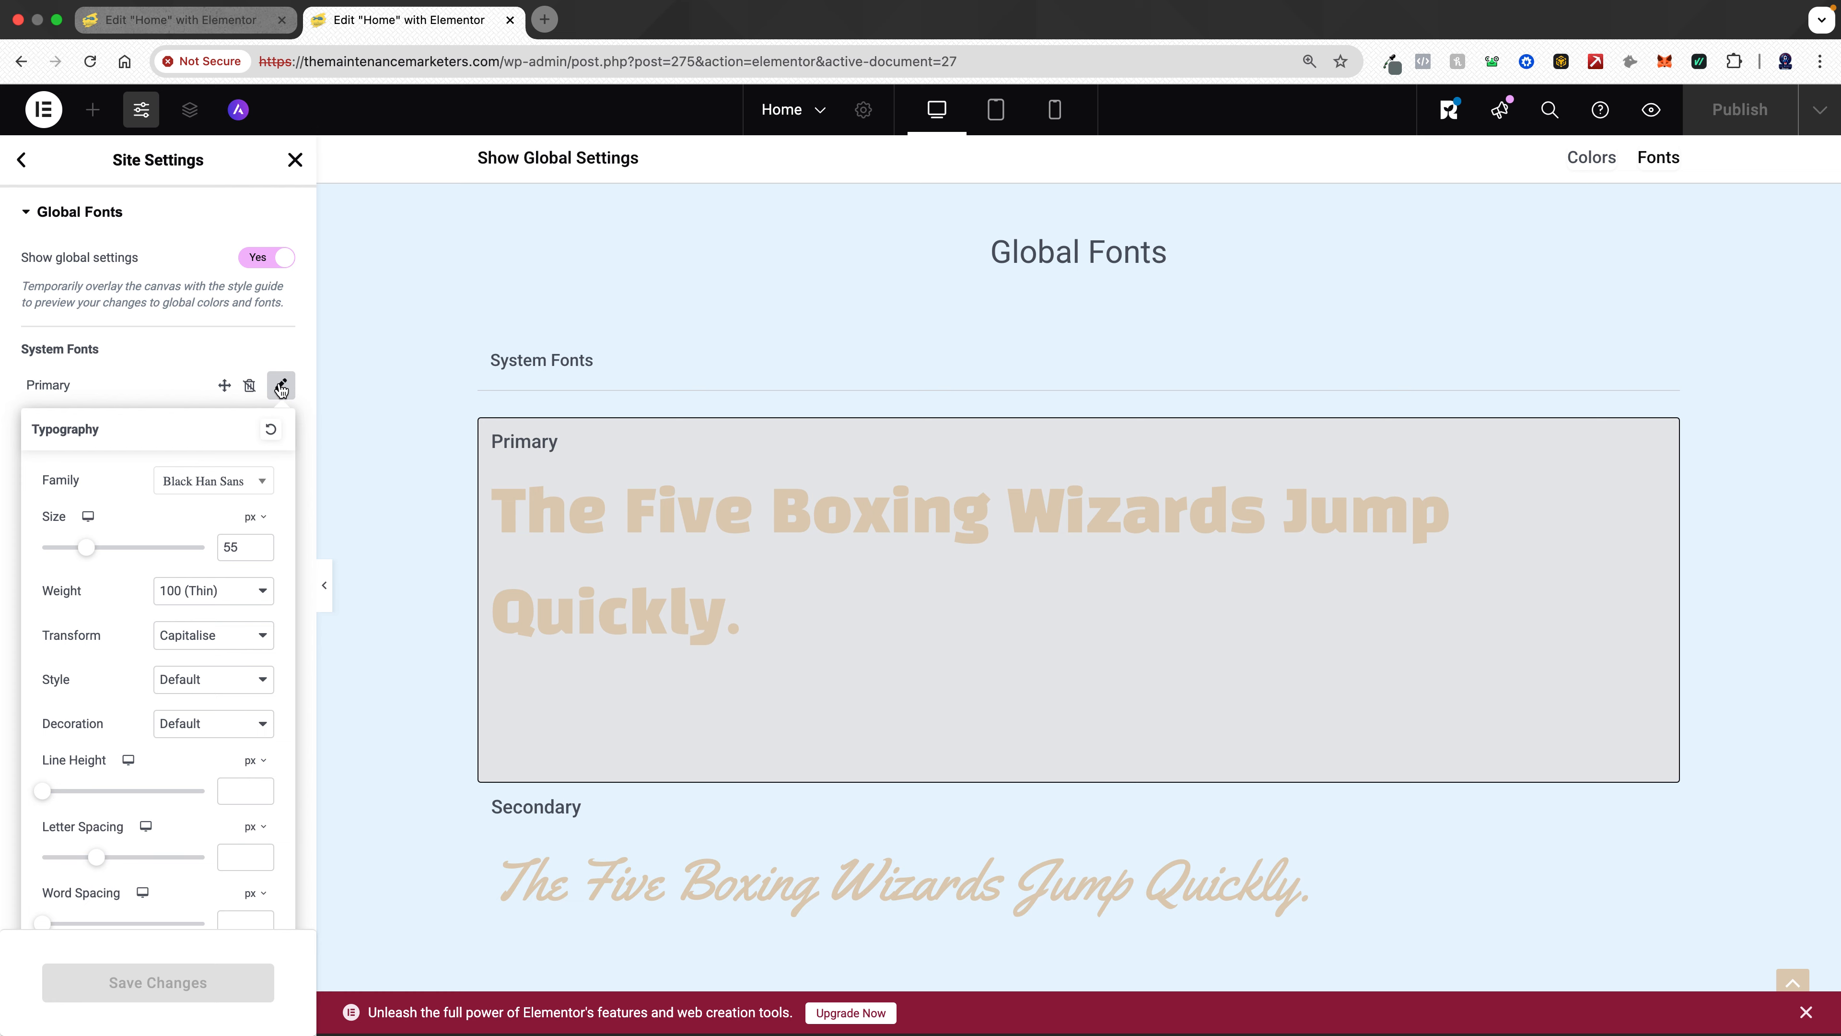
left_click(281, 387)
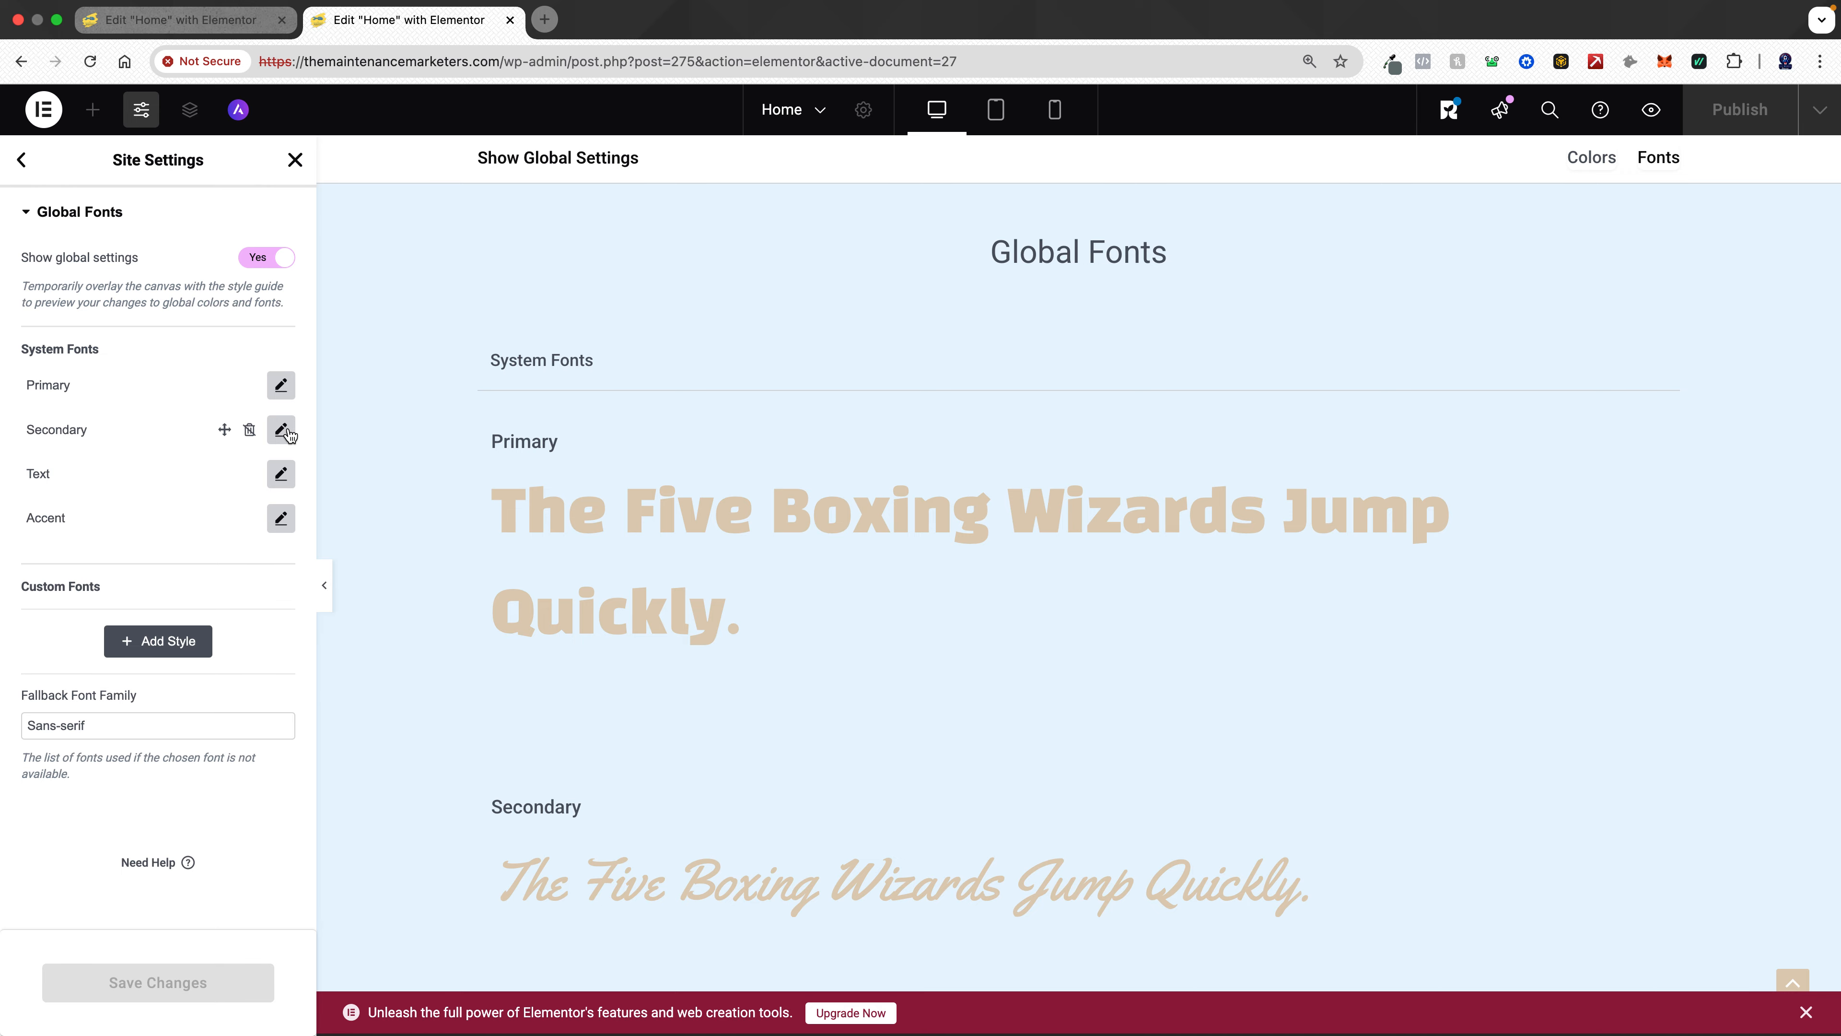
left_click(285, 433)
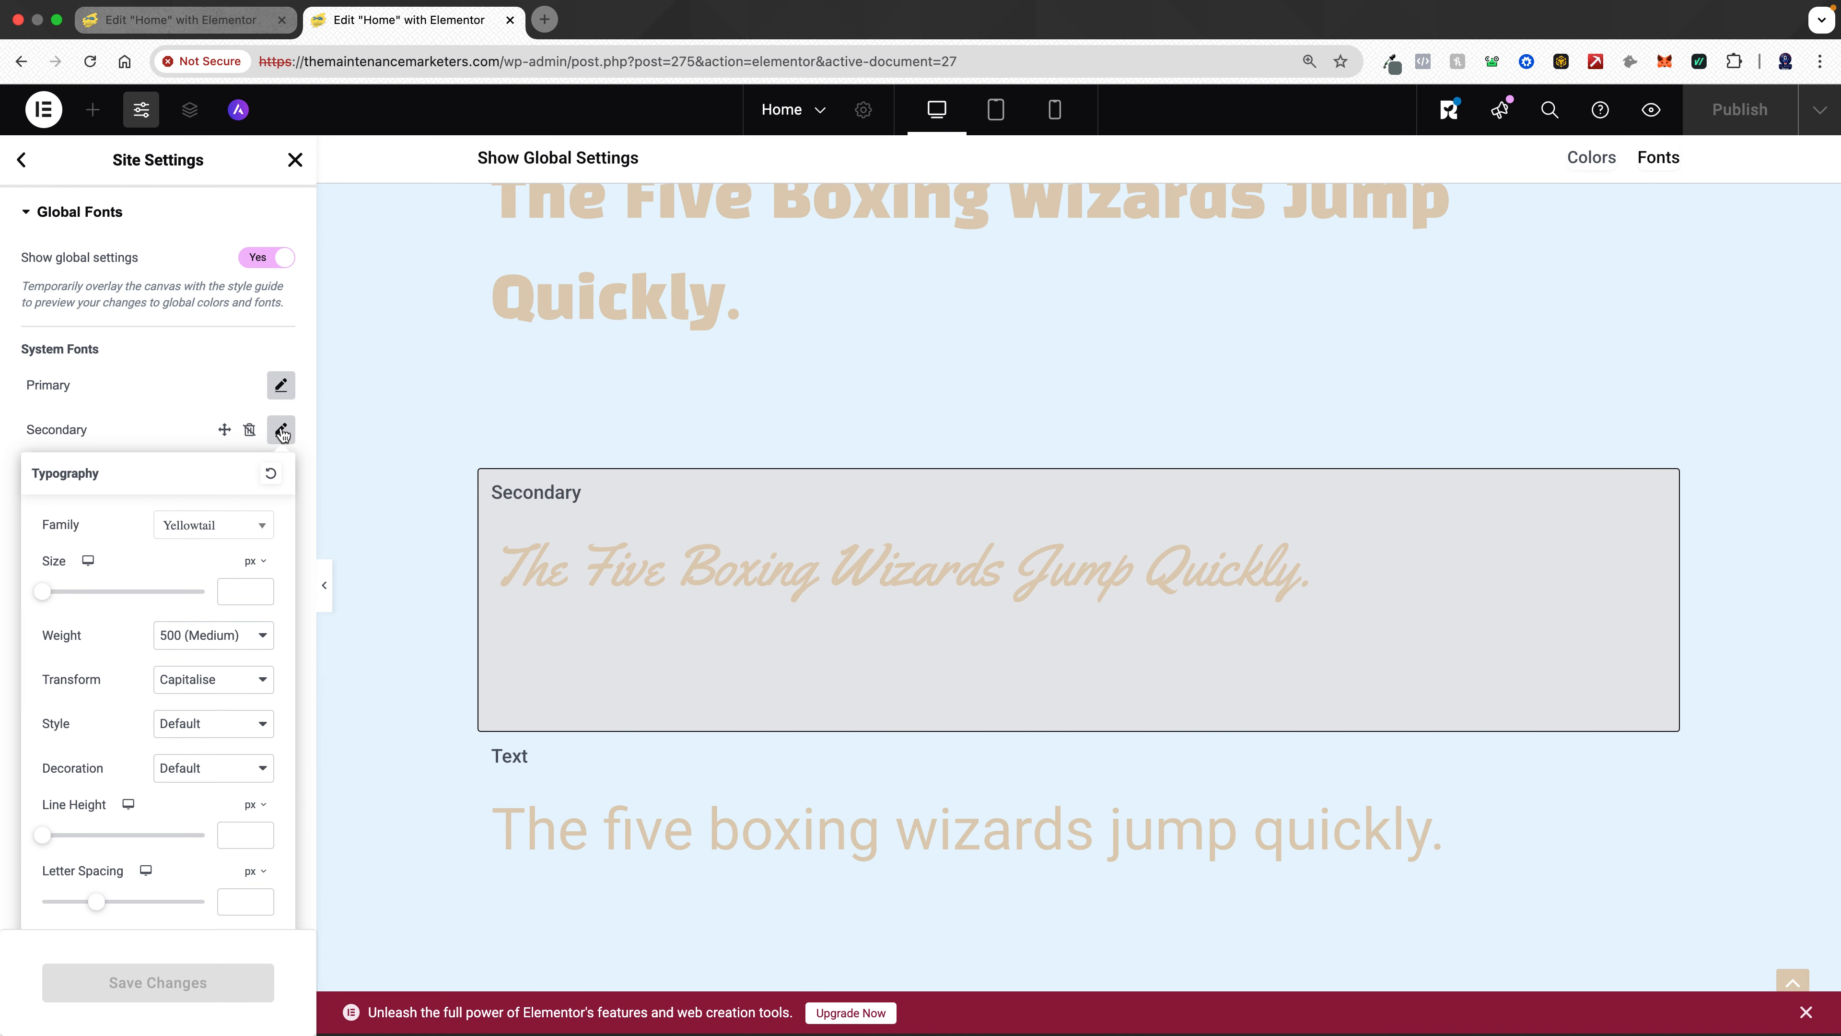
left_click(283, 431)
left_click(282, 475)
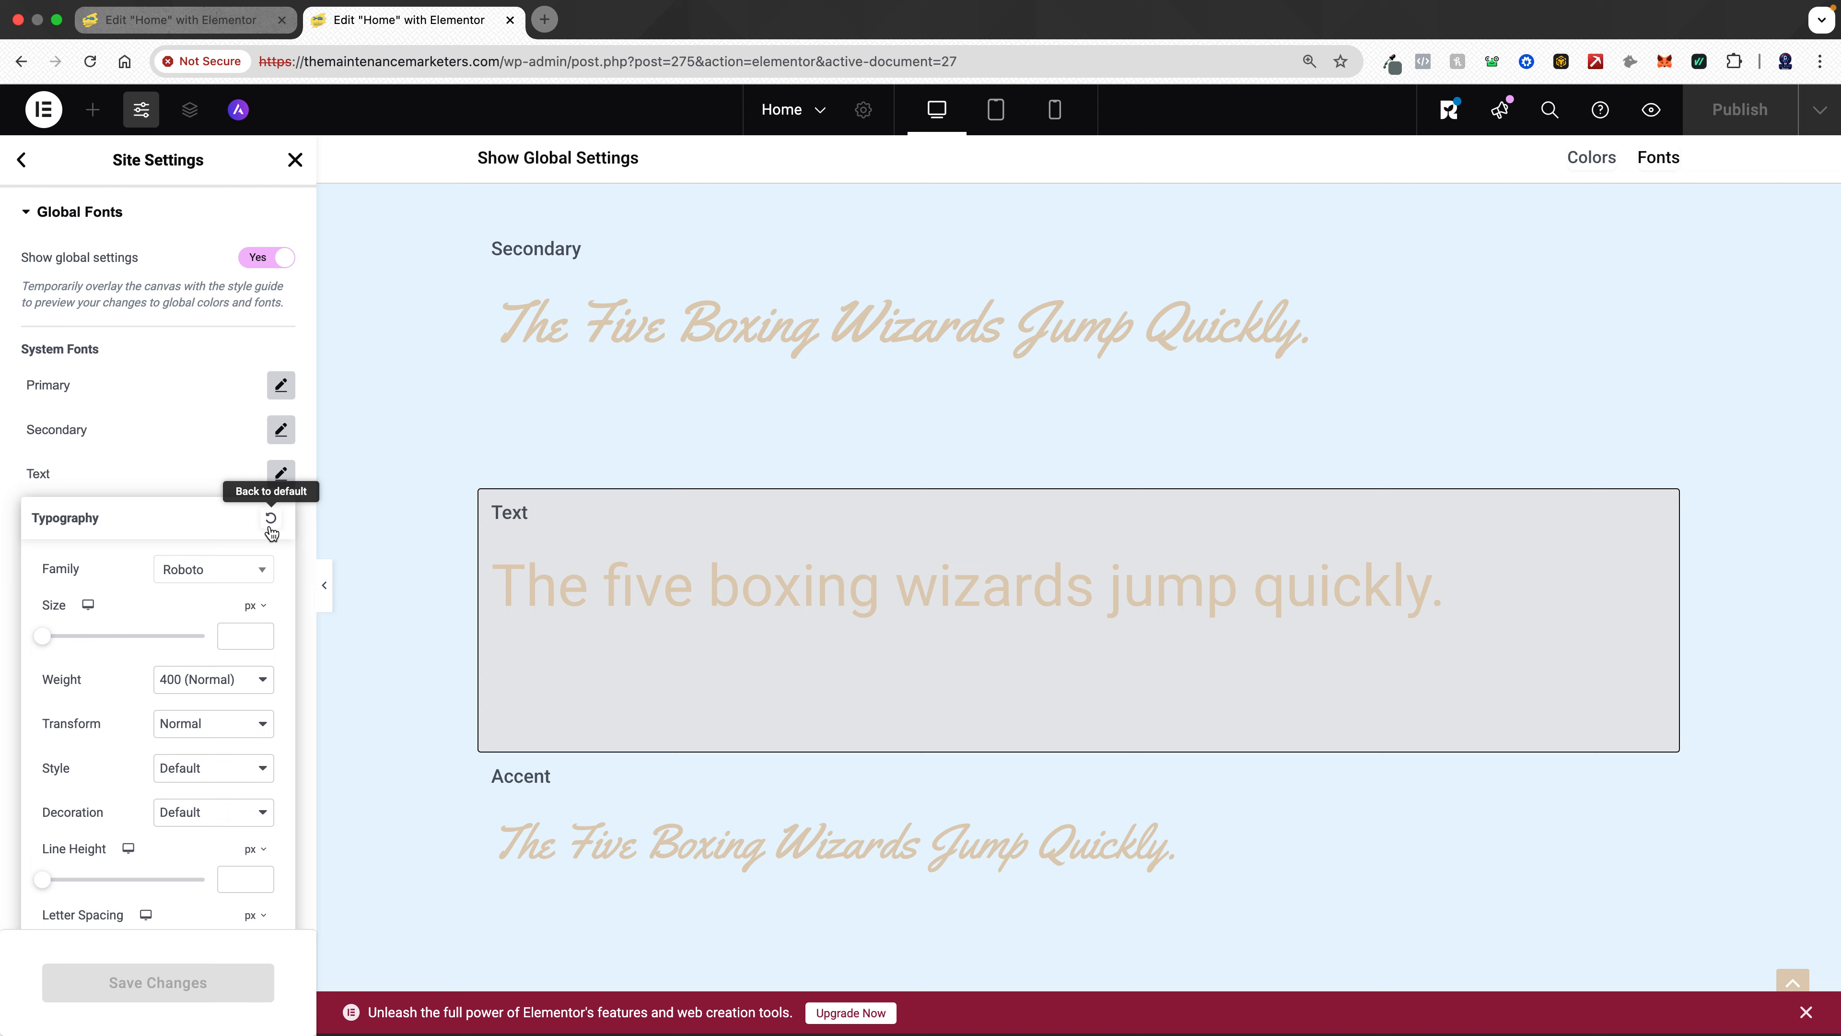
left_click(278, 479)
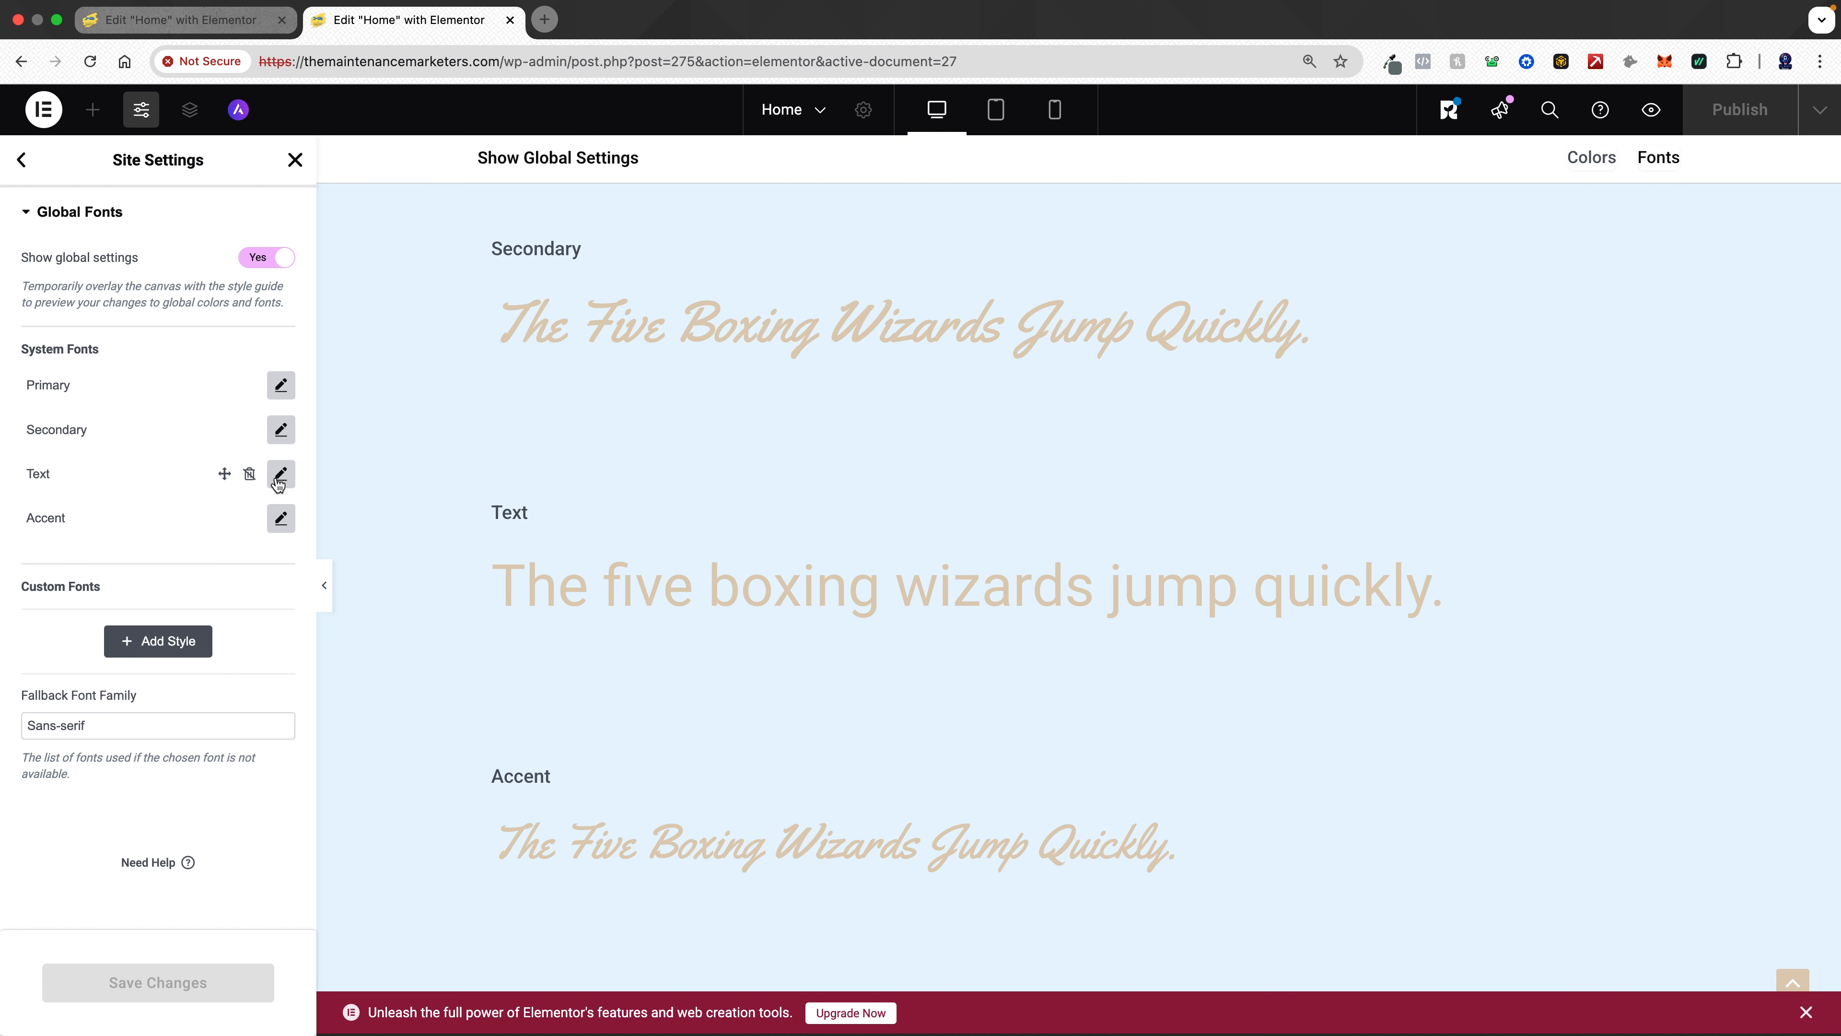
left_click(282, 519)
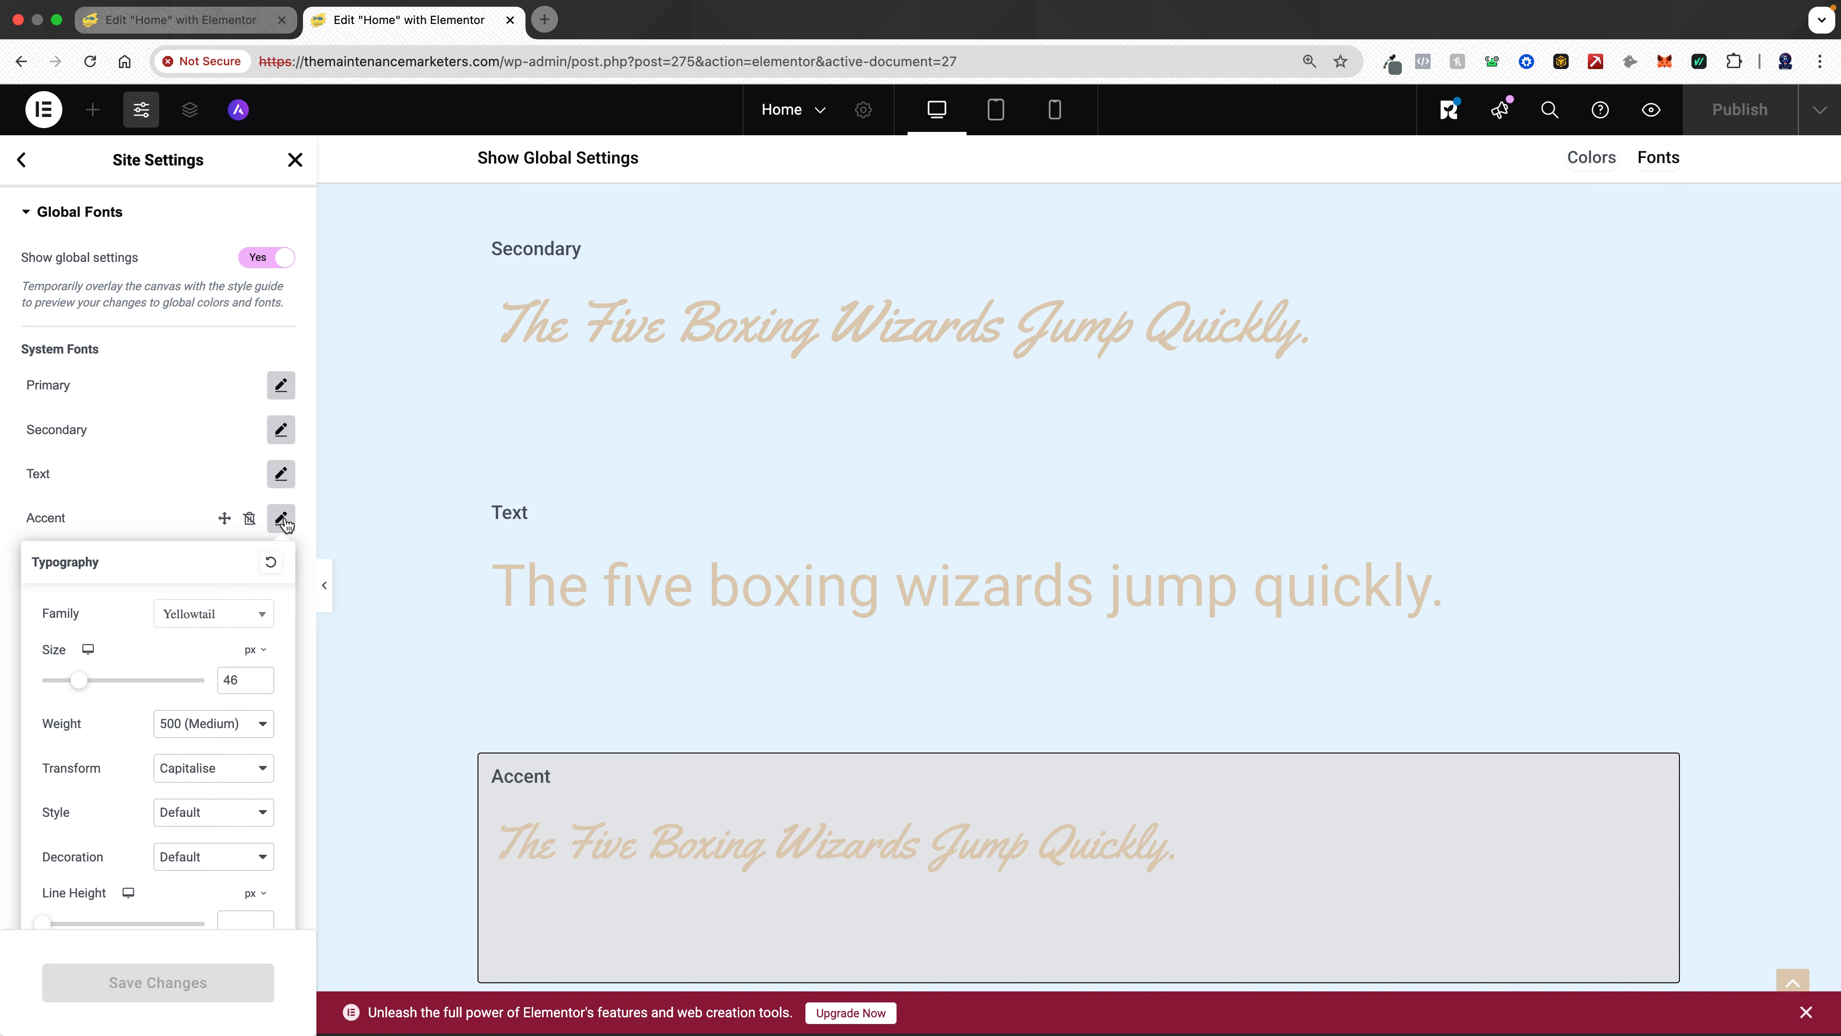
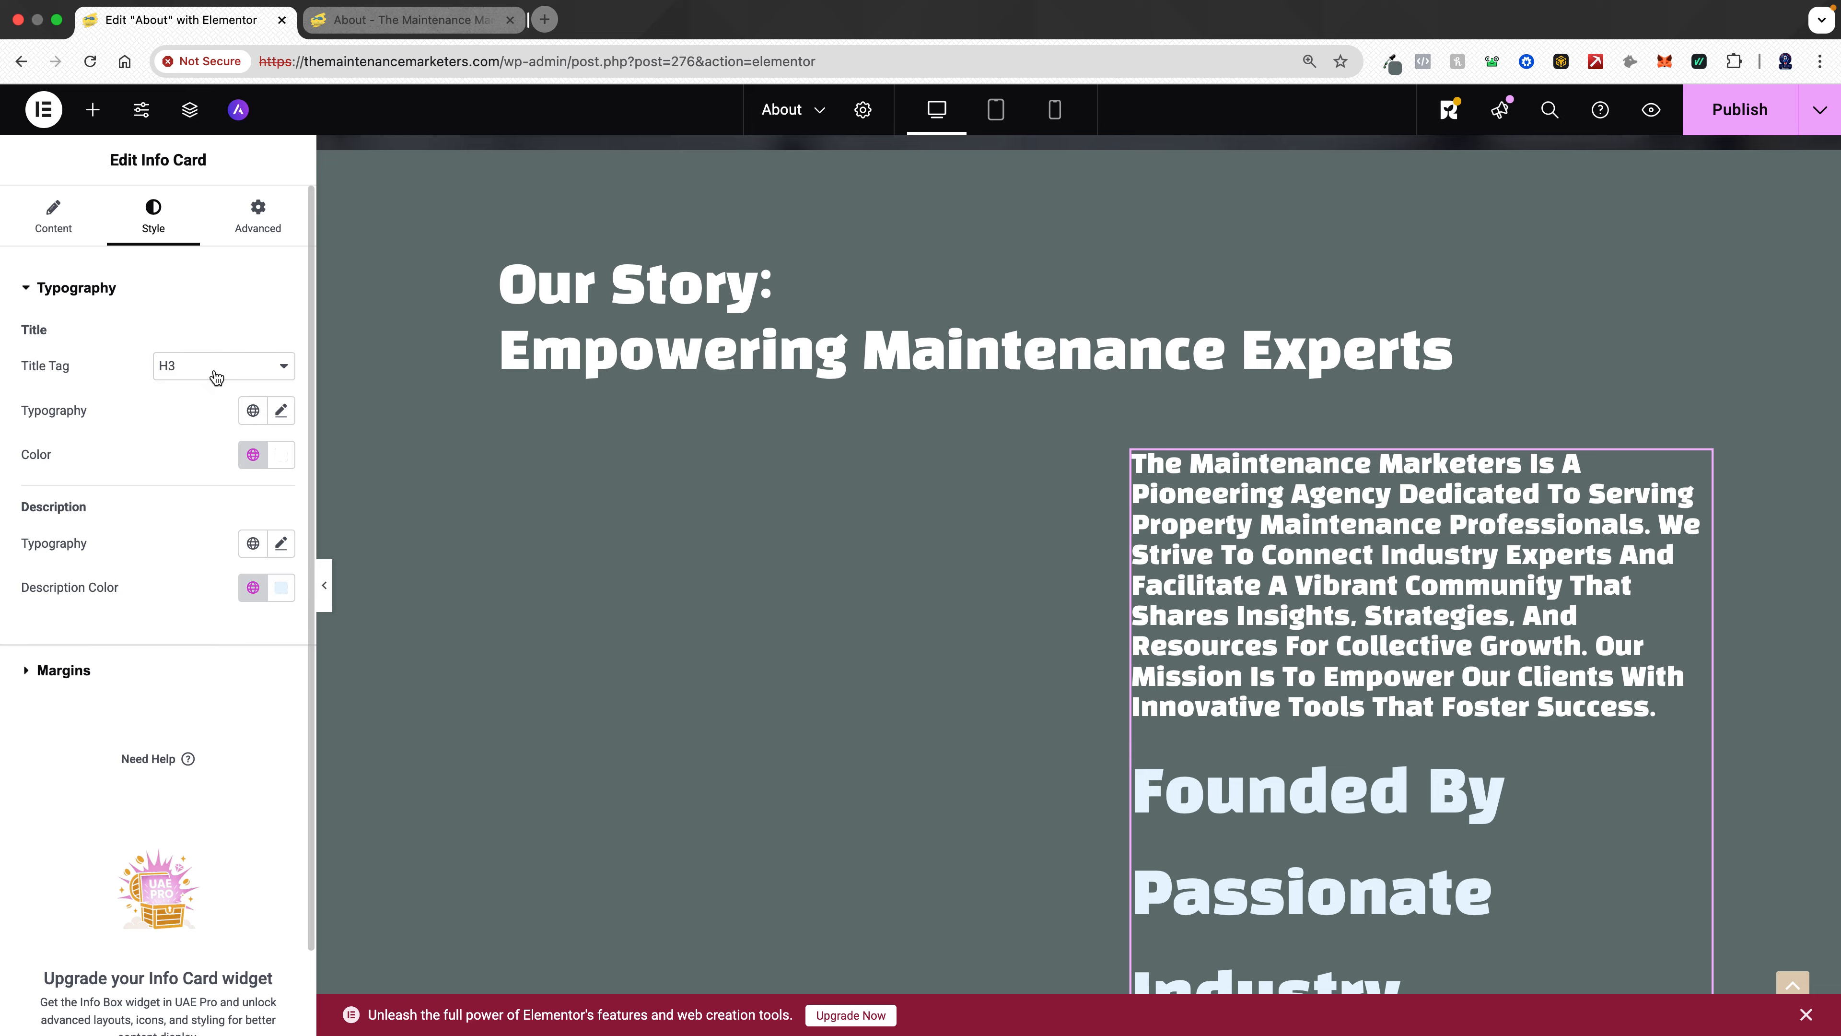
- Try the Accent global font on the info card's title, then switch the title to the Primary global font
left_click(253, 413)
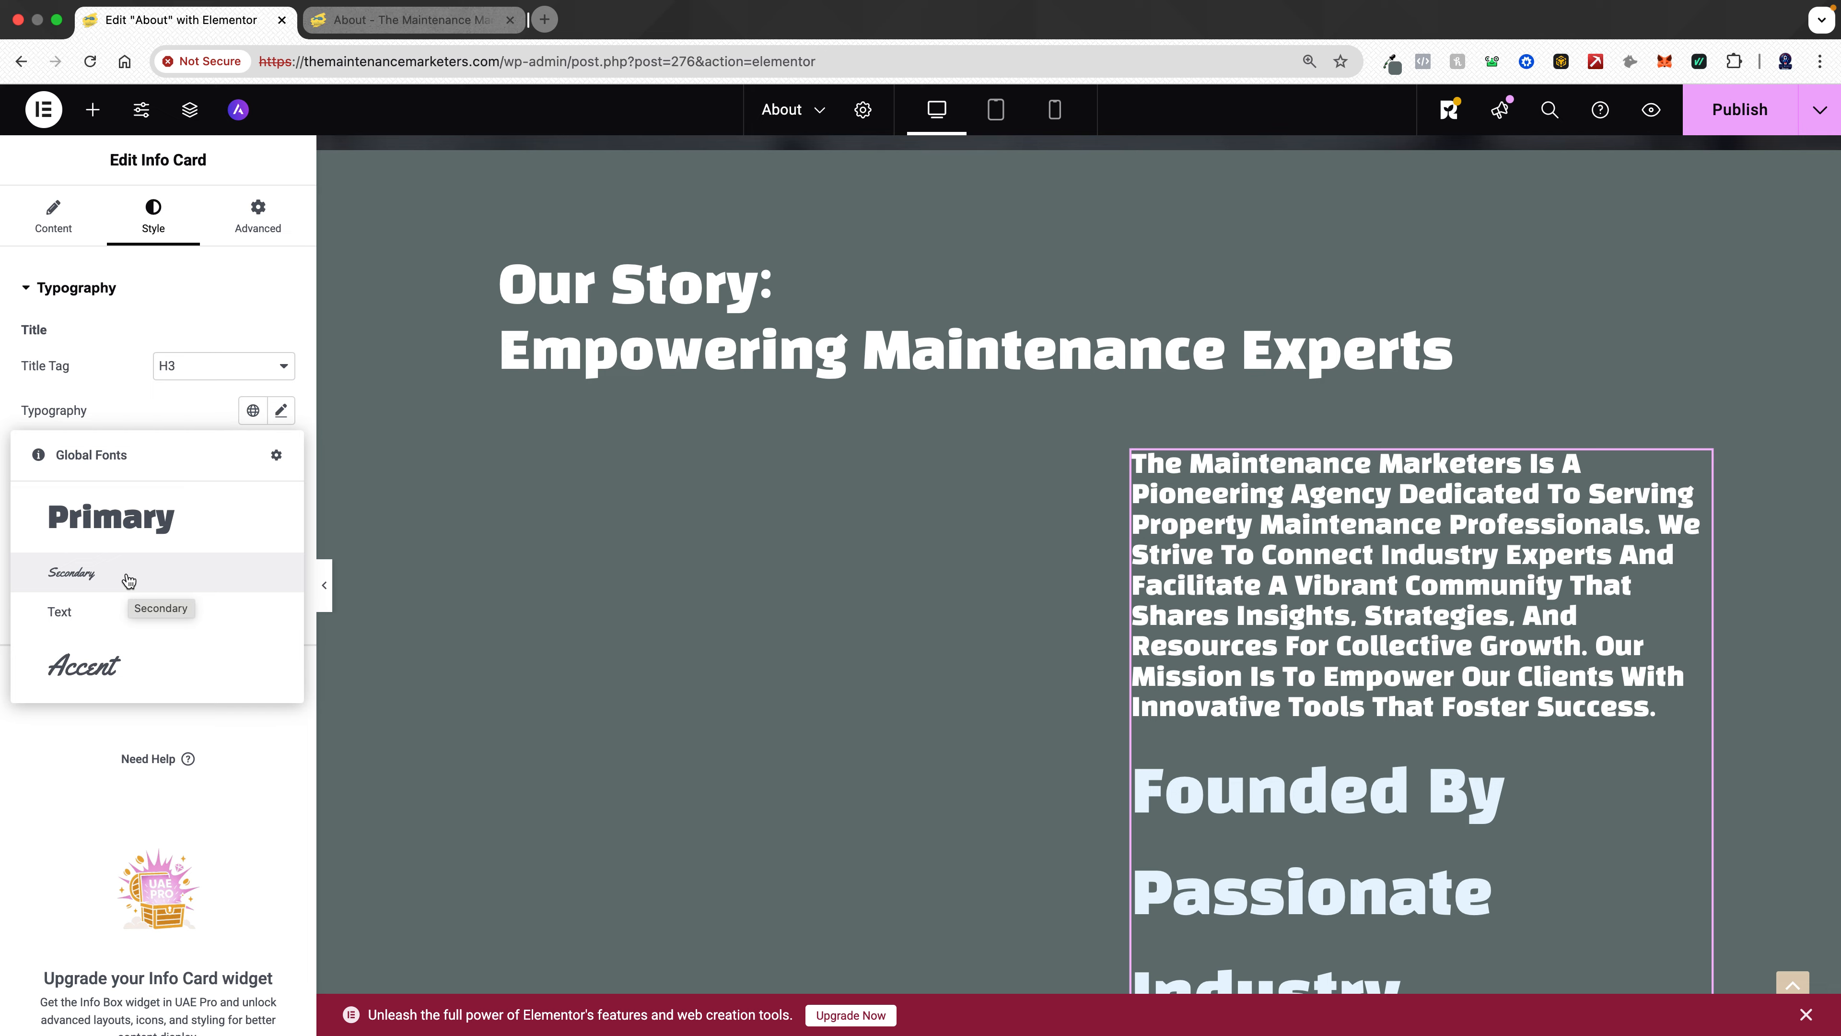
left_click(136, 667)
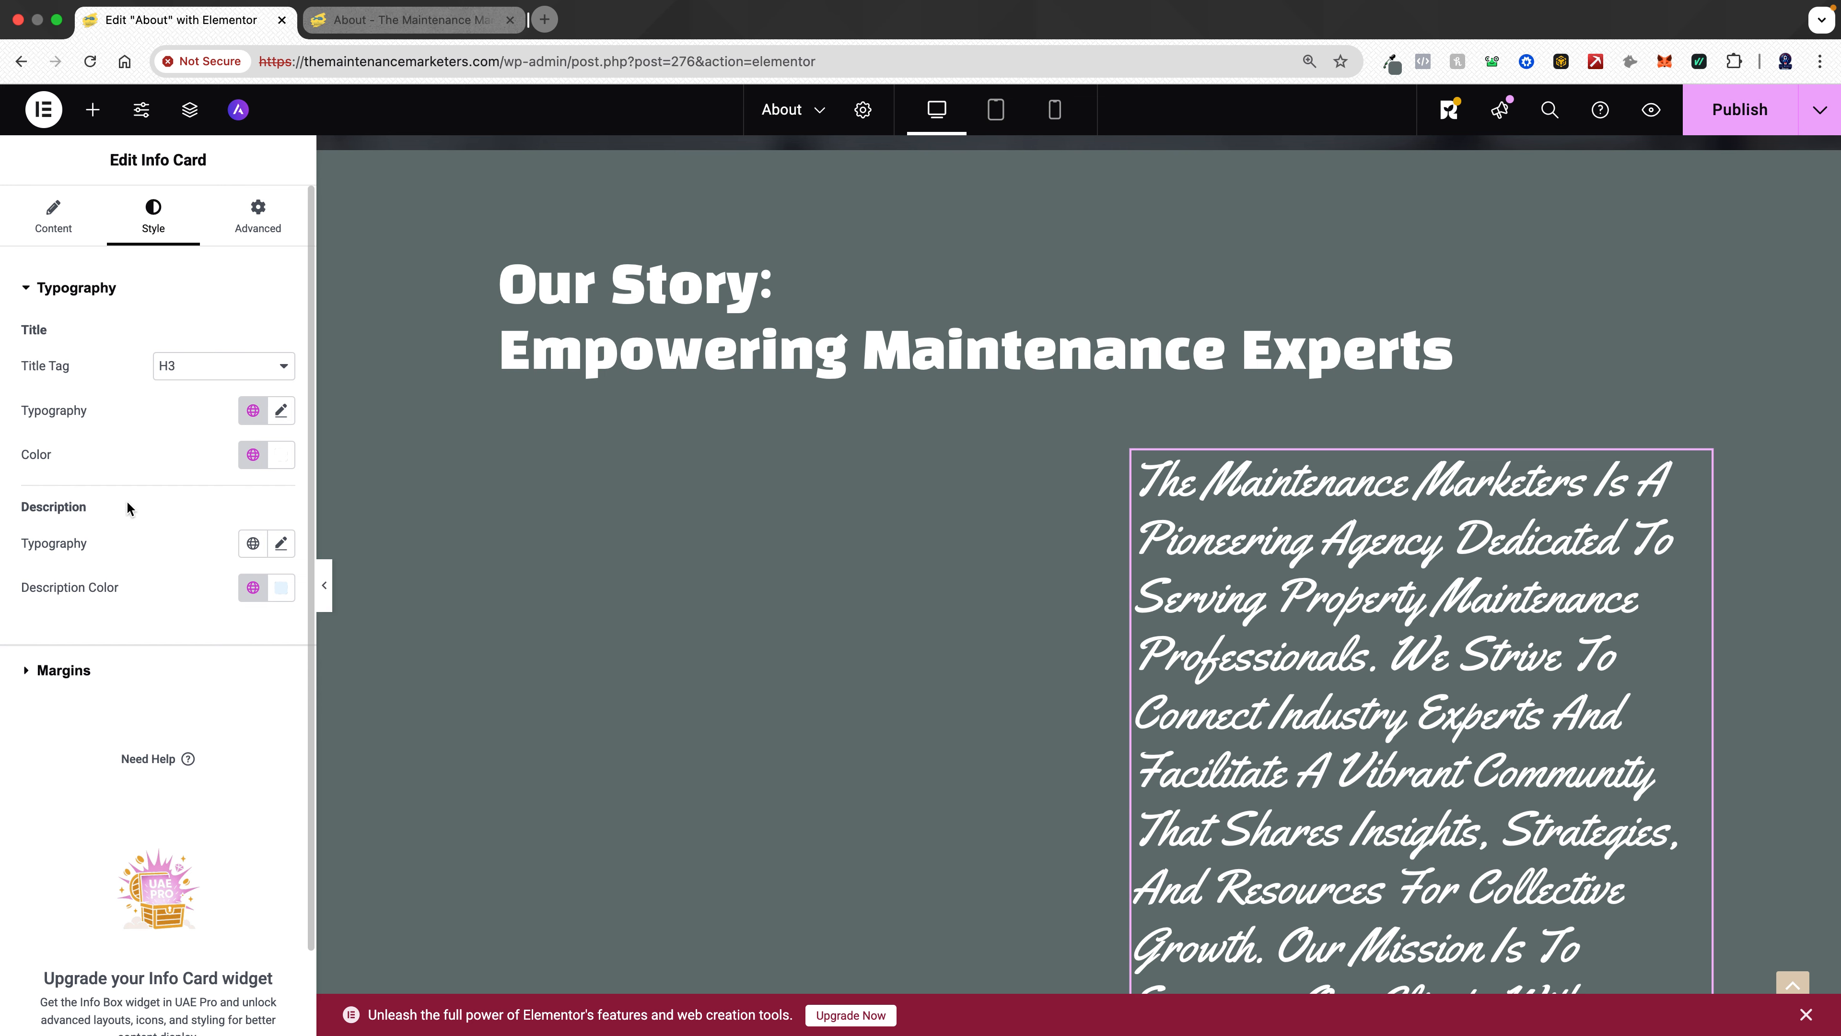
left_click(255, 414)
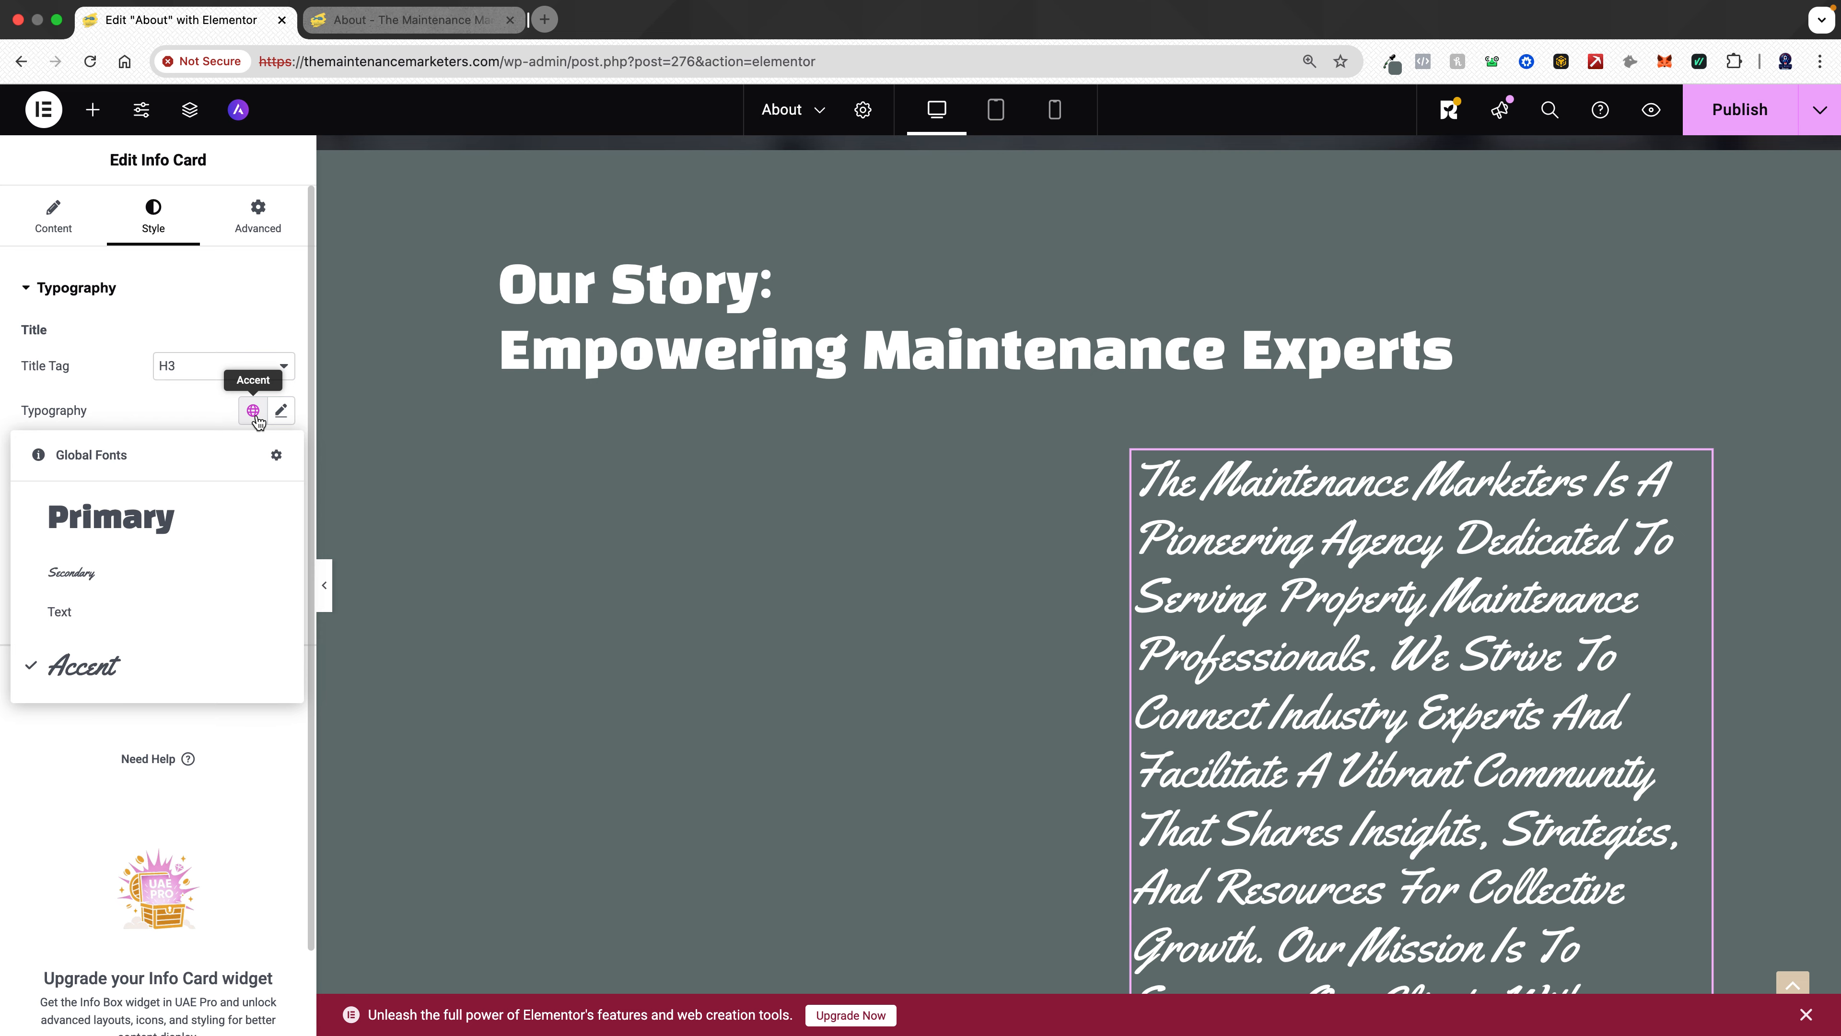
left_click(177, 538)
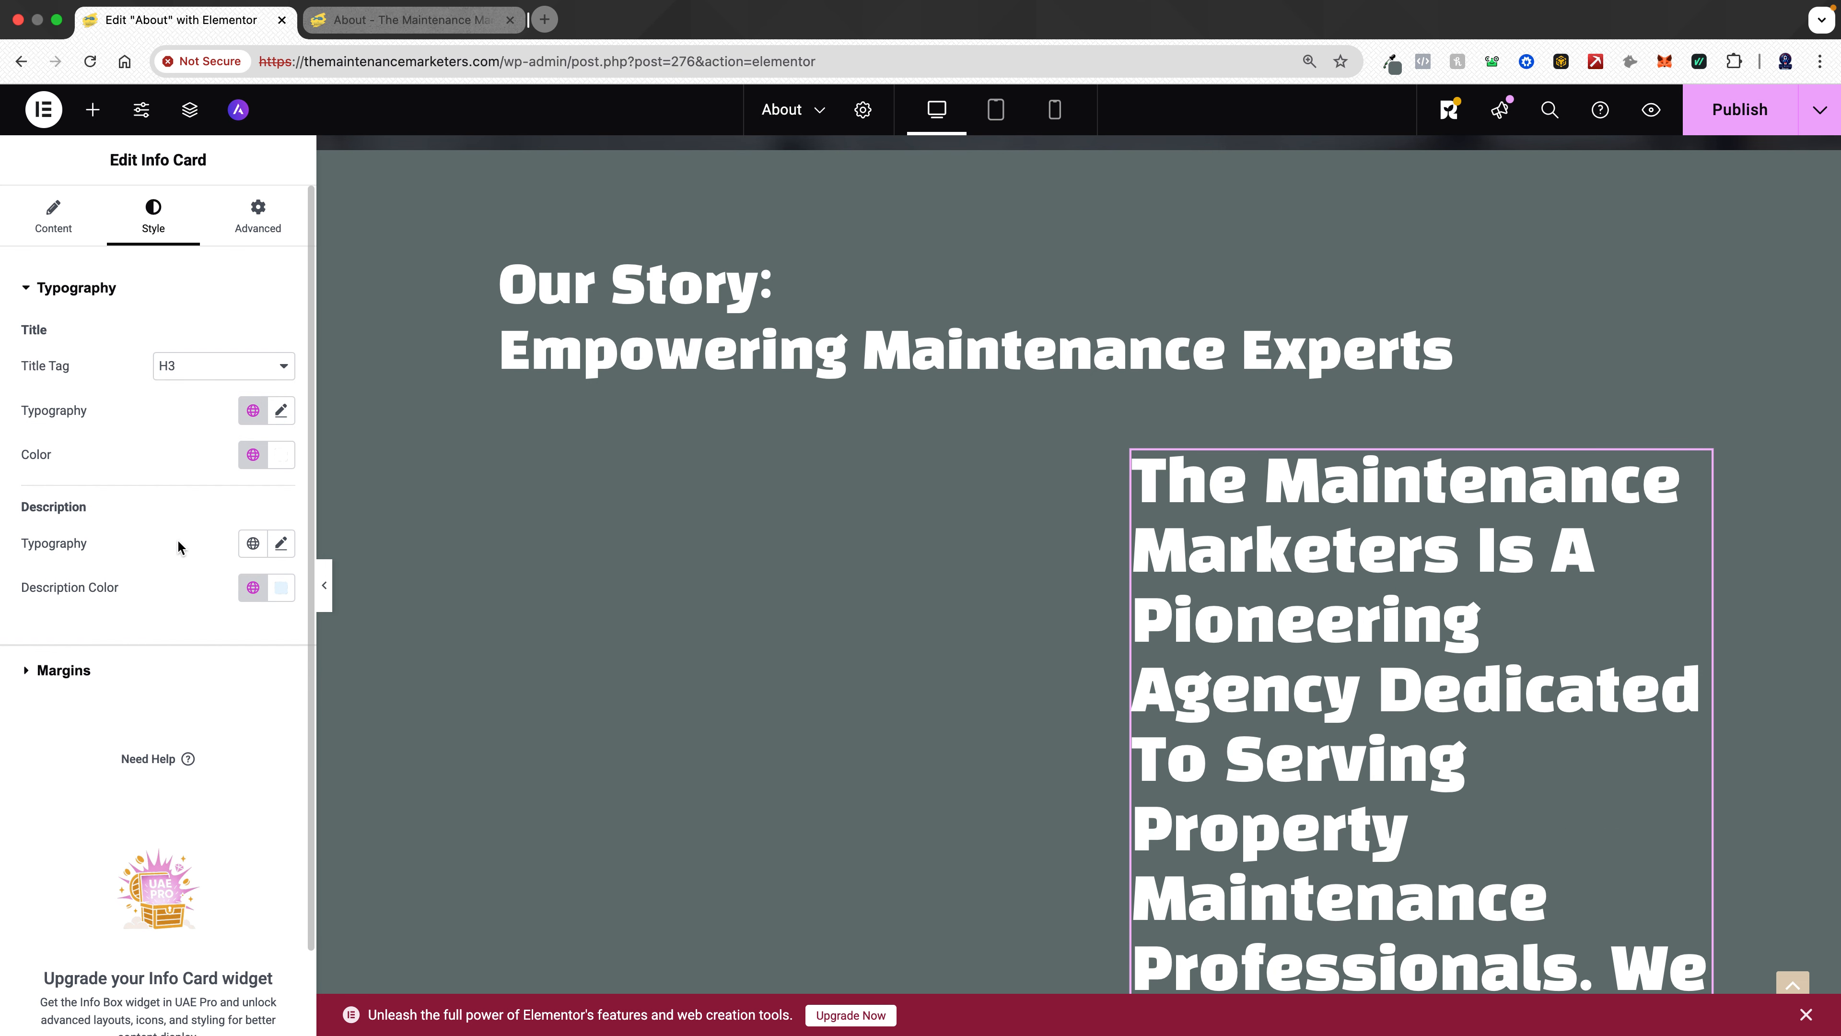
- Reduce the info card title's font size to 21 px
left_click(282, 411)
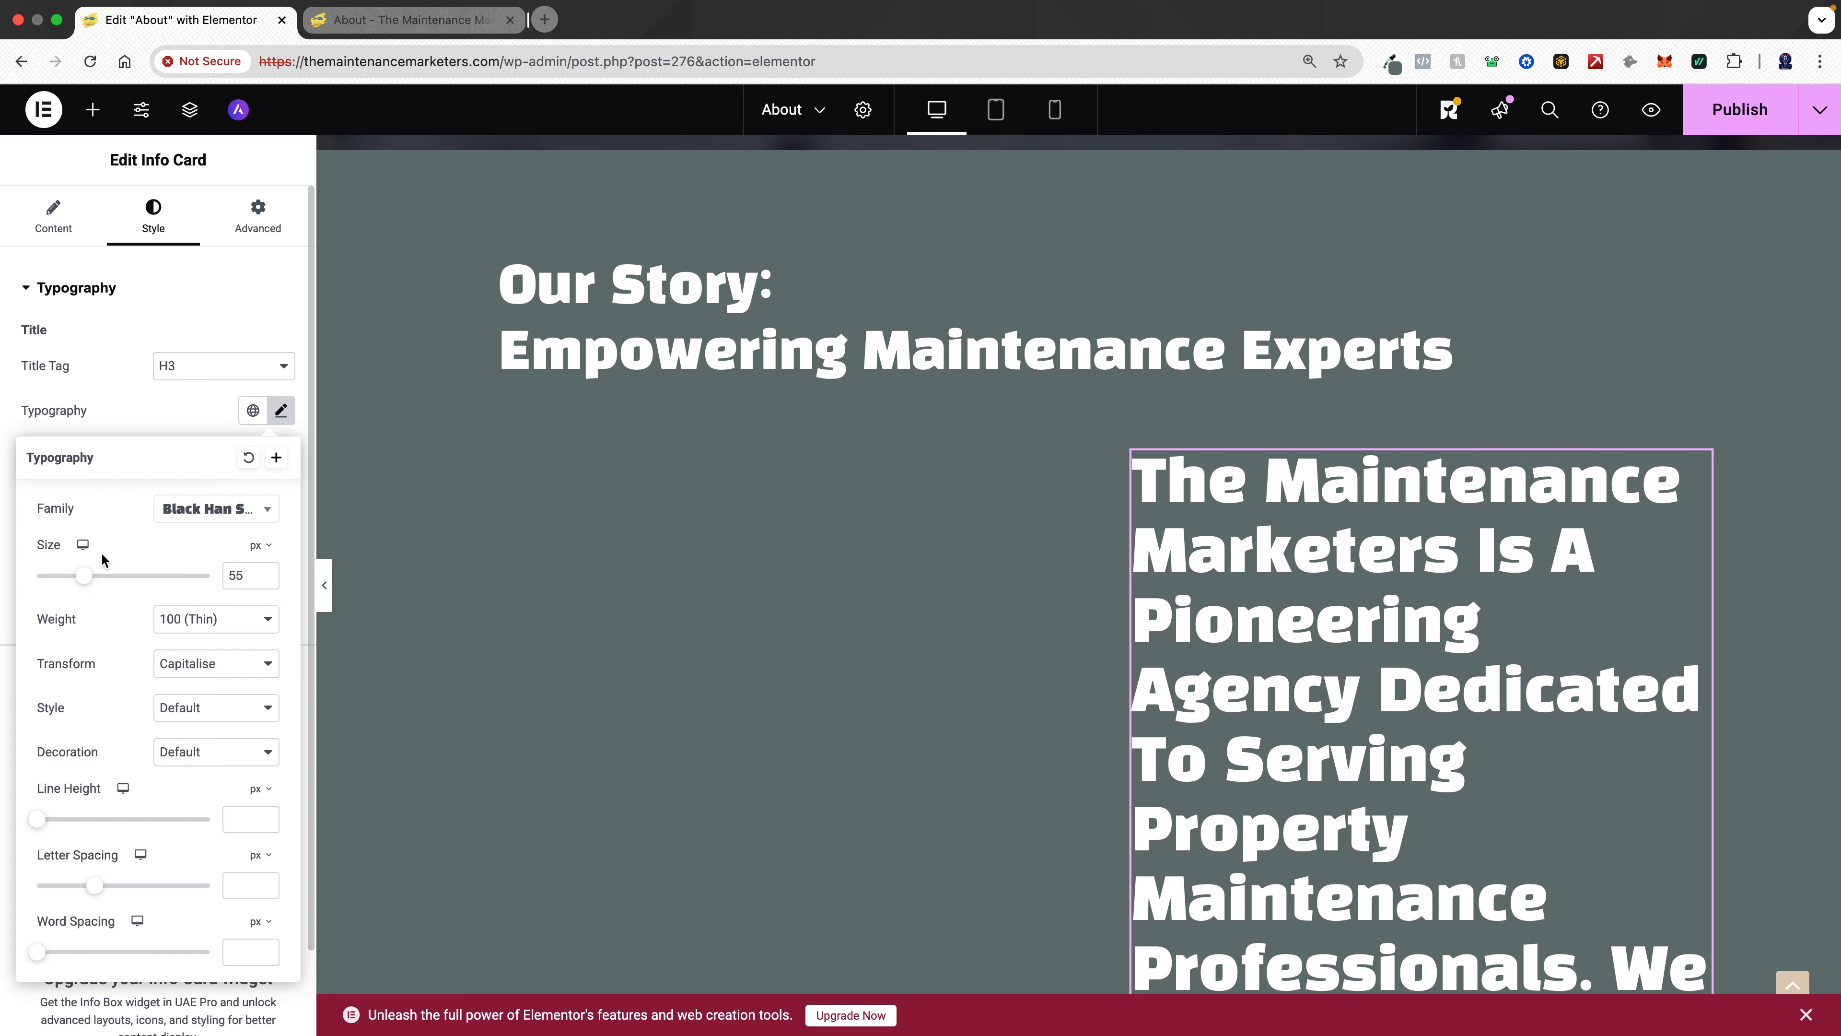
left_click_drag(84, 576, 54, 580)
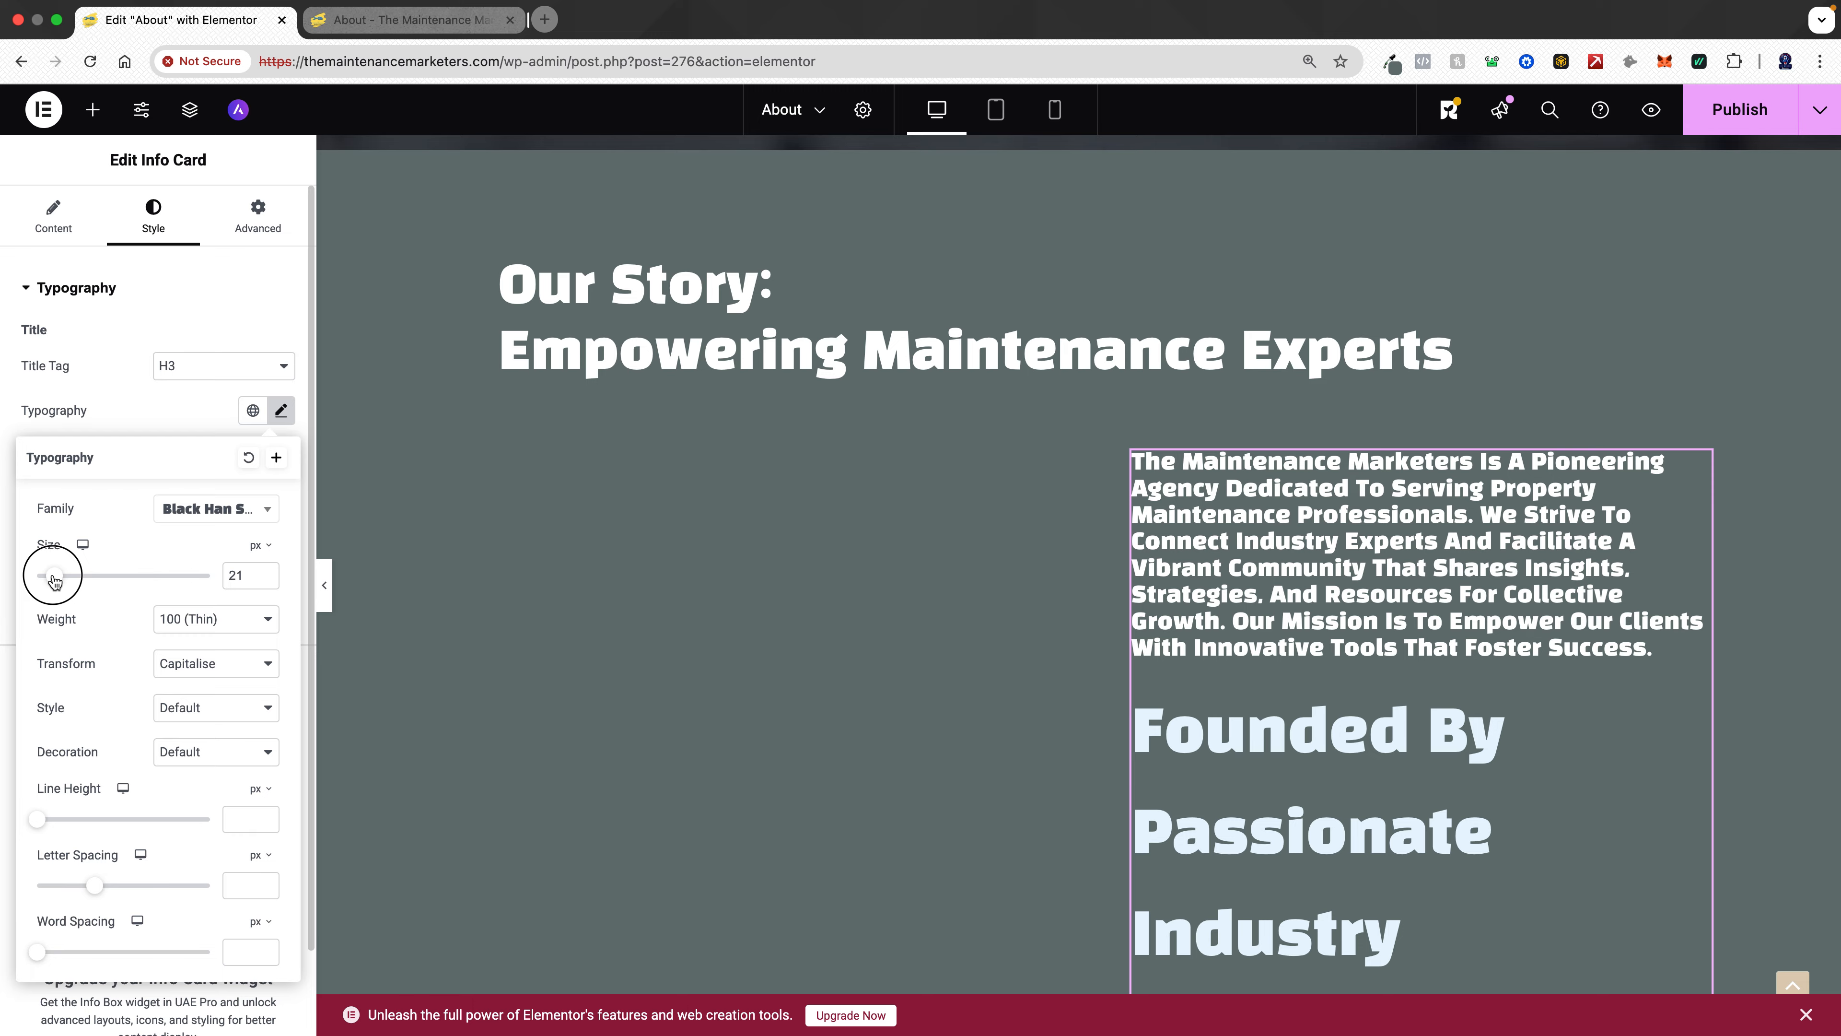
left_click_drag(54, 579, 56, 578)
- Apply the Text global font to the info card title and review its typography settings
left_click(252, 411)
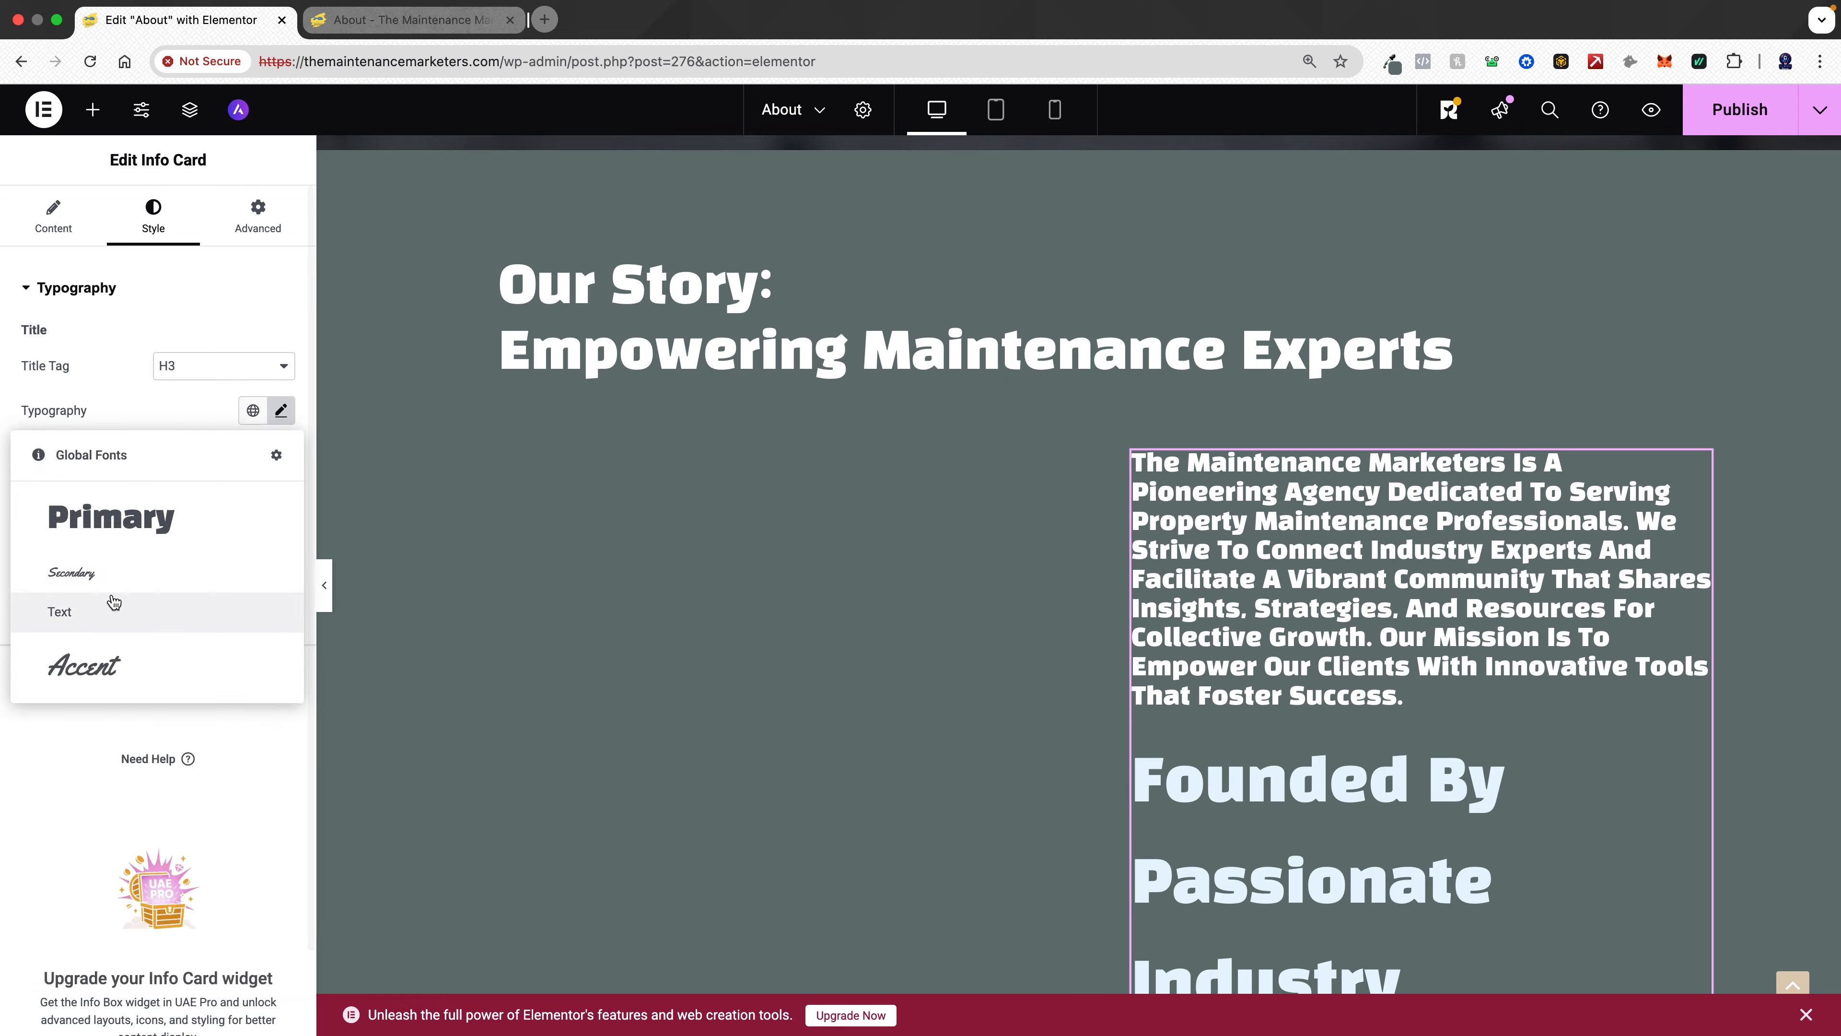
left_click(110, 618)
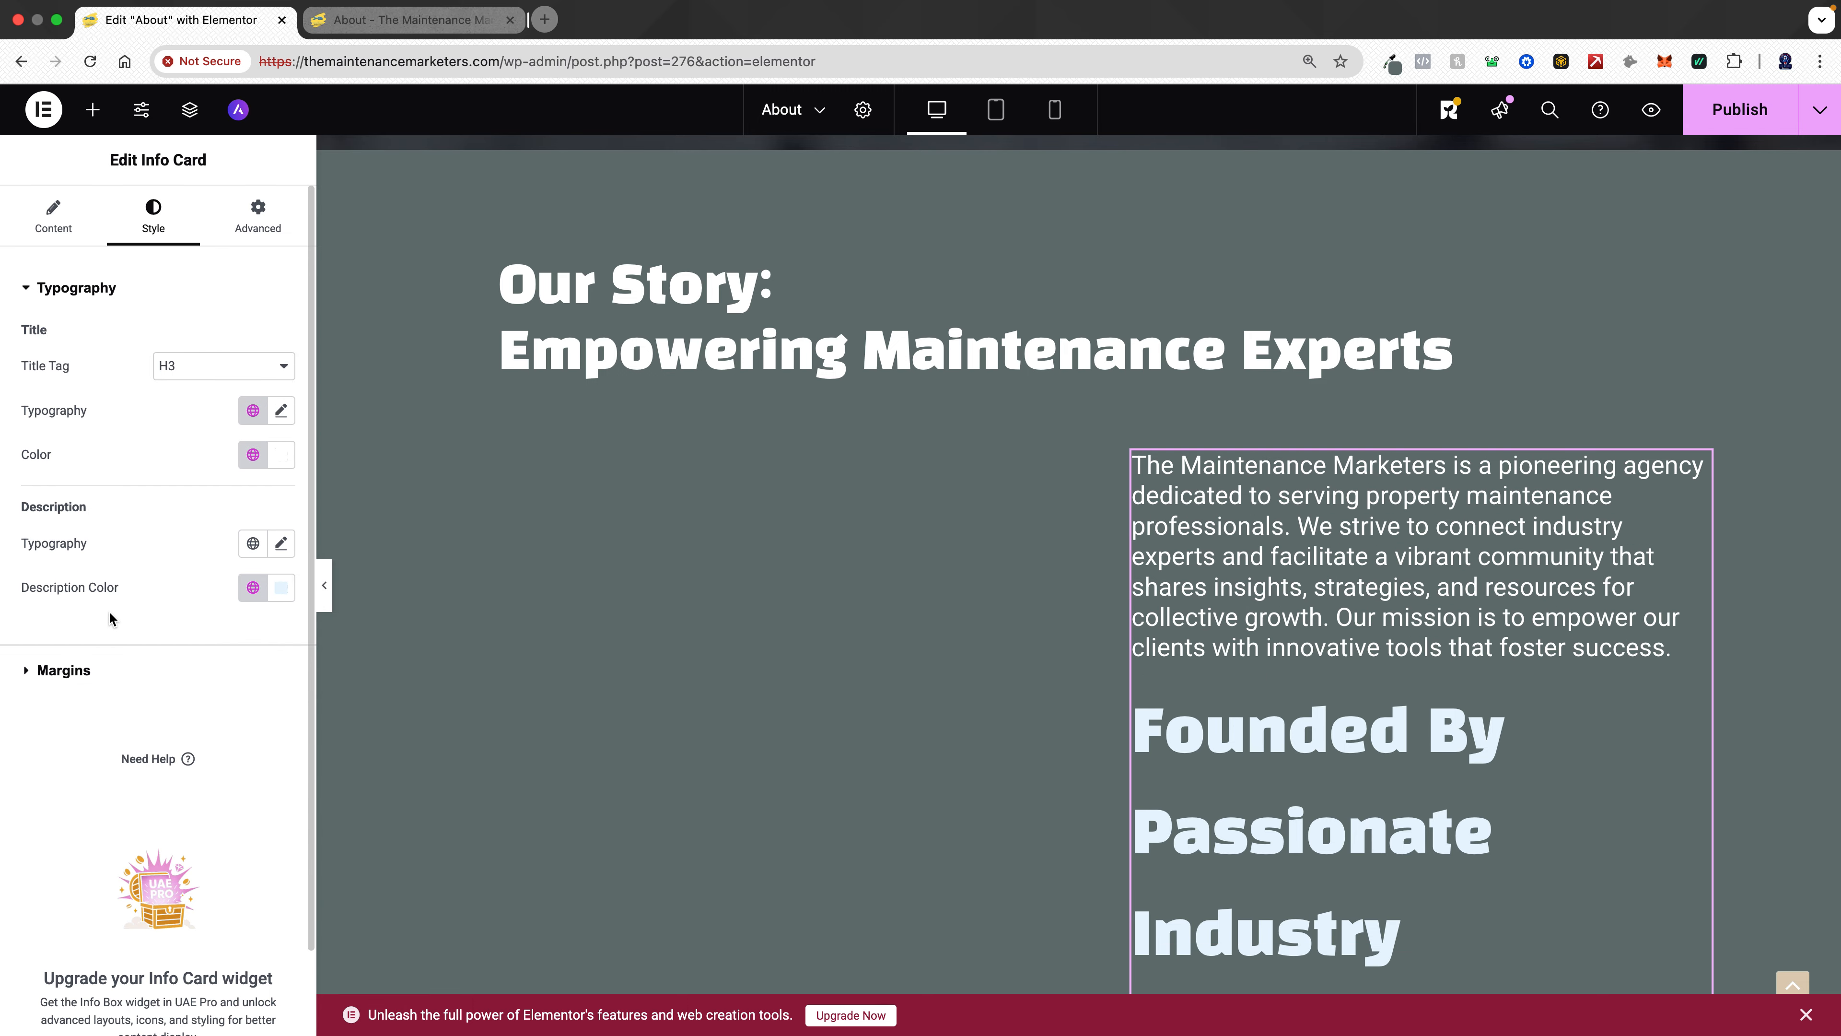
left_click(282, 410)
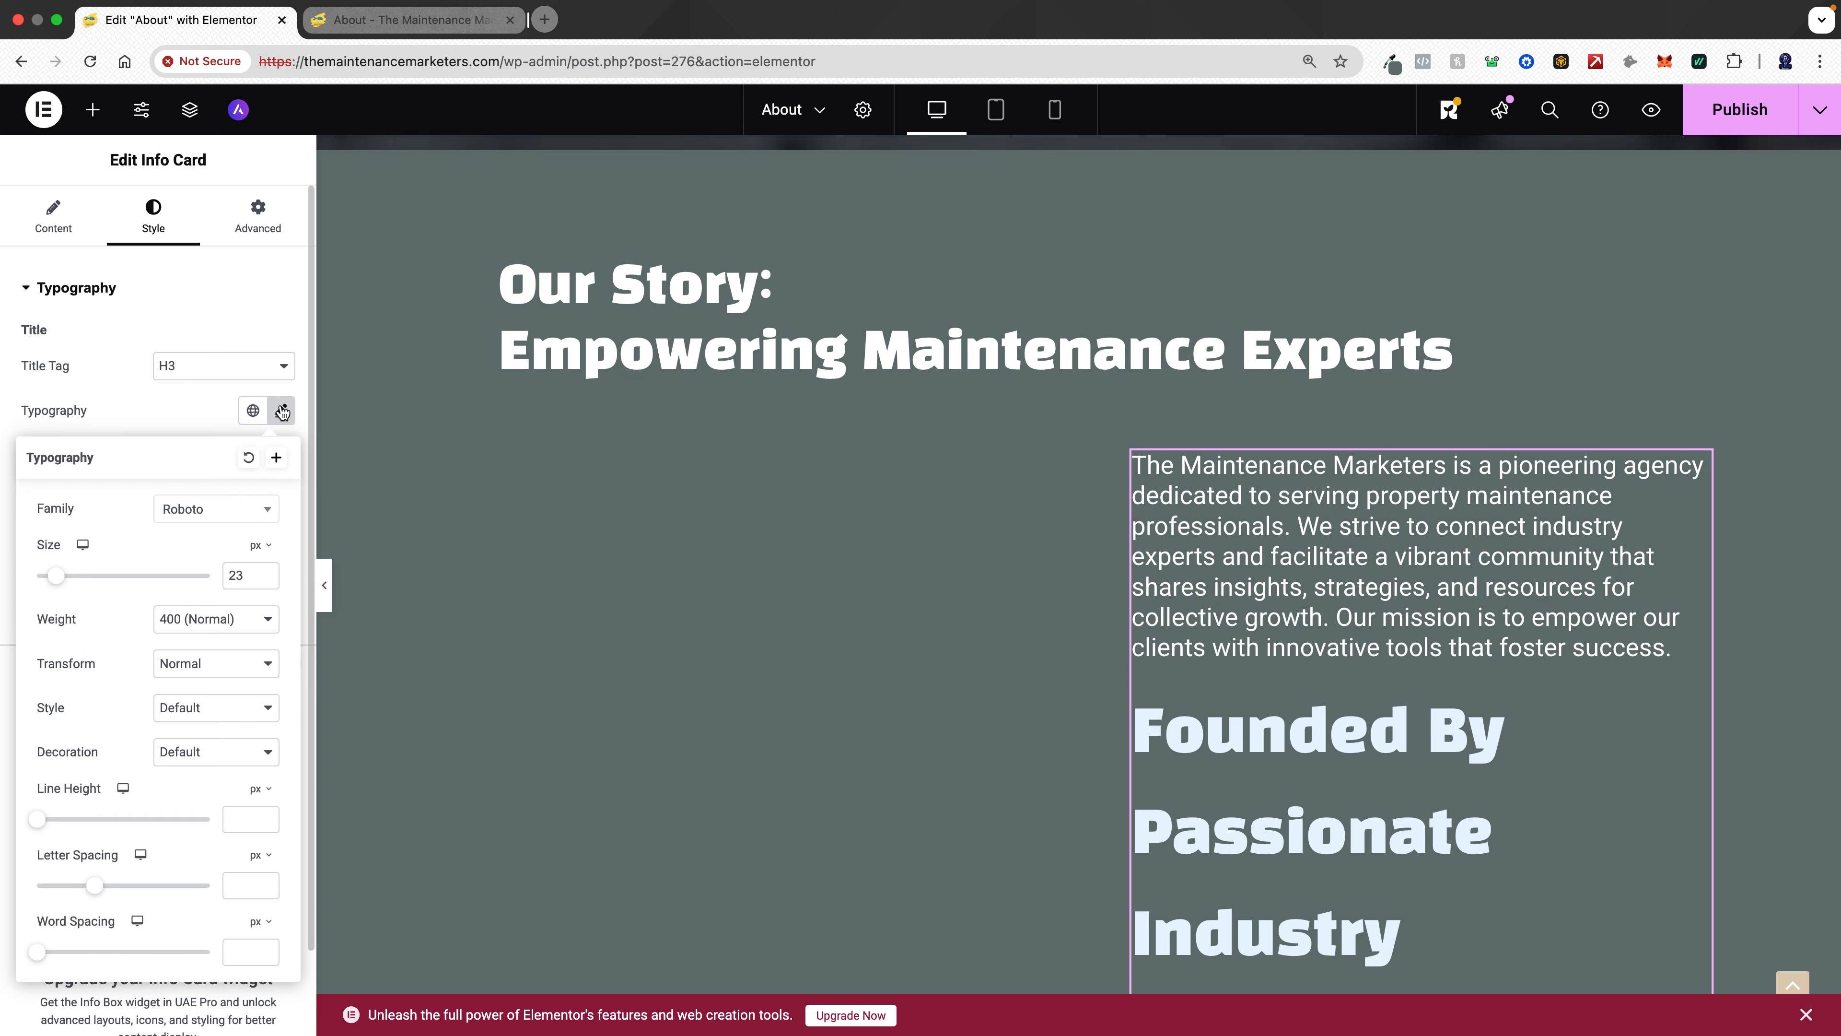
left_click(281, 411)
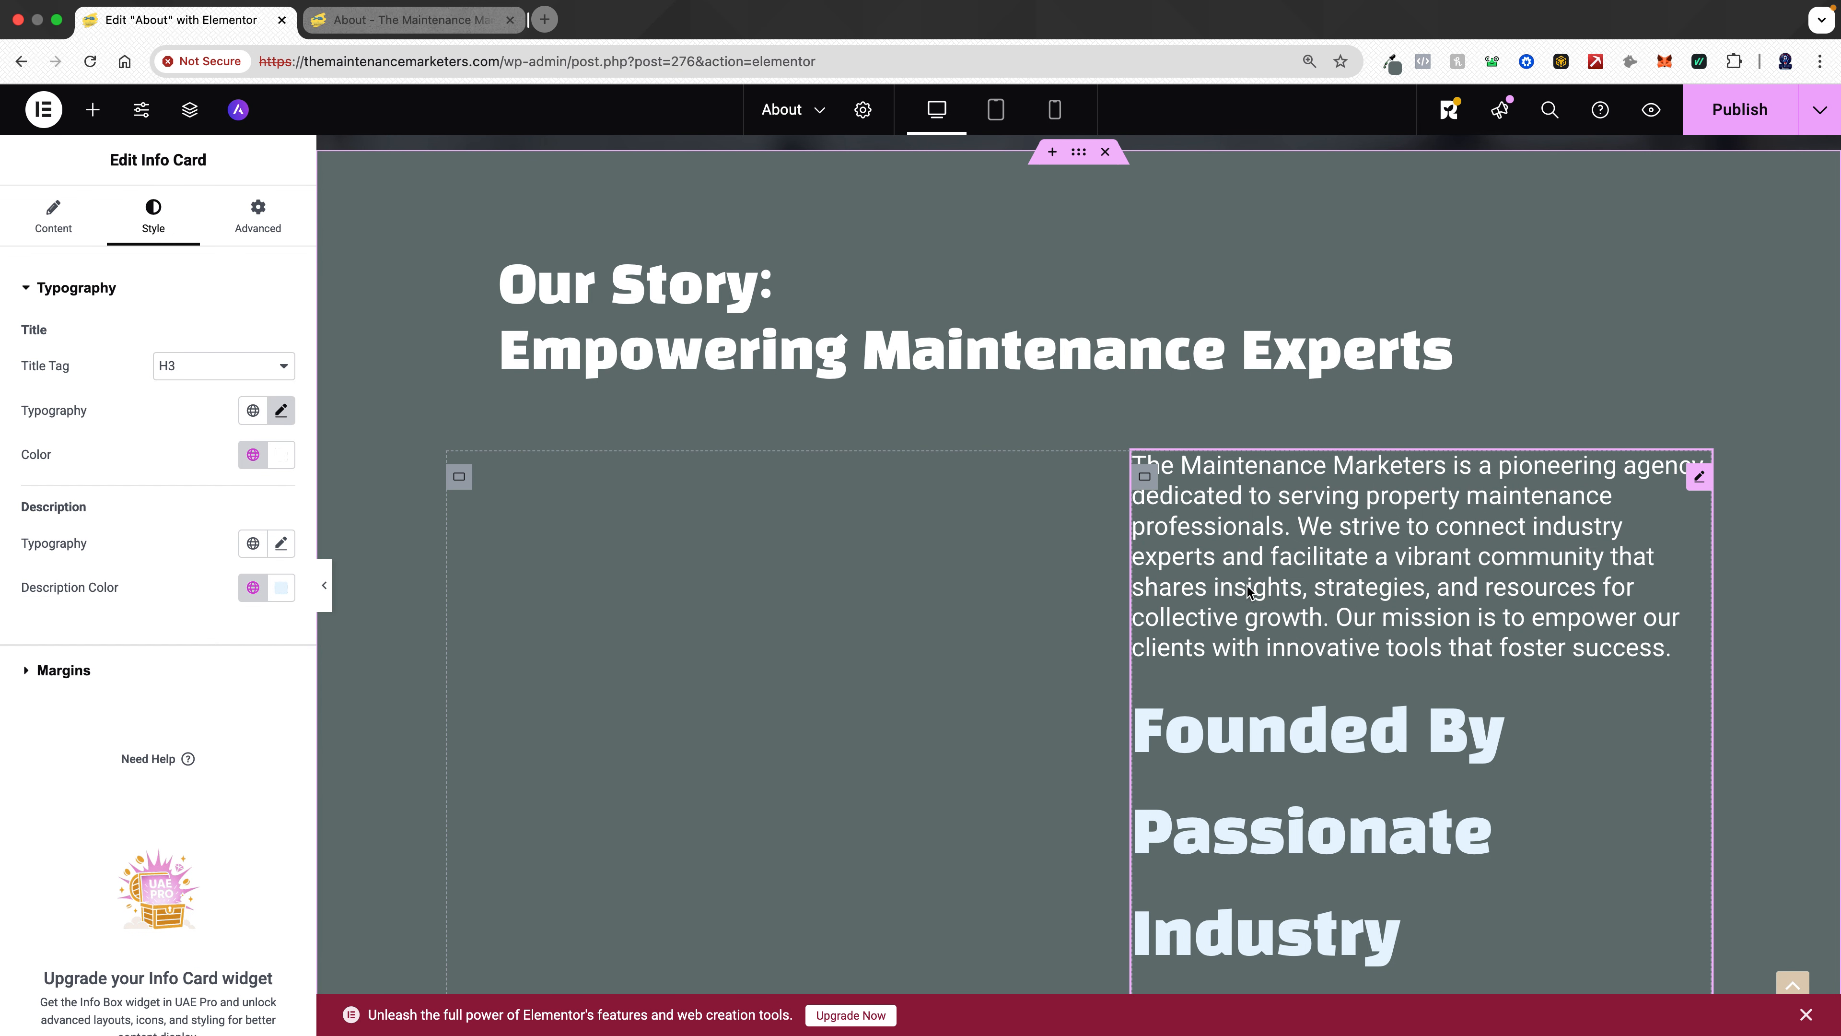
- Apply the Text global font to the info card's description
scroll(1273, 584, "down", 10)
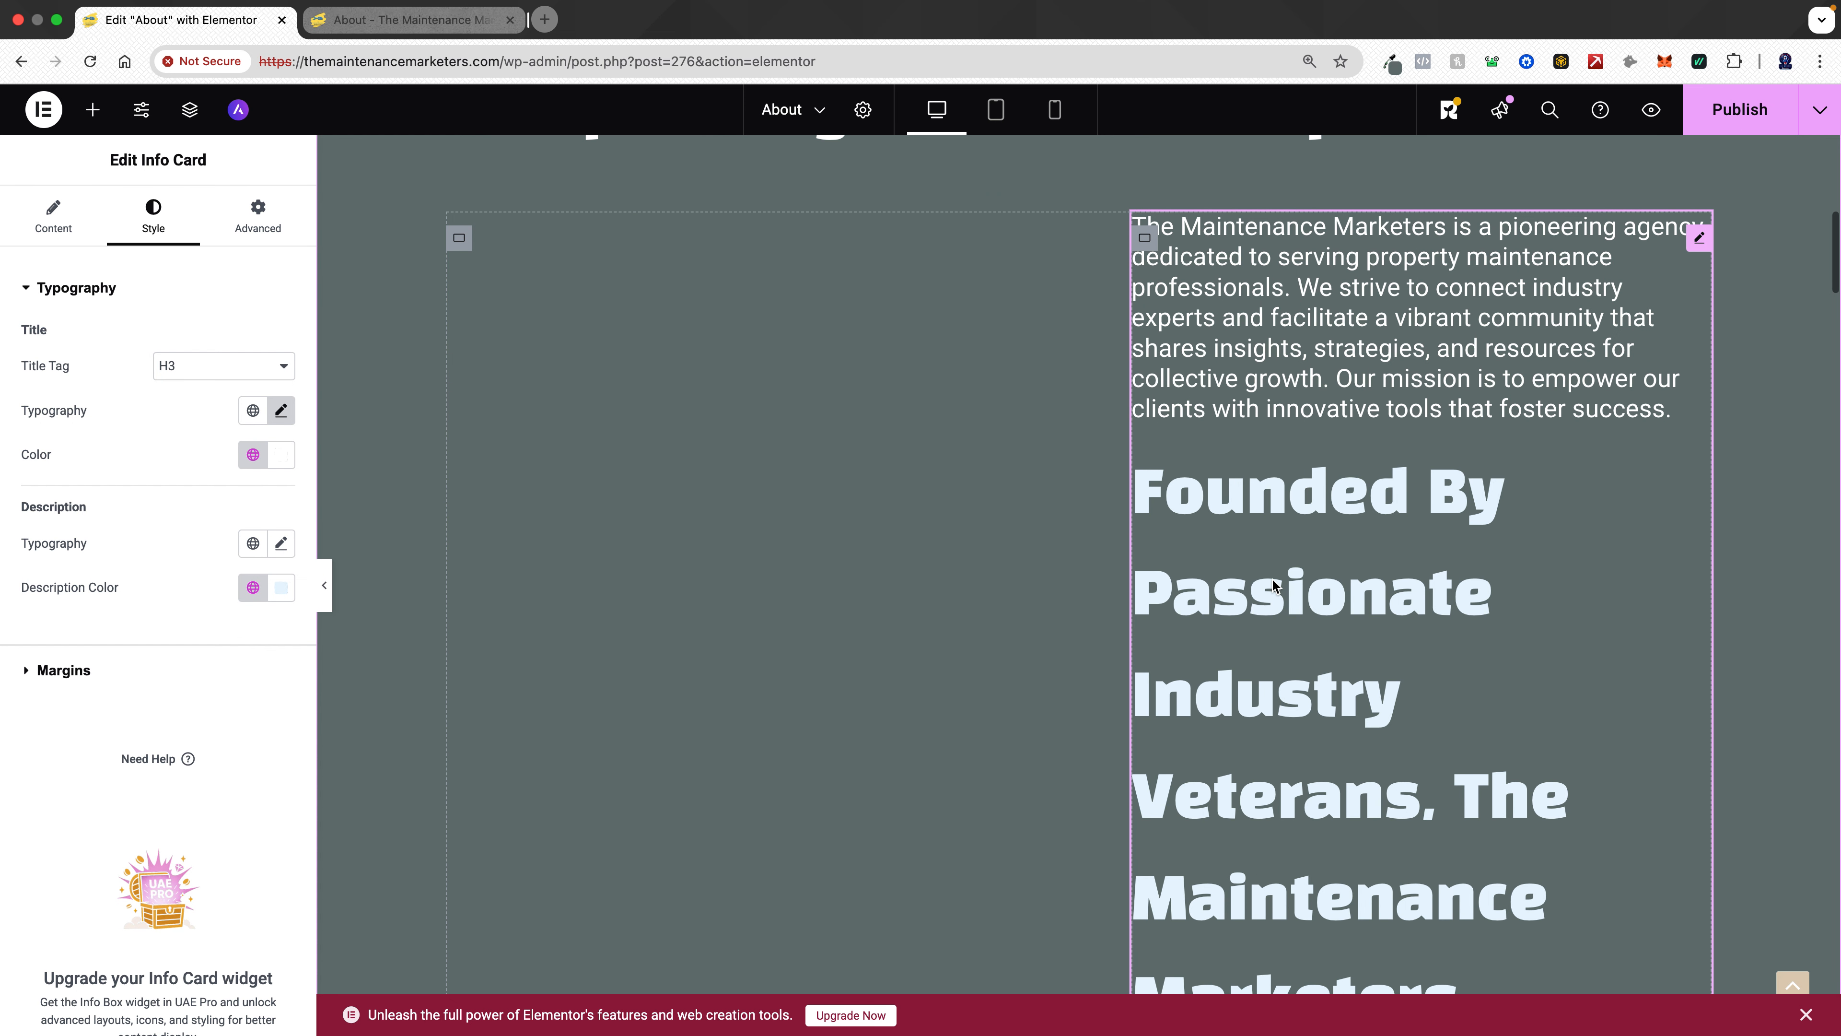
scroll(1273, 584, "up", 12)
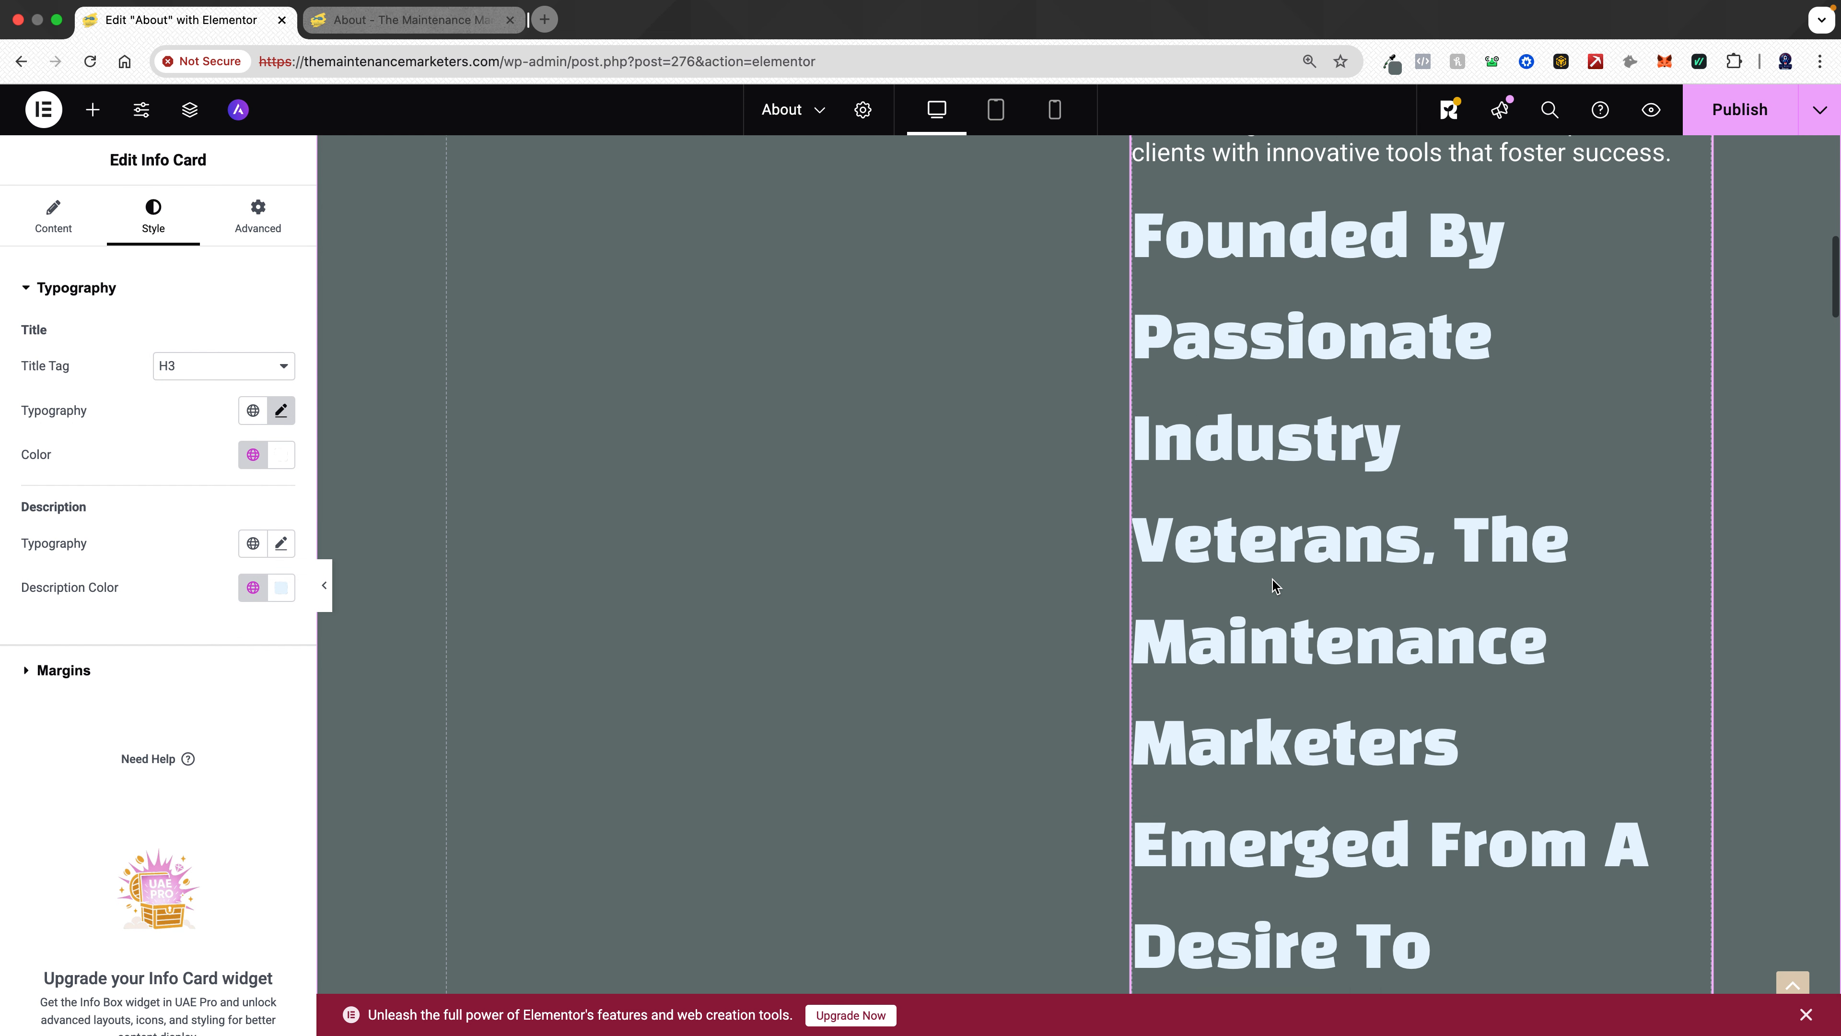
scroll(1273, 580, "down", 1)
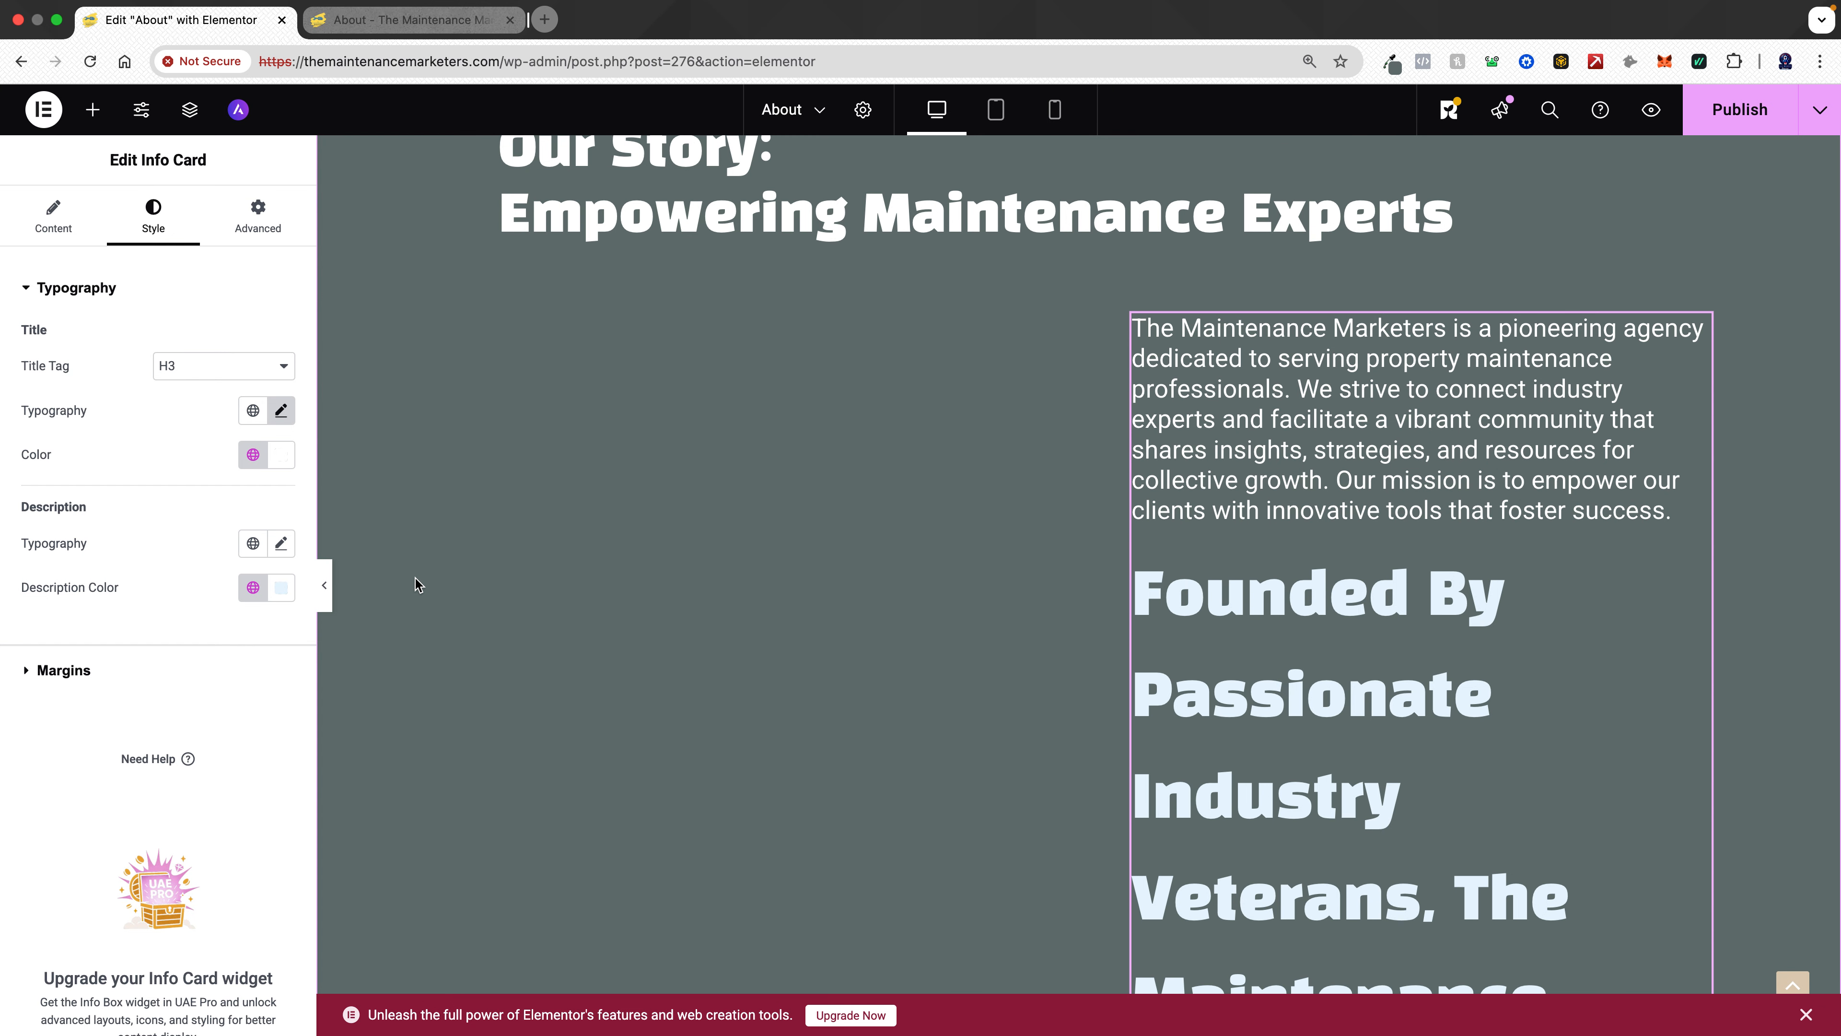
left_click(253, 543)
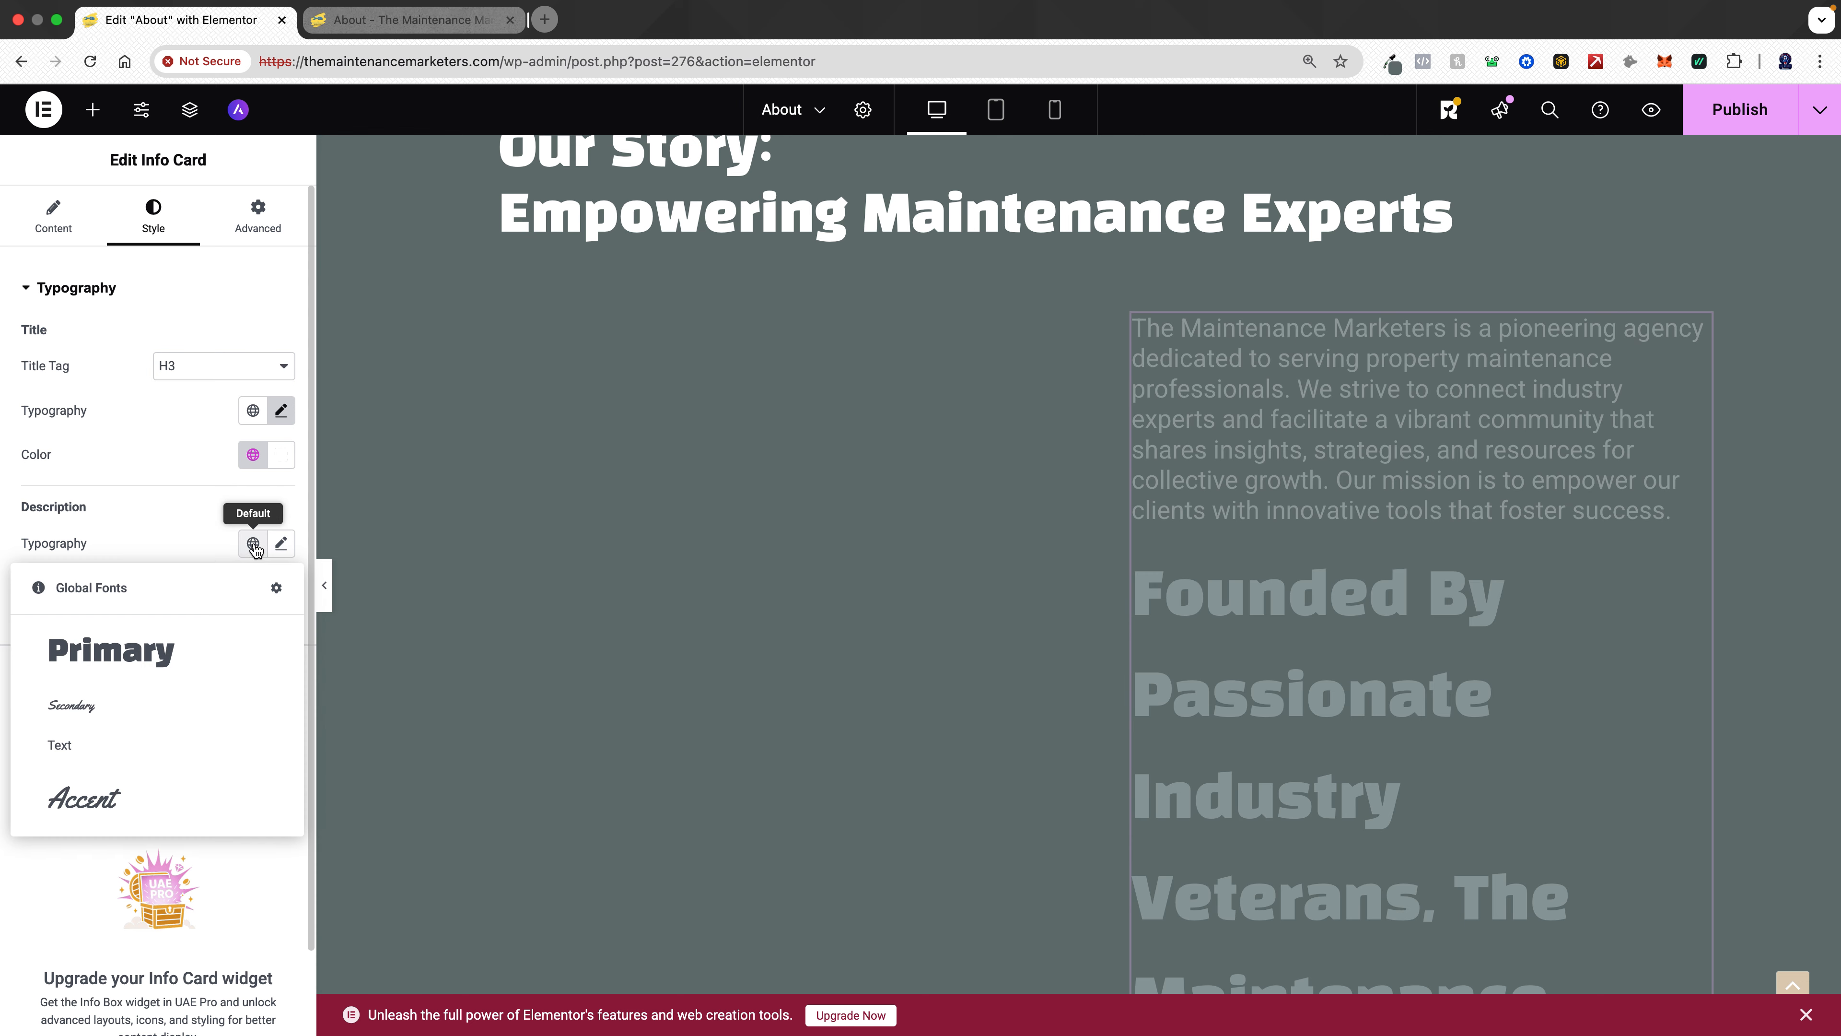
left_click(75, 707)
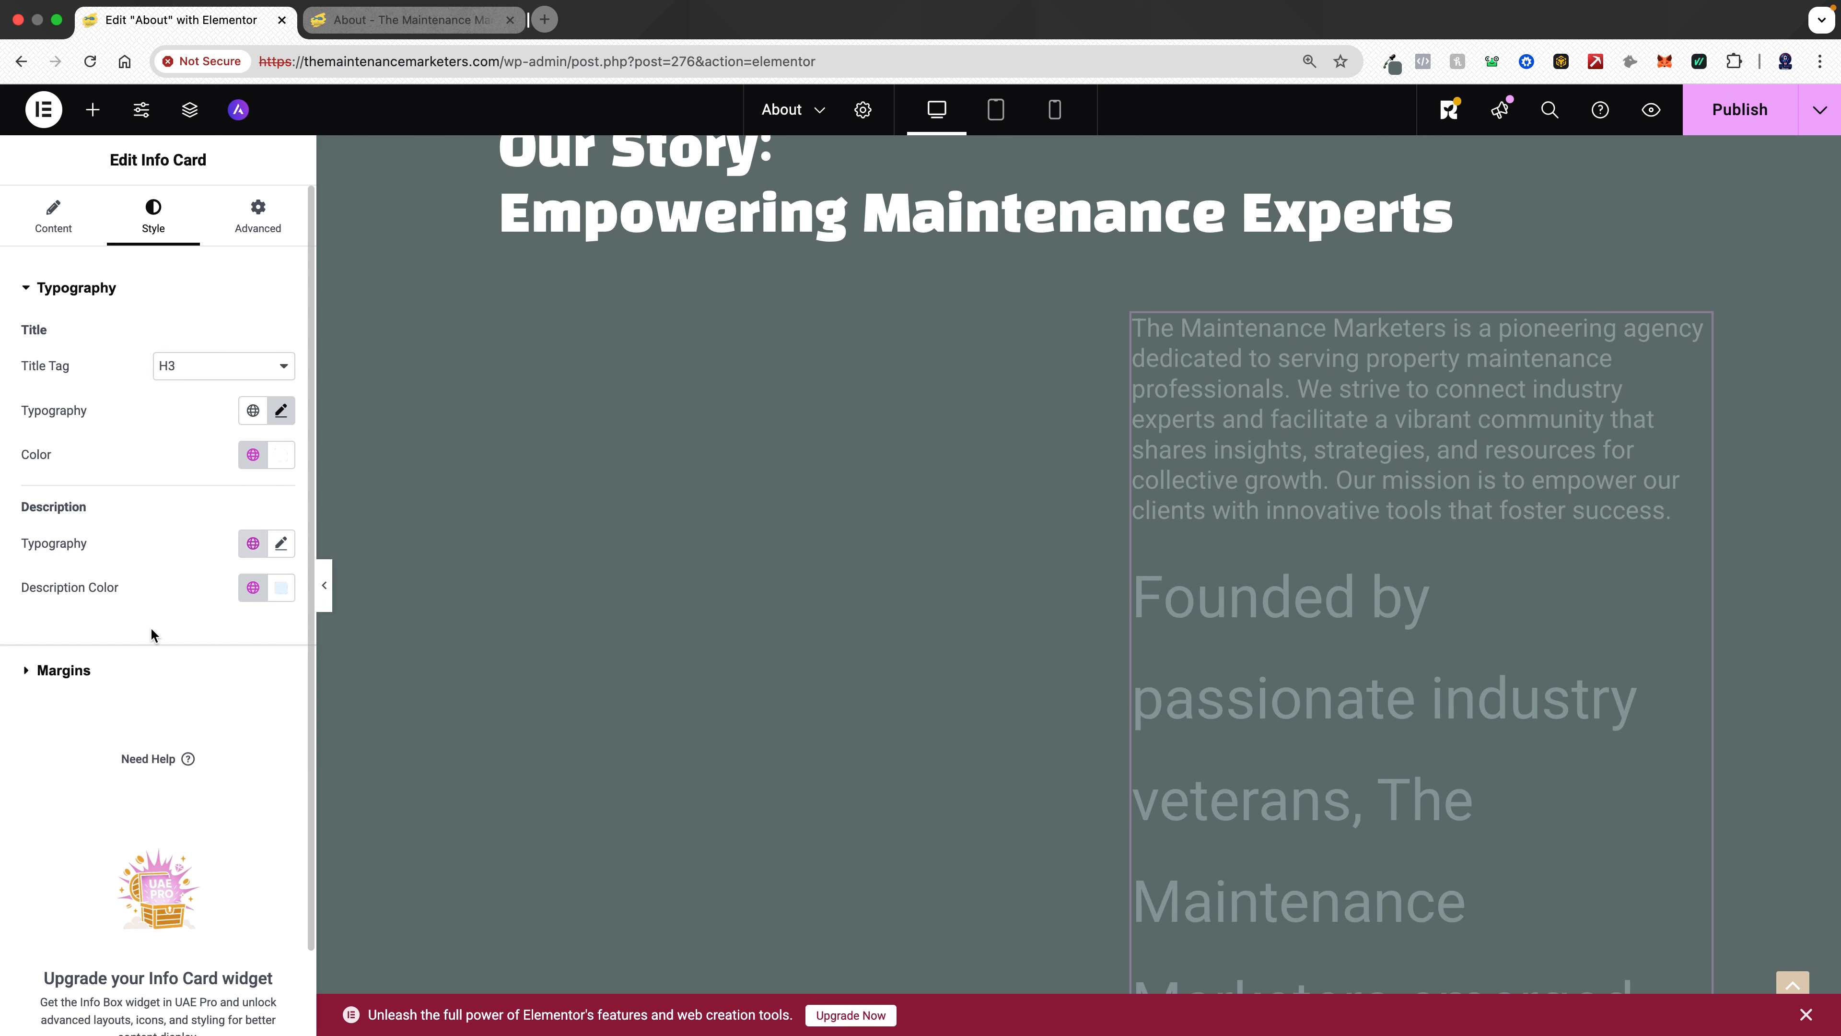
- Set the description's font size to 22 px
left_click(281, 543)
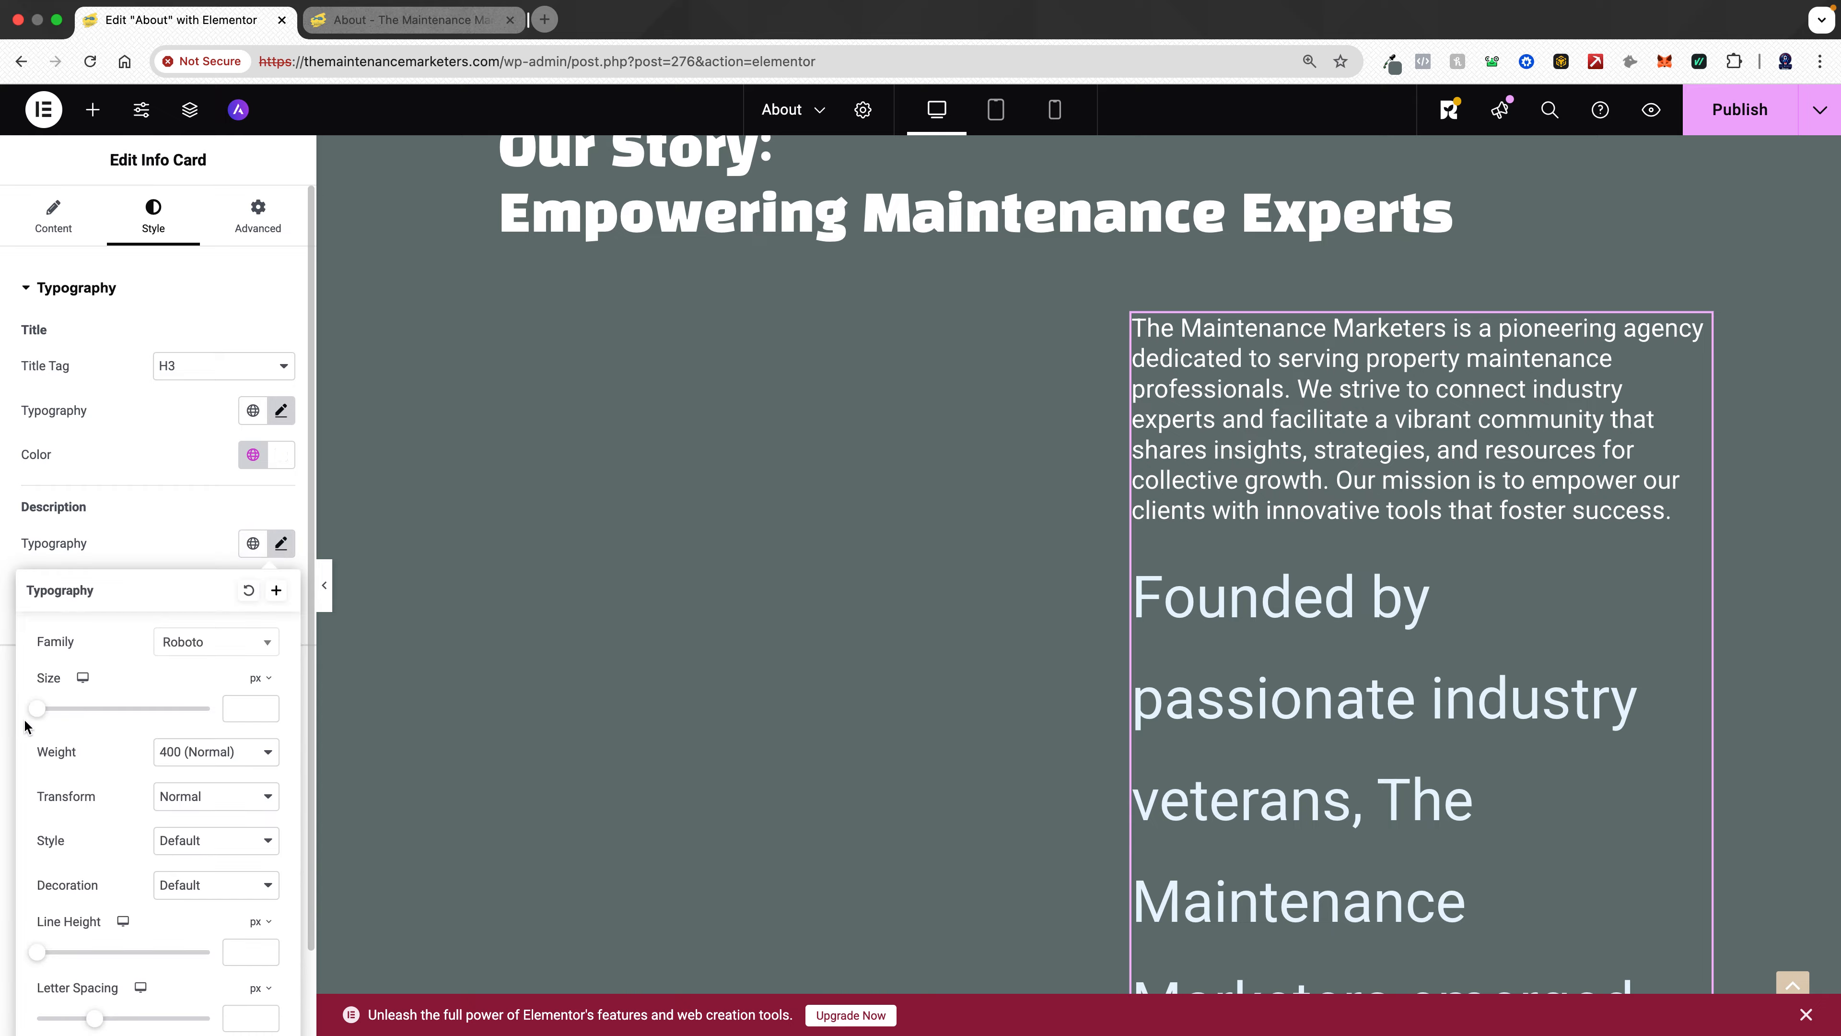
left_click_drag(45, 711, 63, 713)
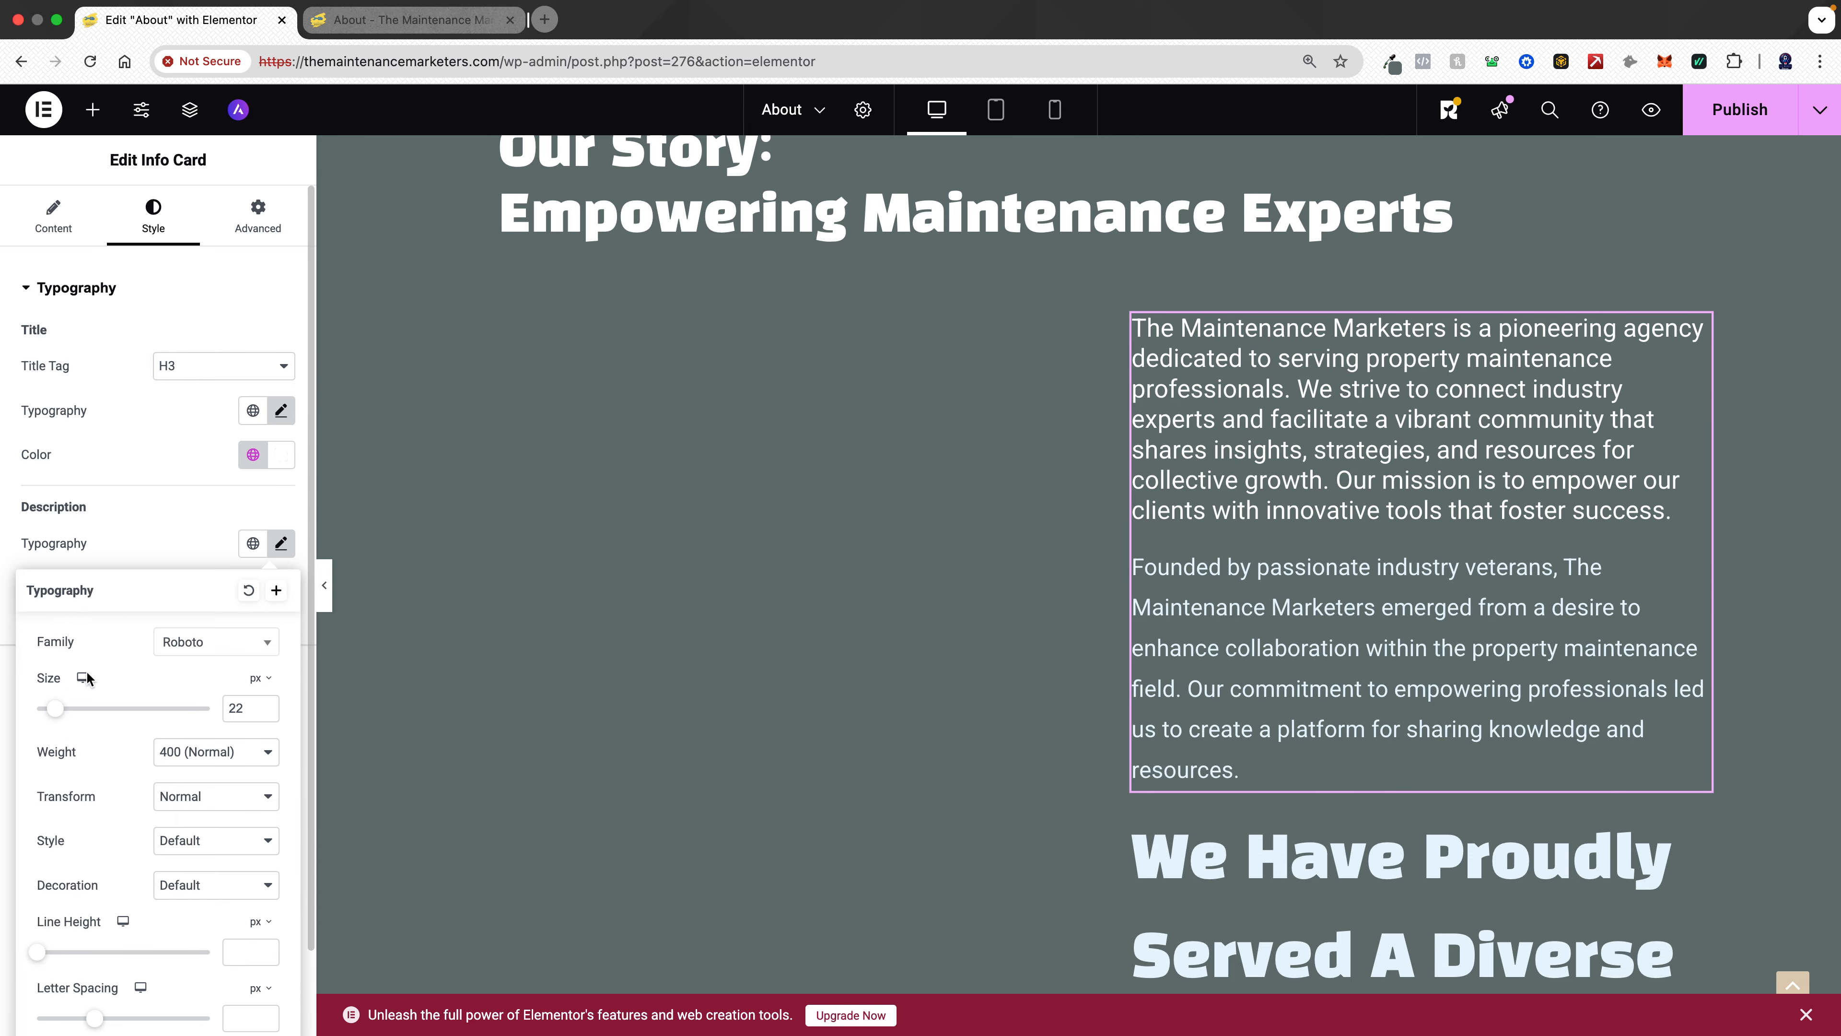
left_click(1307, 401)
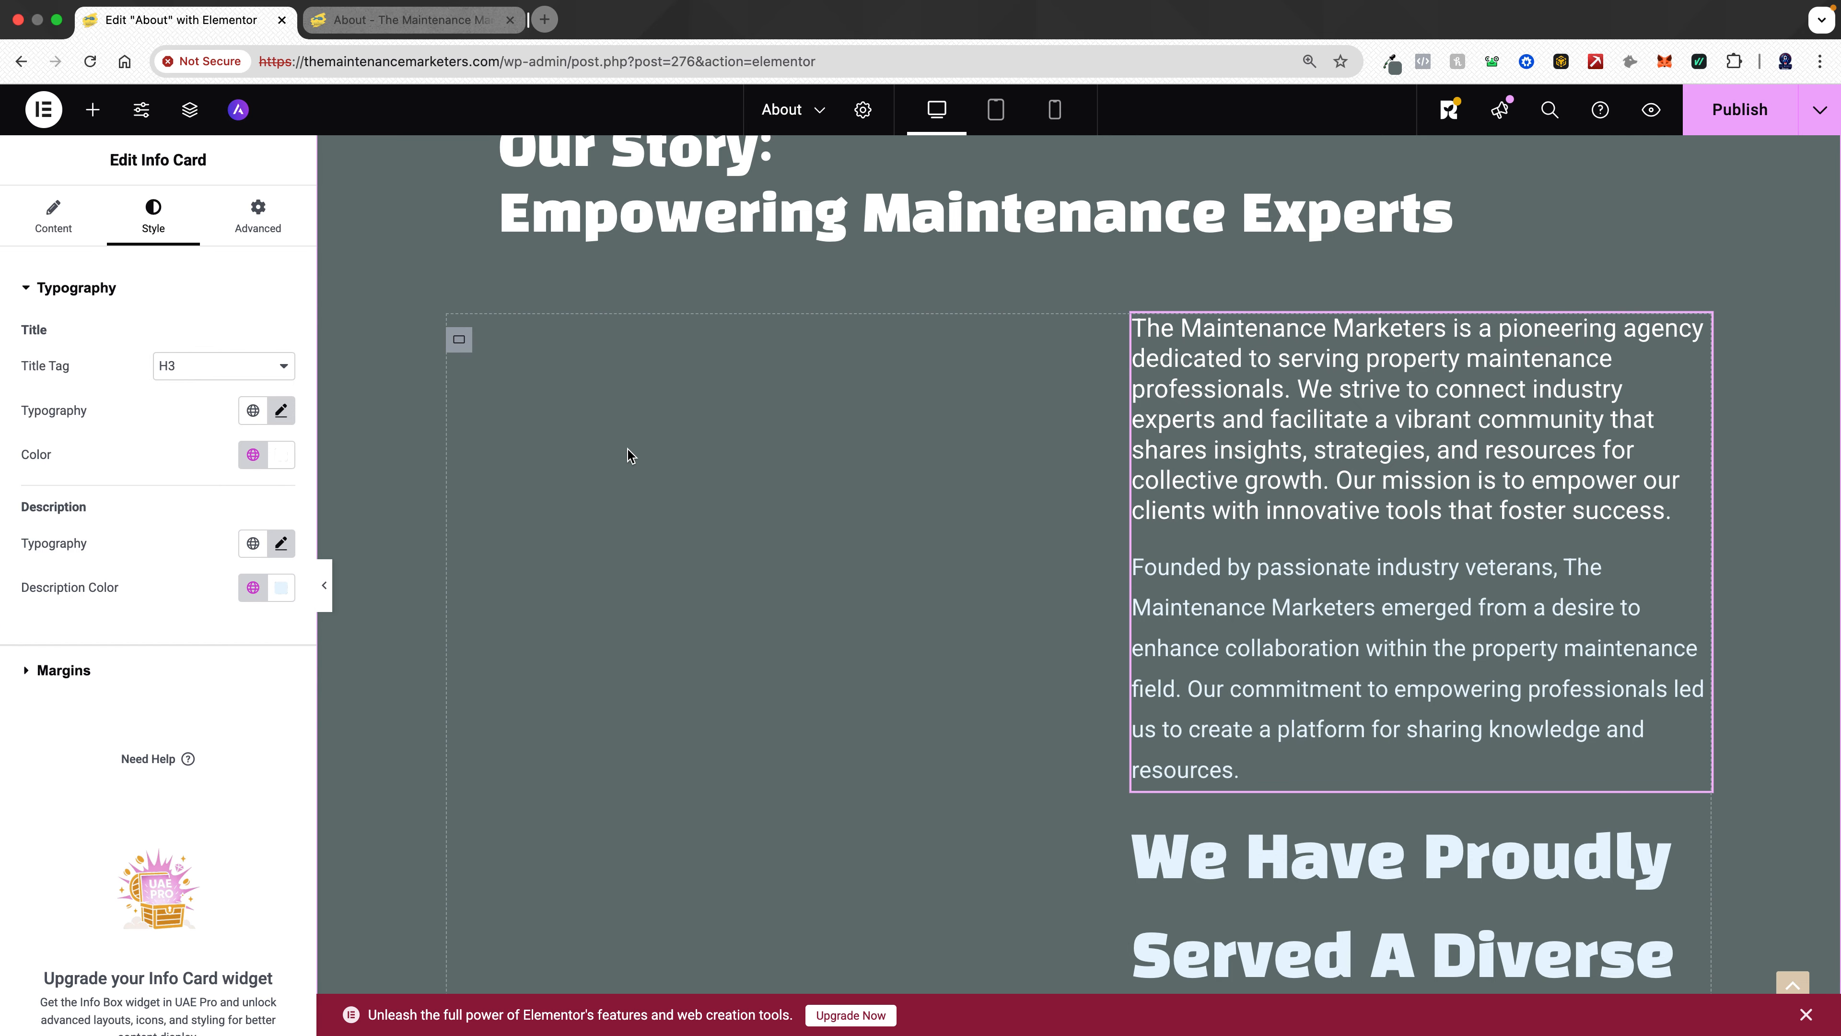
- Reapply the Text global font to the title and check its typography settings
left_click(251, 410)
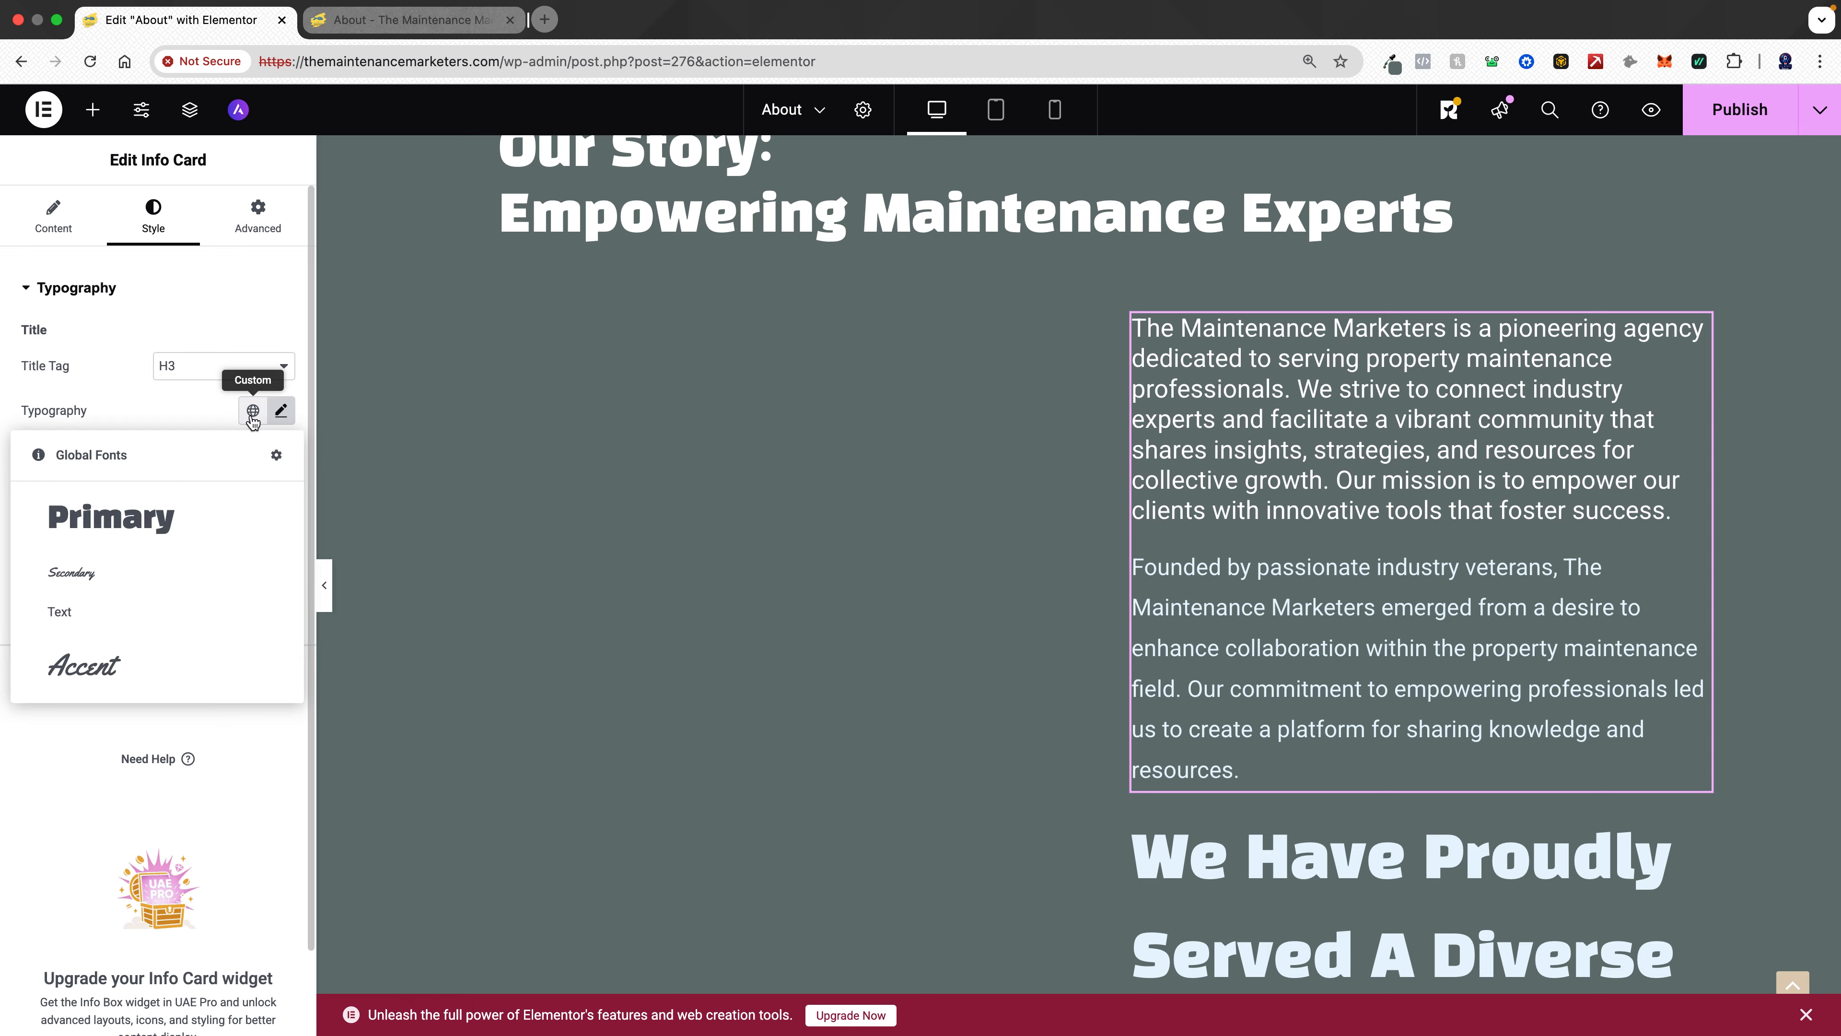
left_click(90, 615)
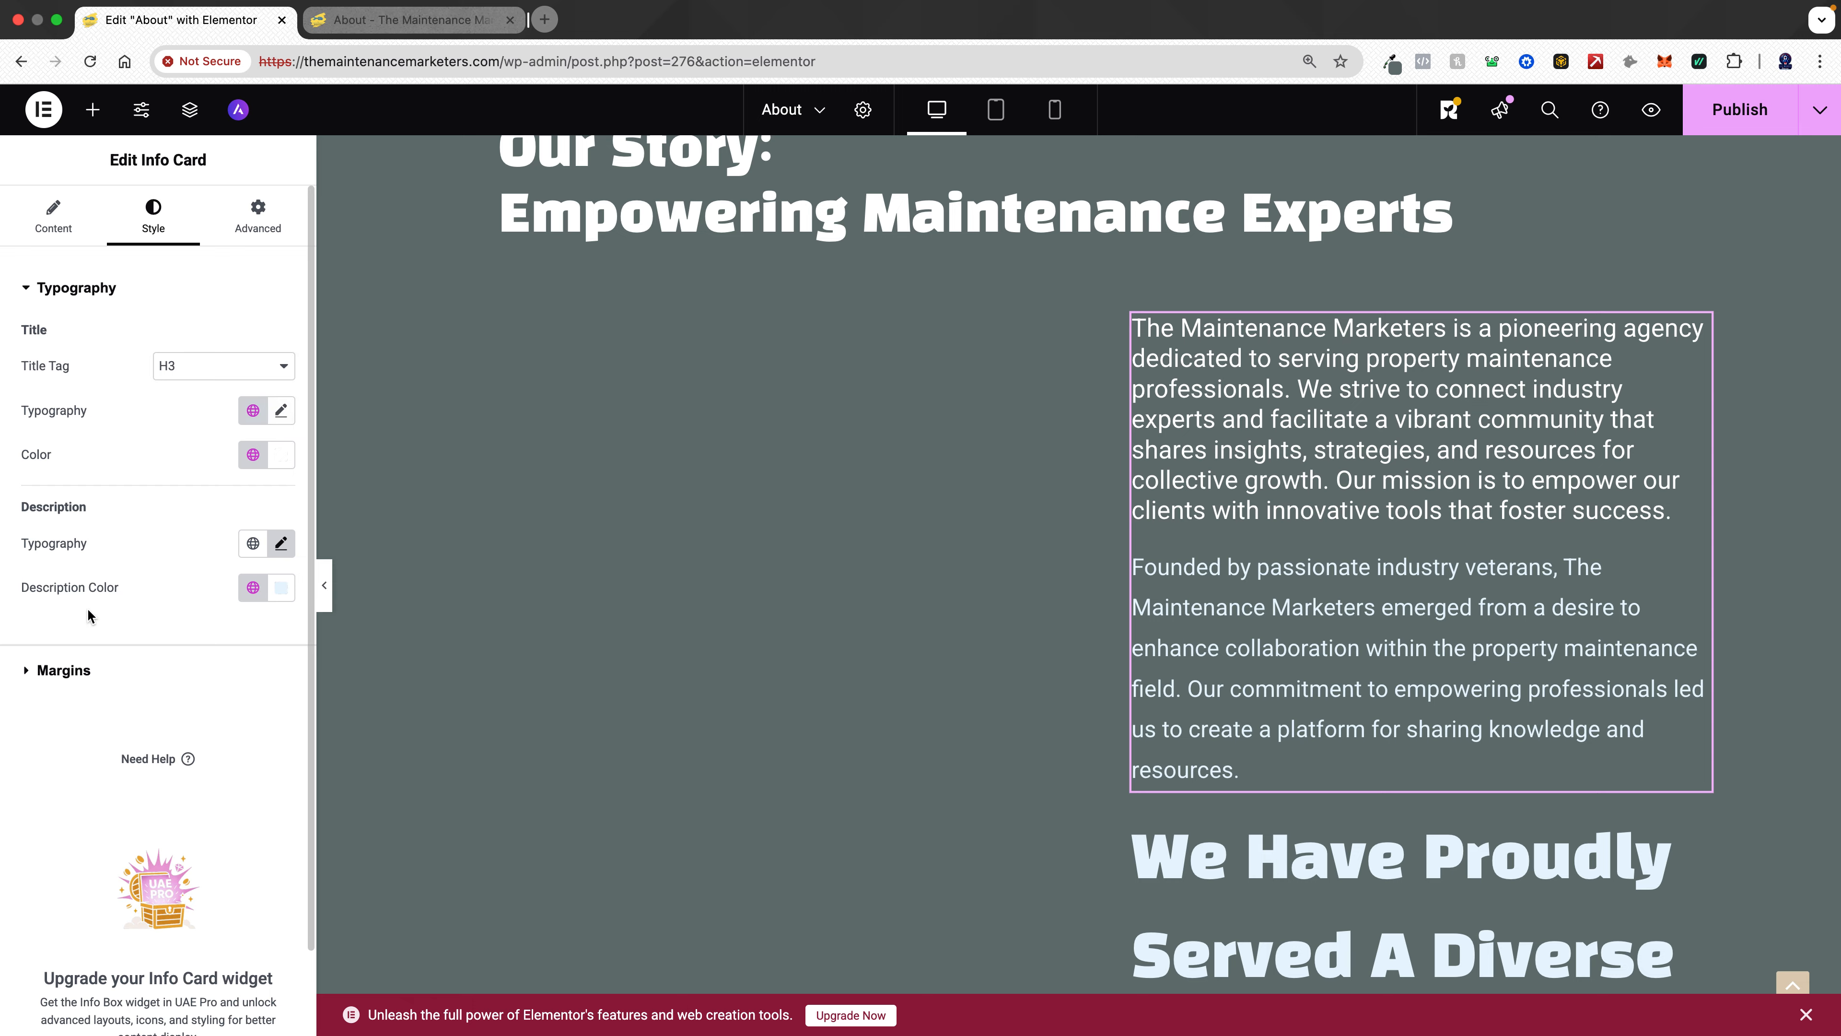
left_click(283, 412)
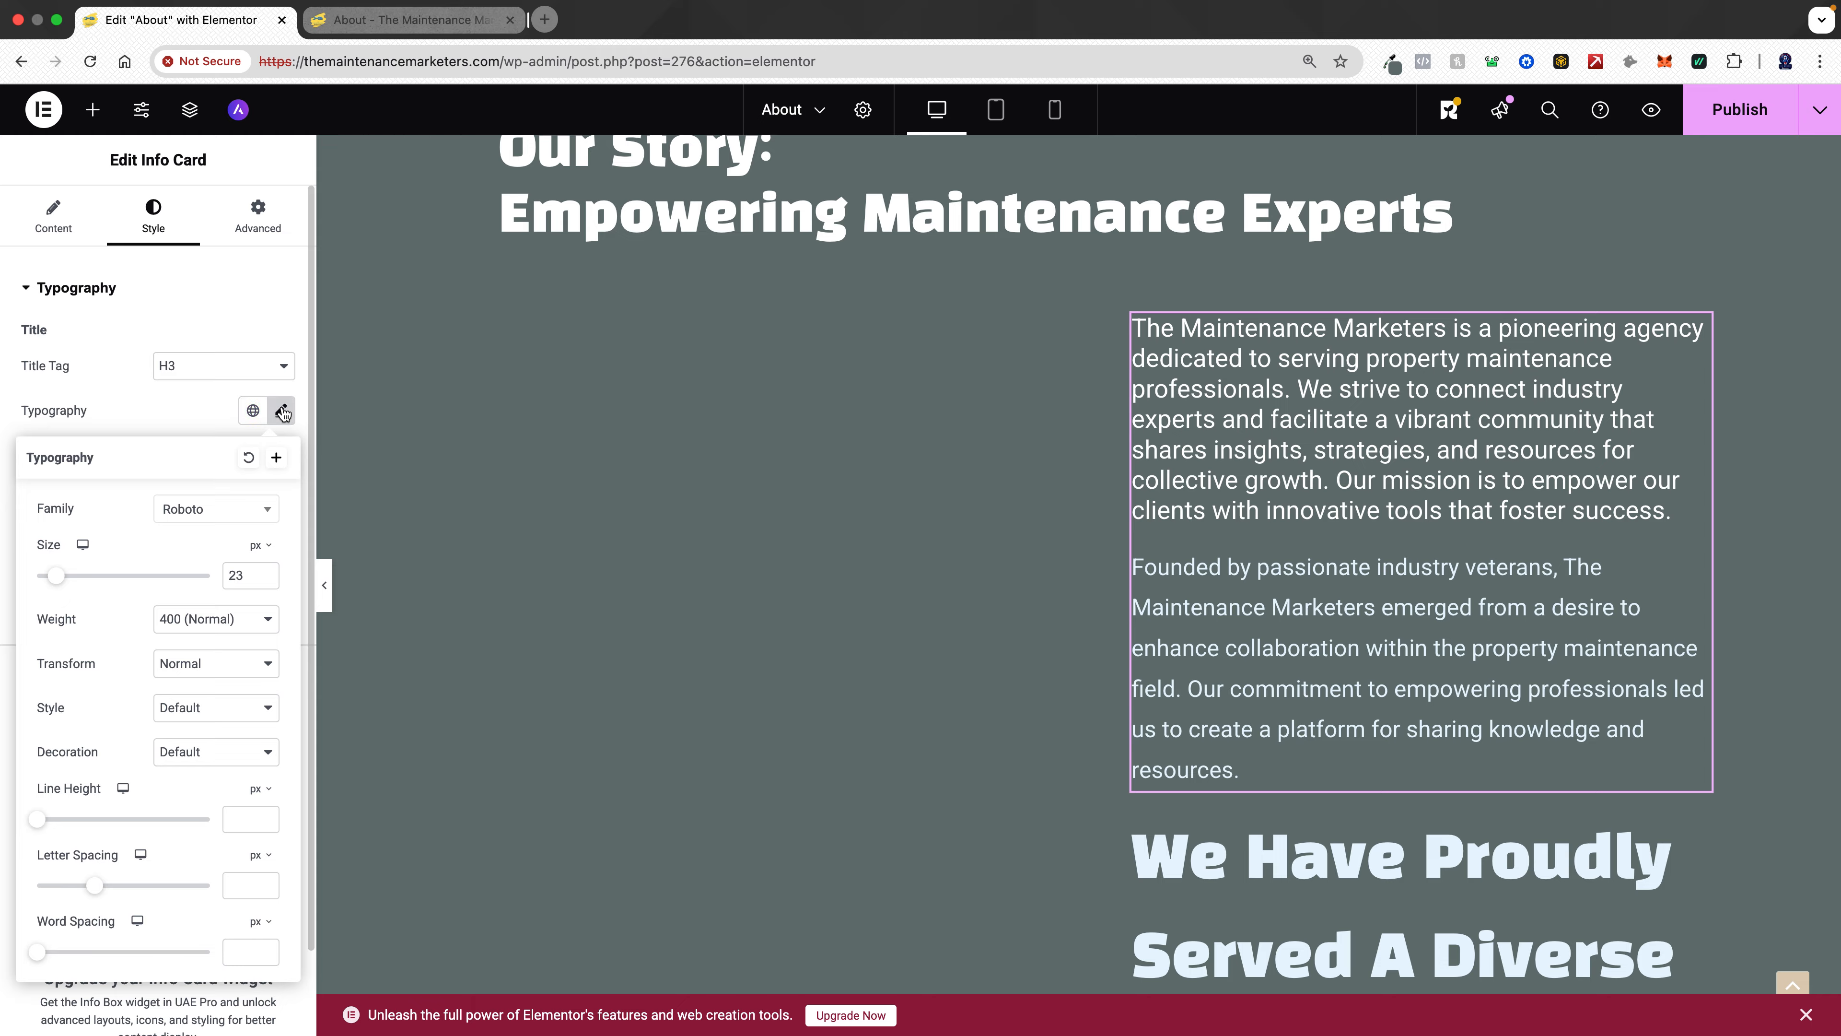
left_click(283, 412)
left_click(283, 411)
left_click(282, 411)
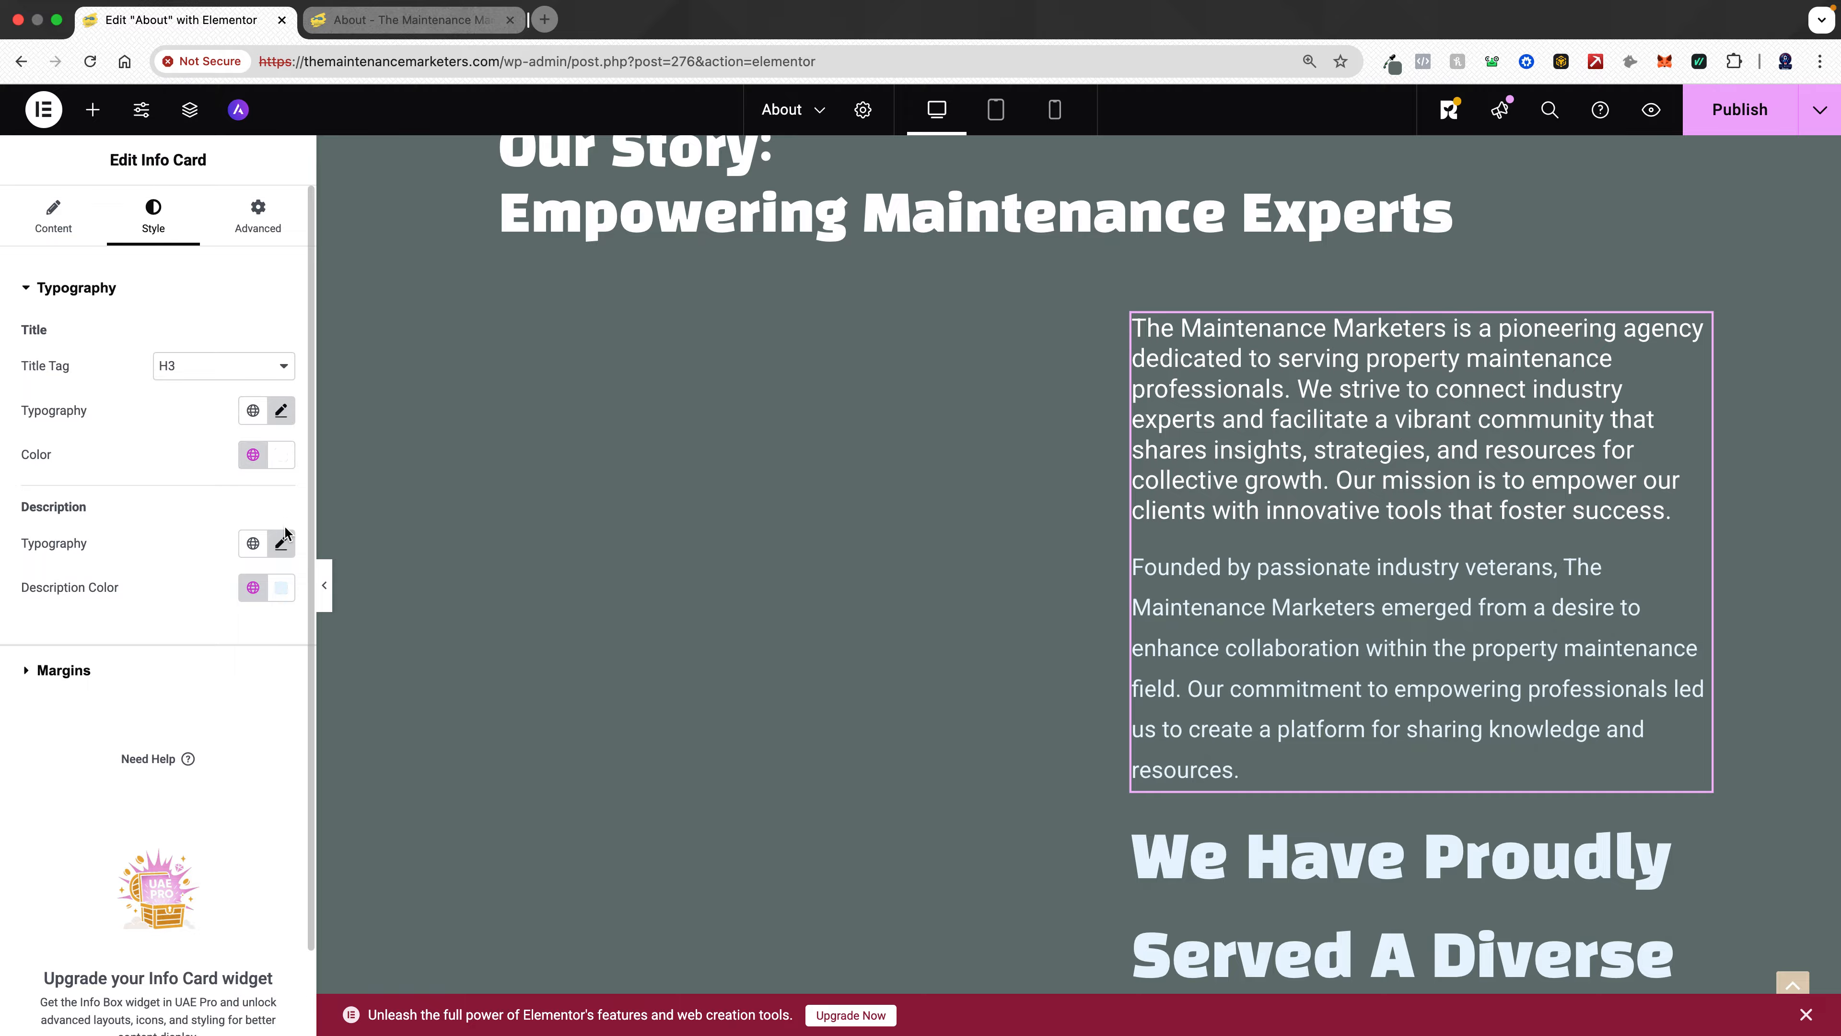
- Increase the description's font size to 23 px
left_click(282, 543)
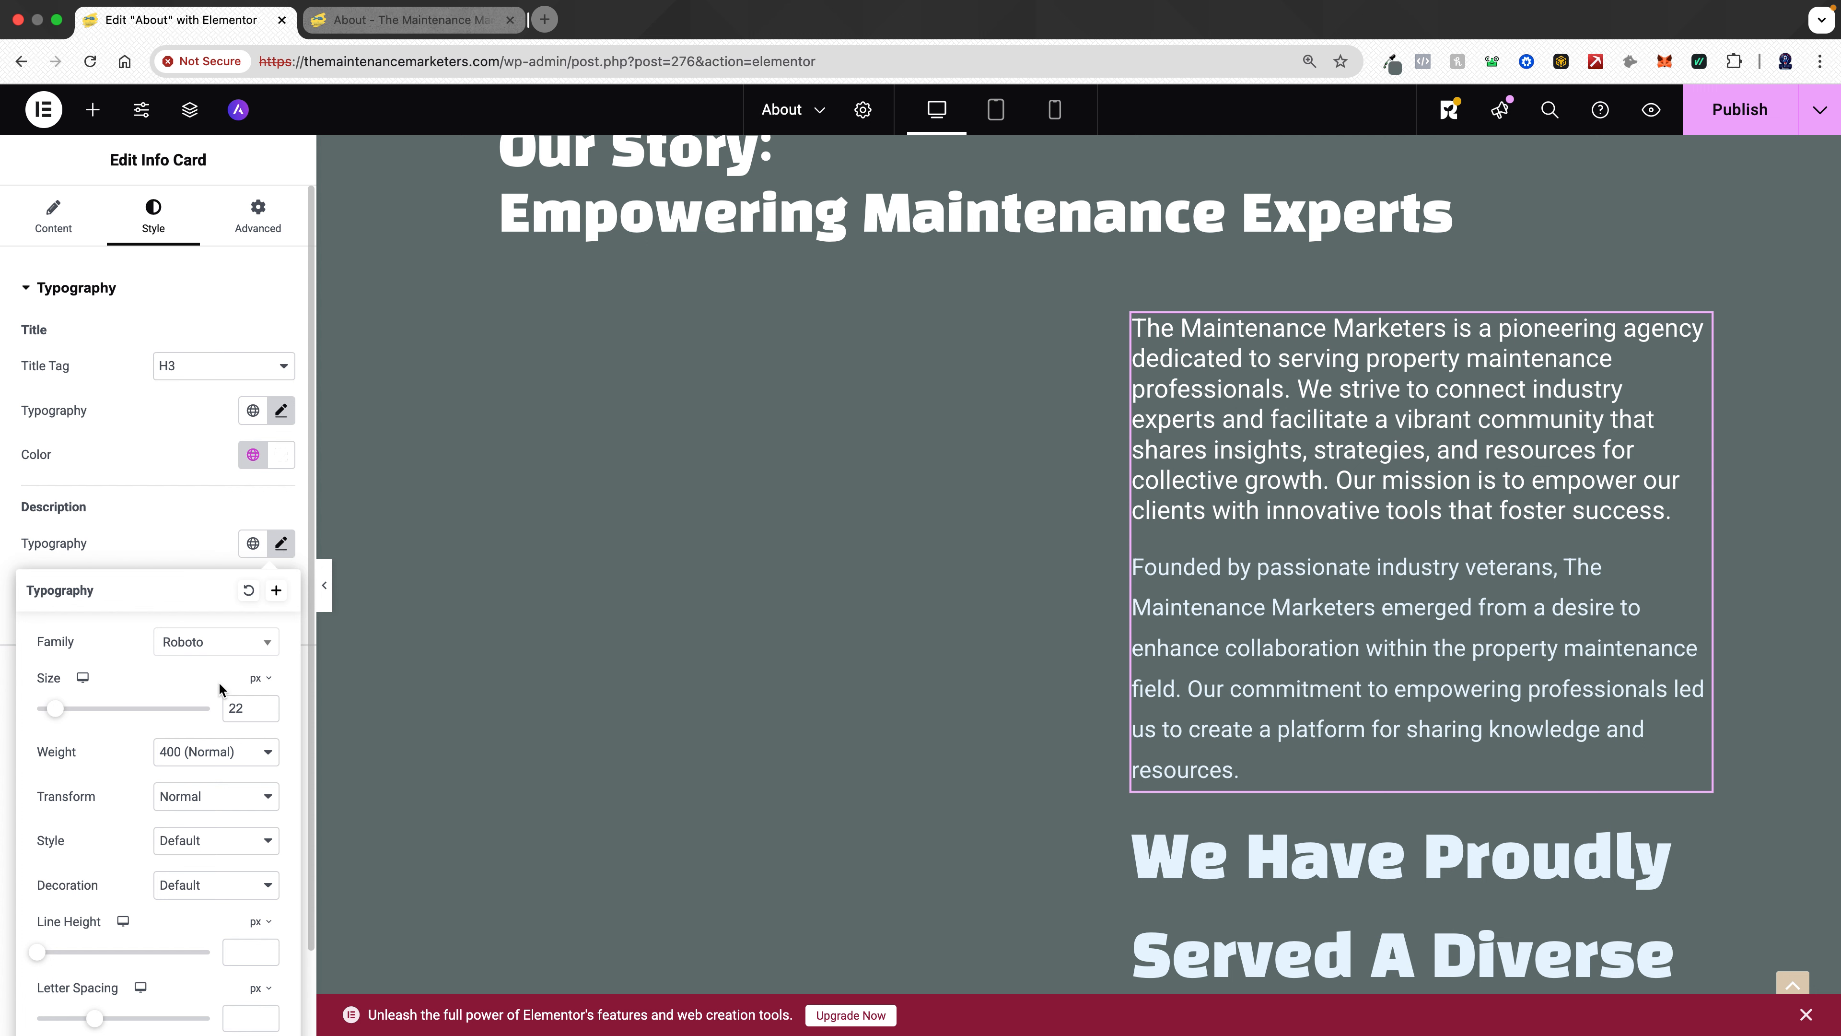
left_click(247, 715)
key("Up")
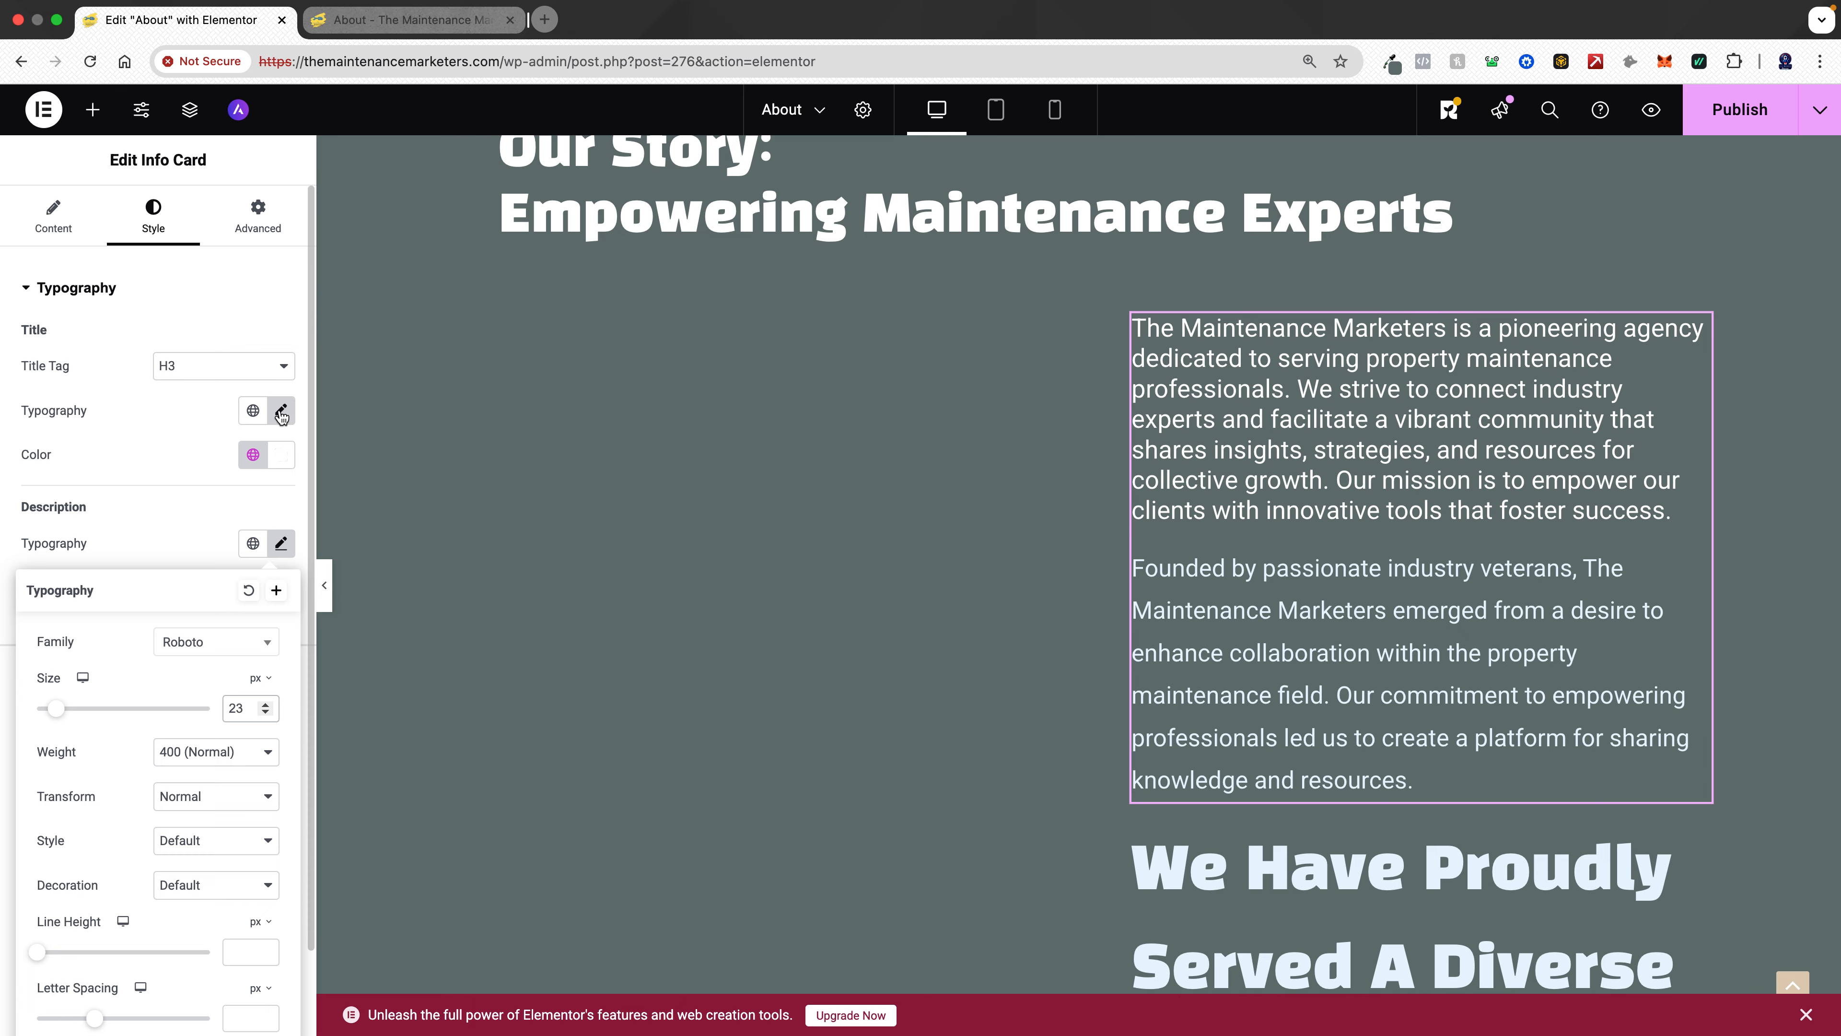
- Compare the typography settings of the info card's title and description
left_click(281, 412)
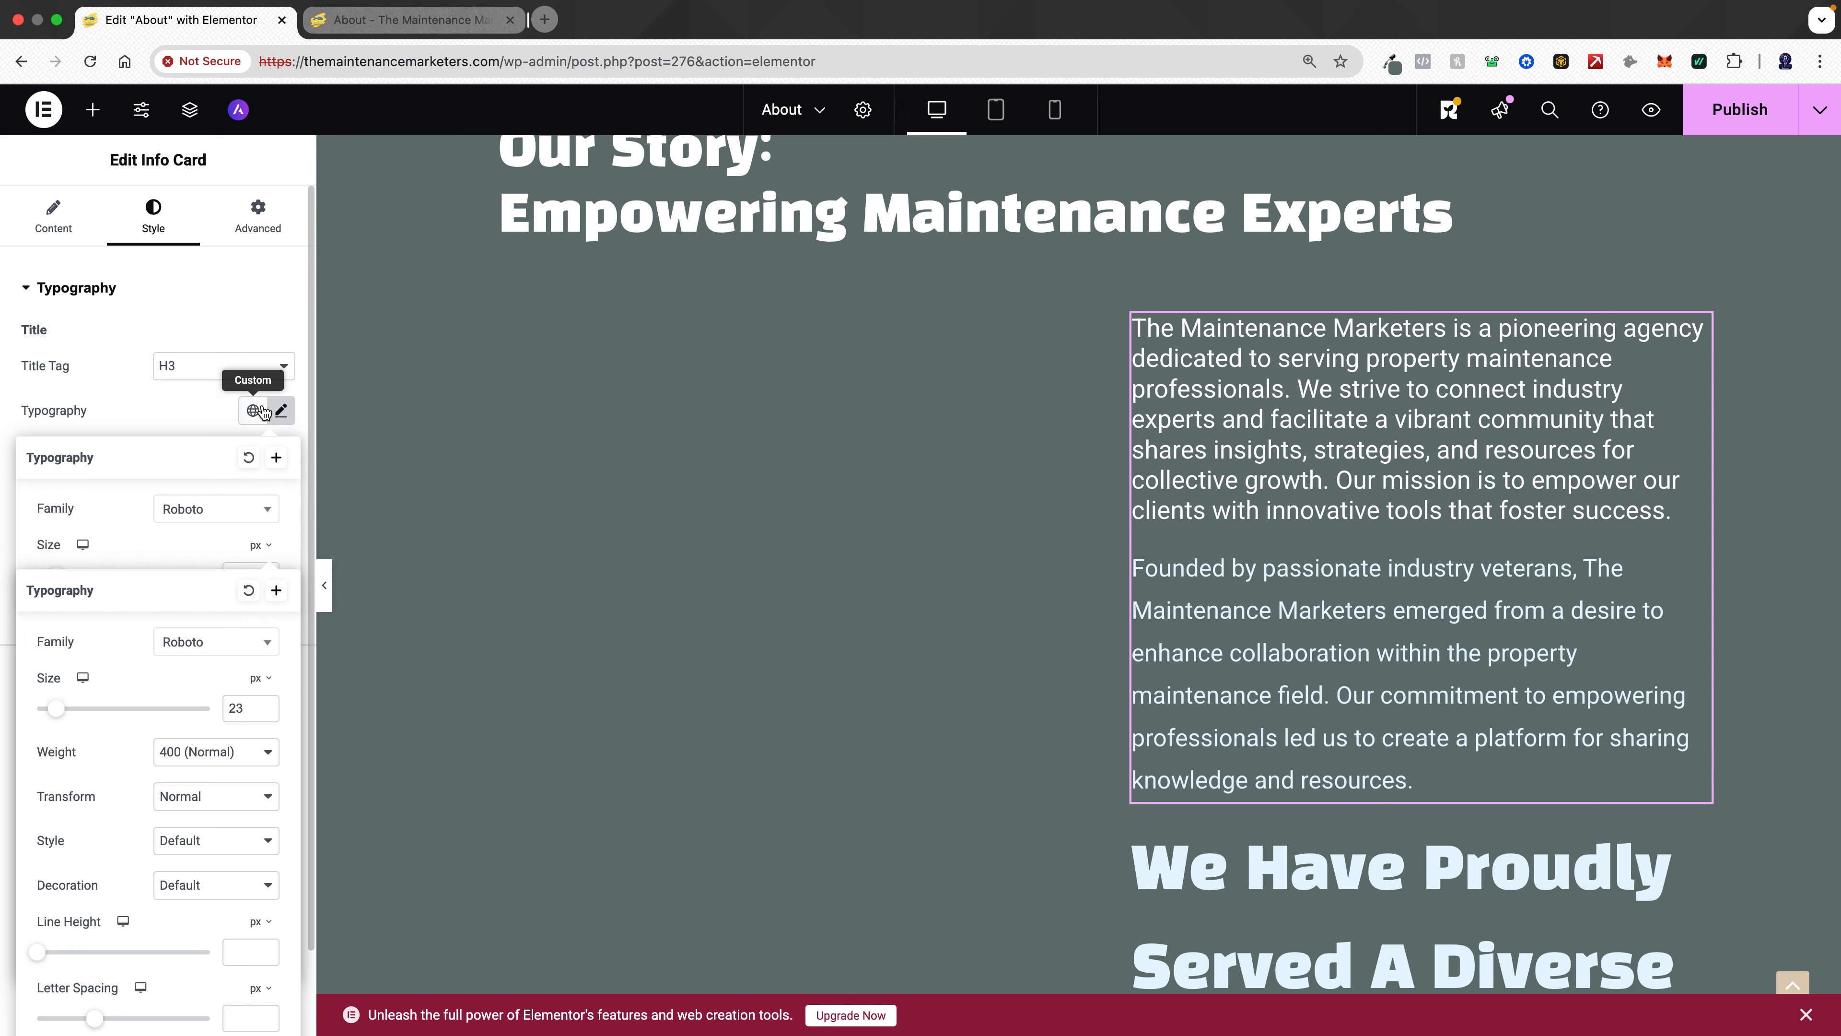
left_click(281, 411)
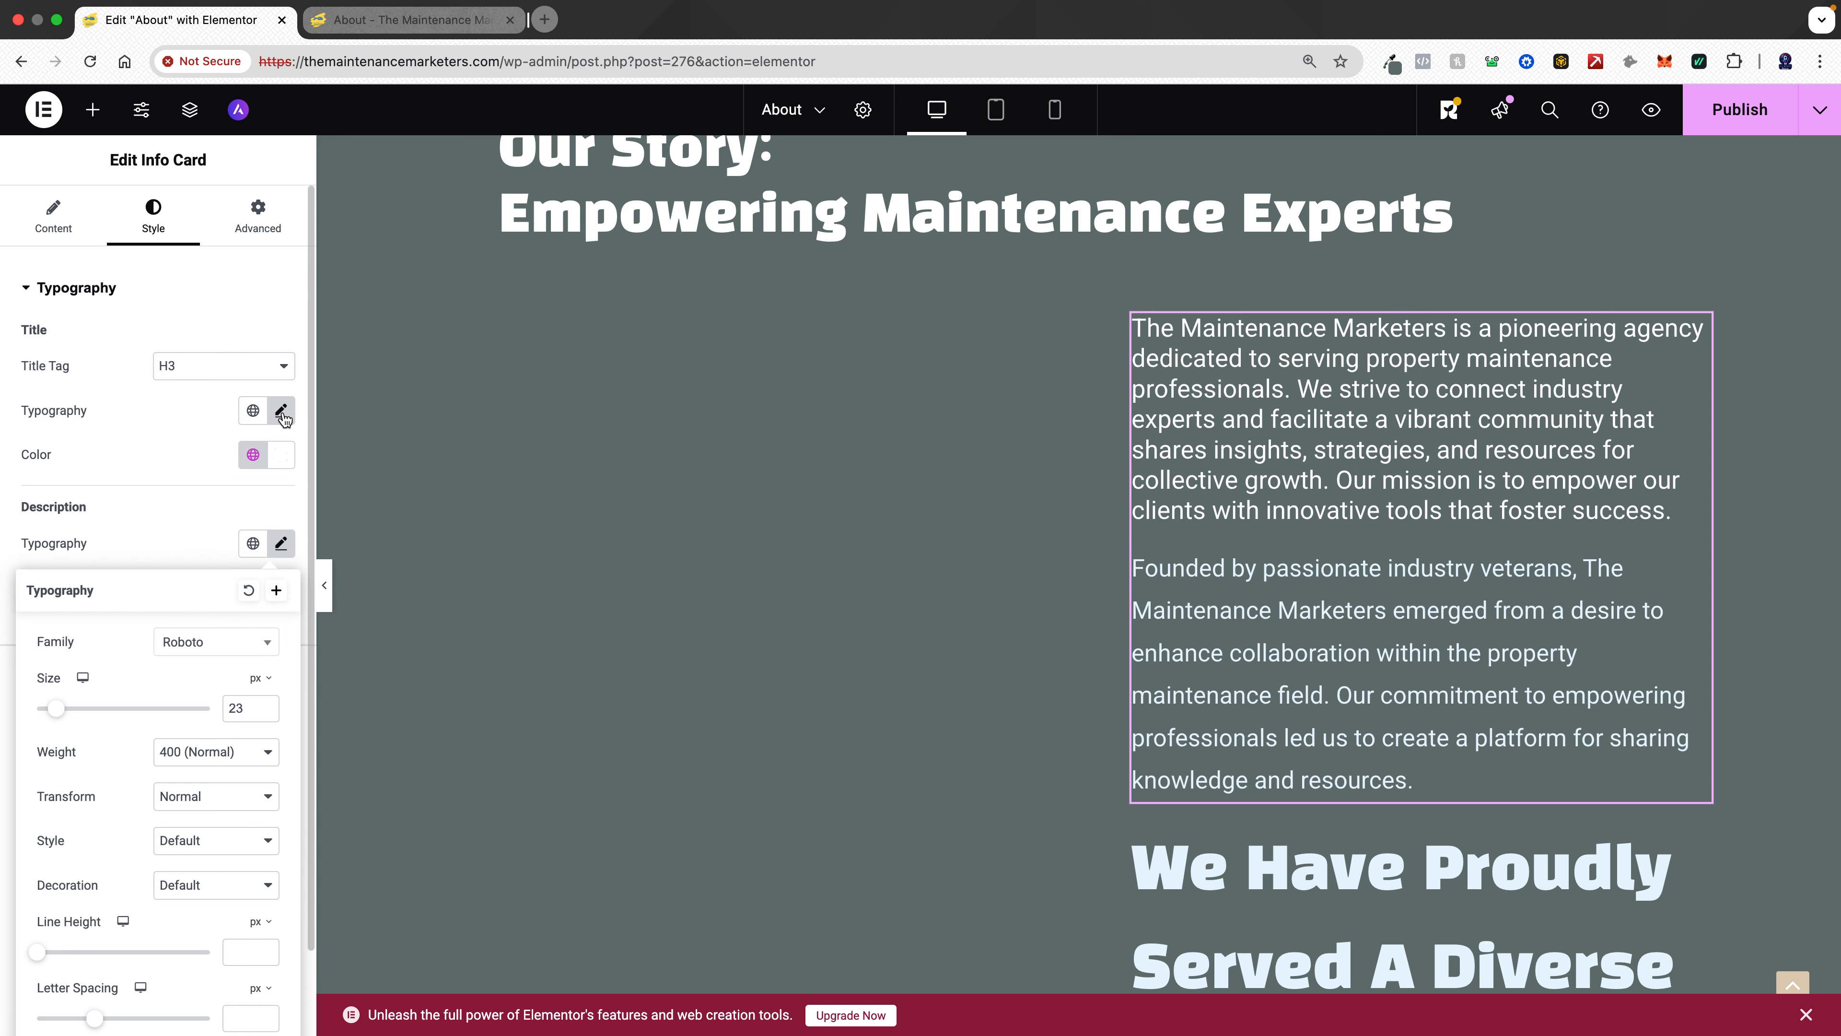
left_click(281, 412)
left_click(282, 411)
left_click(282, 545)
left_click(282, 411)
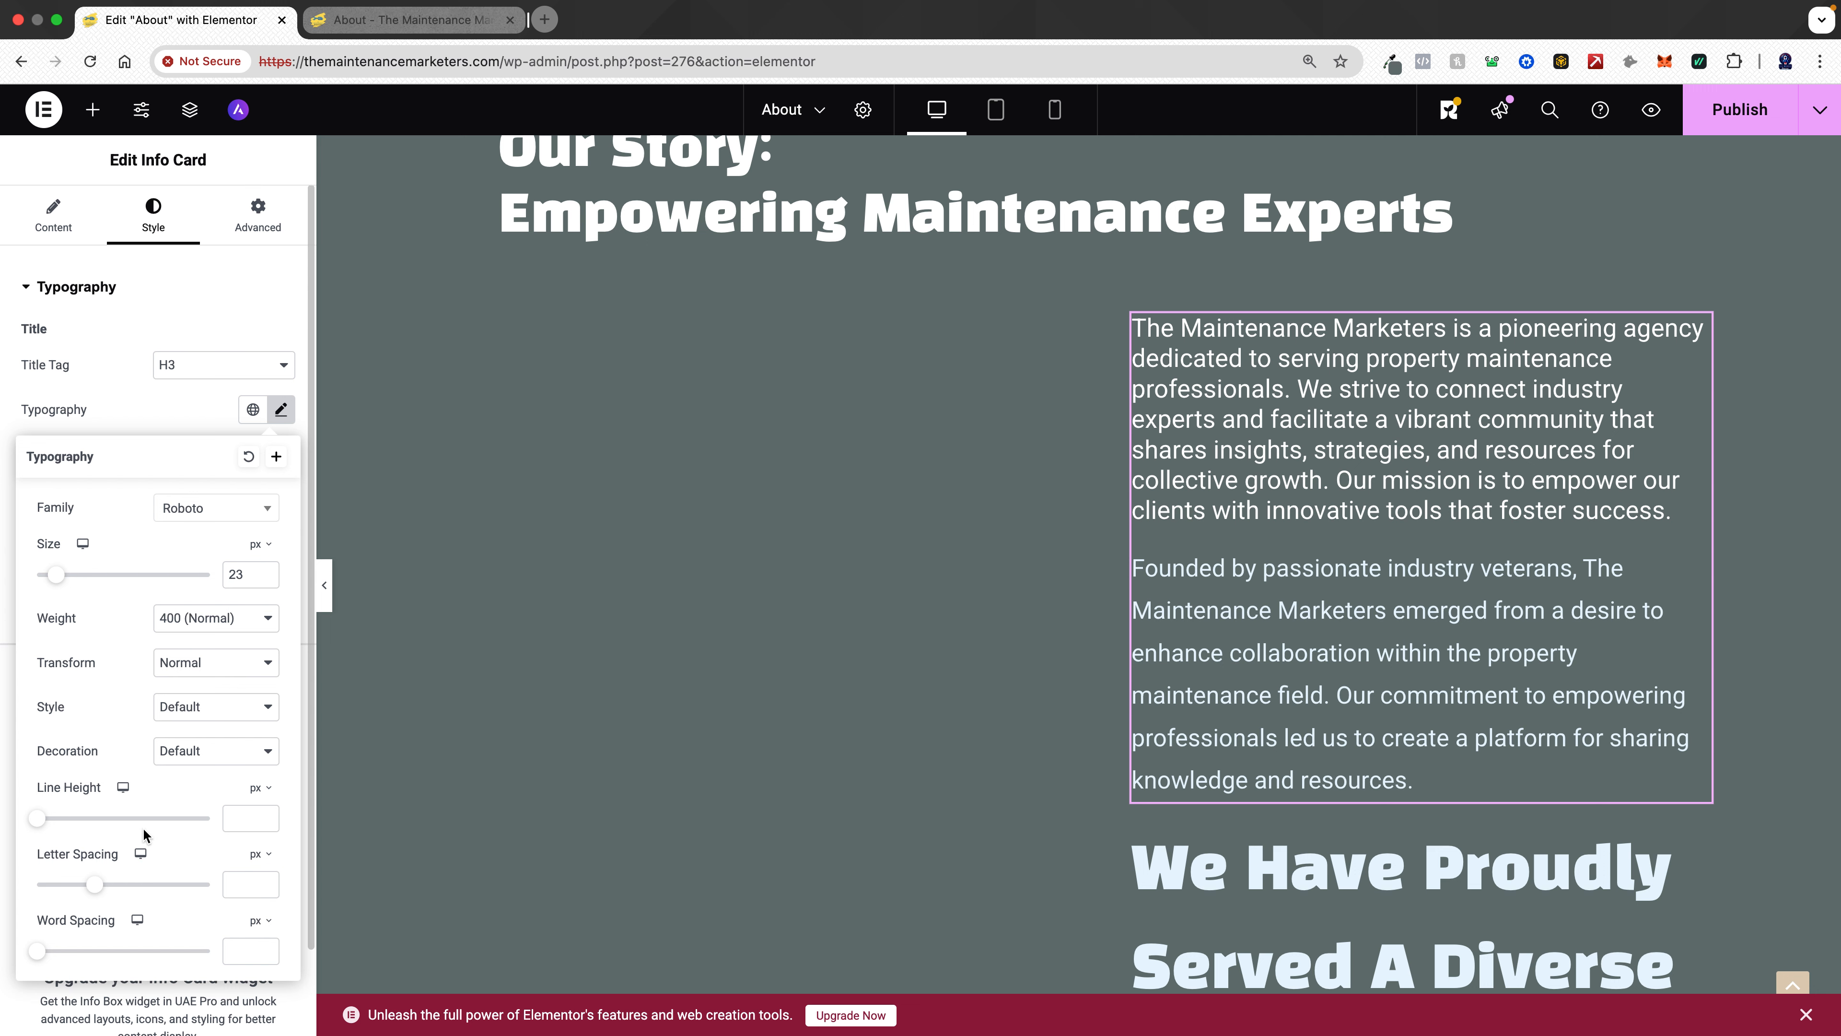
scroll(145, 841, "down", 2)
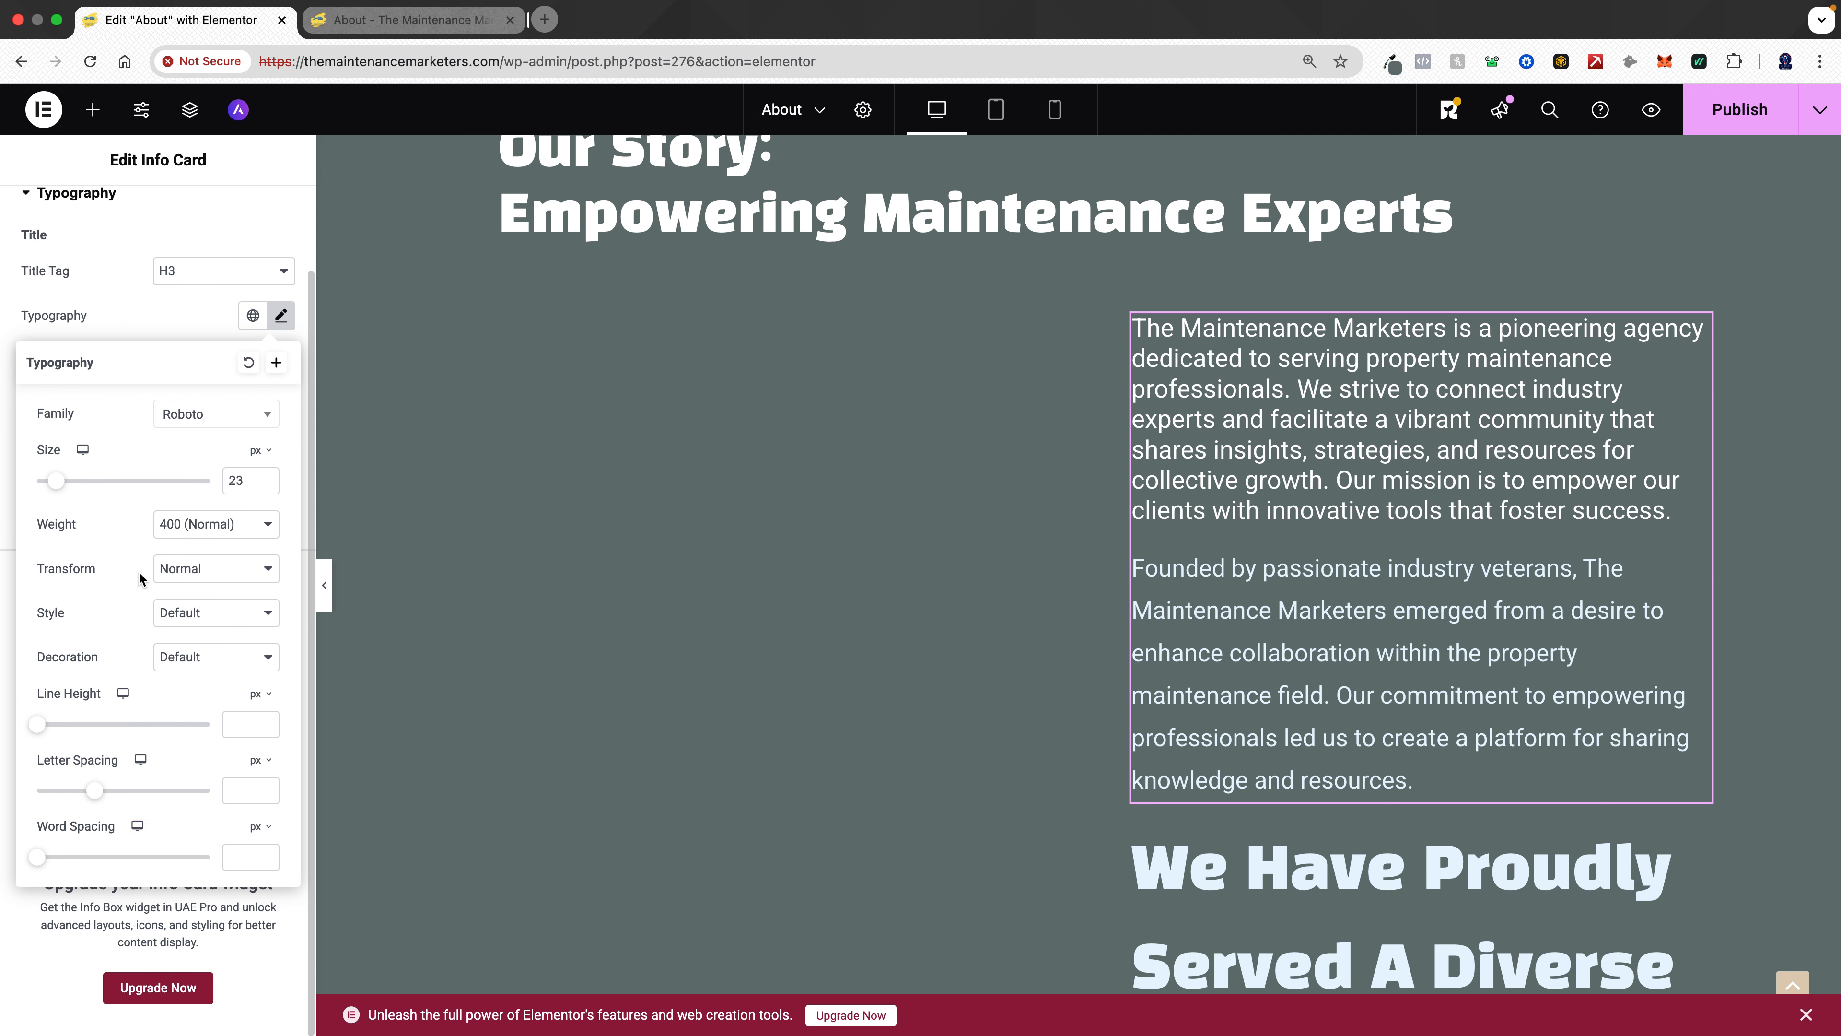
left_click(290, 319)
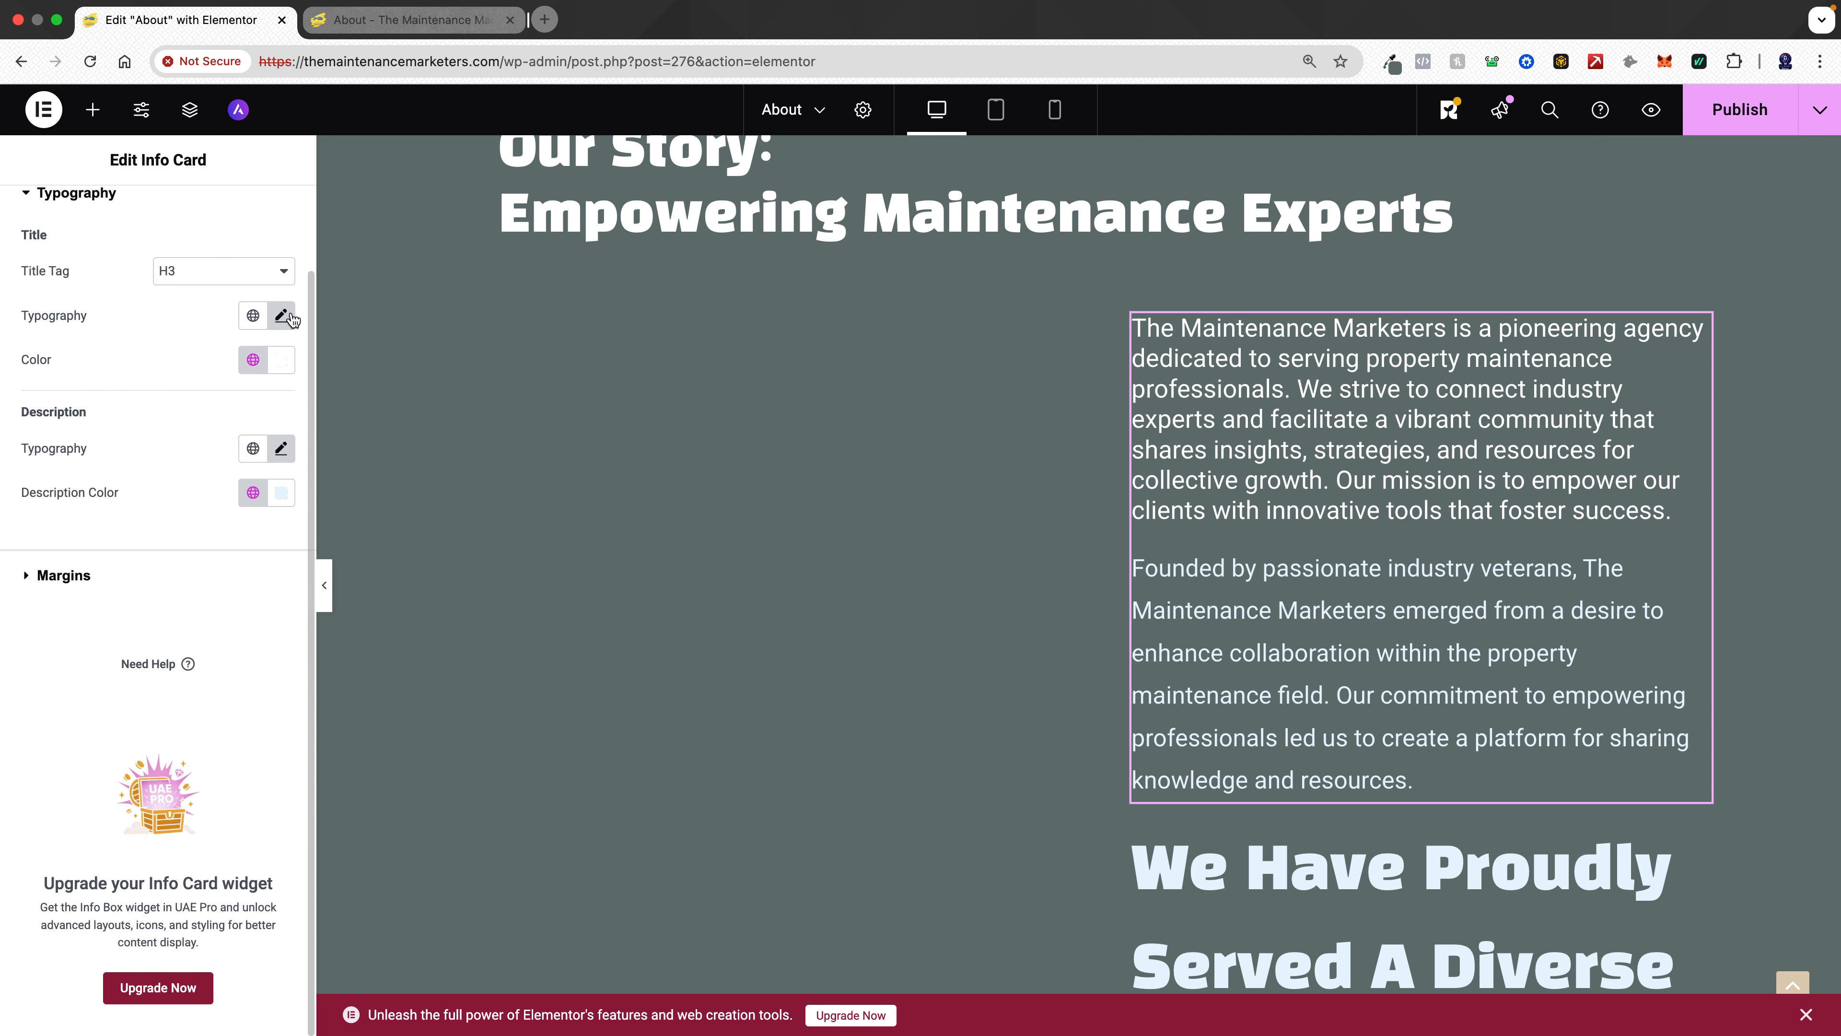
- Reset the description's typography settings
left_click(282, 449)
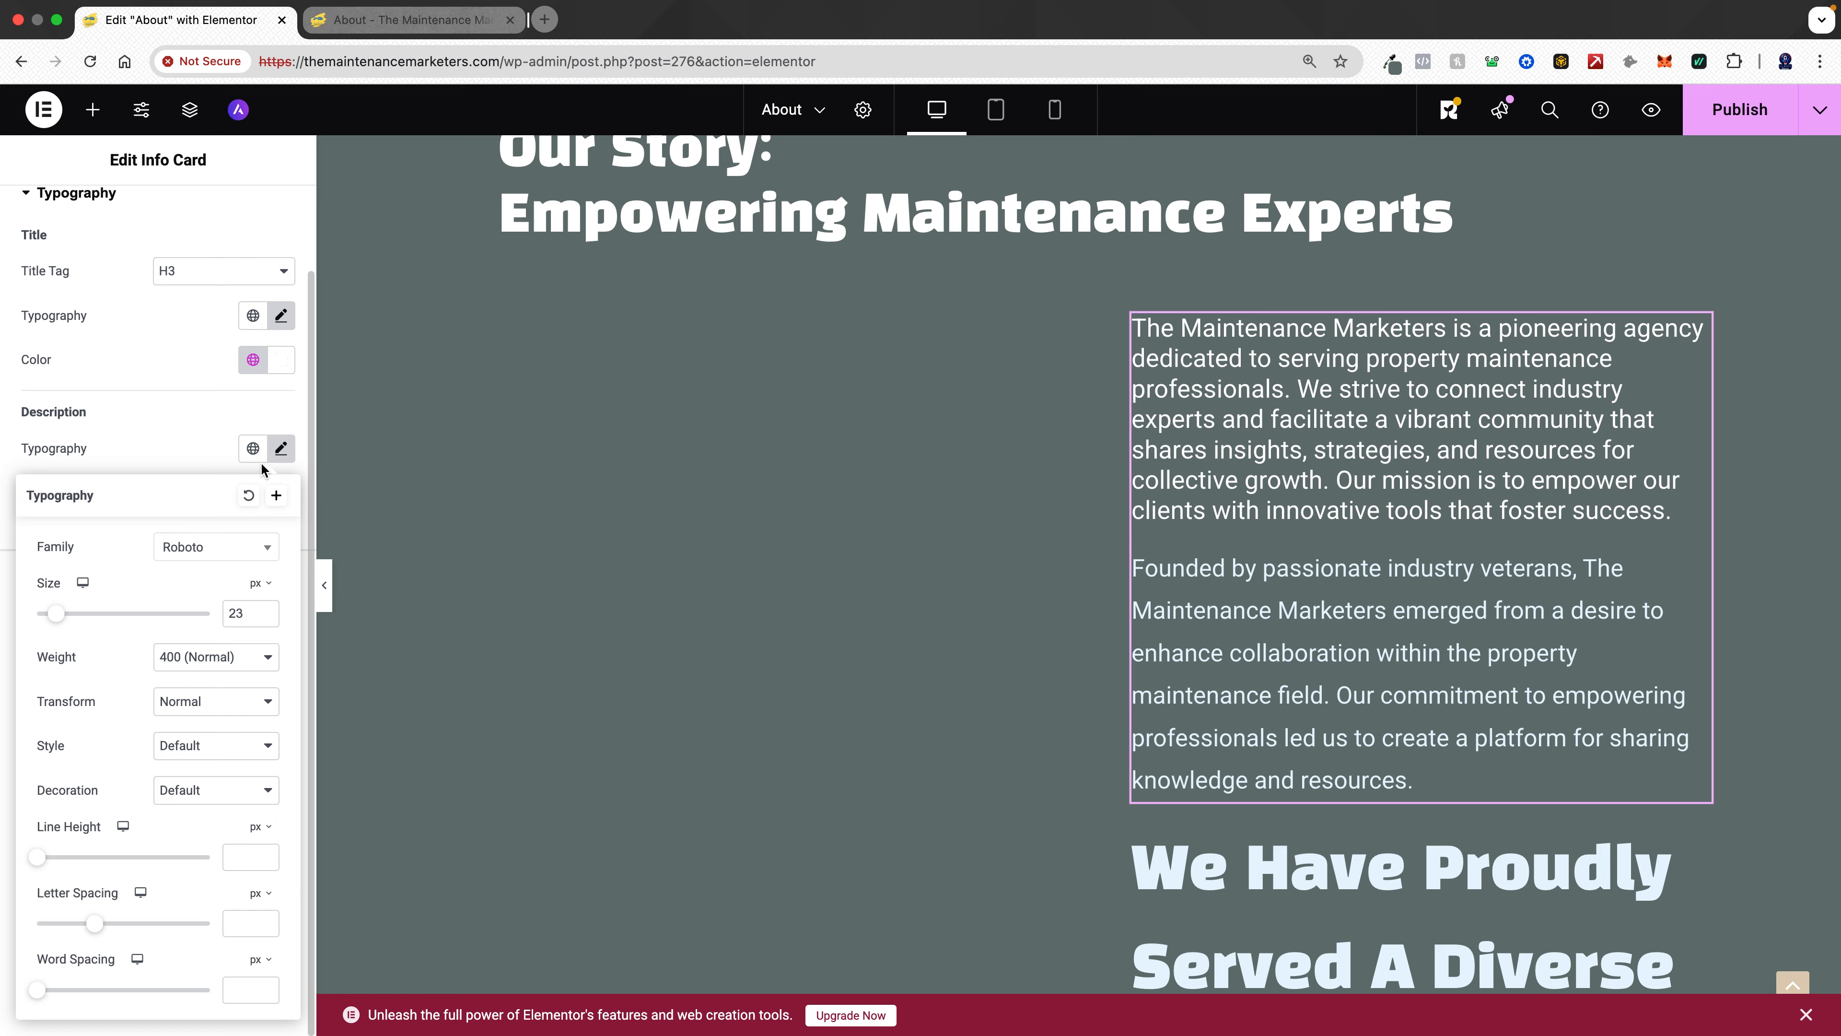
left_click(249, 496)
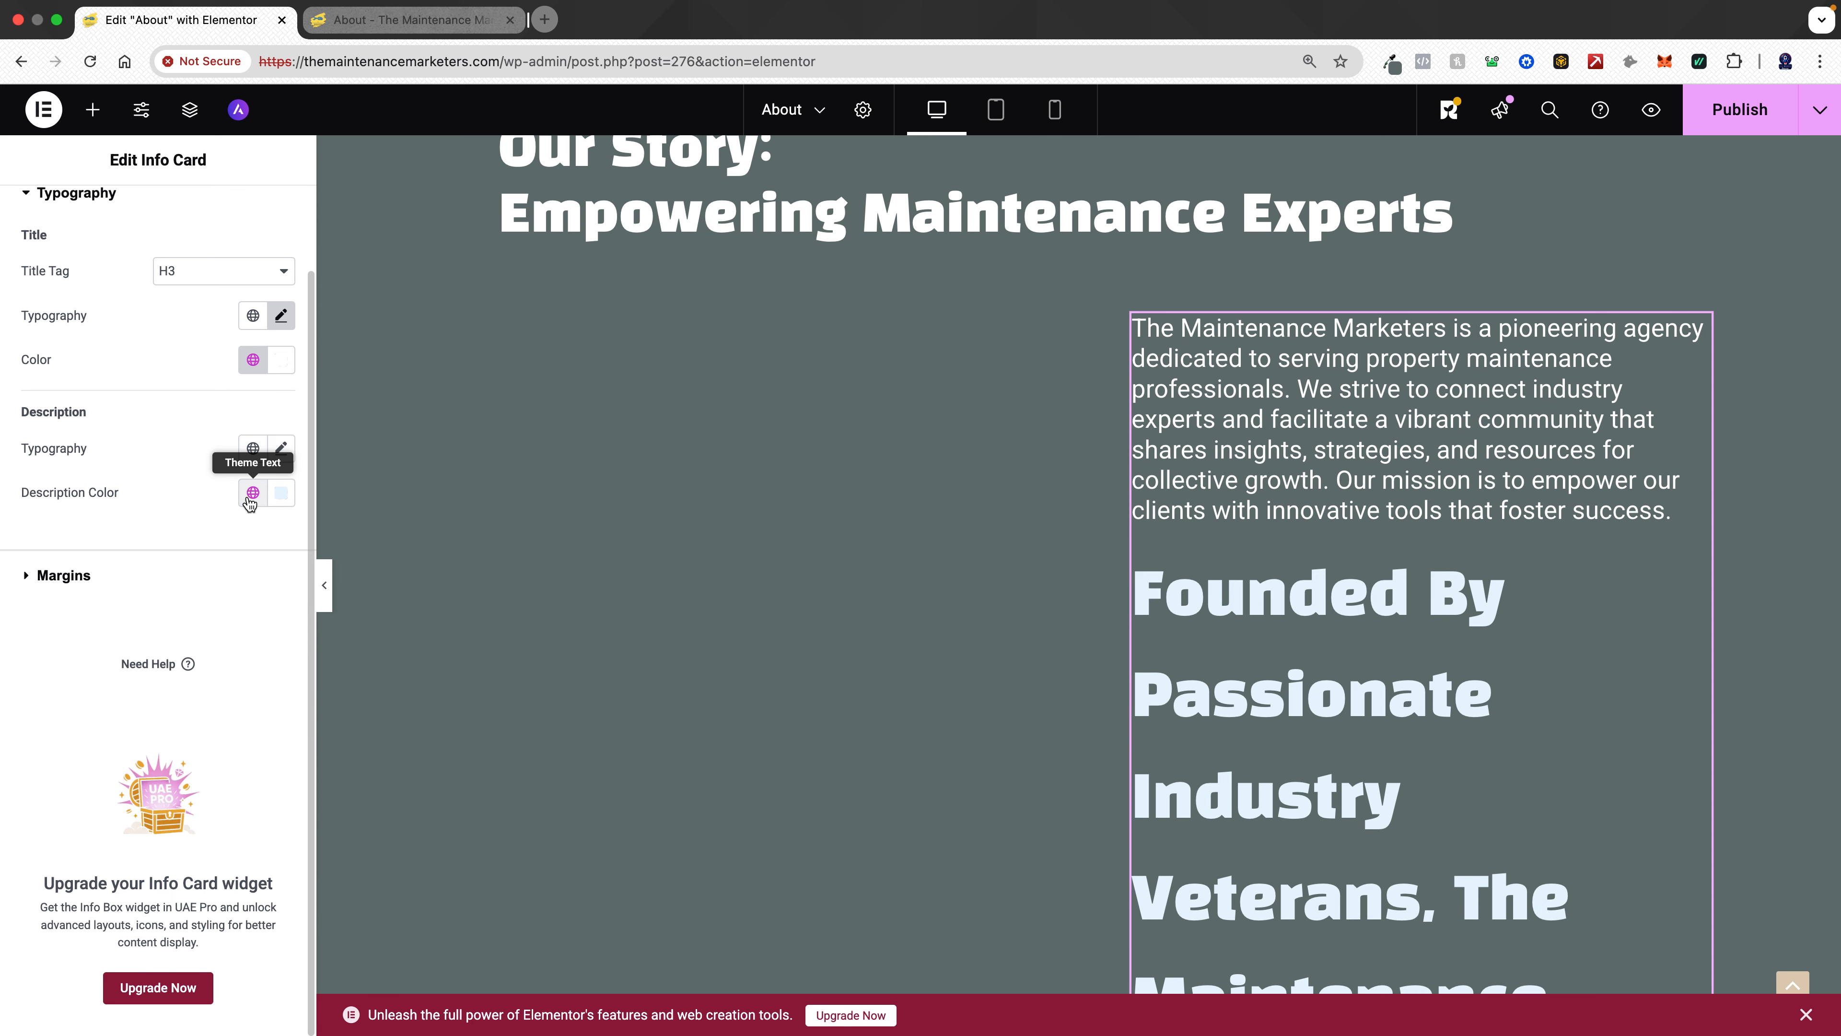
- Apply the Theme Headings global colour to the description and reopen its typography settings
left_click(281, 494)
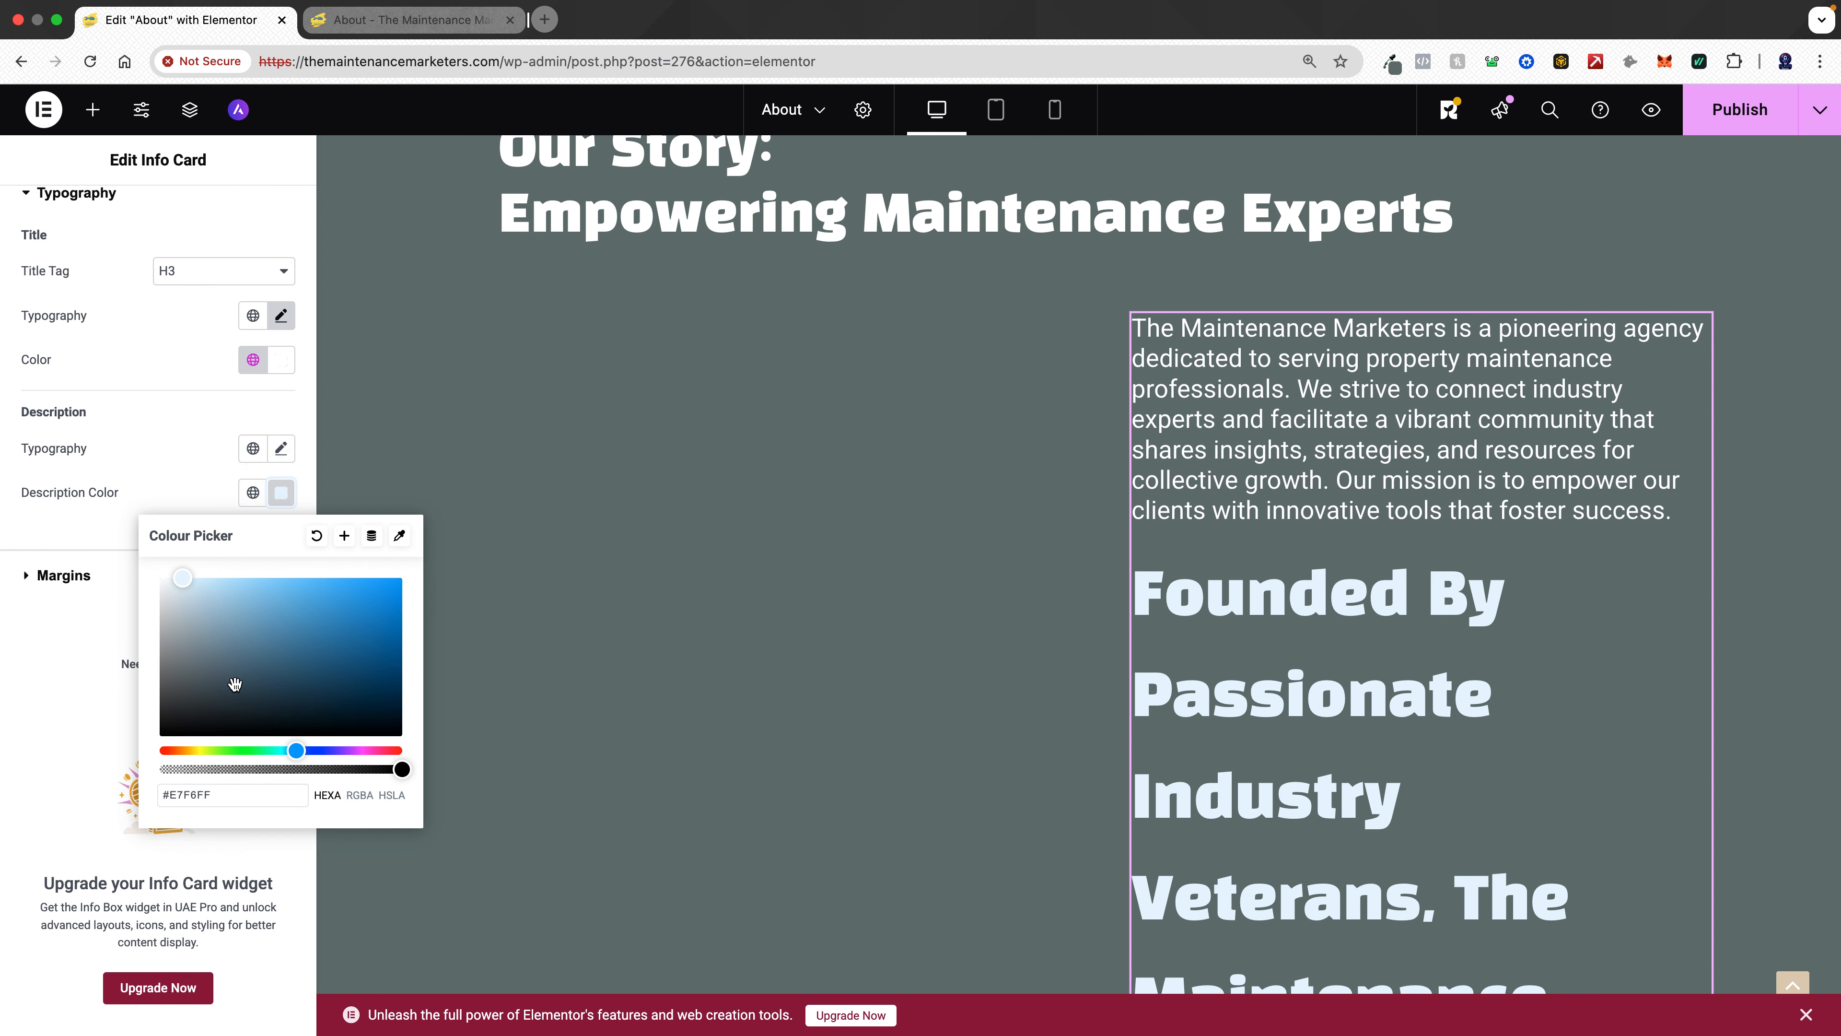
left_click(253, 493)
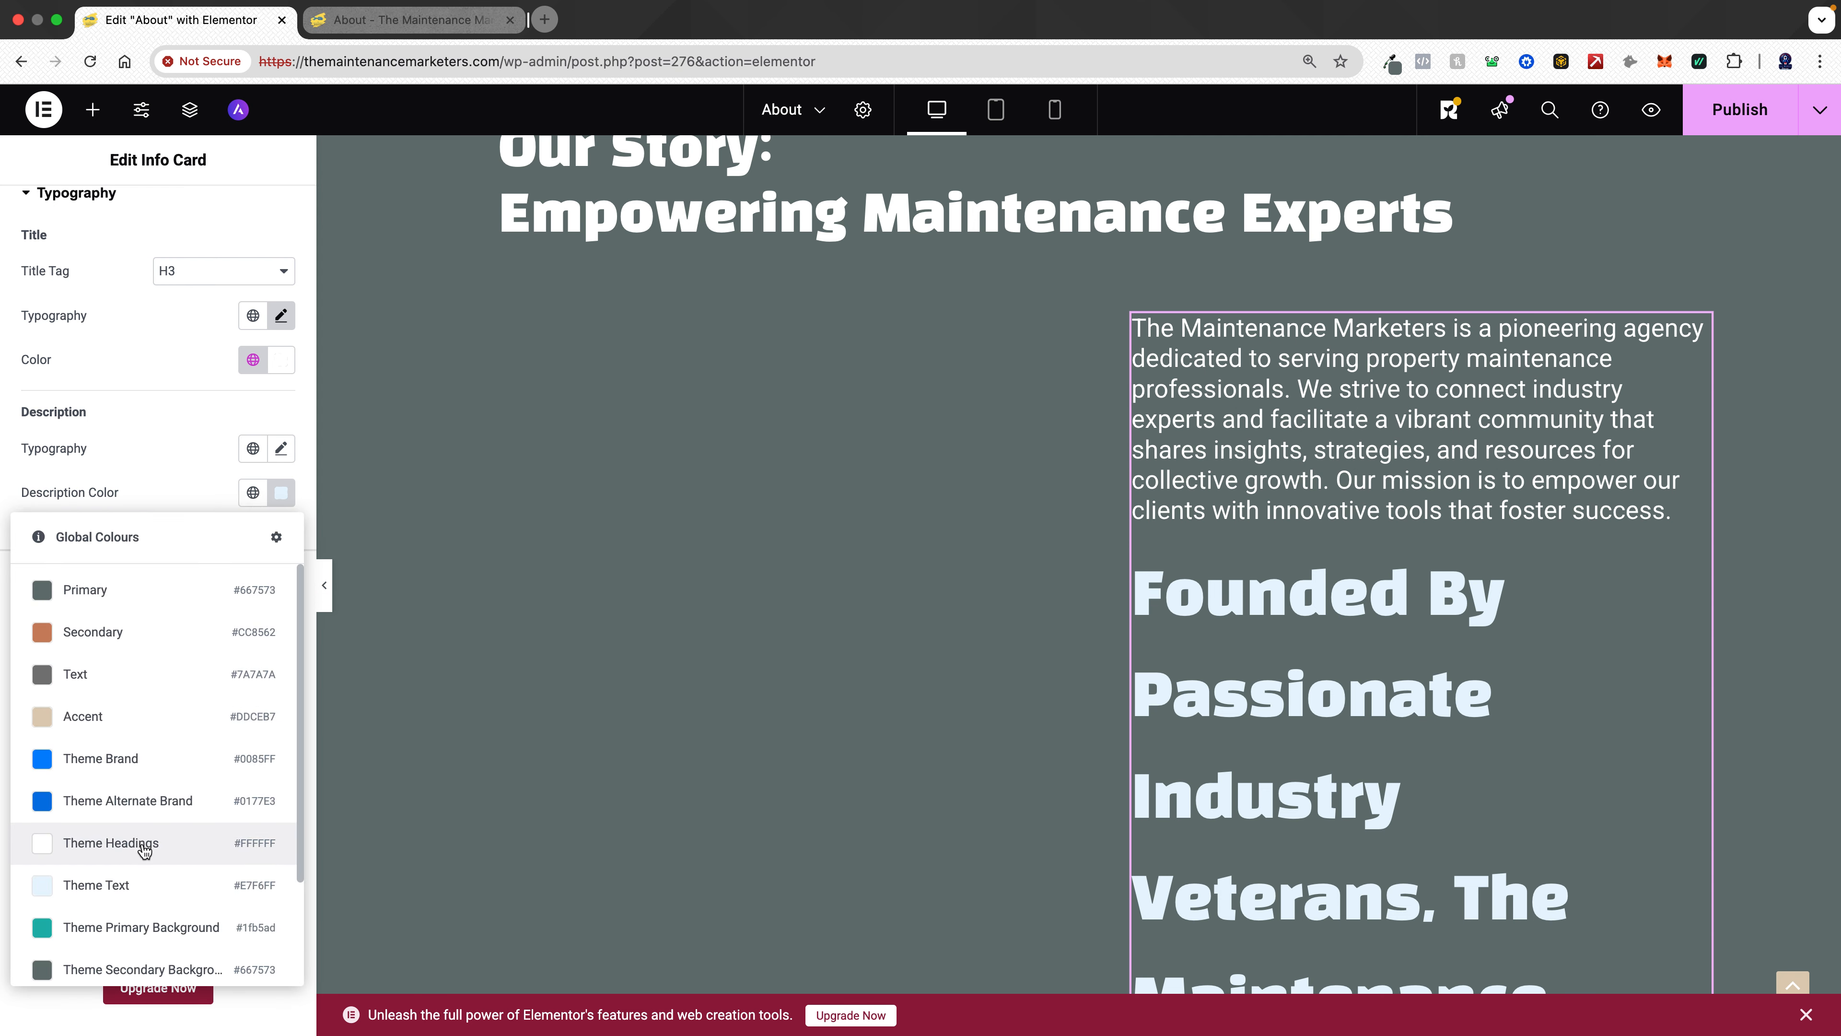
left_click(144, 850)
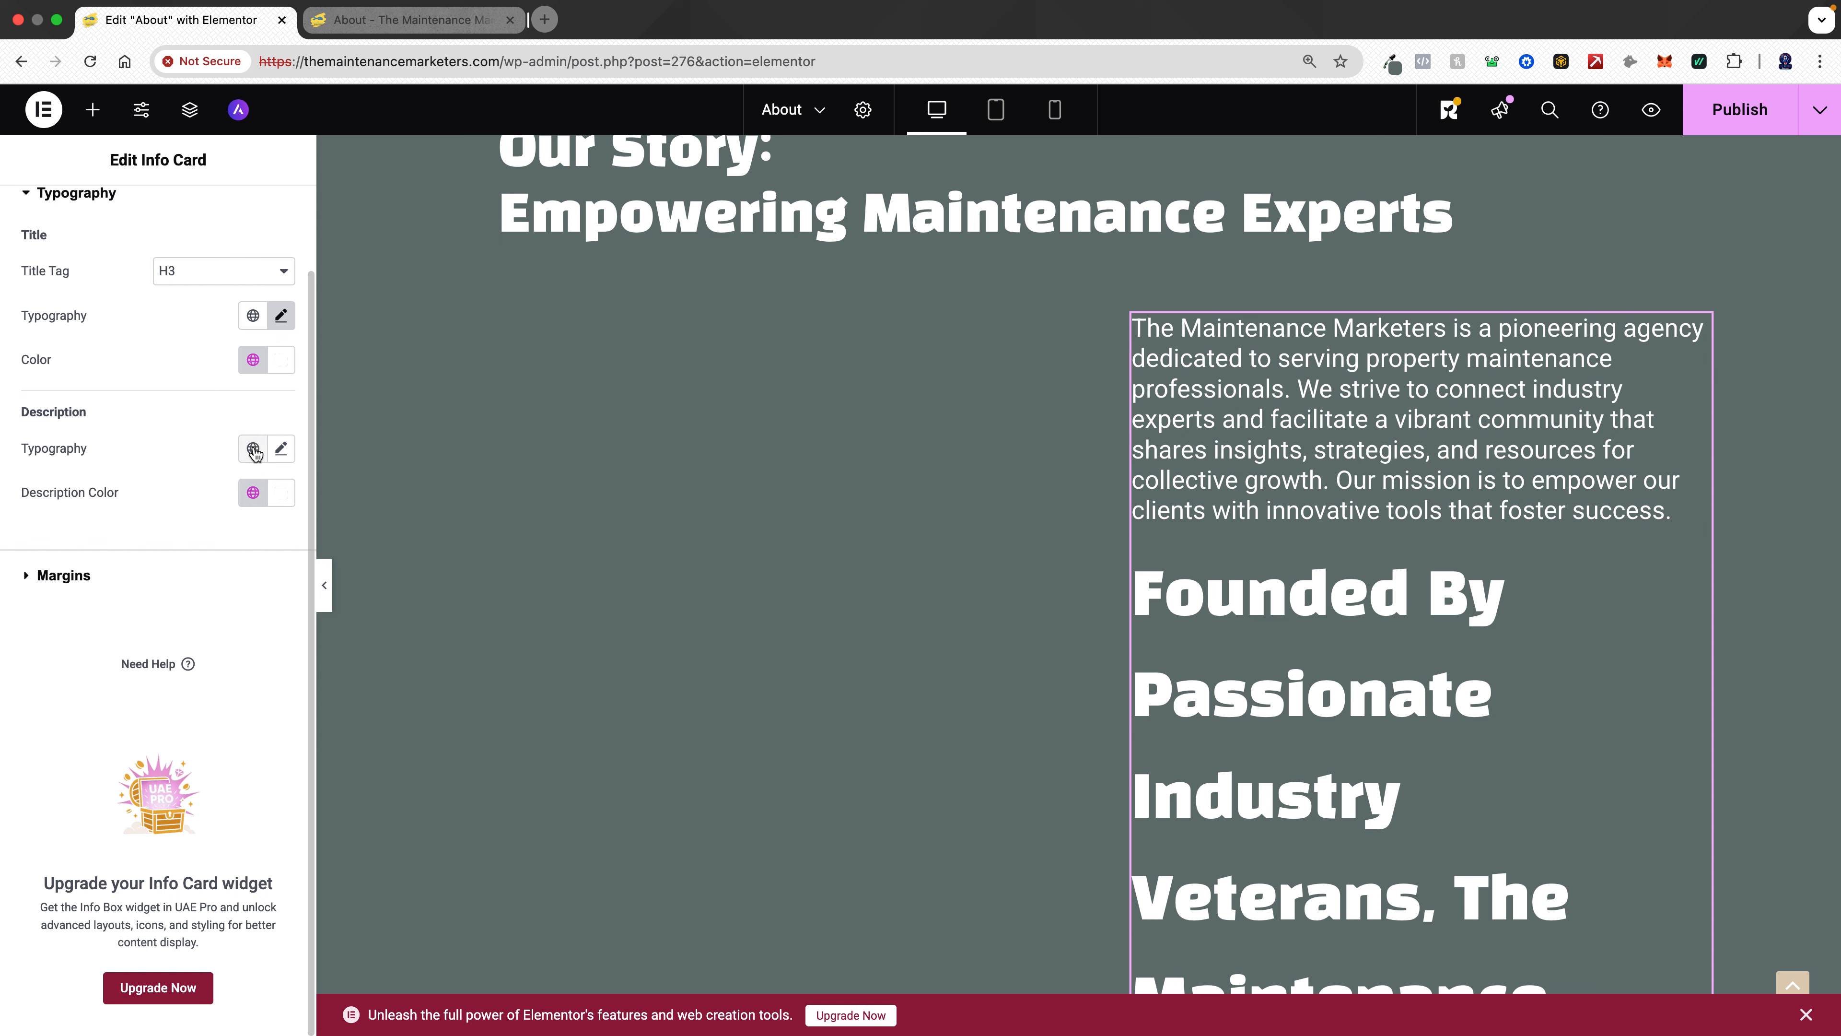
left_click(282, 449)
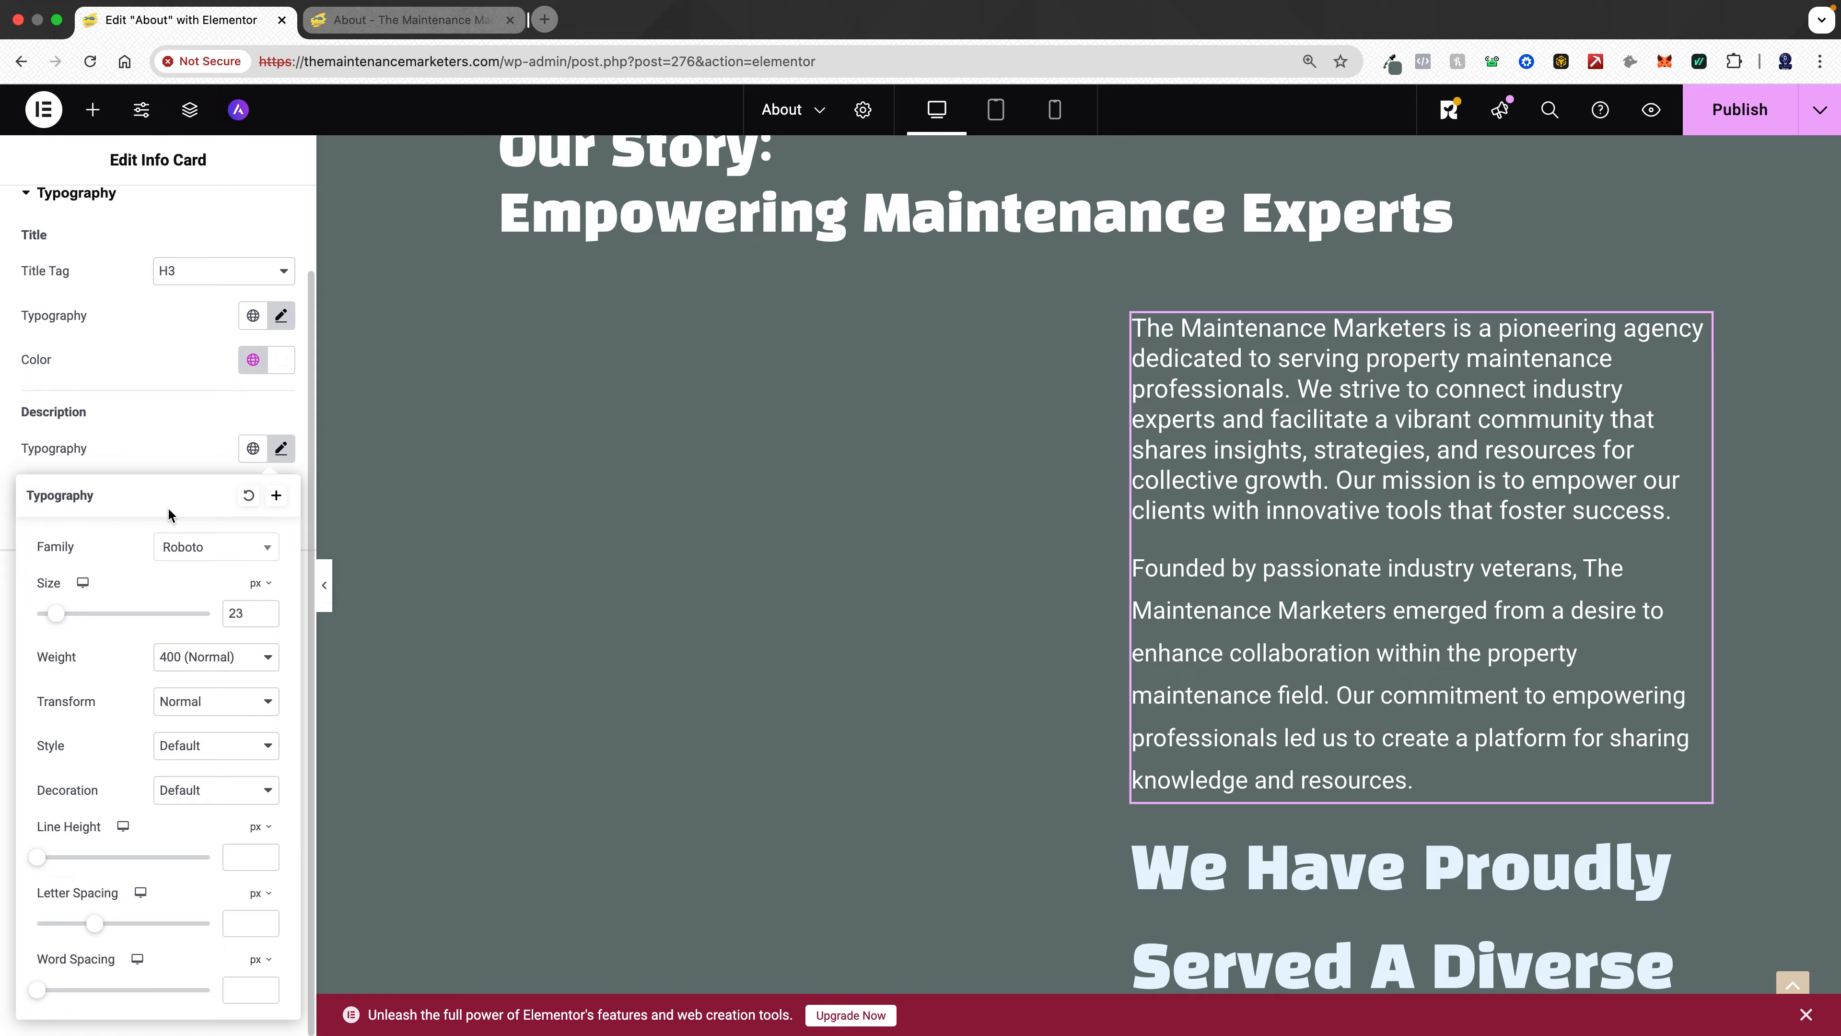
- Set the line height of the info card's description and title to 28 px
left_click_drag(50, 860, 80, 863)
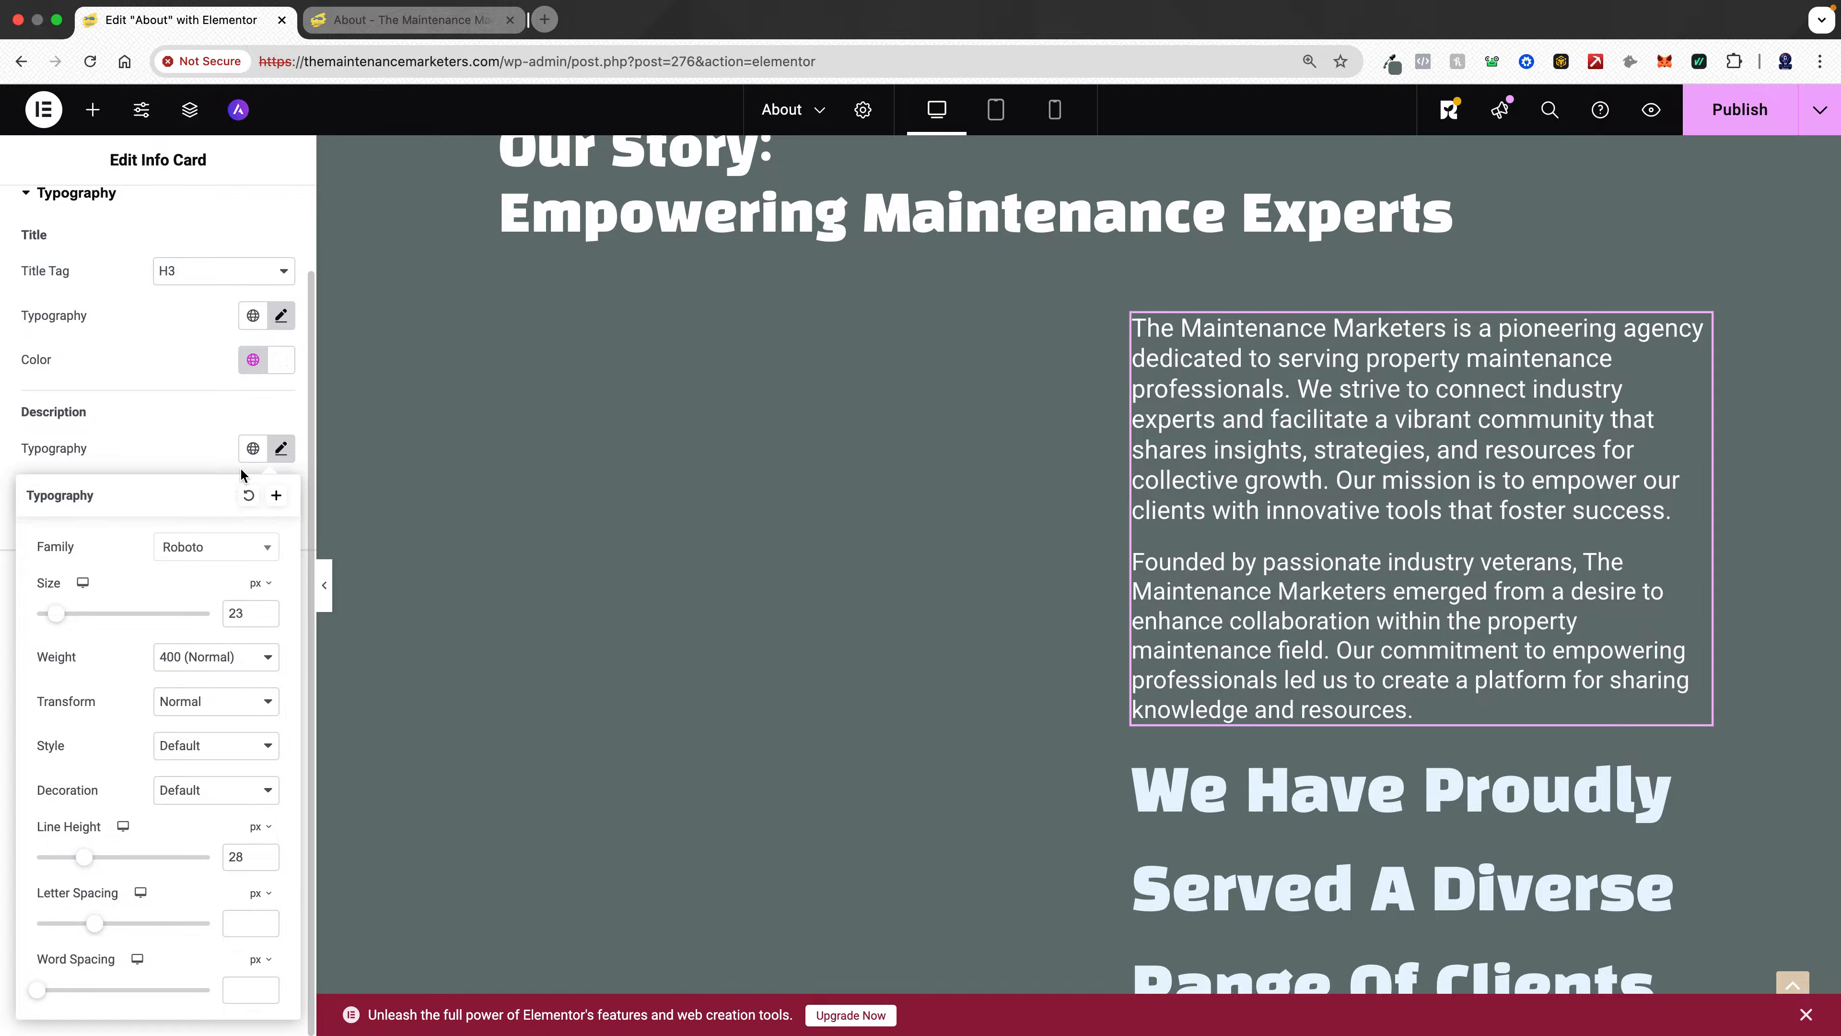
left_click(279, 448)
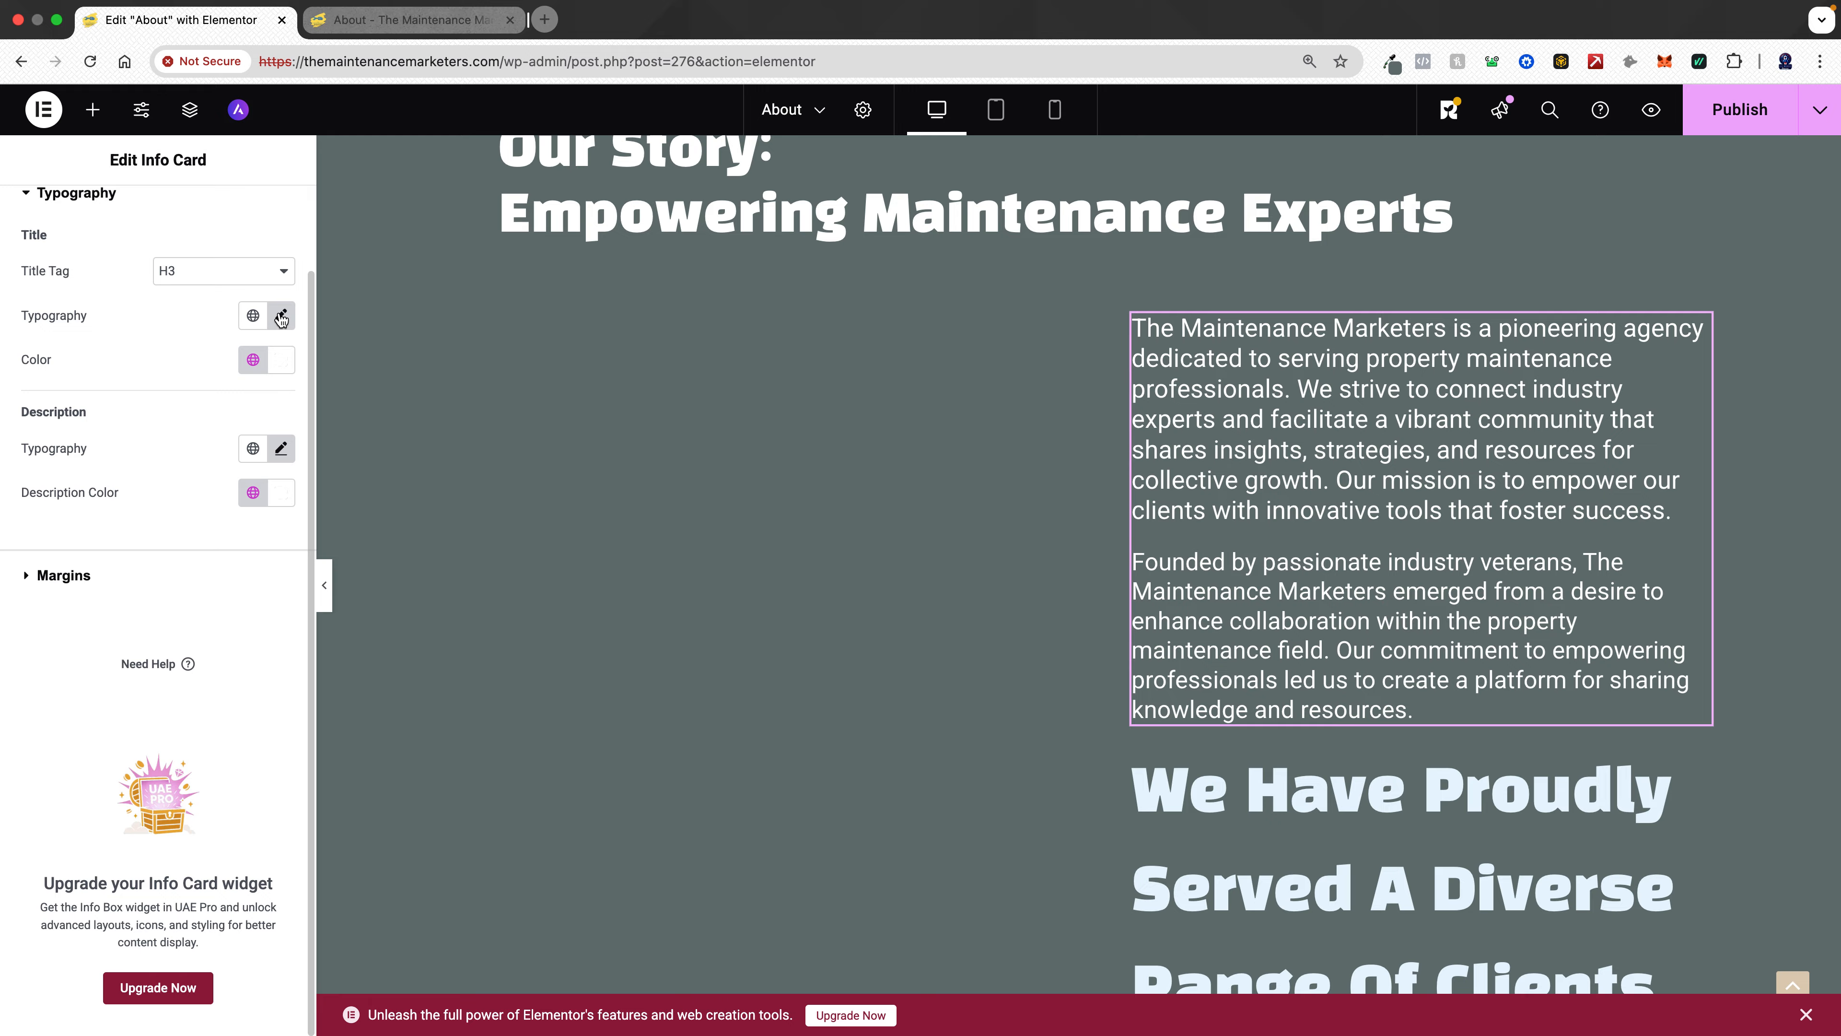
left_click(282, 316)
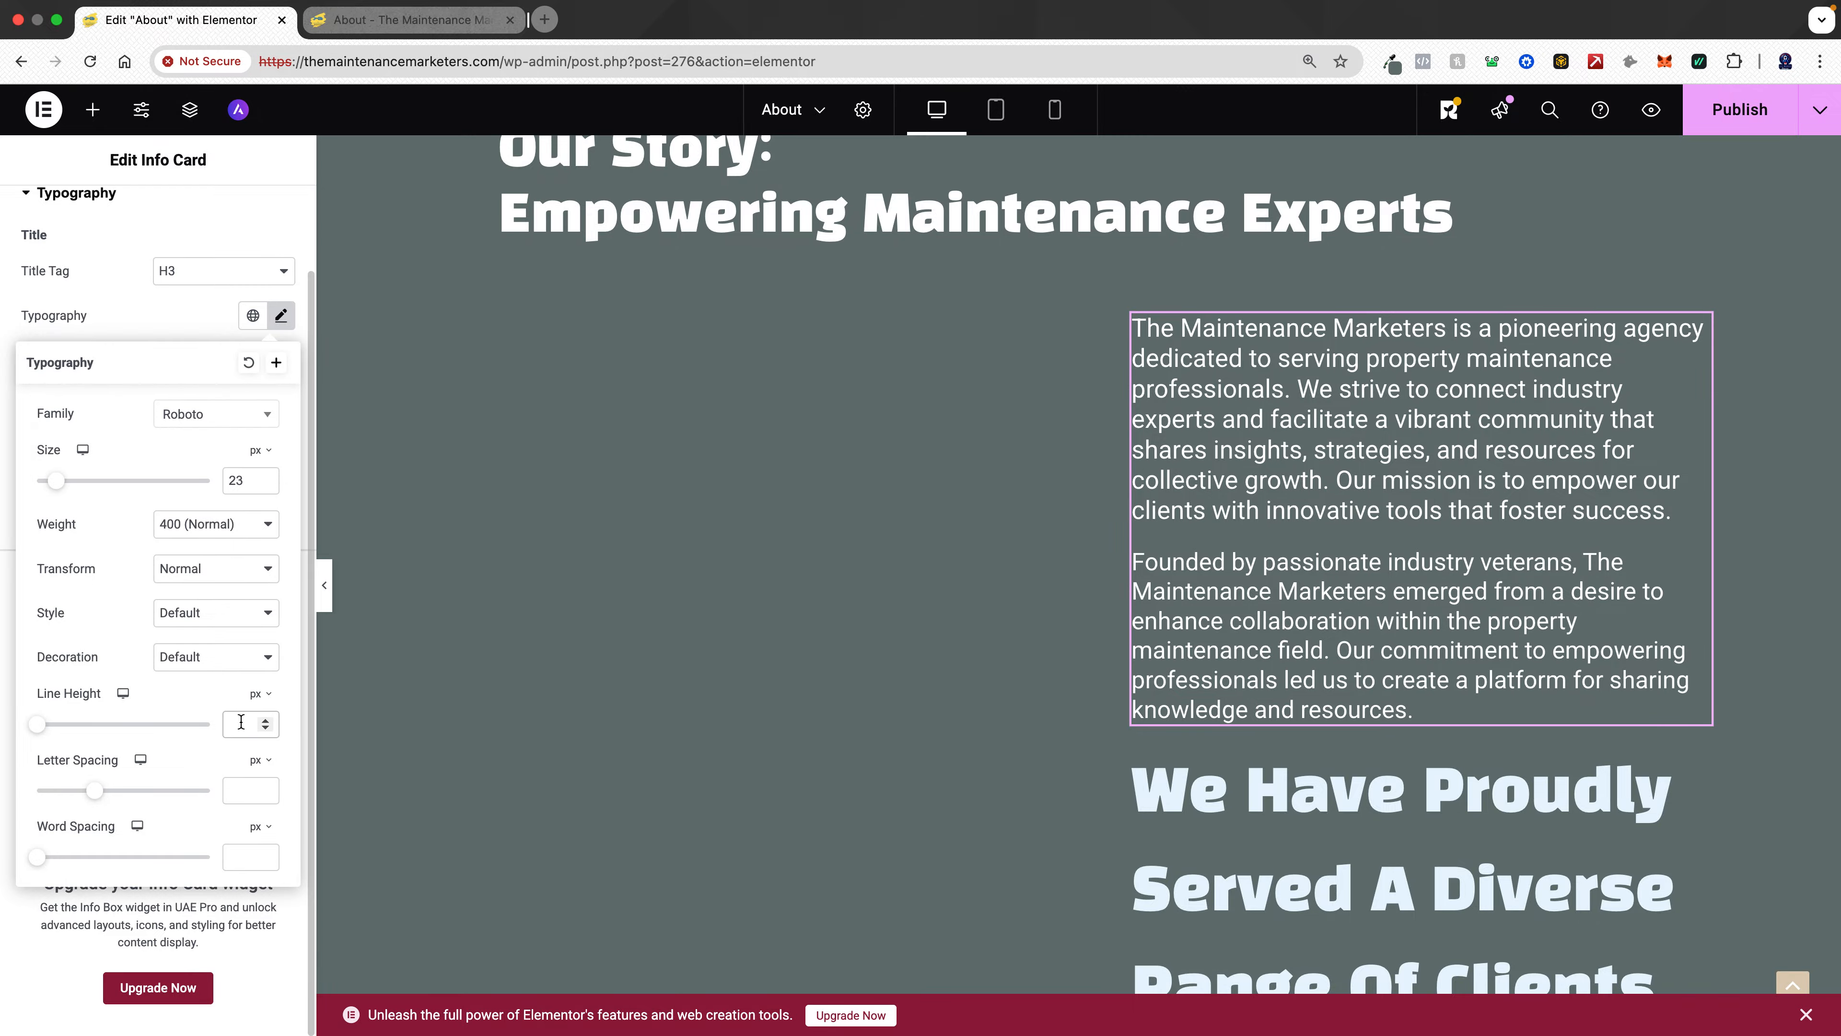
type("28")
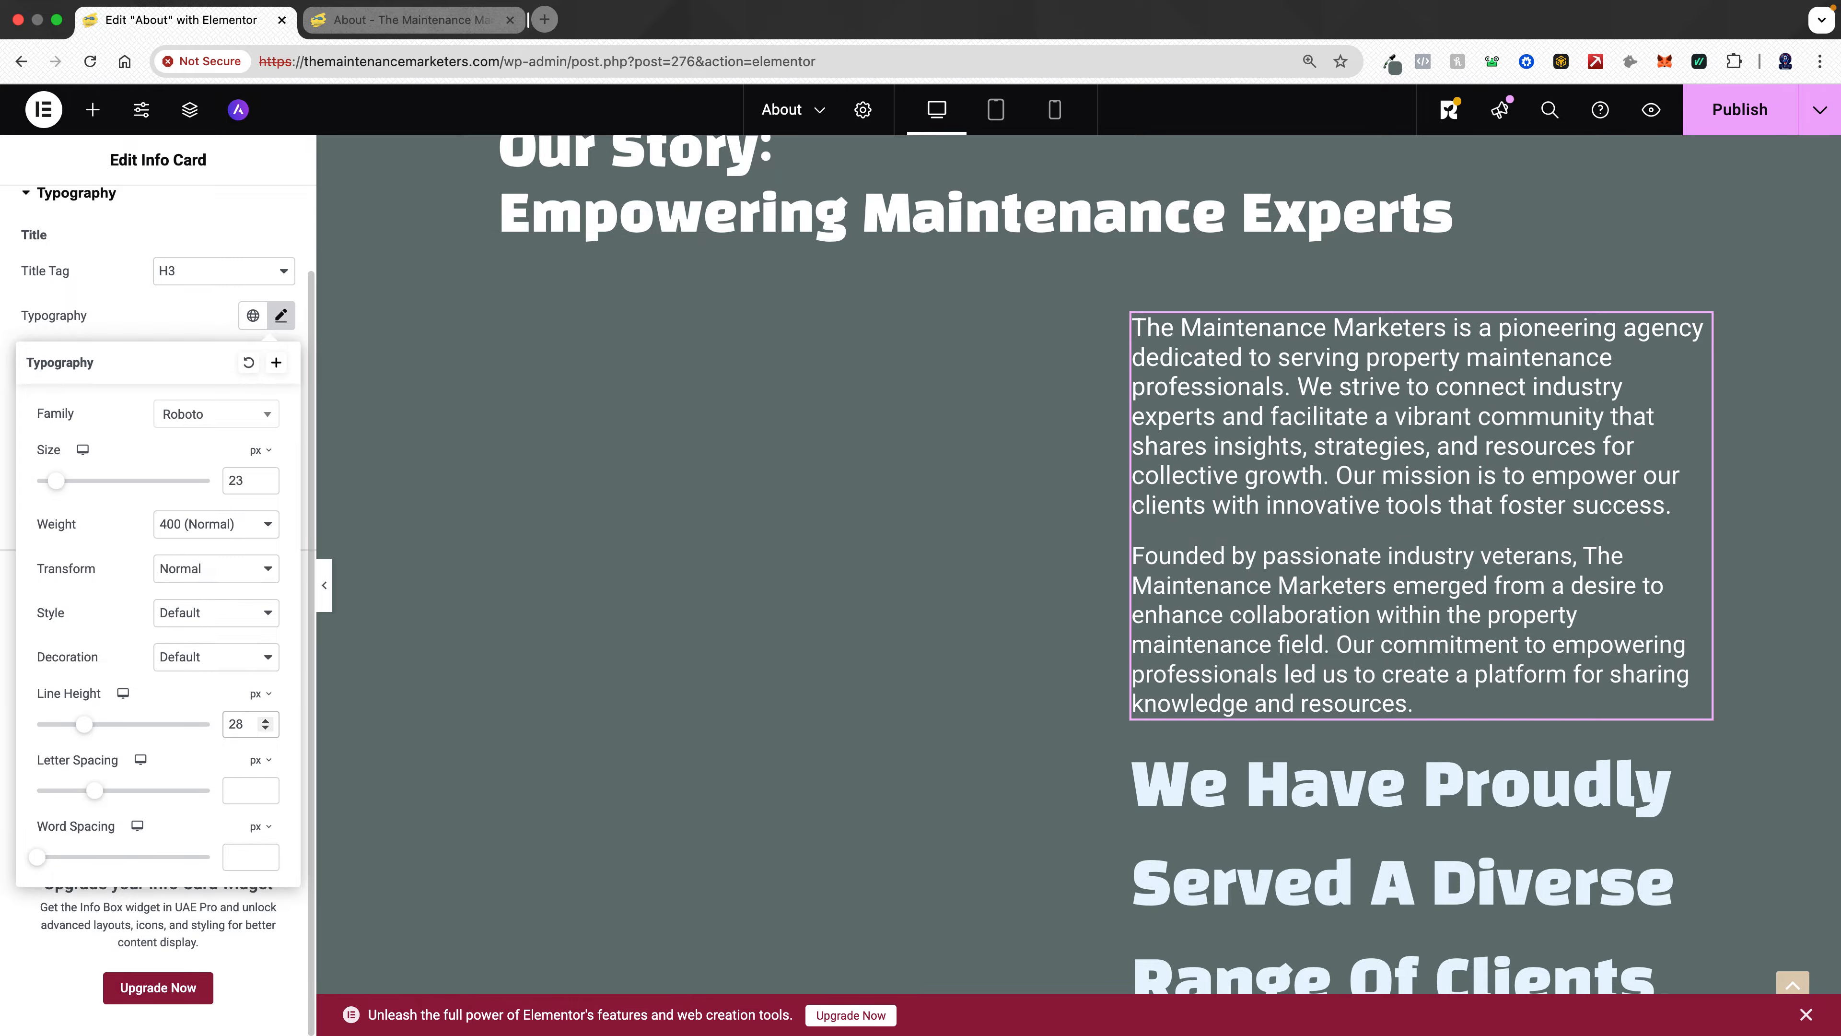
- Apply the Text global font to the "We have proudly served" heading below the info card
left_click(1566, 817)
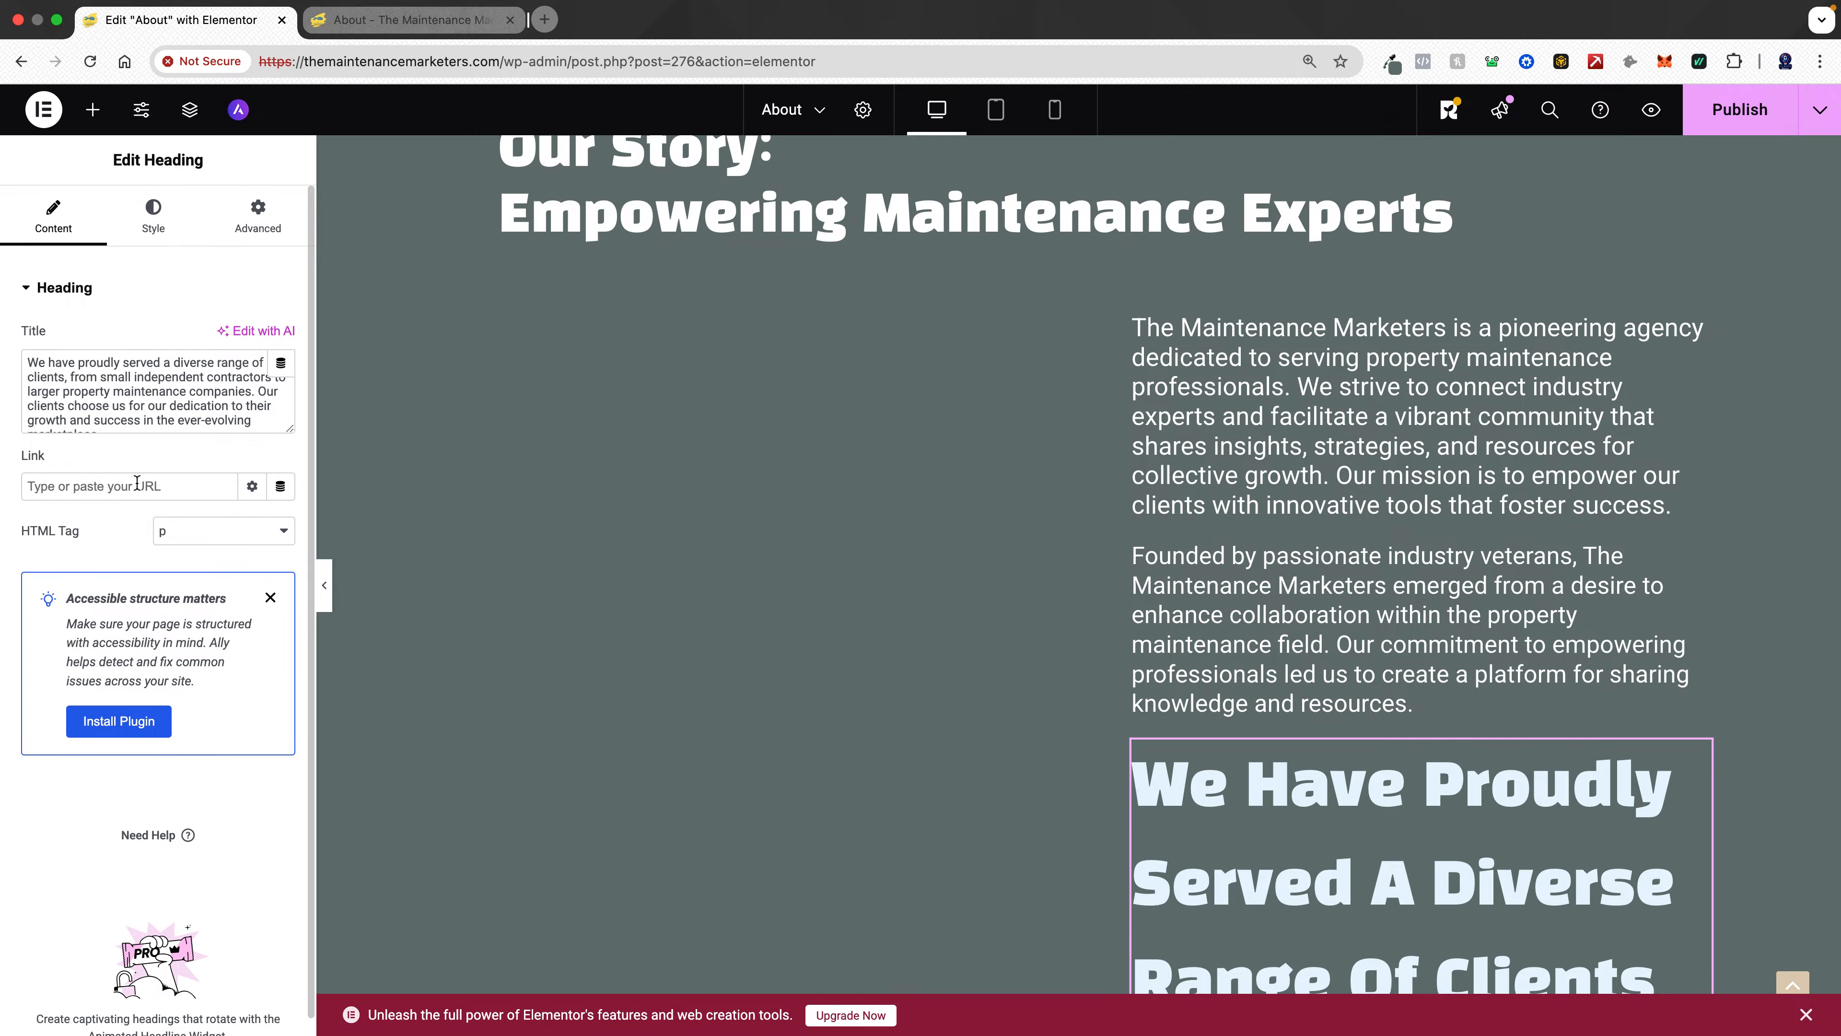
left_click(154, 215)
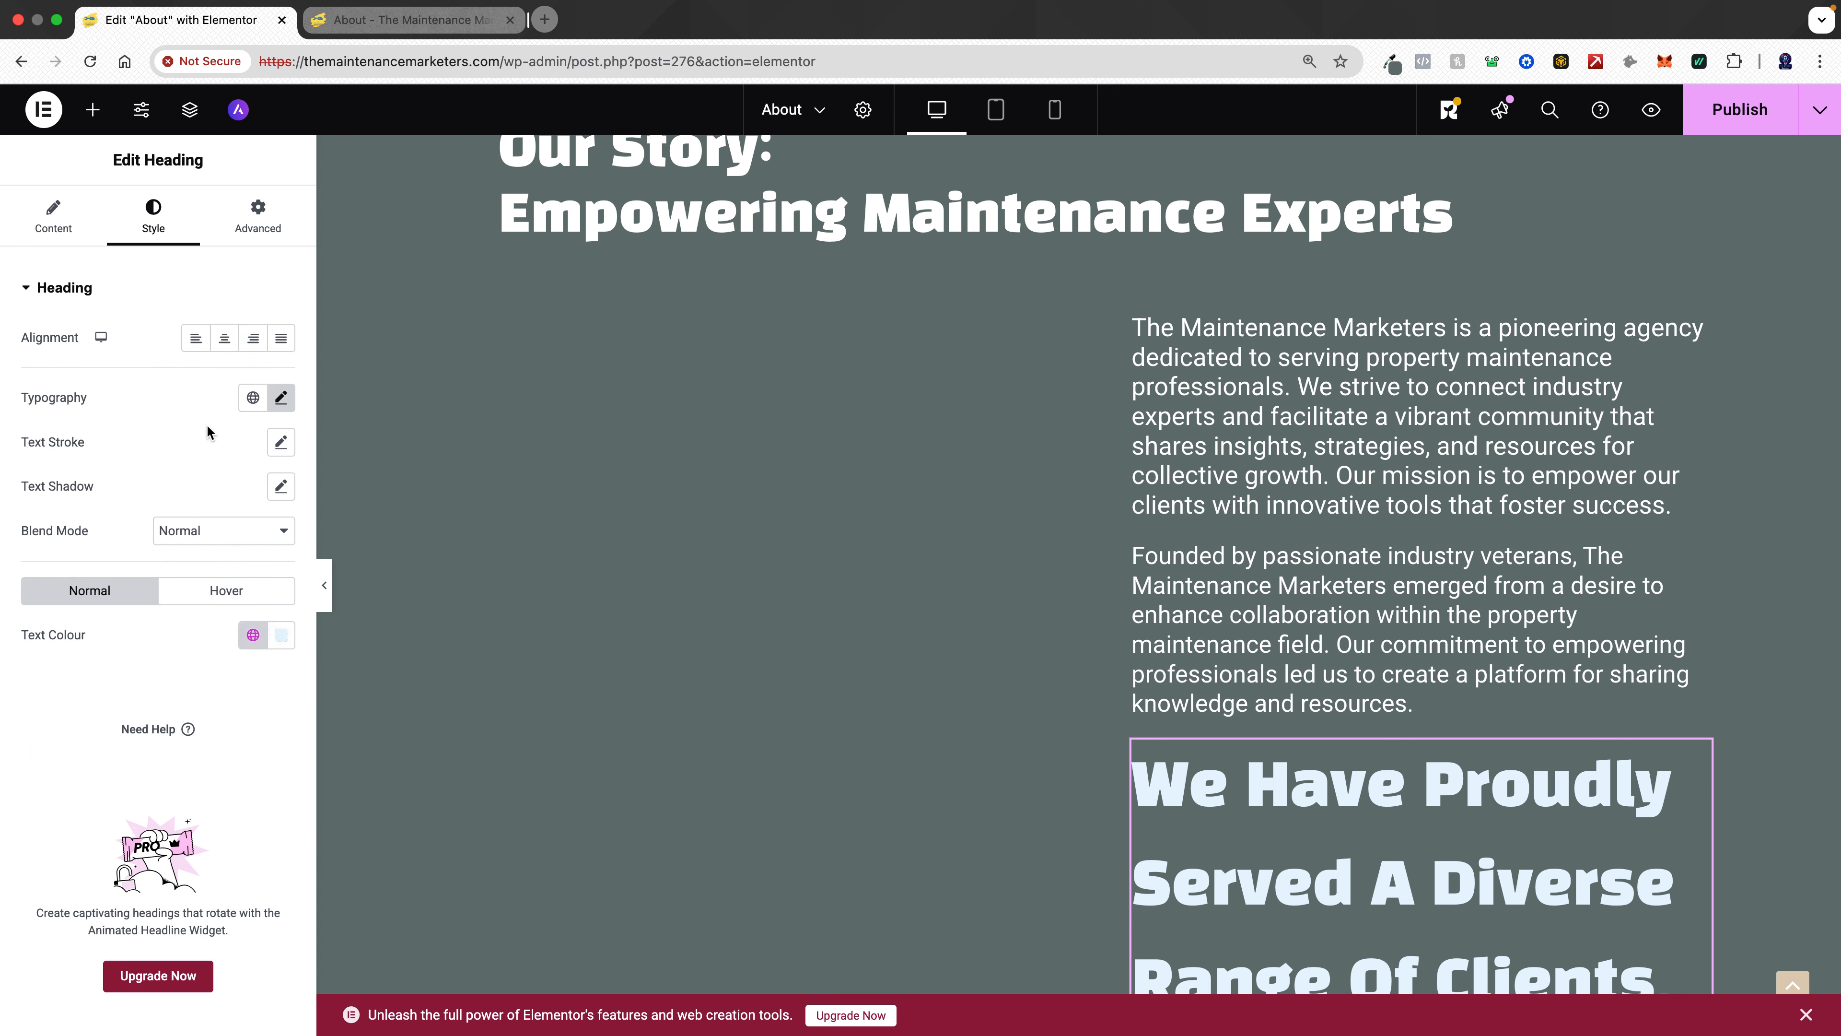
left_click(253, 401)
left_click(134, 600)
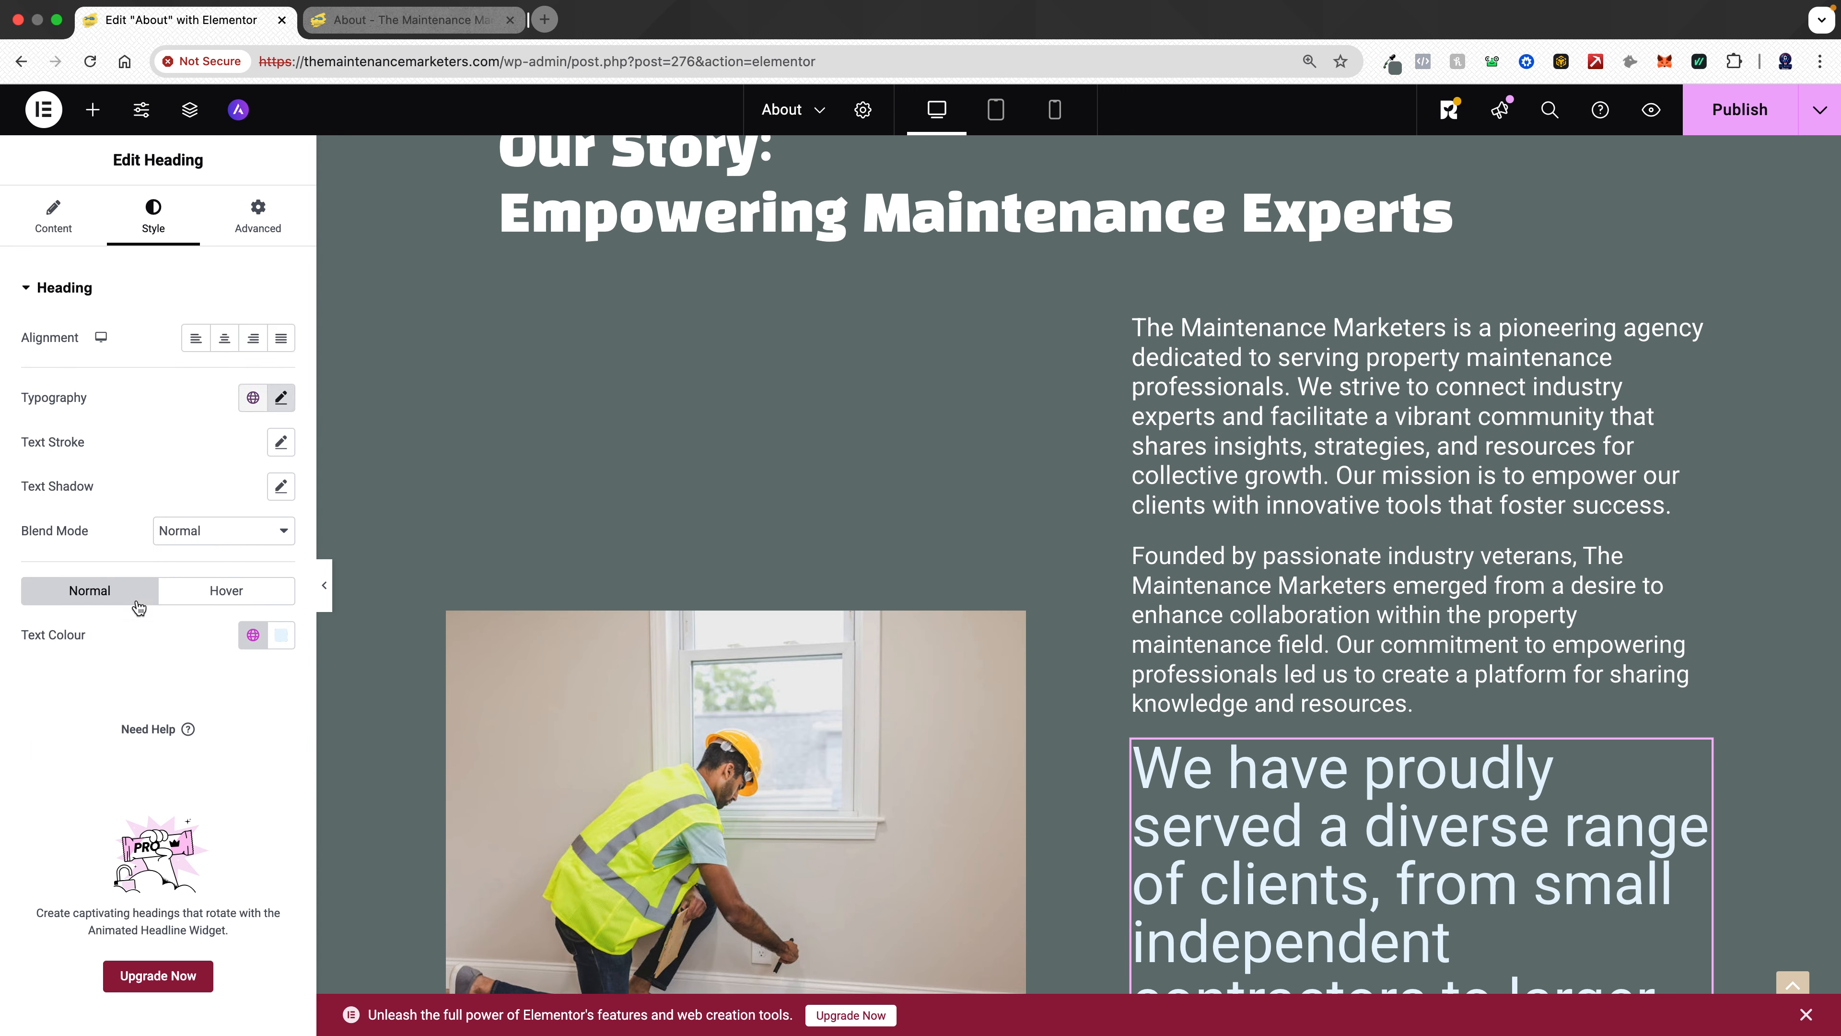
- Set the heading's font size to 22 px in its custom typography settings
left_click(280, 398)
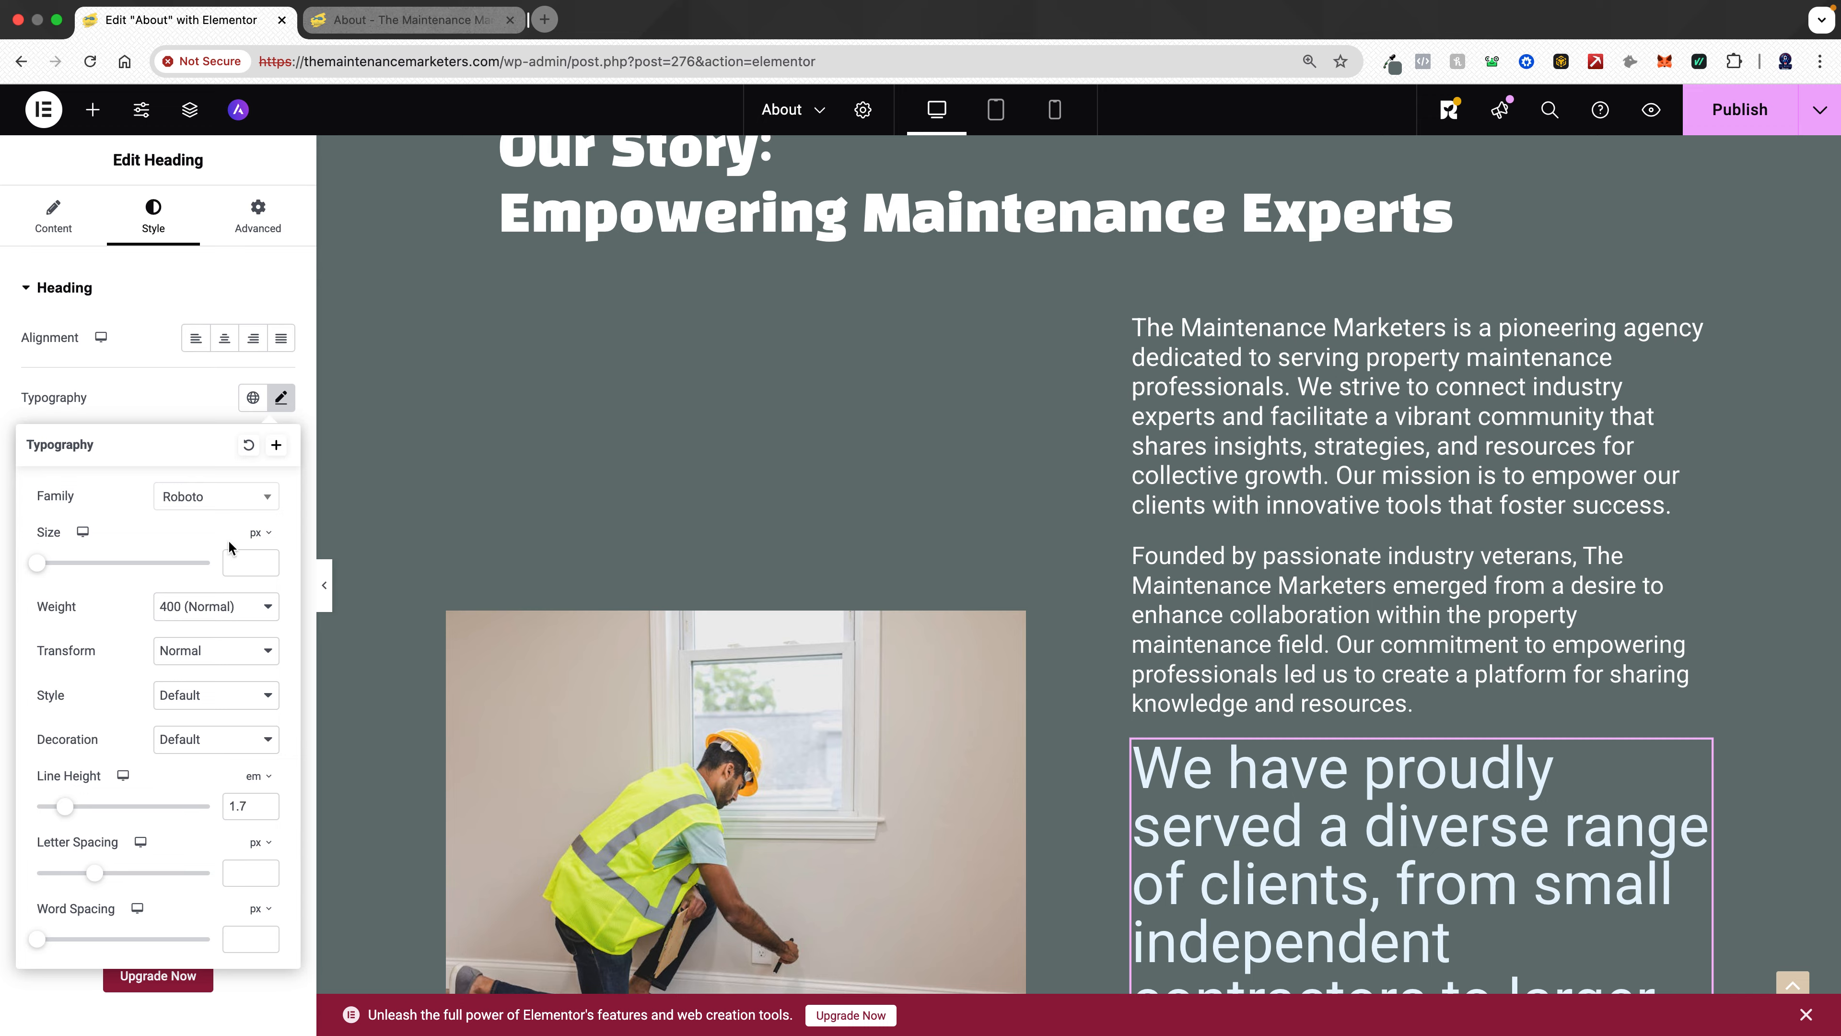
left_click(259, 401)
left_click(118, 617)
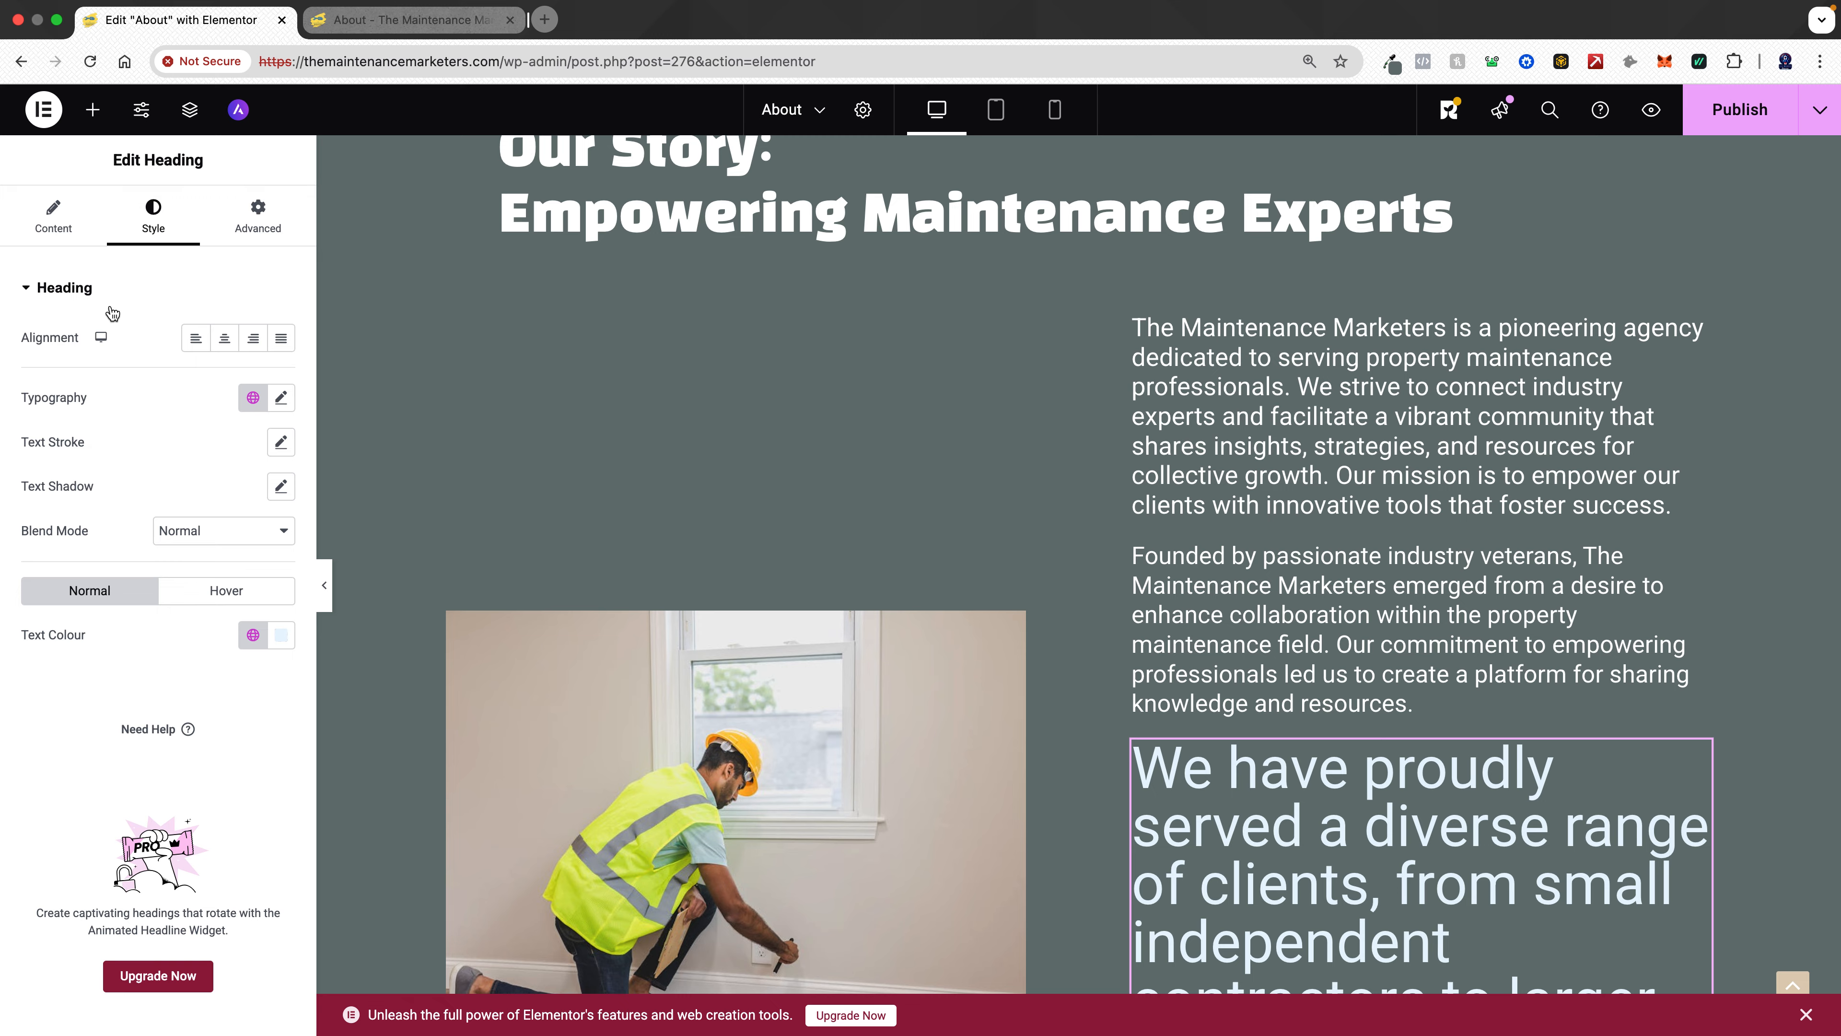
scroll(1245, 574, "down", 10)
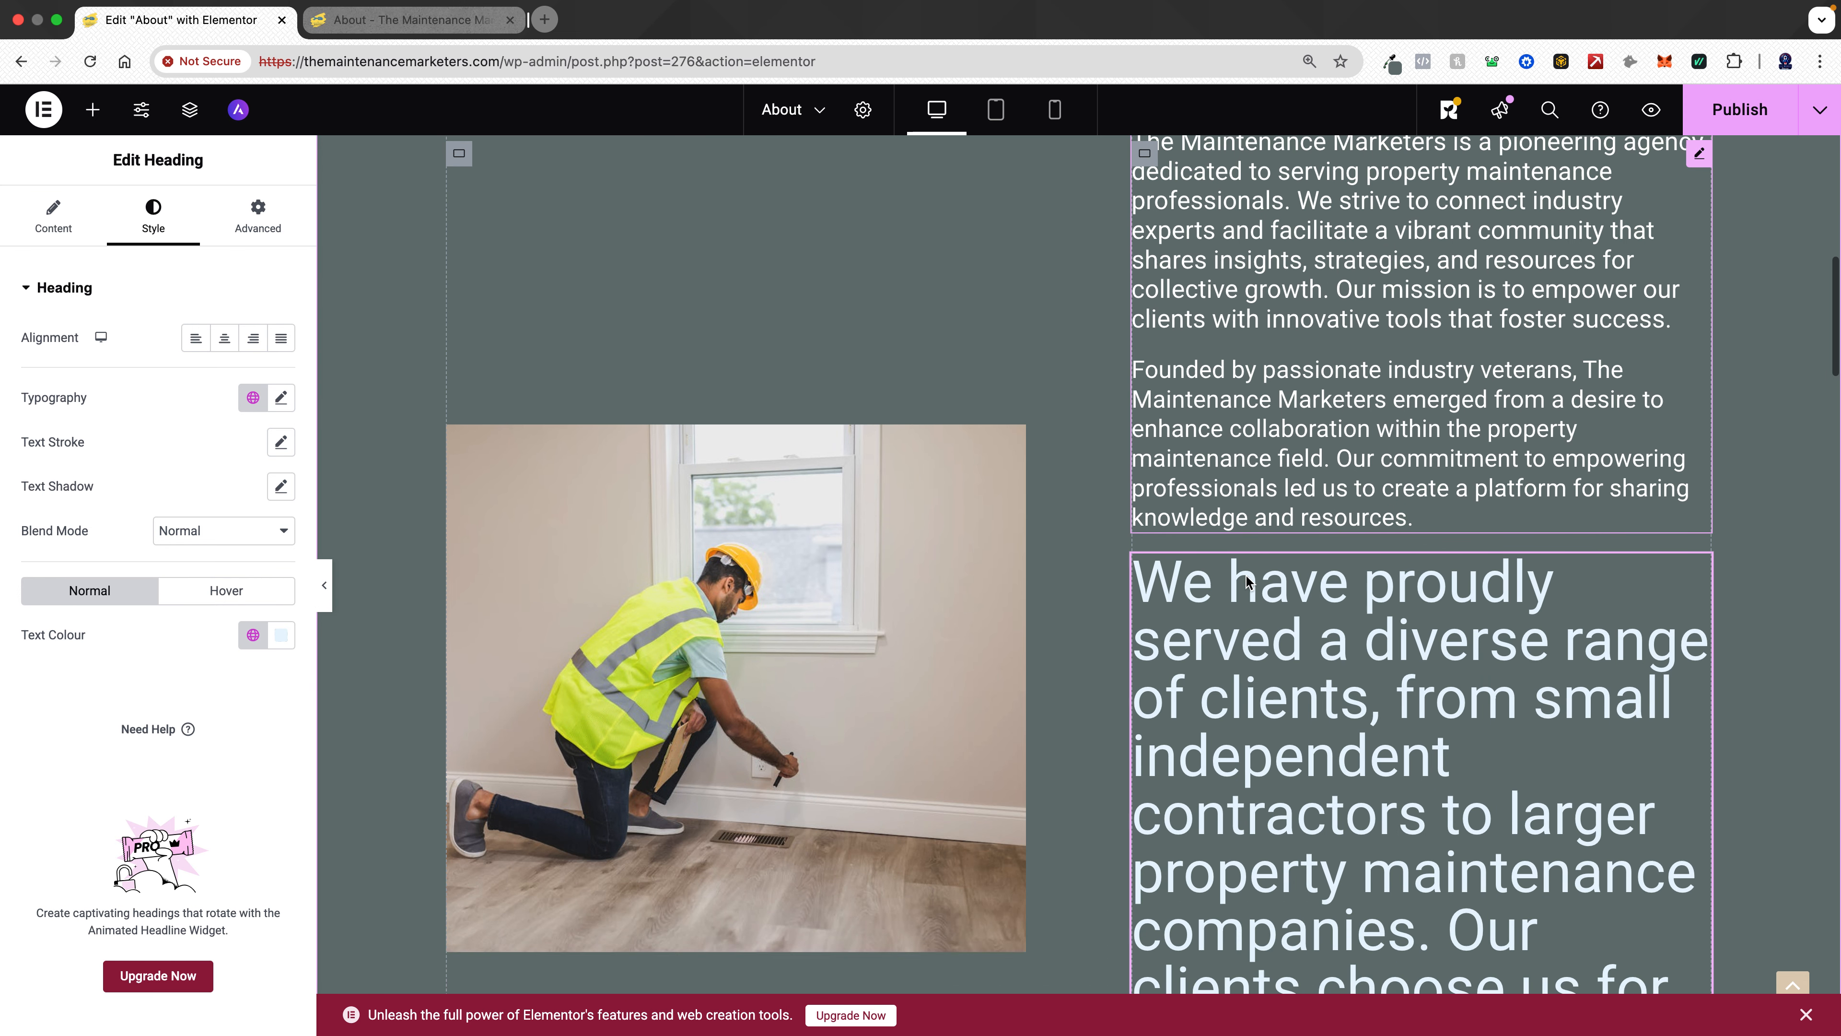
scroll(1245, 574, "up", 6)
scroll(1245, 574, "up", 5)
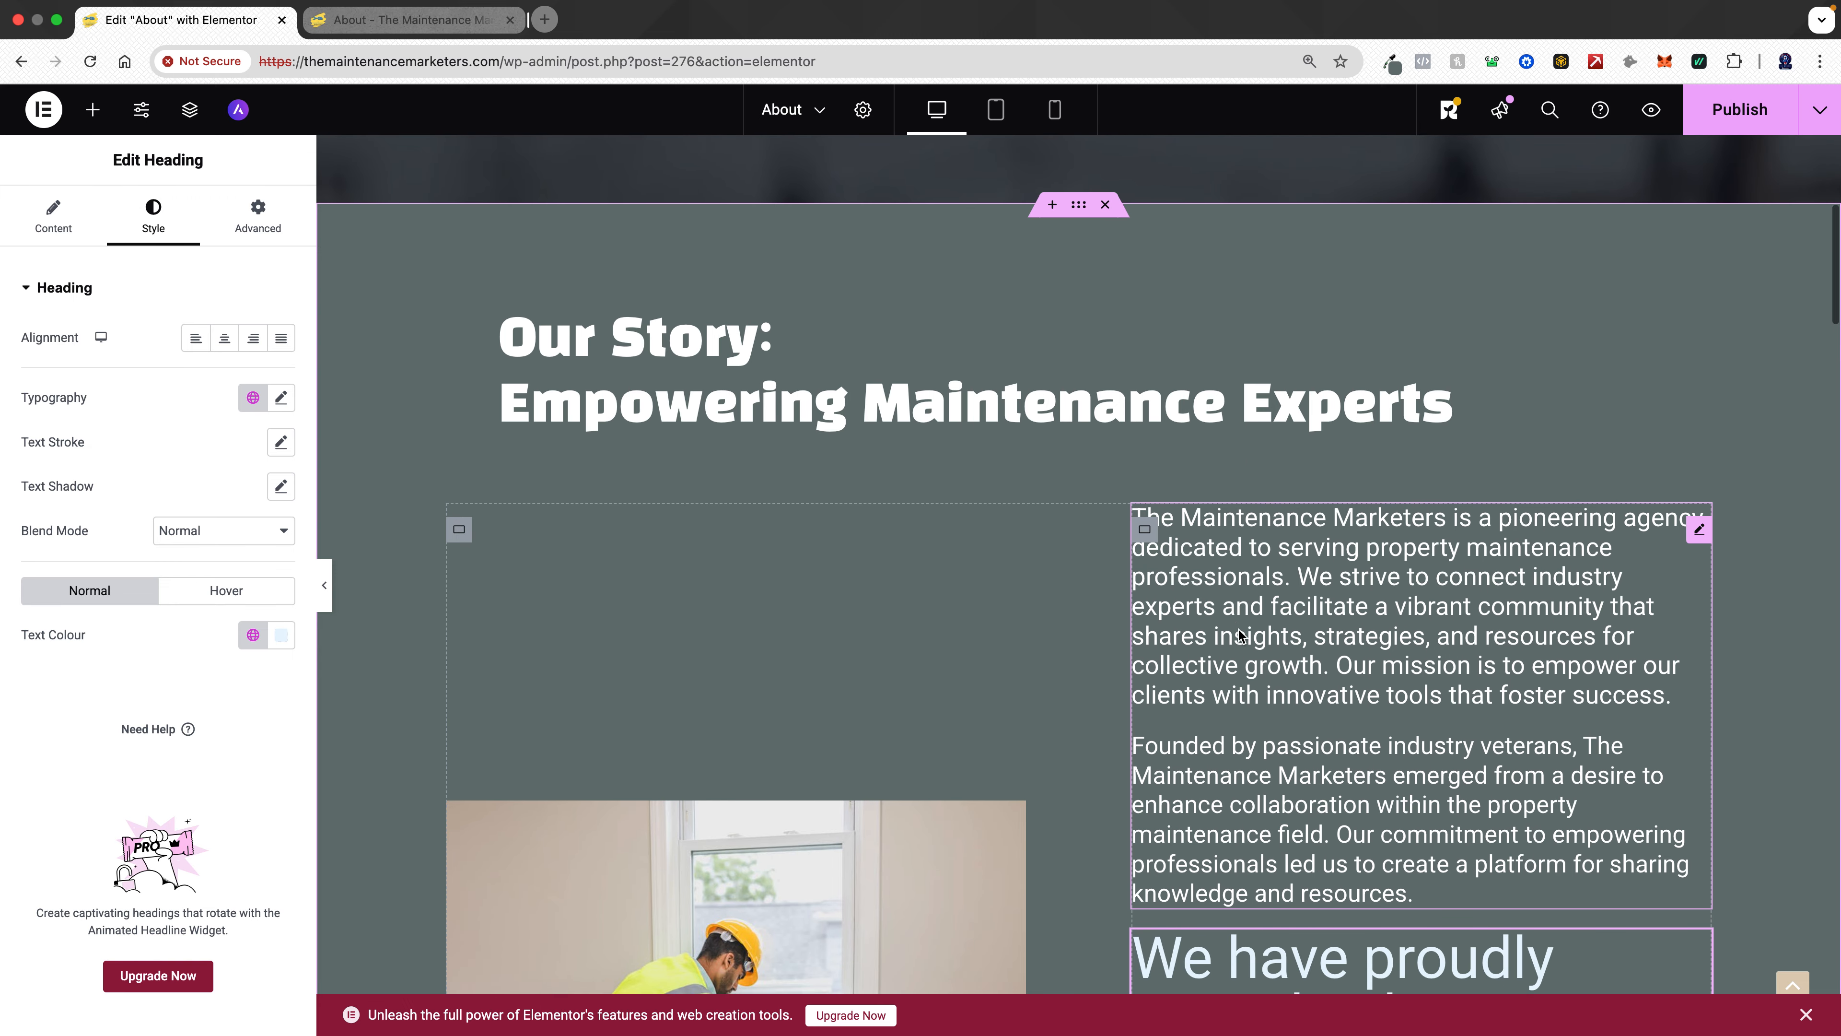
scroll(1239, 635, "down", 5)
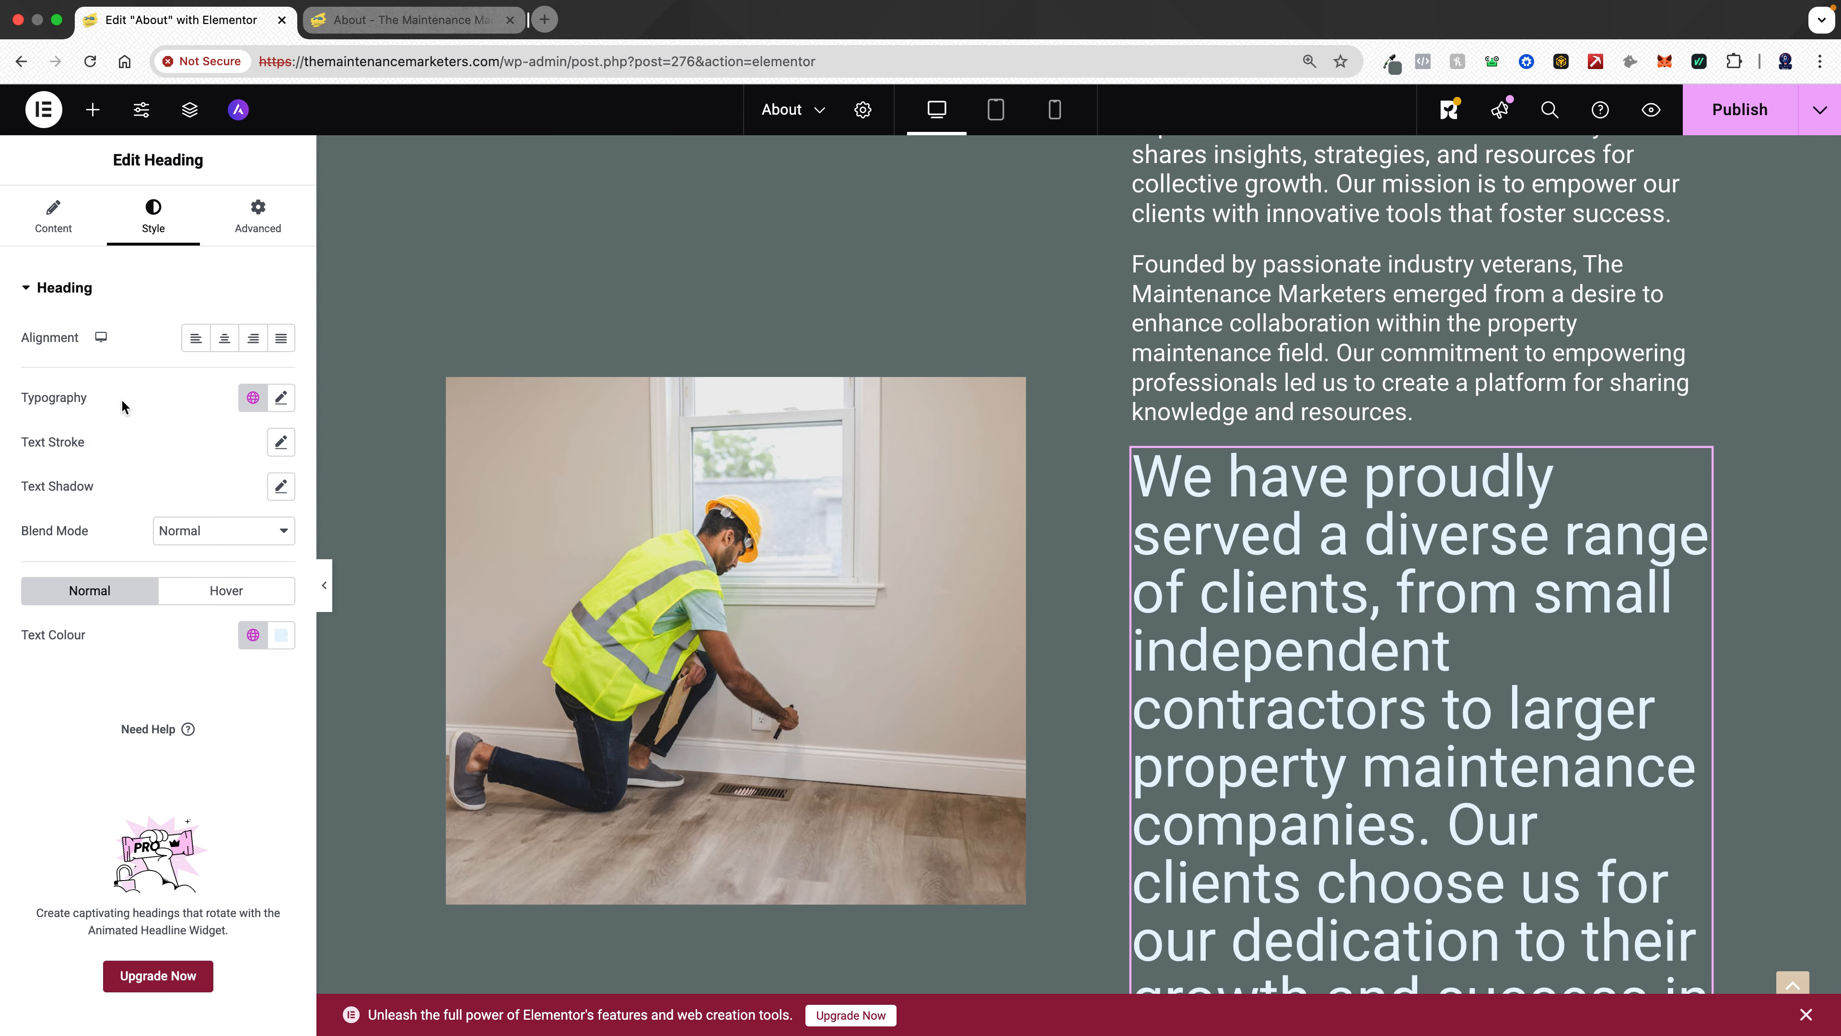
left_click(252, 397)
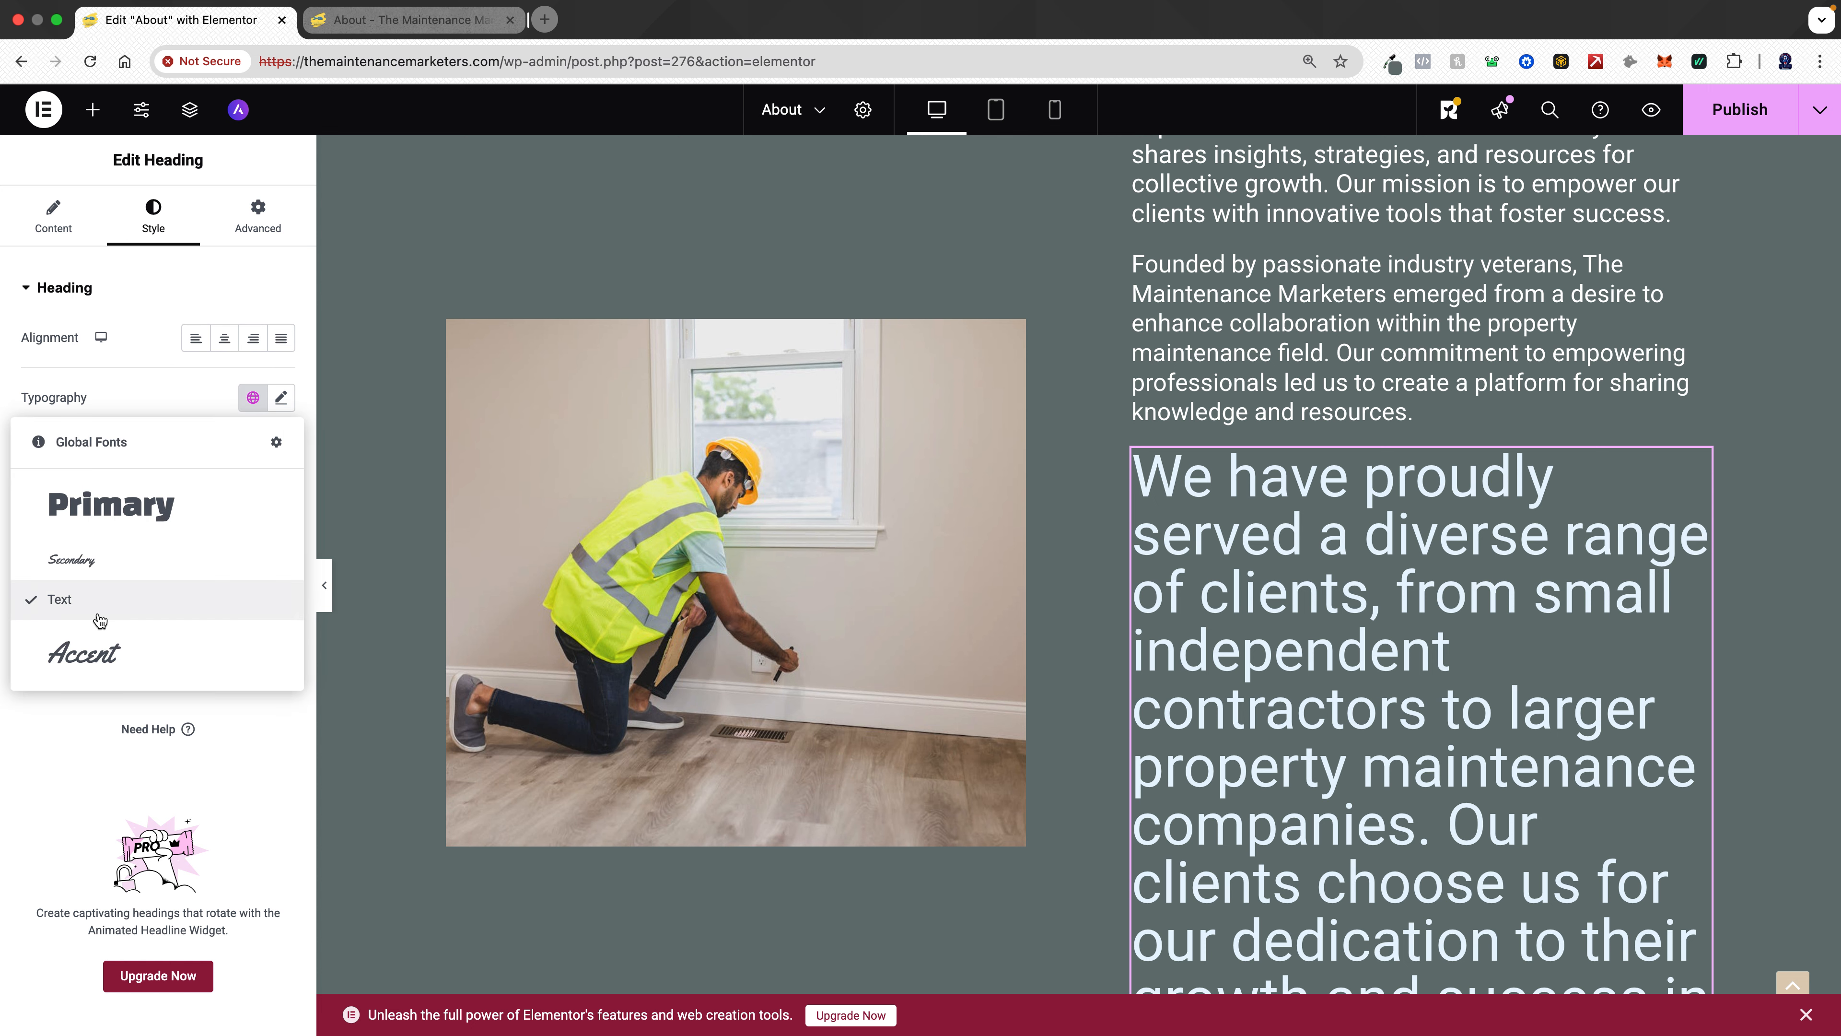
left_click(280, 398)
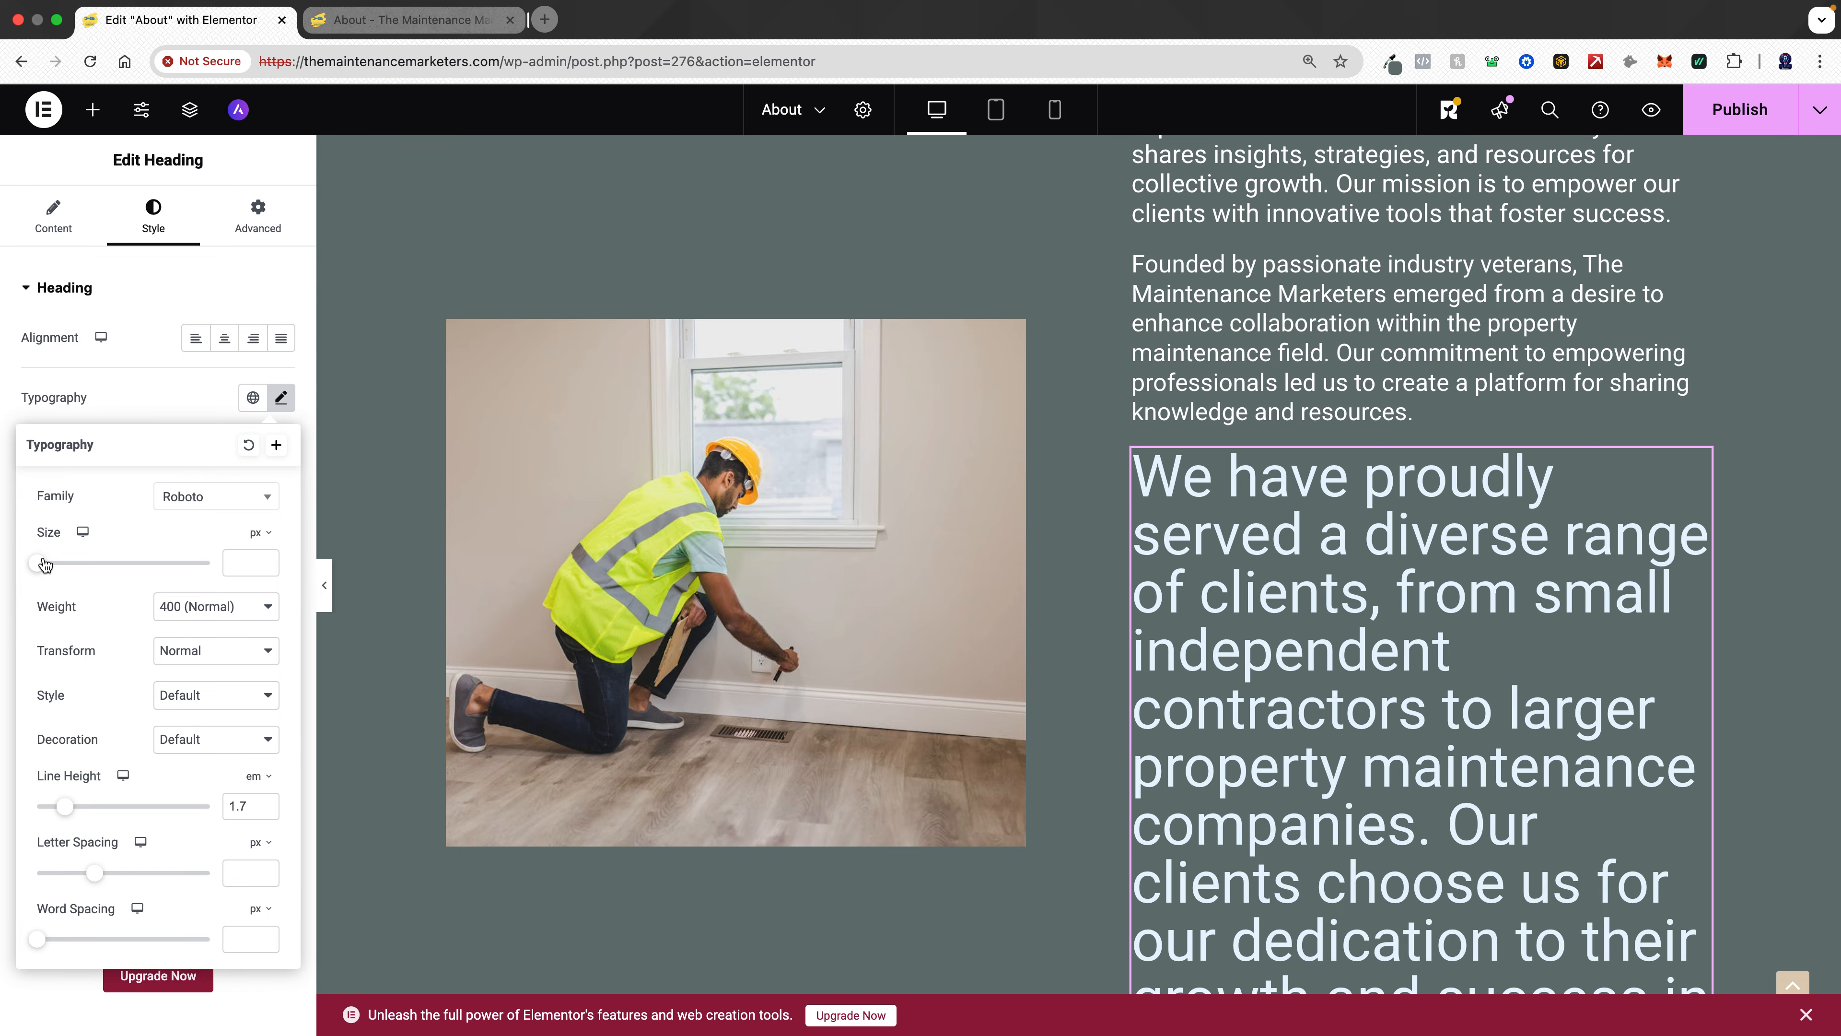
left_click(250, 565)
type("22")
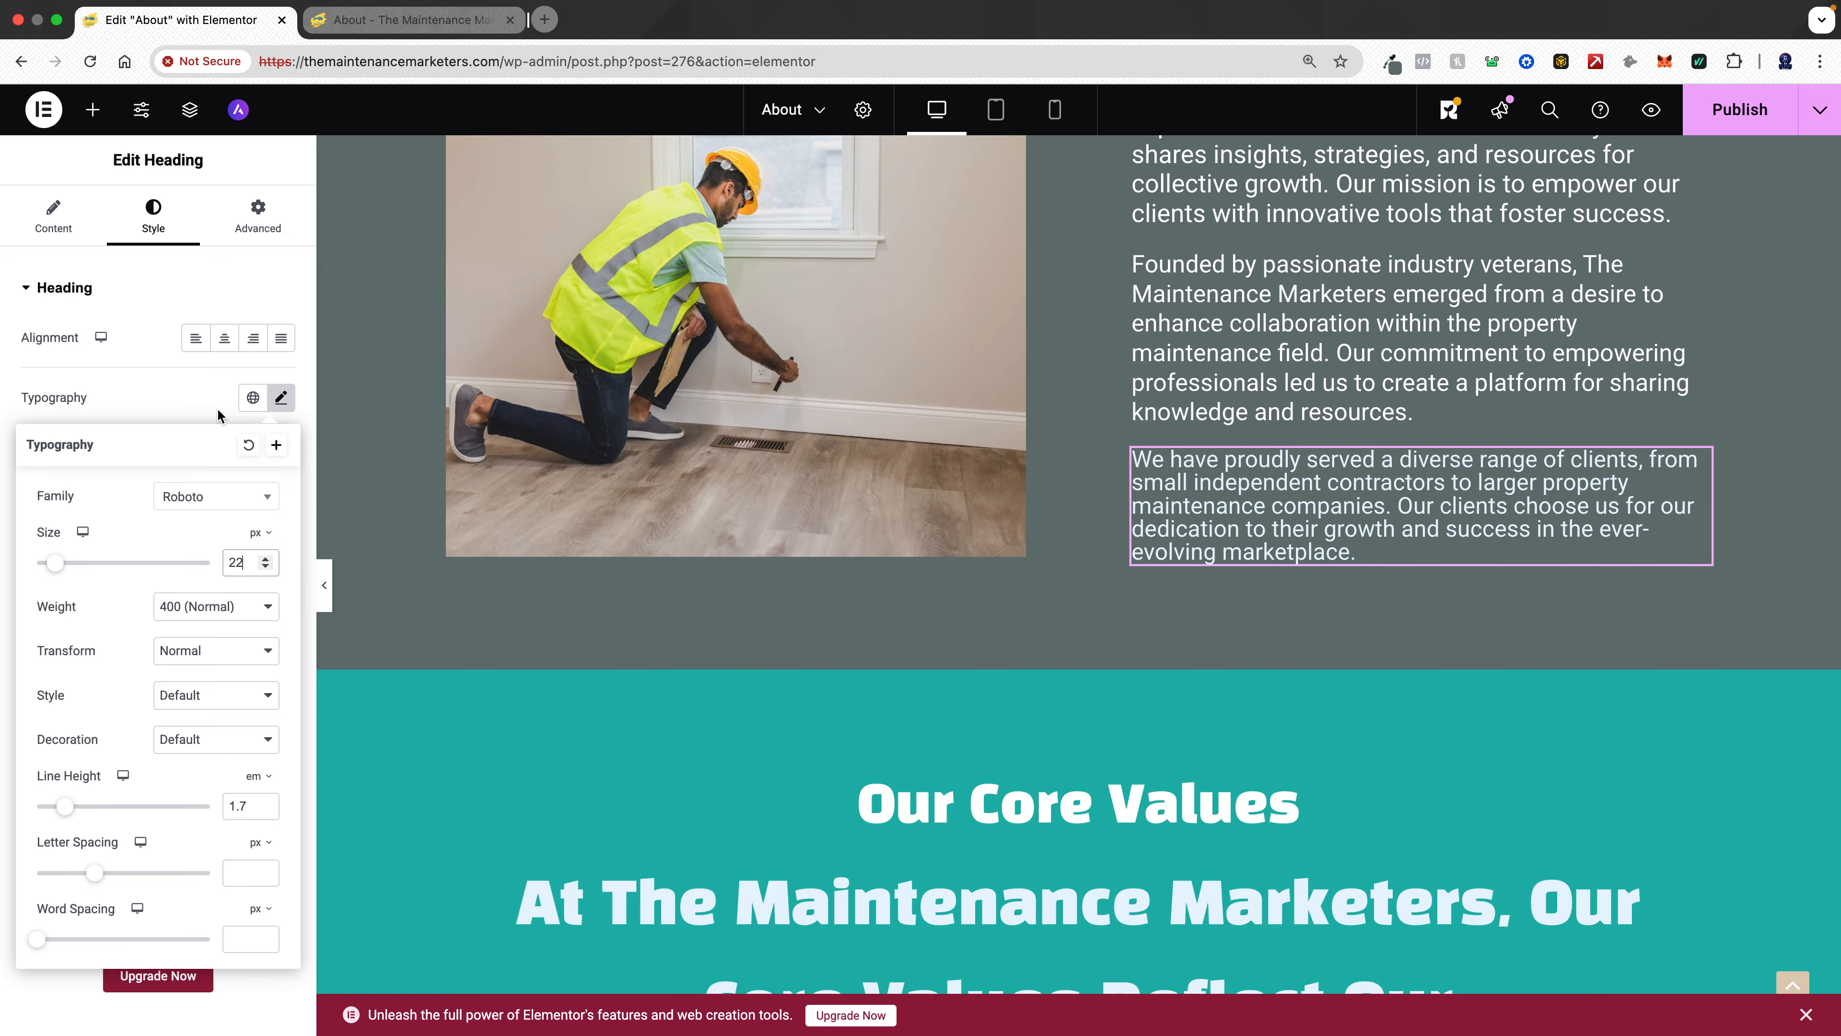
- Check the info card description's typography settings for size and line height
left_click(1278, 339)
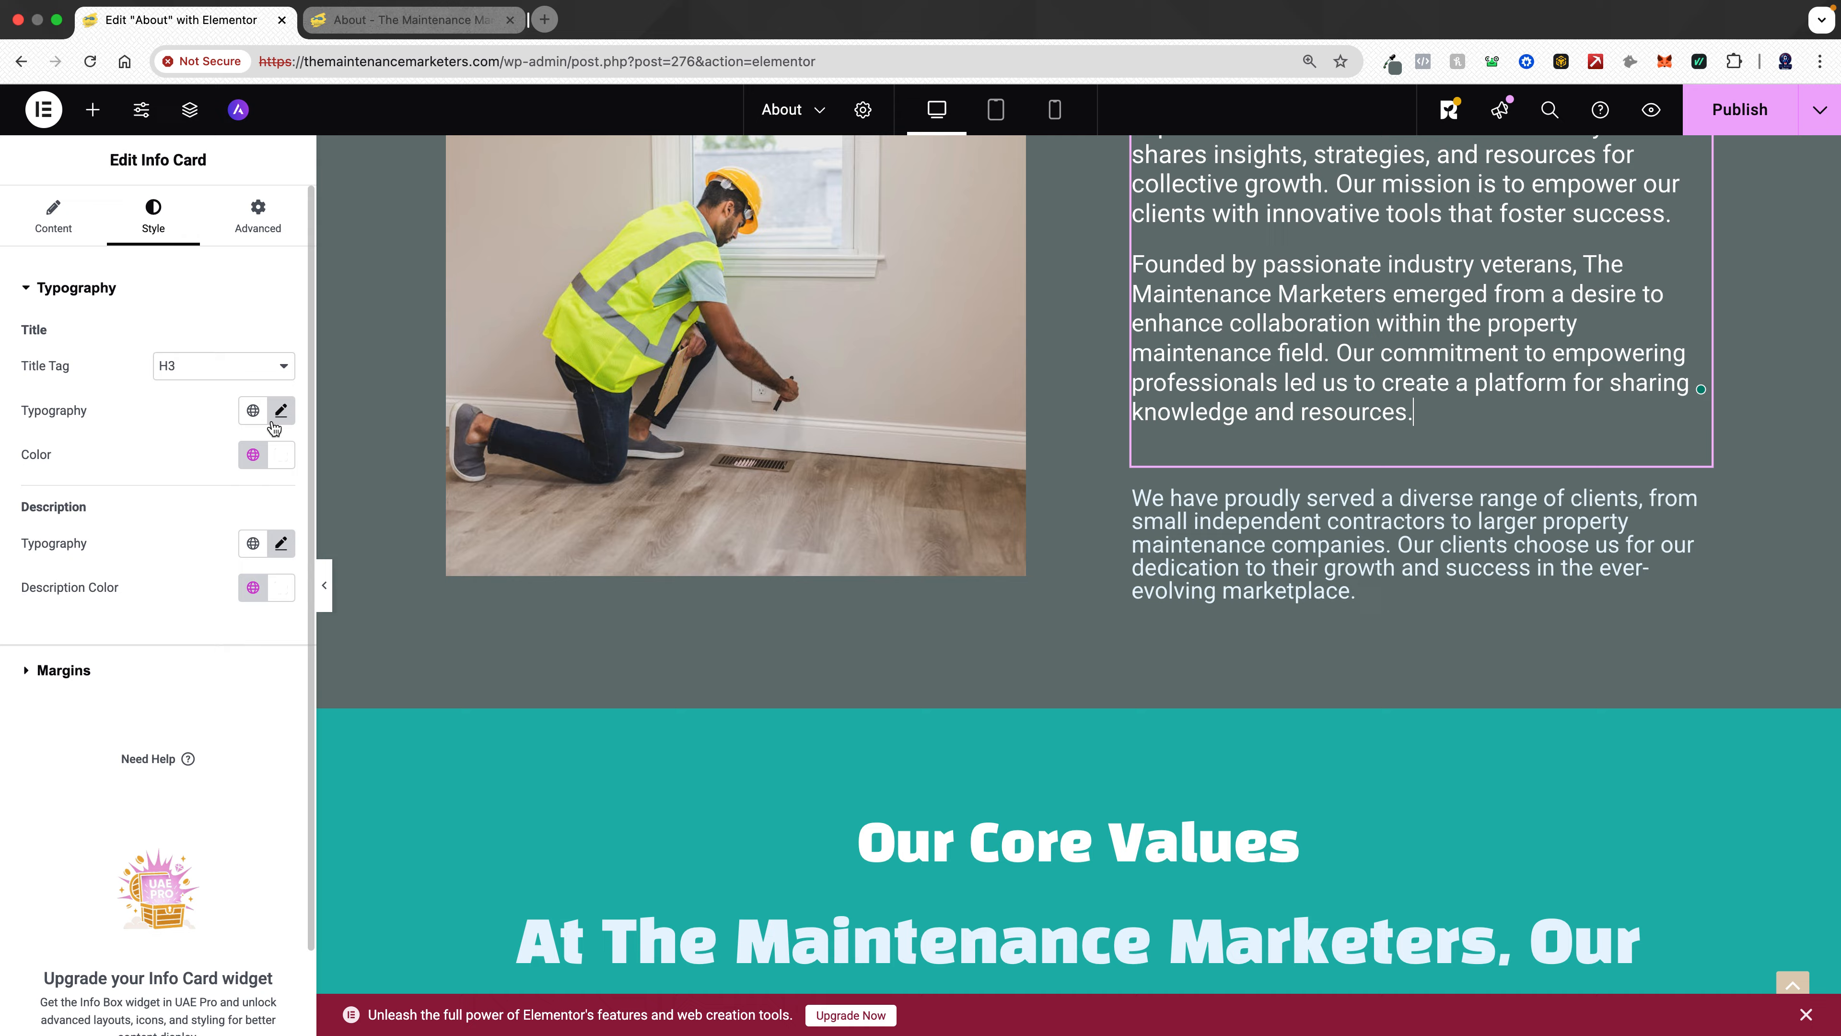
left_click(281, 543)
left_click(282, 544)
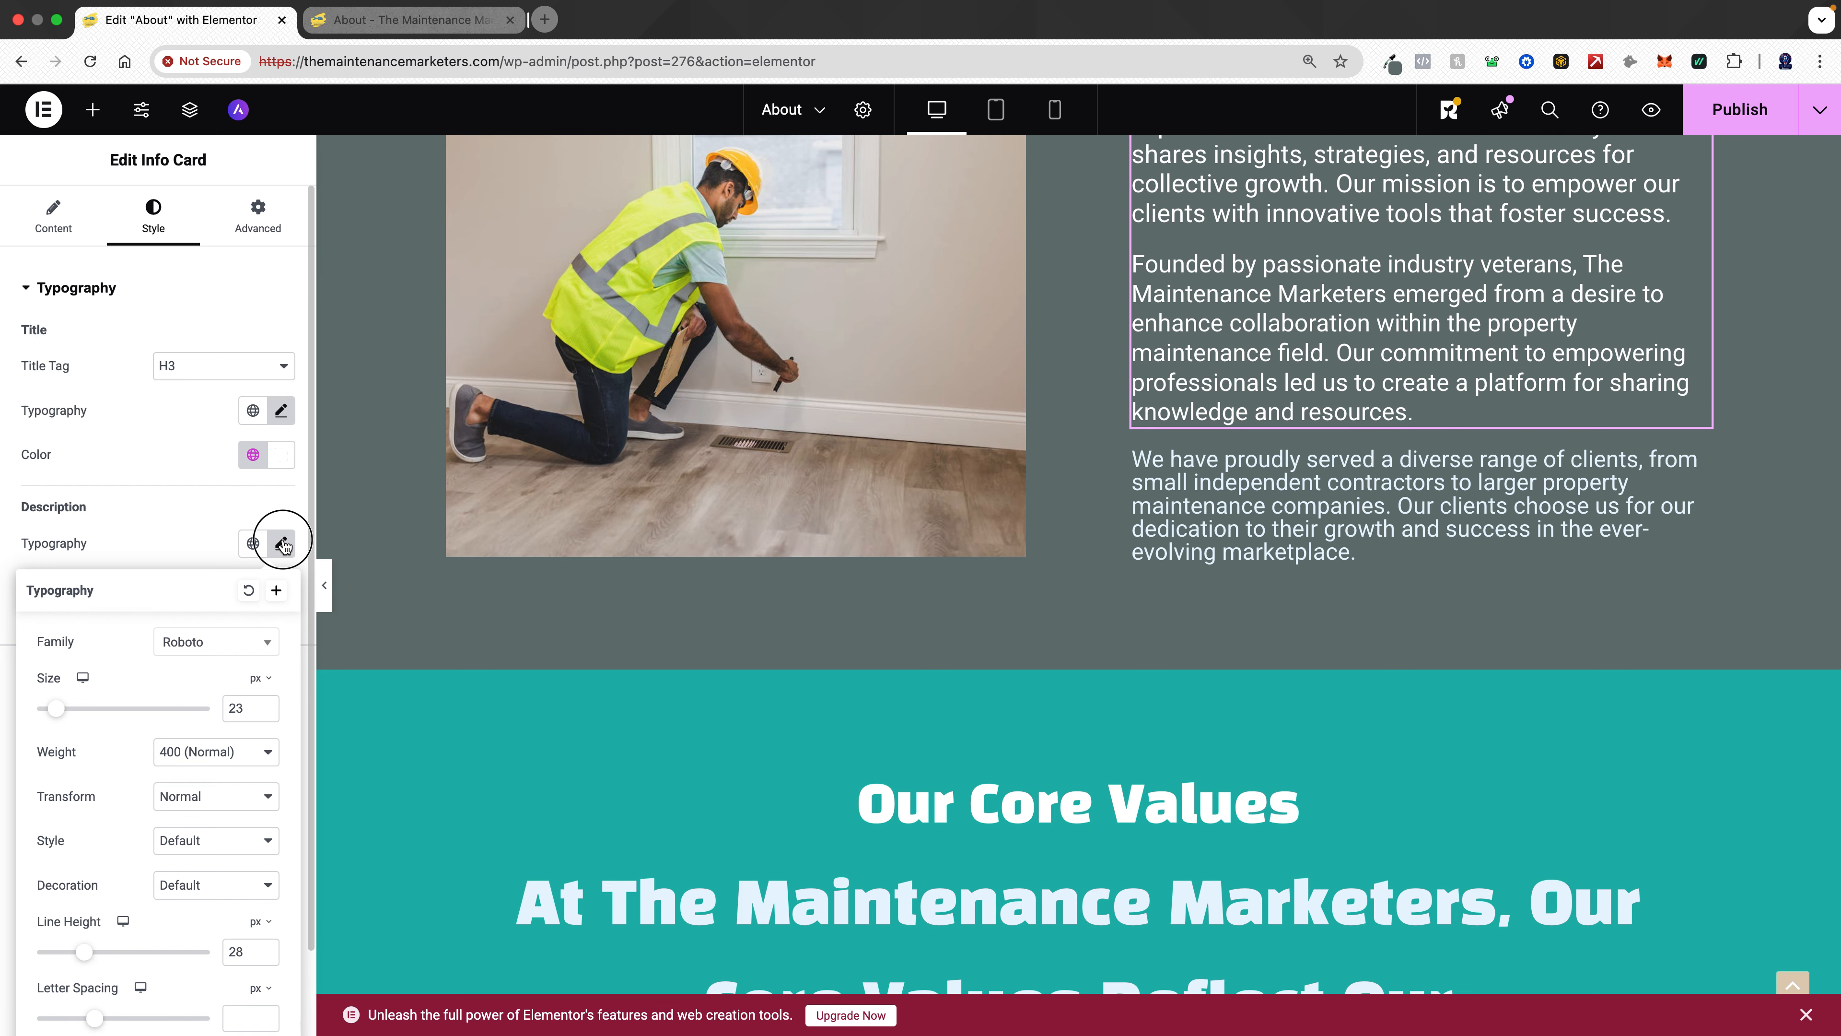
left_click(282, 544)
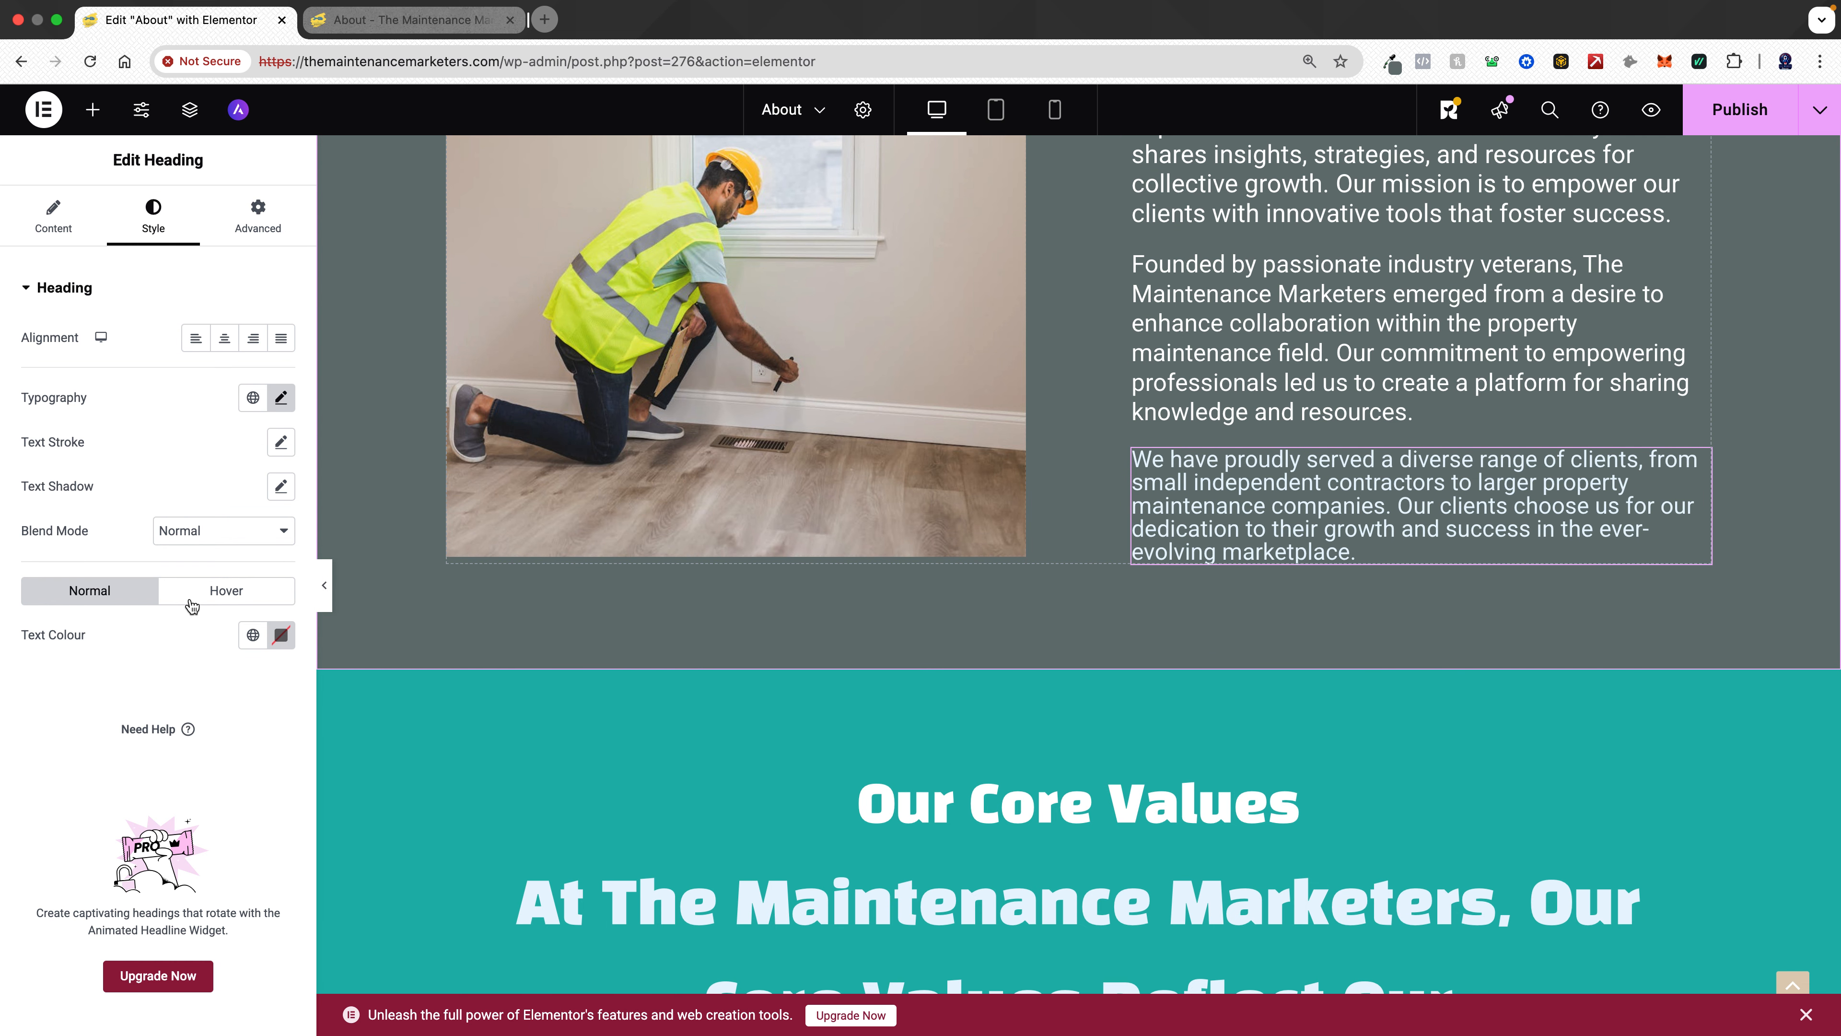
- Set the heading's font size to 23 px and its line height to 28 px
left_click(281, 399)
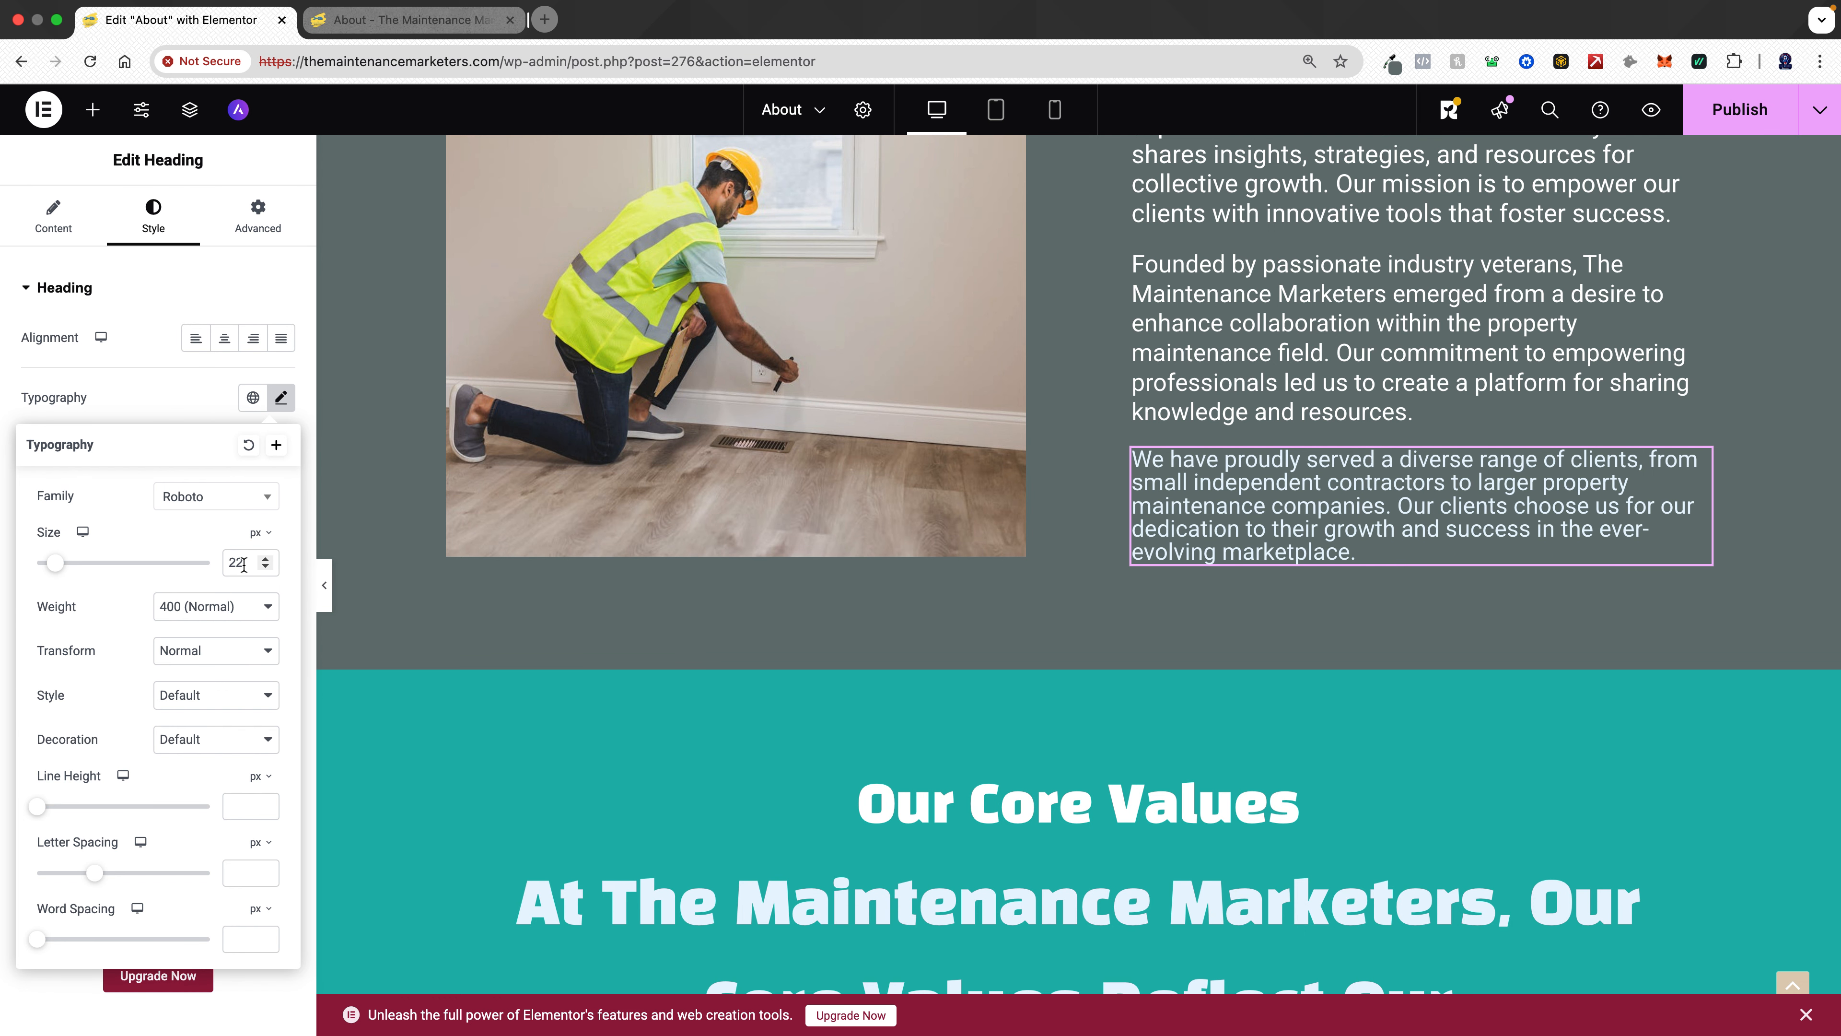
key("Up")
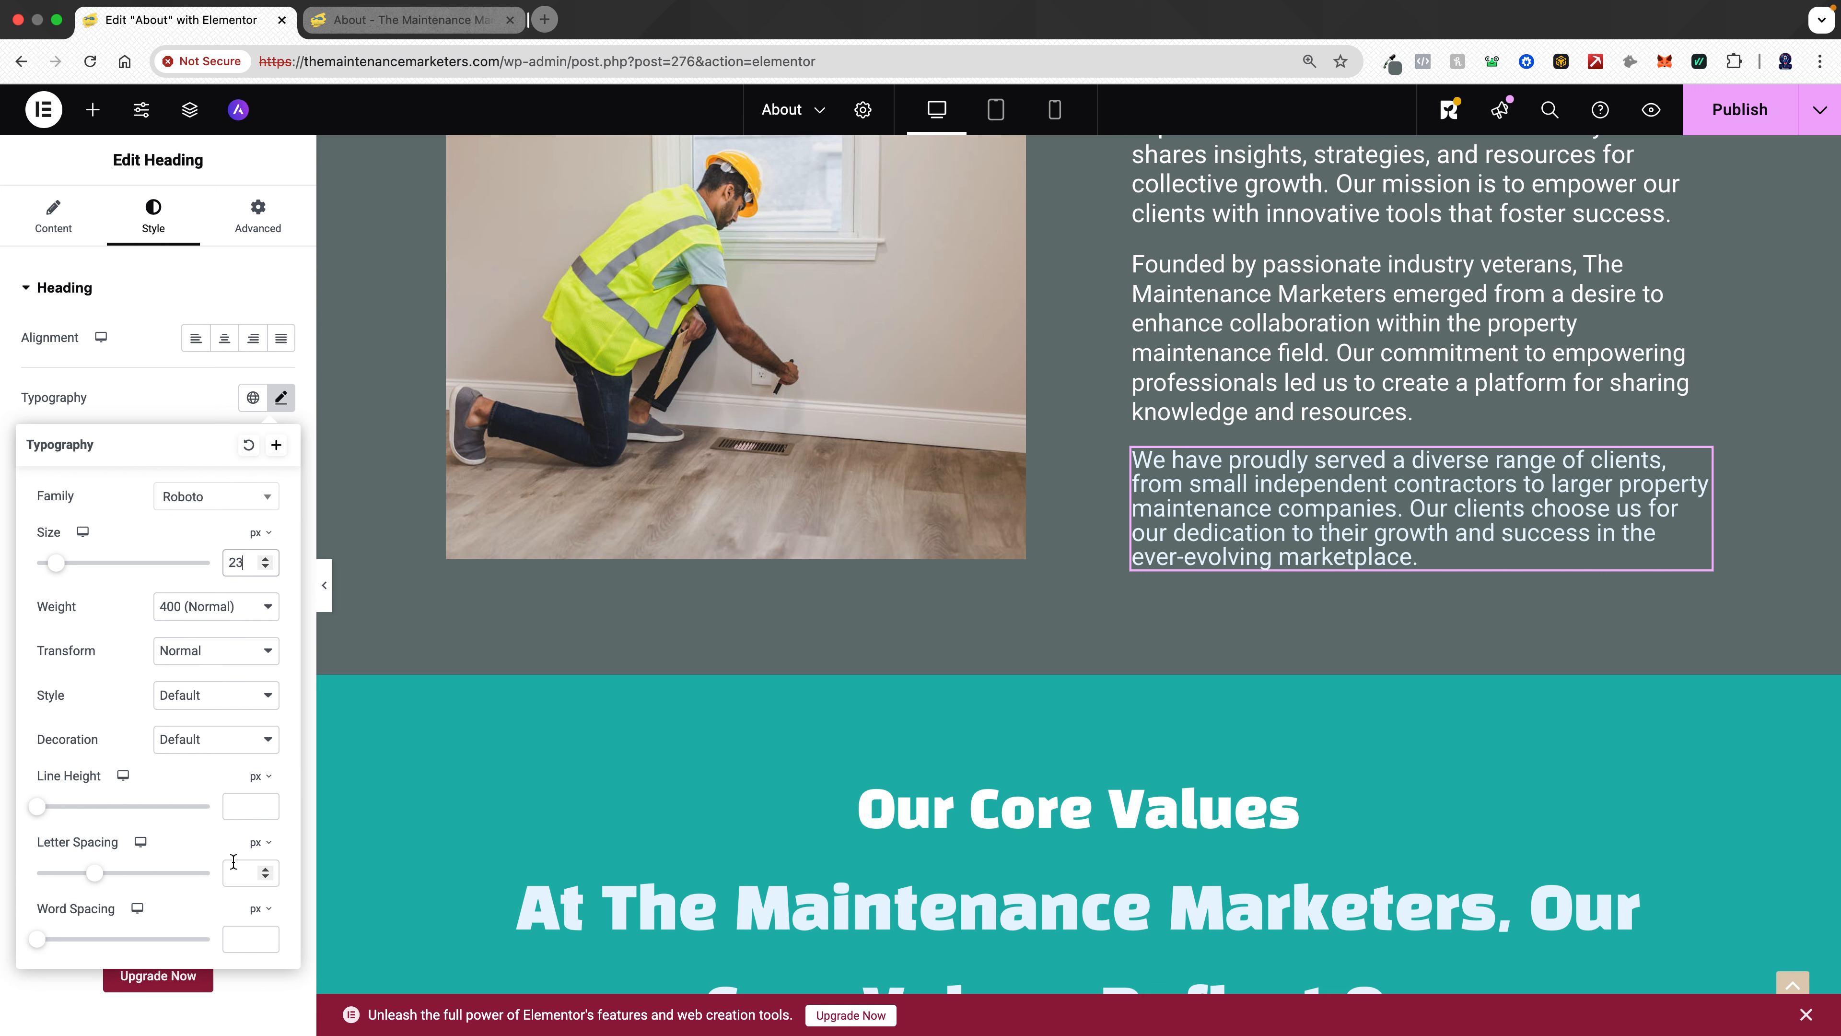
left_click(232, 807)
type("28")
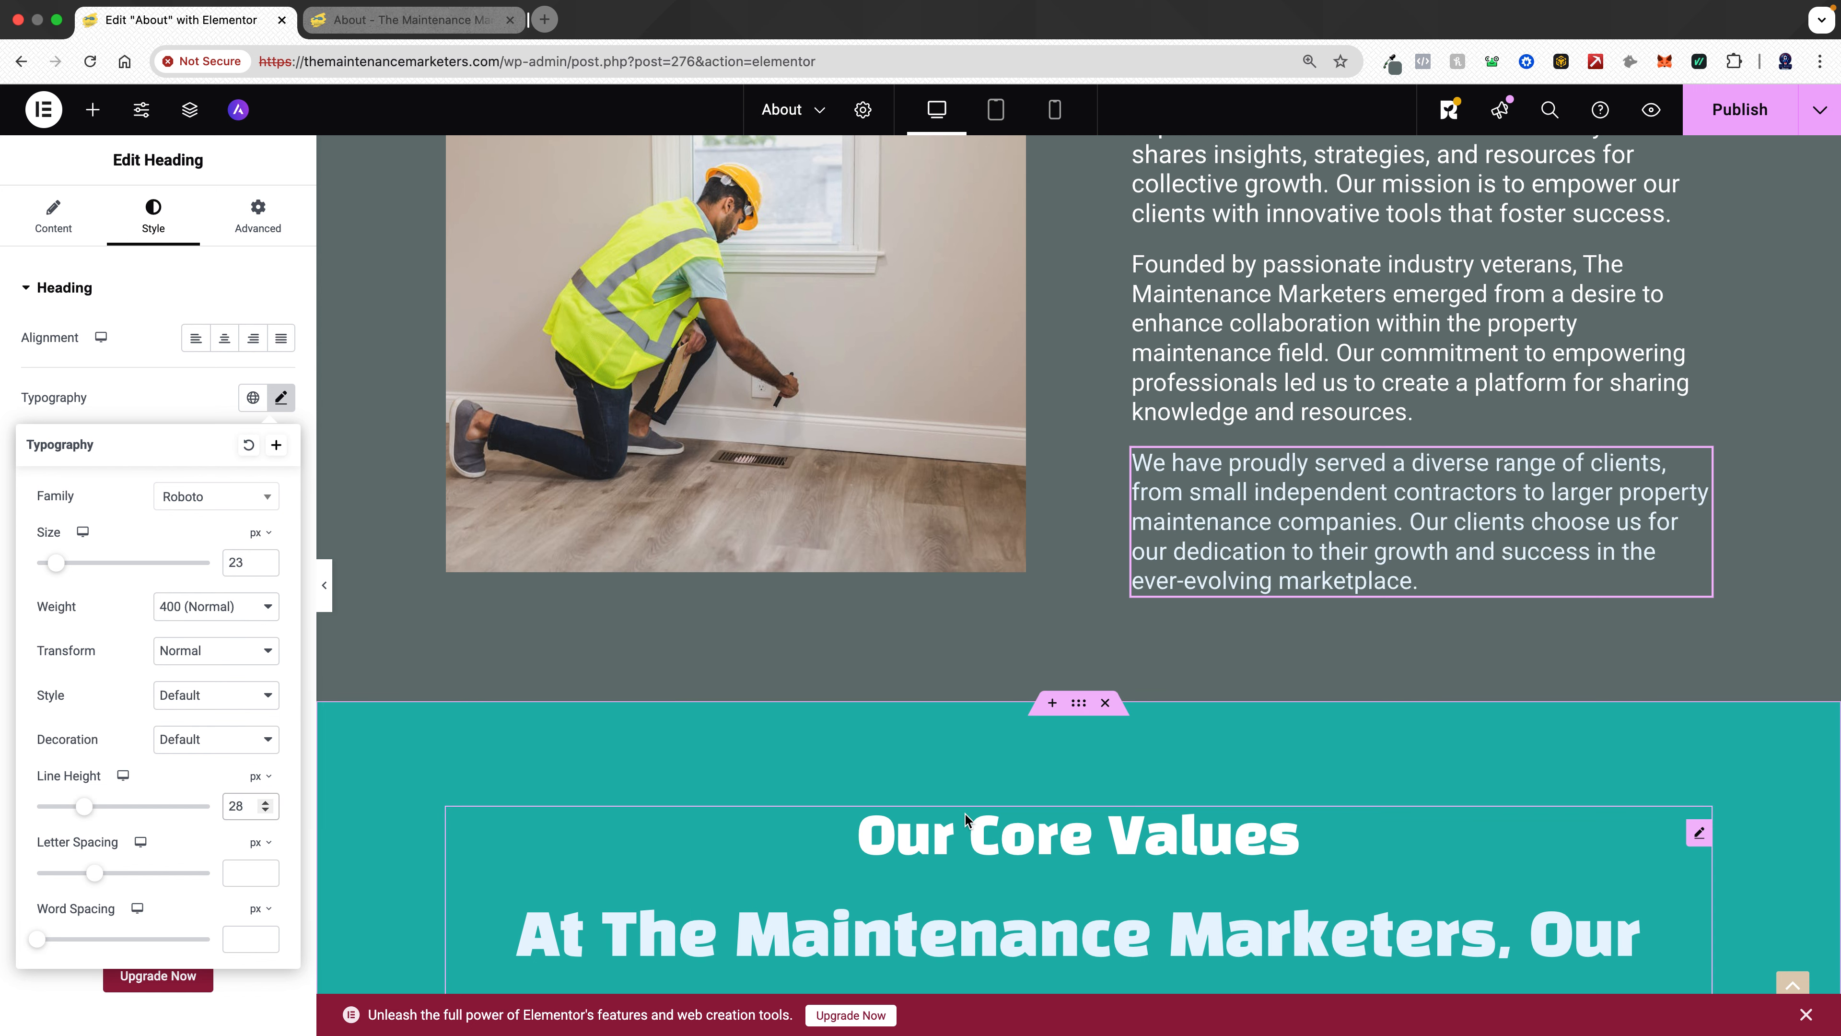
- Add a Button widget to the story section and place it beneath the image
scroll(1080, 607, "up", 8)
scroll(1097, 607, "up", 5)
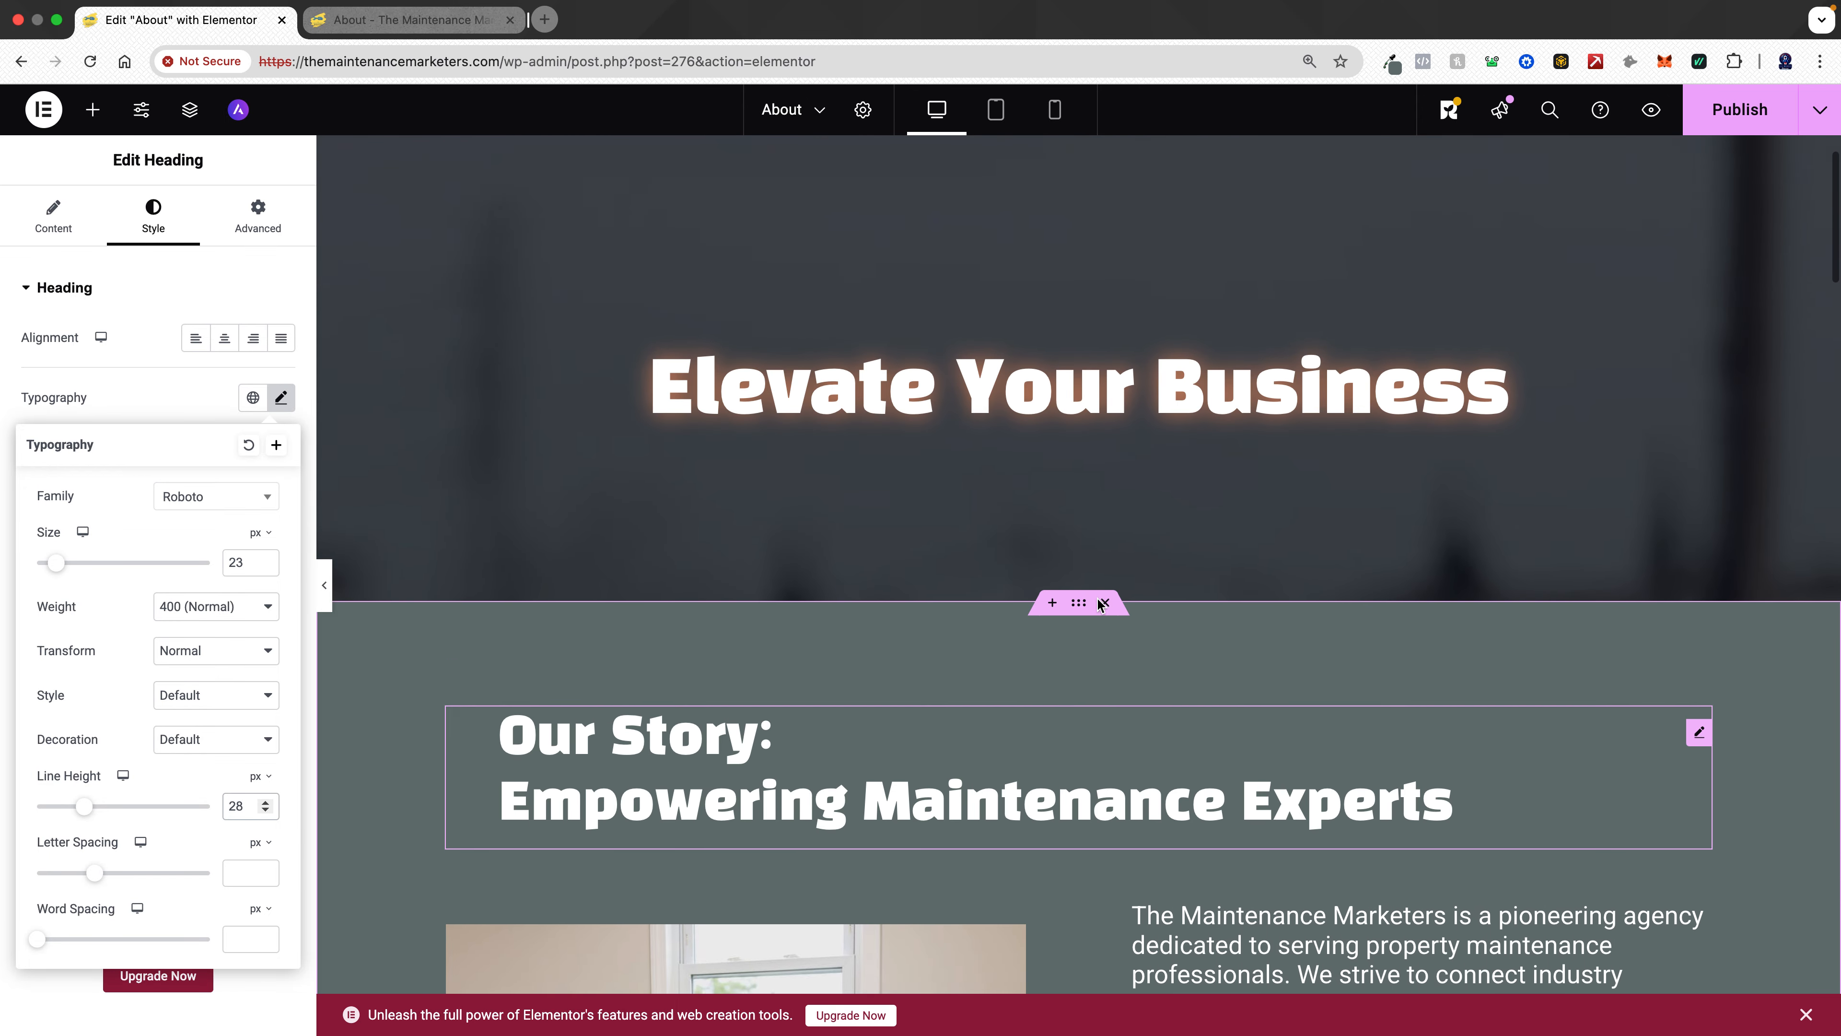
scroll(1097, 601, "down", 8)
scroll(1097, 605, "down", 4)
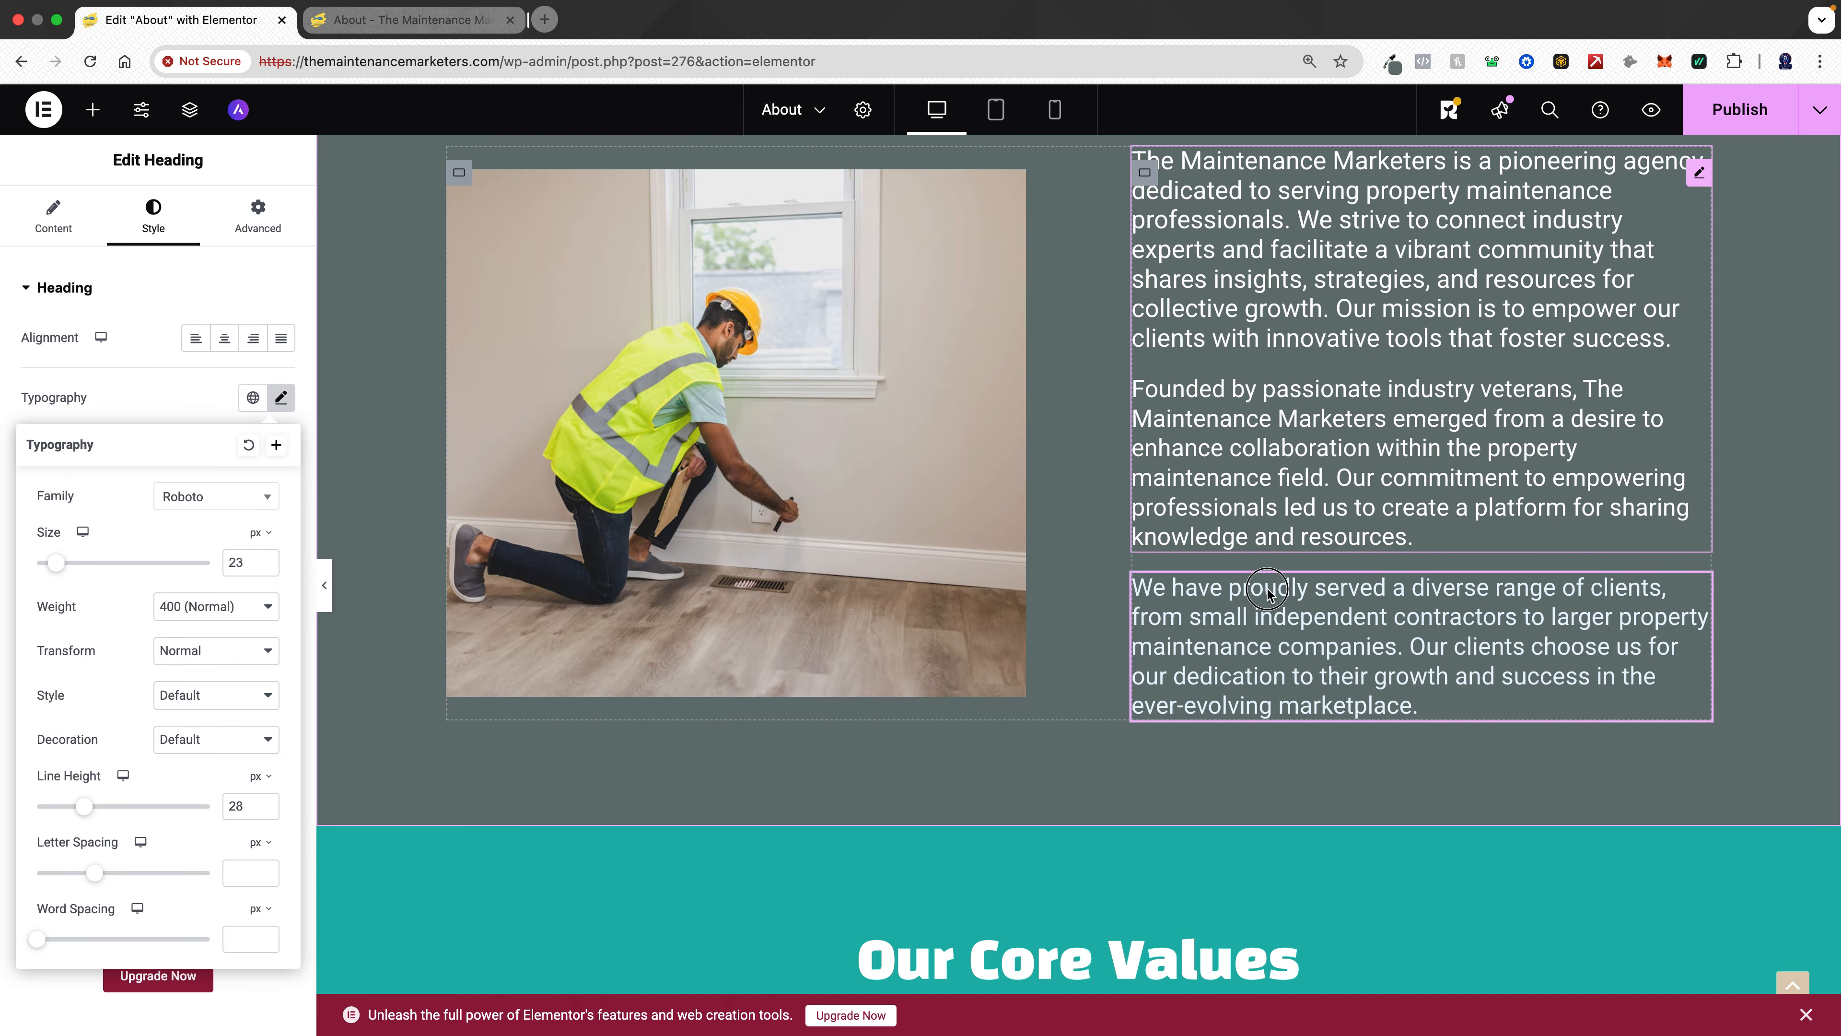
left_click(1267, 595)
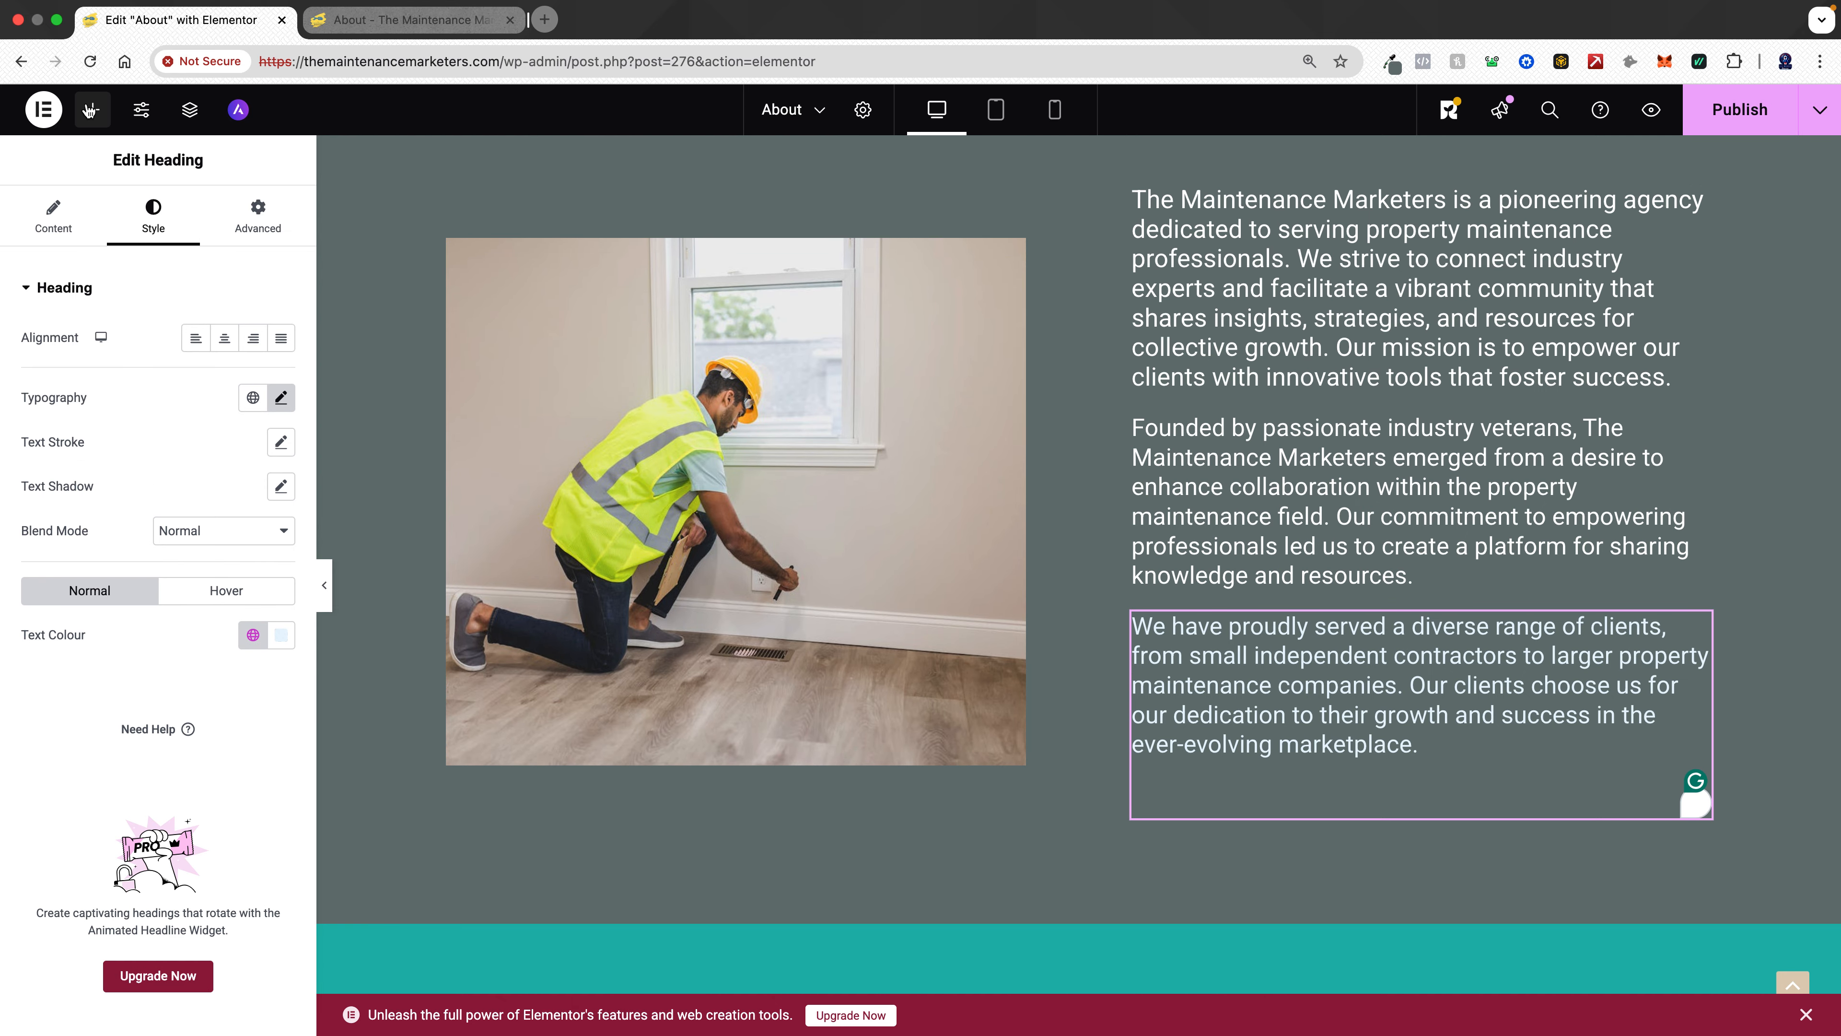
left_click(89, 119)
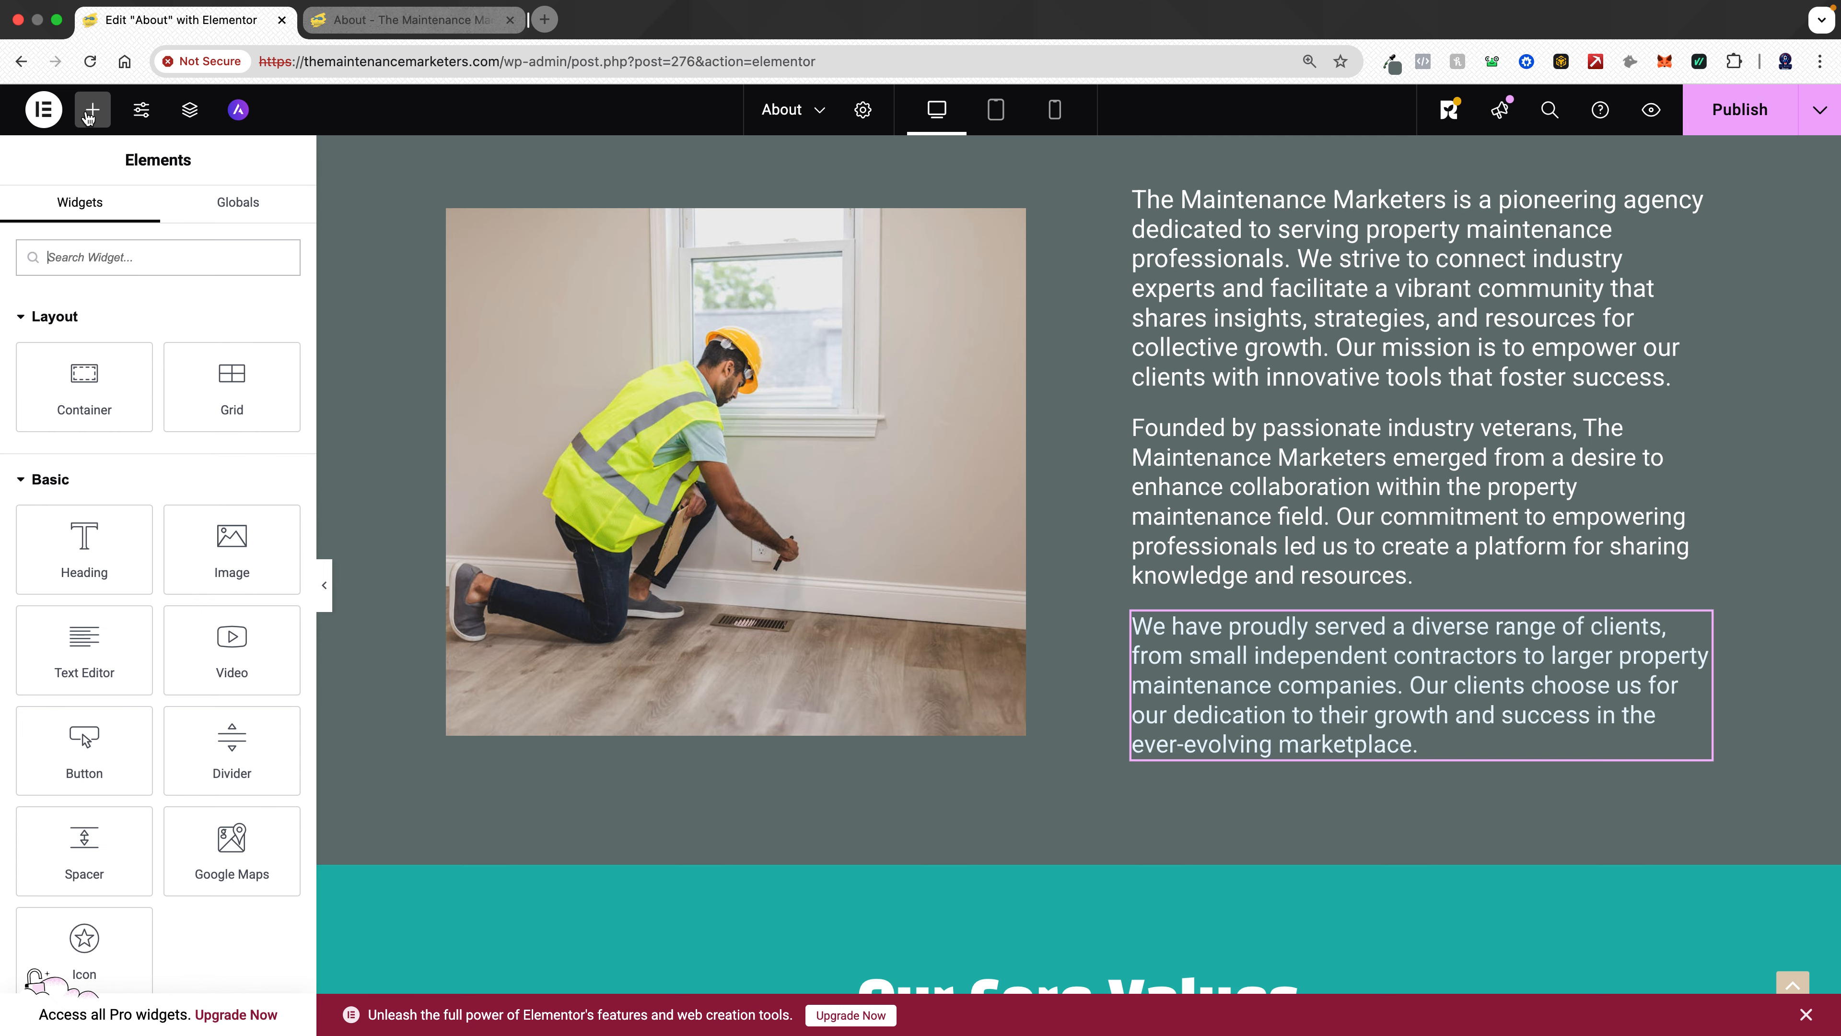
left_click(88, 116)
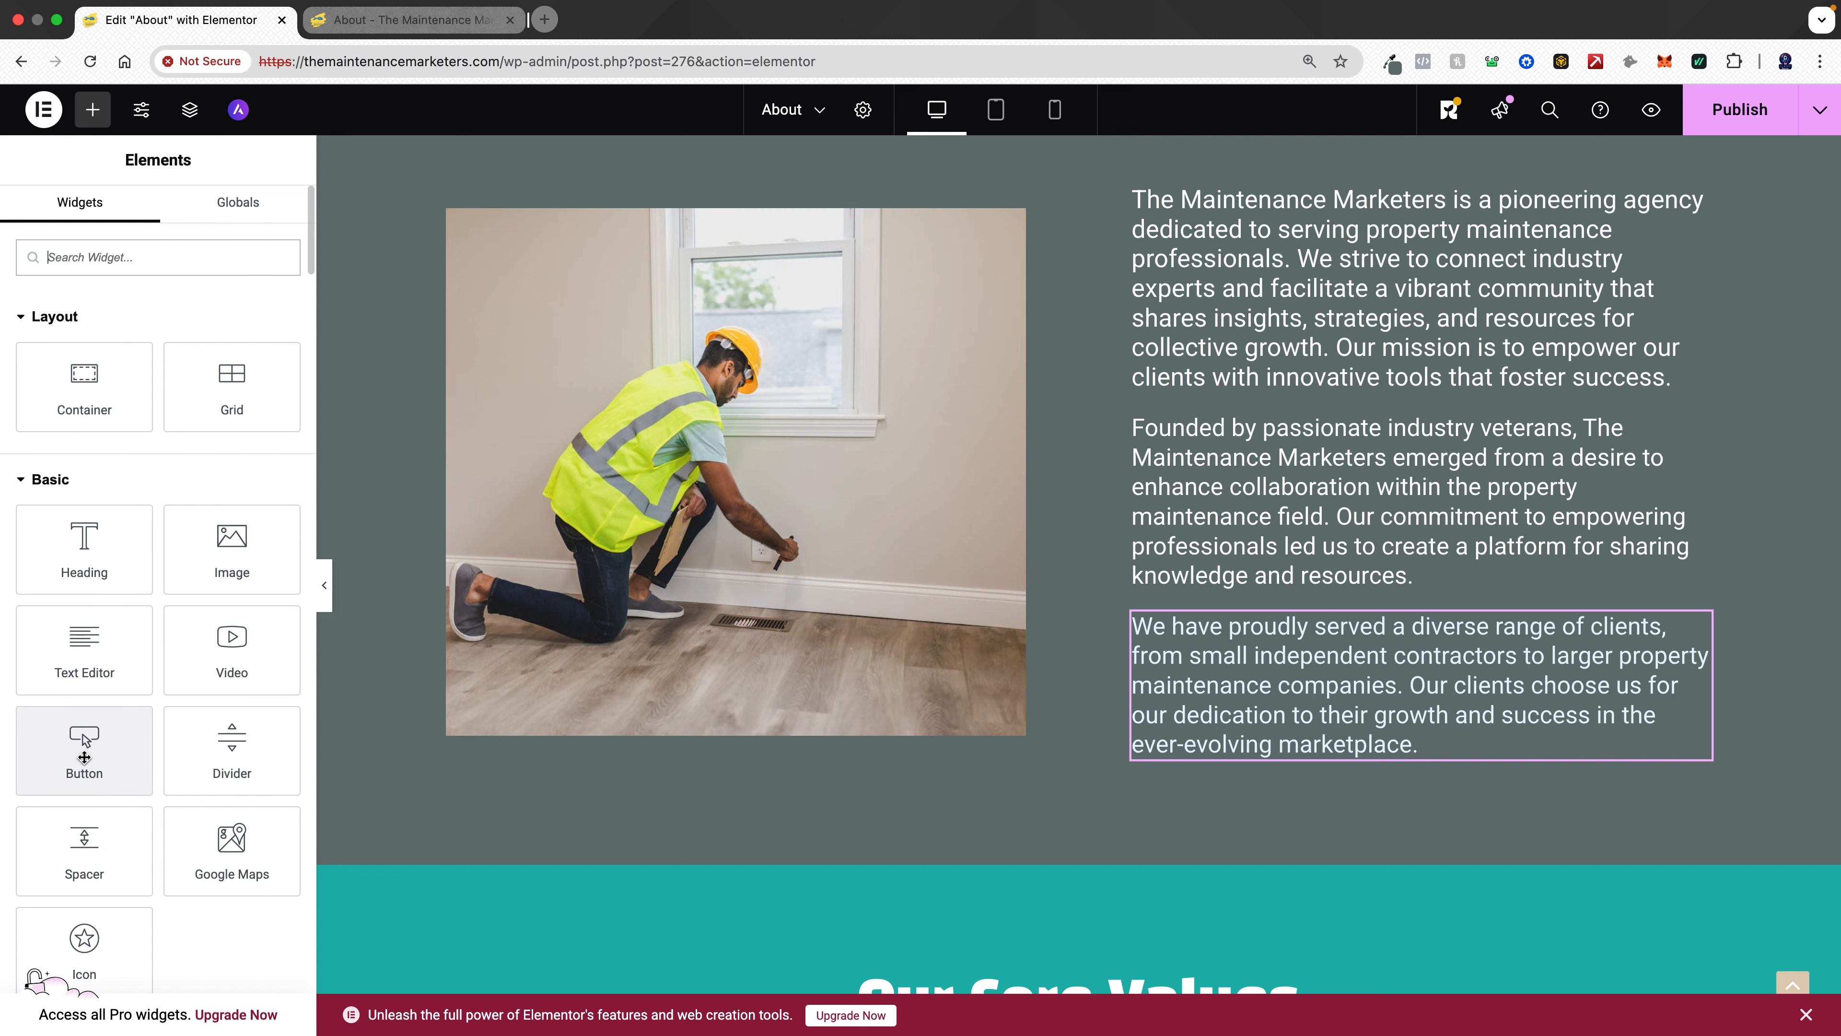
left_click_drag(85, 739, 1349, 727)
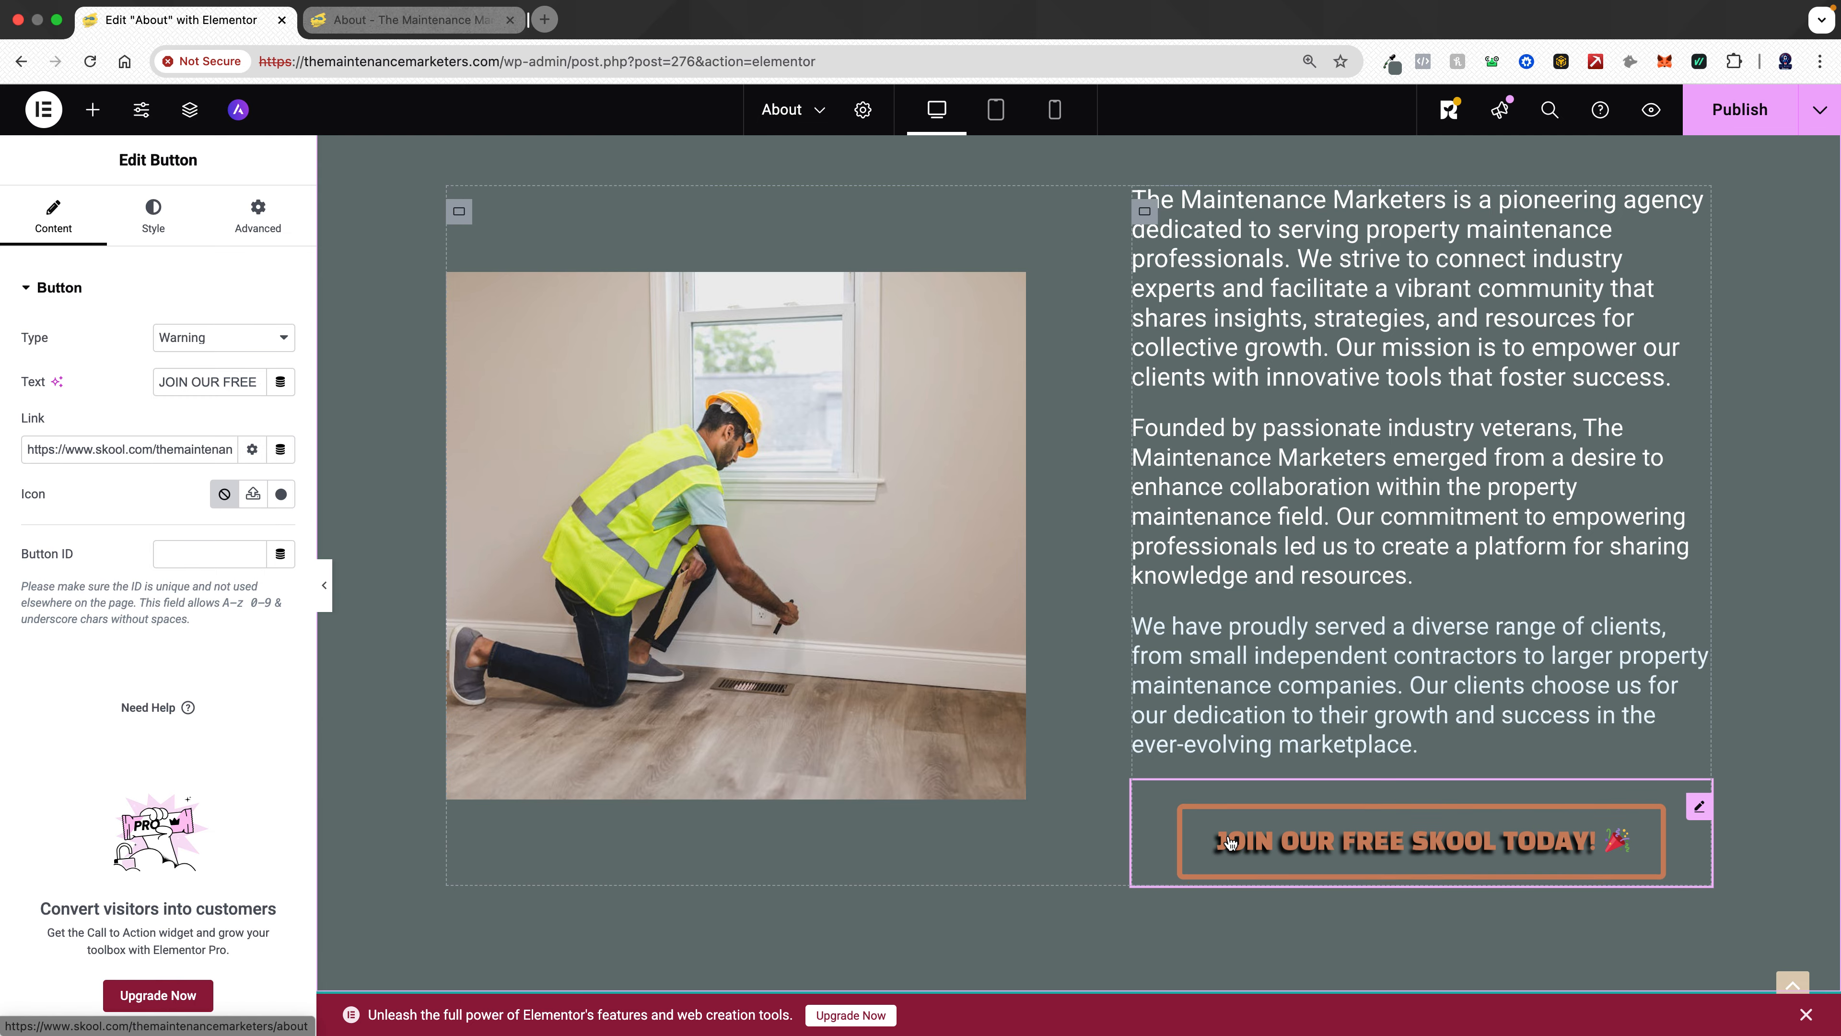
left_click_drag(1301, 806, 810, 761)
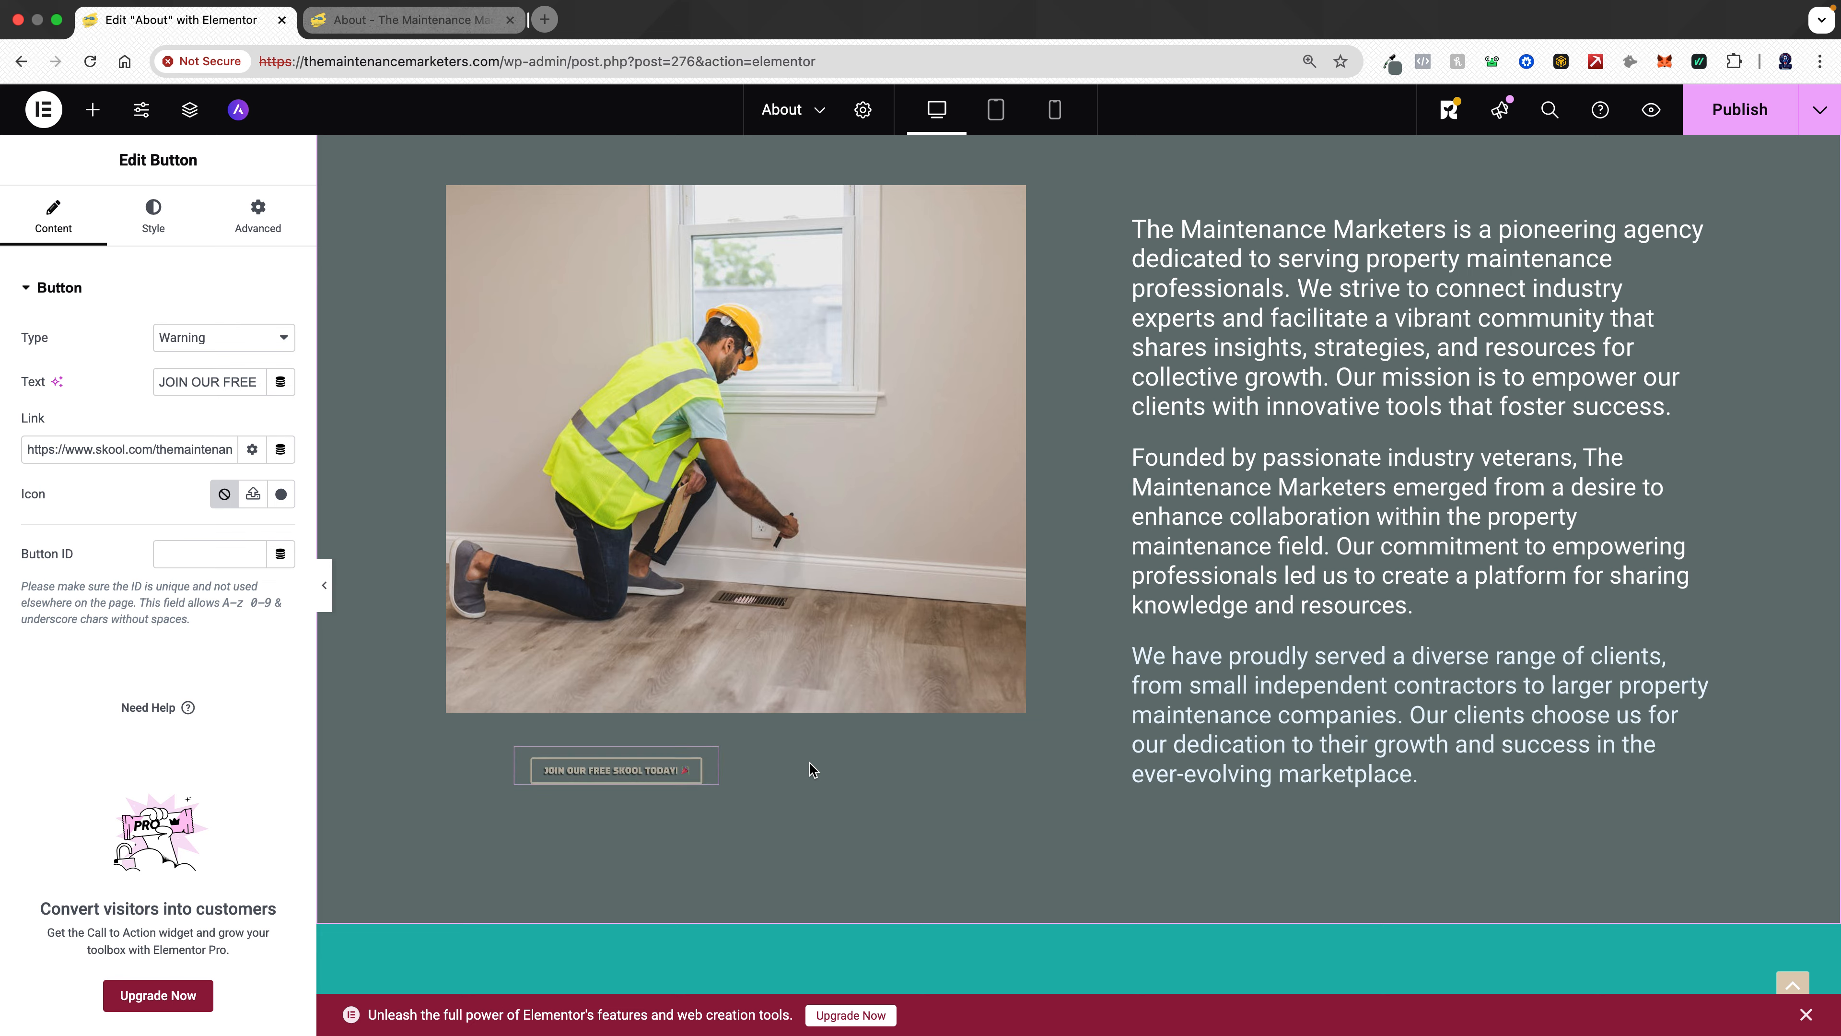
- Enable a mask on the story image and choose the Heptagon shape
left_click(751, 473)
left_click(161, 230)
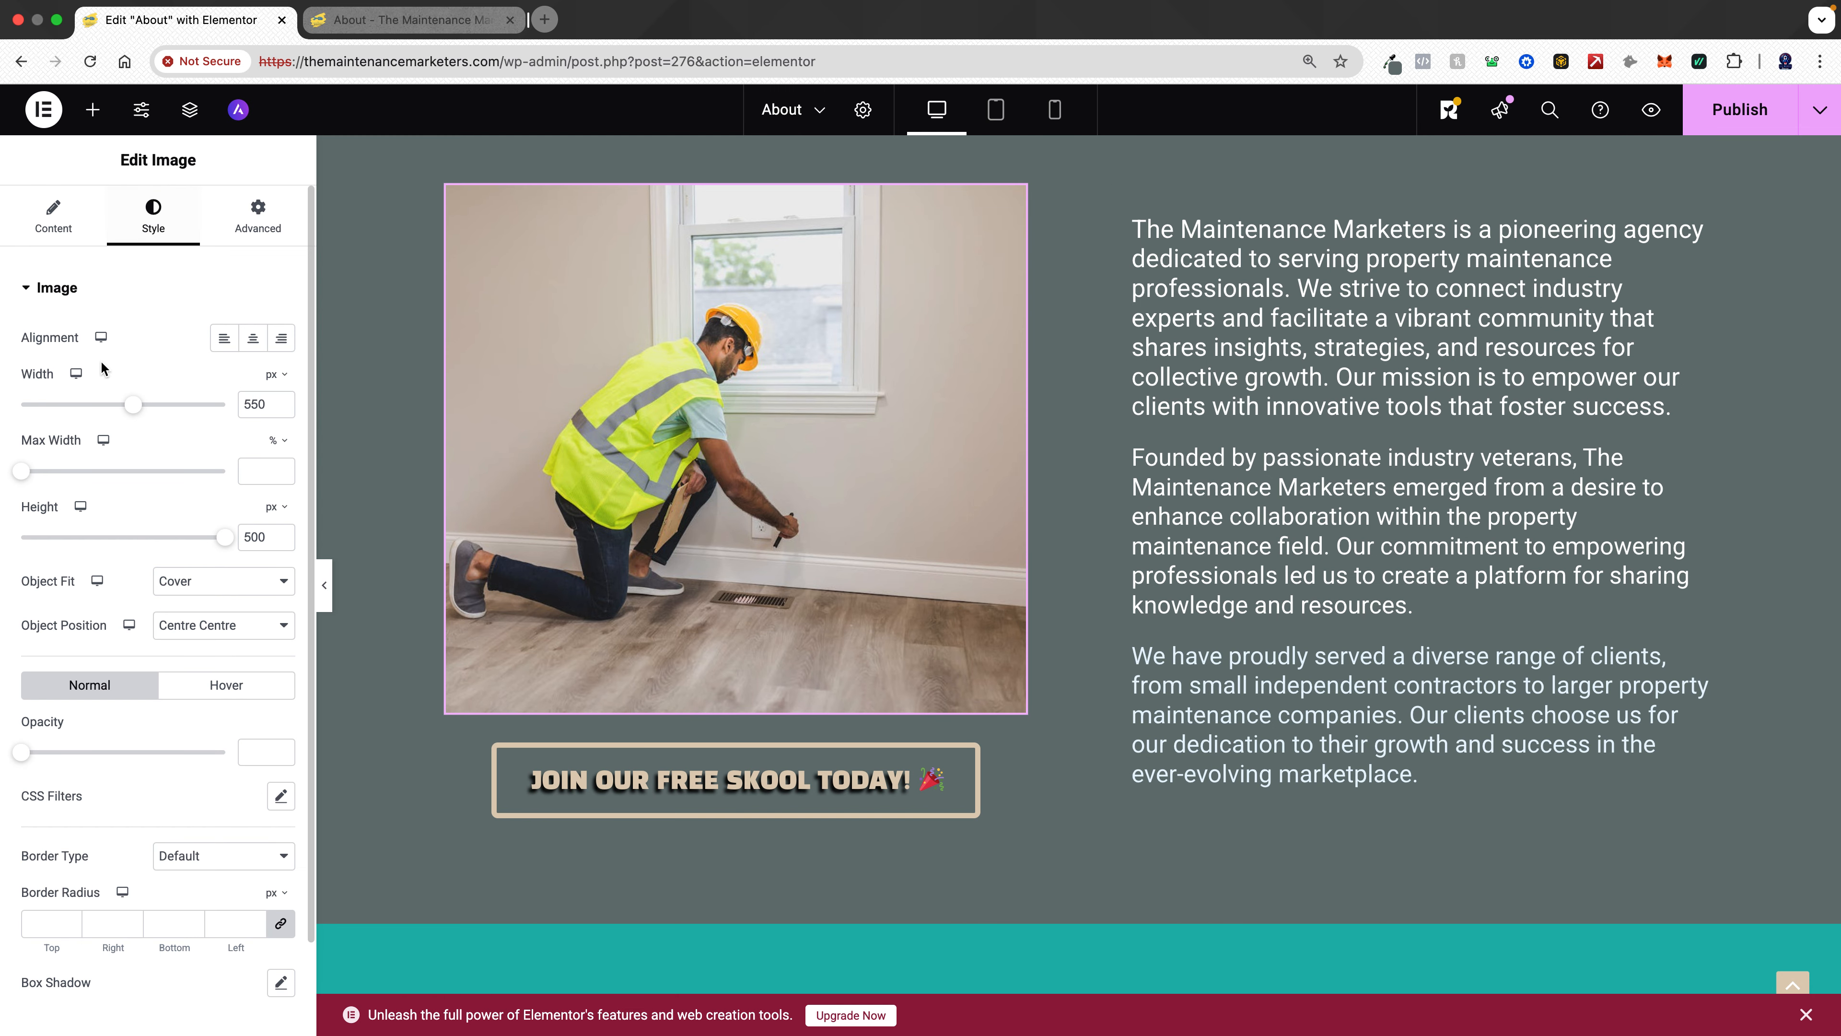
left_click(57, 288)
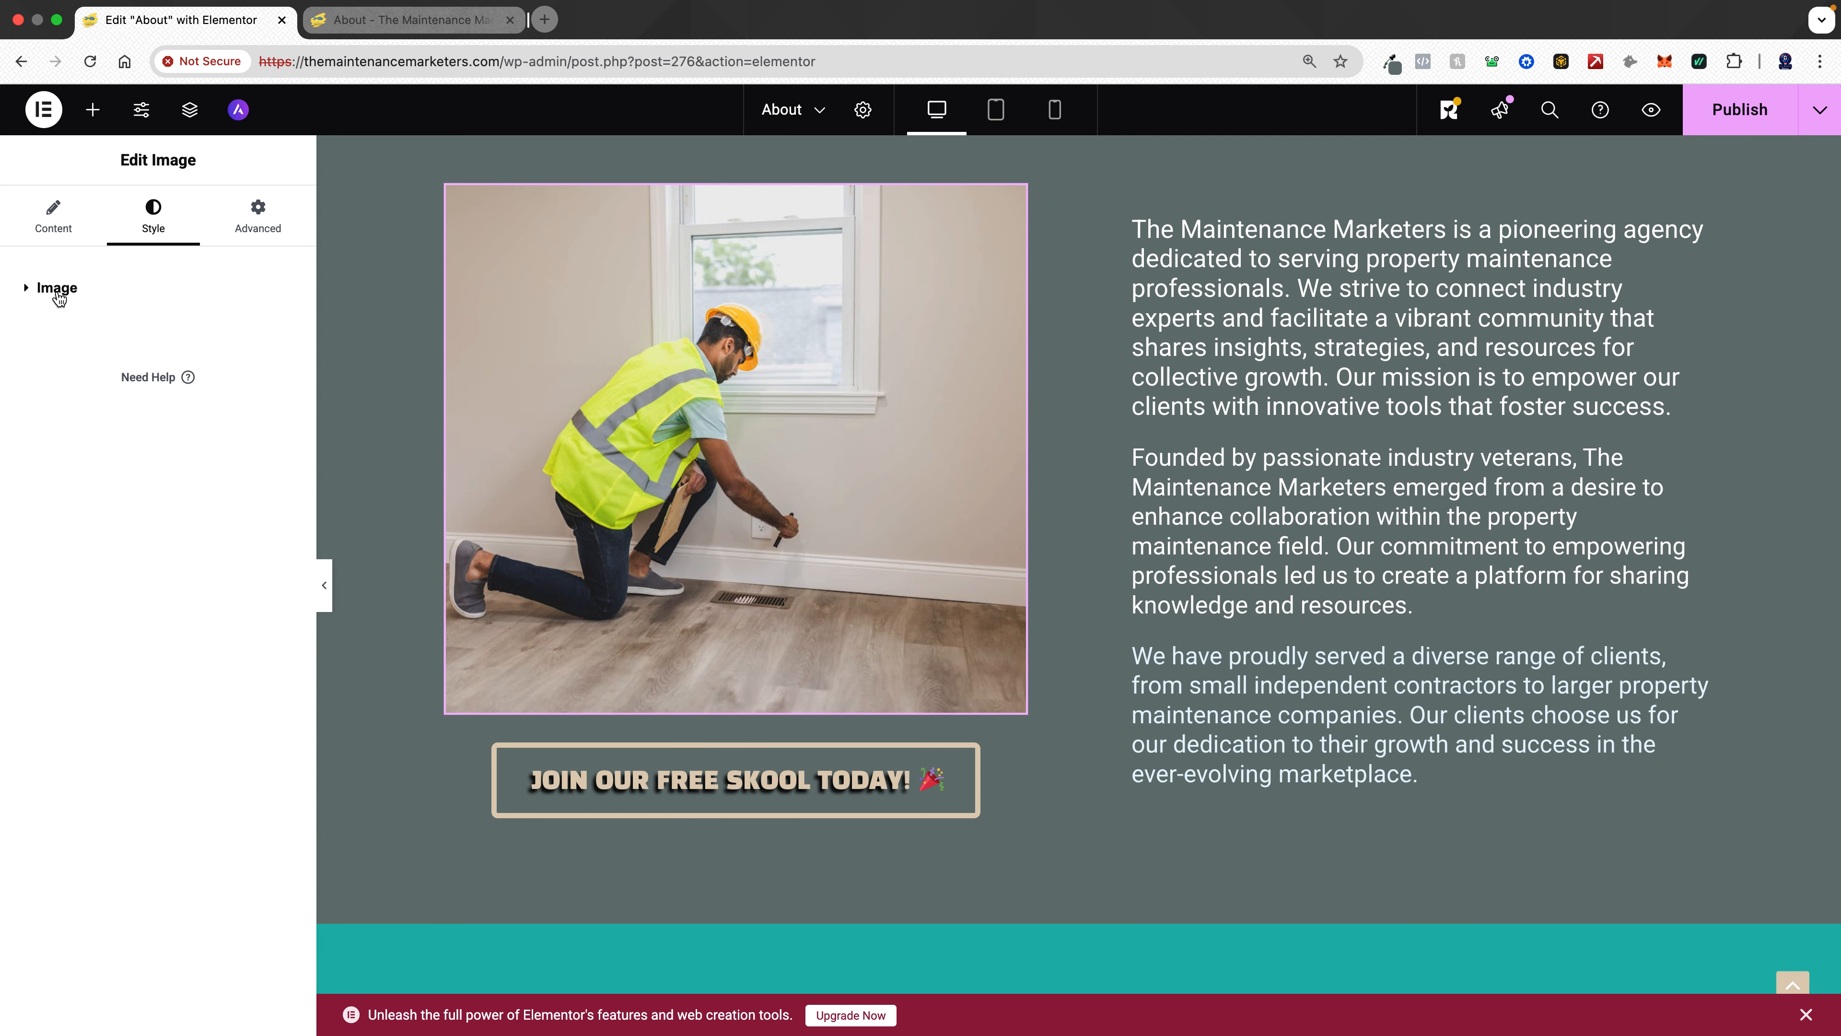
left_click(249, 230)
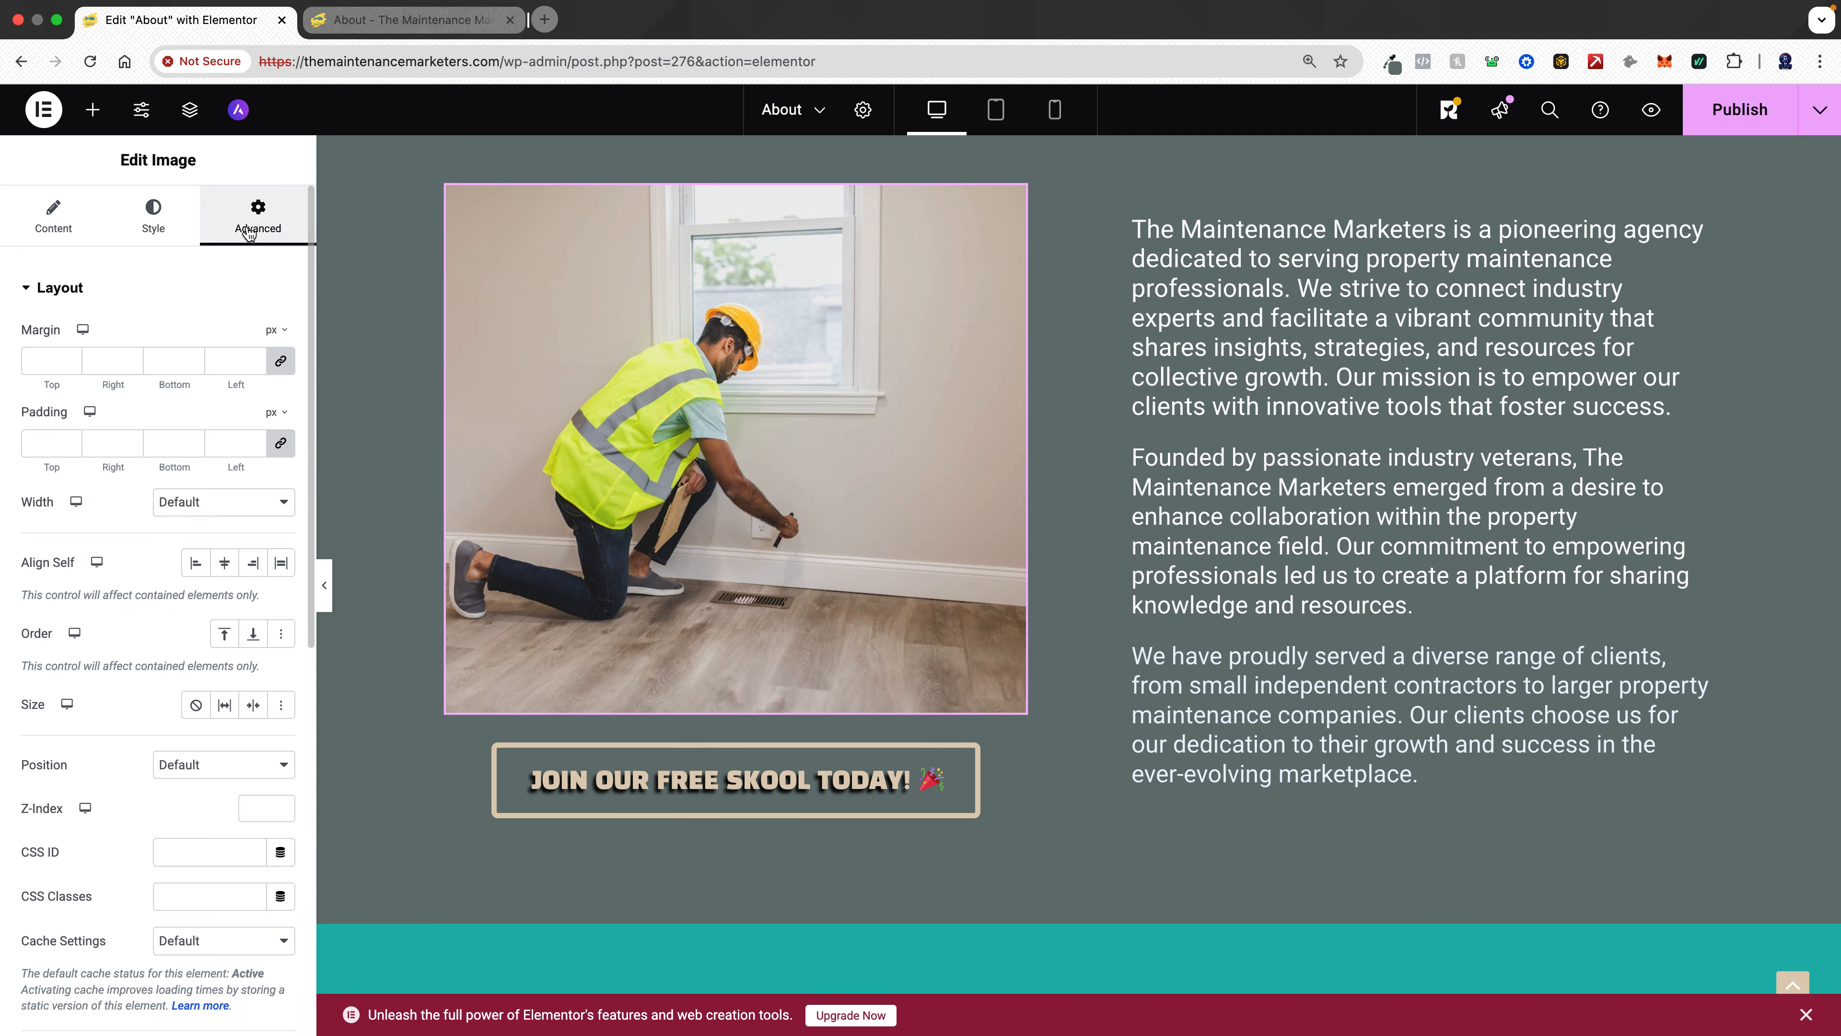
left_click(57, 294)
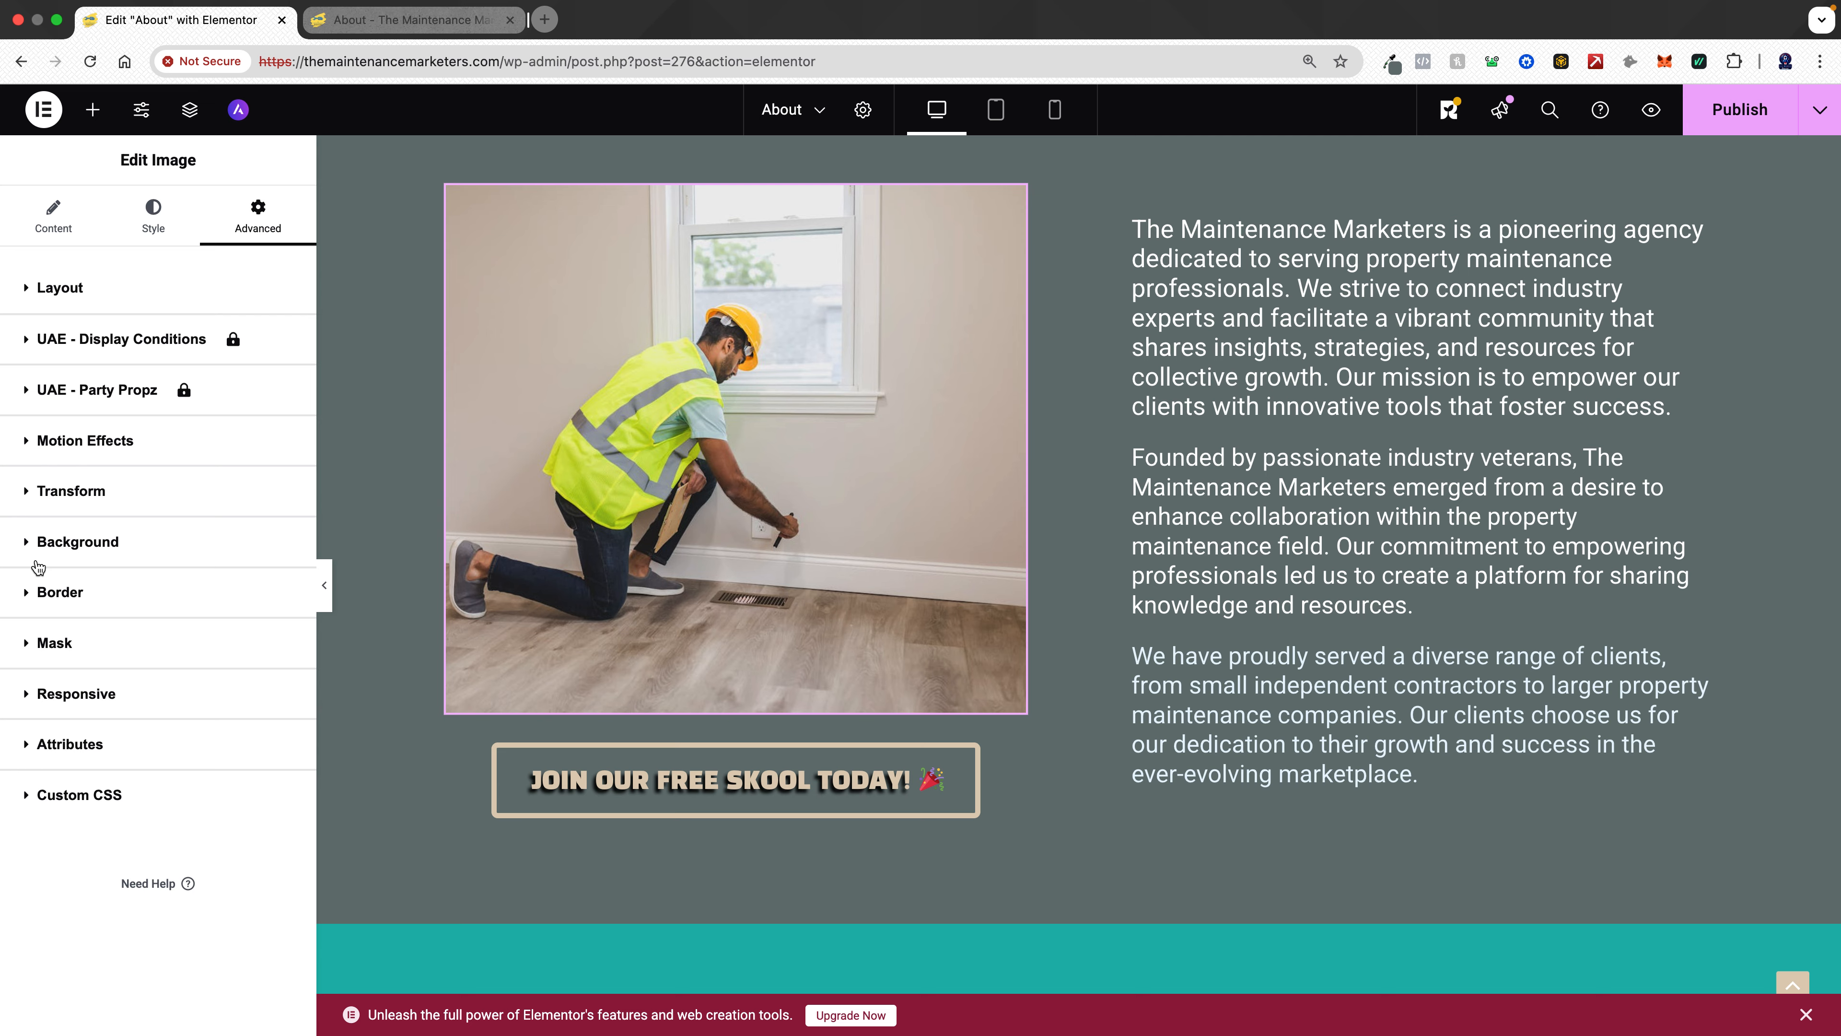
left_click(62, 650)
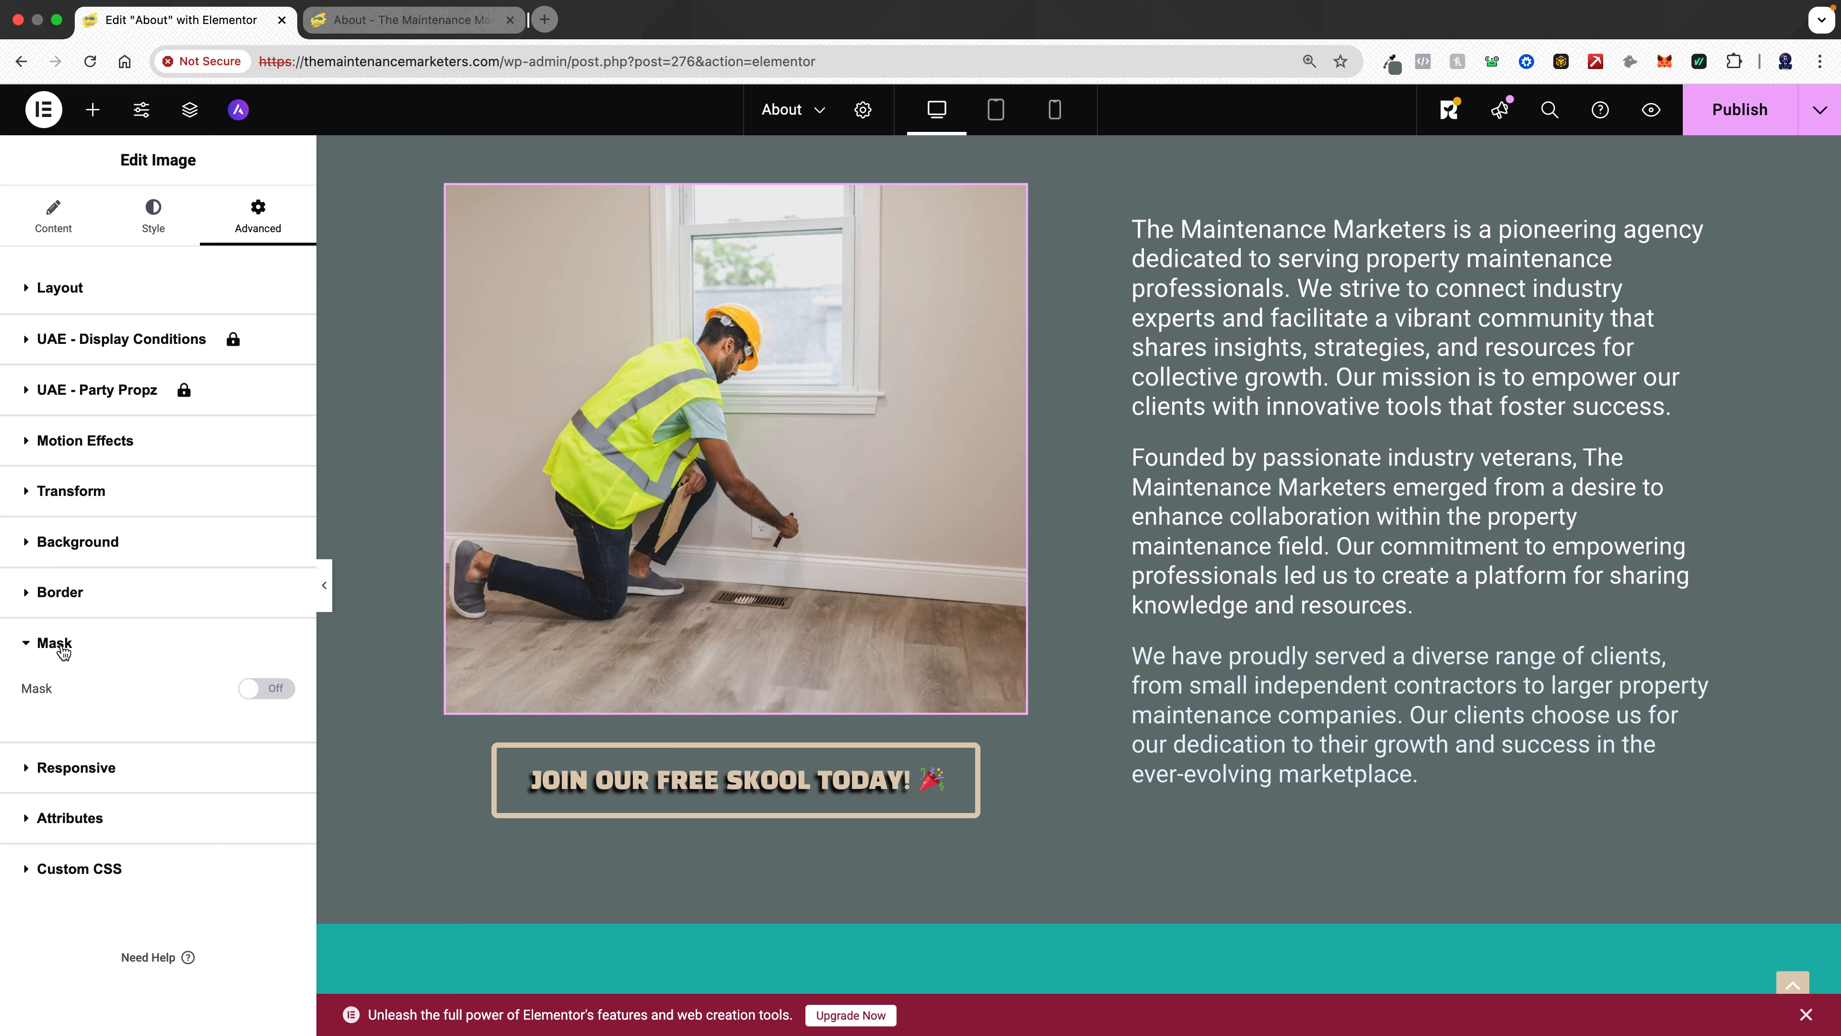
left_click(259, 690)
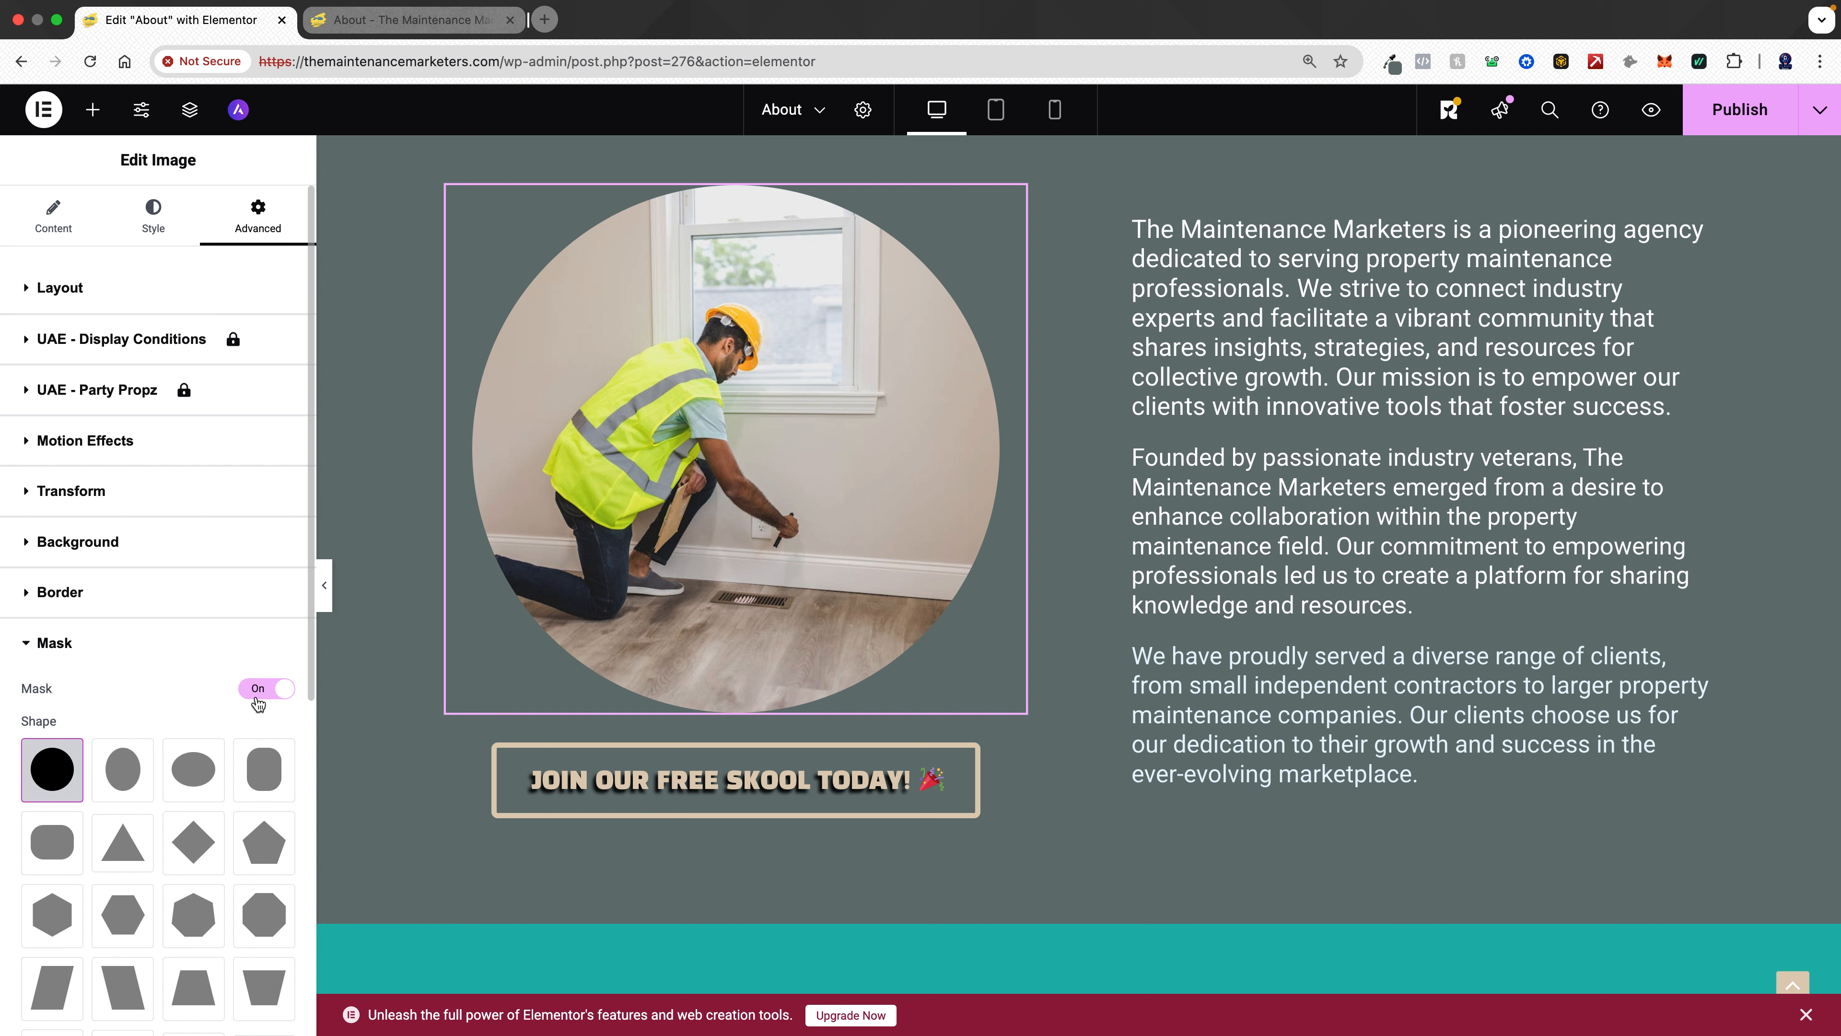
left_click(194, 915)
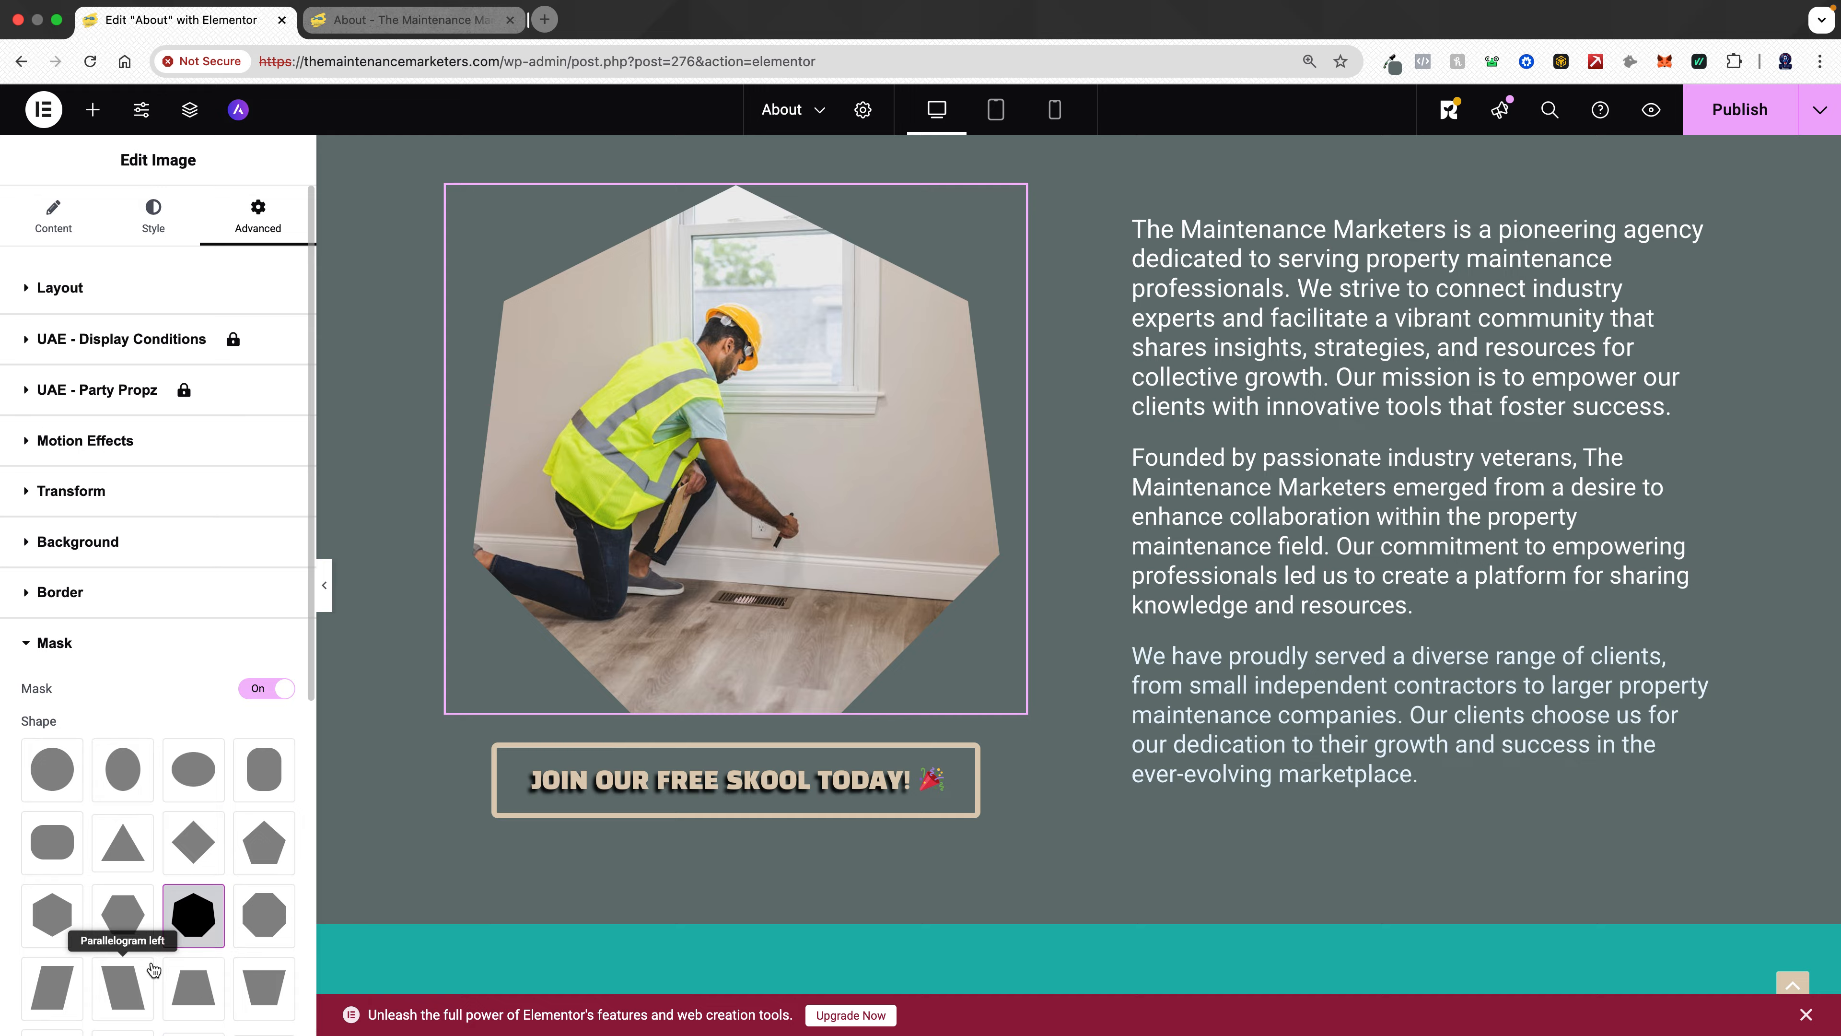
- Change the story image's mask shape to Trapezoid Up
left_click(193, 991)
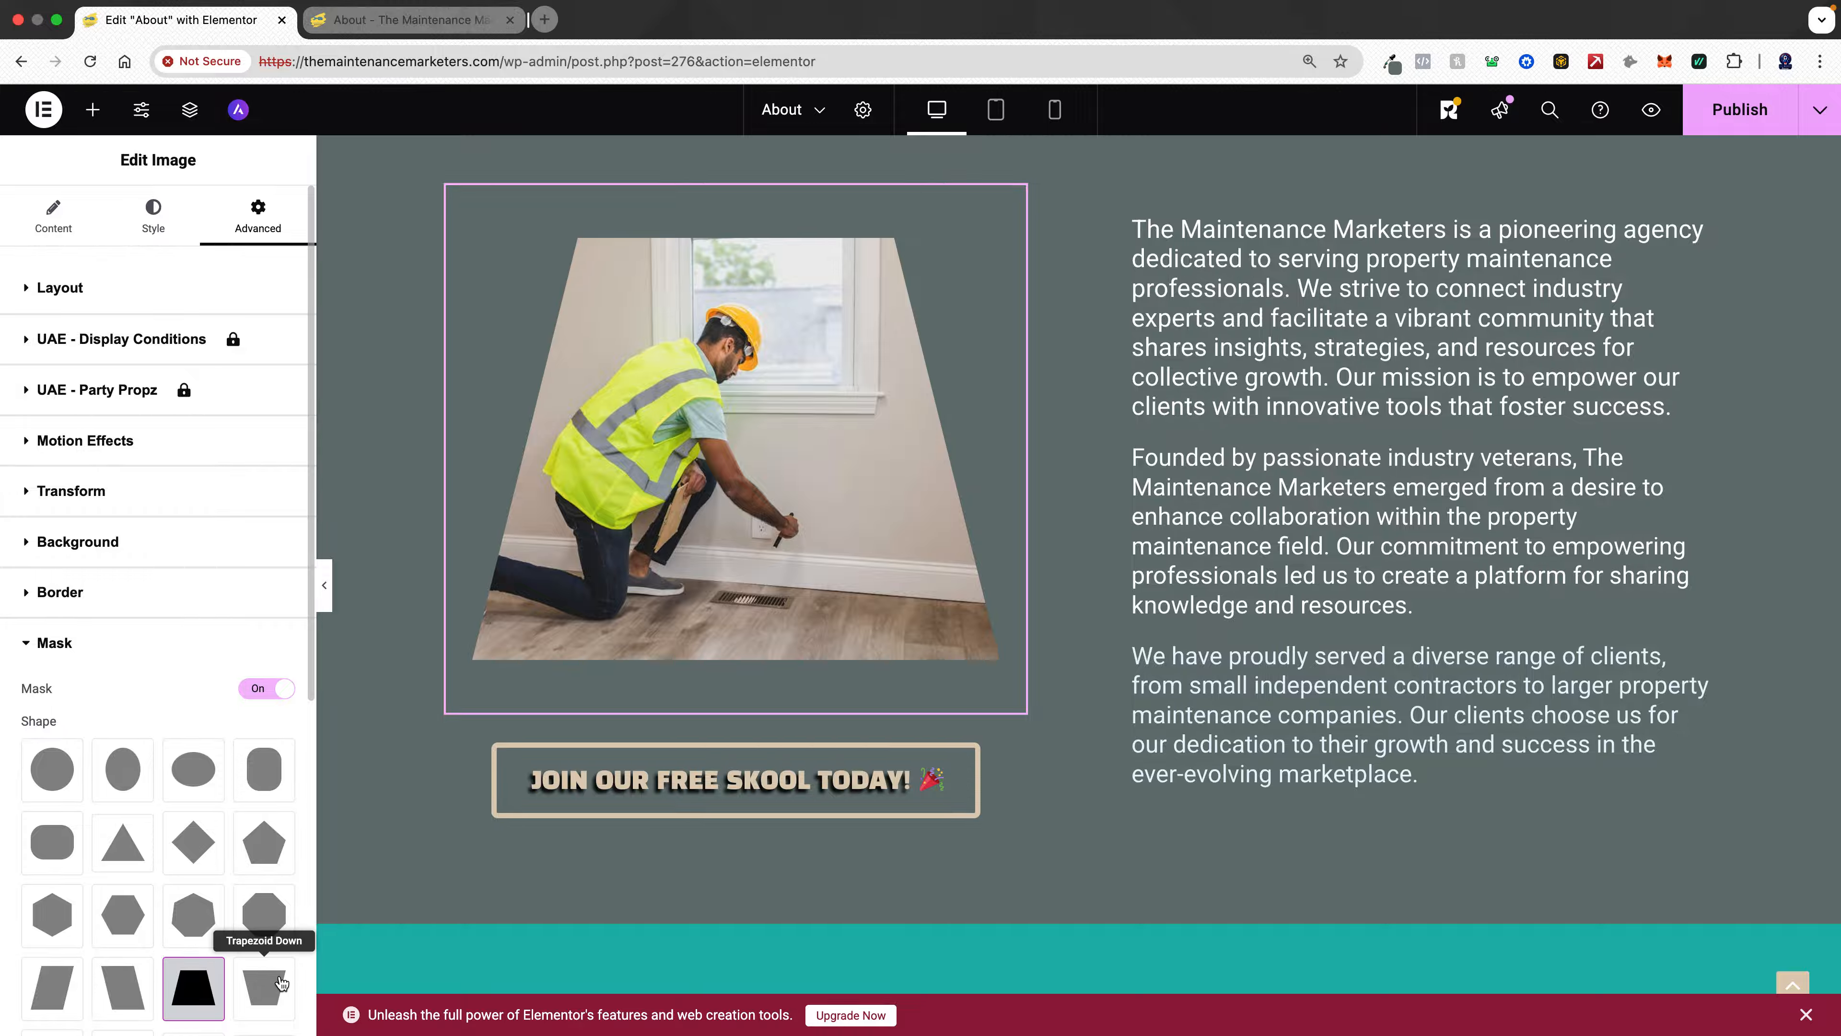
left_click(265, 986)
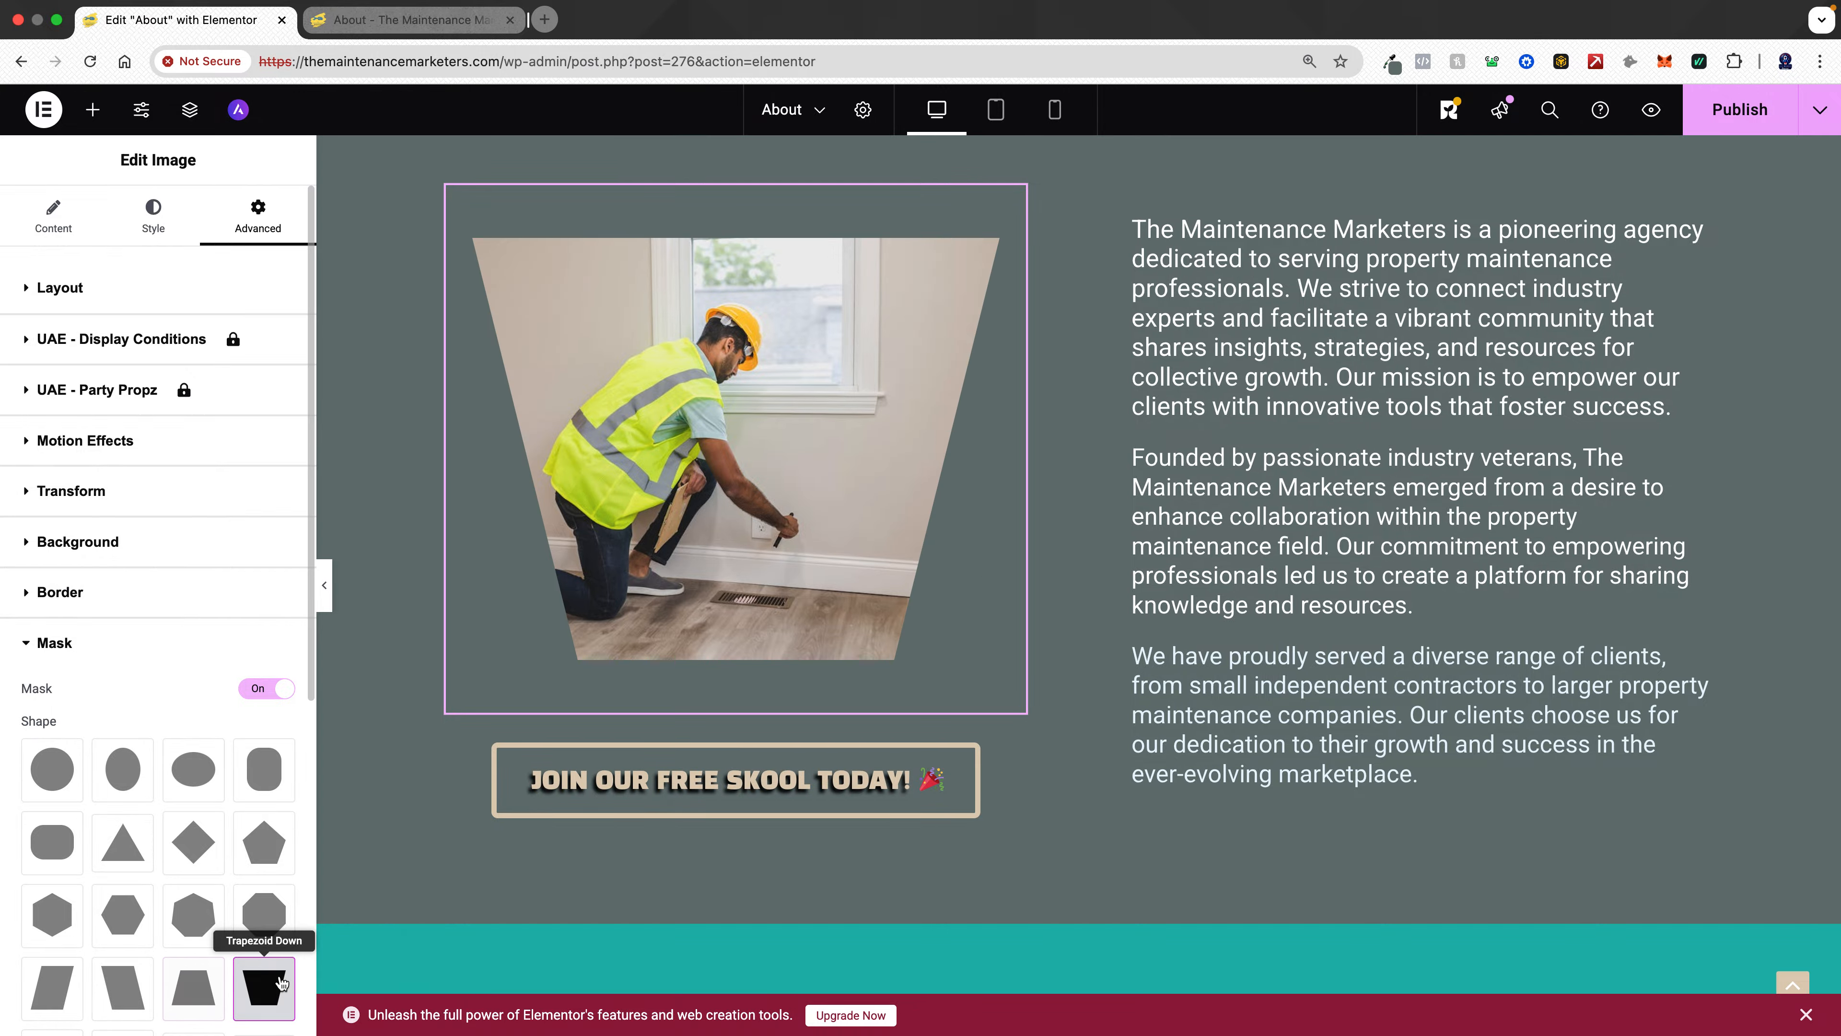
left_click(187, 987)
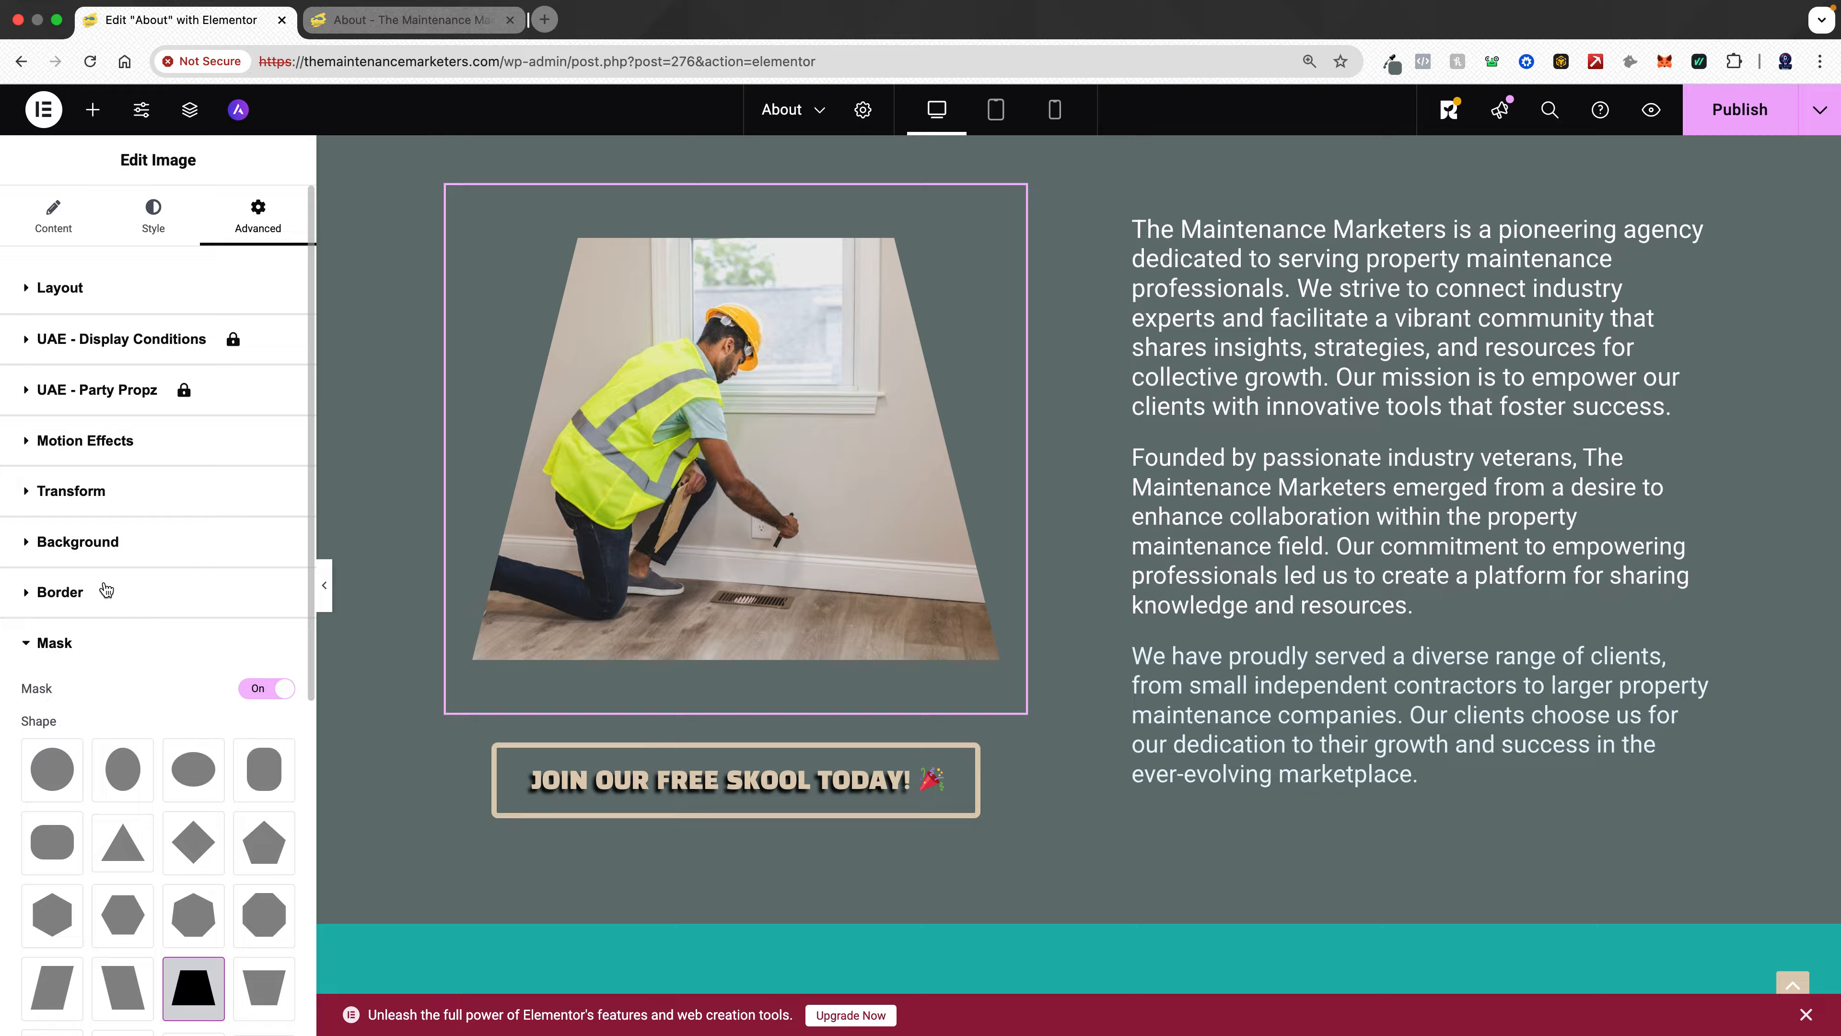
- Give the image a Light Speed In entrance animation with a Fast animation duration
left_click(118, 454)
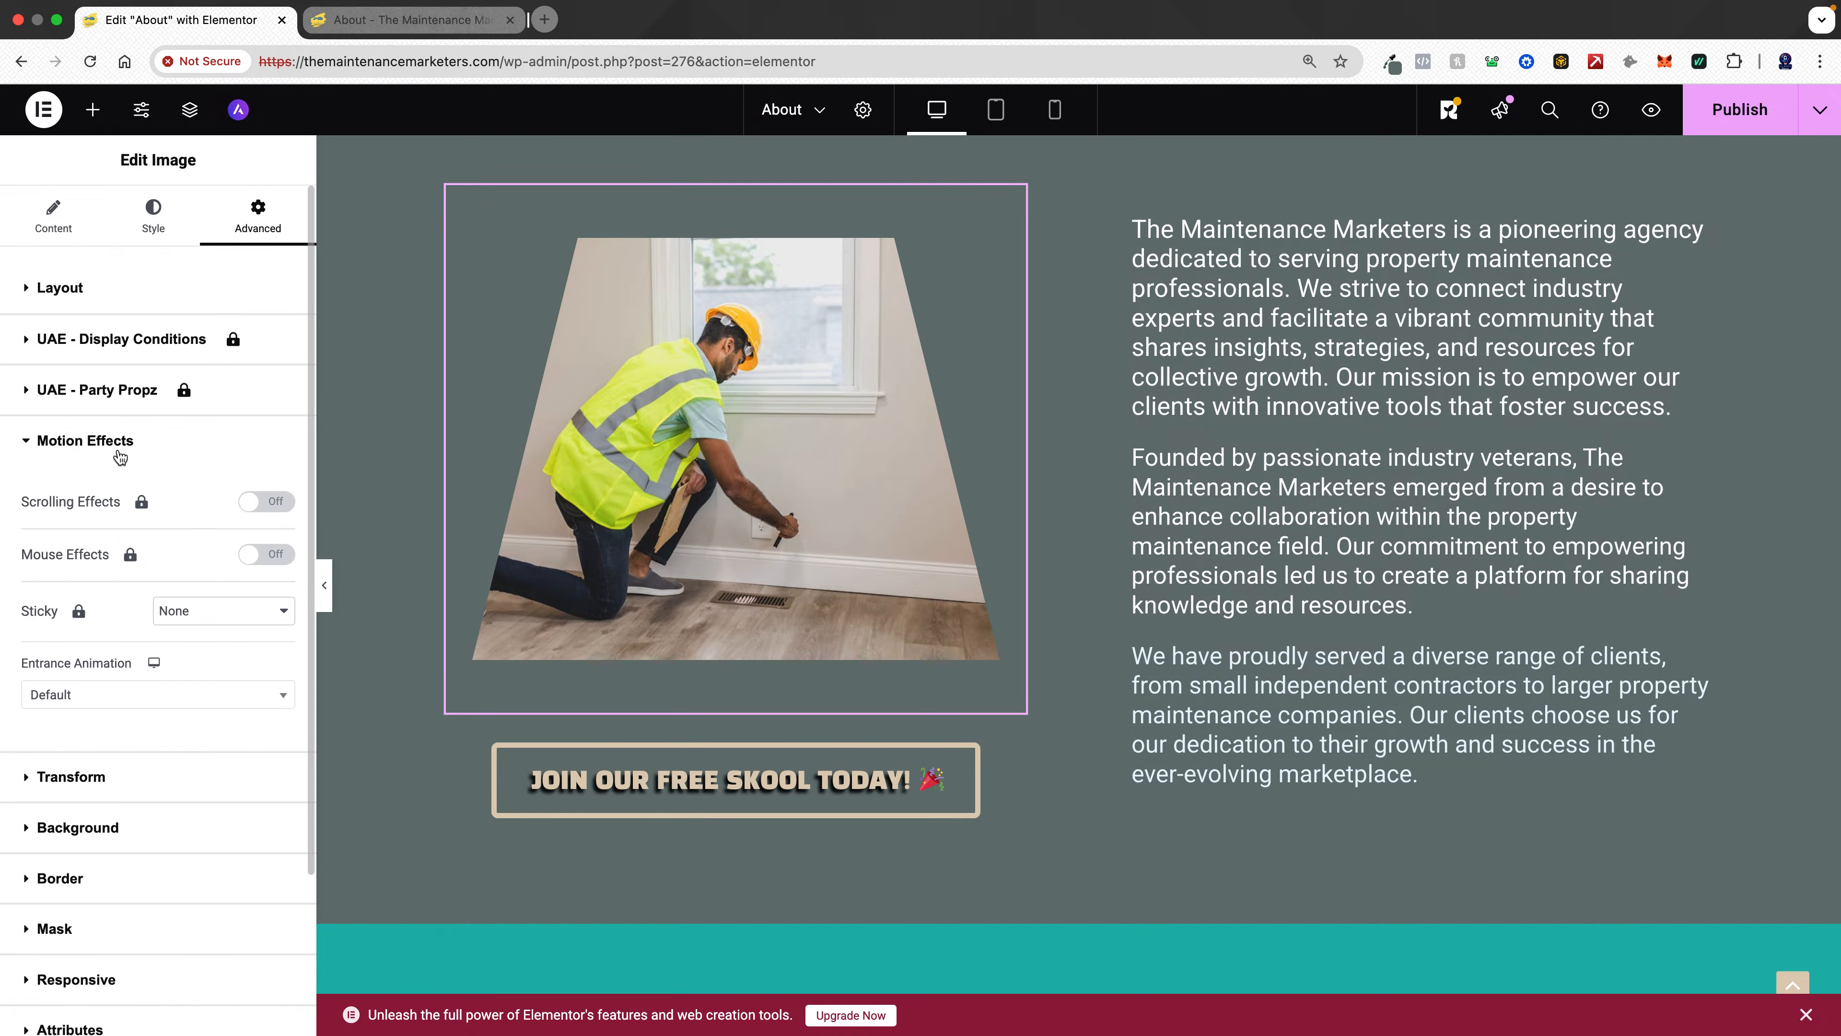
left_click(164, 693)
scroll(152, 842, "down", 10)
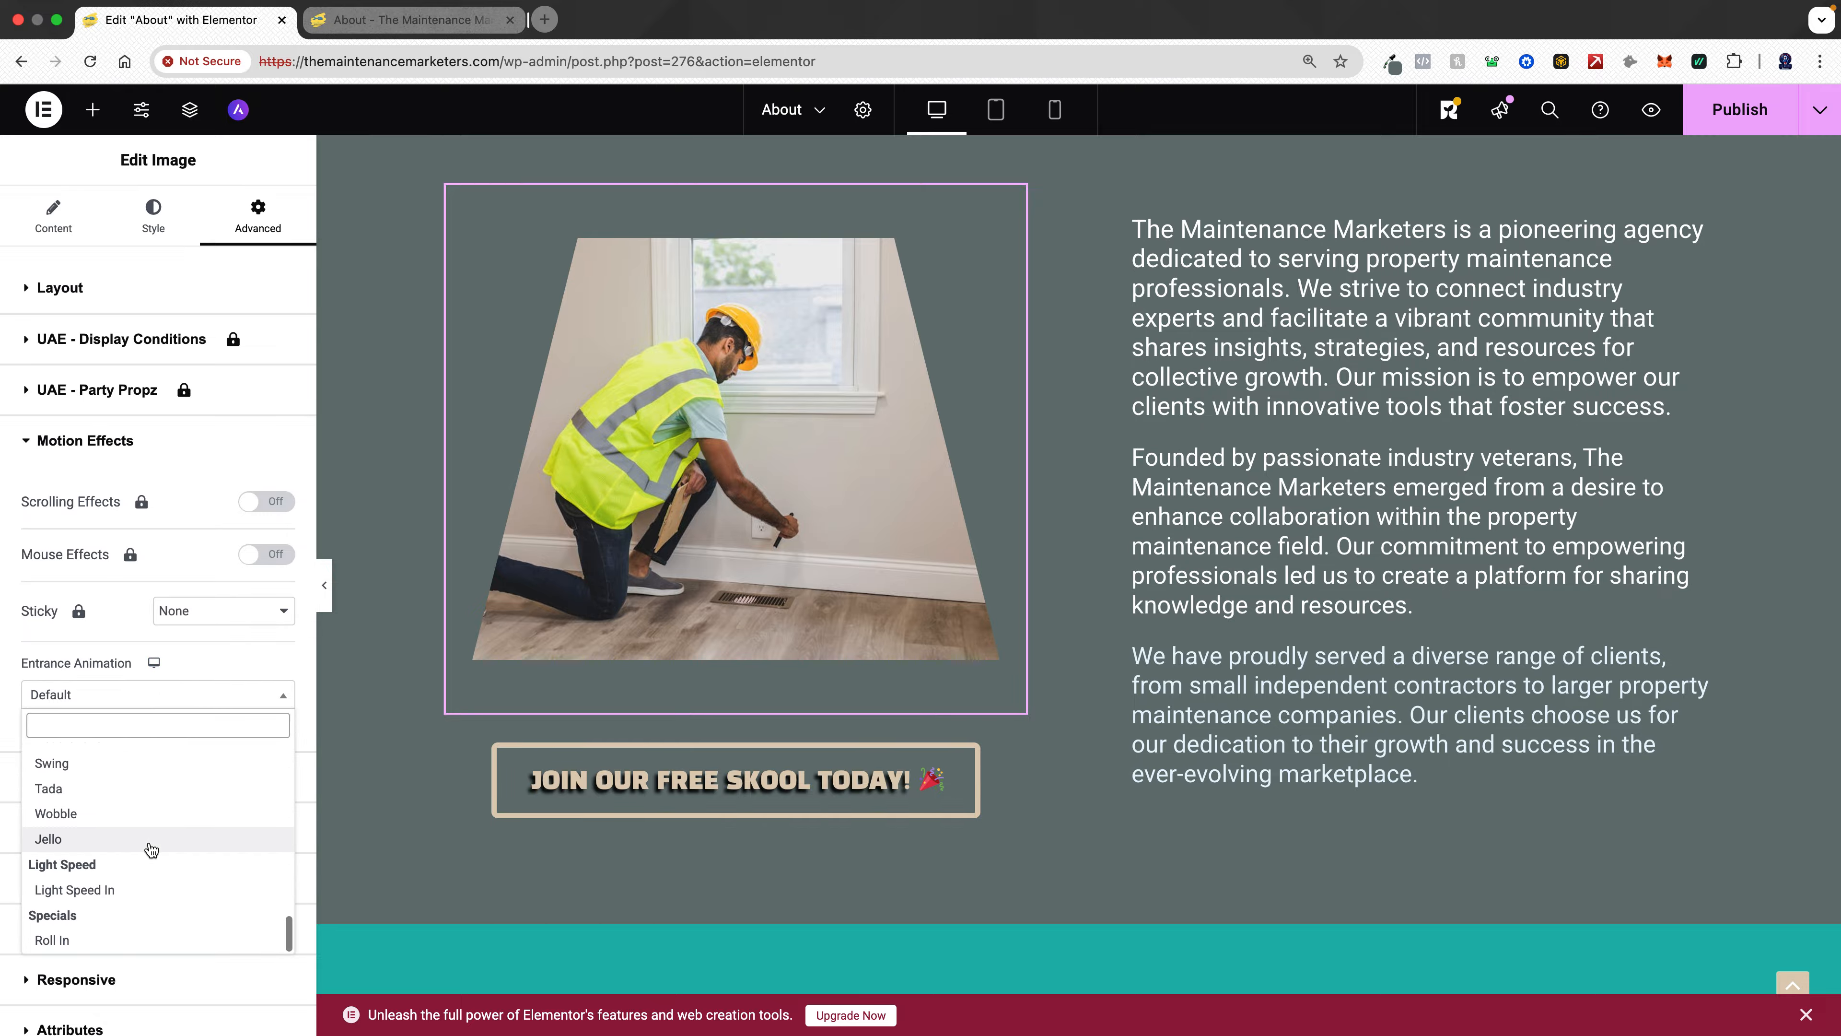
left_click(159, 892)
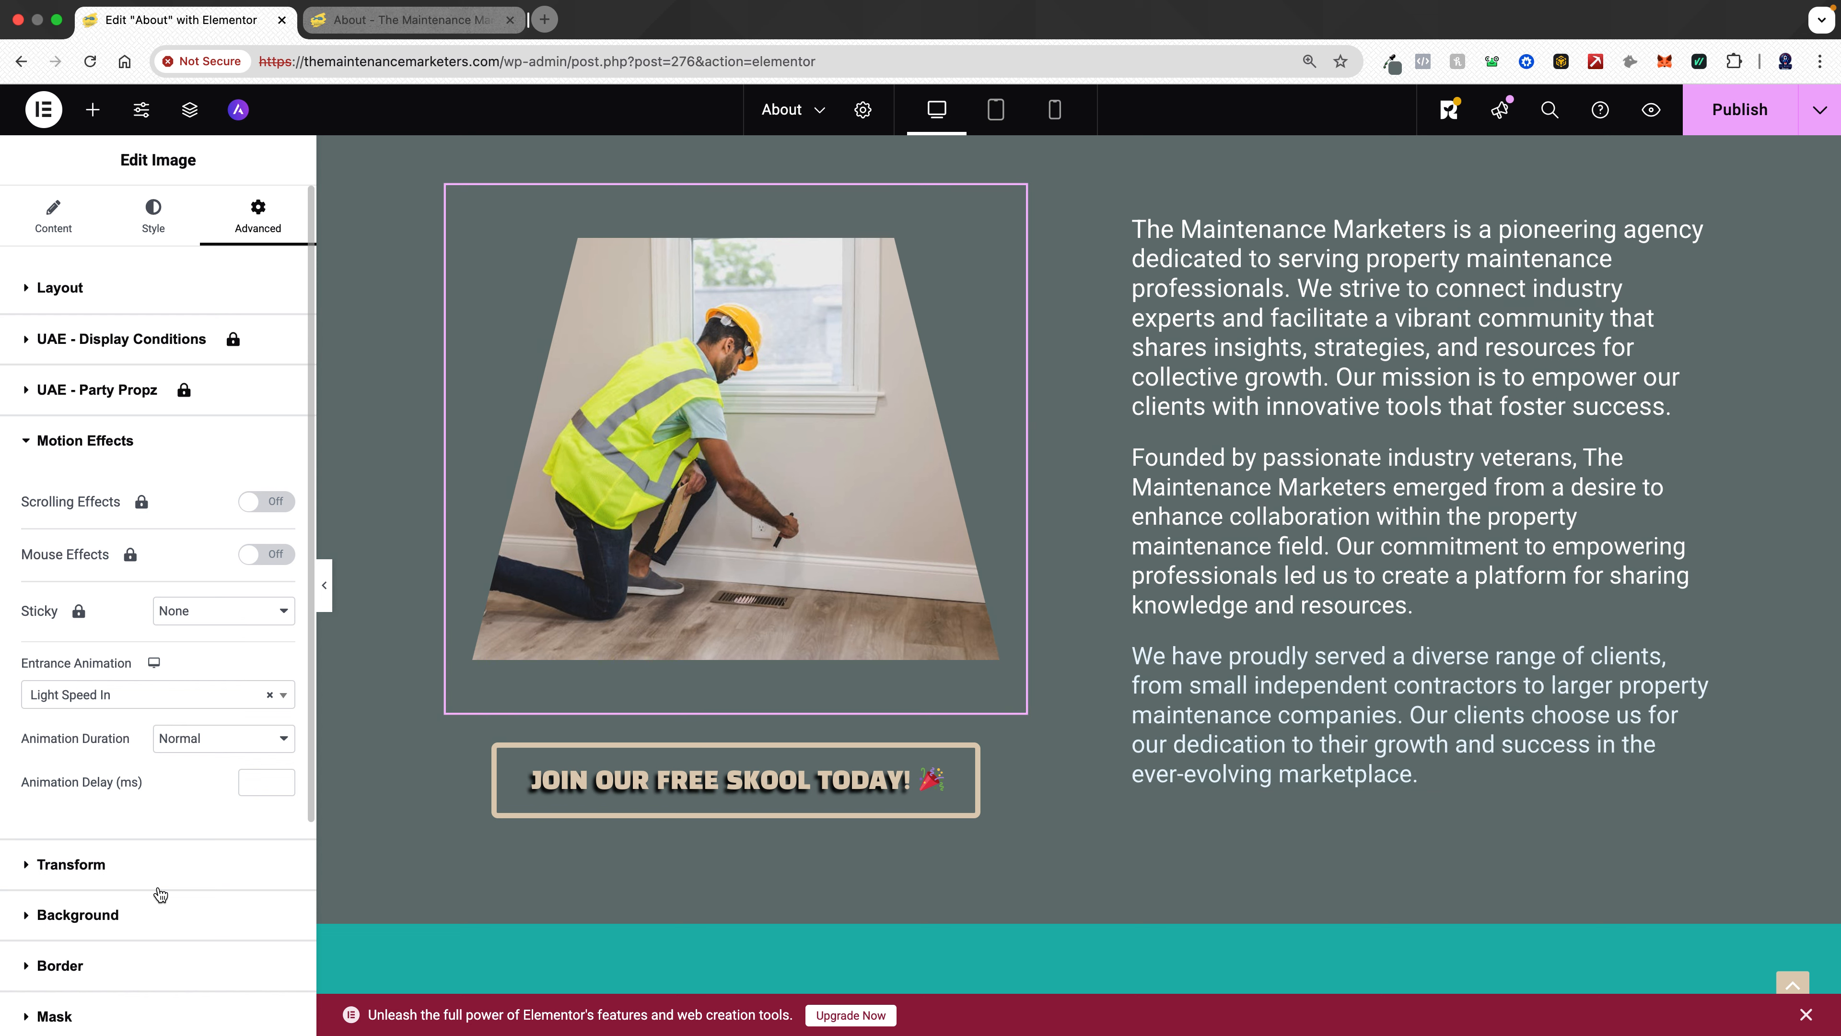
left_click(228, 747)
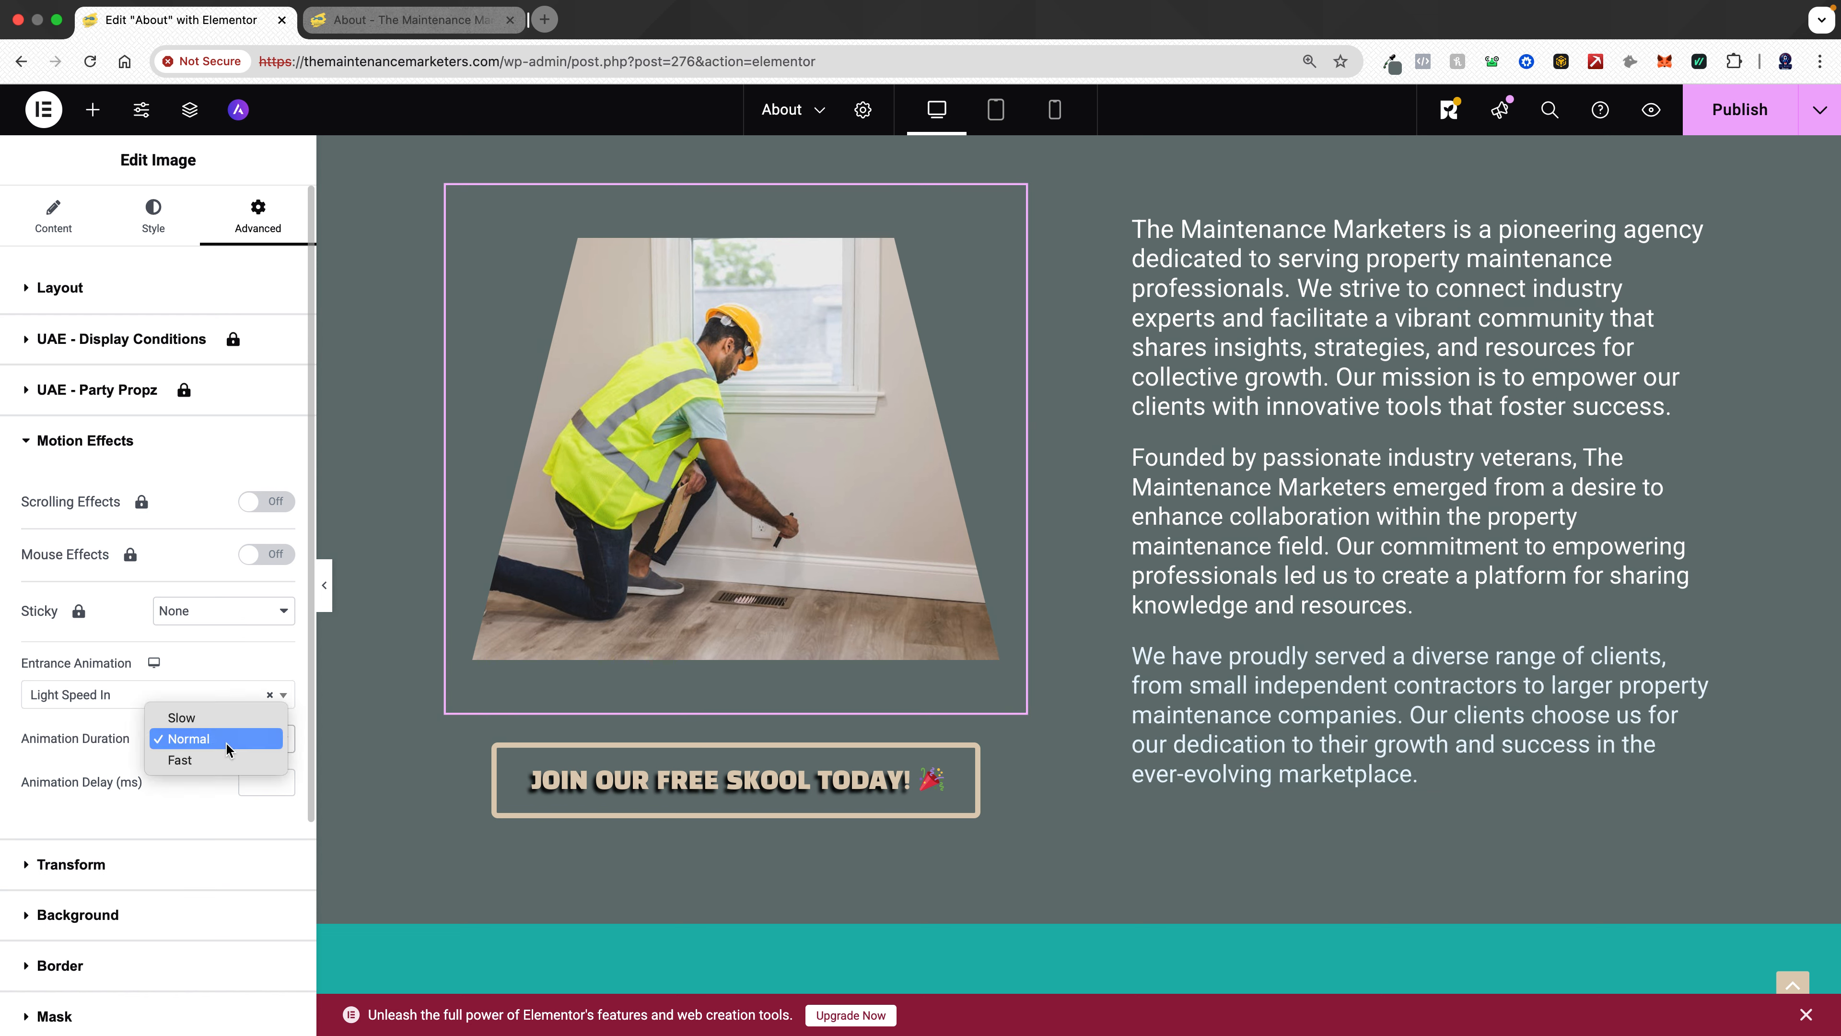
left_click(205, 760)
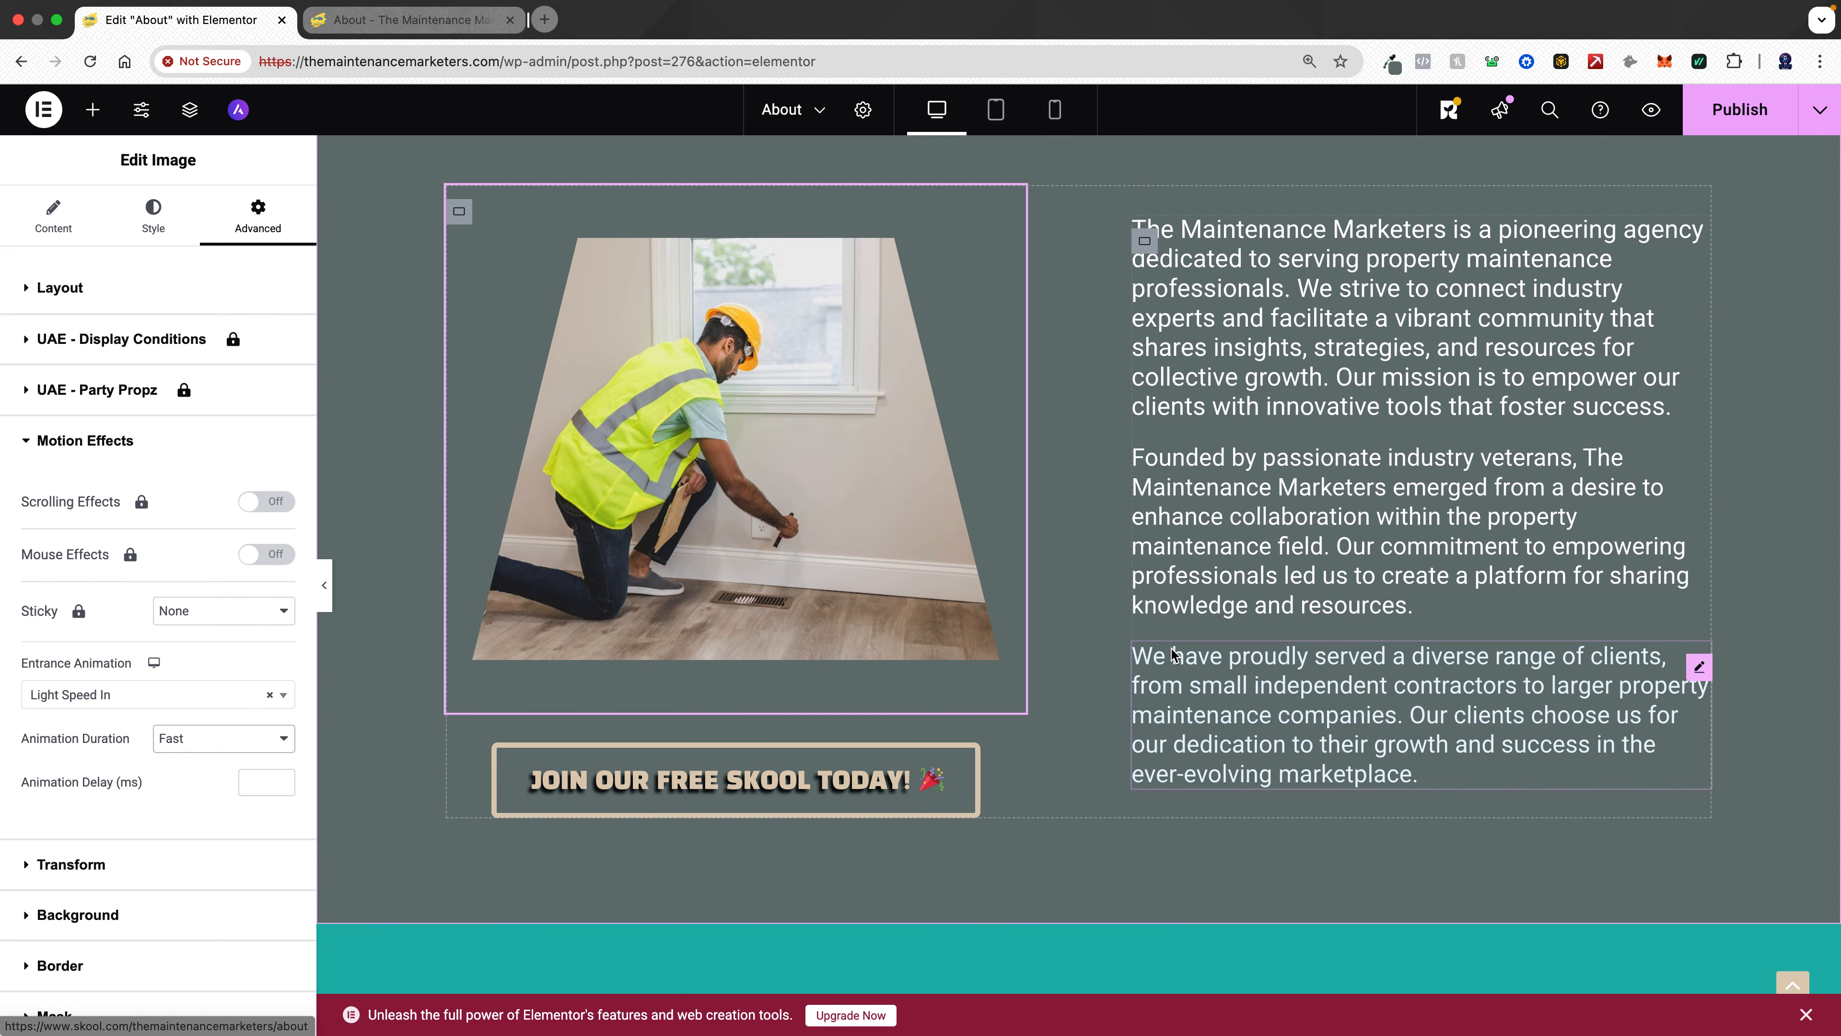
- Select the story section container and apply a Zigzag top shape divider to it
scroll(1172, 654, "up", 10)
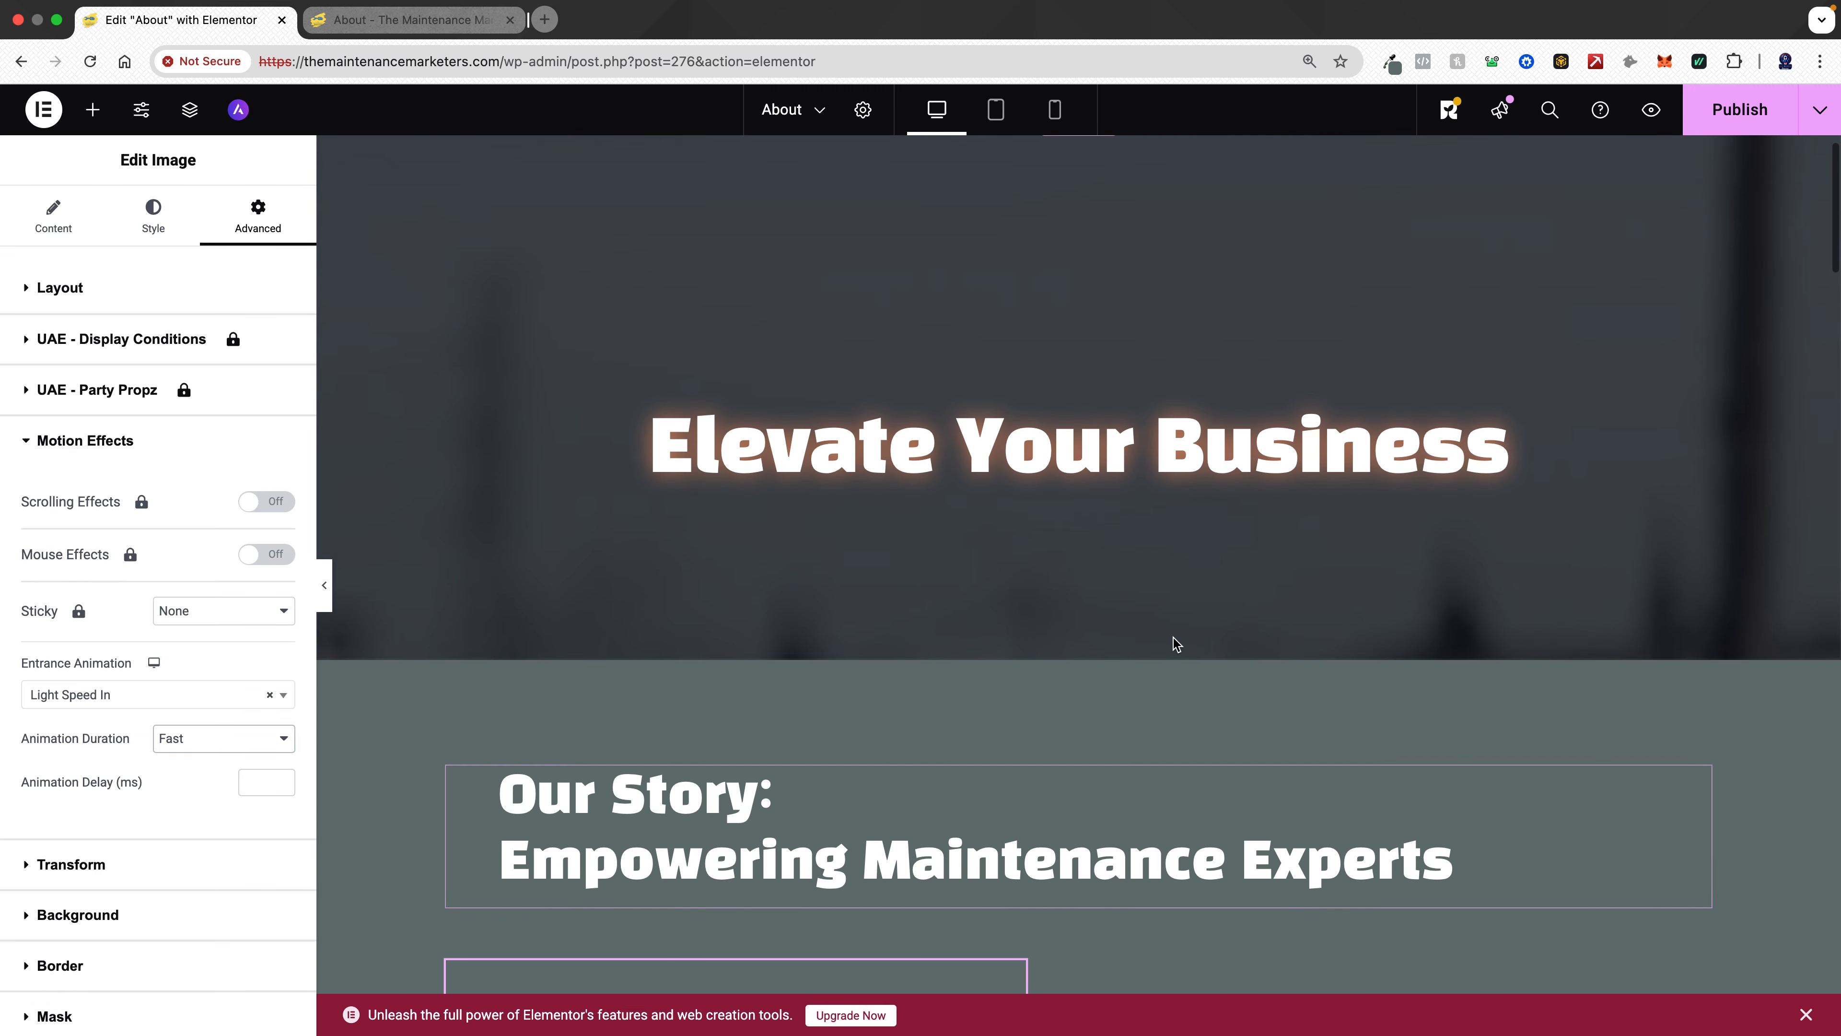
scroll(1176, 644, "down", 10)
scroll(1175, 644, "up", 10)
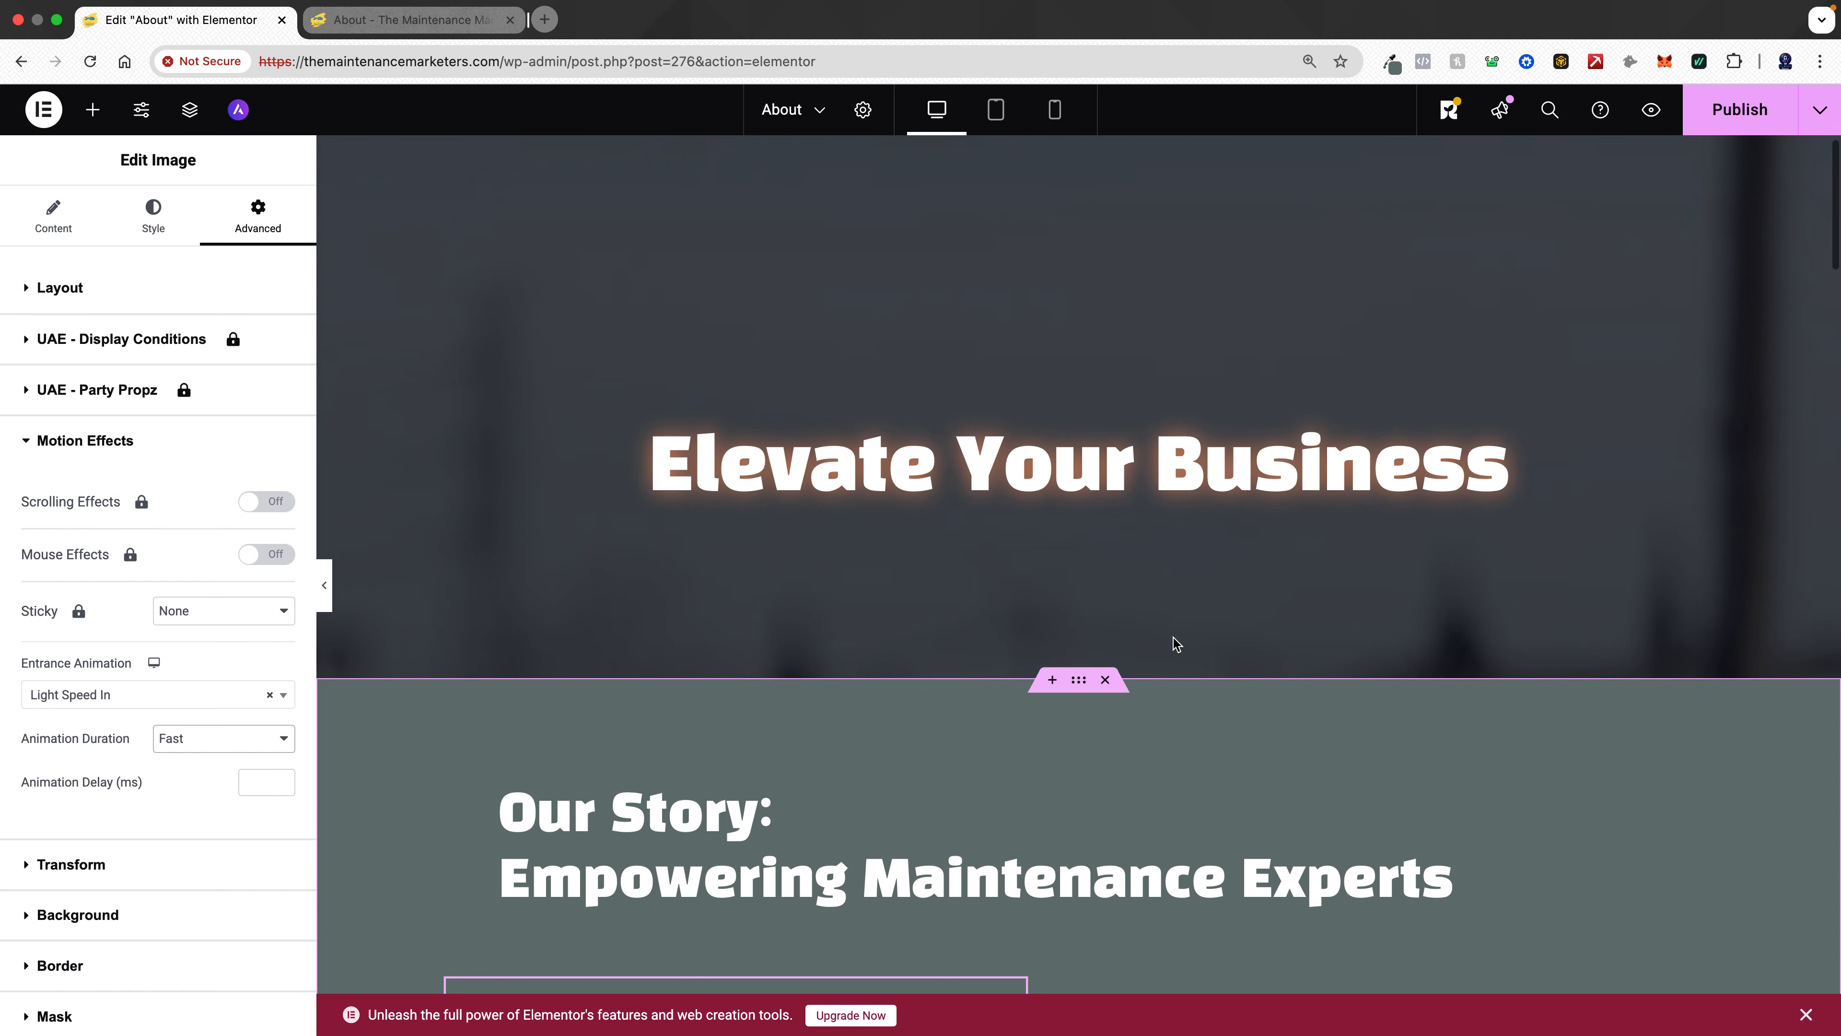
scroll(1175, 642, "down", 4)
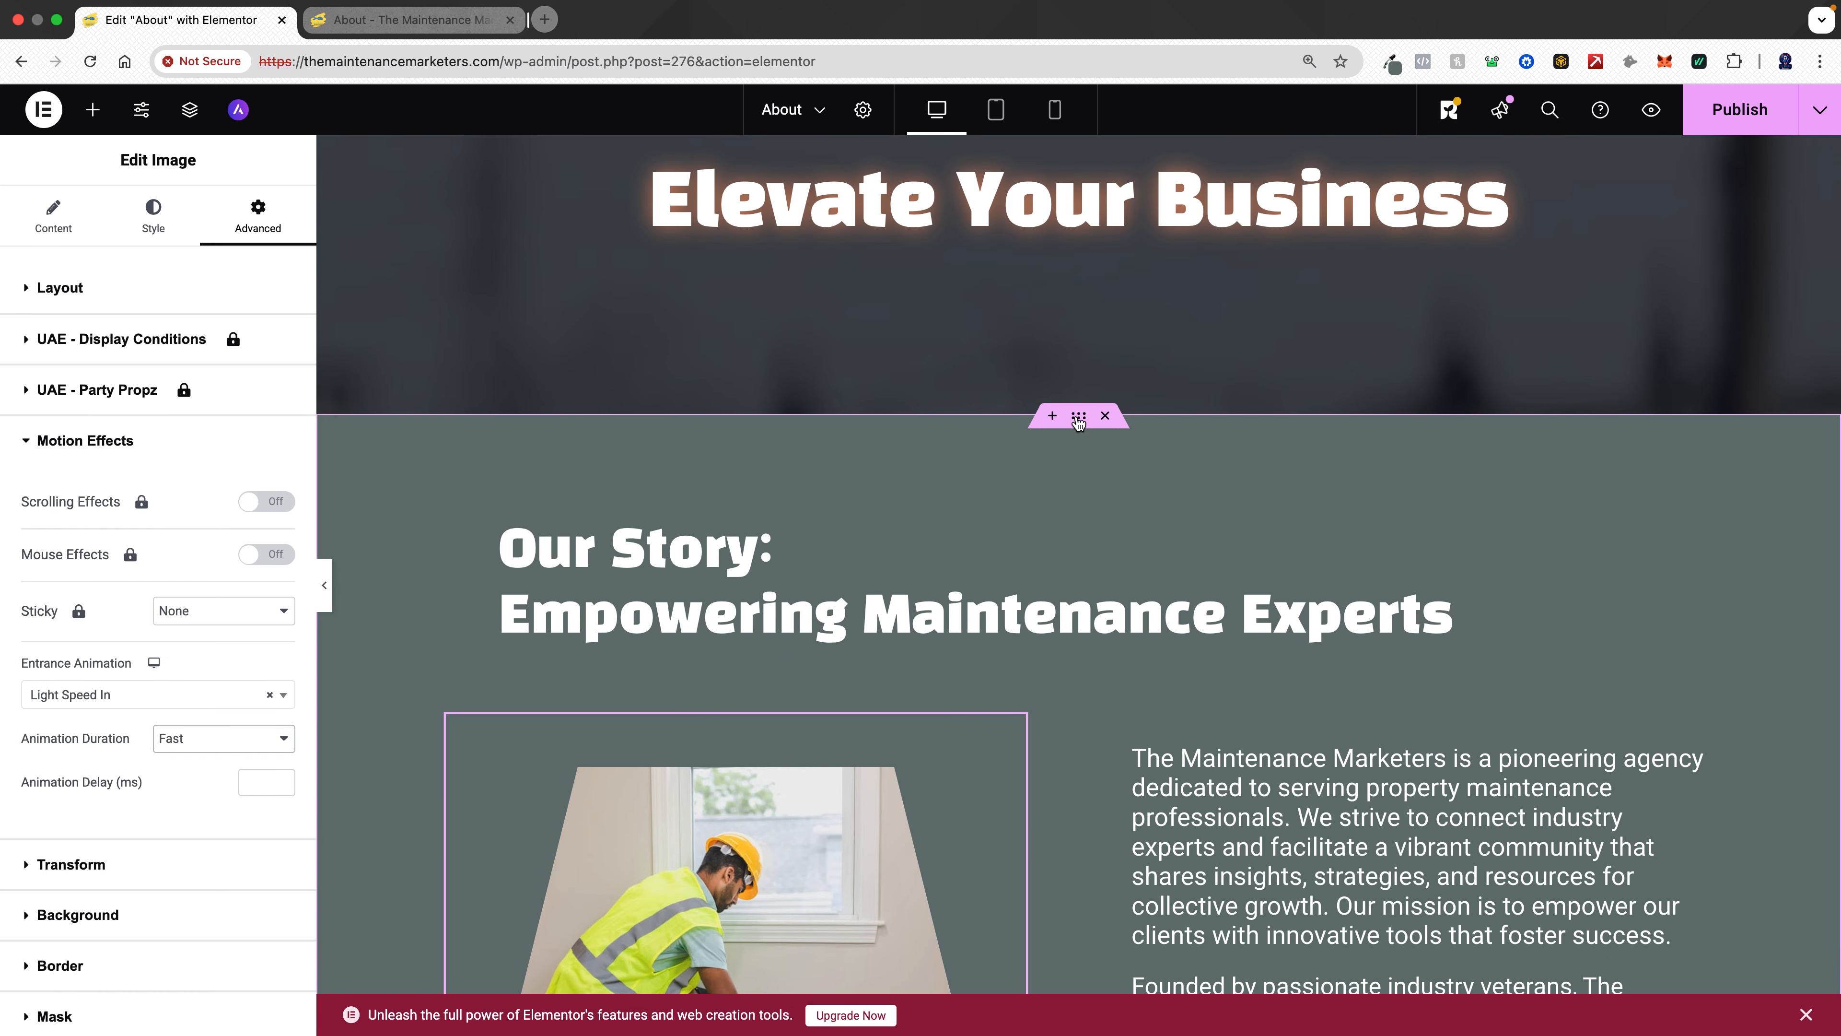
left_click(1041, 461)
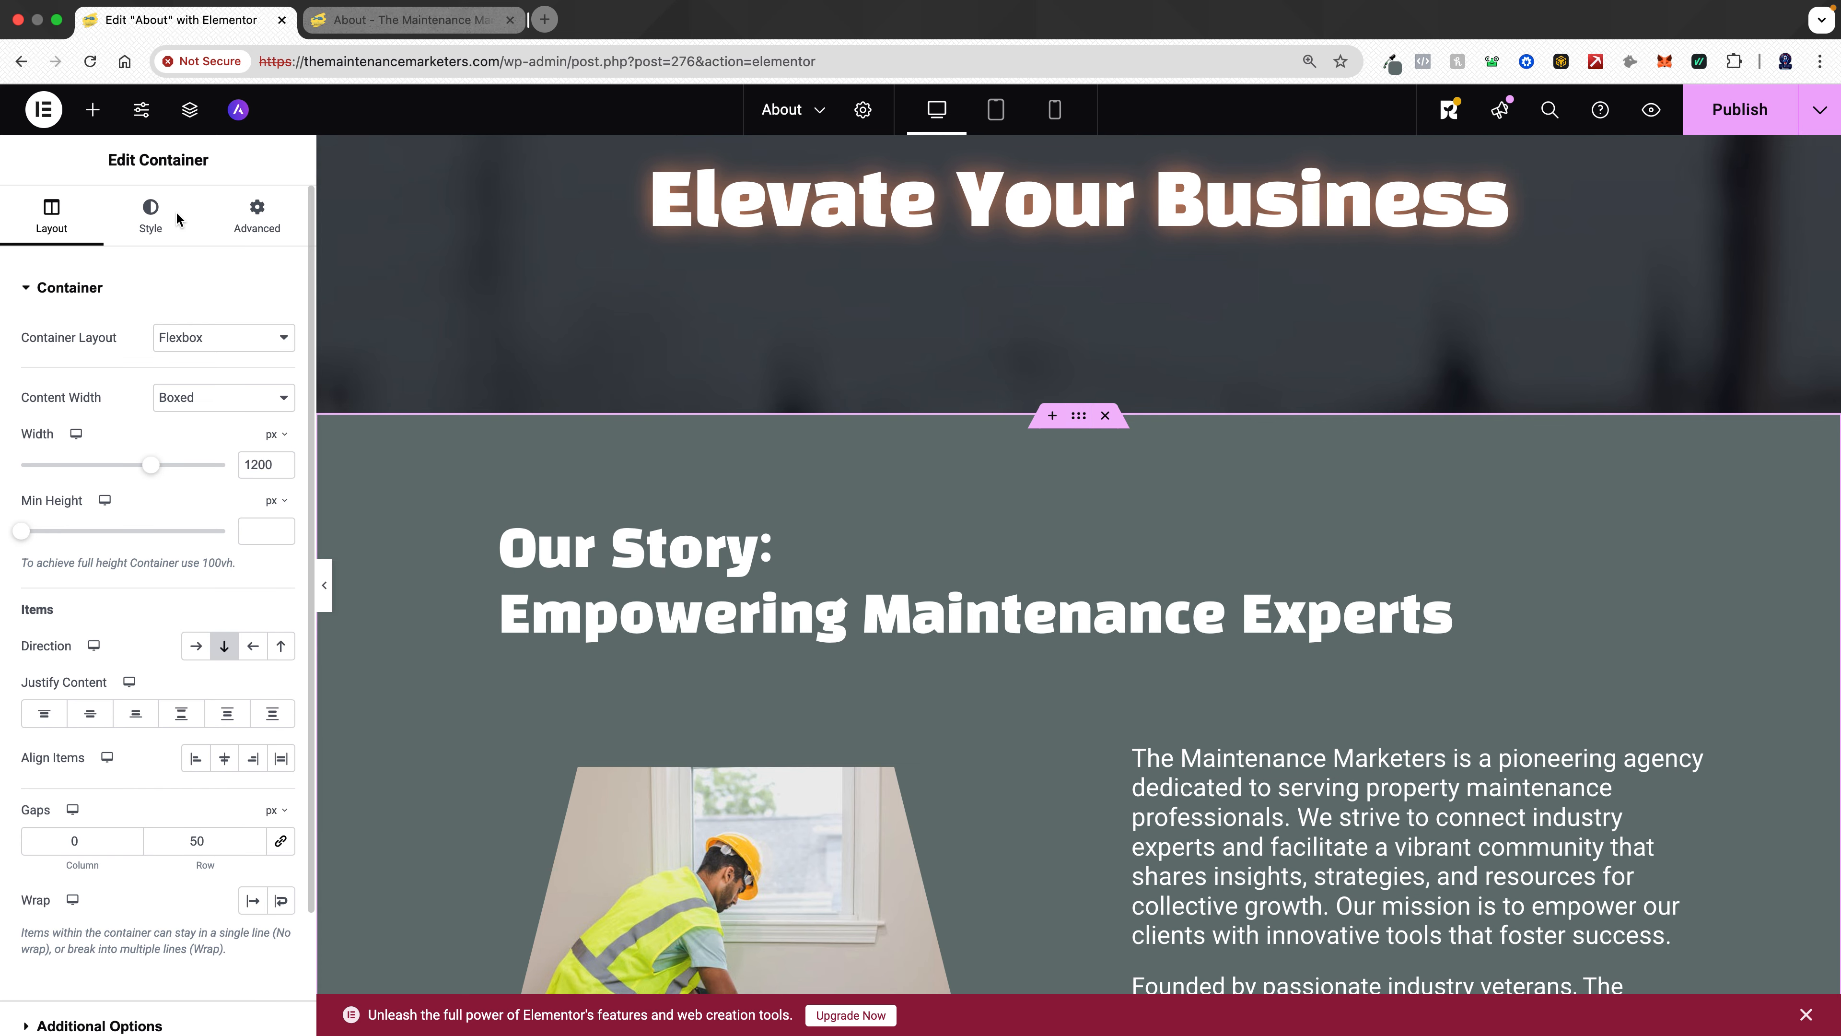
left_click(149, 224)
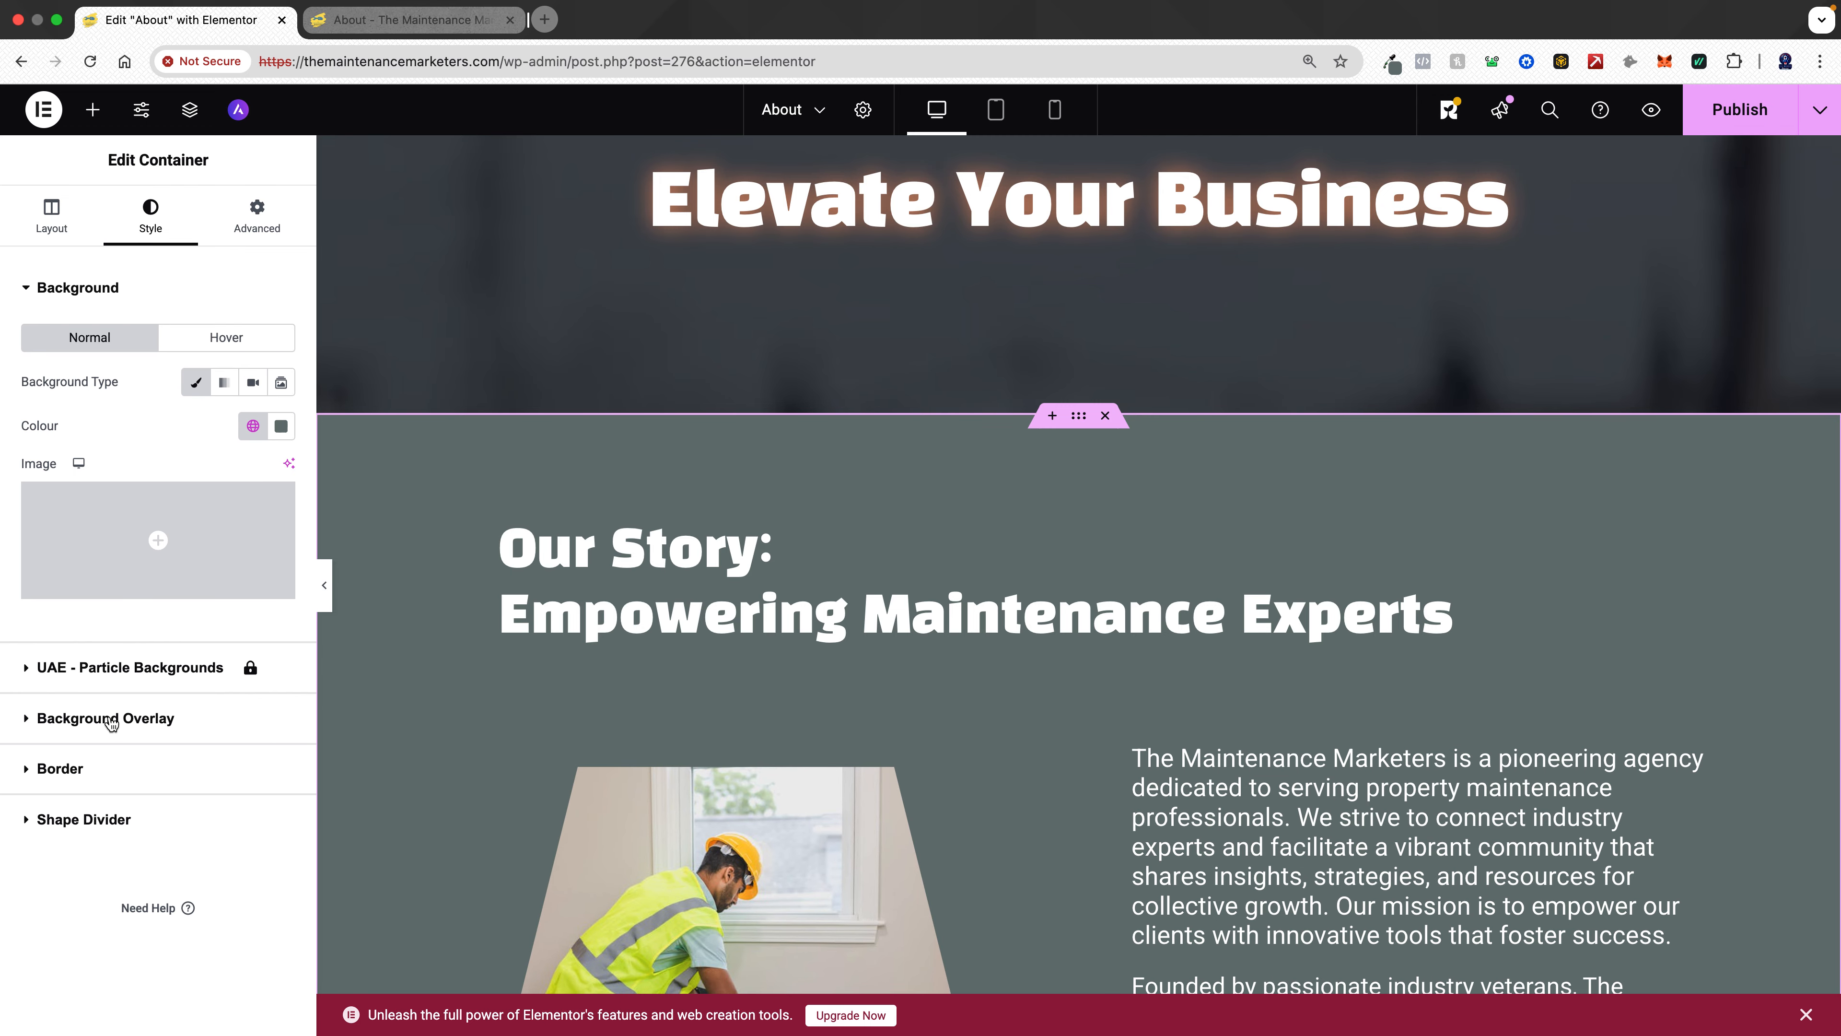
left_click(104, 812)
scroll(176, 678, "down", 1)
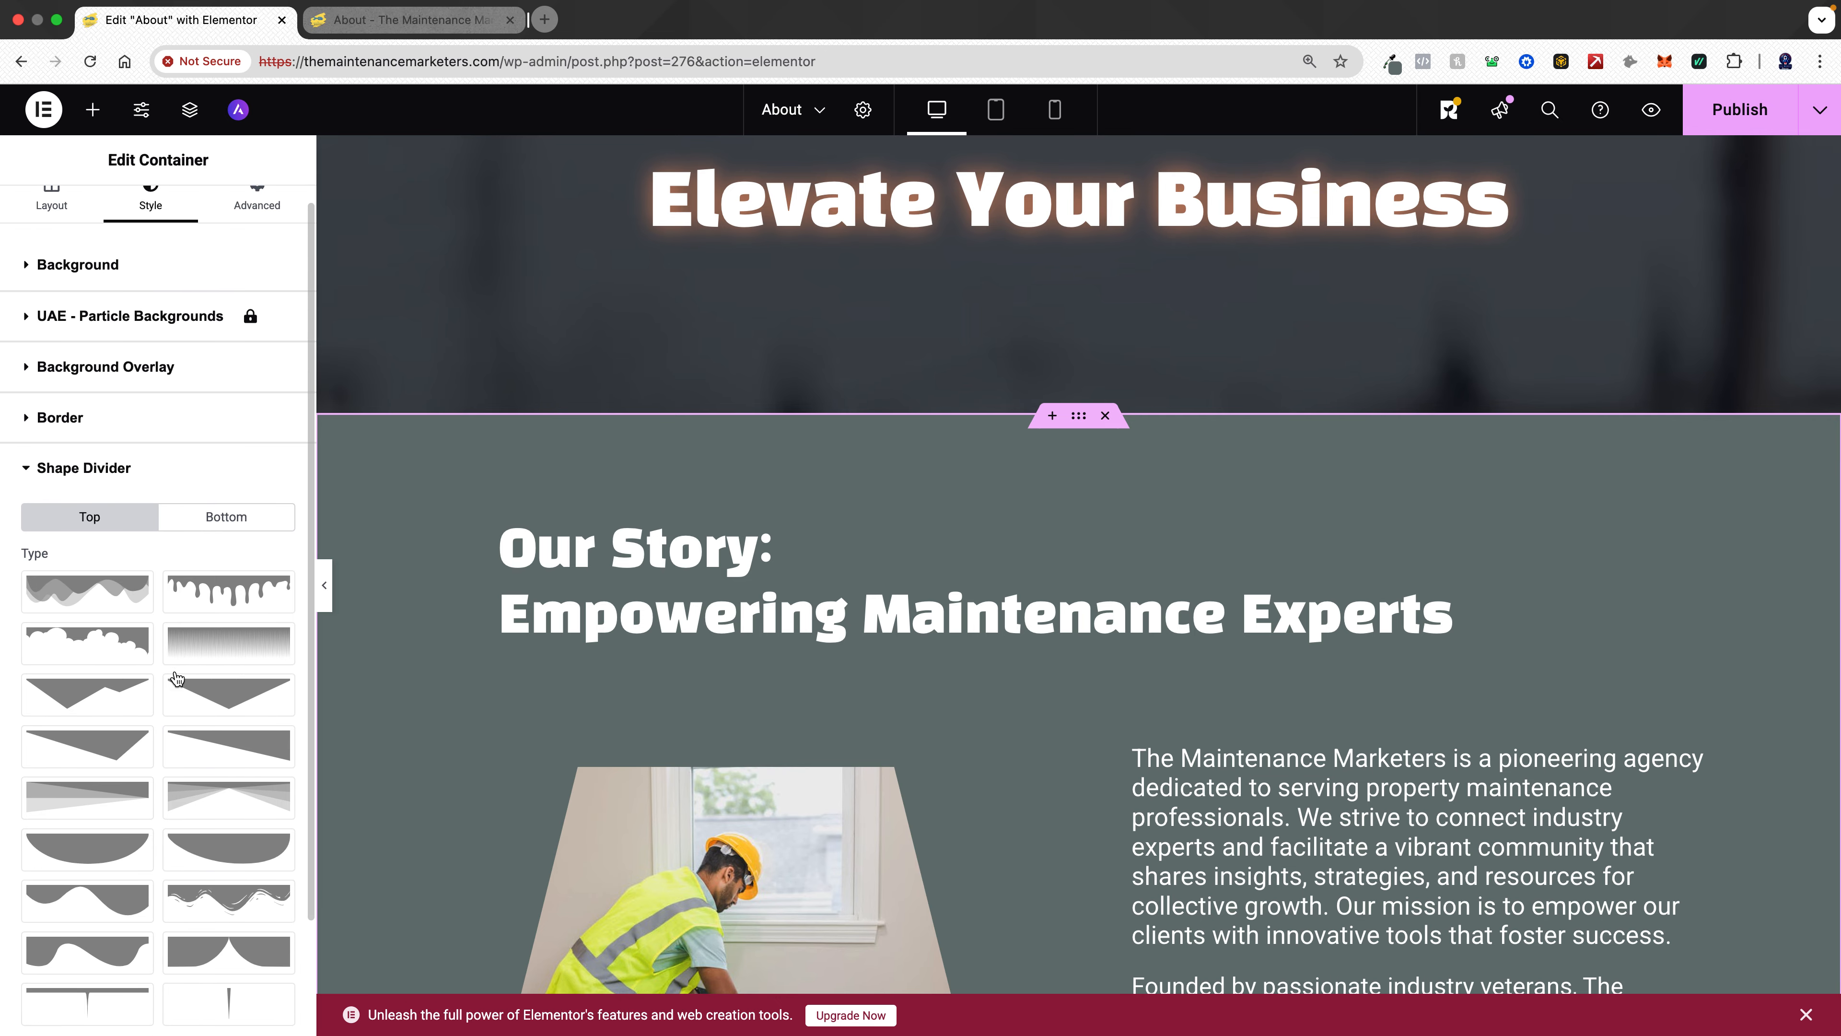
scroll(176, 678, "down", 3)
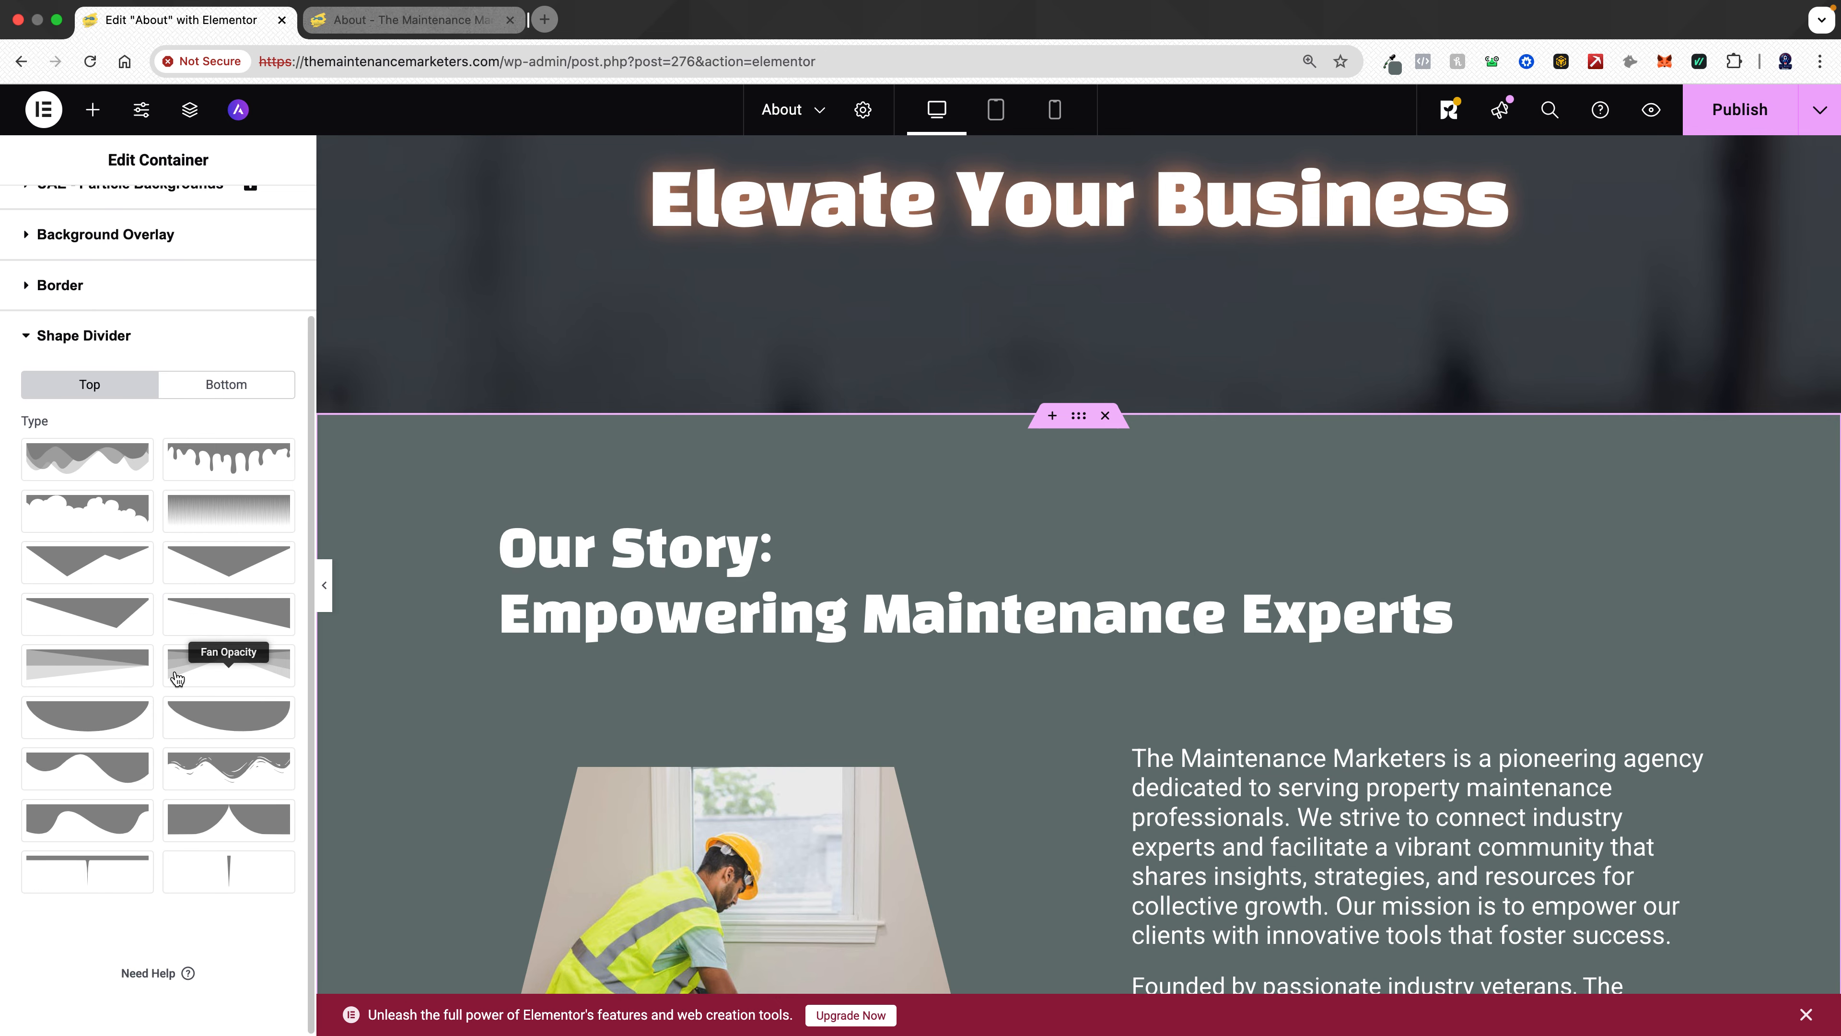
left_click(230, 515)
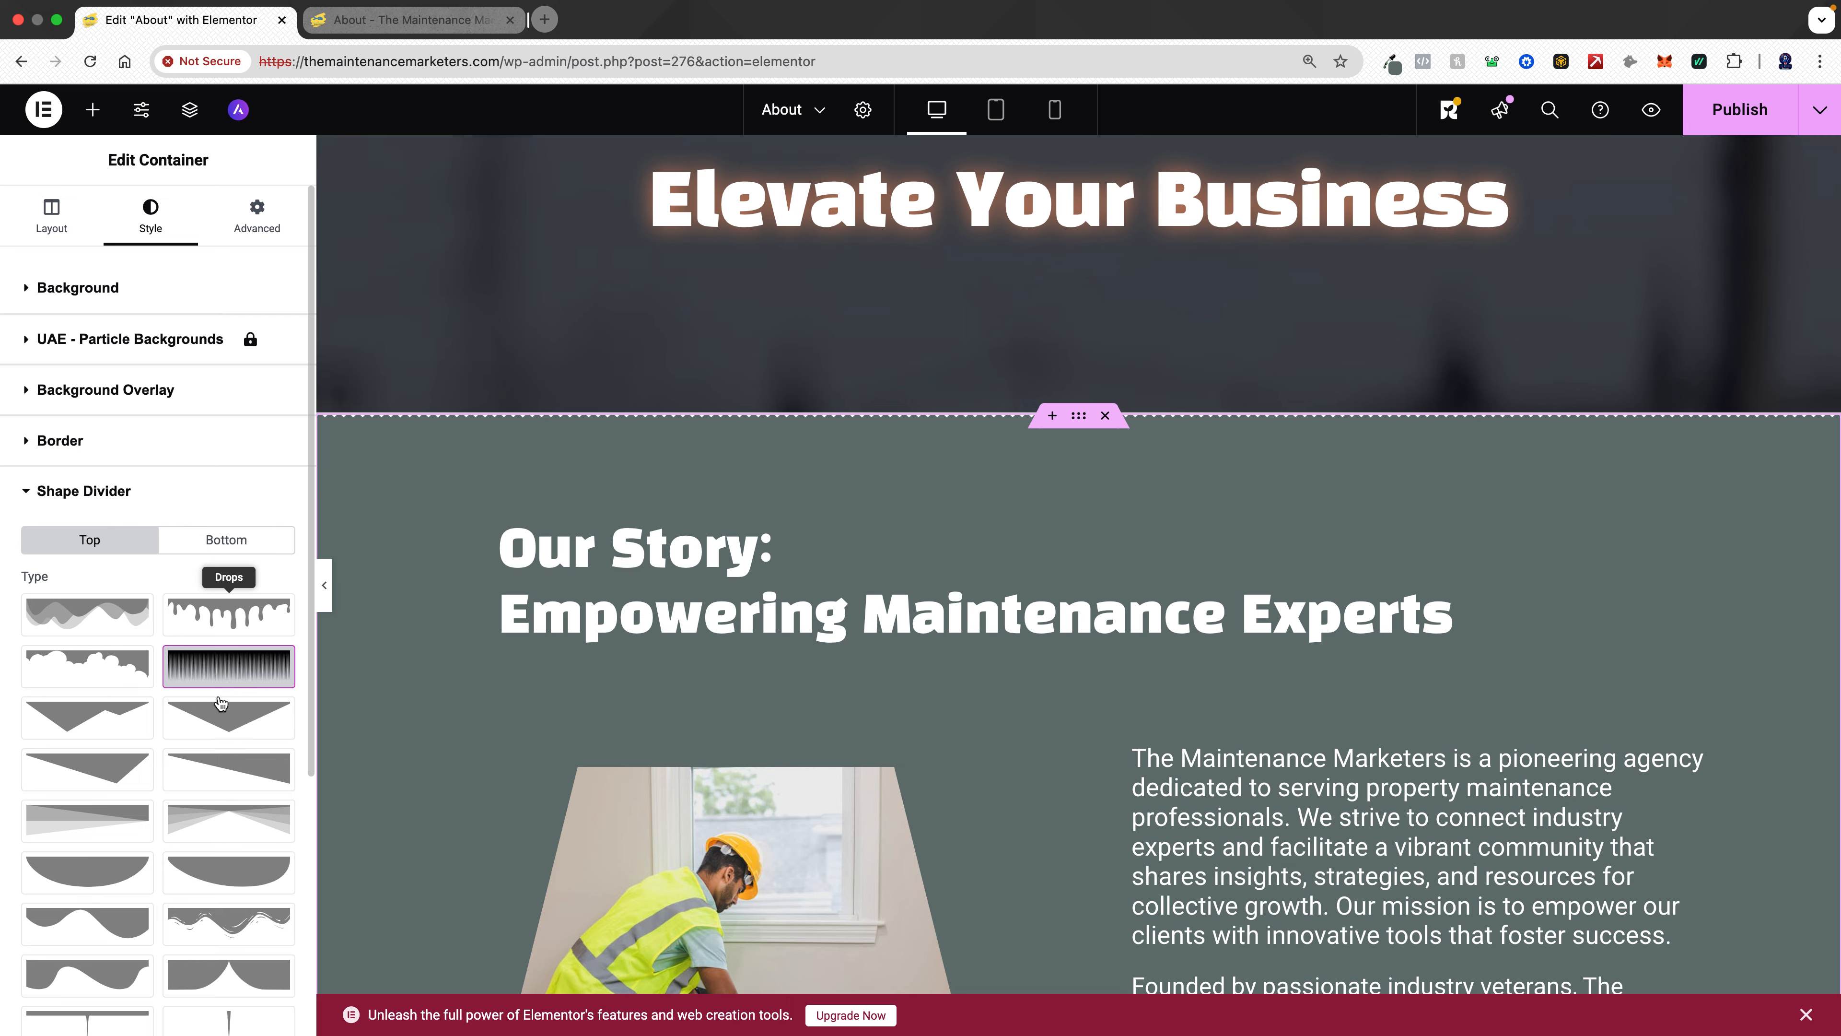
left_click(226, 663)
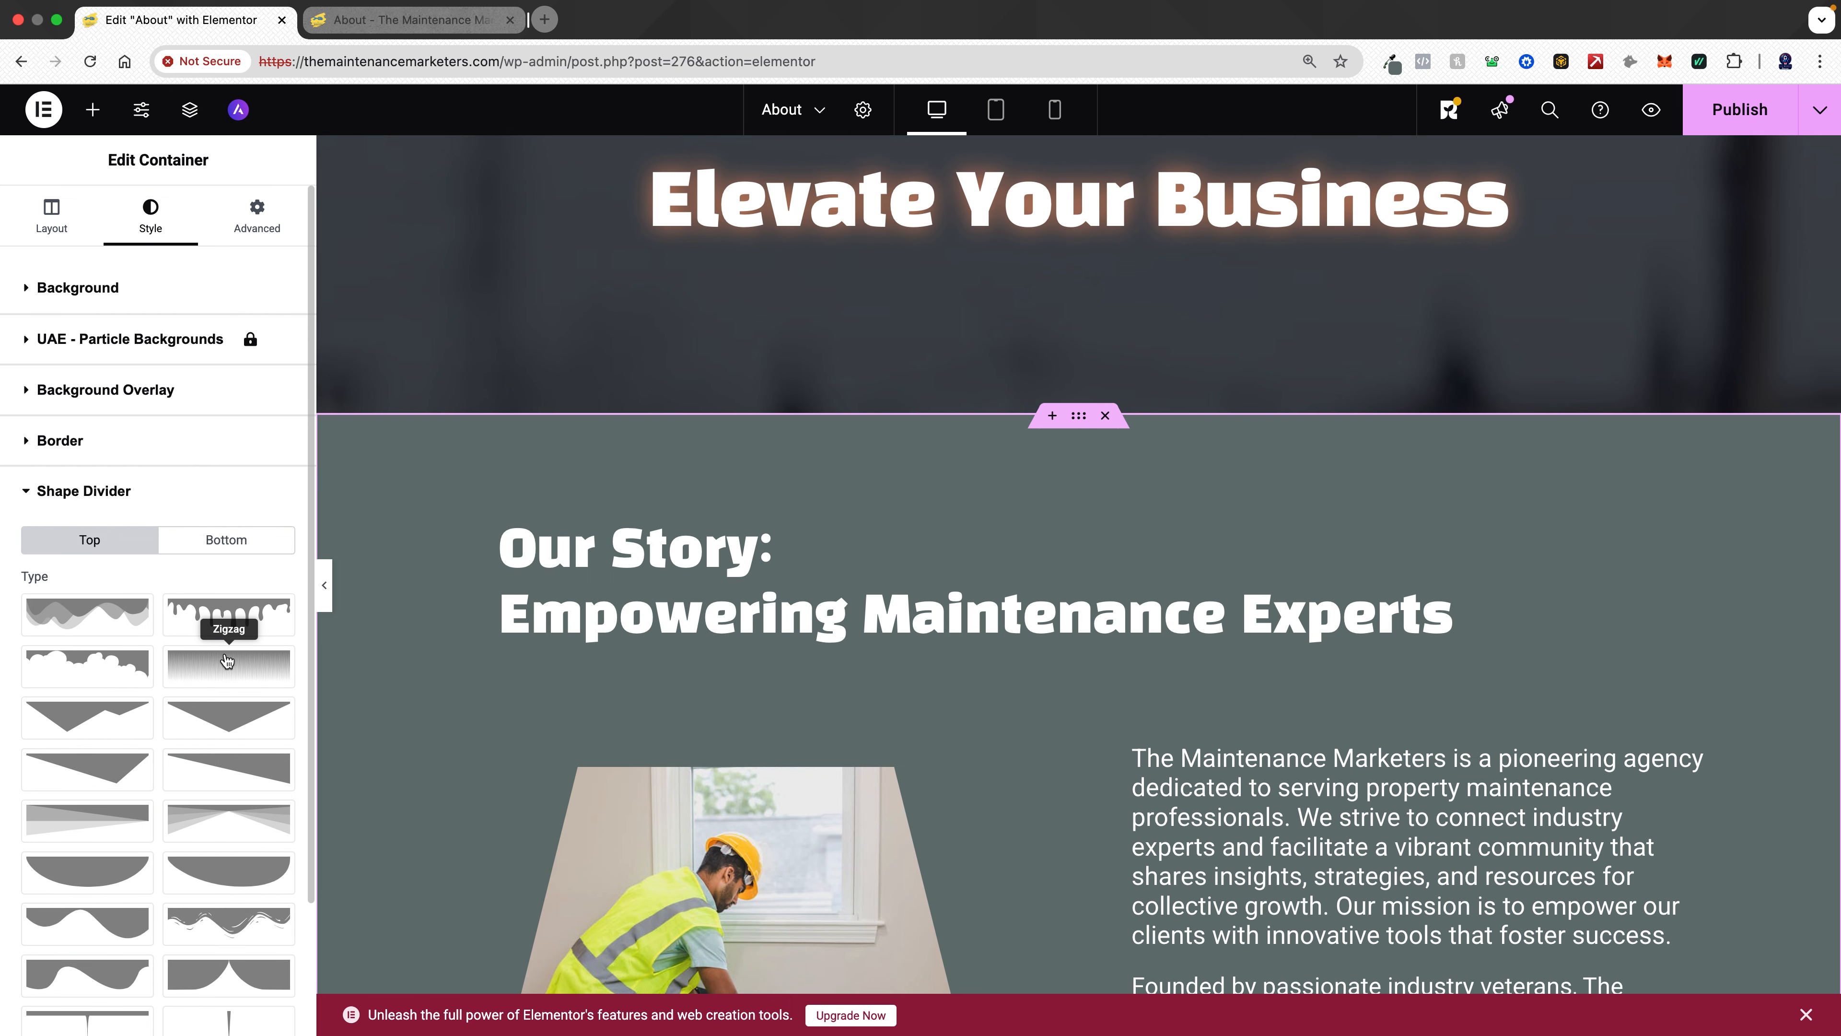
scroll(227, 660, "down", 3)
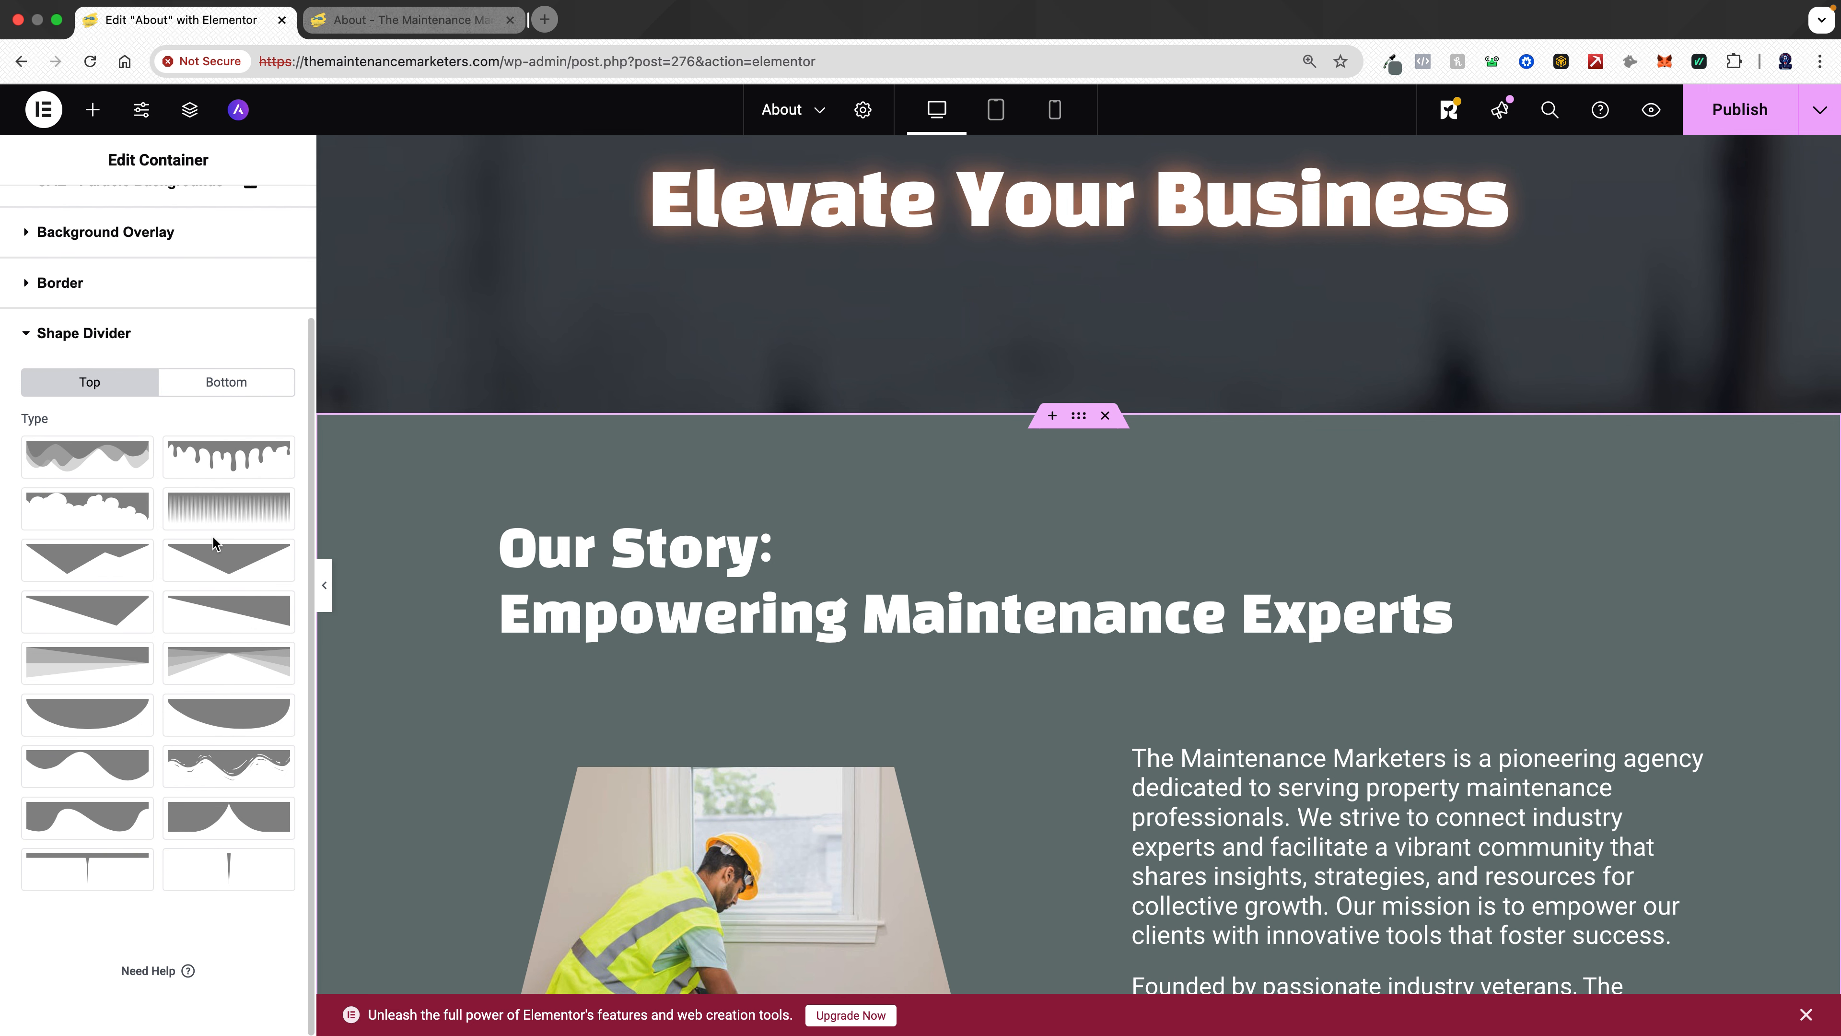
scroll(211, 535, "up", 3)
scroll(211, 535, "down", 1)
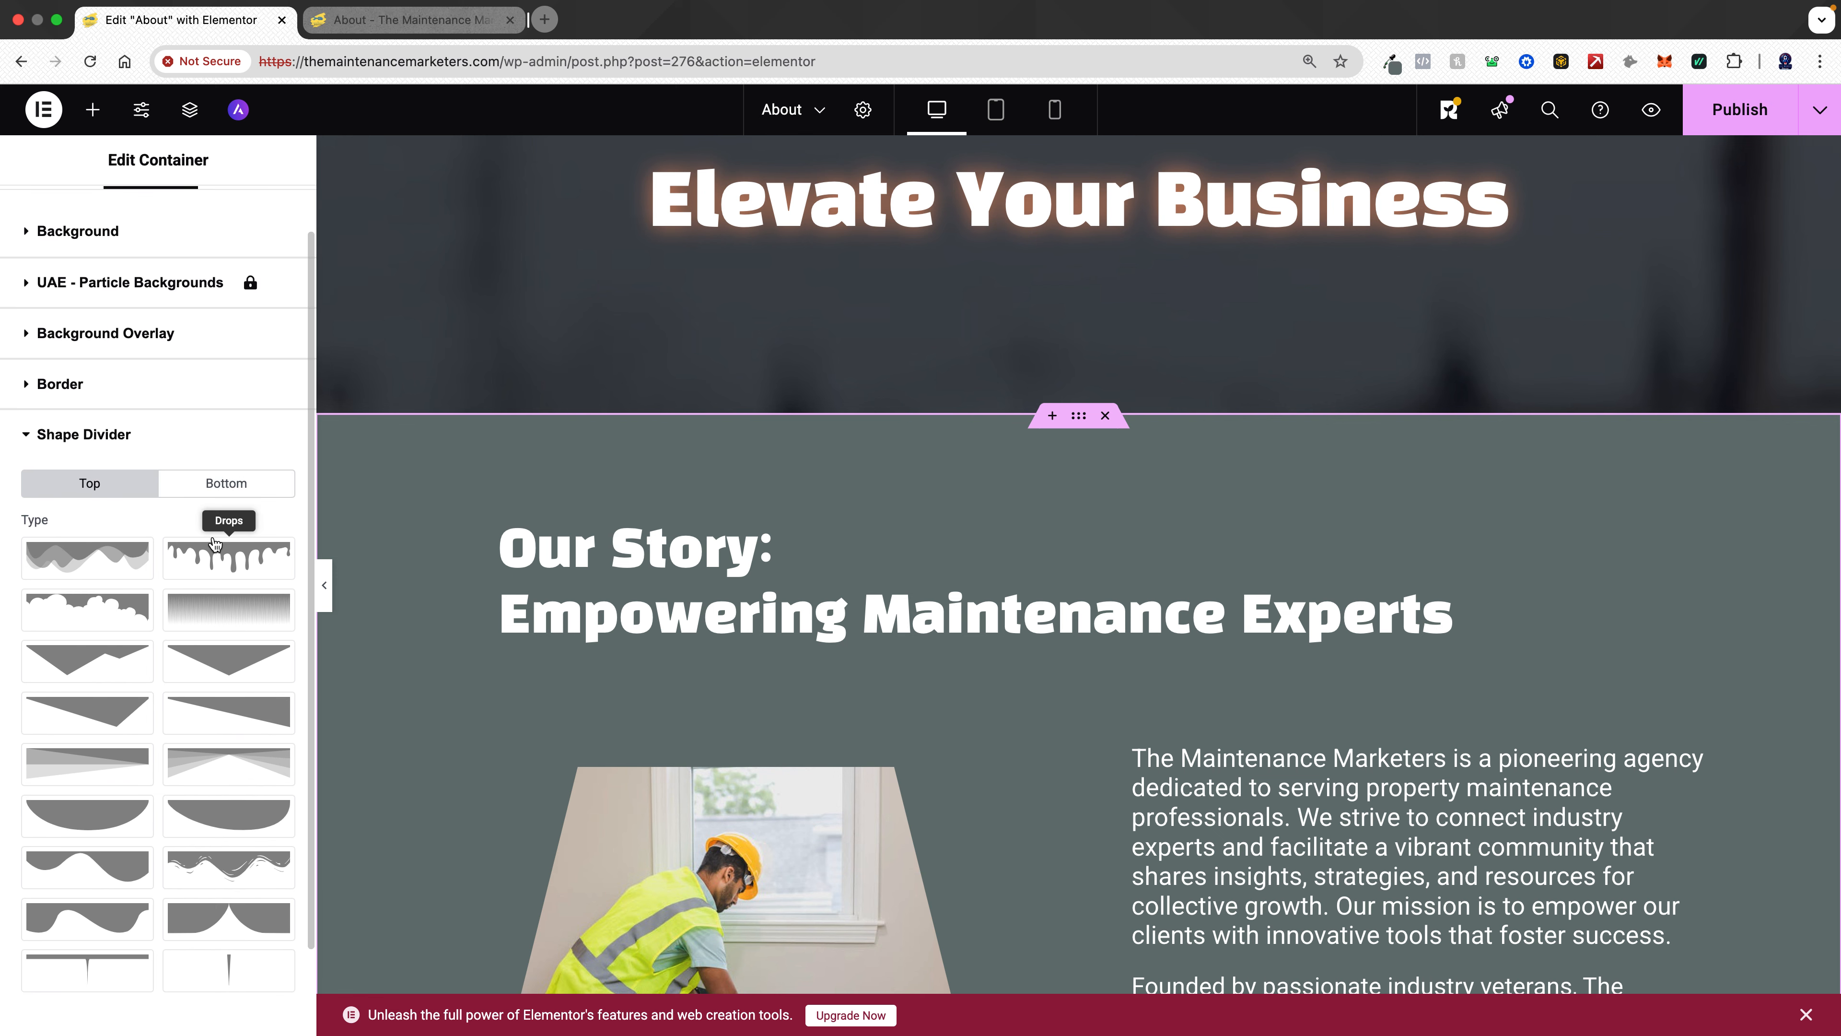
left_click(214, 621)
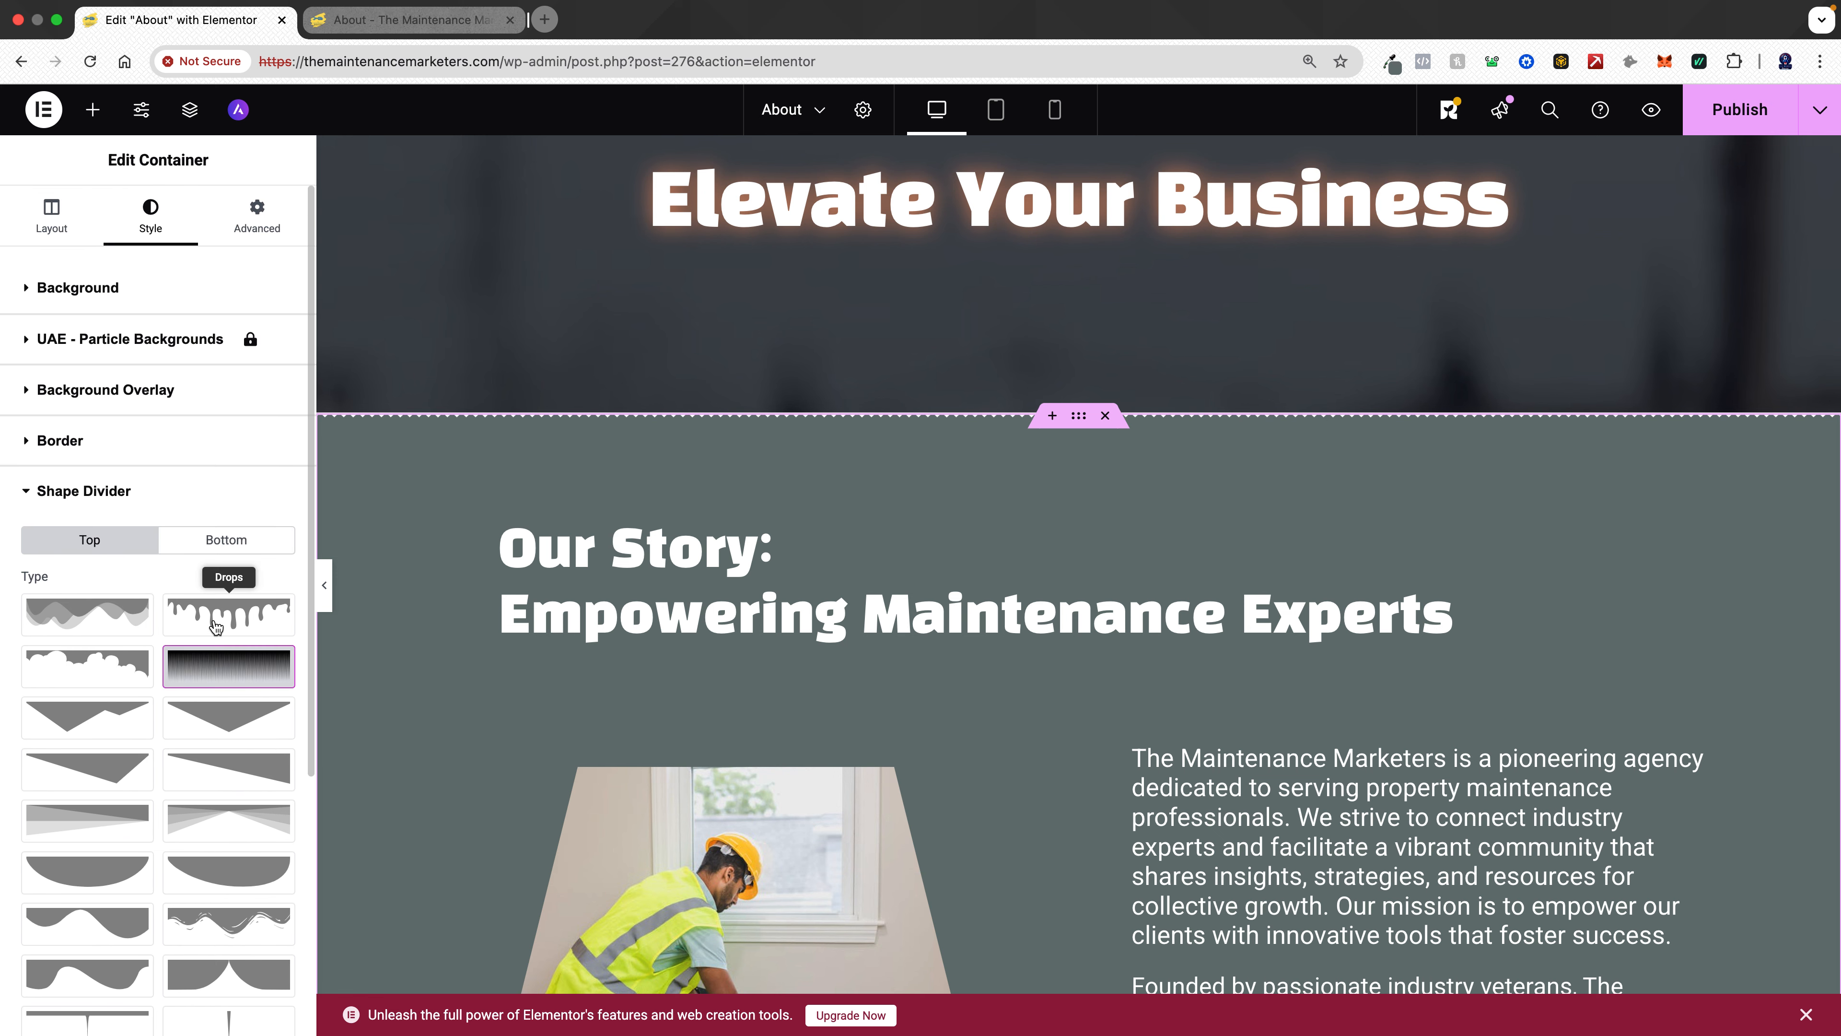
- Set the top shape divider's width to 300% and its height to 106 px
scroll(204, 664, "down", 5)
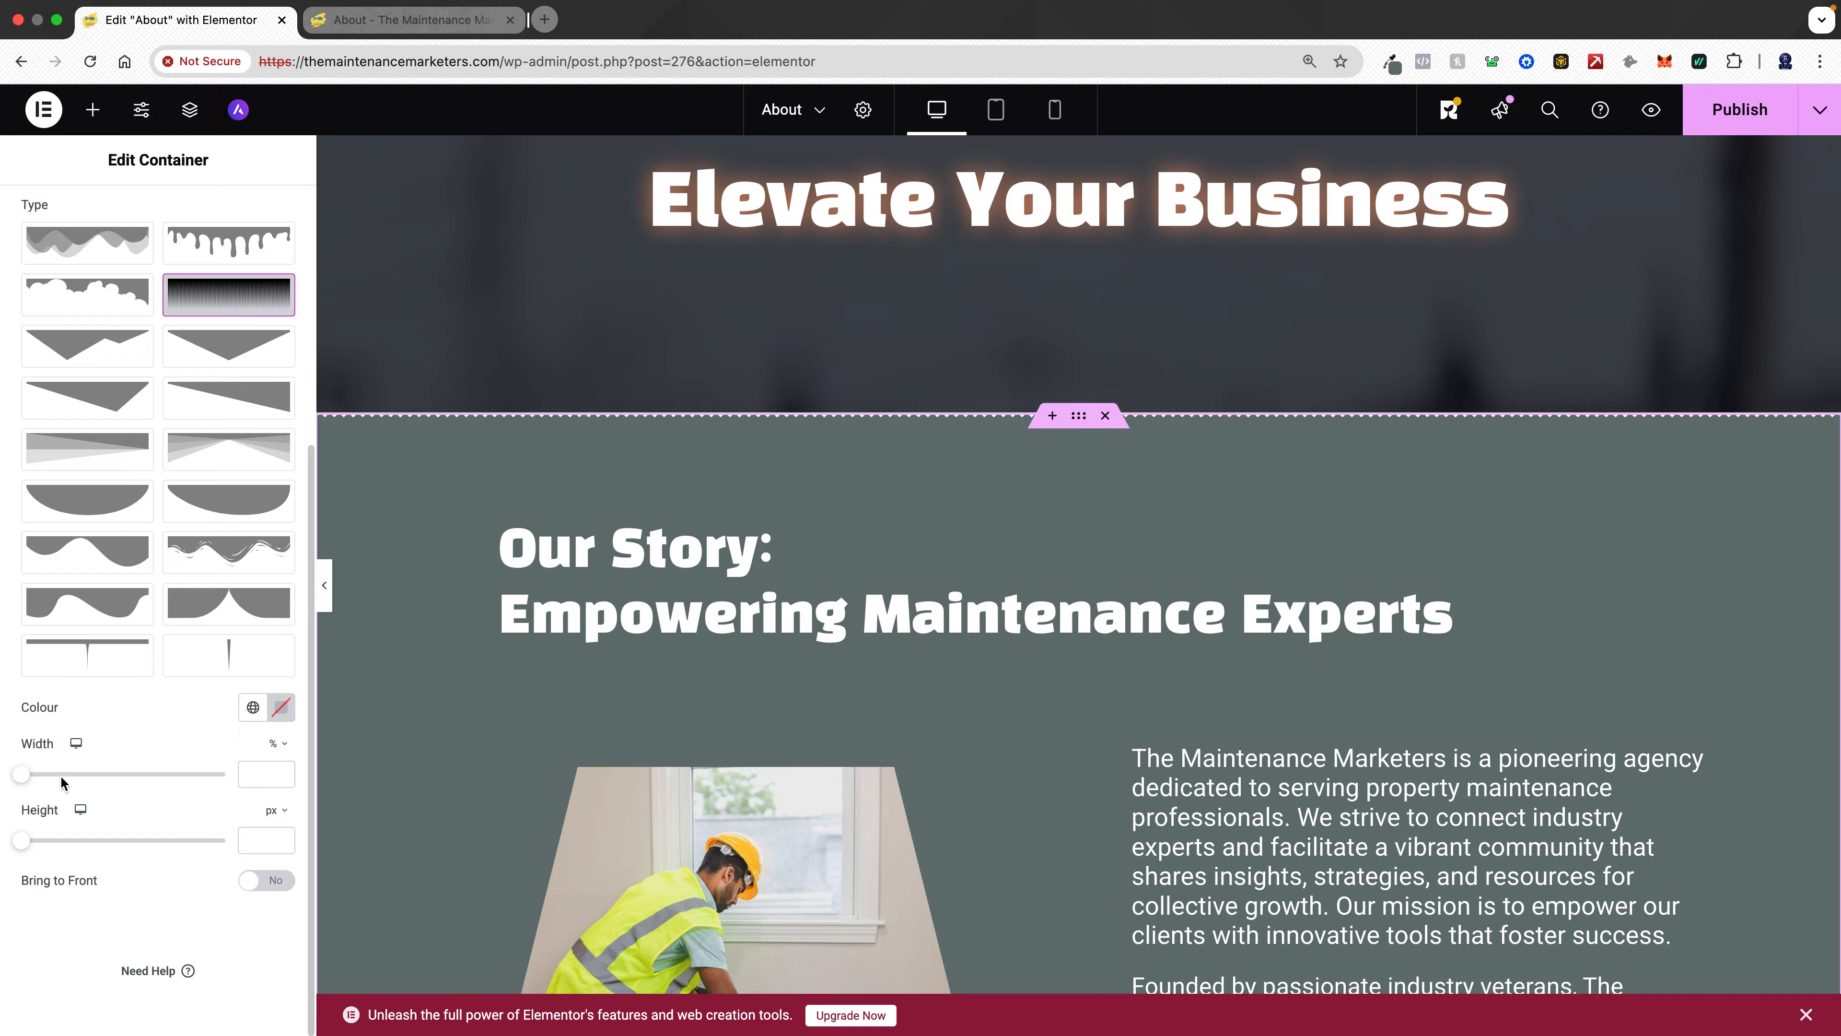
left_click_drag(27, 778, 92, 774)
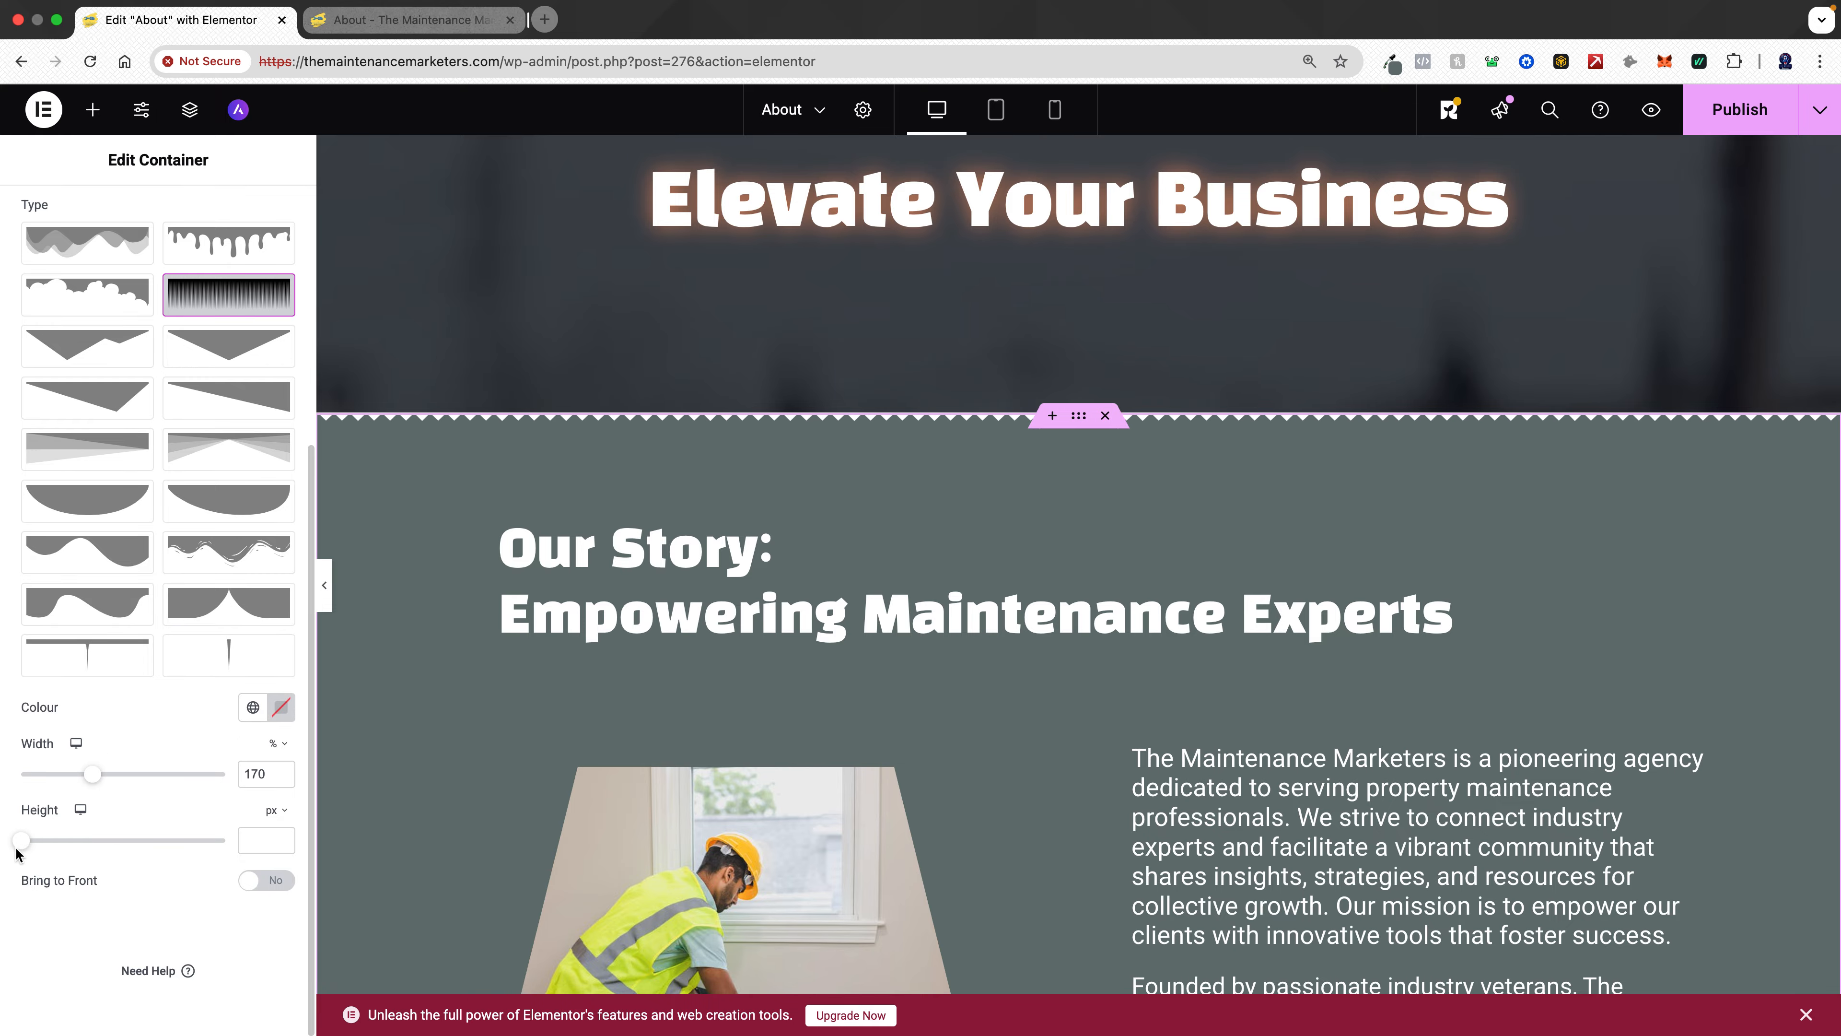
left_click_drag(24, 848, 64, 855)
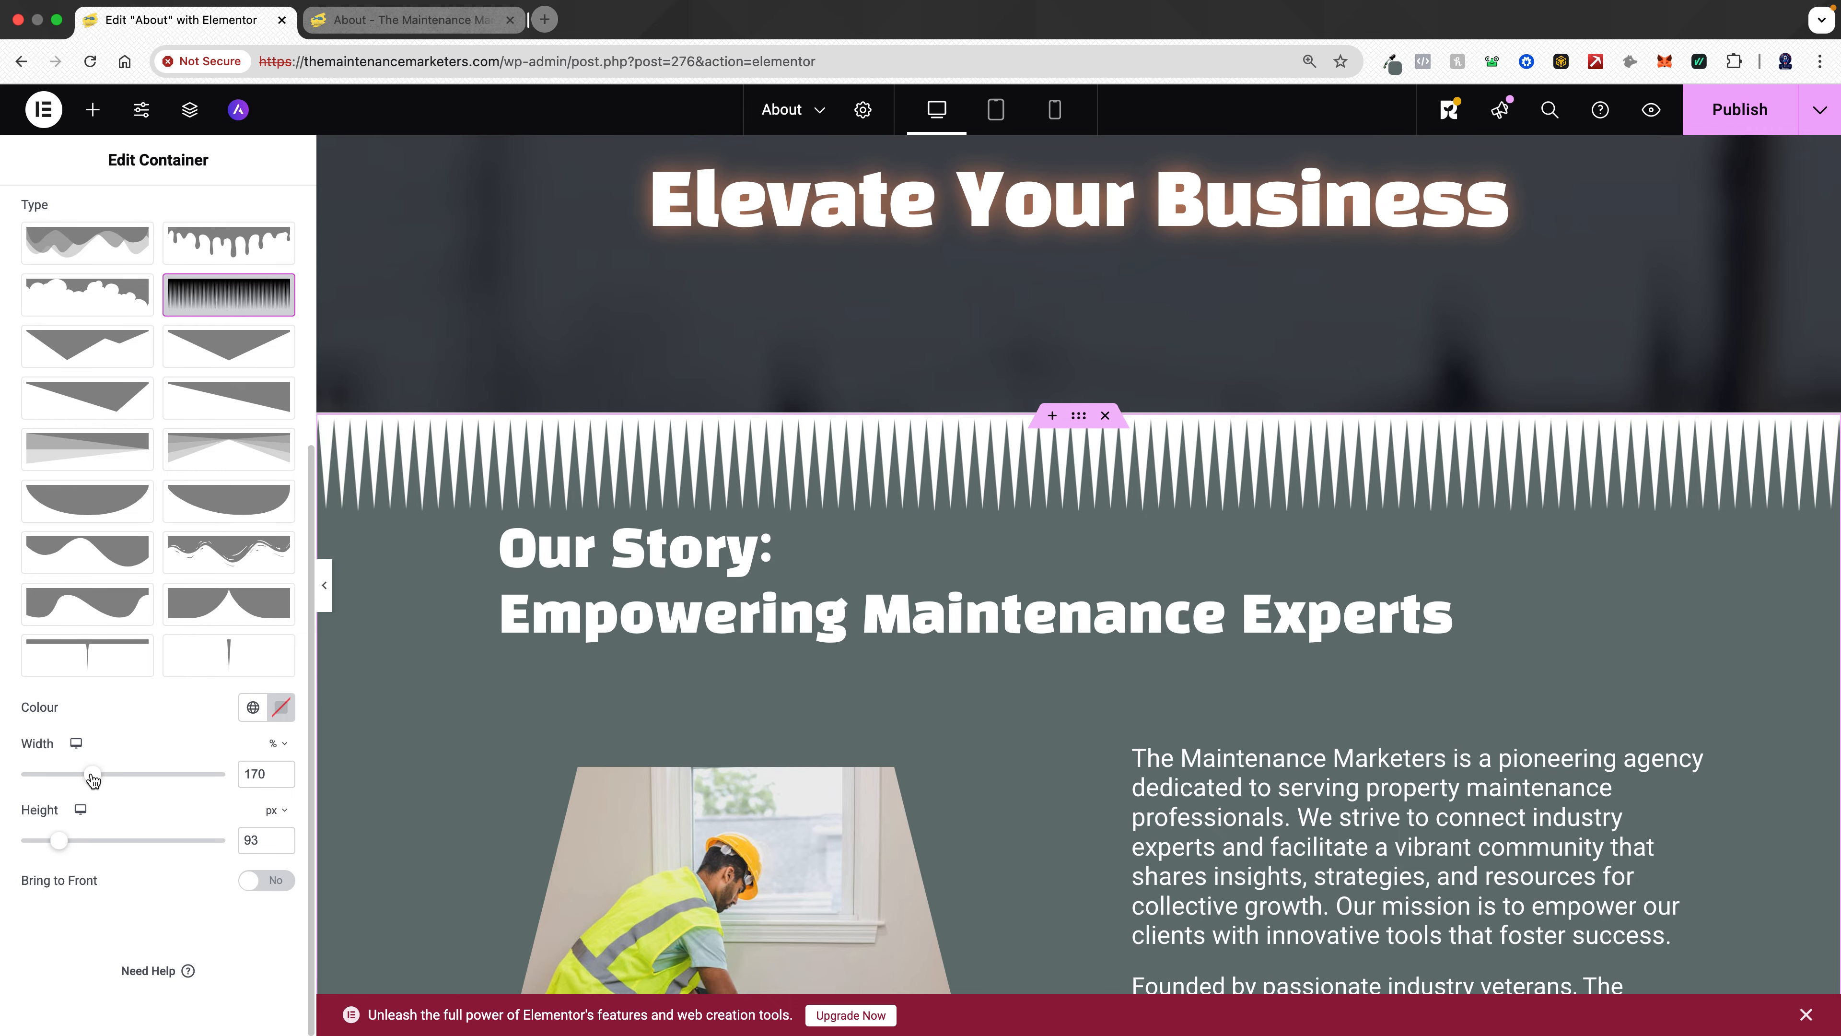
left_click_drag(131, 779, 259, 761)
mouse_move(225, 778)
left_mouse_down()
mouse_move(176, 774)
mouse_move(255, 776)
left_mouse_up()
mouse_move(58, 841)
left_mouse_down()
mouse_move(100, 843)
mouse_move(64, 843)
left_mouse_up()
- Change the top shape divider type to Opacity Fan
scroll(239, 457, "up", 5)
left_click(239, 457)
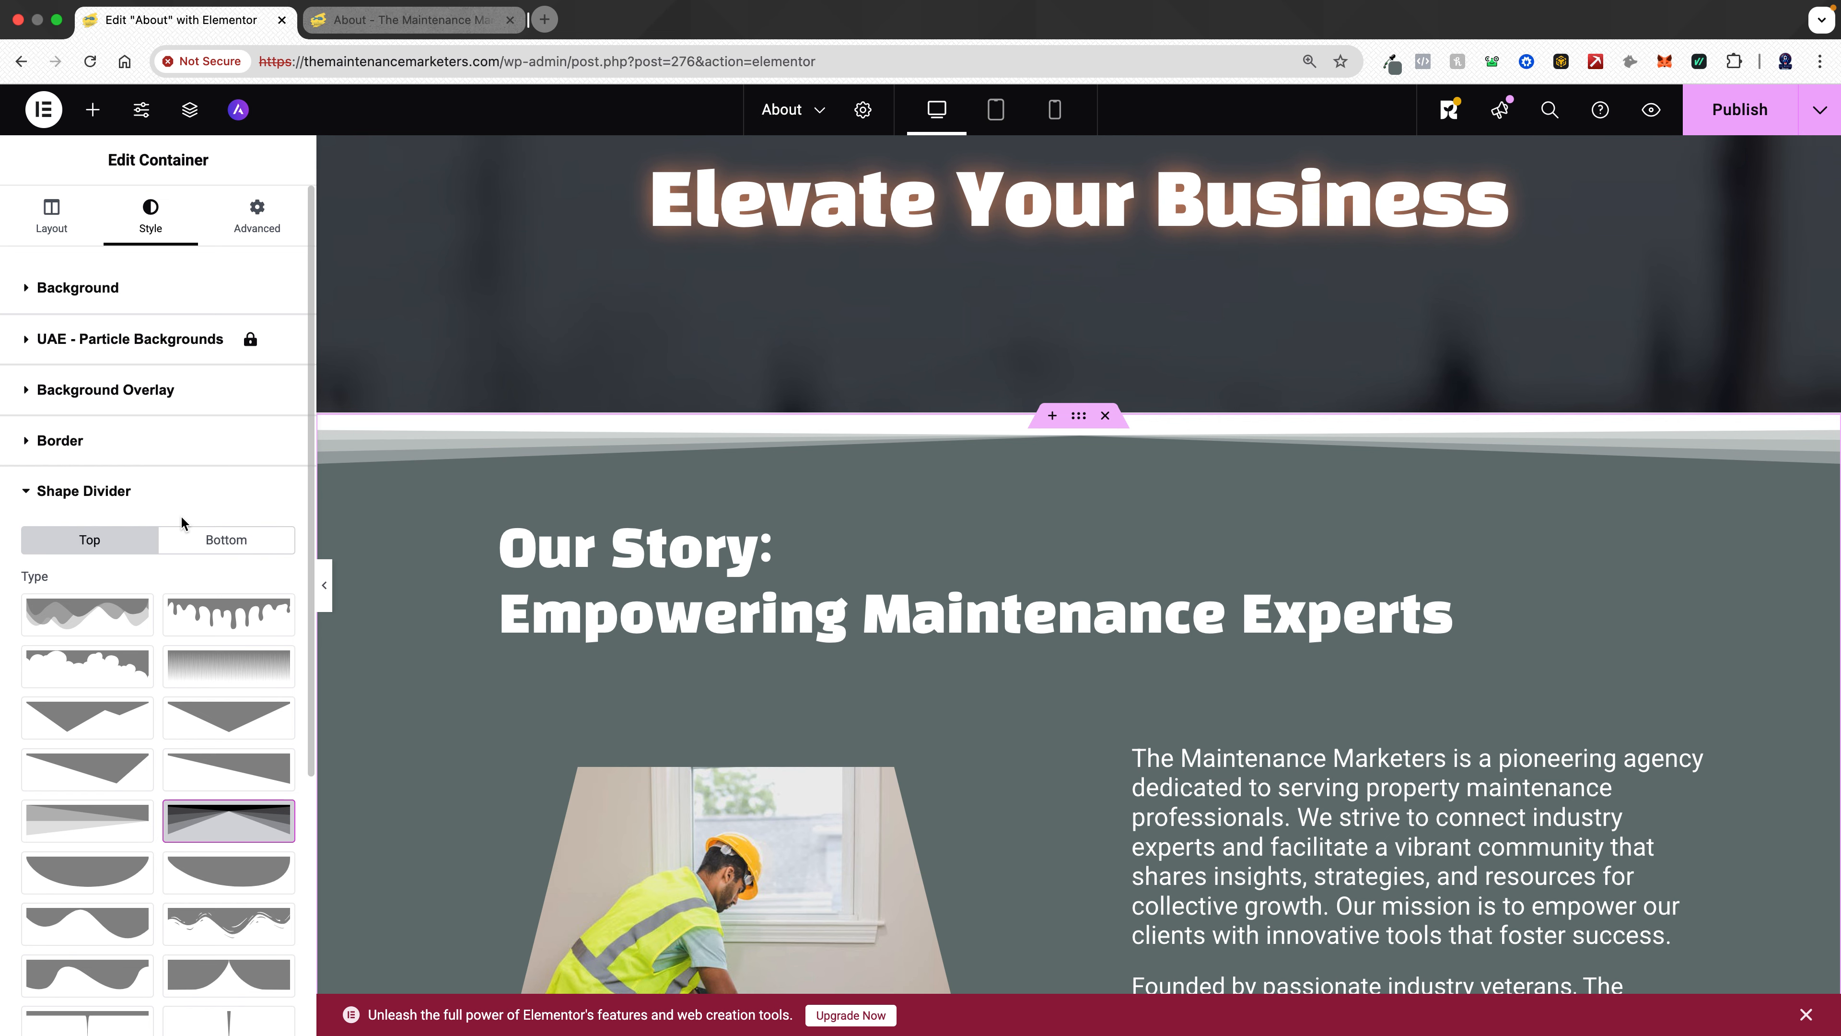
scroll(155, 499, "down", 5)
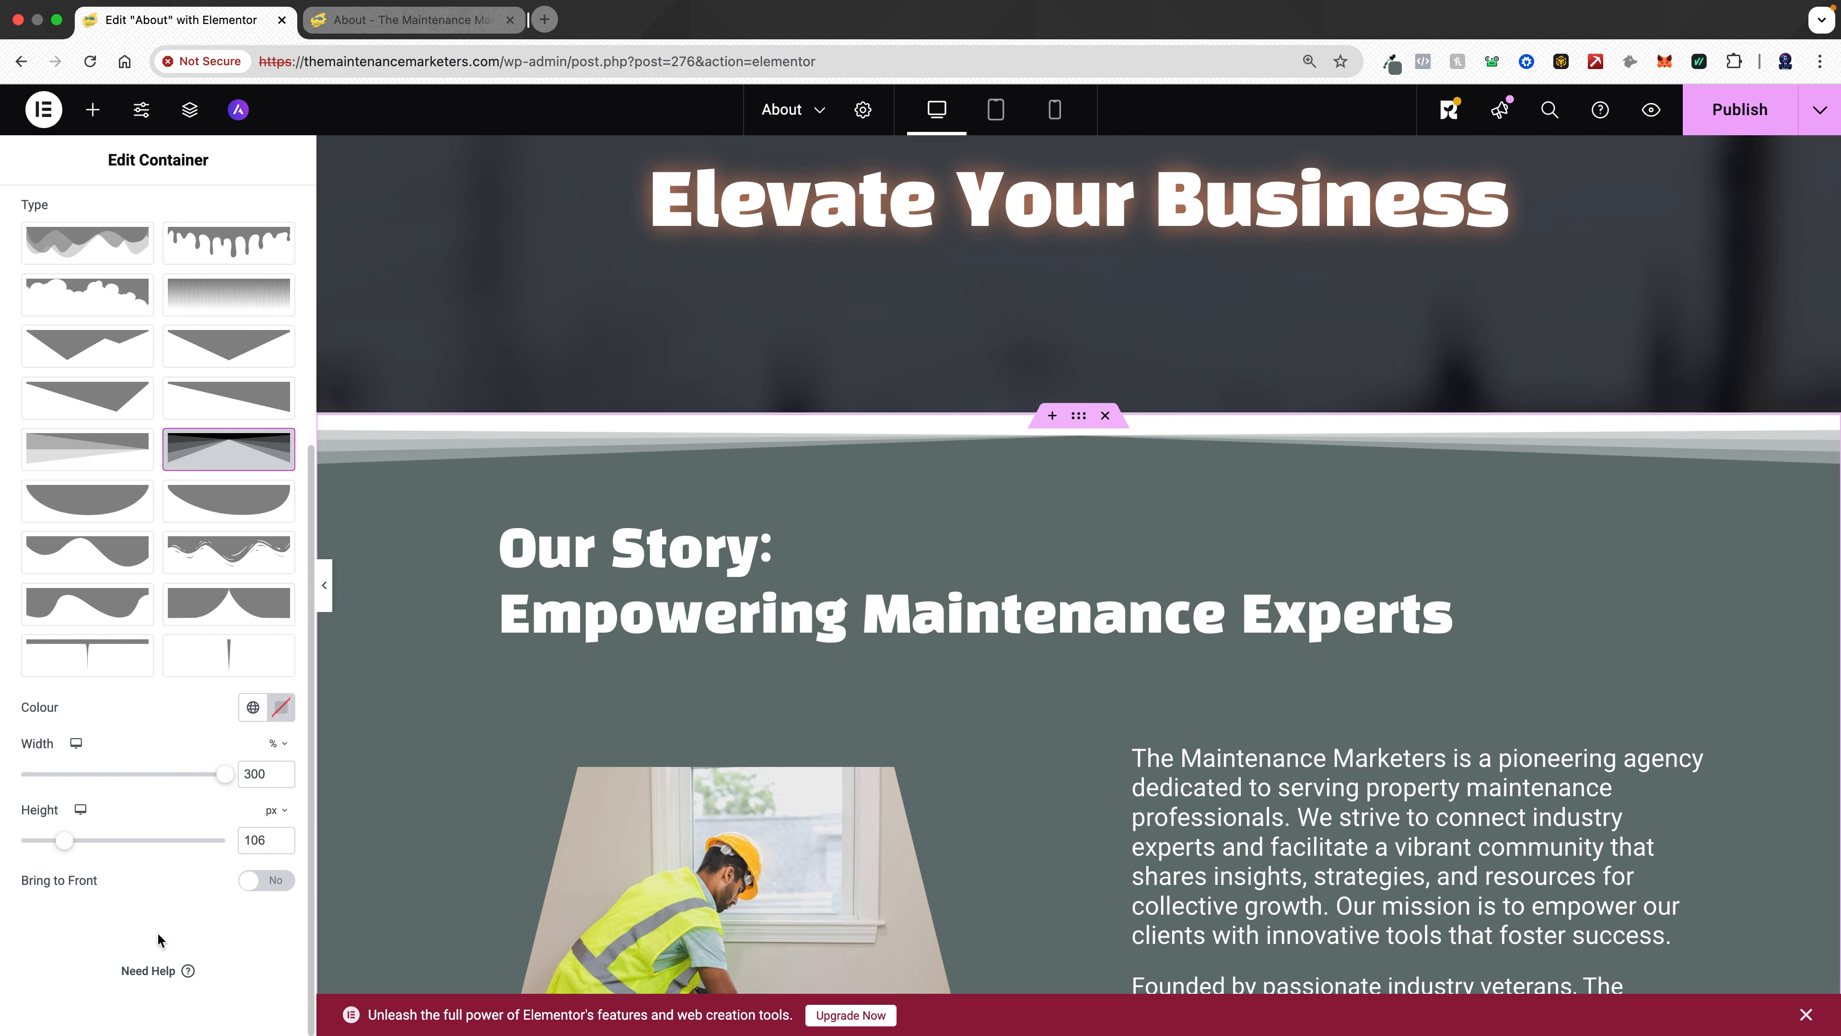
- Set the top shape divider's colour to the global Primary colour
left_click(250, 707)
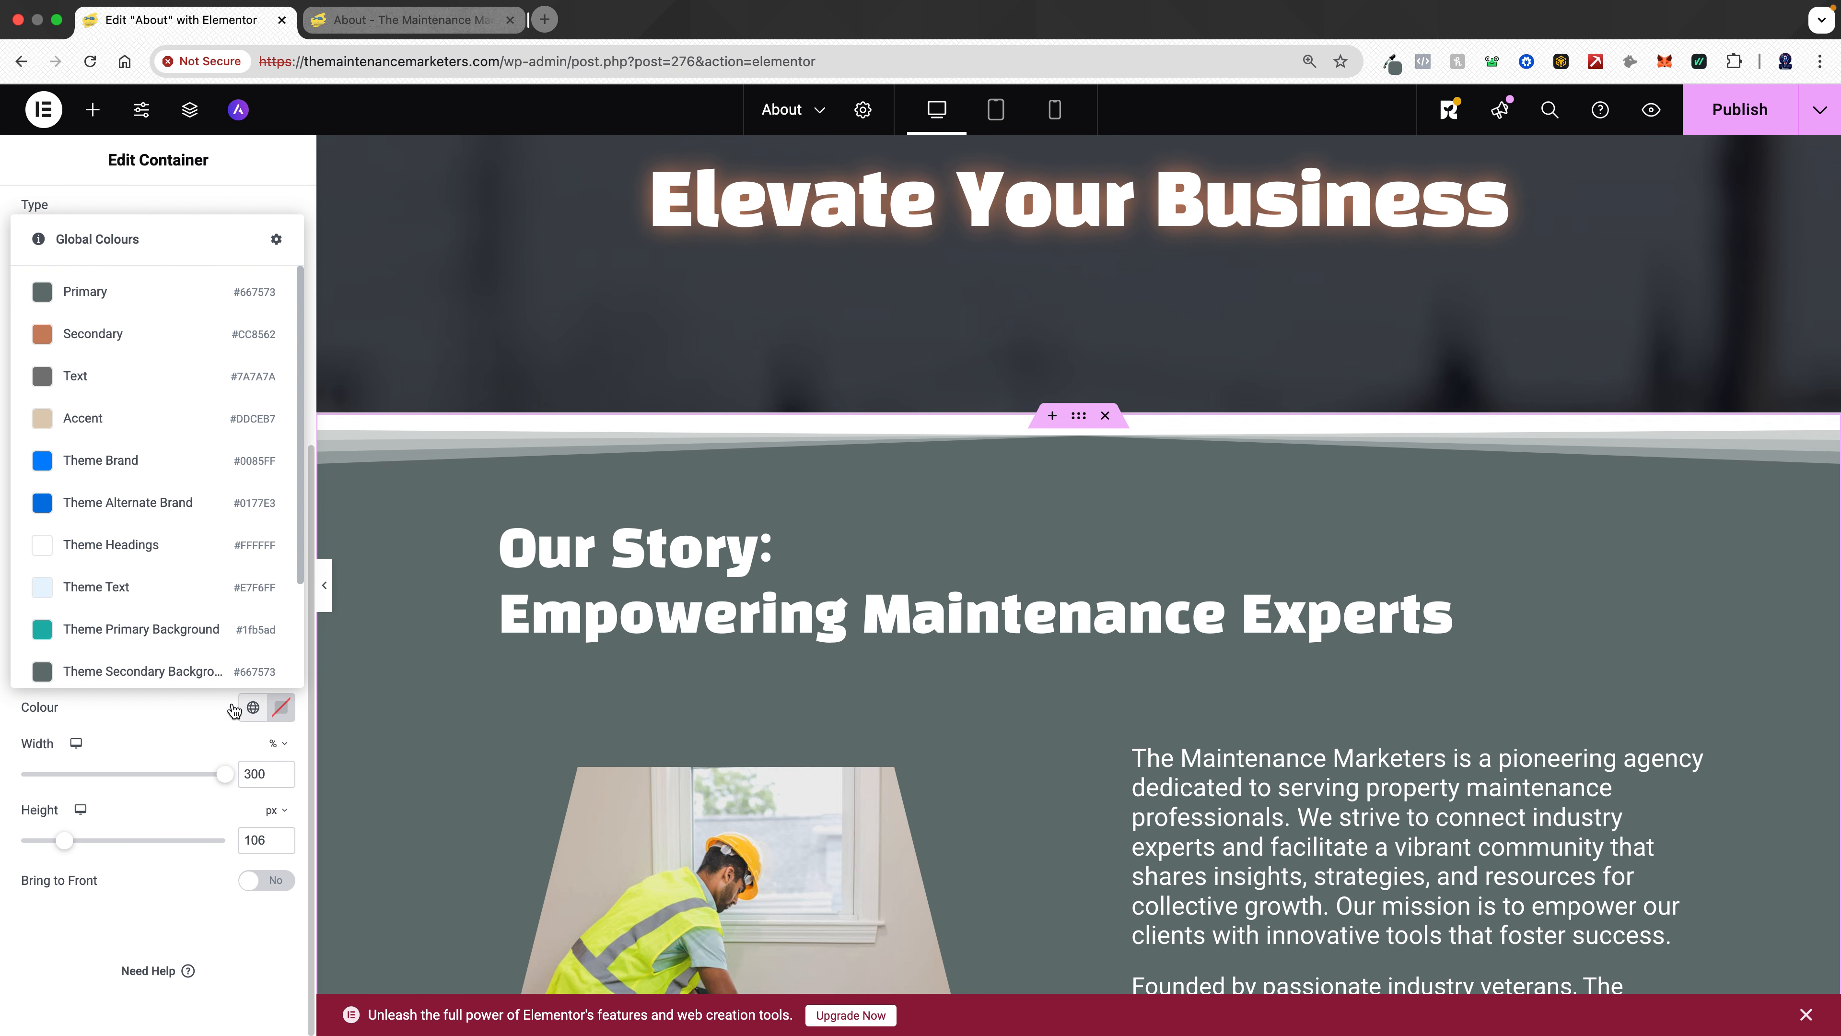
left_click(121, 294)
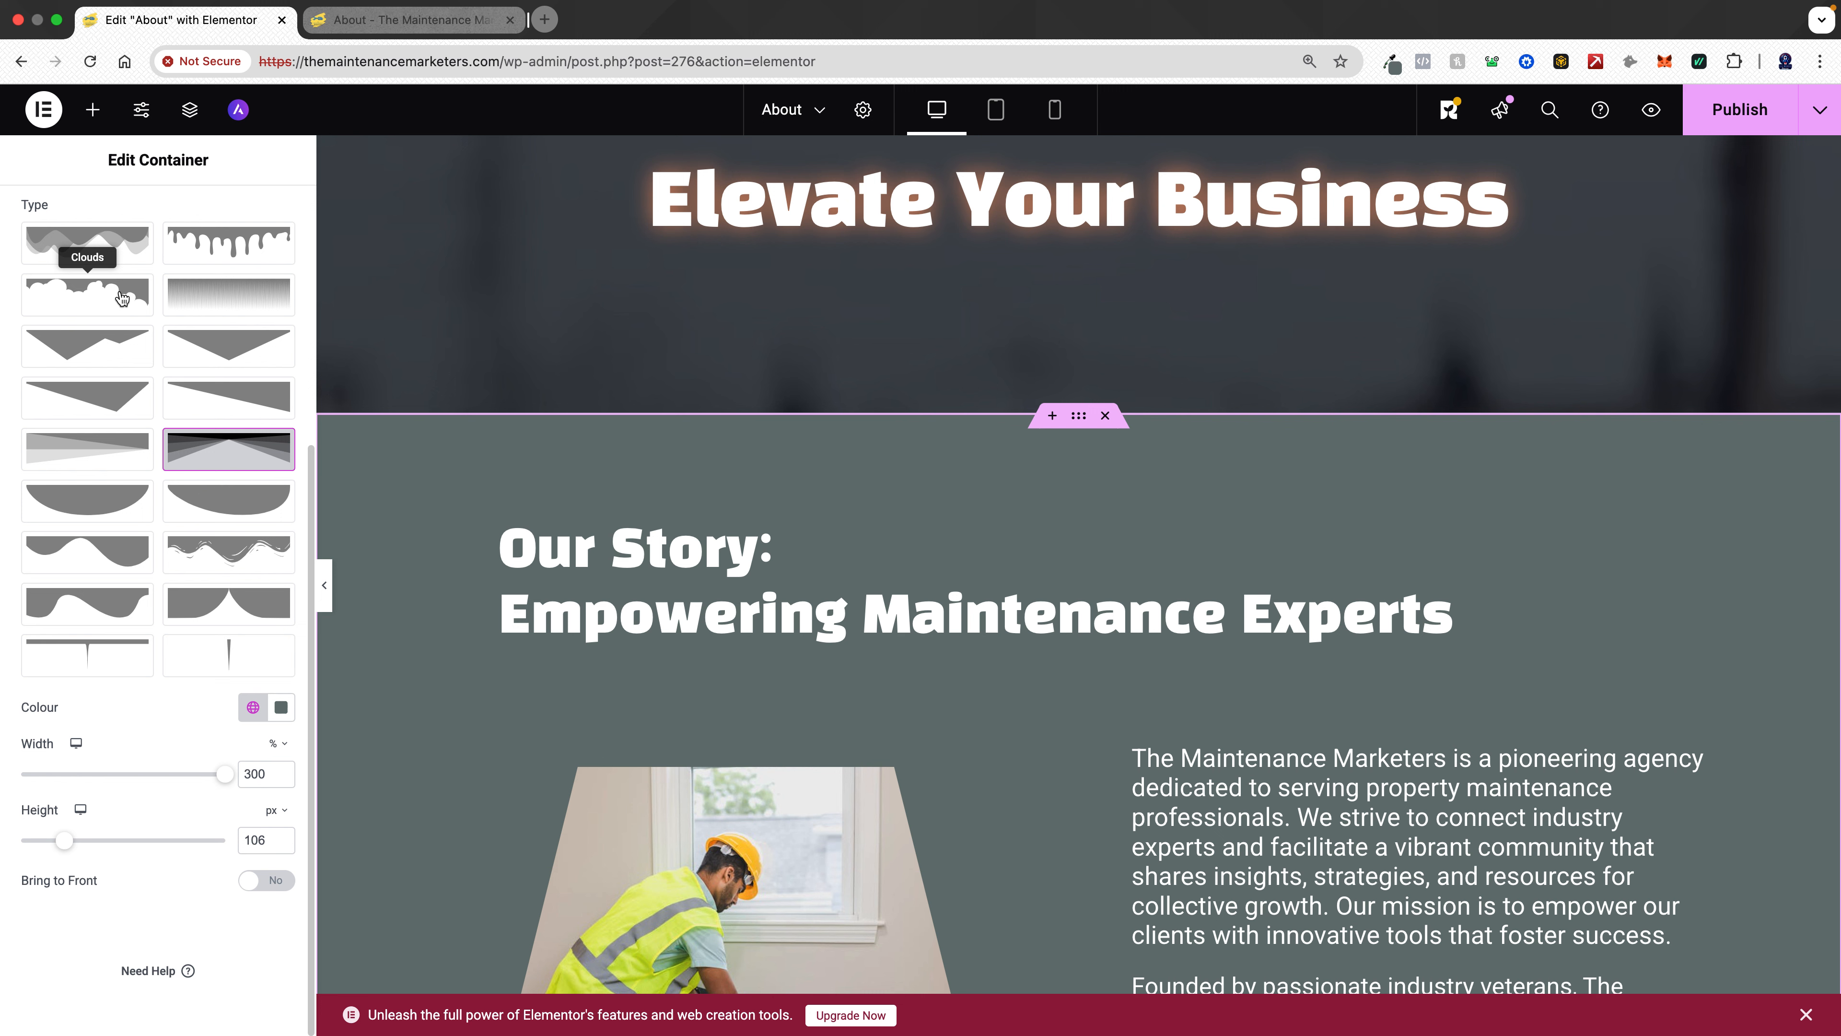
left_click(253, 708)
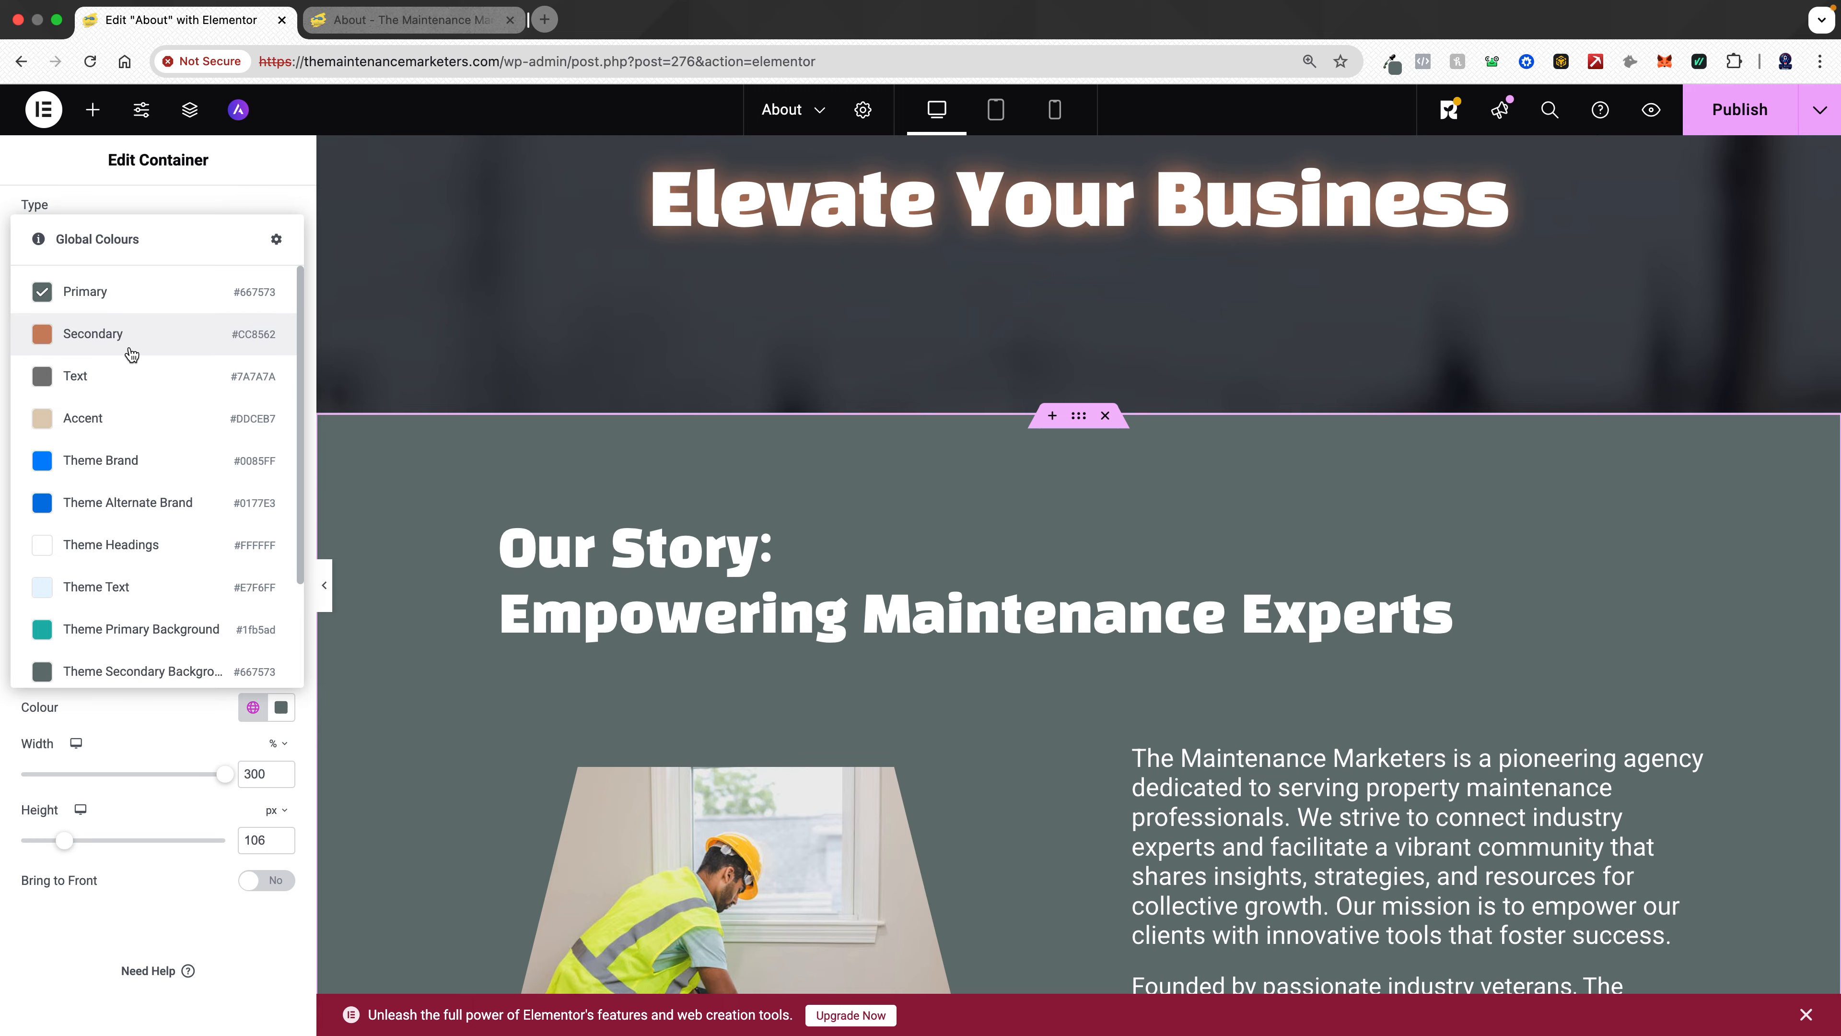
scroll(926, 492, "up", 4)
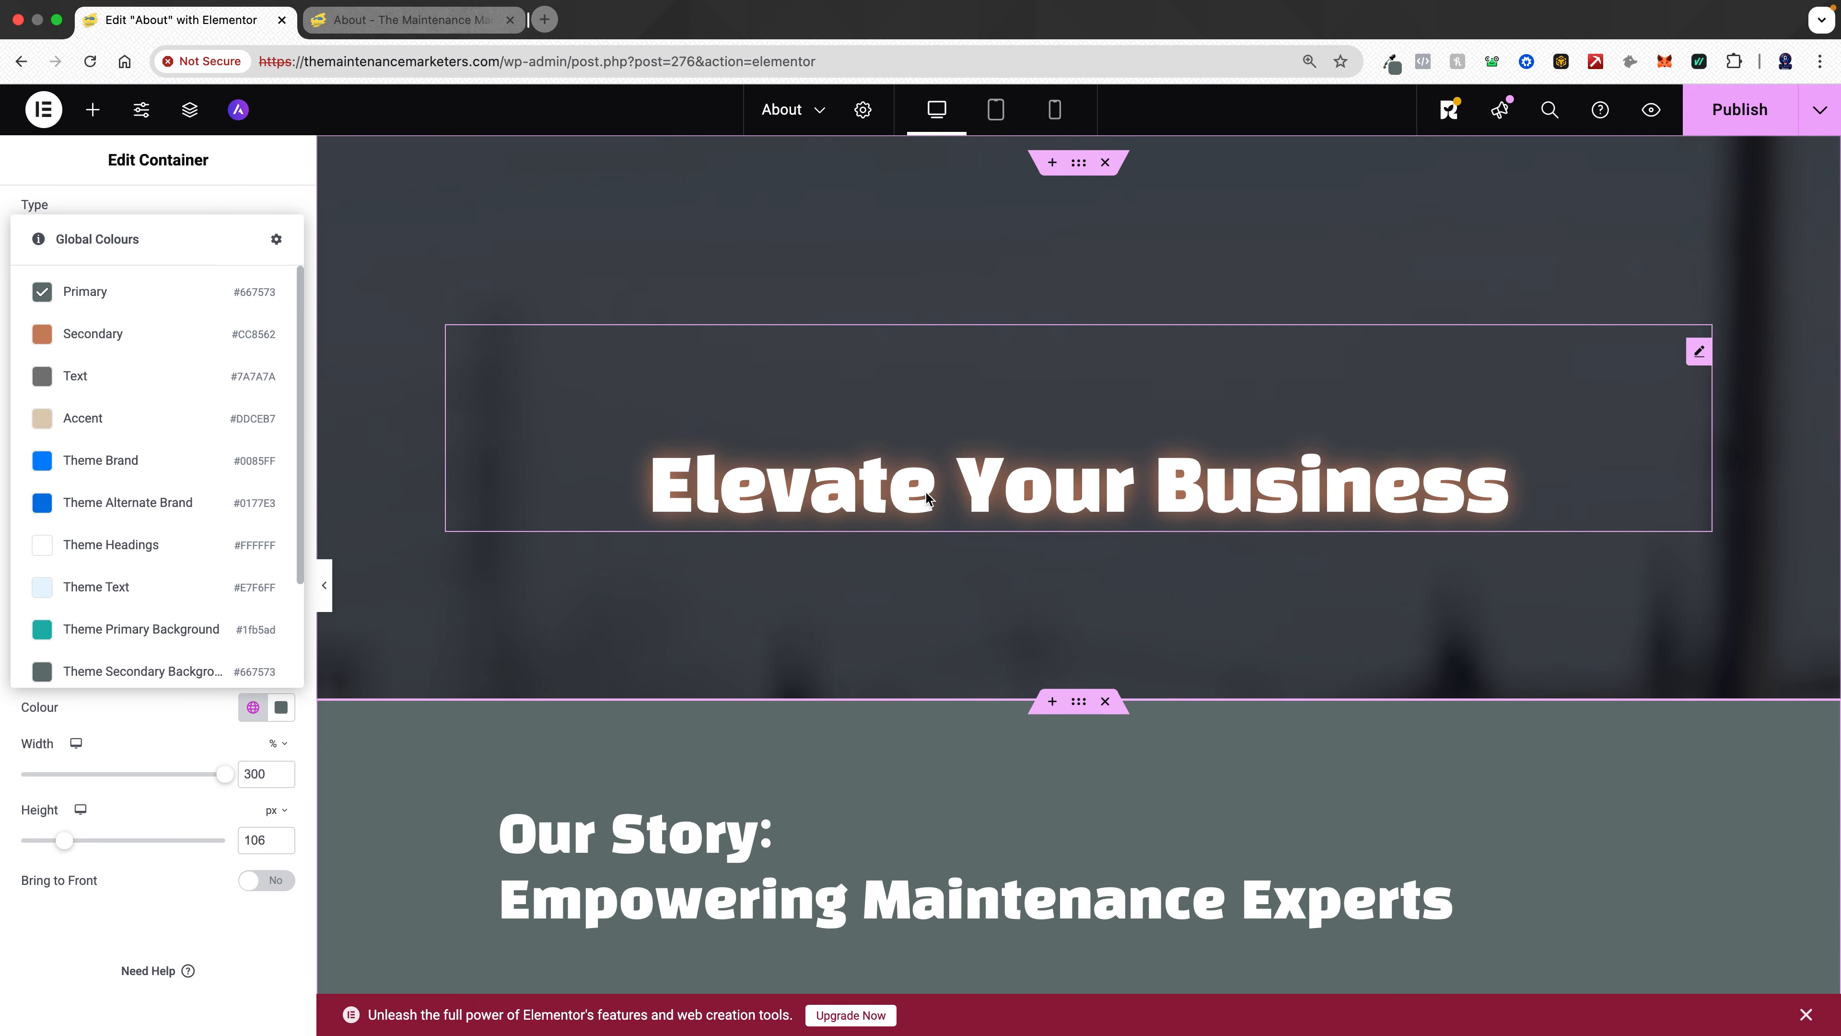
scroll(927, 496, "down", 2)
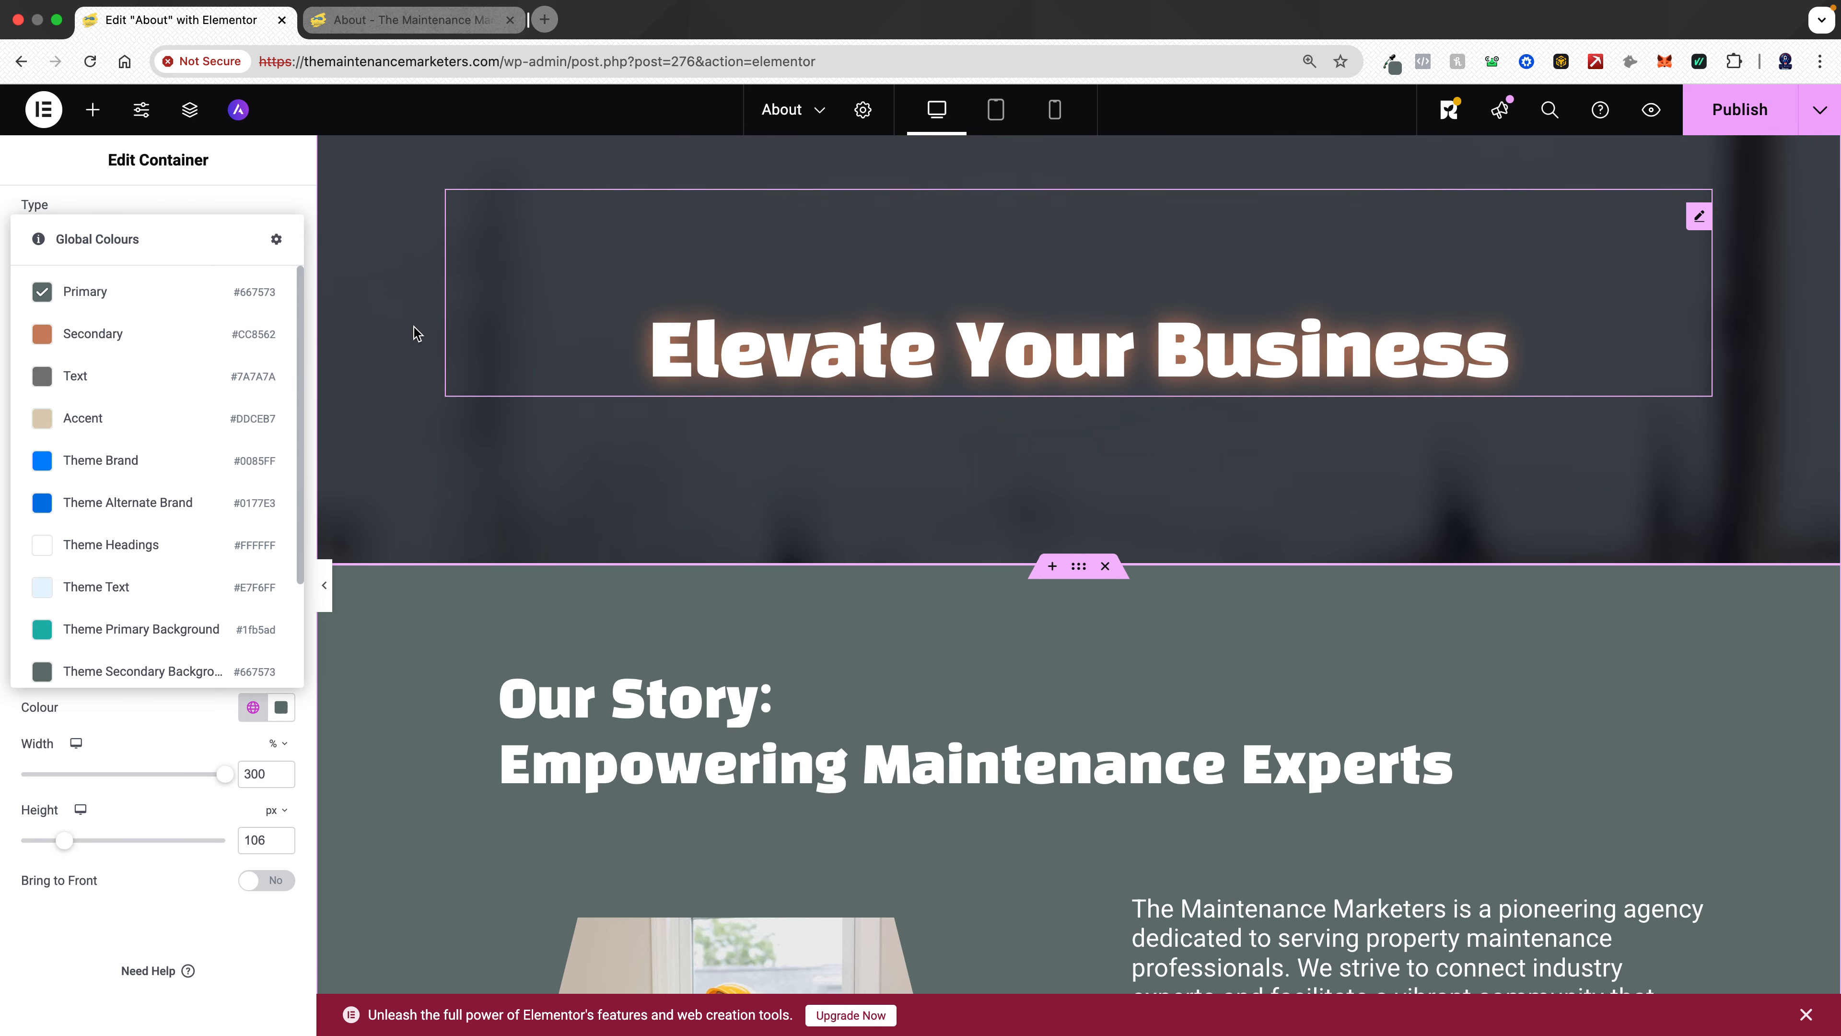
left_click(226, 193)
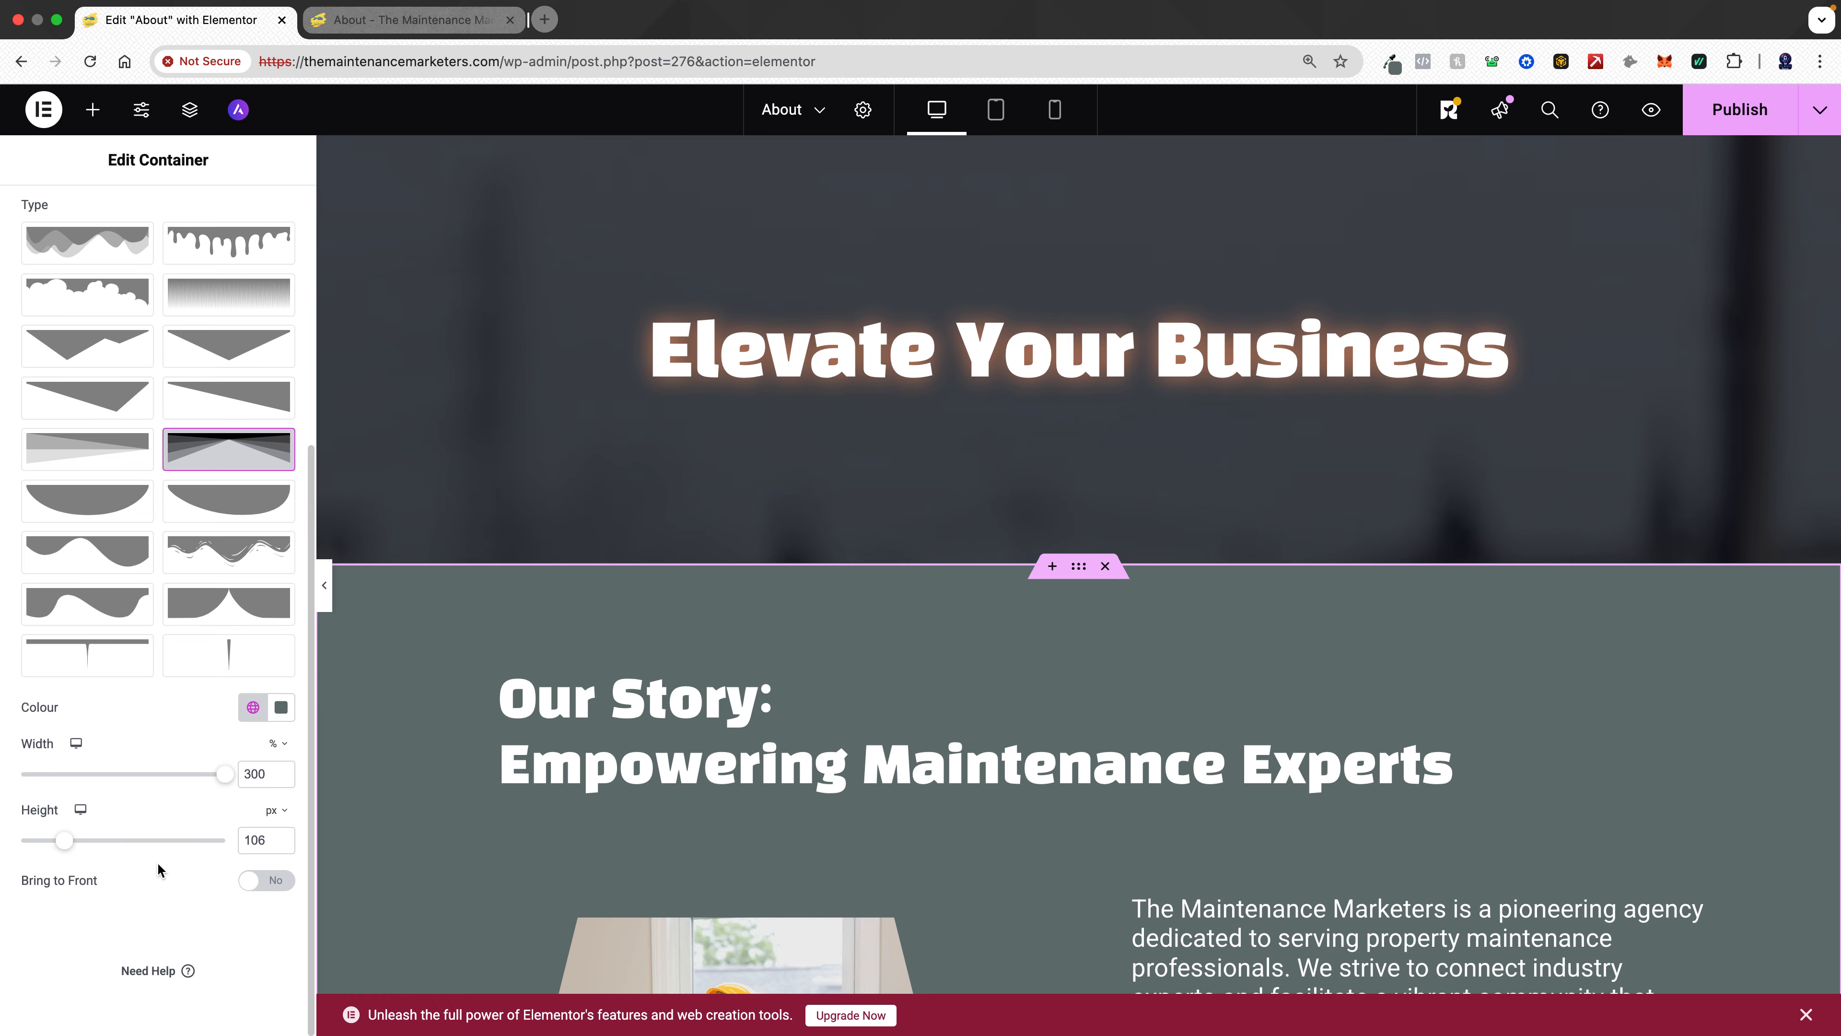
- Add an Opacity Fan bottom shape divider to the story section and set its colour to the global Primary colour
scroll(194, 774, "up", 5)
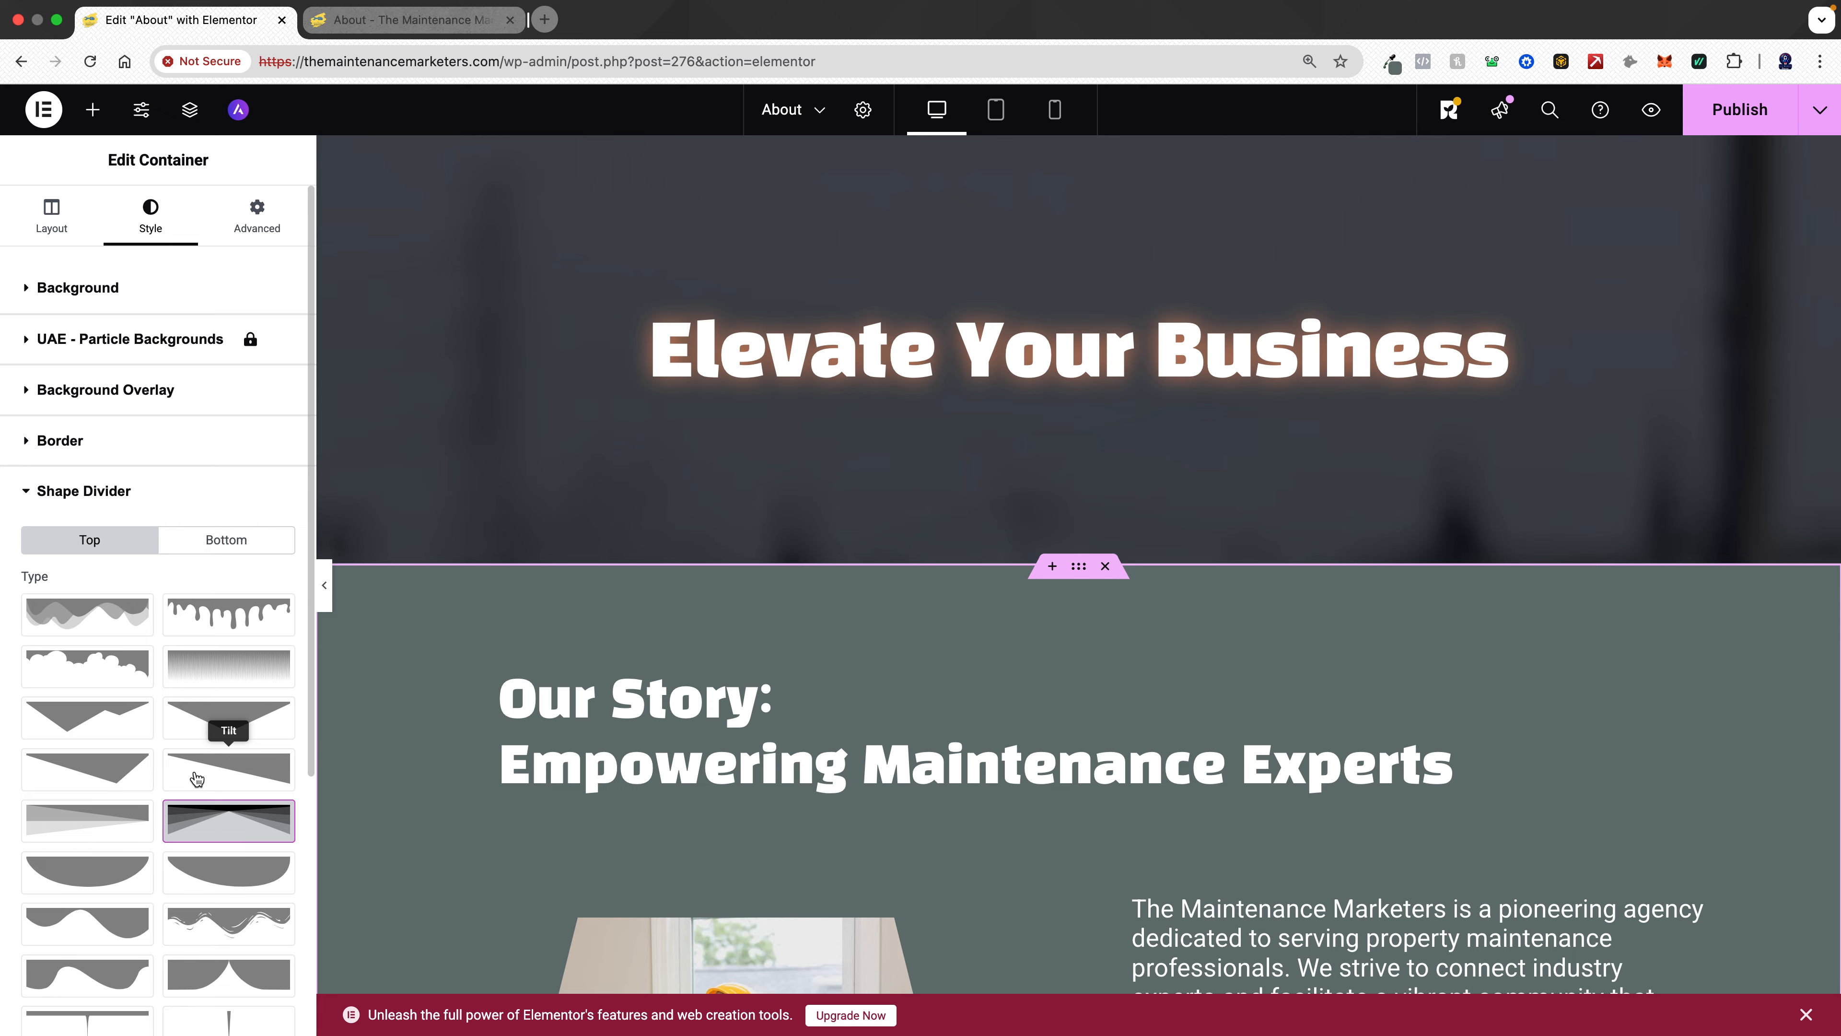
left_click(238, 545)
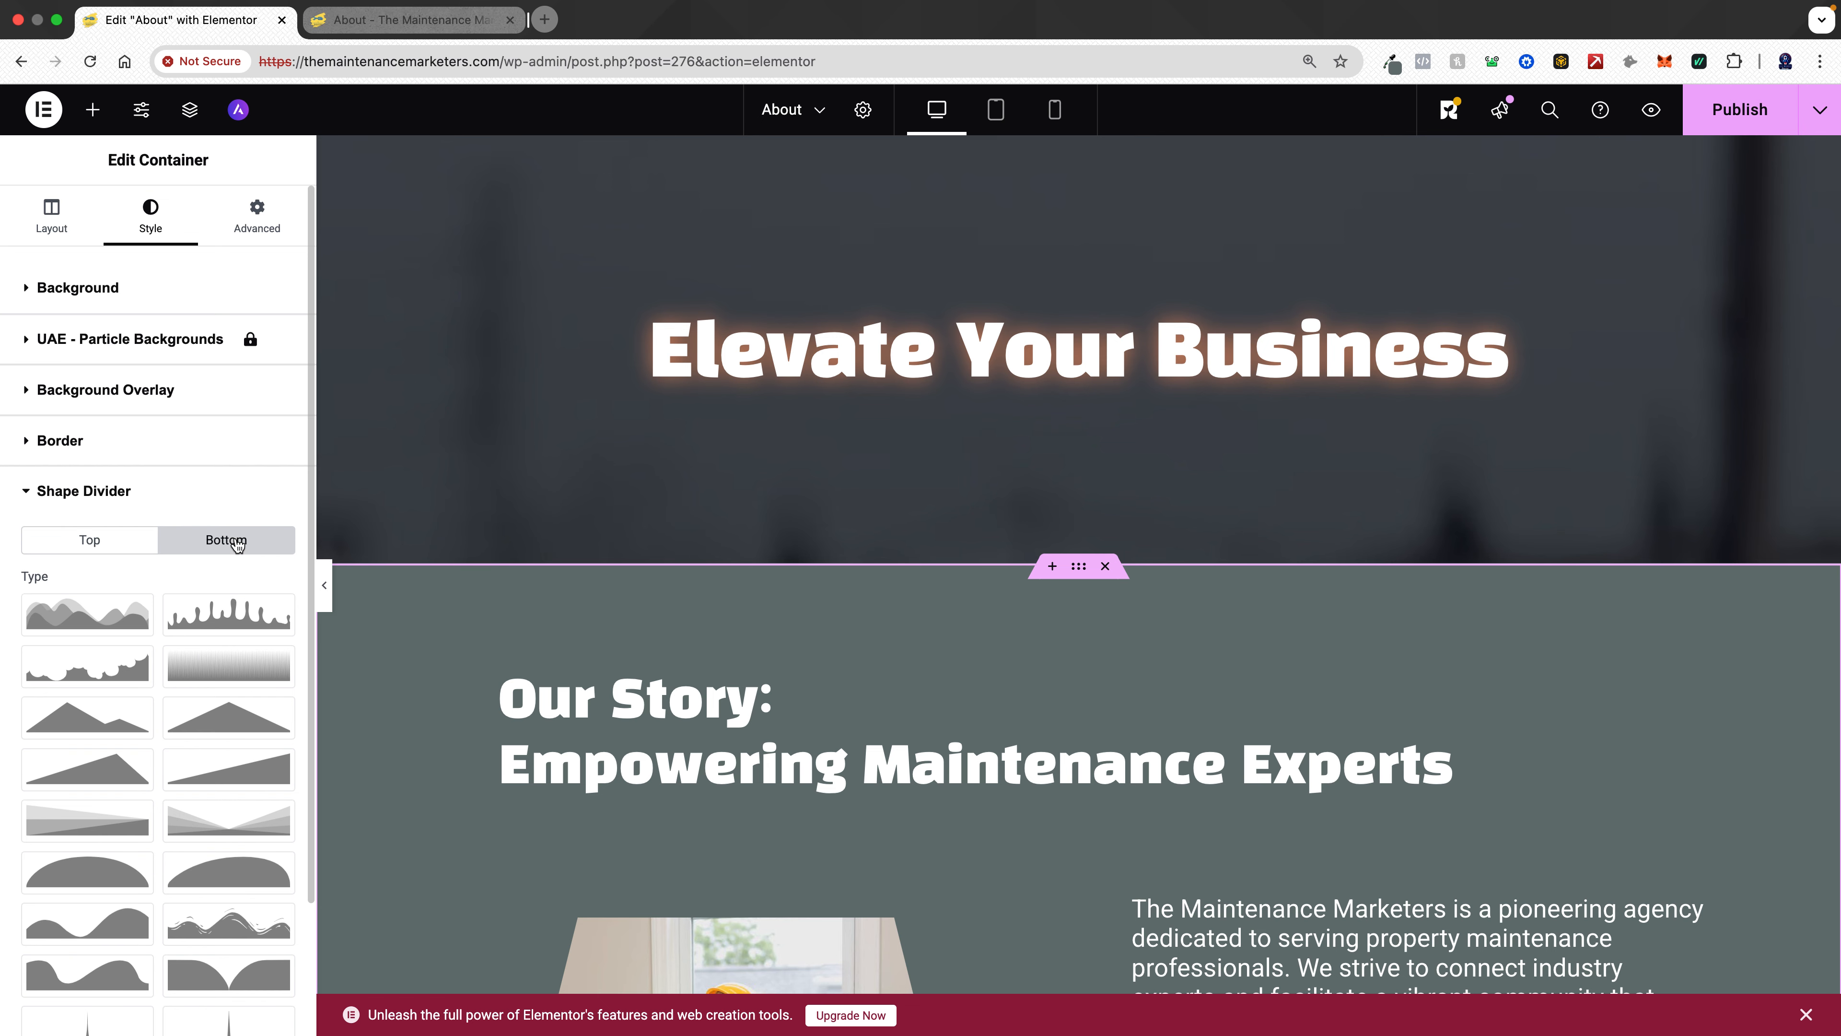
left_click(228, 828)
scroll(208, 842, "down", 5)
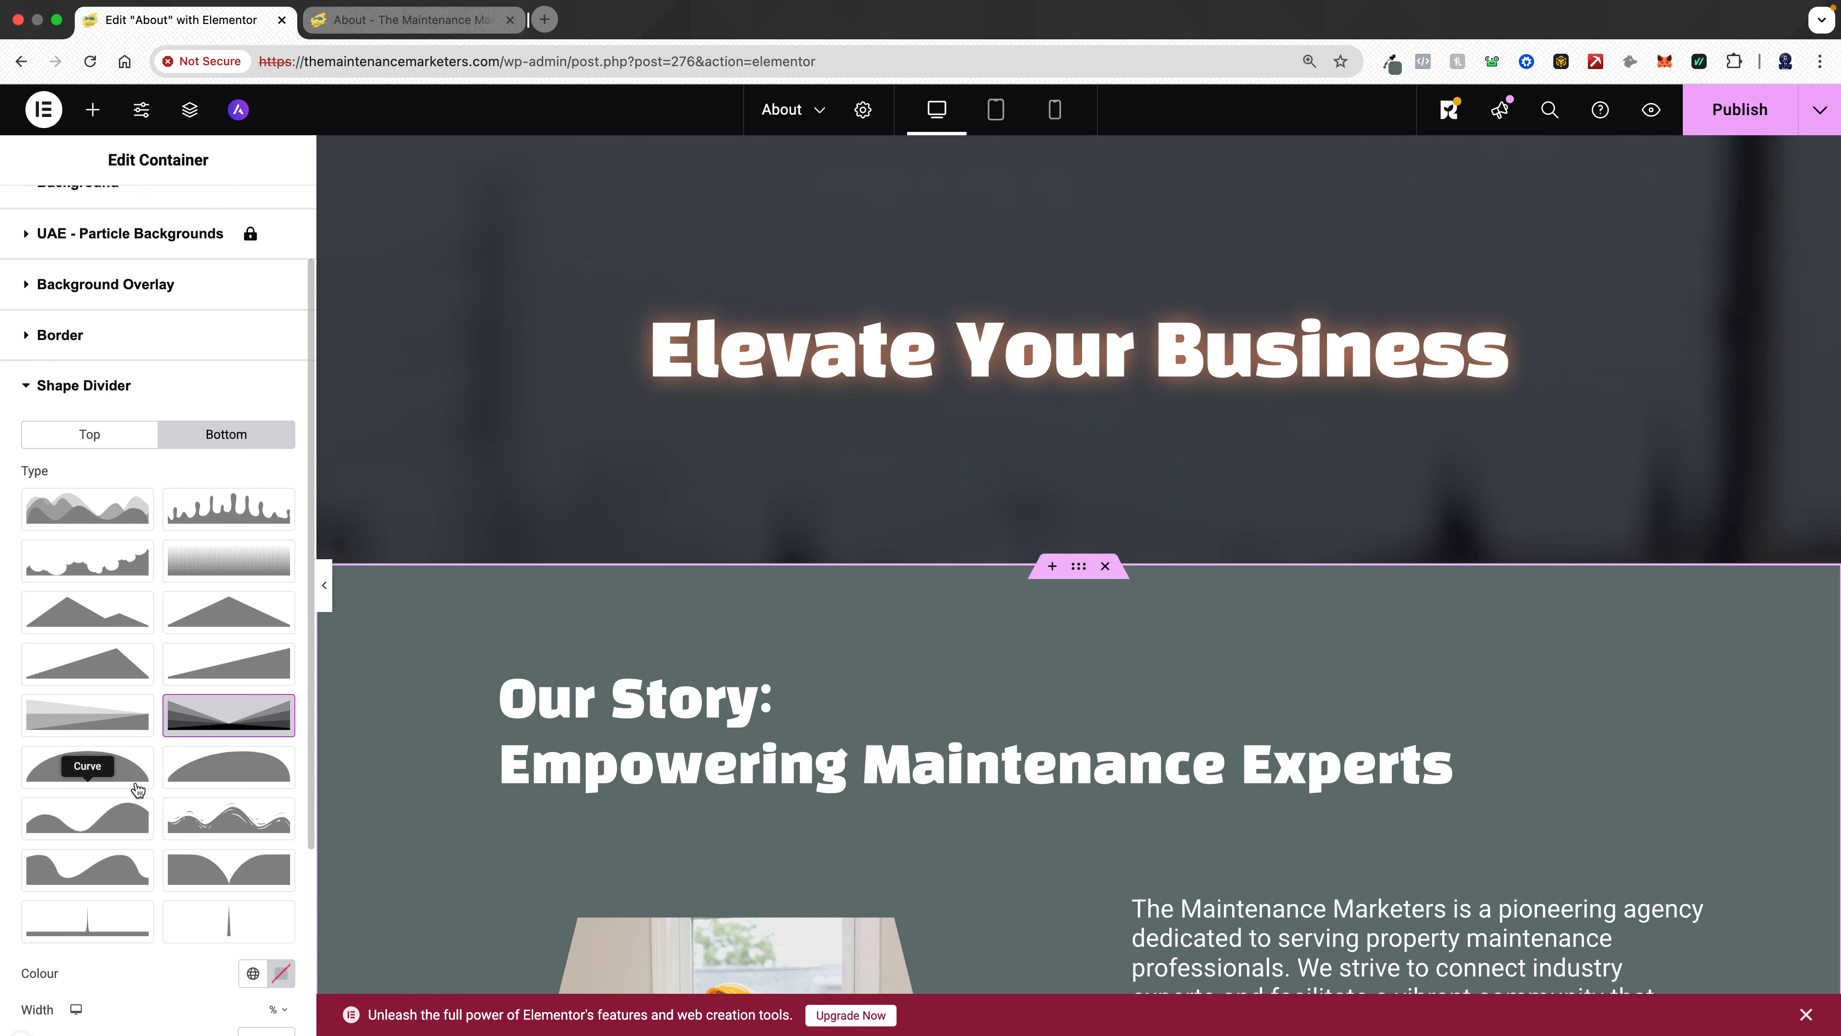
left_click(252, 707)
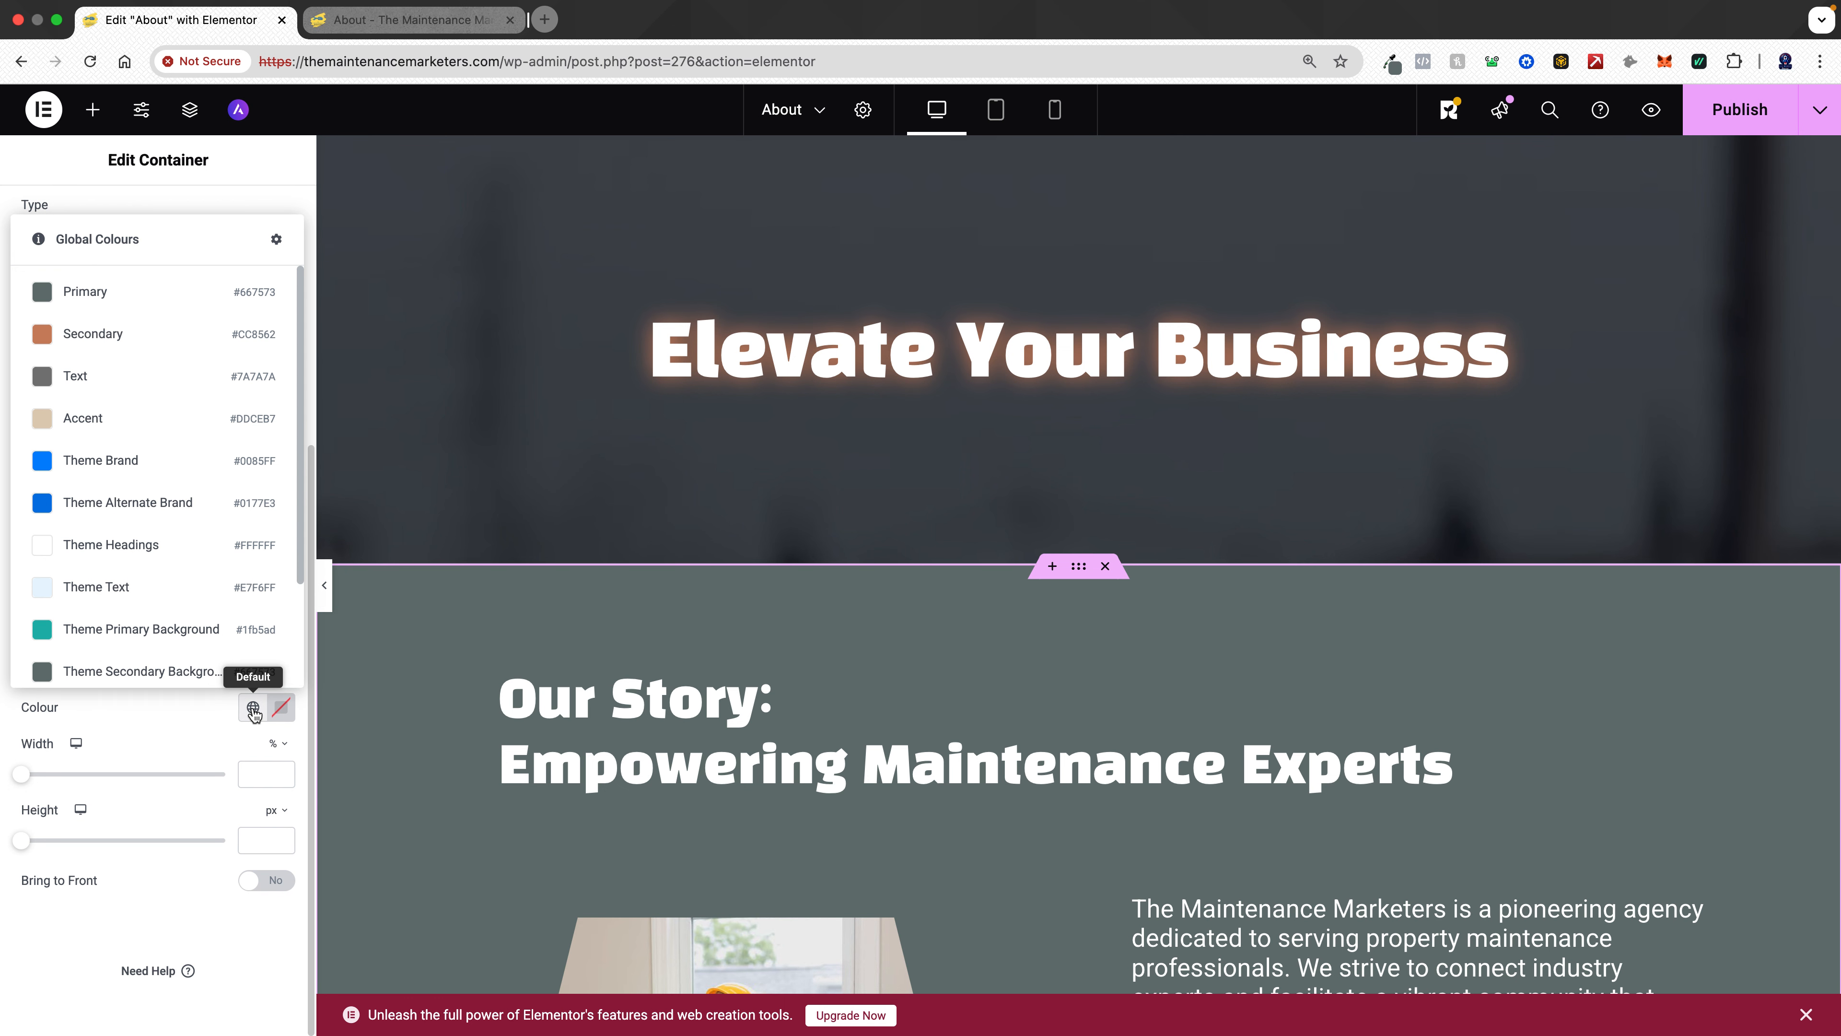
left_click(132, 301)
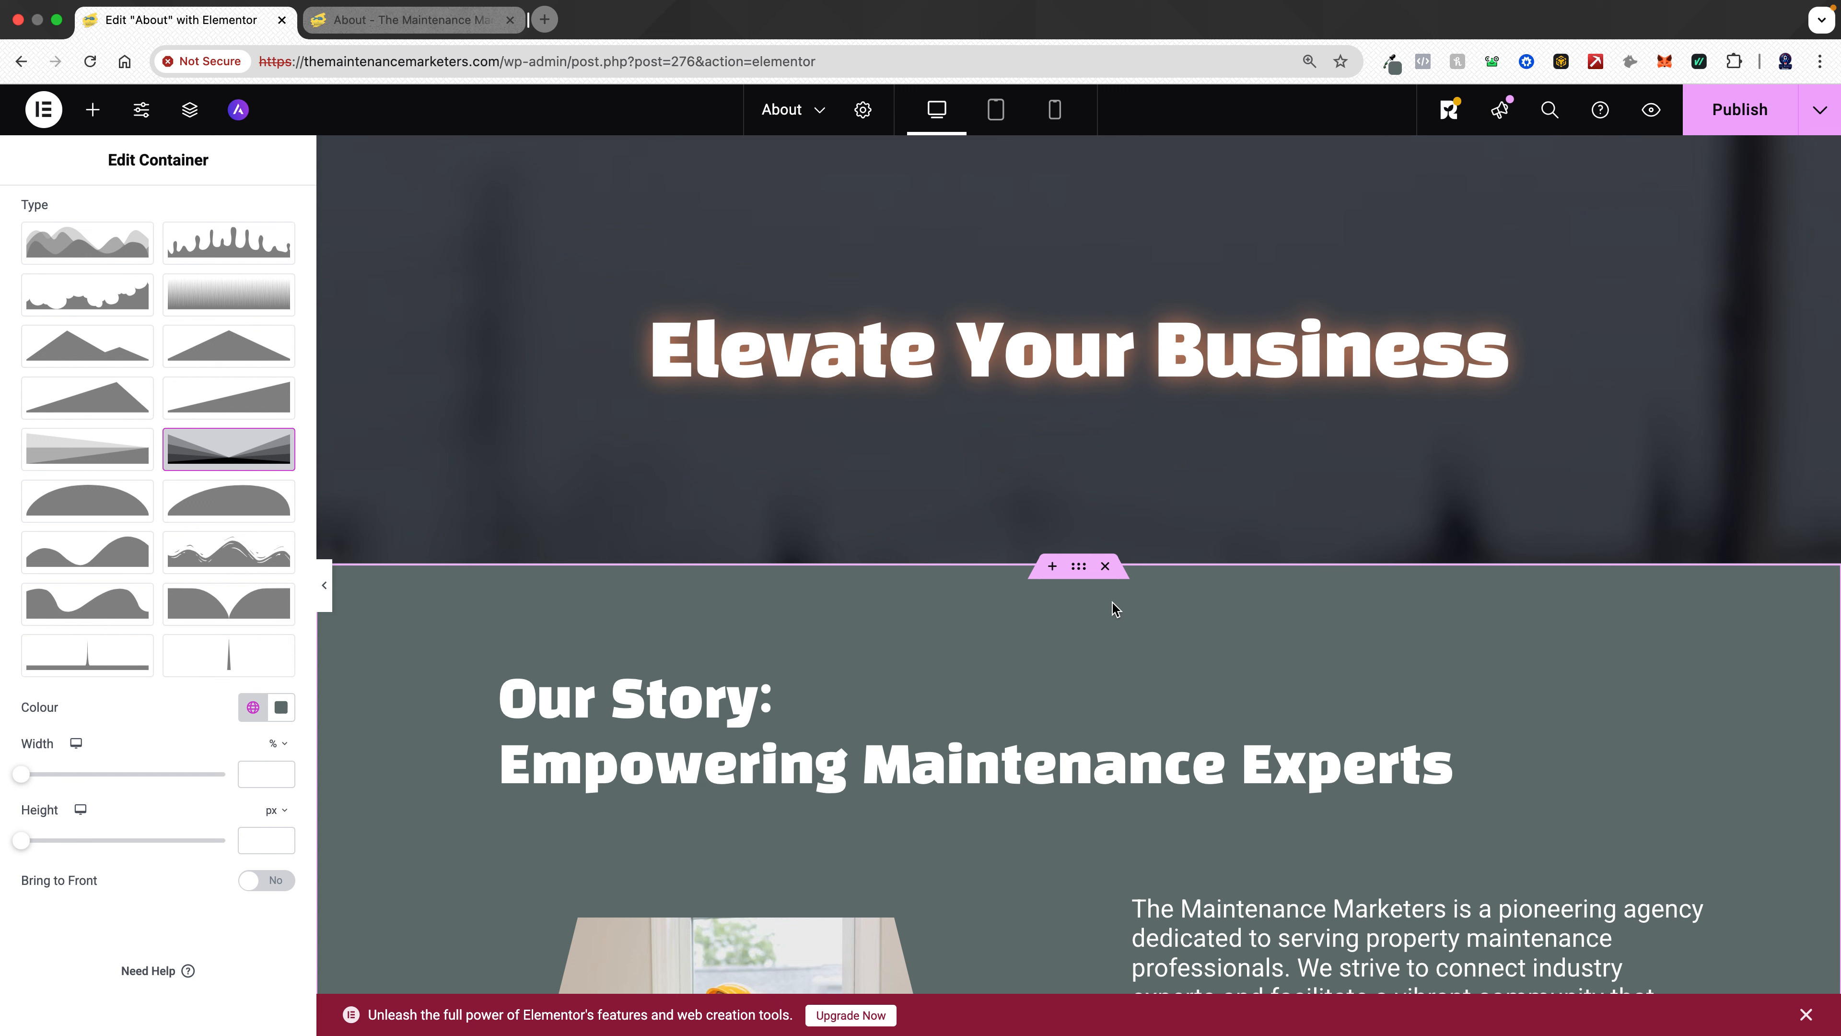
- Select the hero section container and give it an Opacity Fan bottom shape divider
scroll(1112, 603, "down", 10)
scroll(1112, 602, "down", 3)
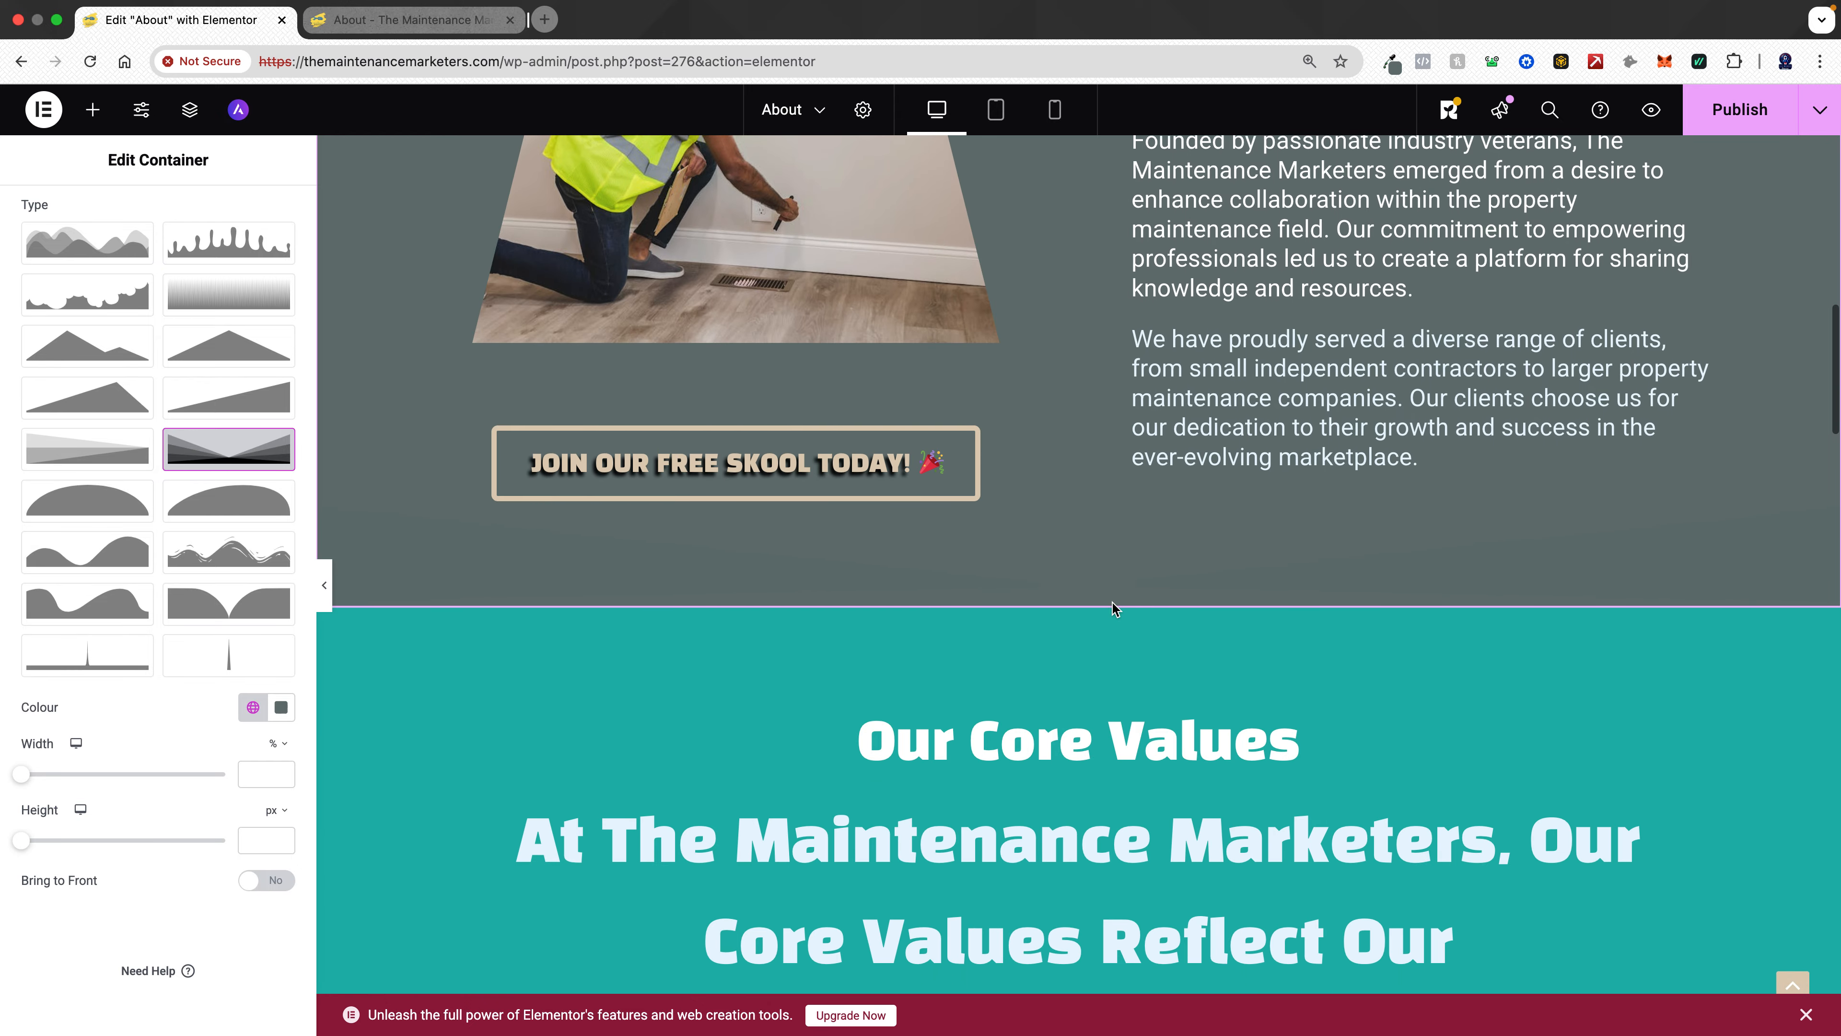
scroll(1112, 603, "up", 6)
scroll(1112, 608, "down", 5)
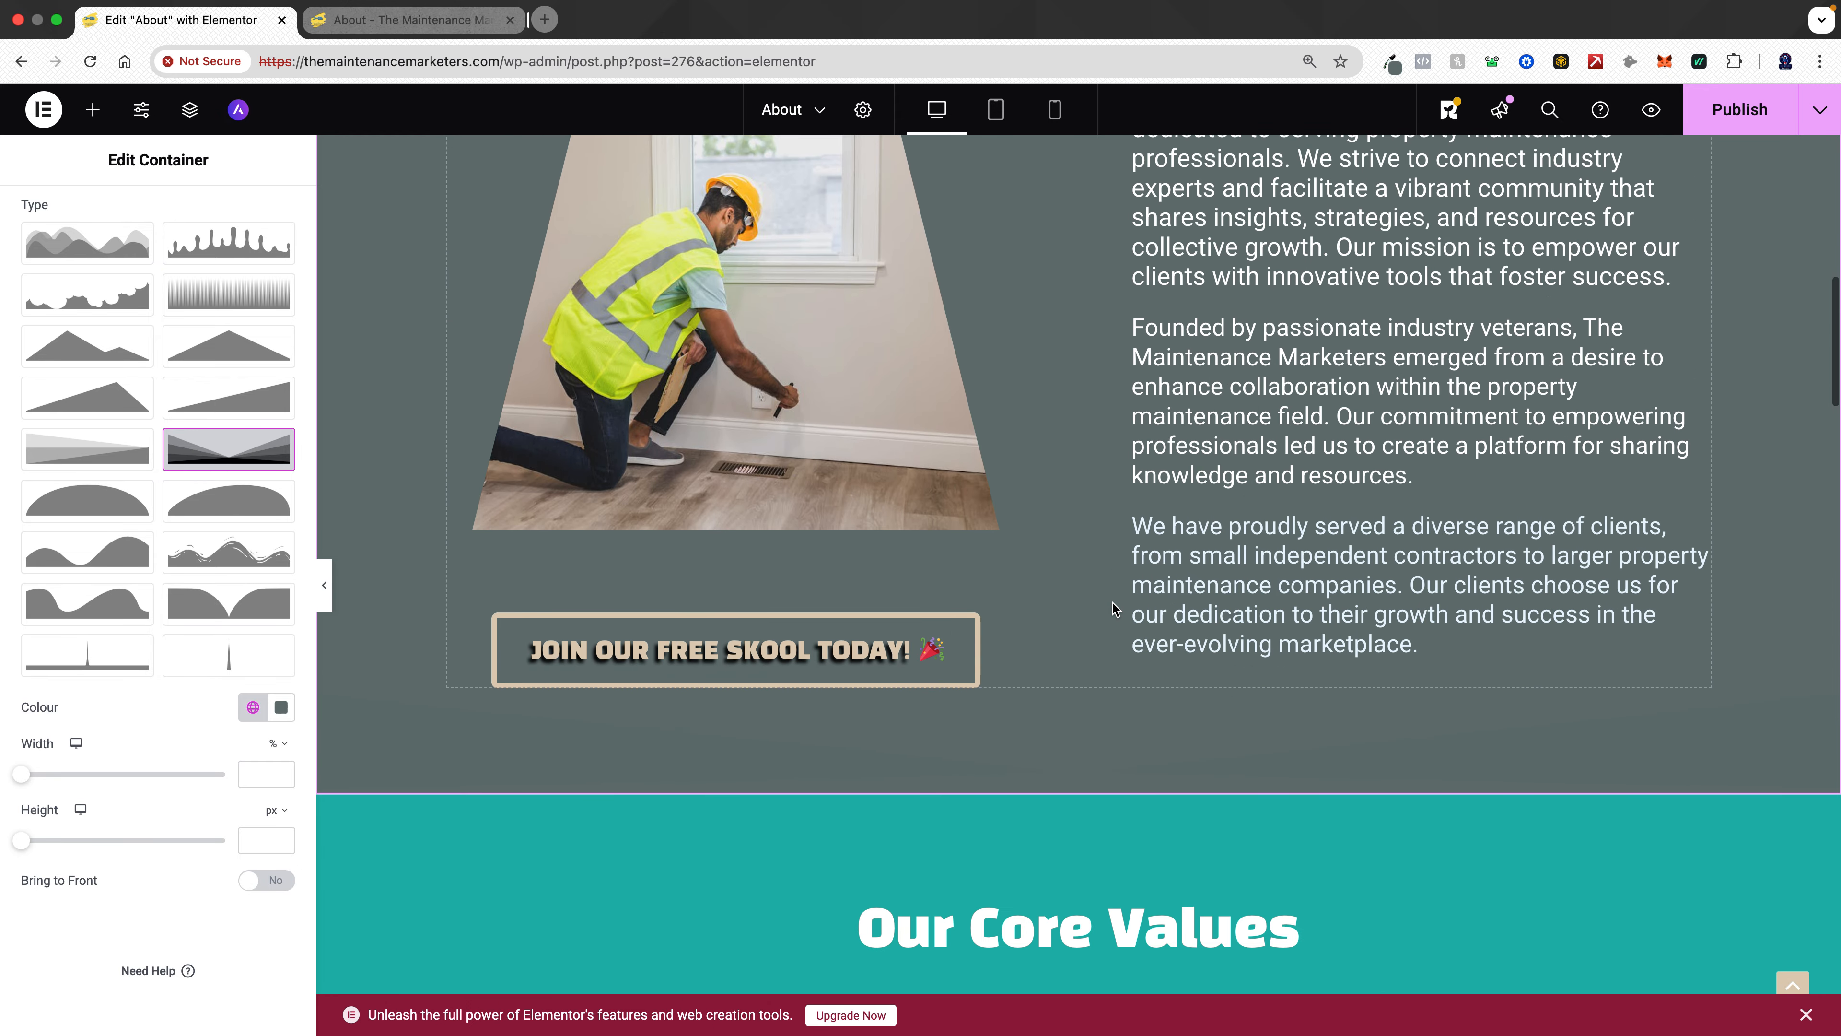
scroll(1113, 608, "up", 15)
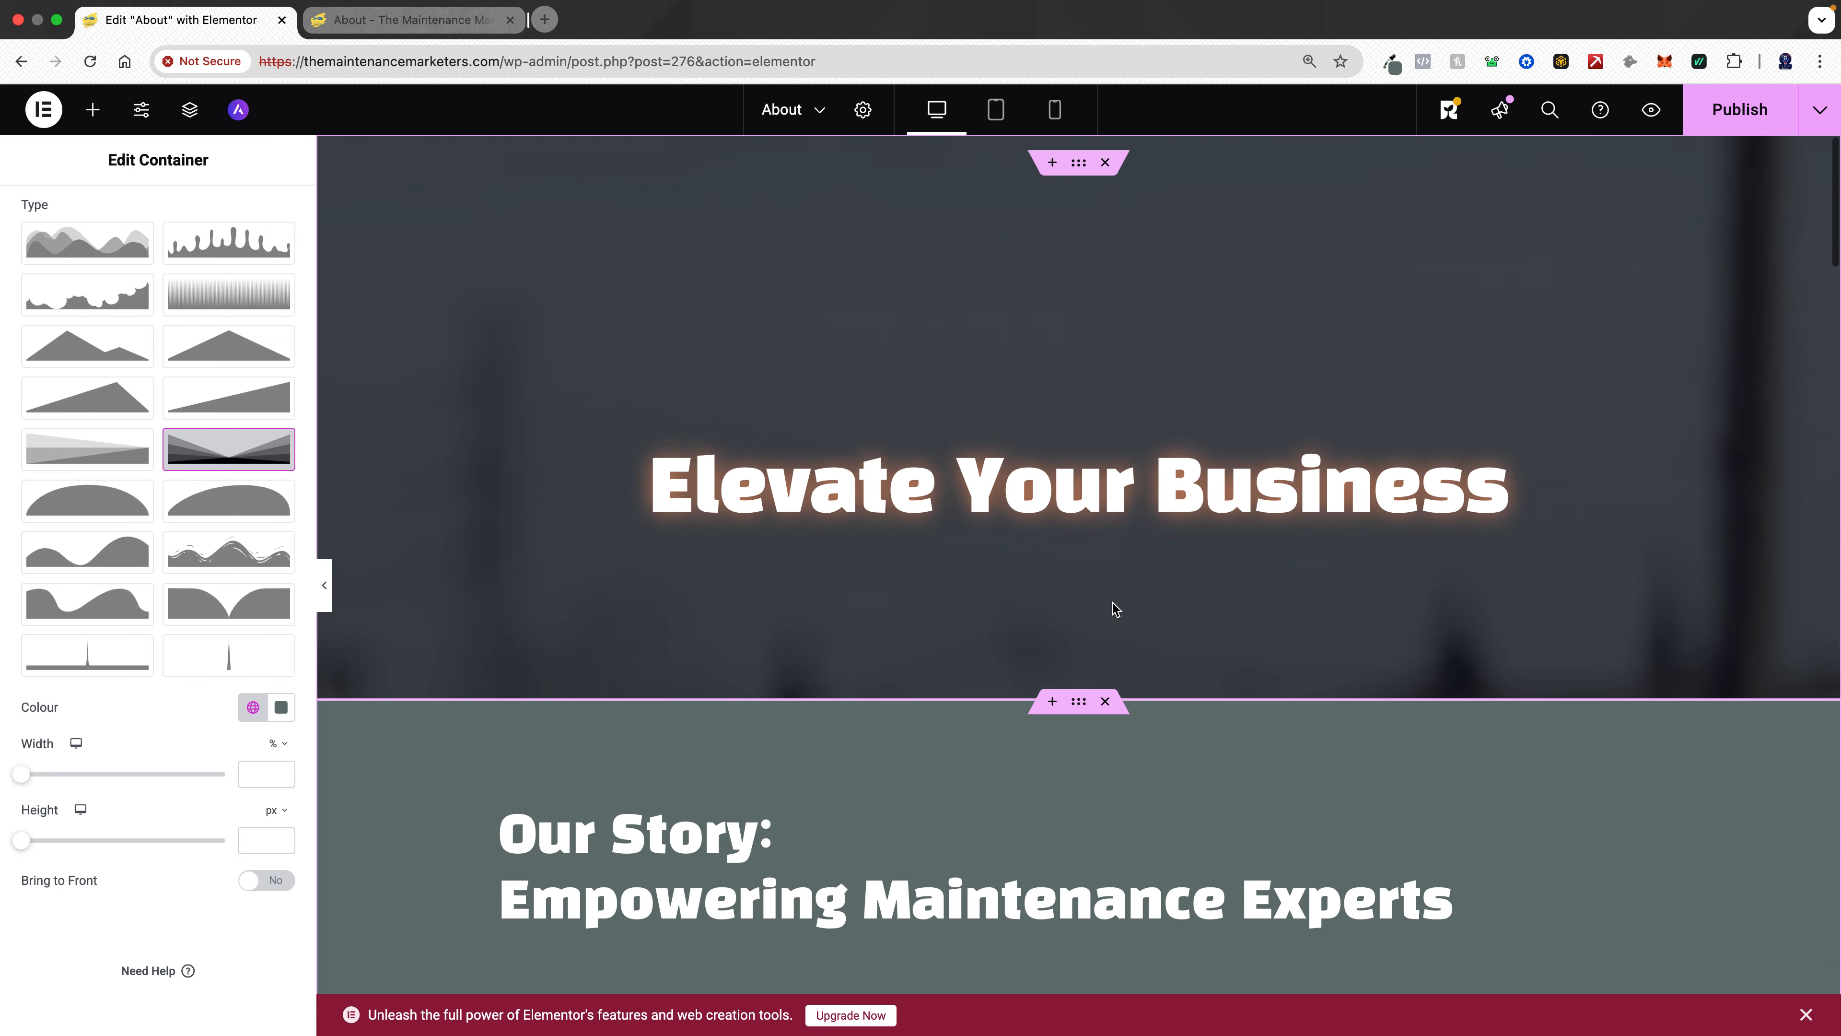
left_click(1079, 164)
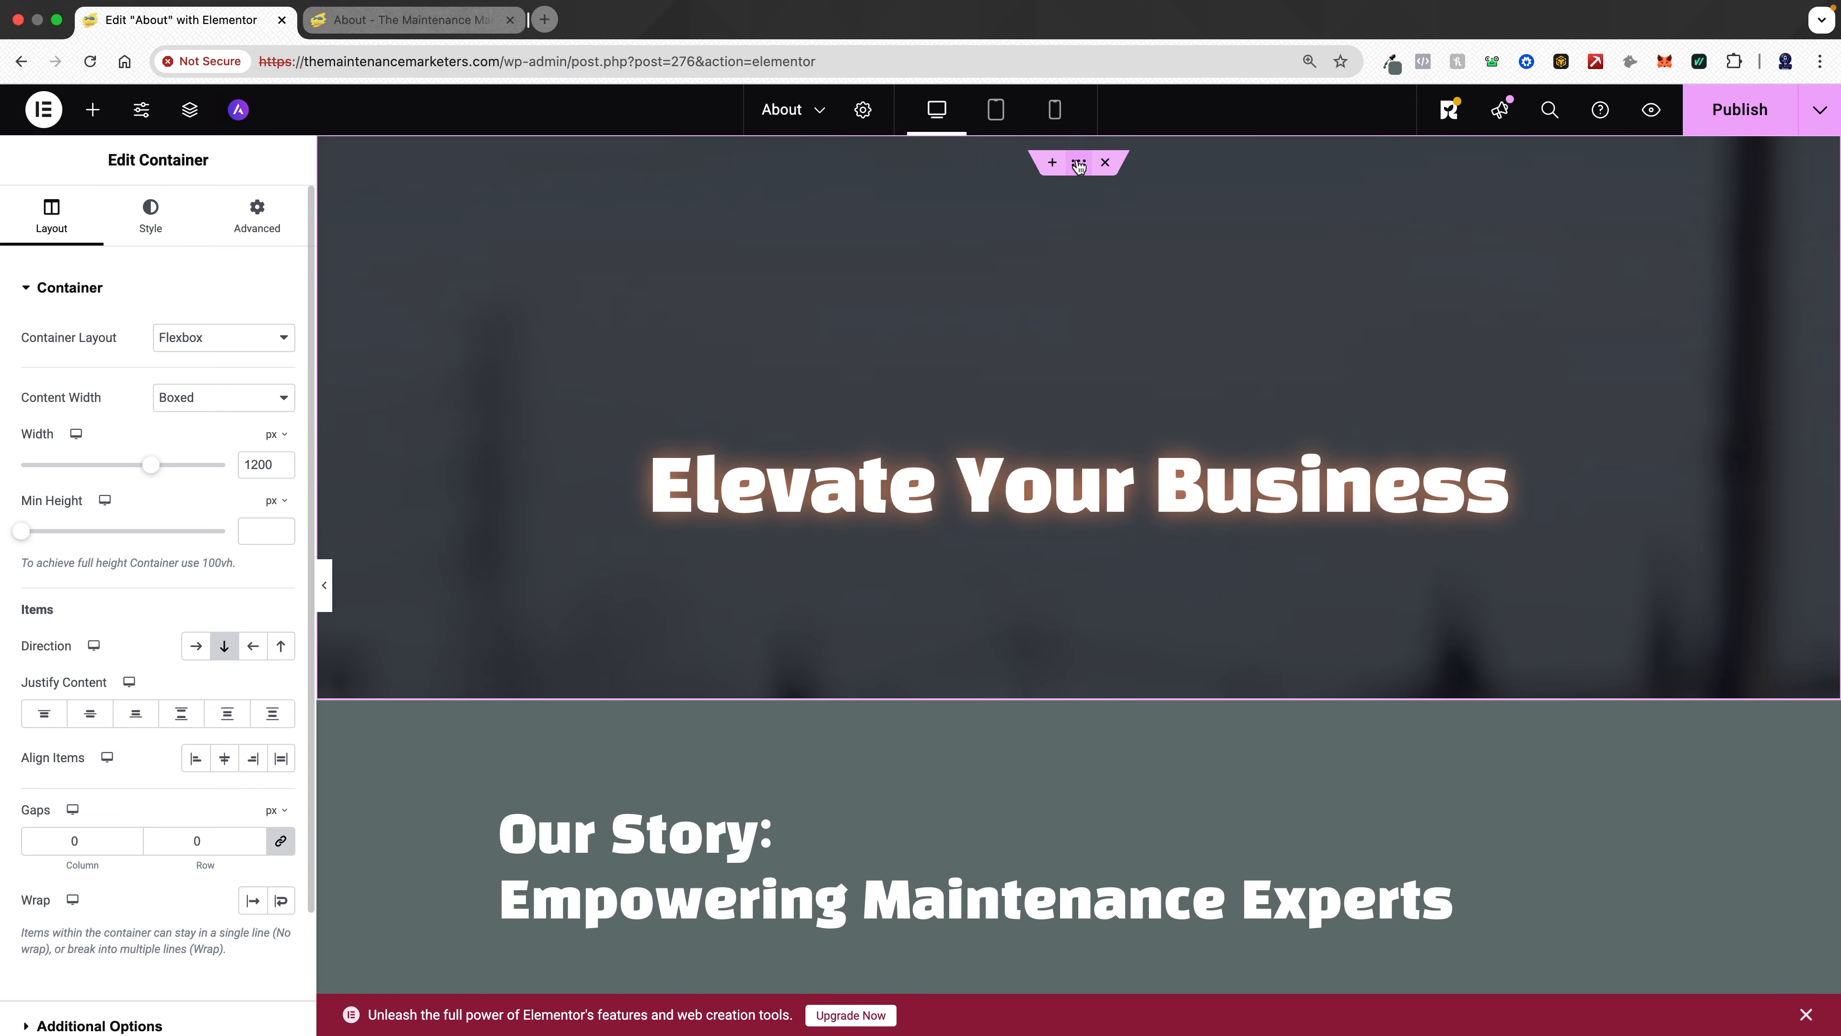
left_click(152, 217)
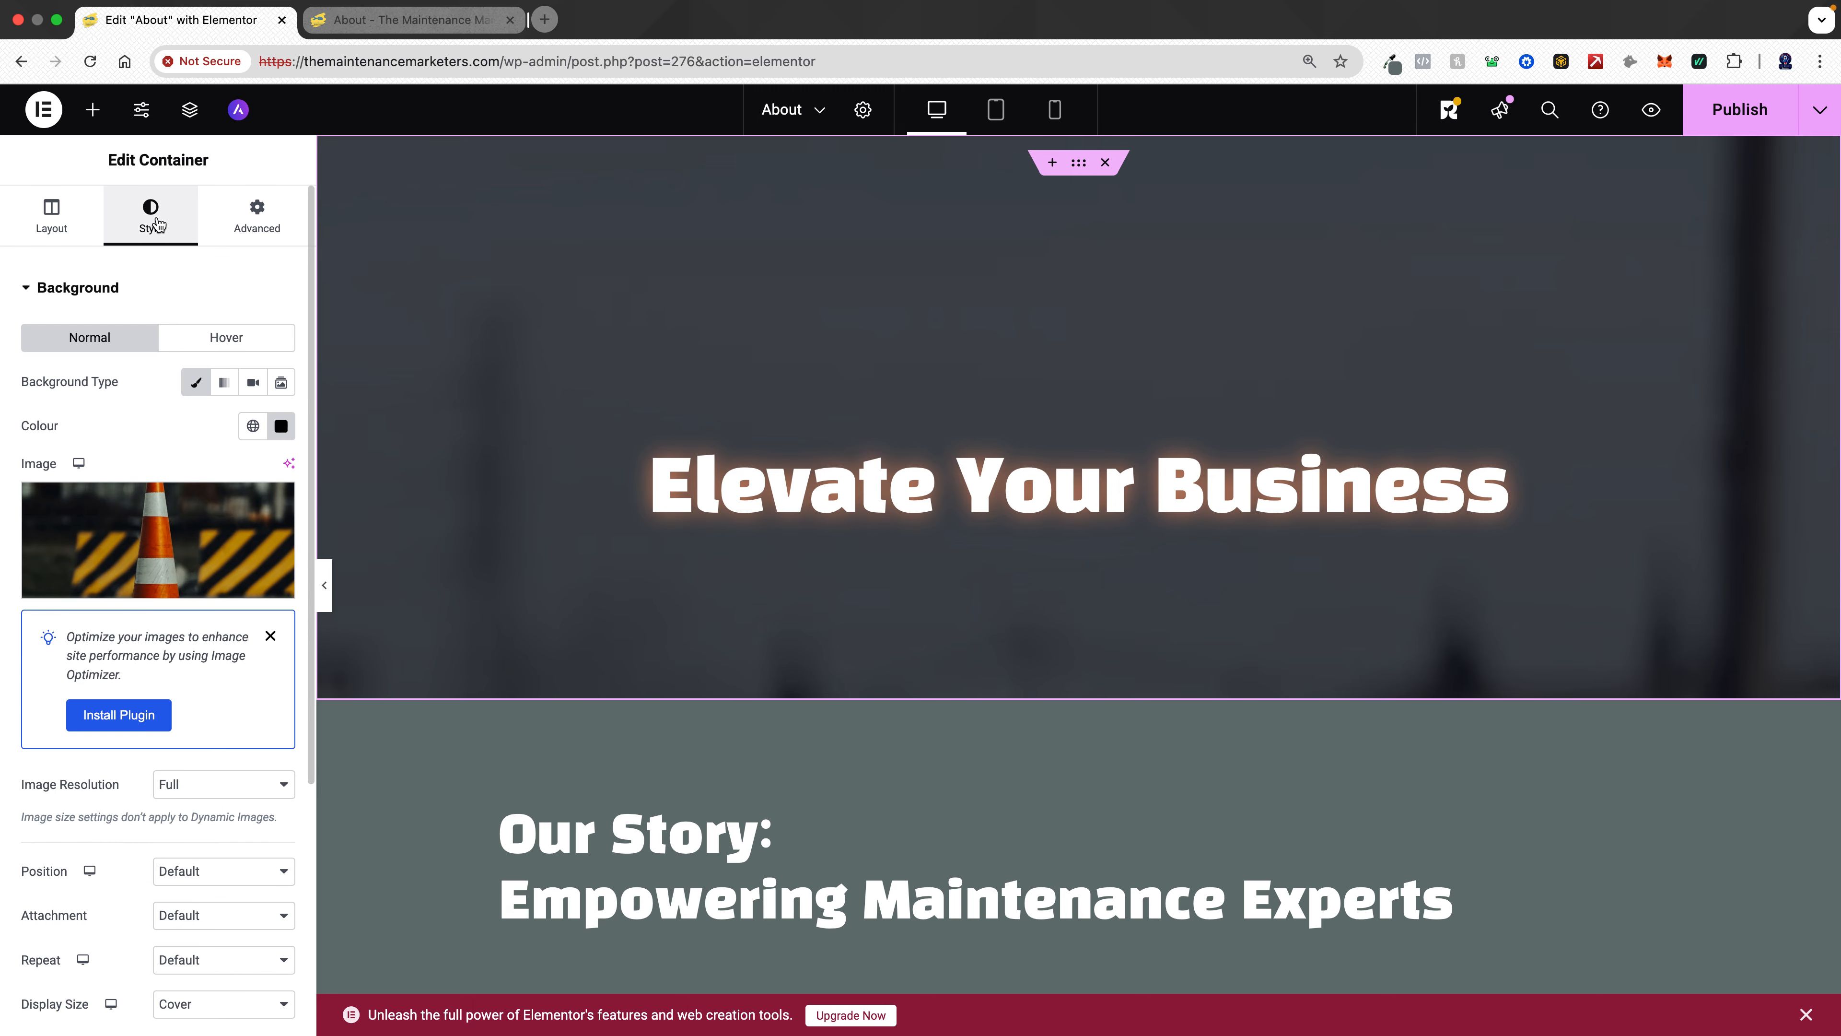
left_click(47, 292)
left_click(81, 491)
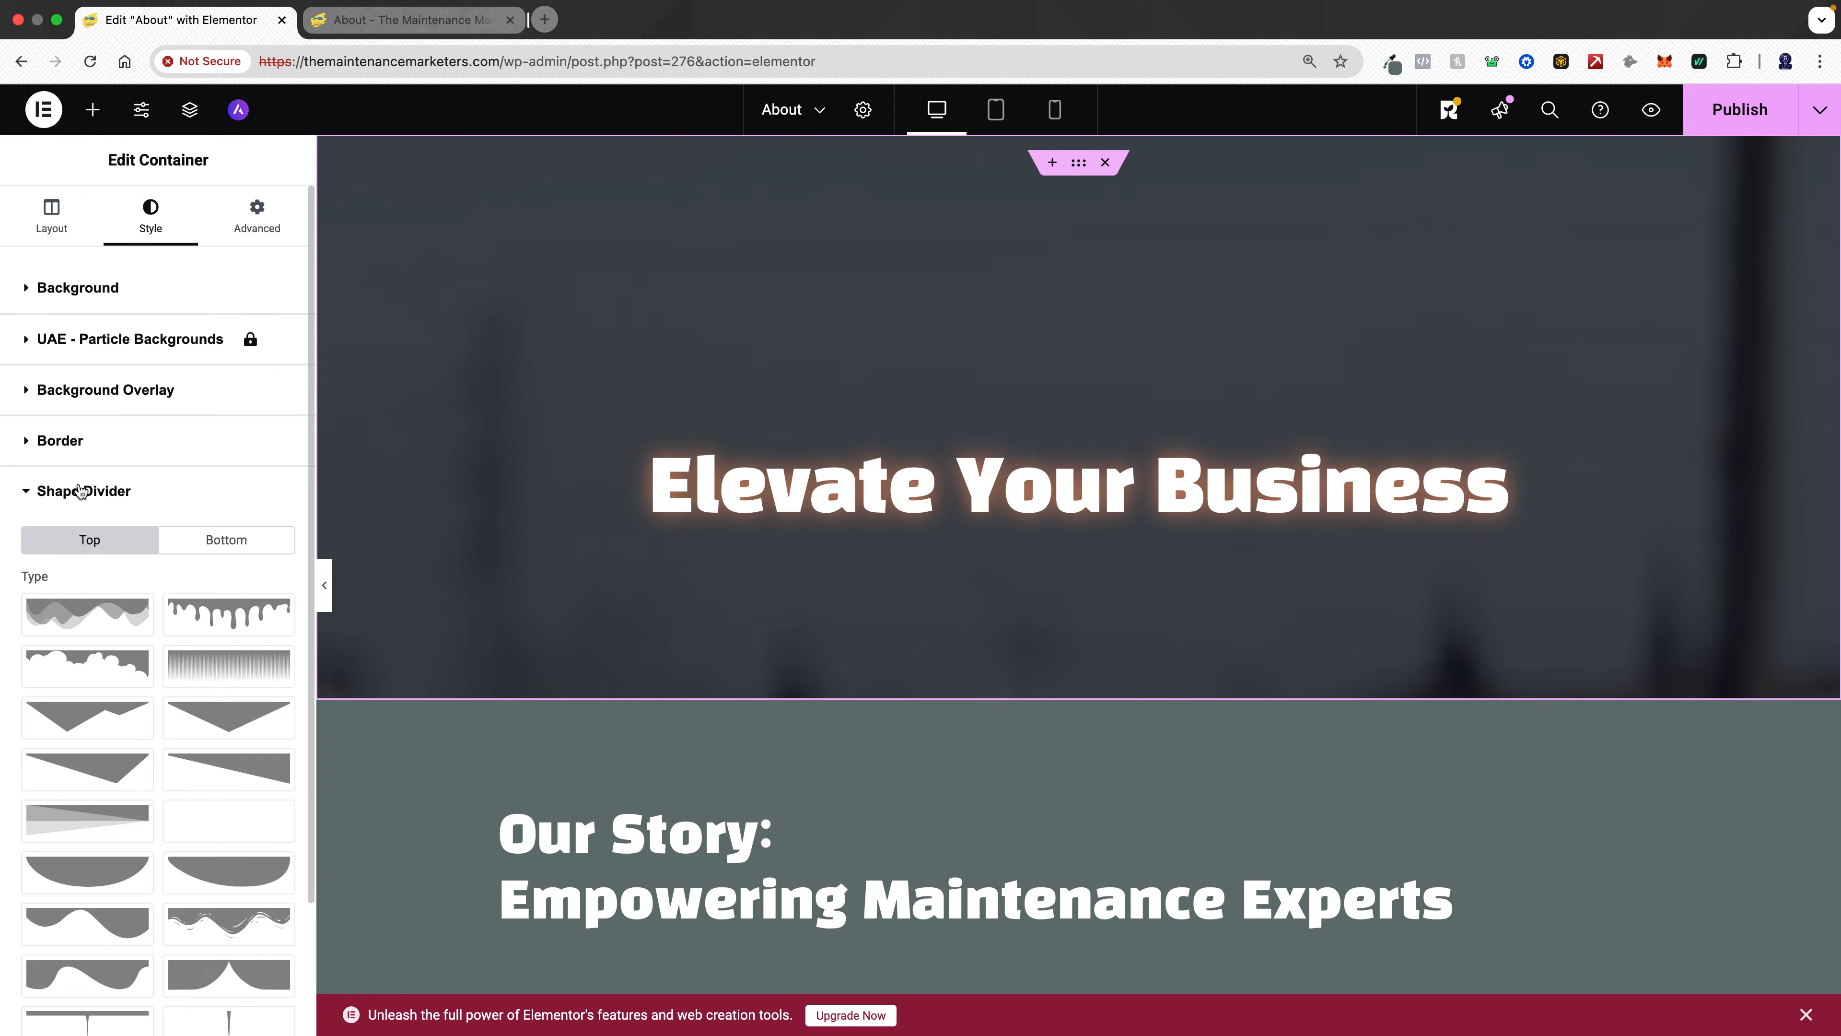
left_click(206, 819)
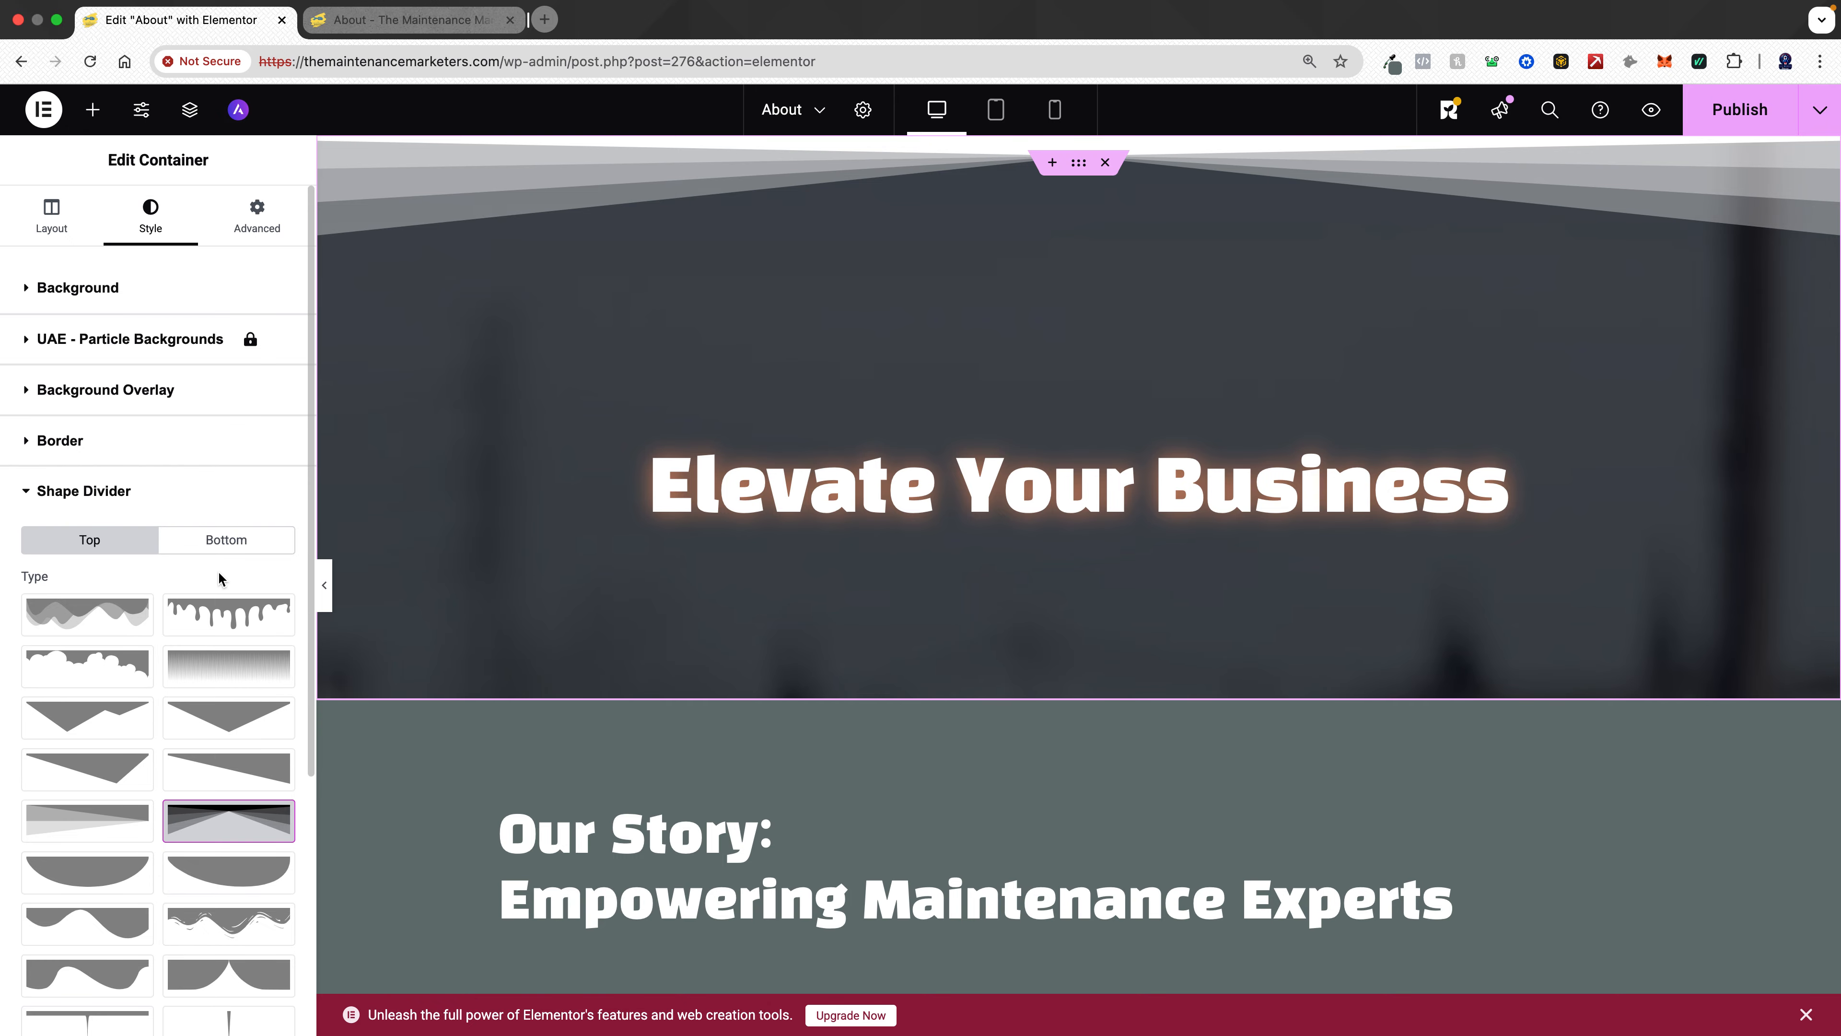
left_click(205, 818)
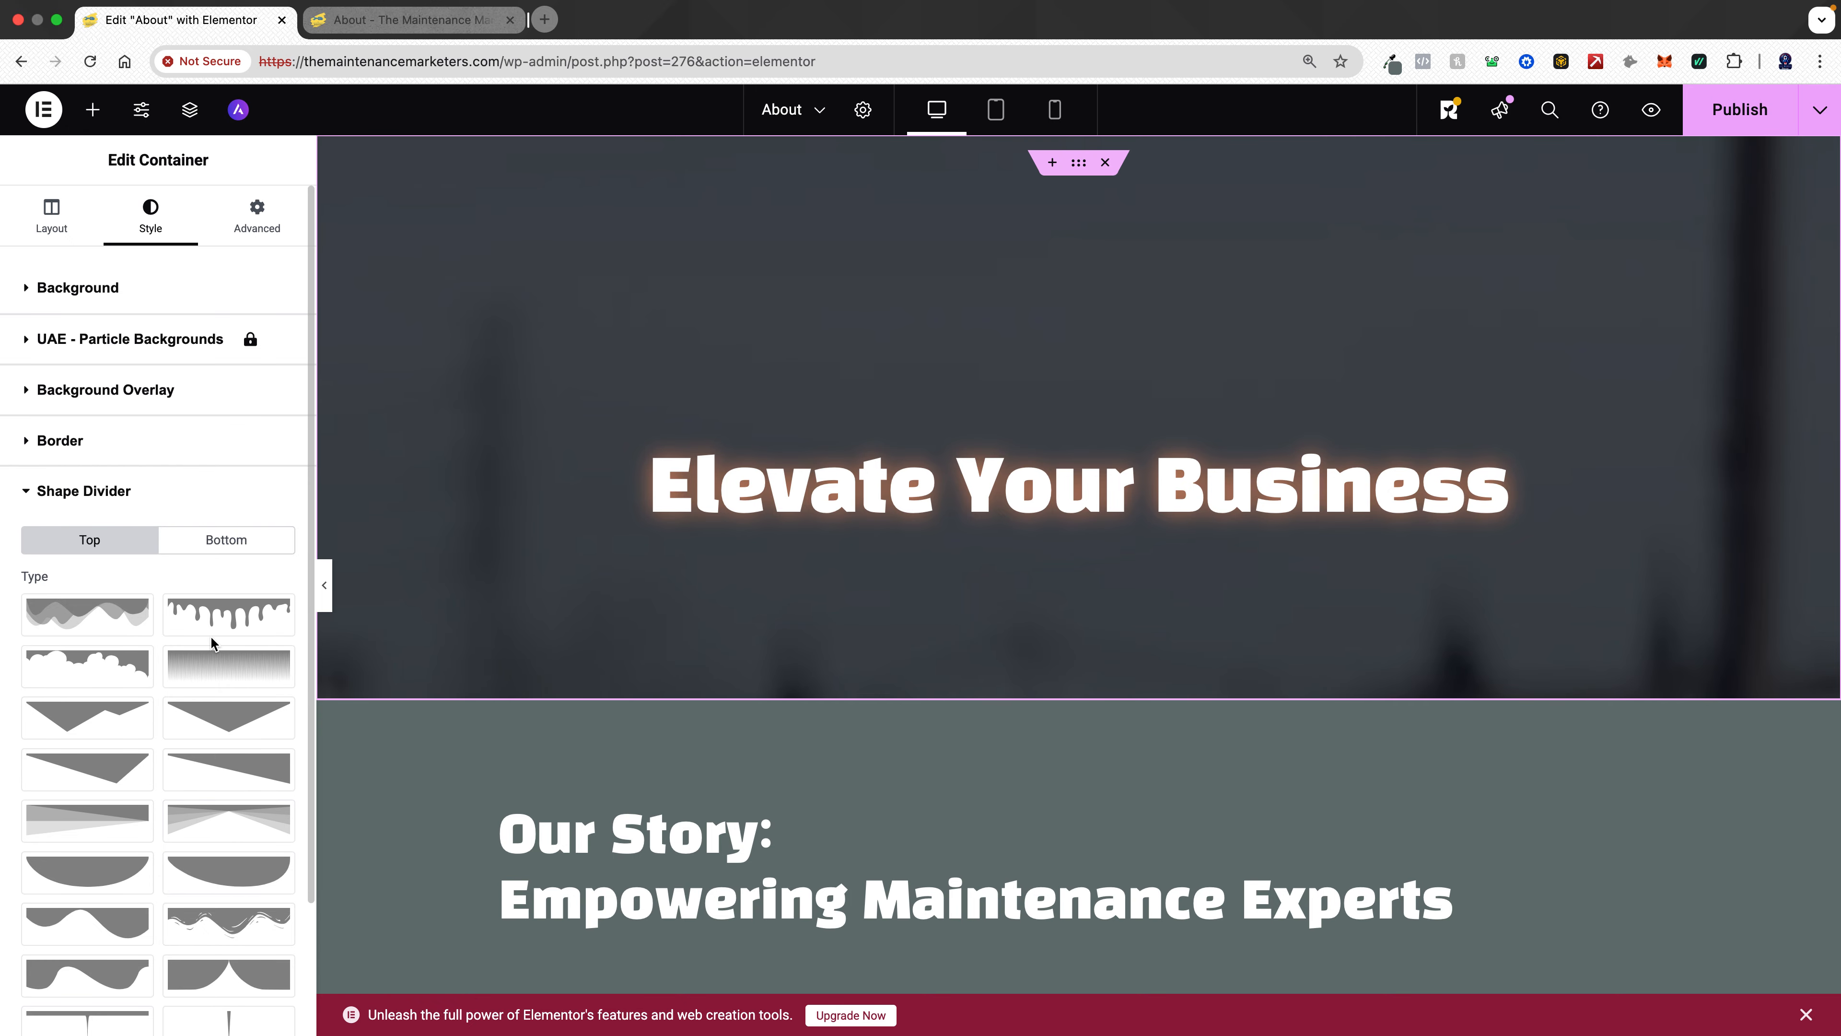
left_click(223, 538)
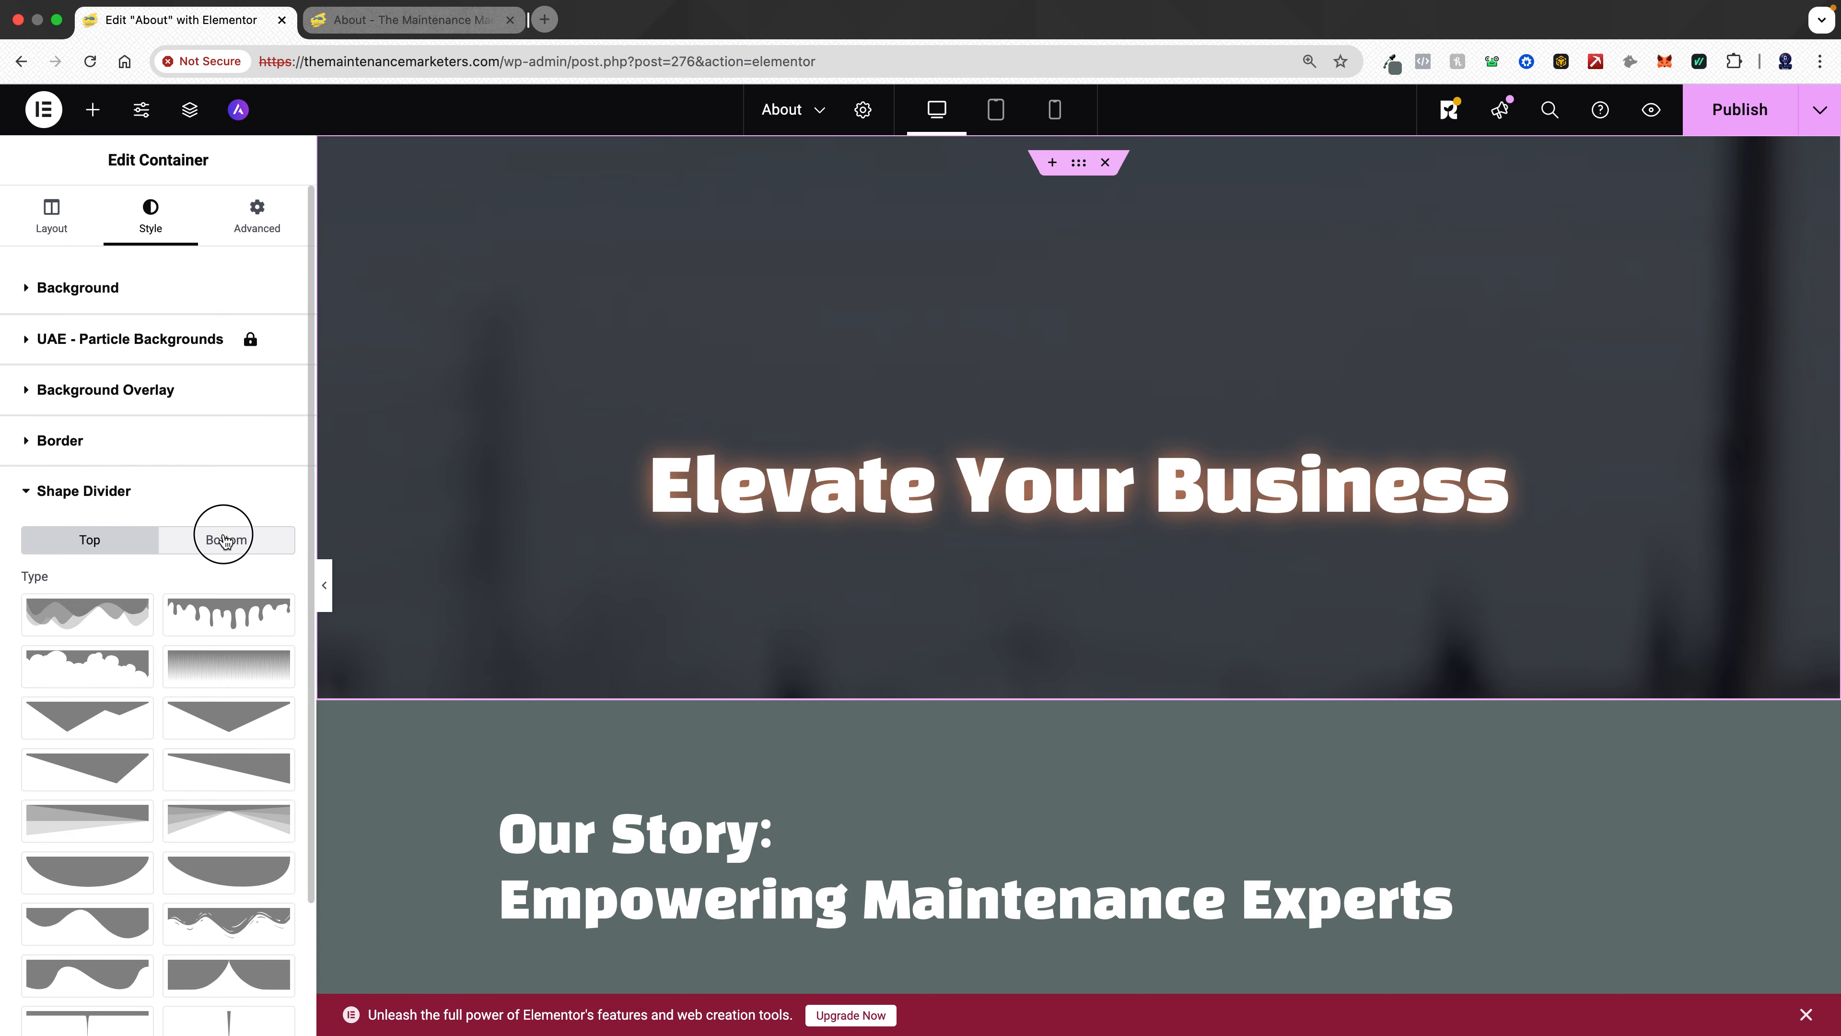
left_click(242, 821)
- Set the hero section's bottom shape divider colour to the global Primary colour
scroll(213, 573, "down", 5)
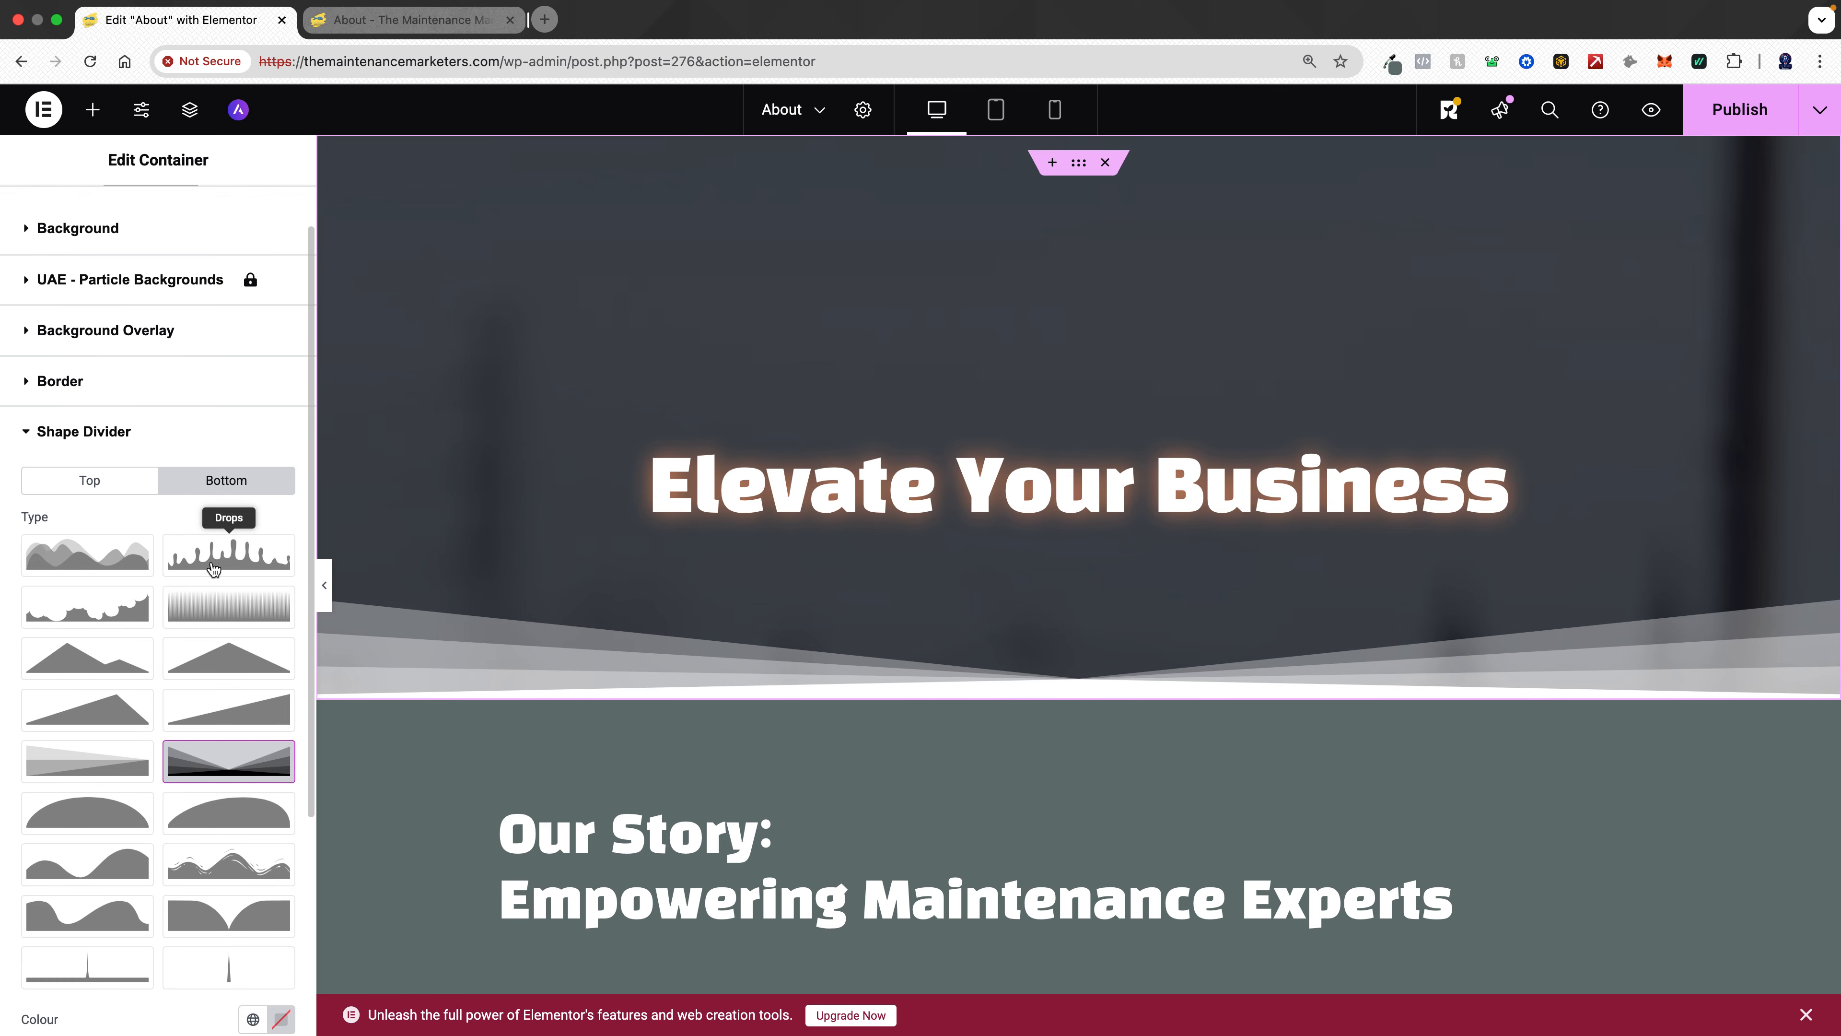
left_click(253, 707)
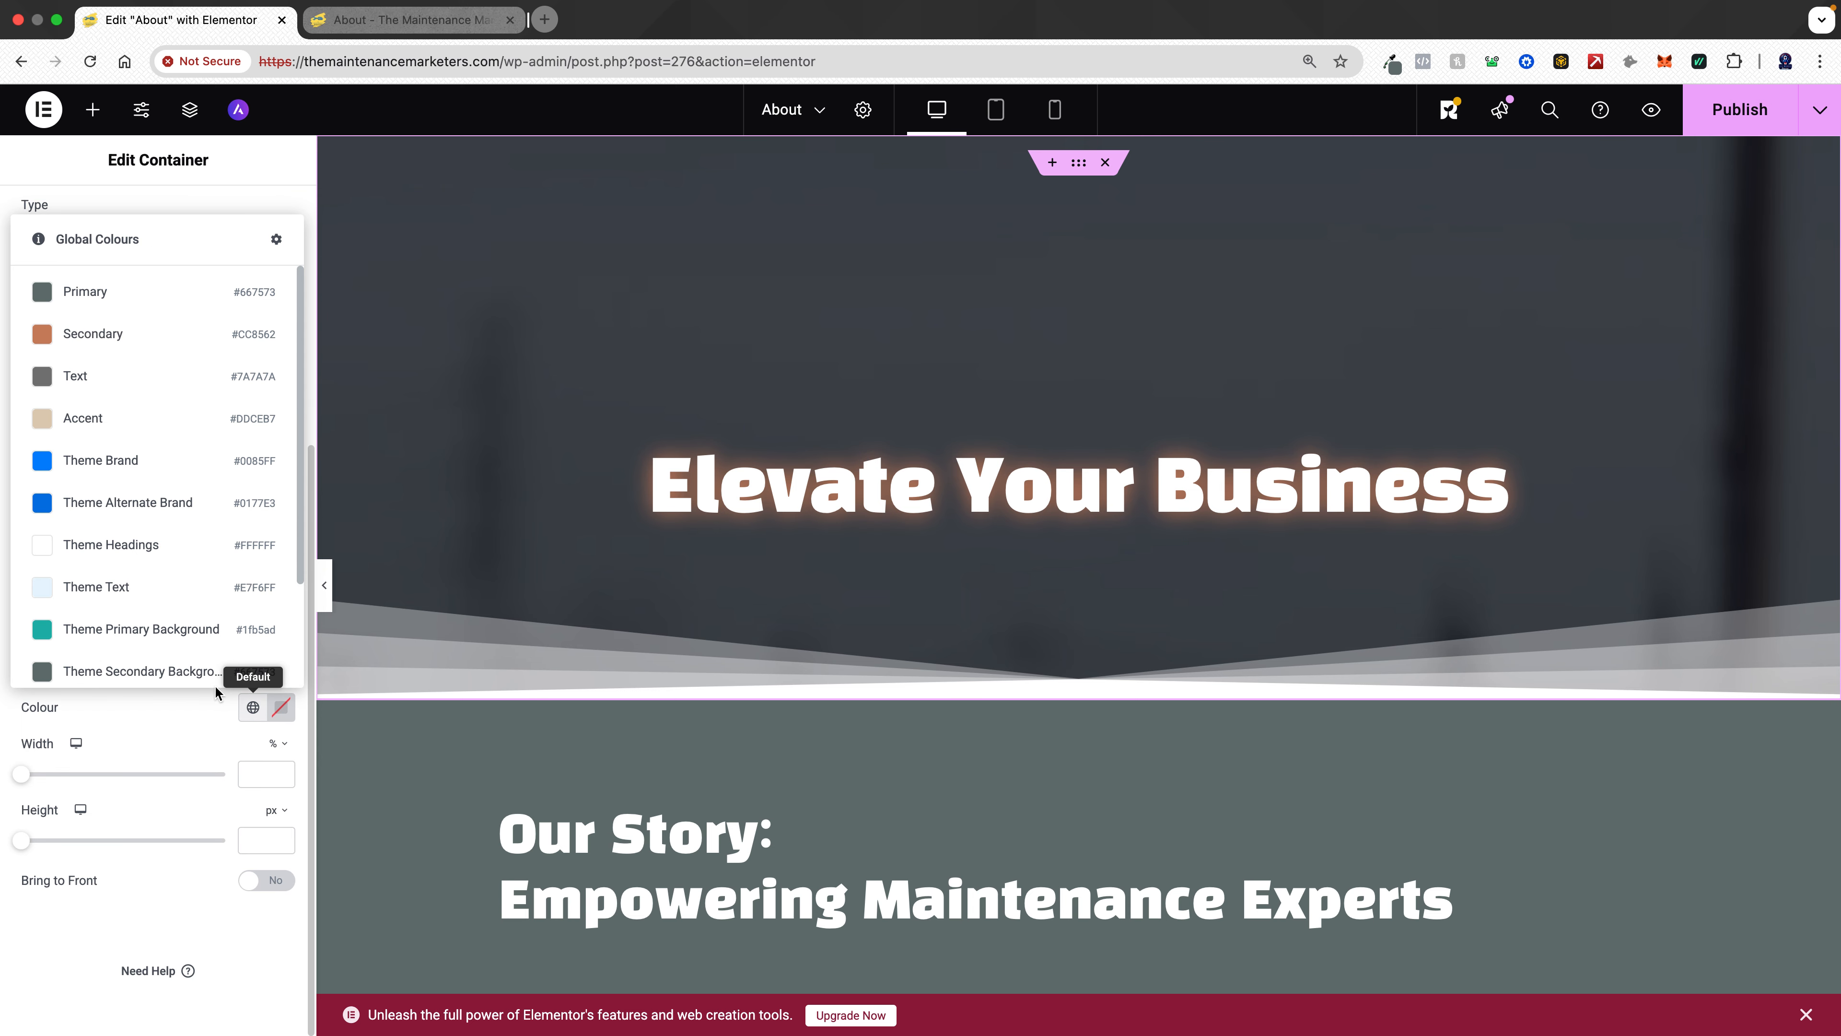
left_click(147, 296)
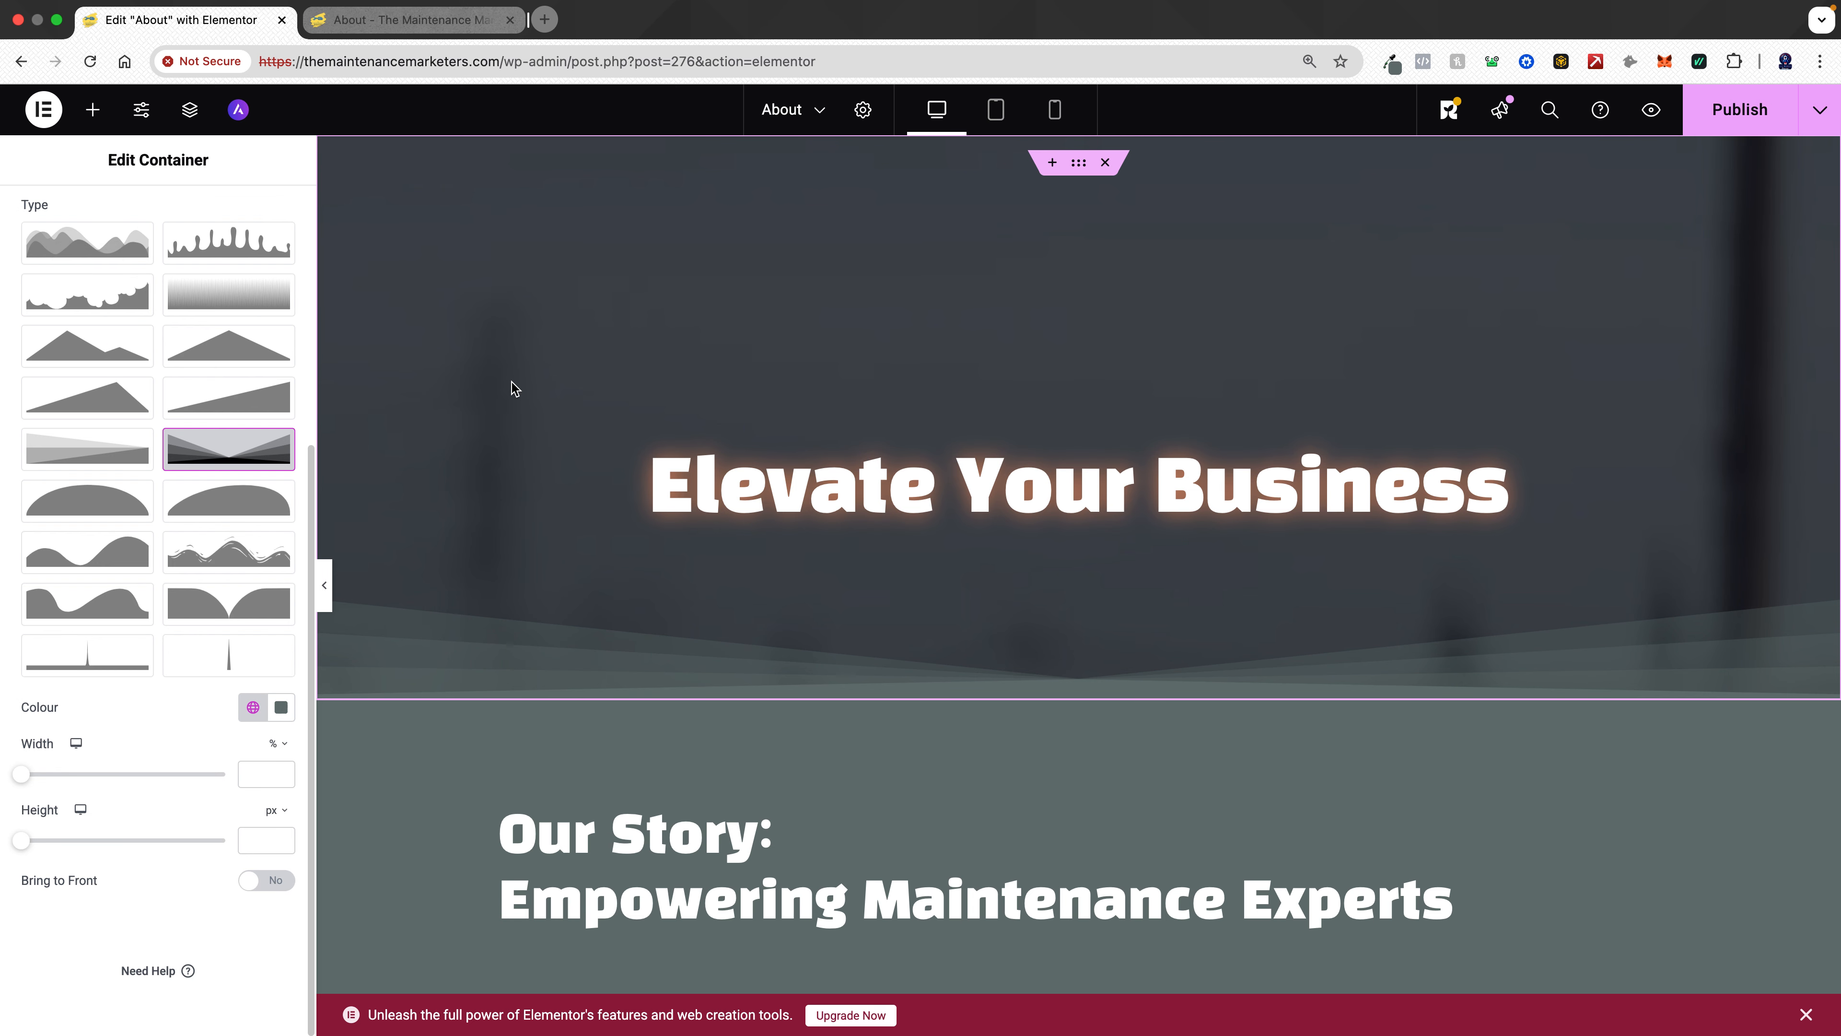
- Set the Core Values section container's background colour to the global Accent colour
scroll(1101, 603, "down", 12)
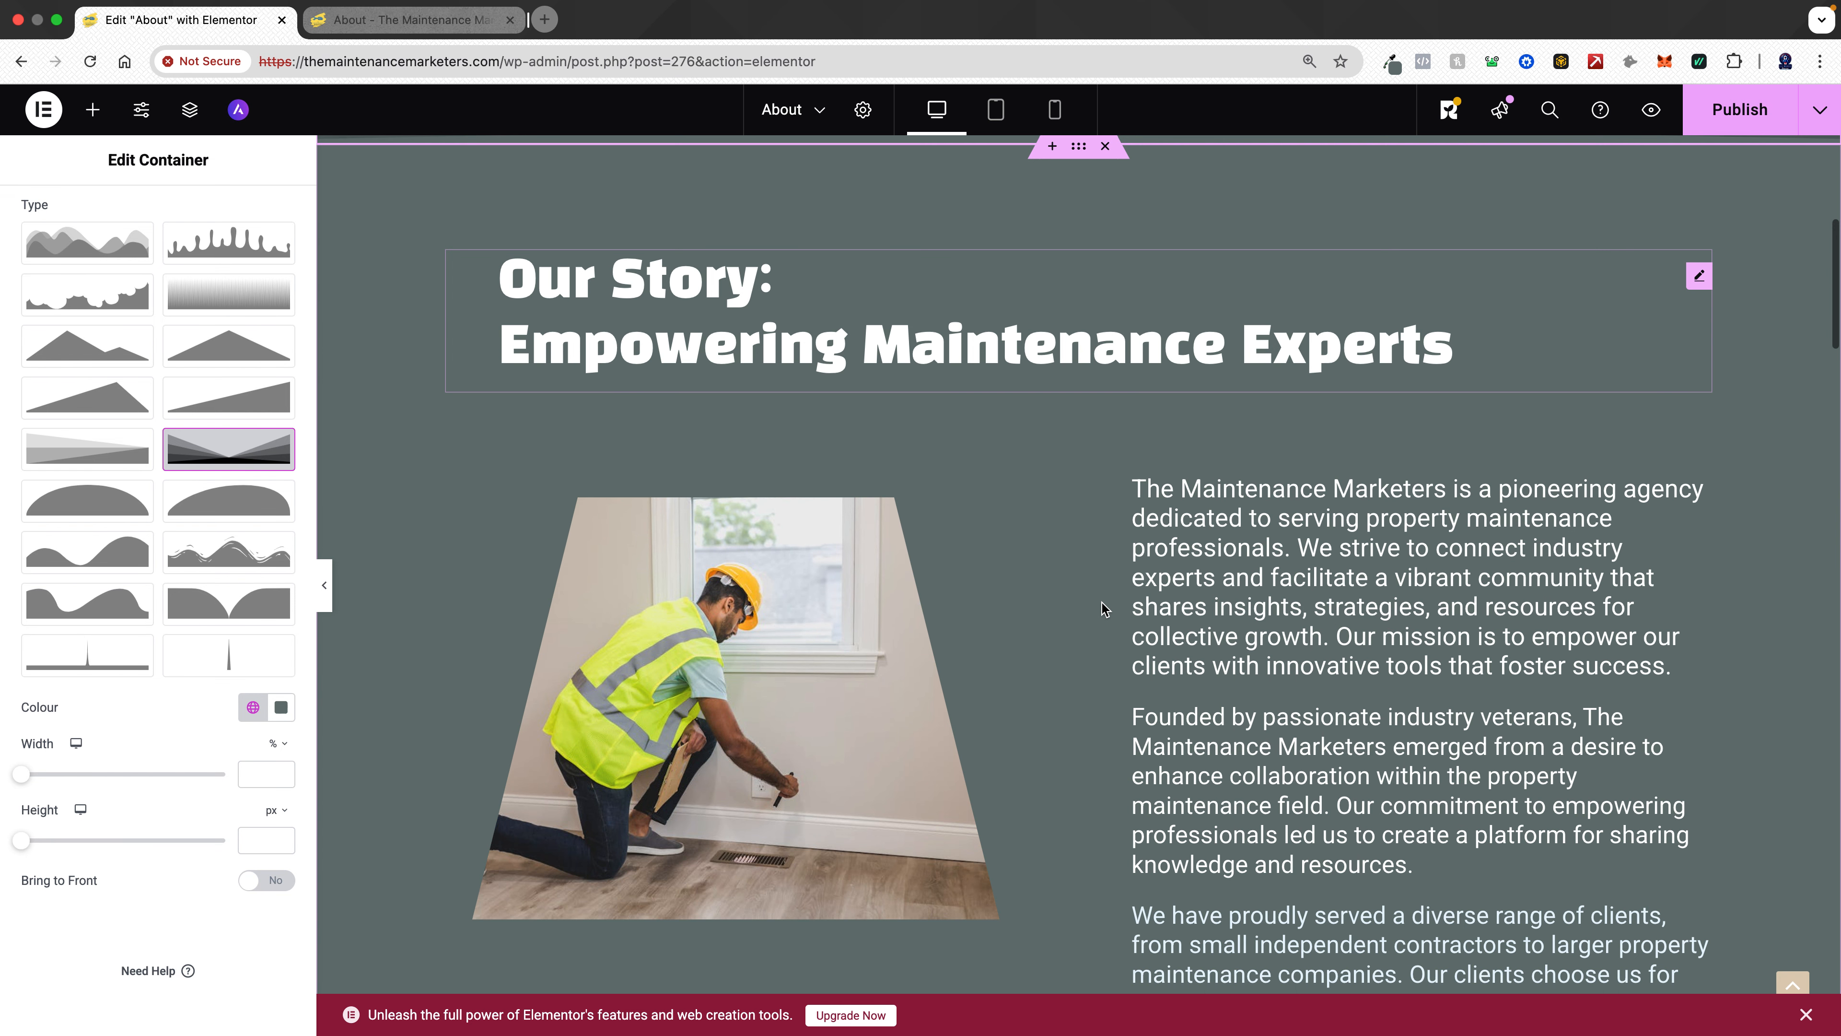
scroll(1101, 605, "up", 4)
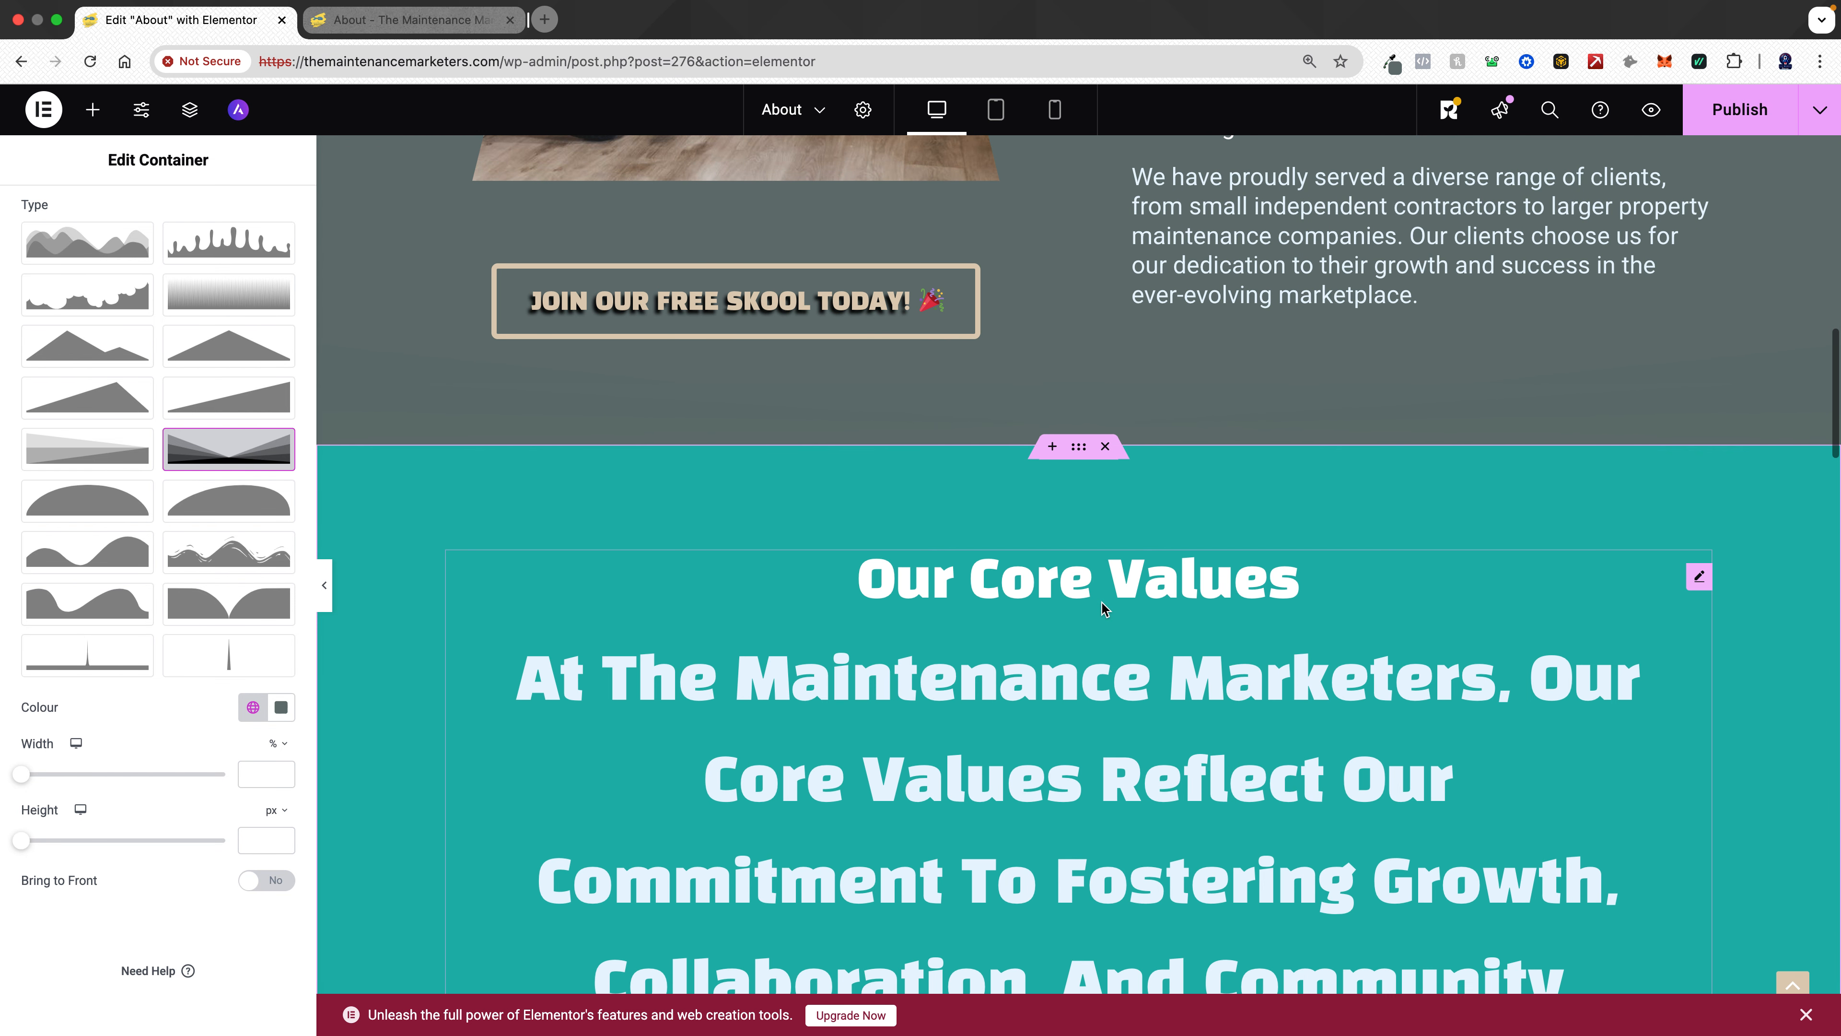
scroll(1101, 605, "down", 4)
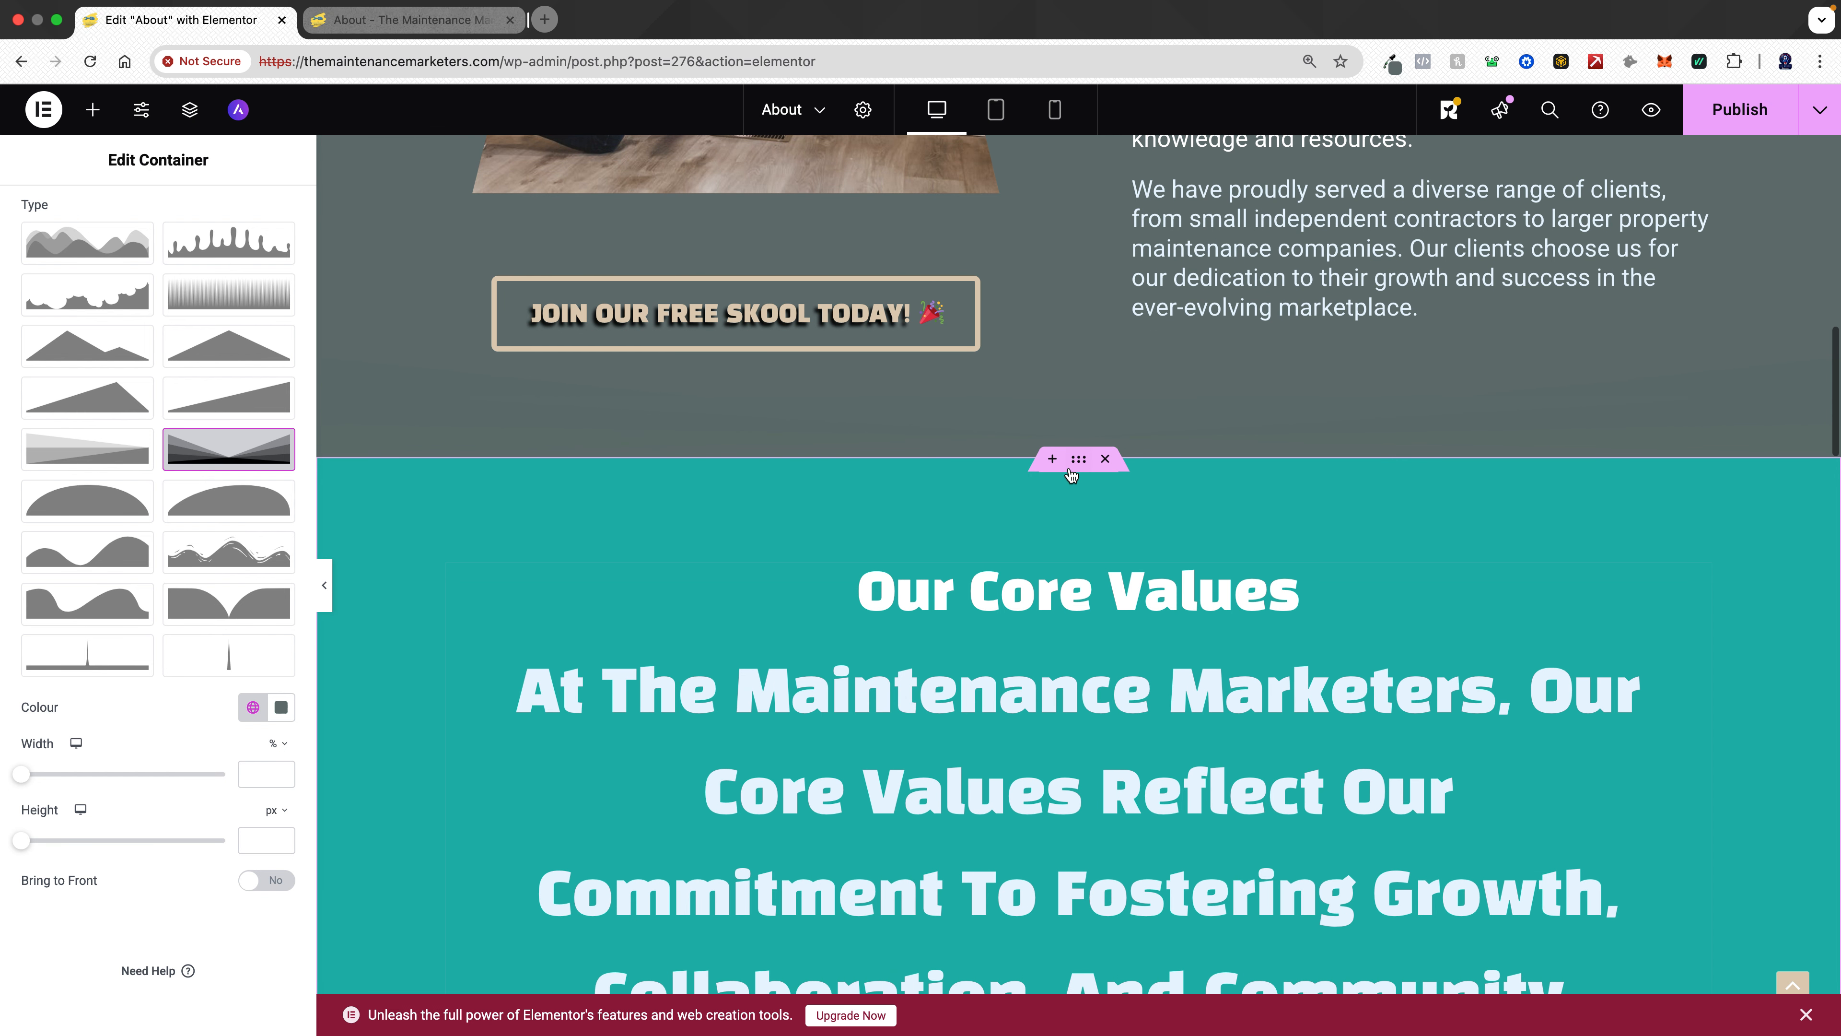
left_click(1079, 460)
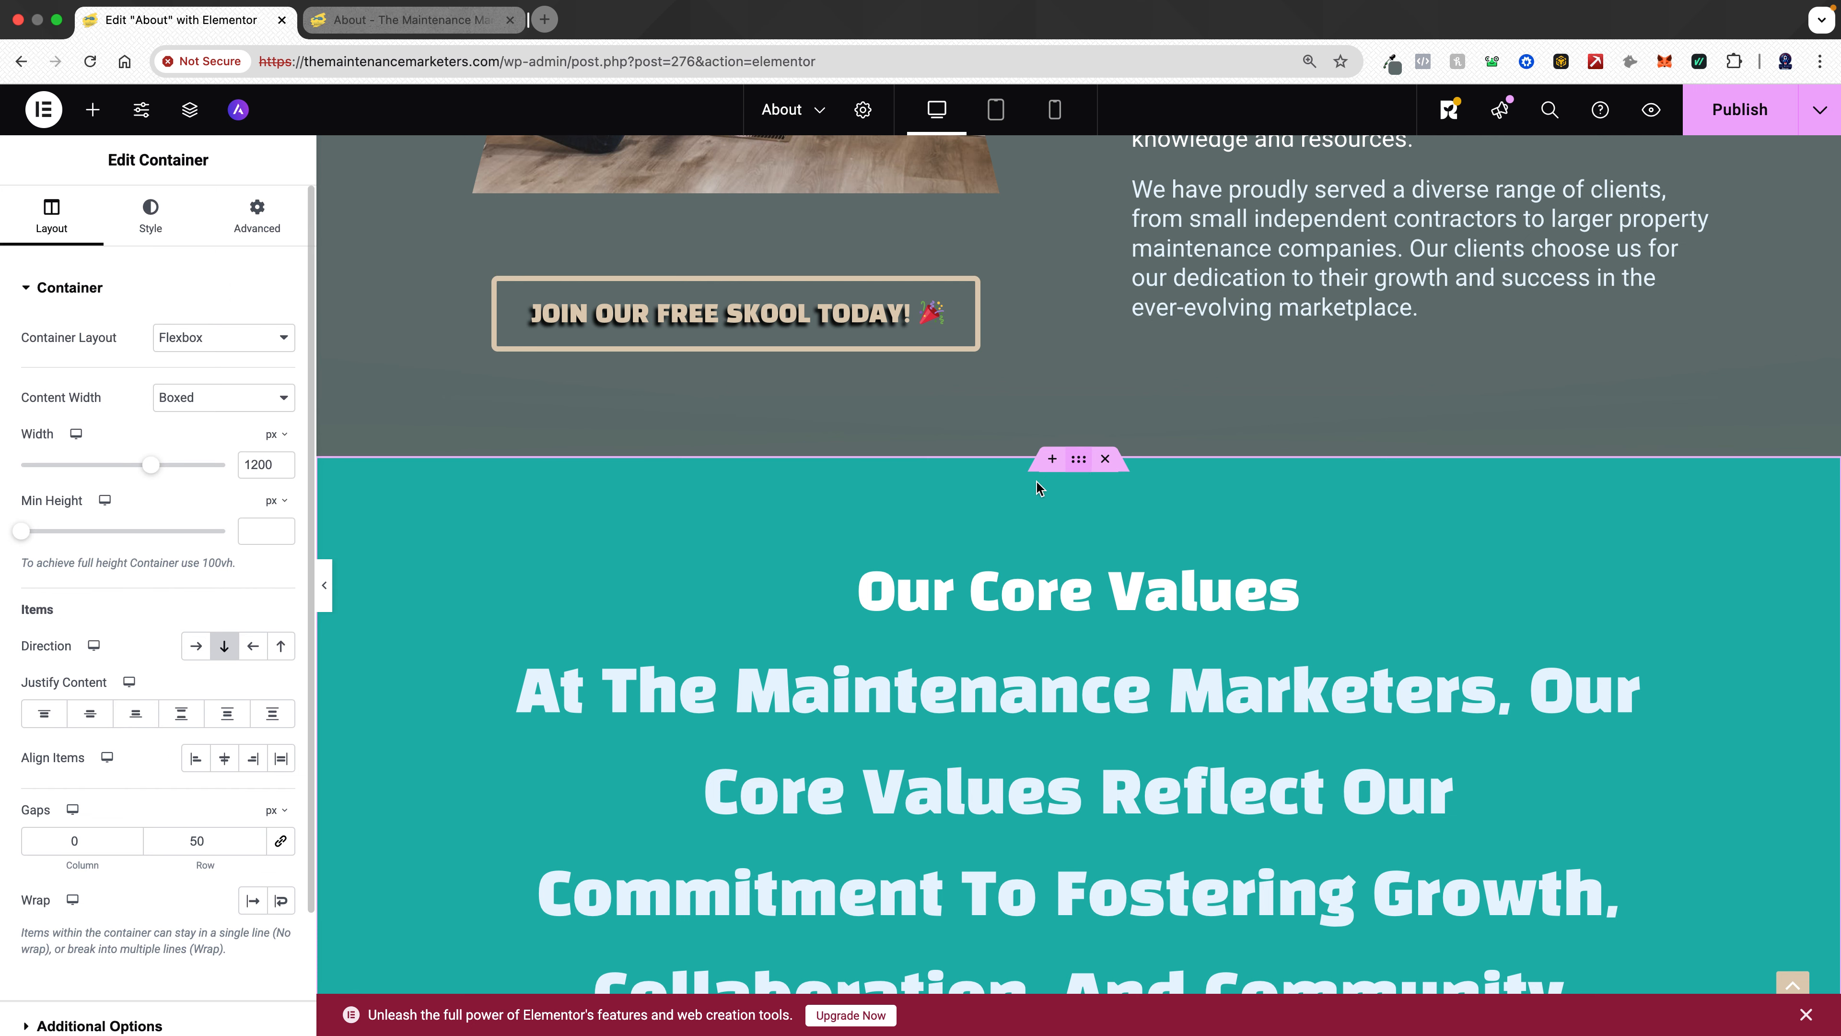
left_click(168, 219)
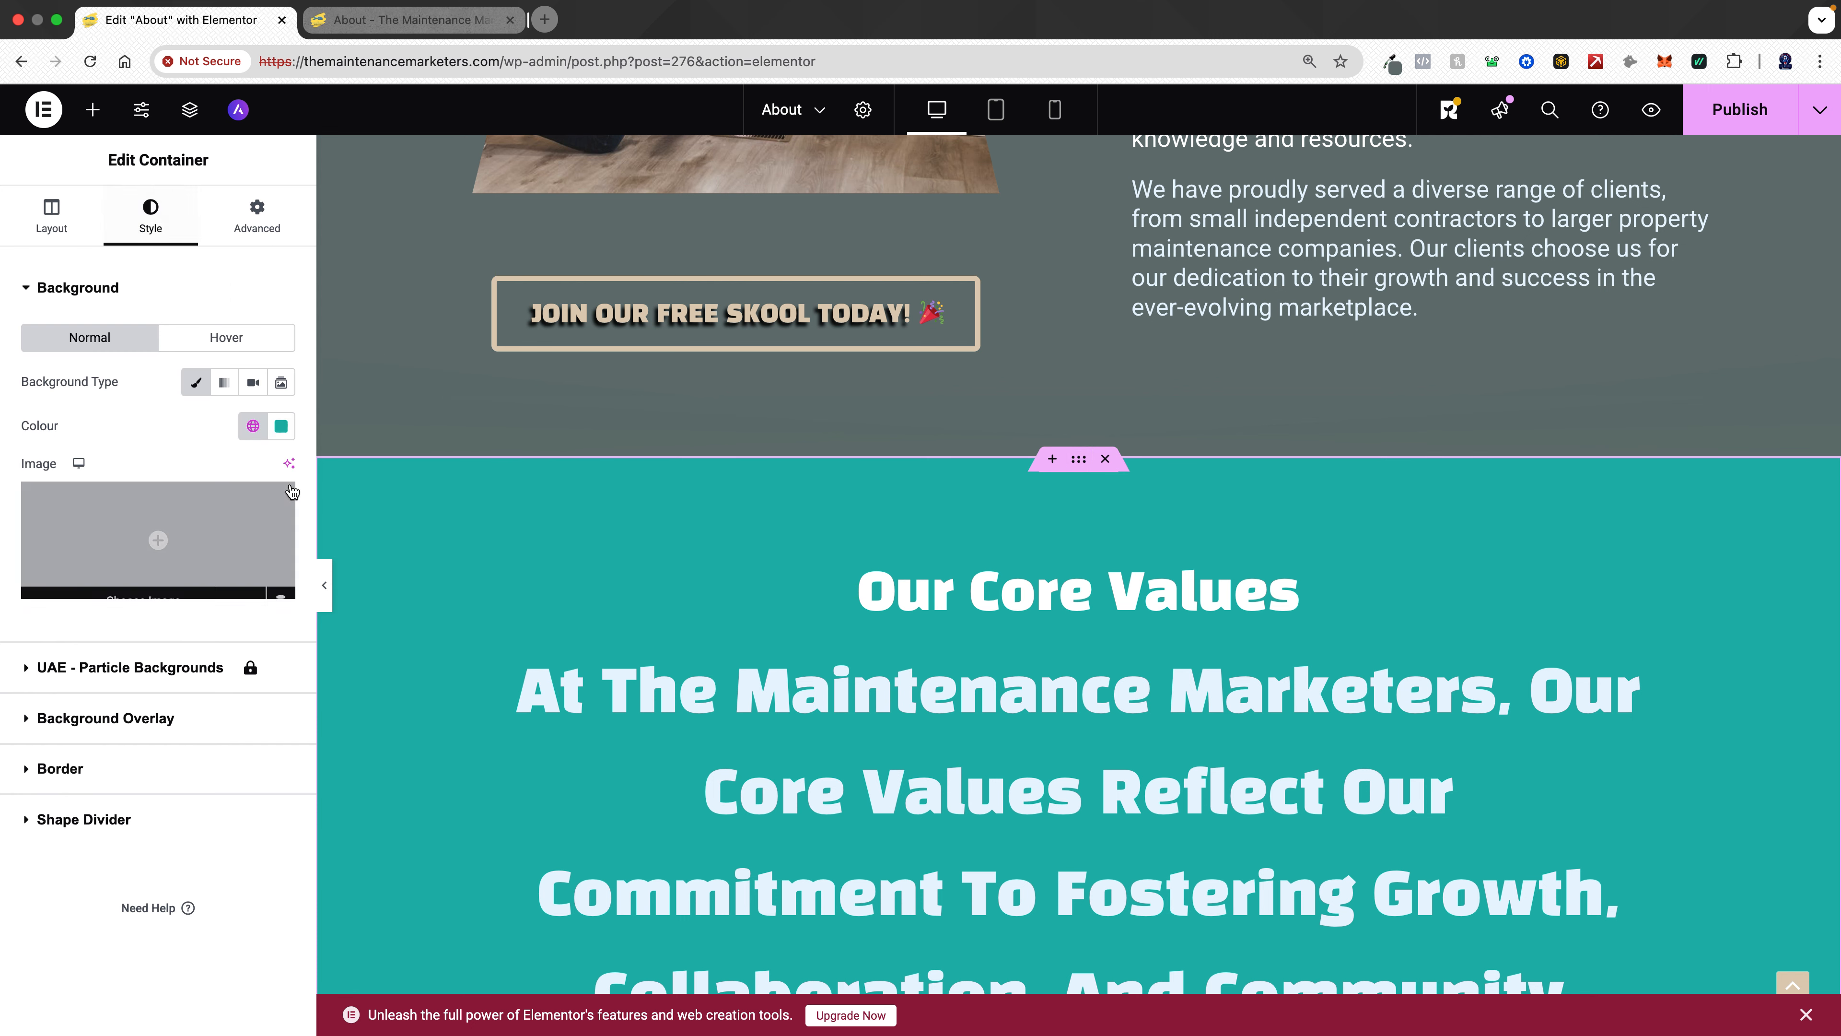
left_click(252, 425)
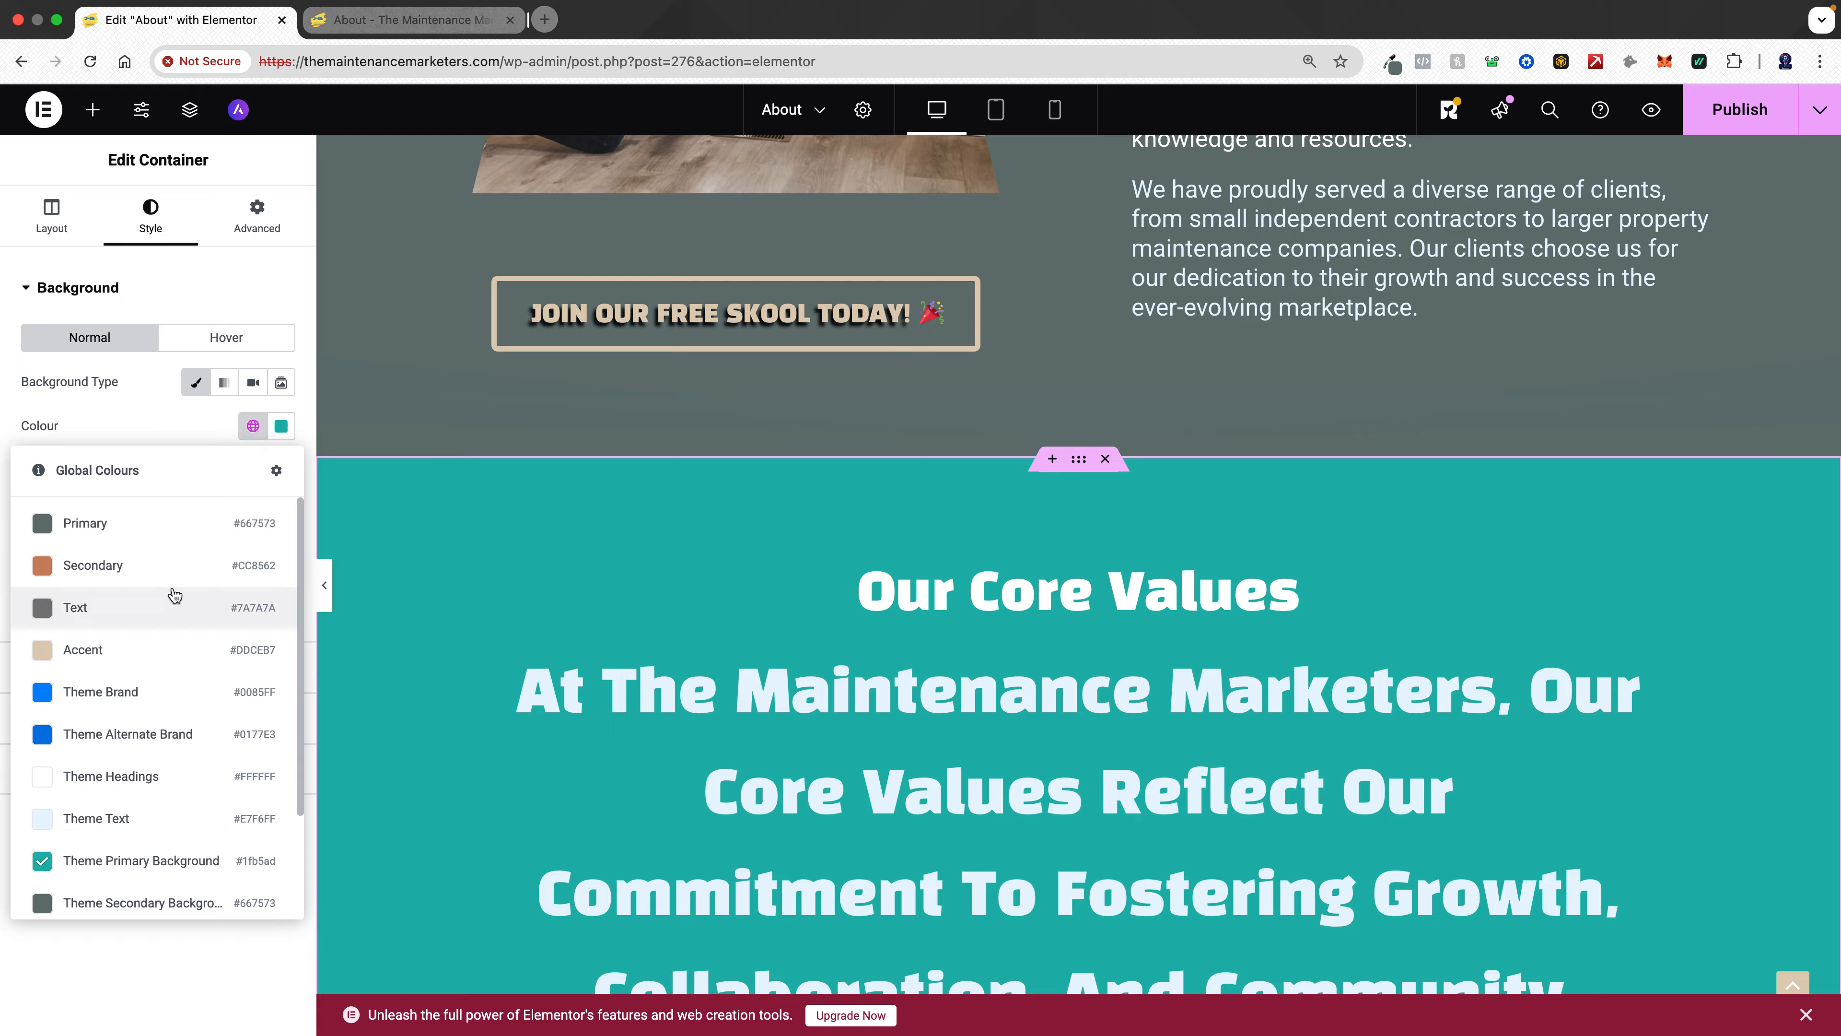
left_click(176, 648)
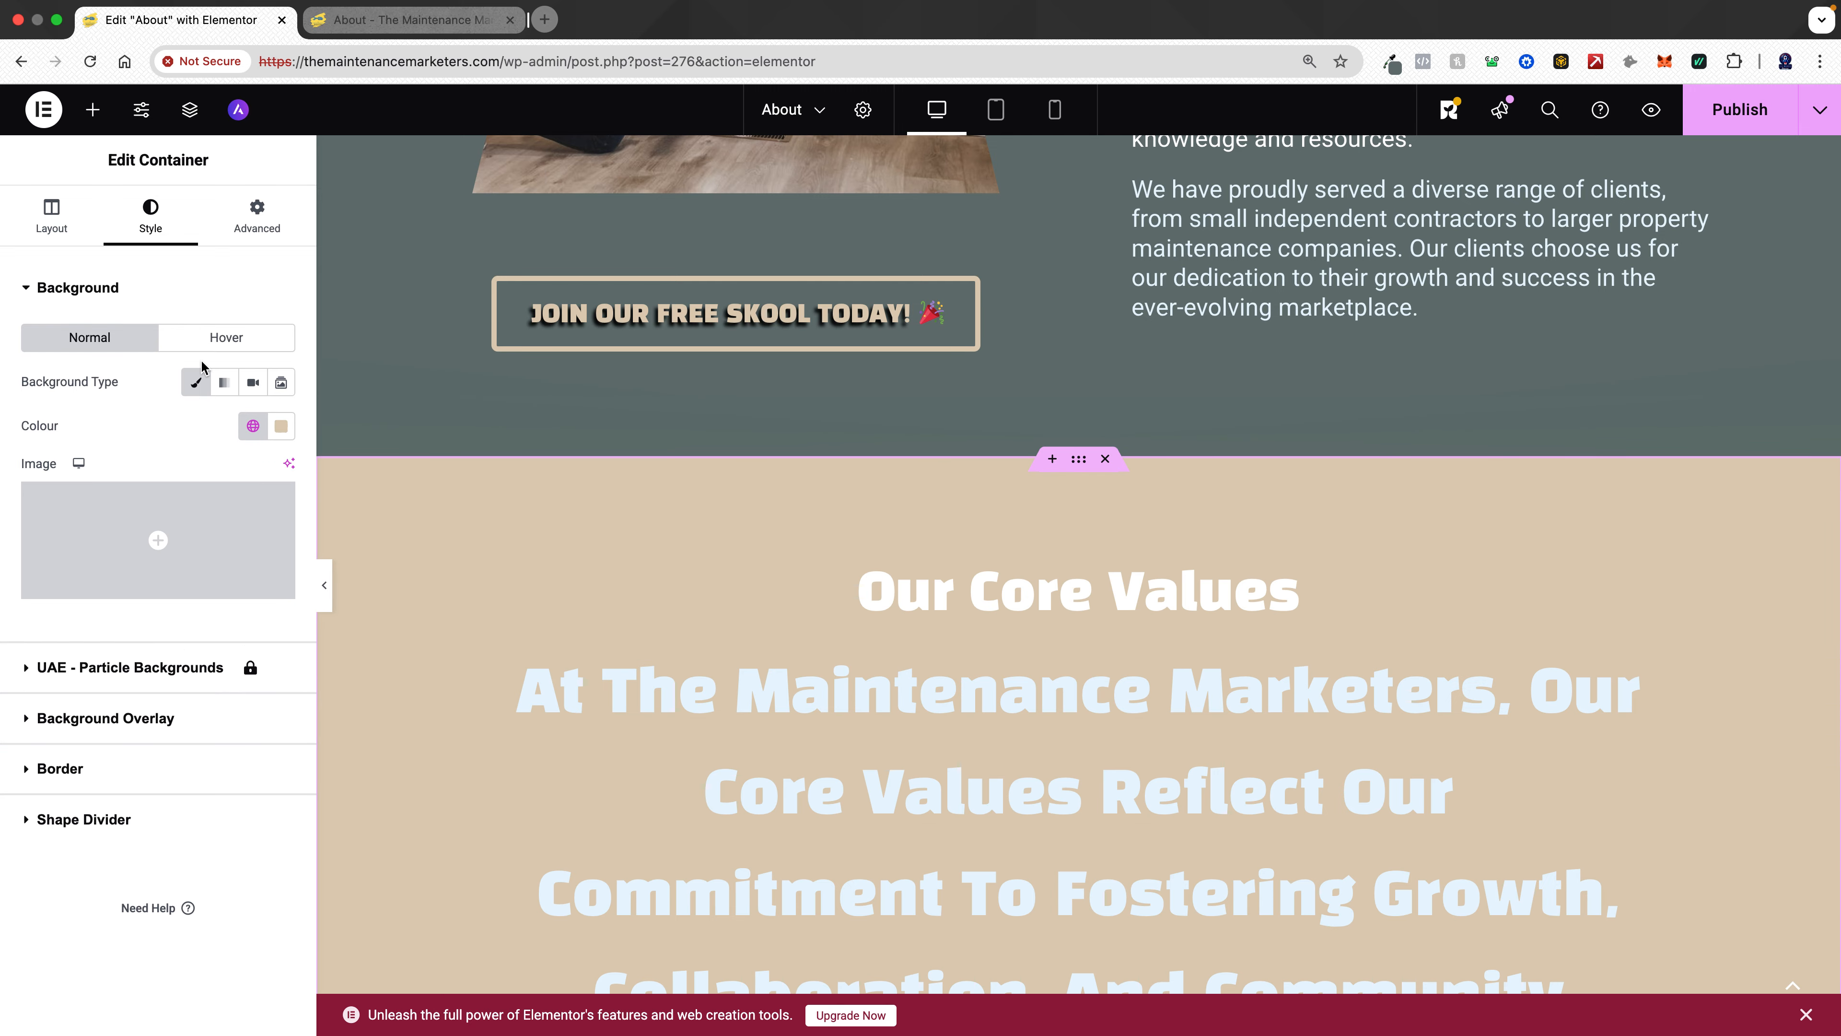
- Add an Opacity Fan top shape divider to the Core Values section in the global Primary colour
left_click(125, 818)
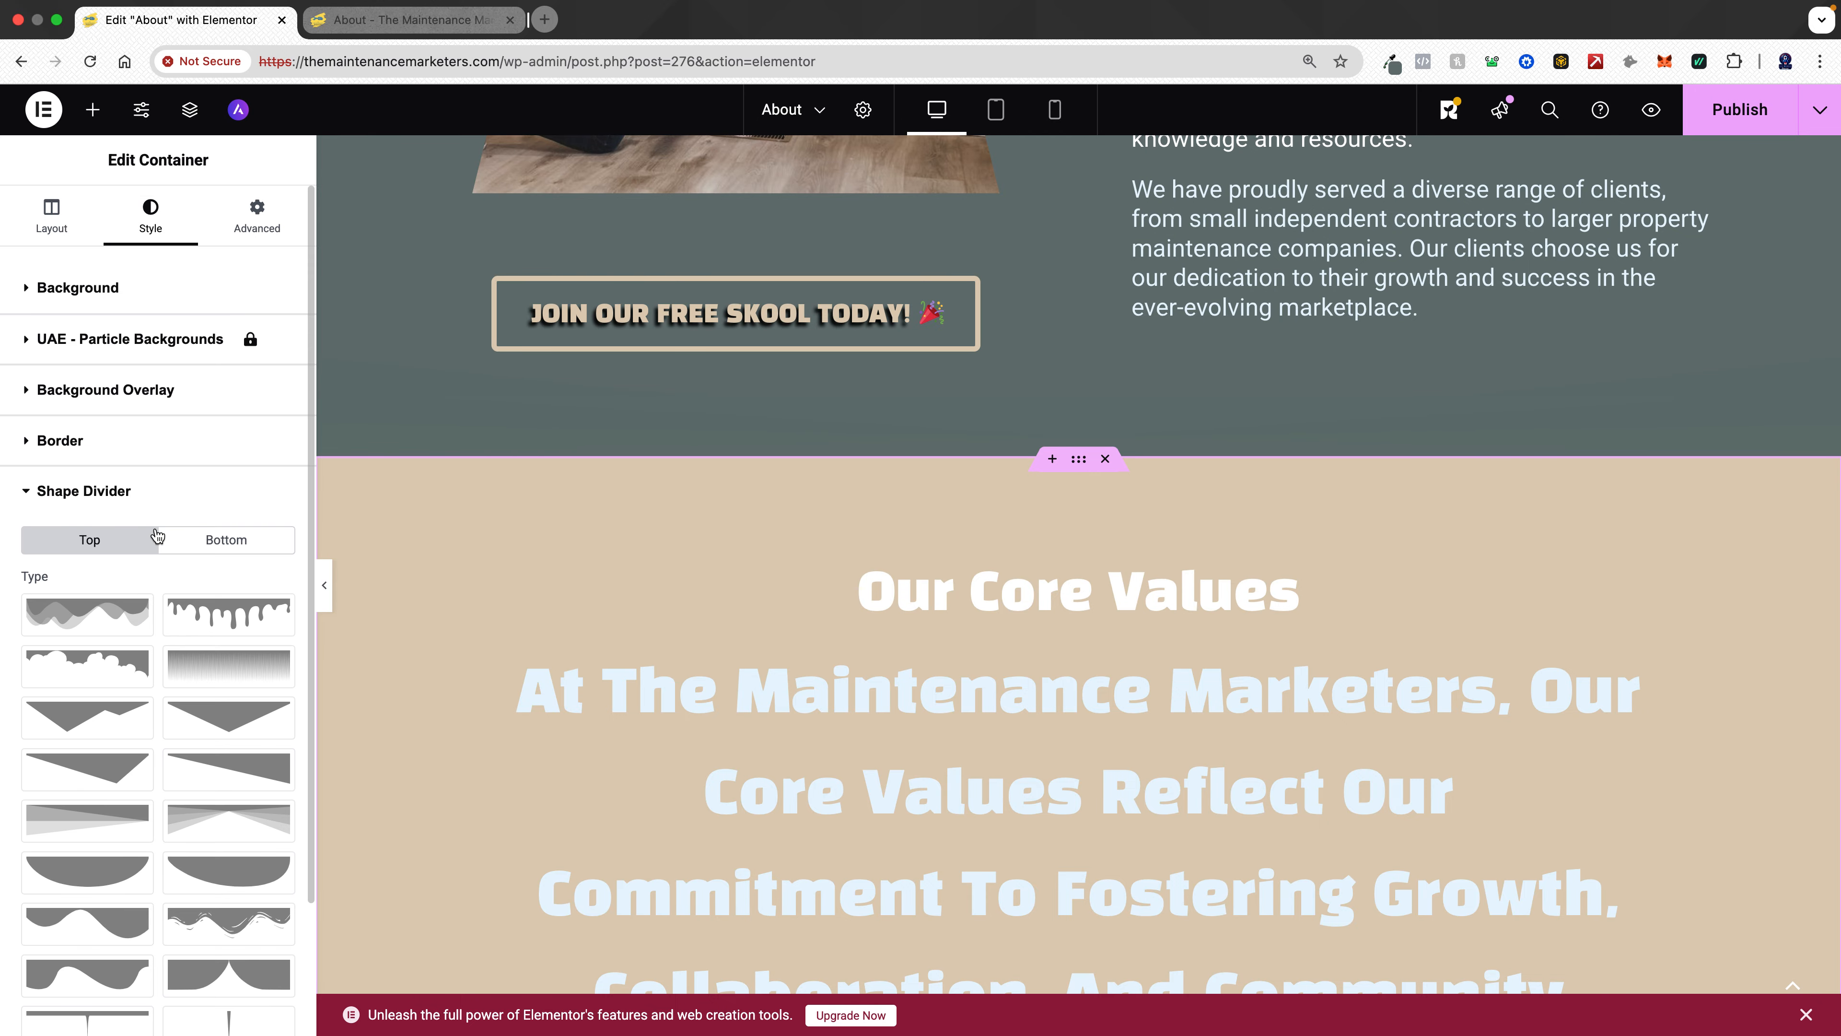
left_click(112, 540)
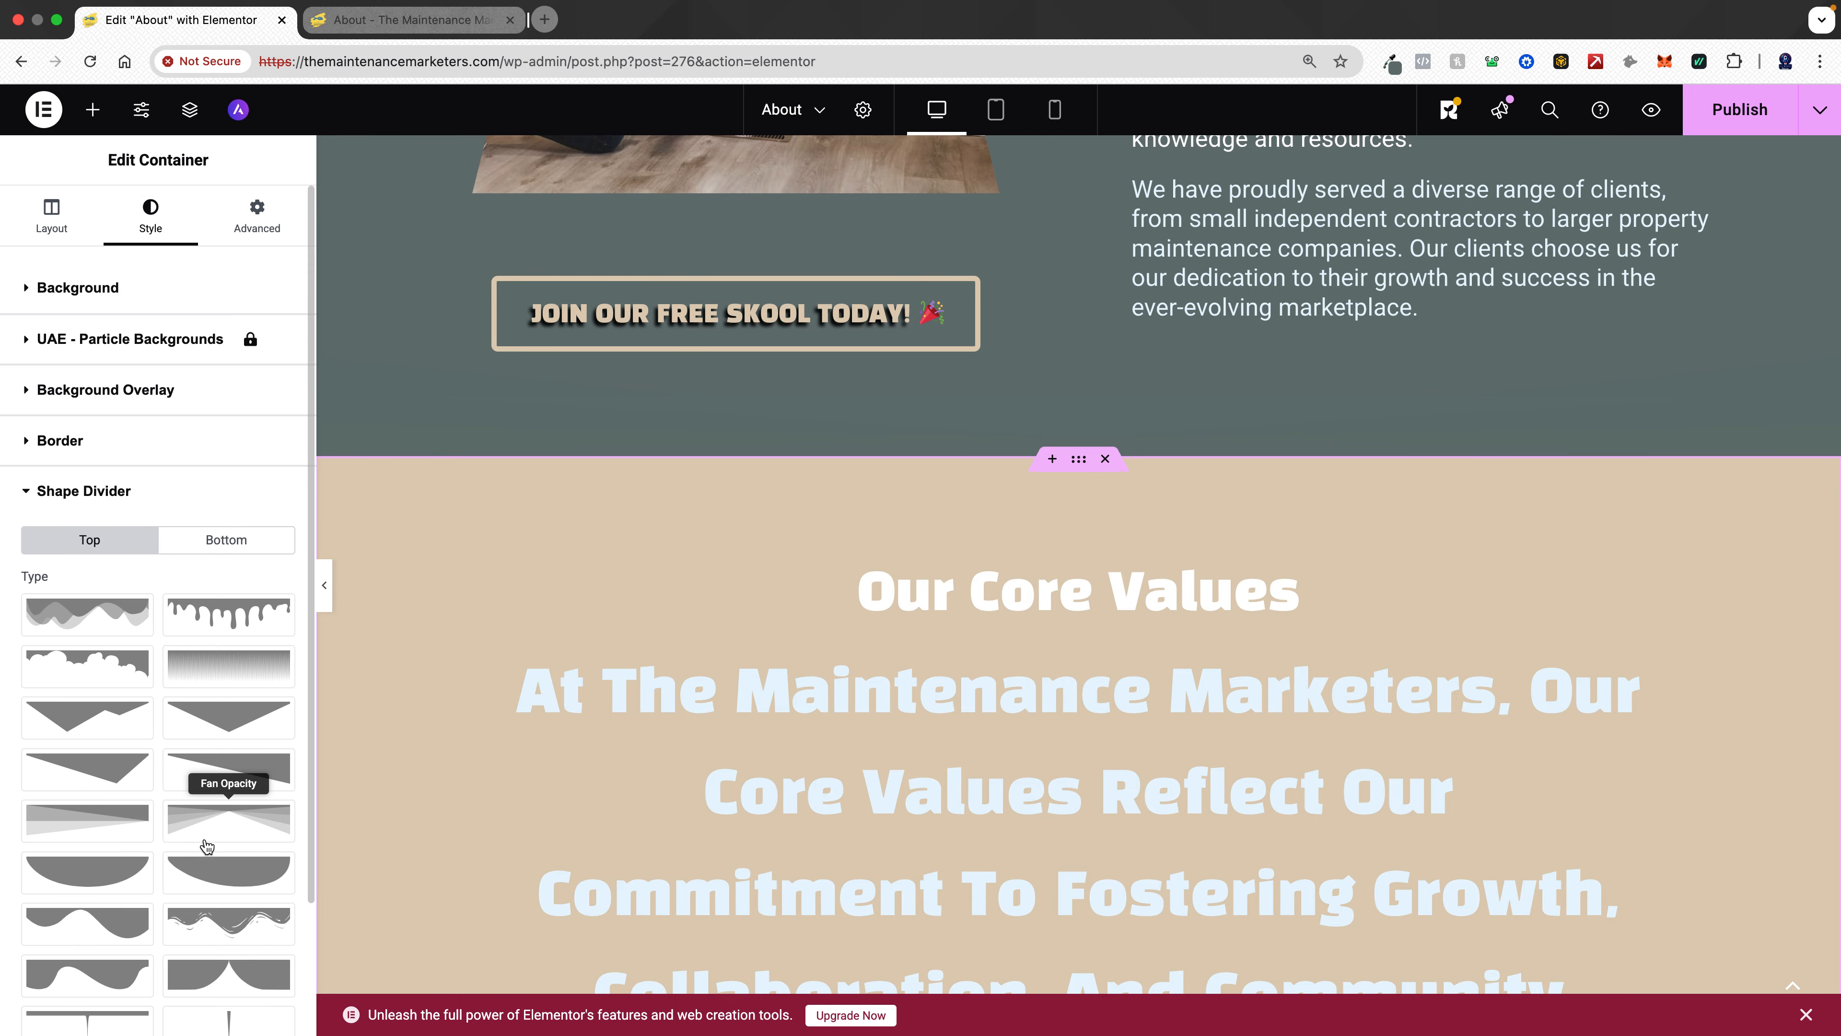
left_click(225, 823)
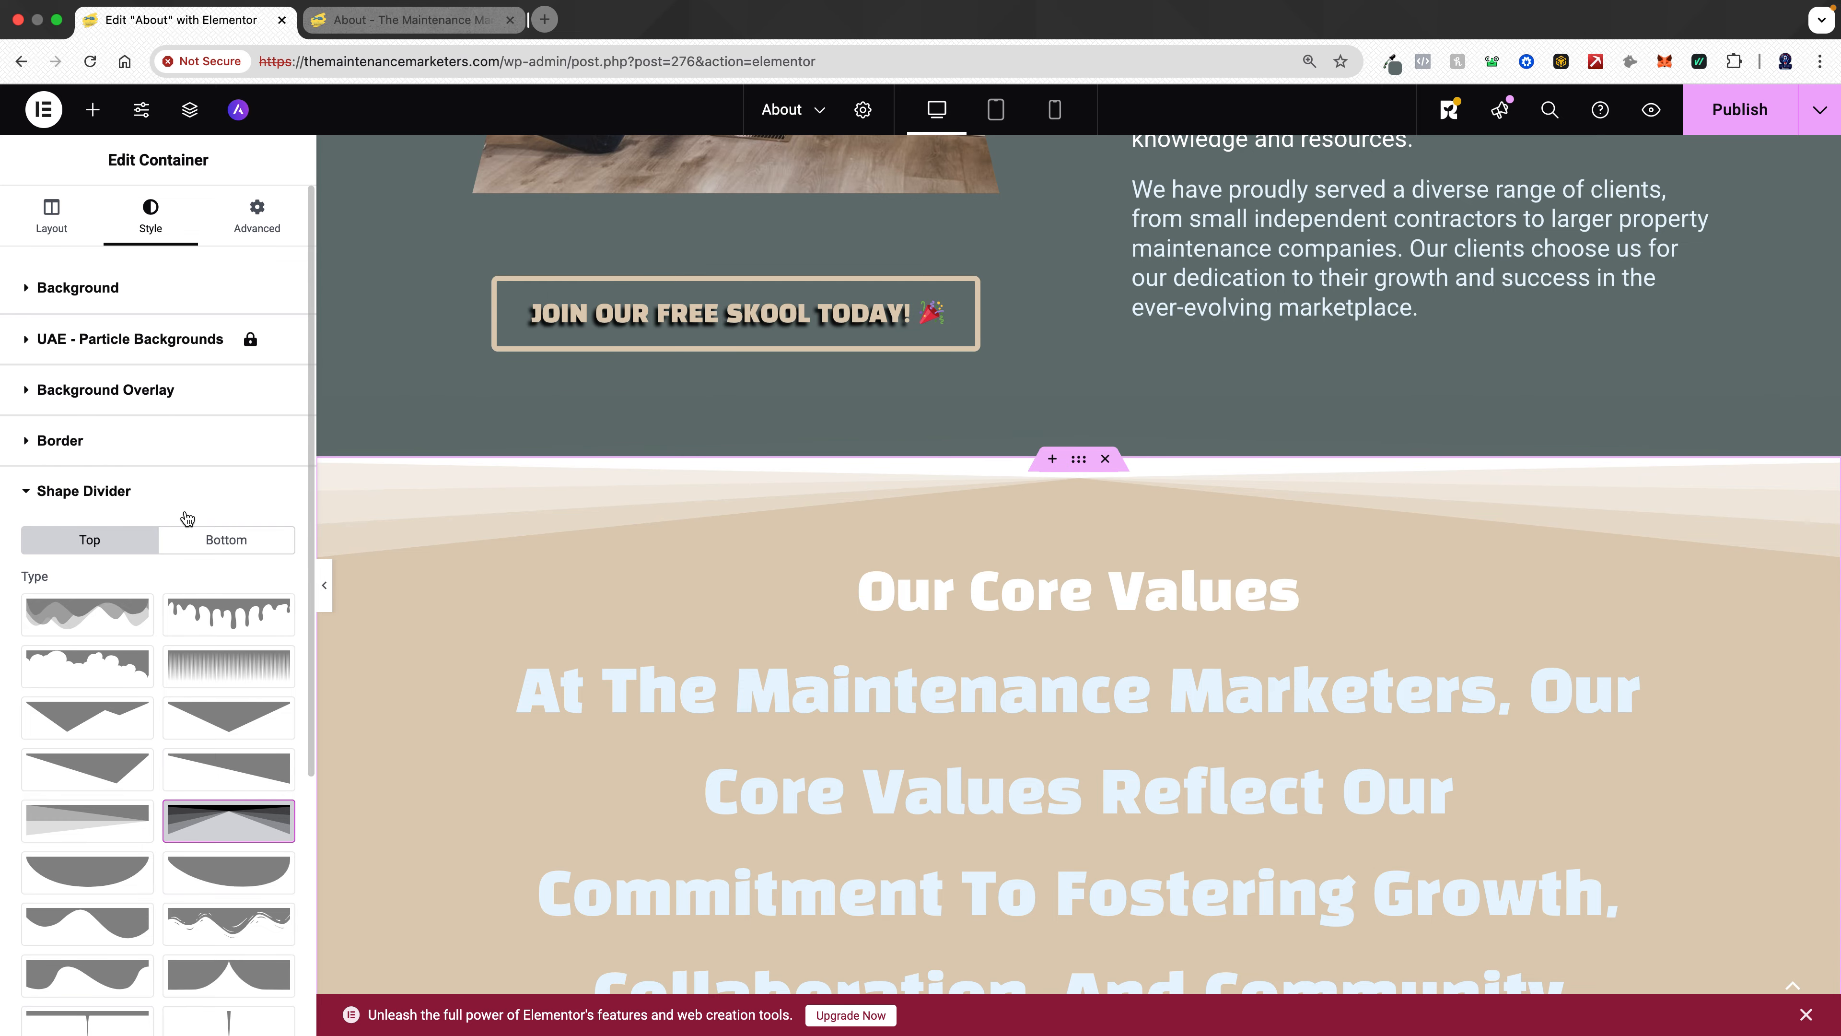
scroll(182, 569, "down", 5)
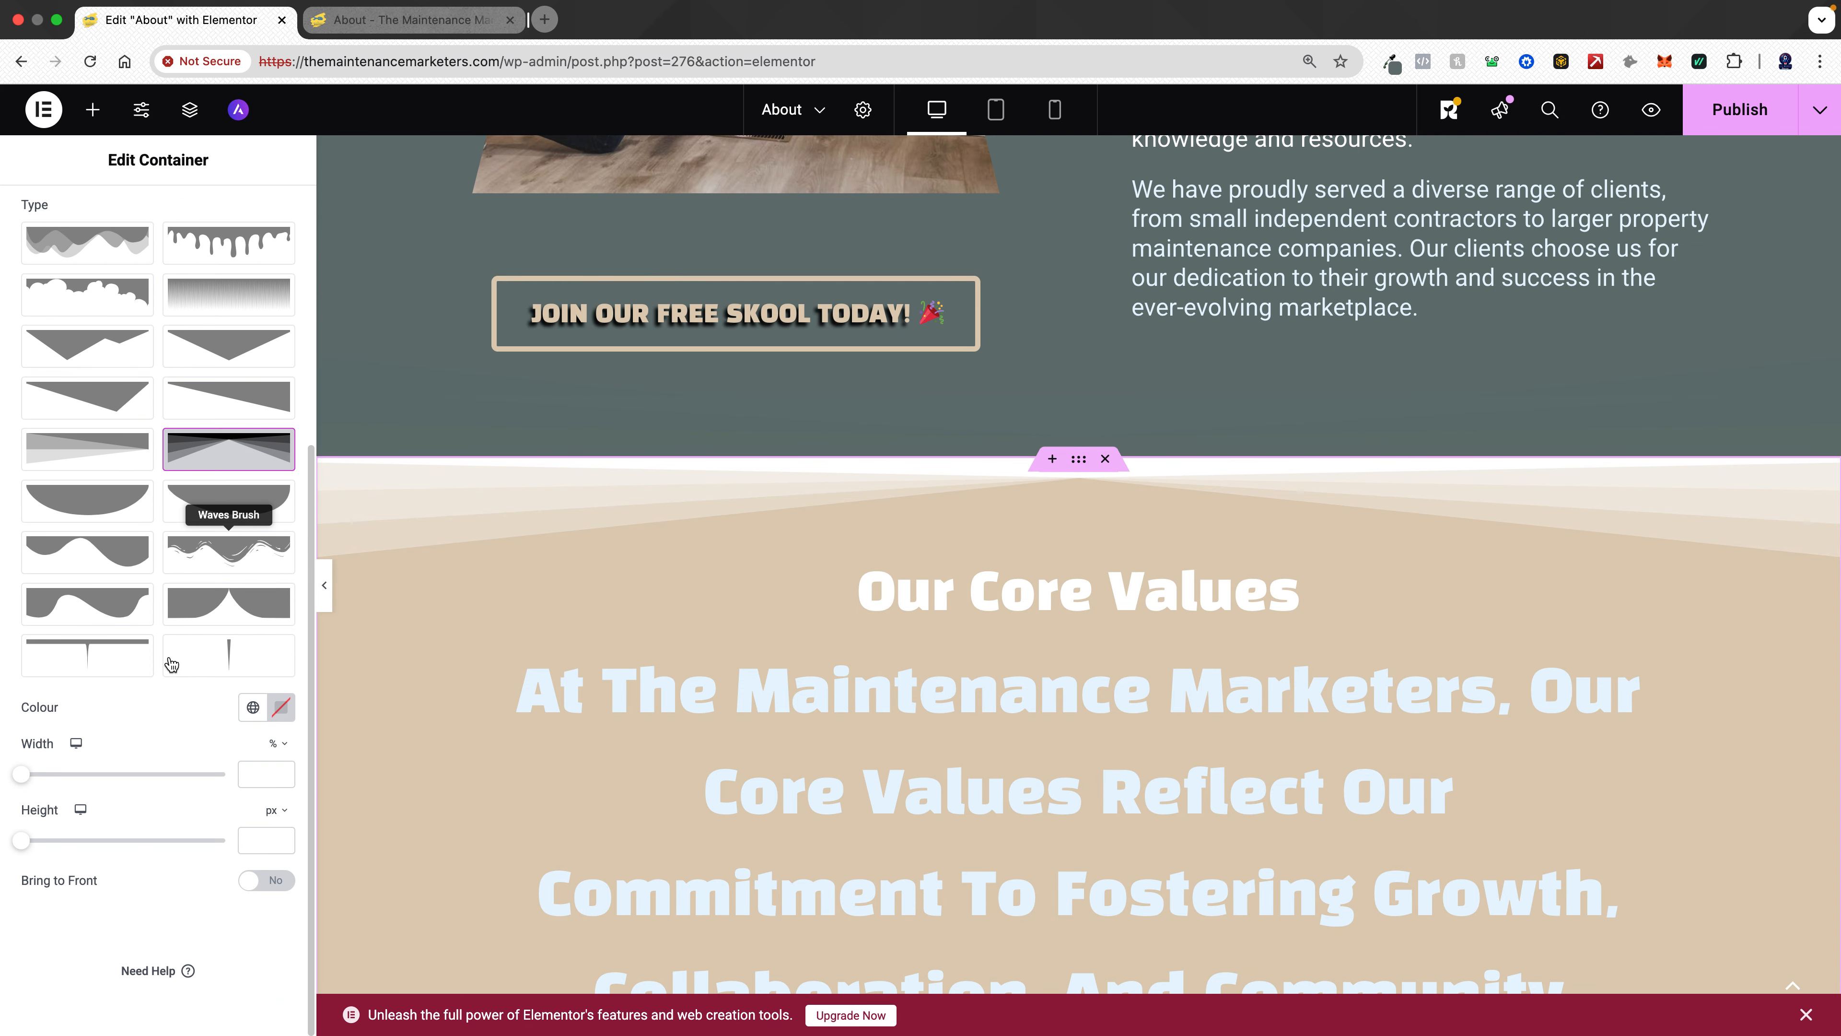
left_click(253, 707)
left_click(143, 300)
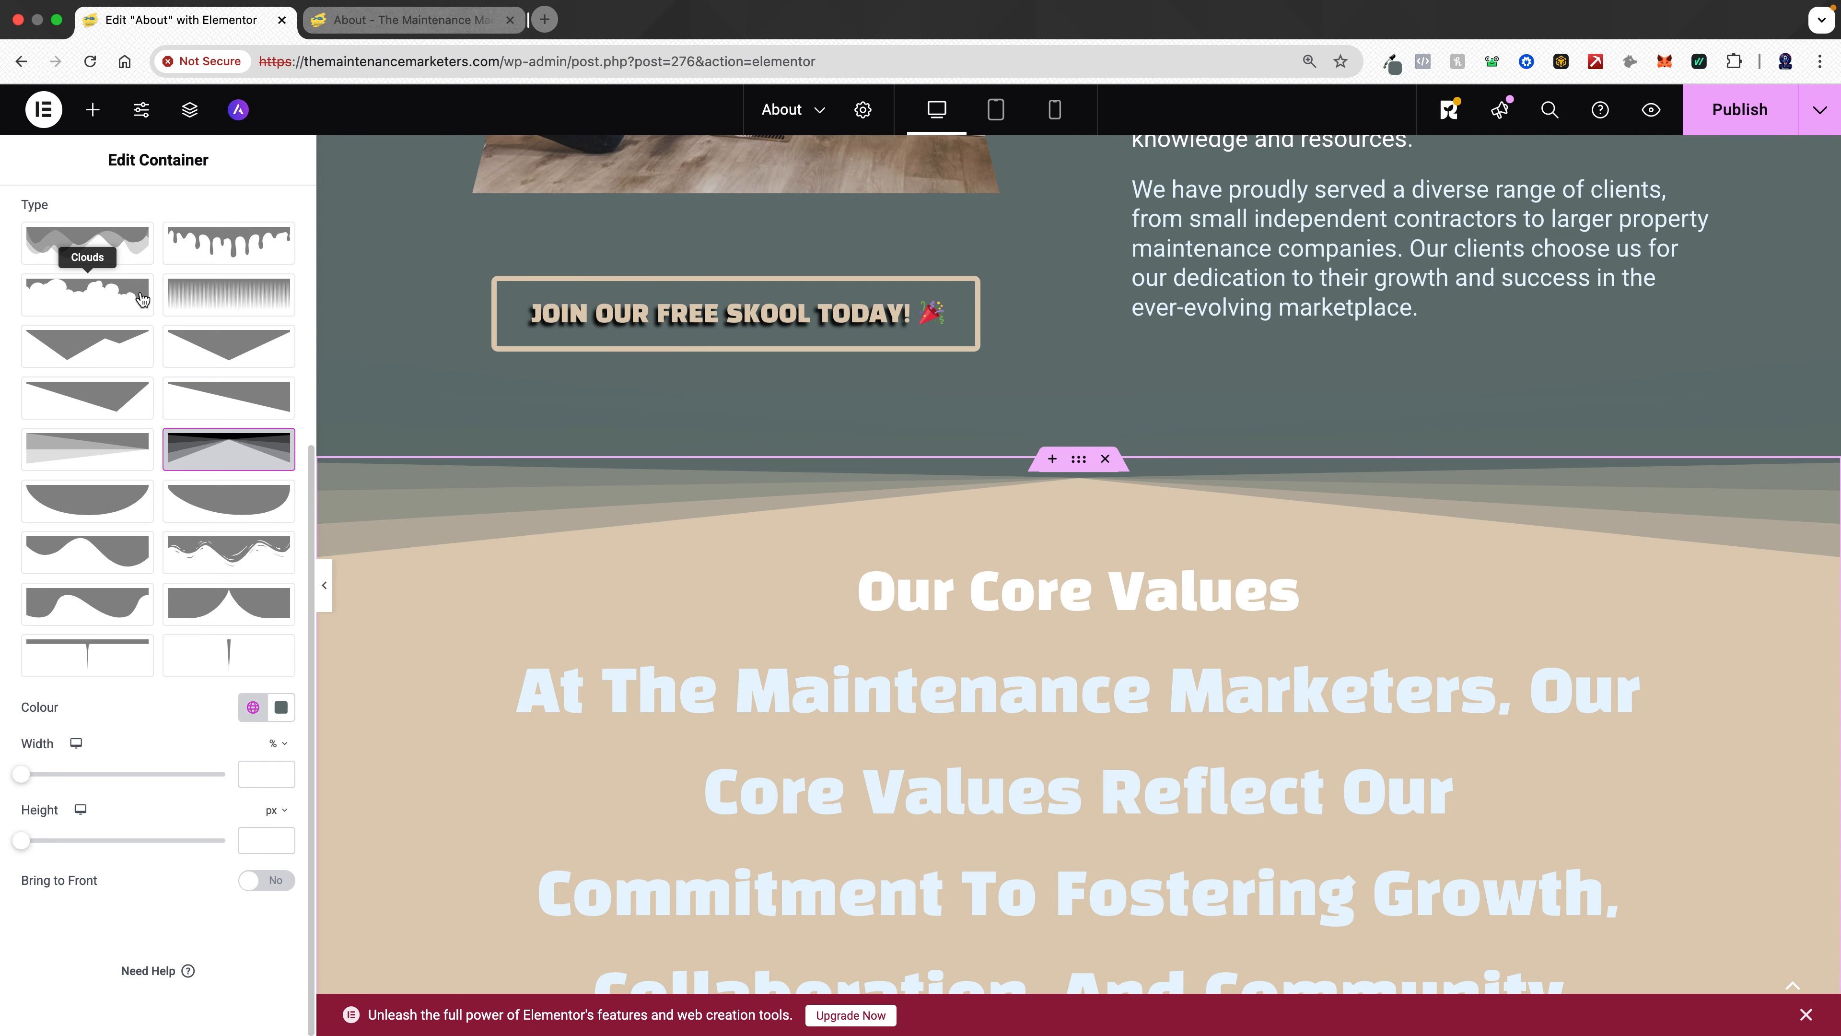
- Set the Core Values image box title's typography to the global Text font
scroll(977, 267, "down", 5)
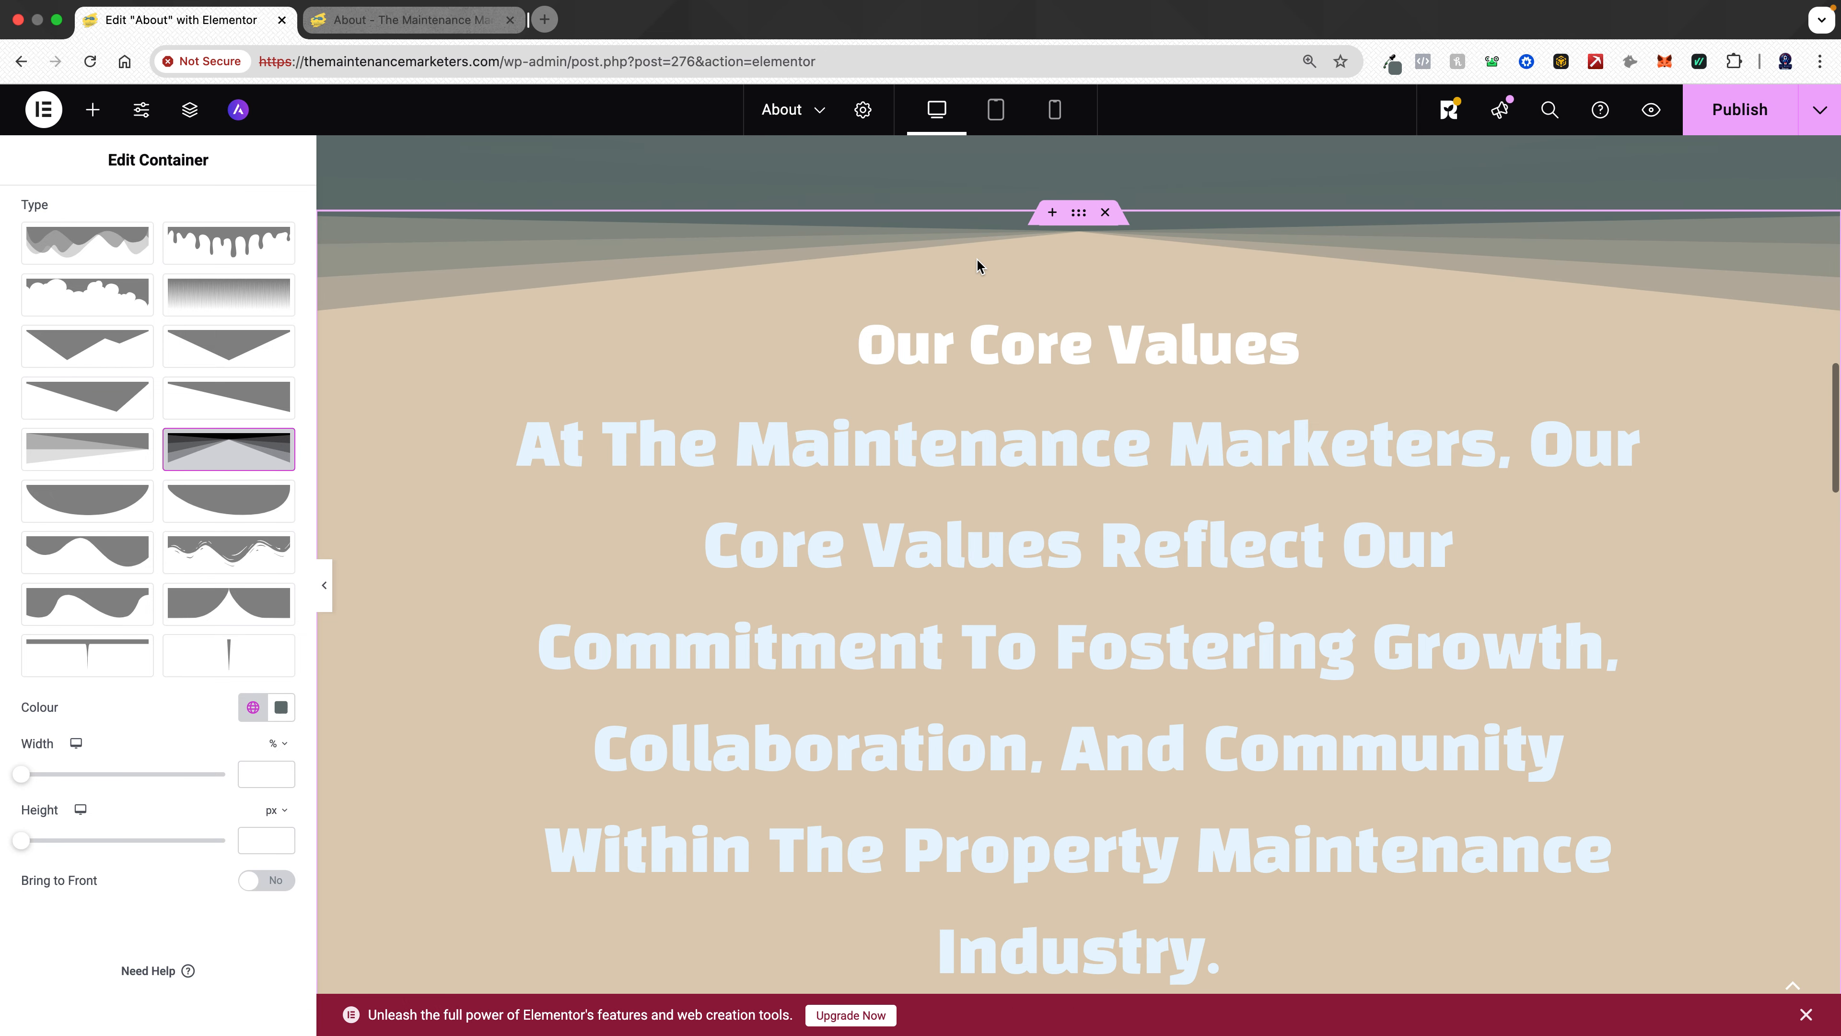
left_click(993, 422)
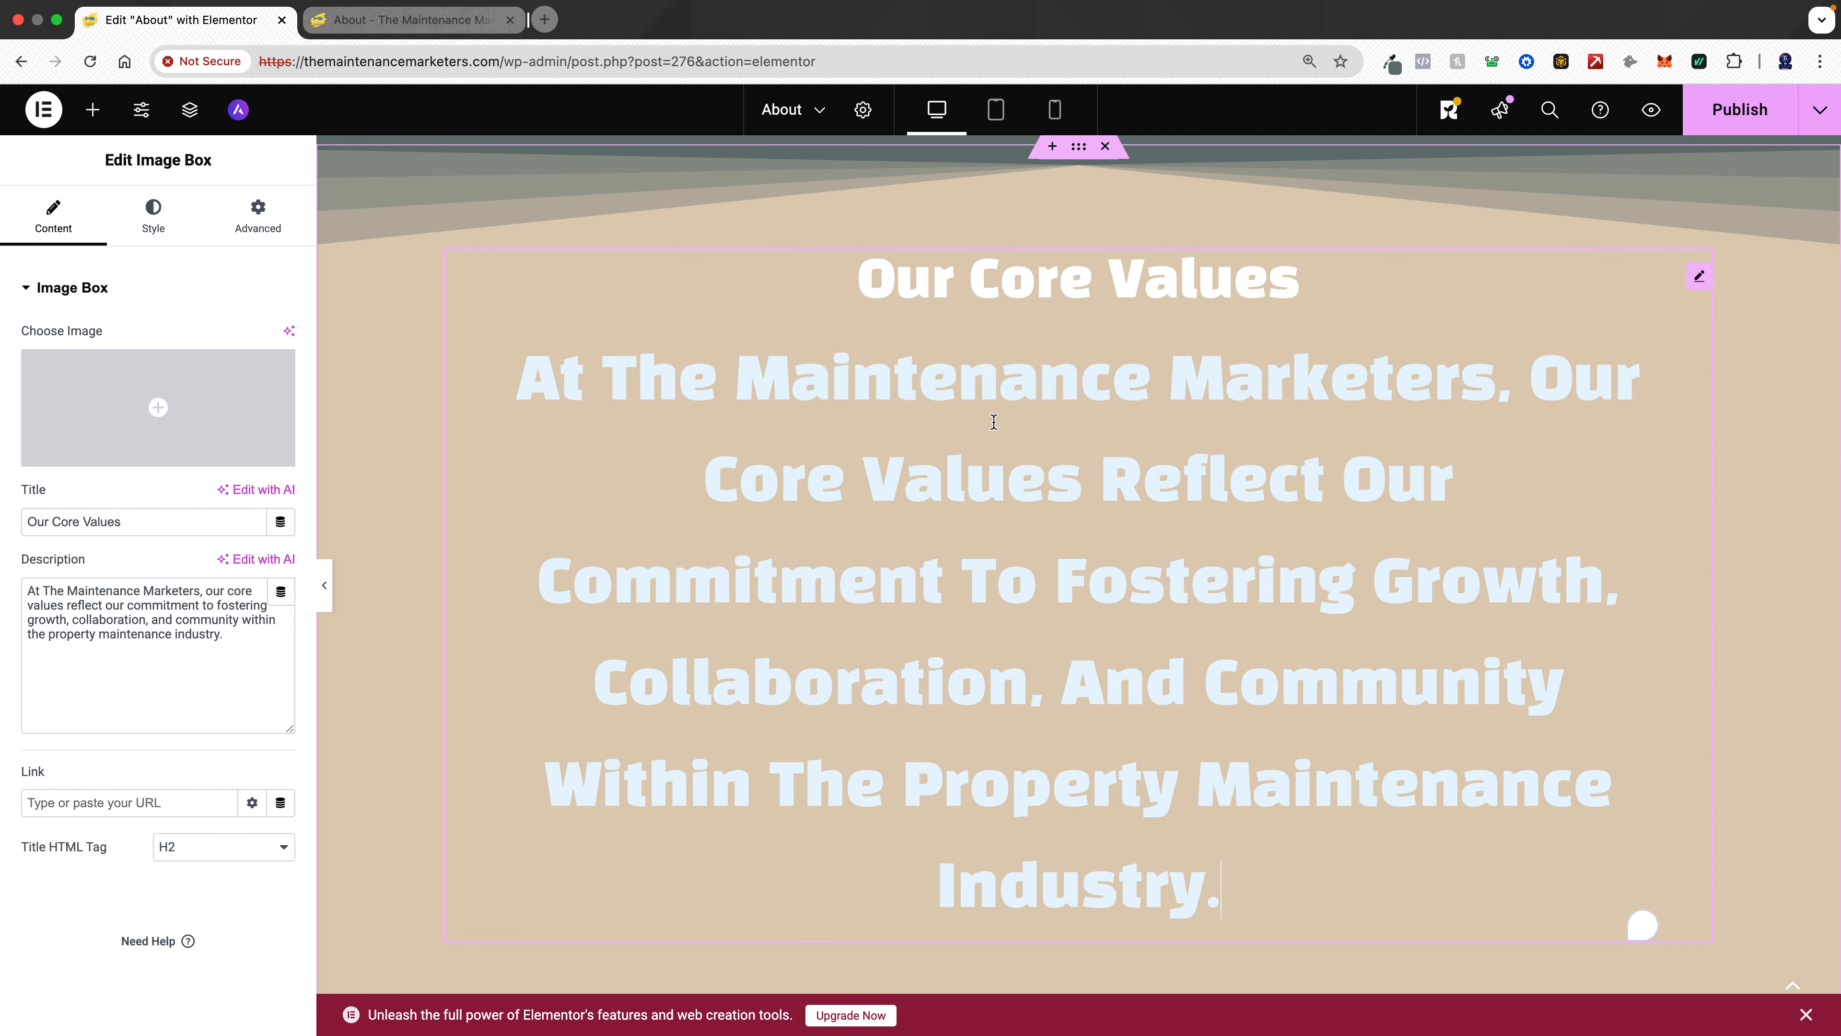
left_click(153, 216)
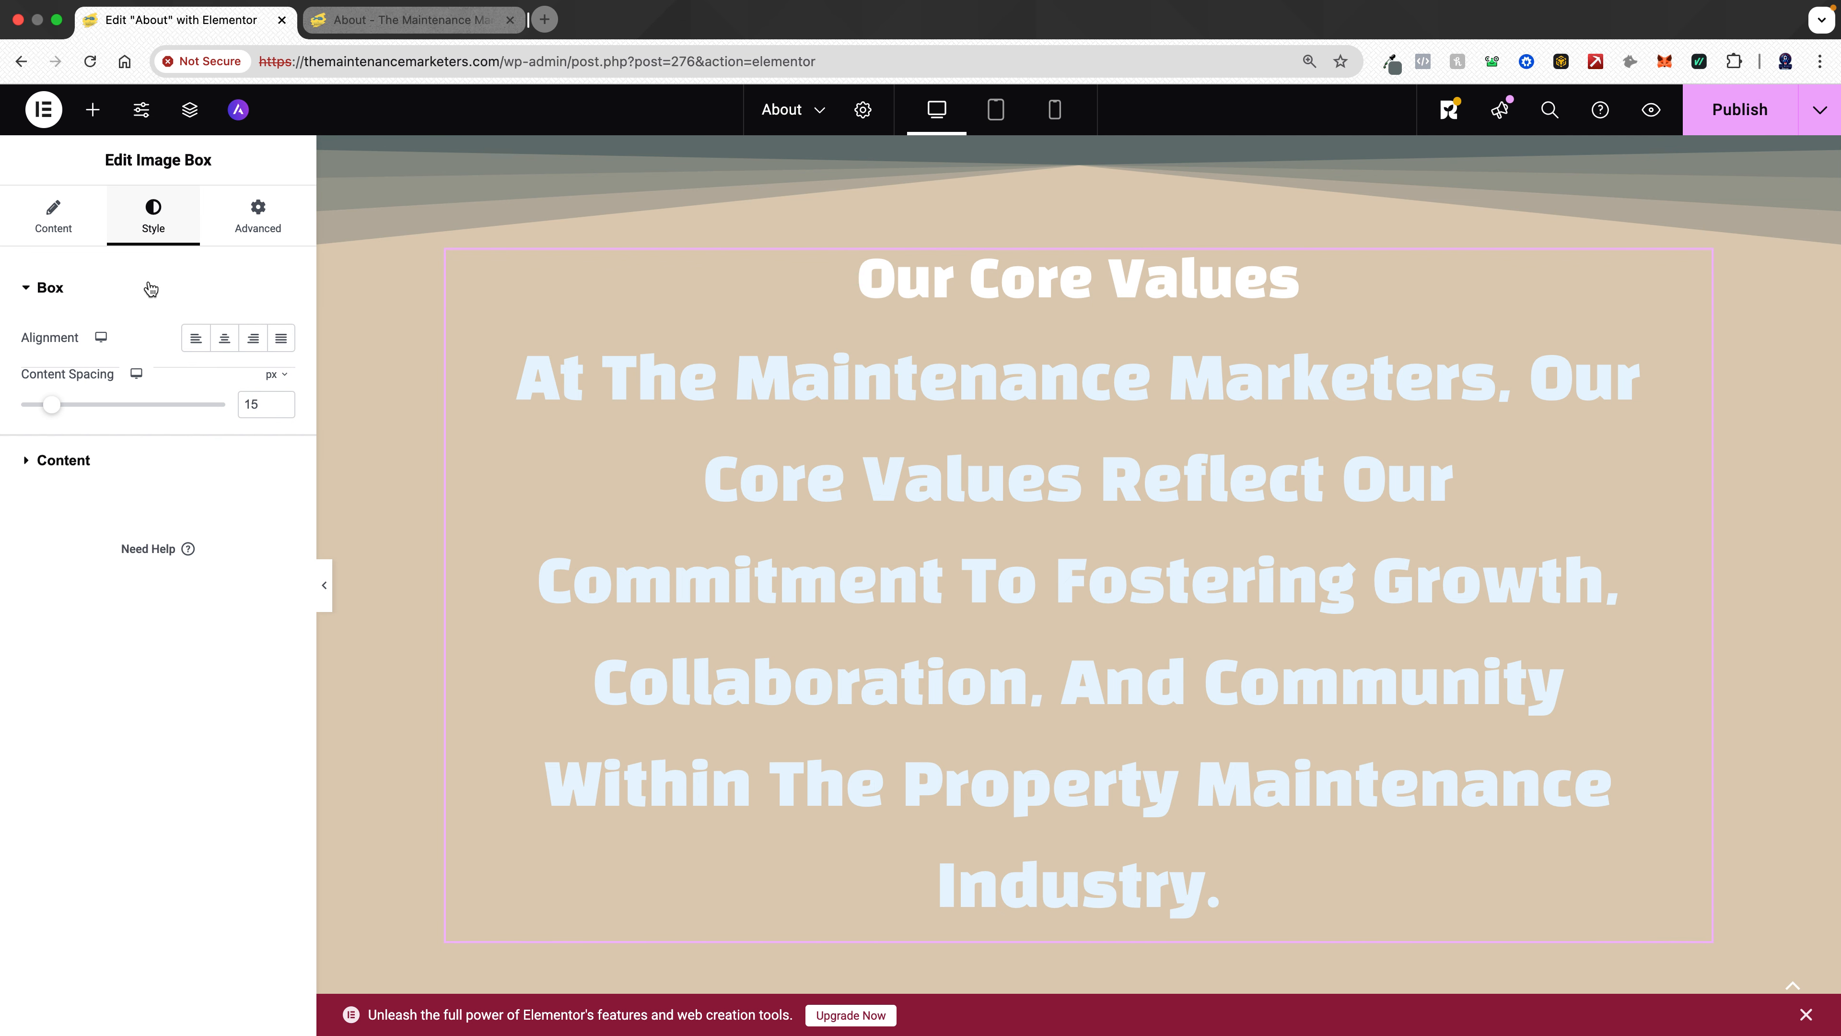
left_click(72, 477)
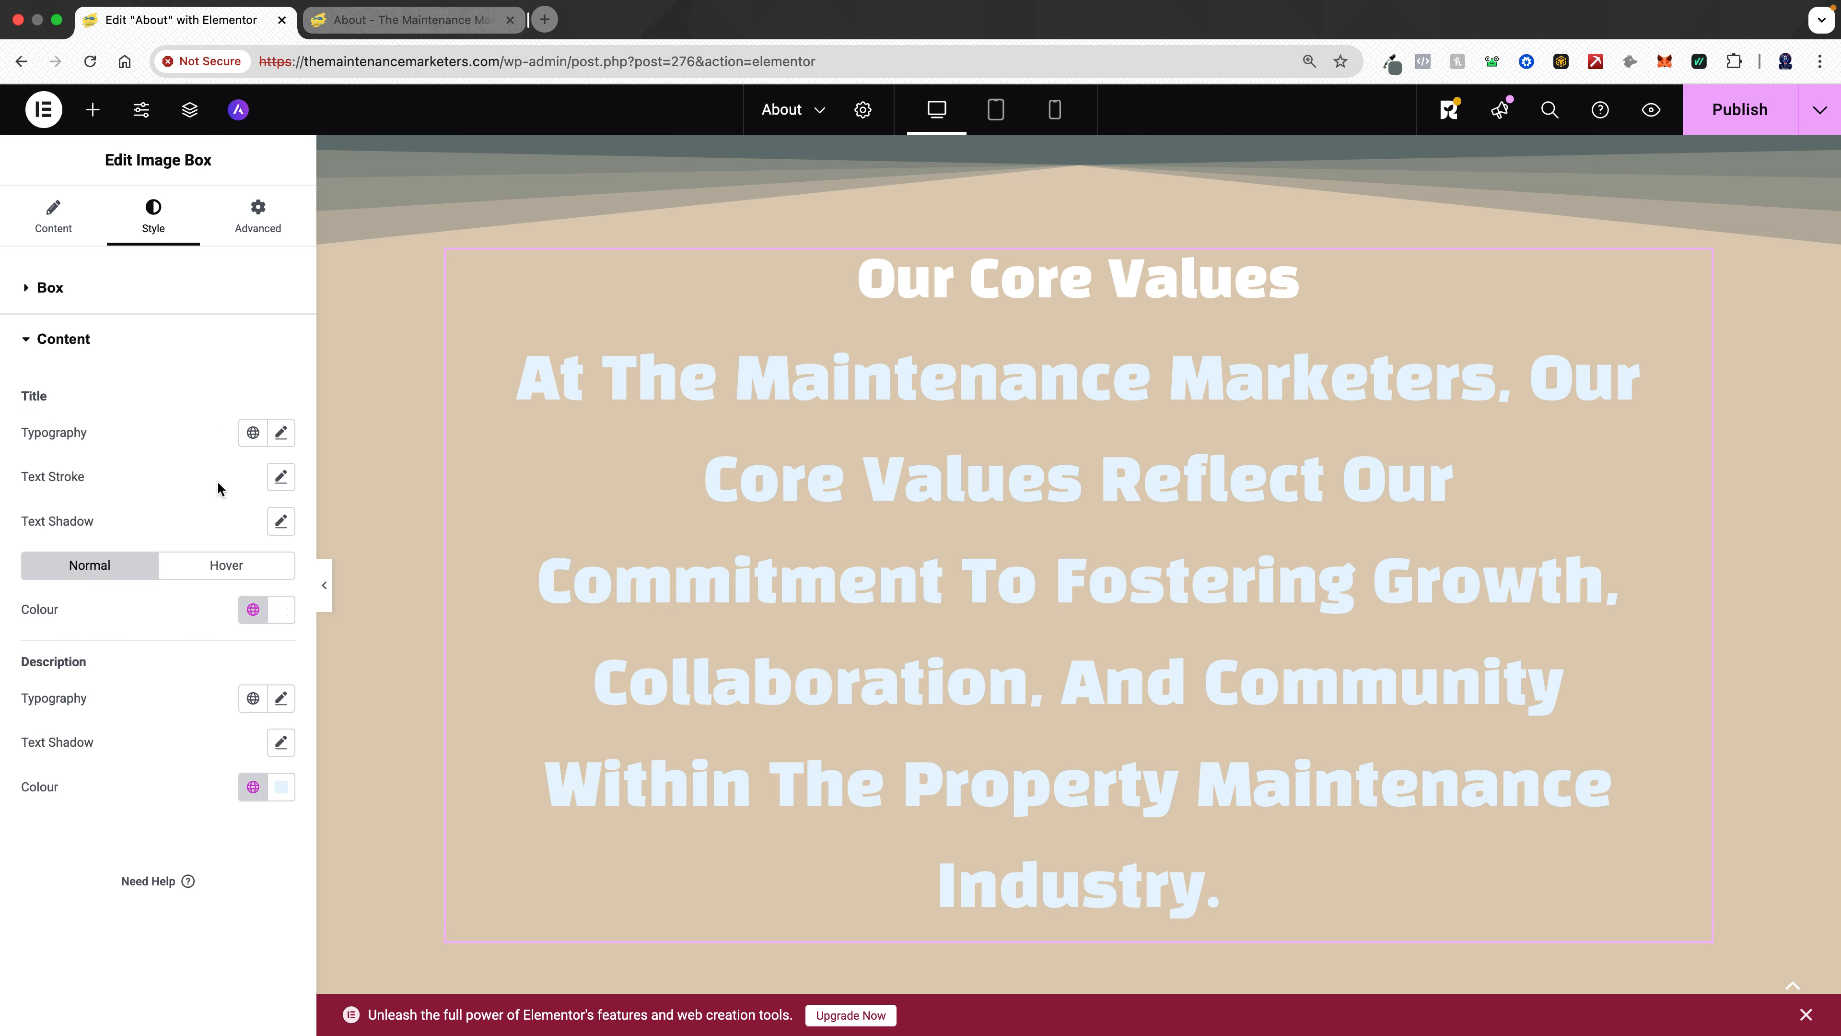
left_click(253, 431)
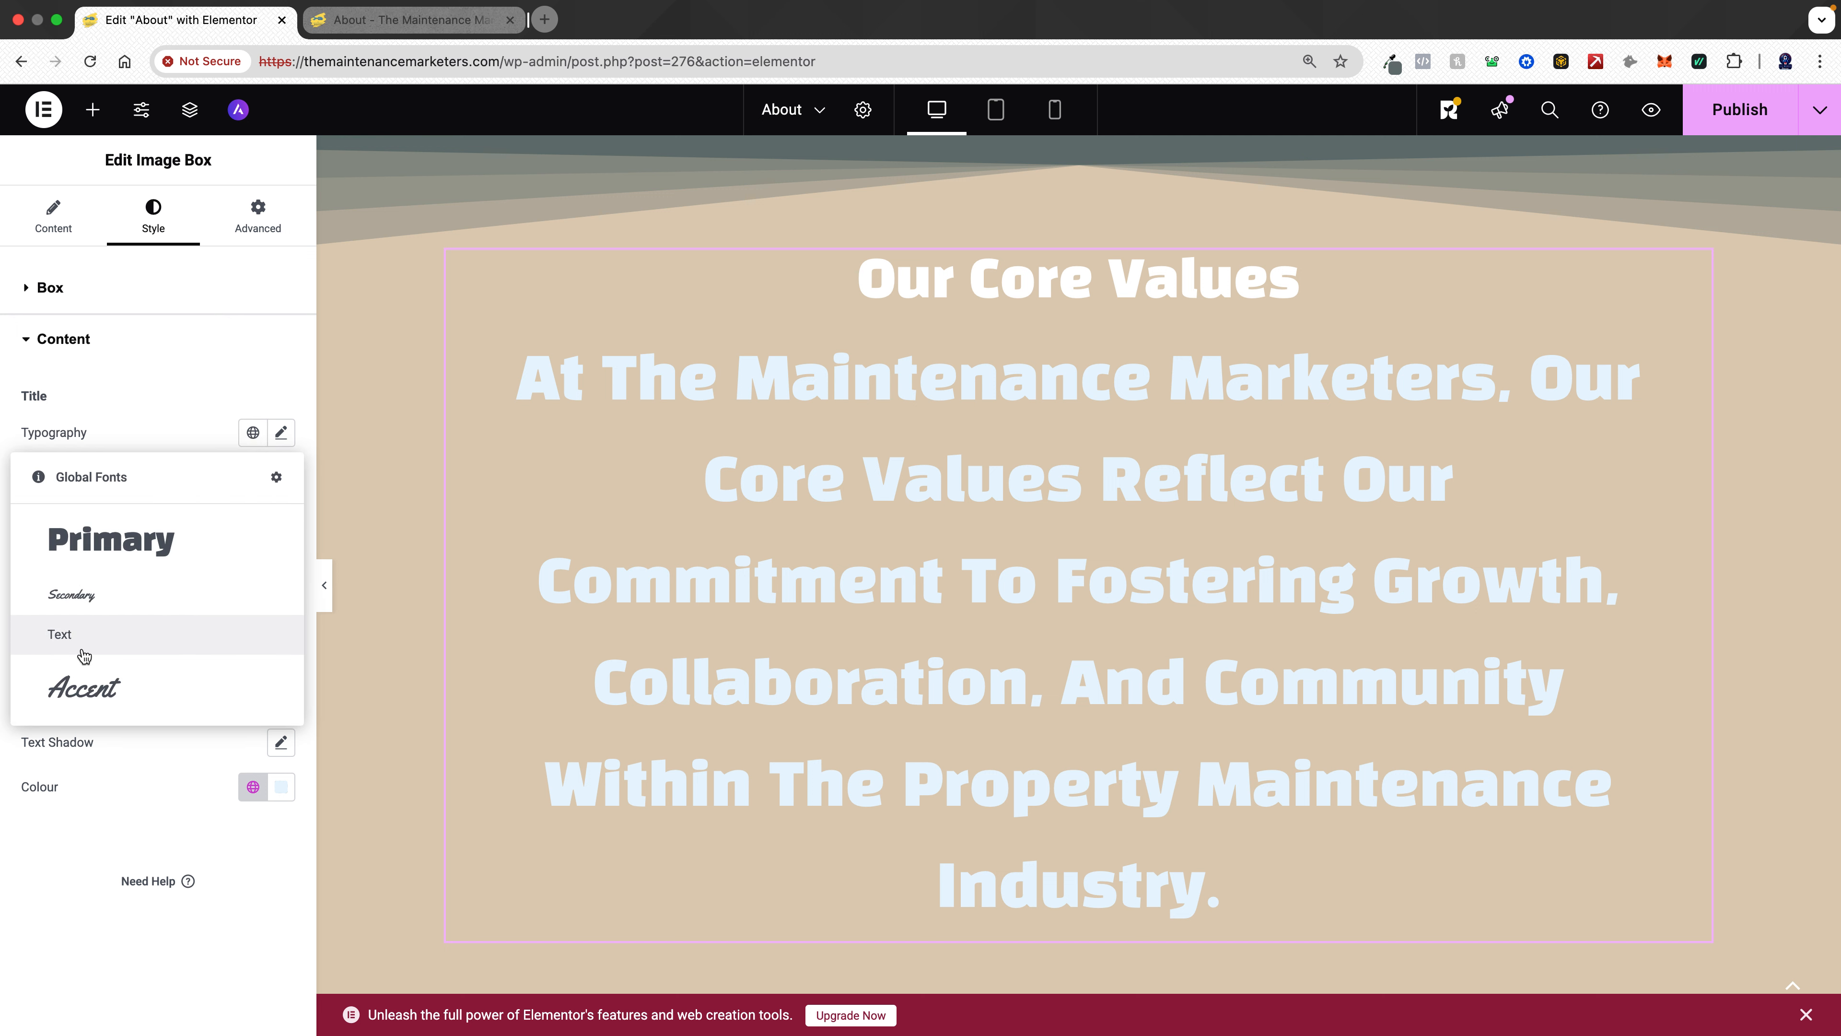
left_click(88, 632)
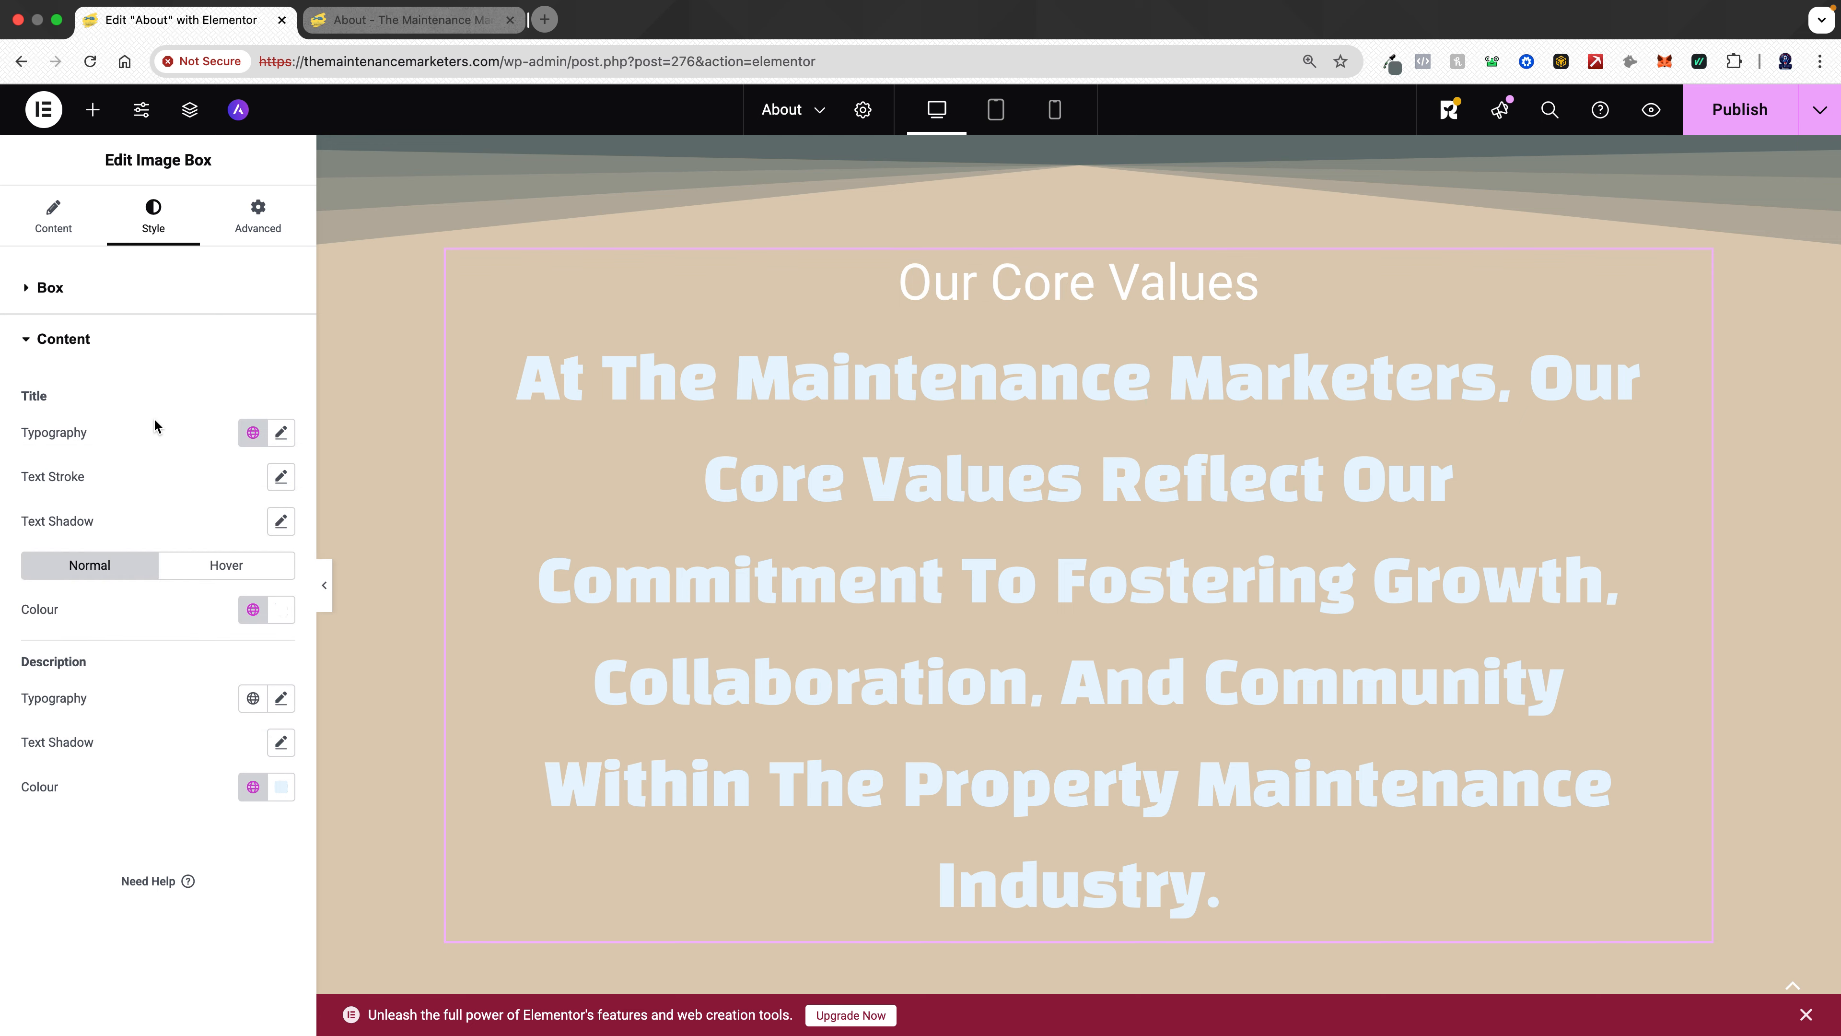
- Set the Core Values image box title to the global Primary font and add a #cc8562 text shadow with blur 14
left_click(253, 432)
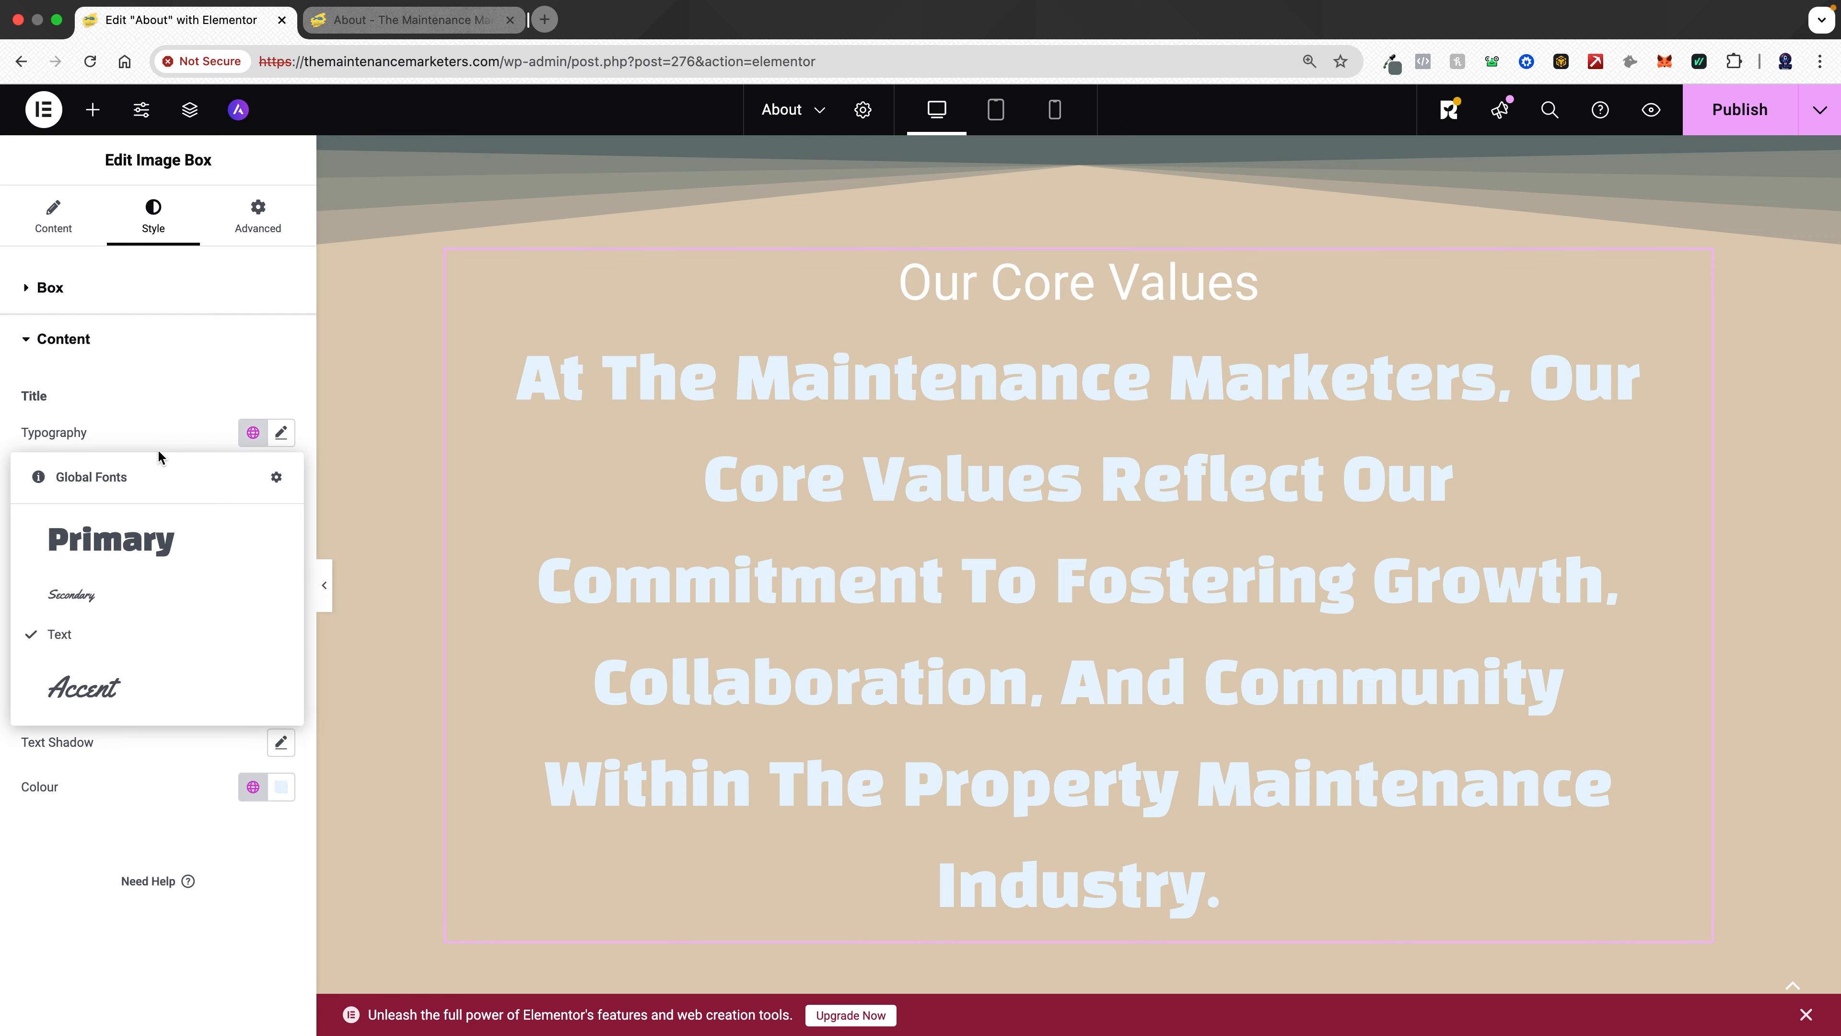
left_click(128, 540)
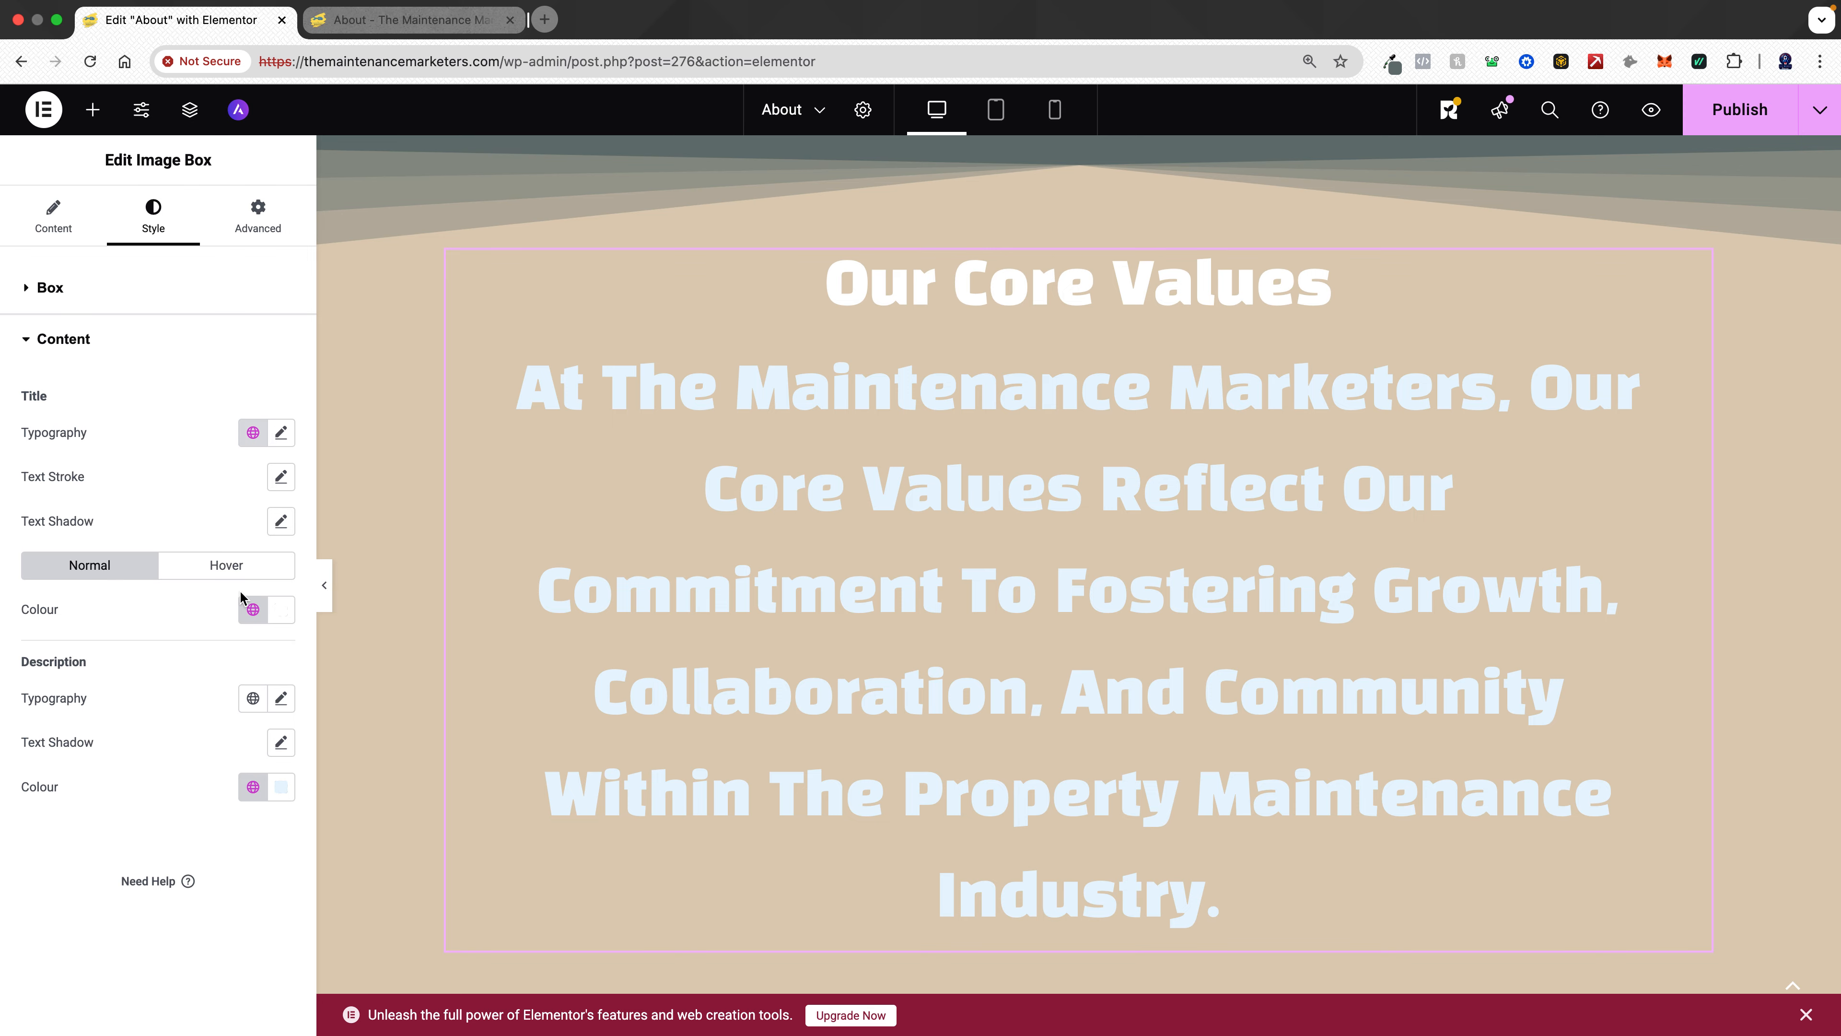
left_click(284, 525)
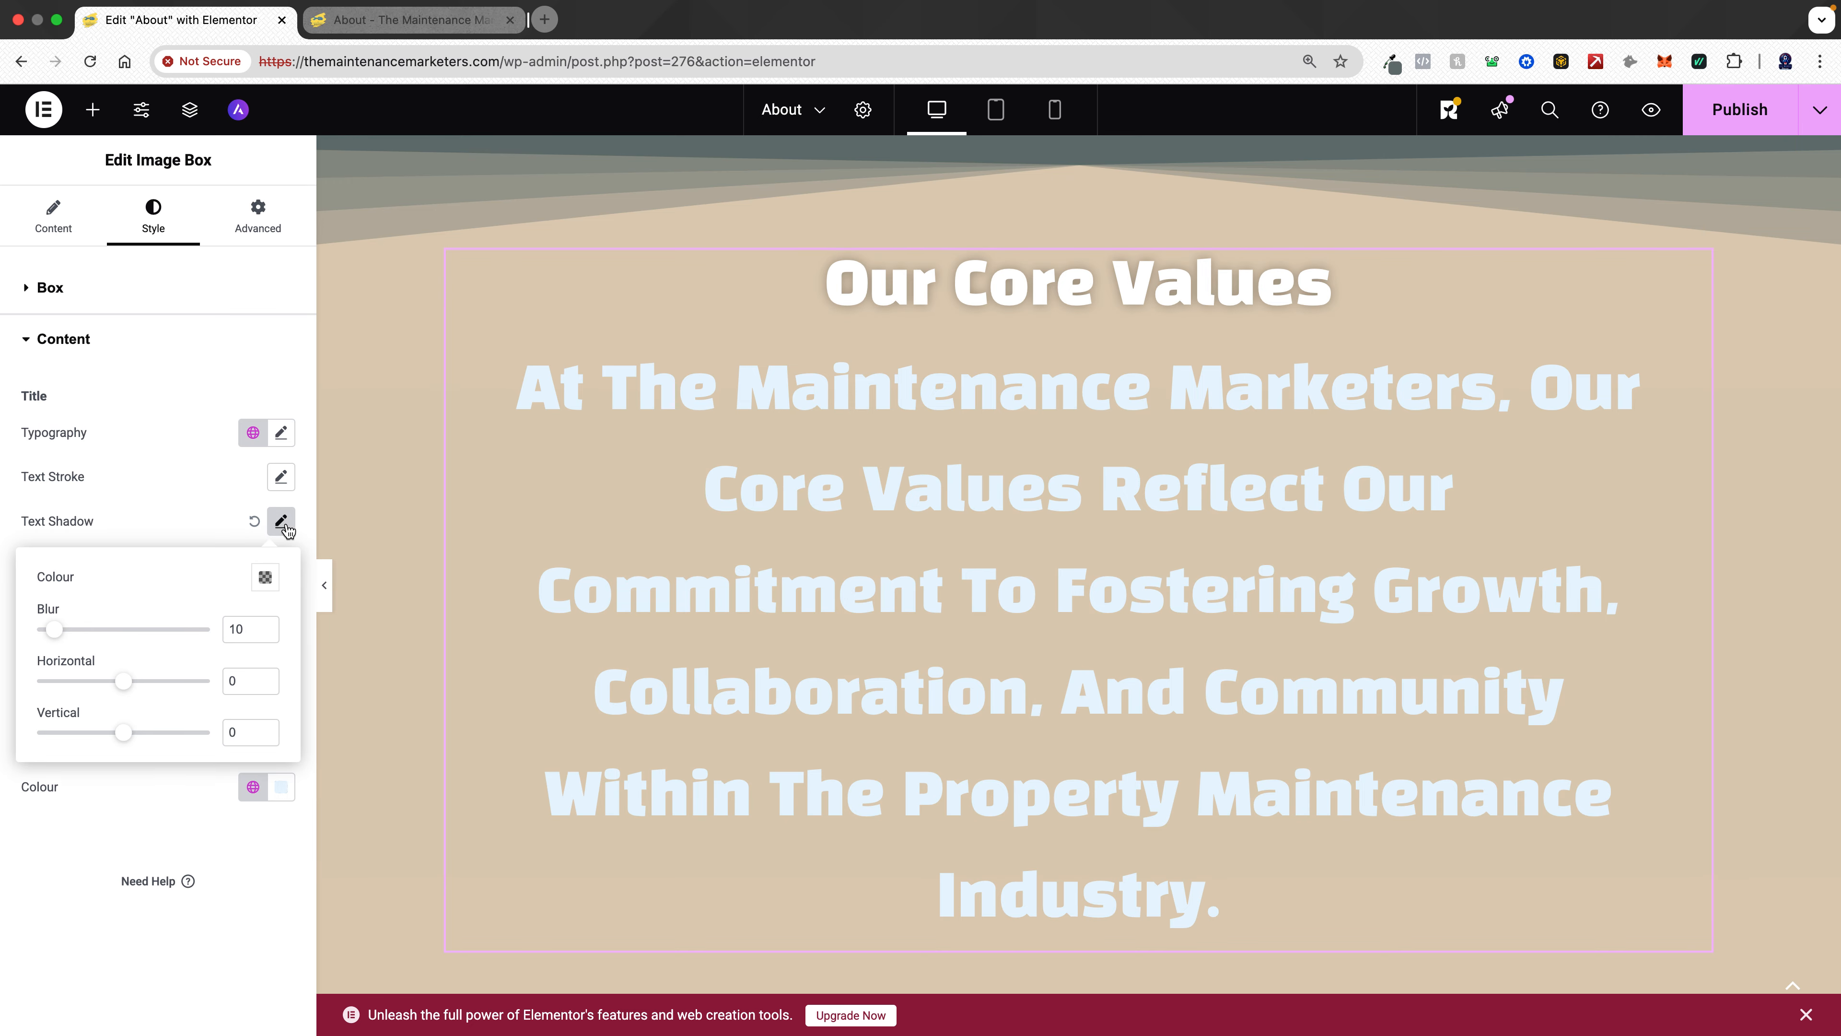
left_click(265, 577)
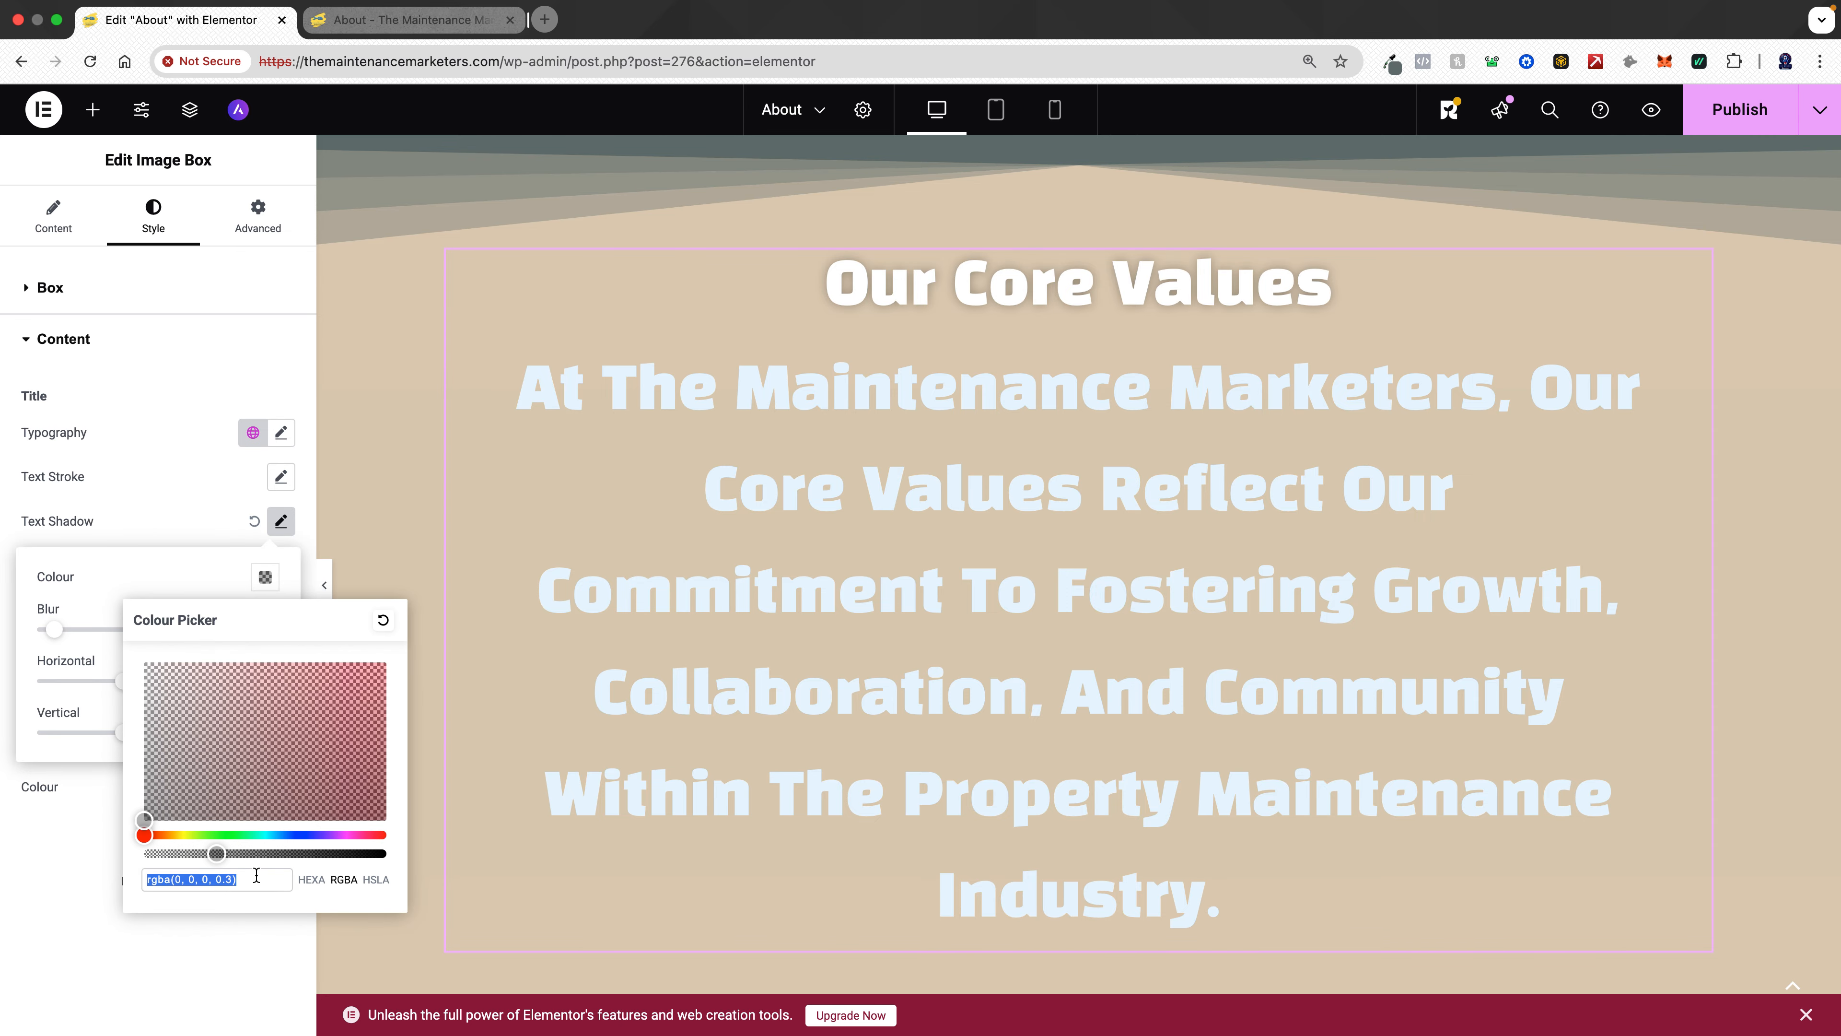
type("#cc8562")
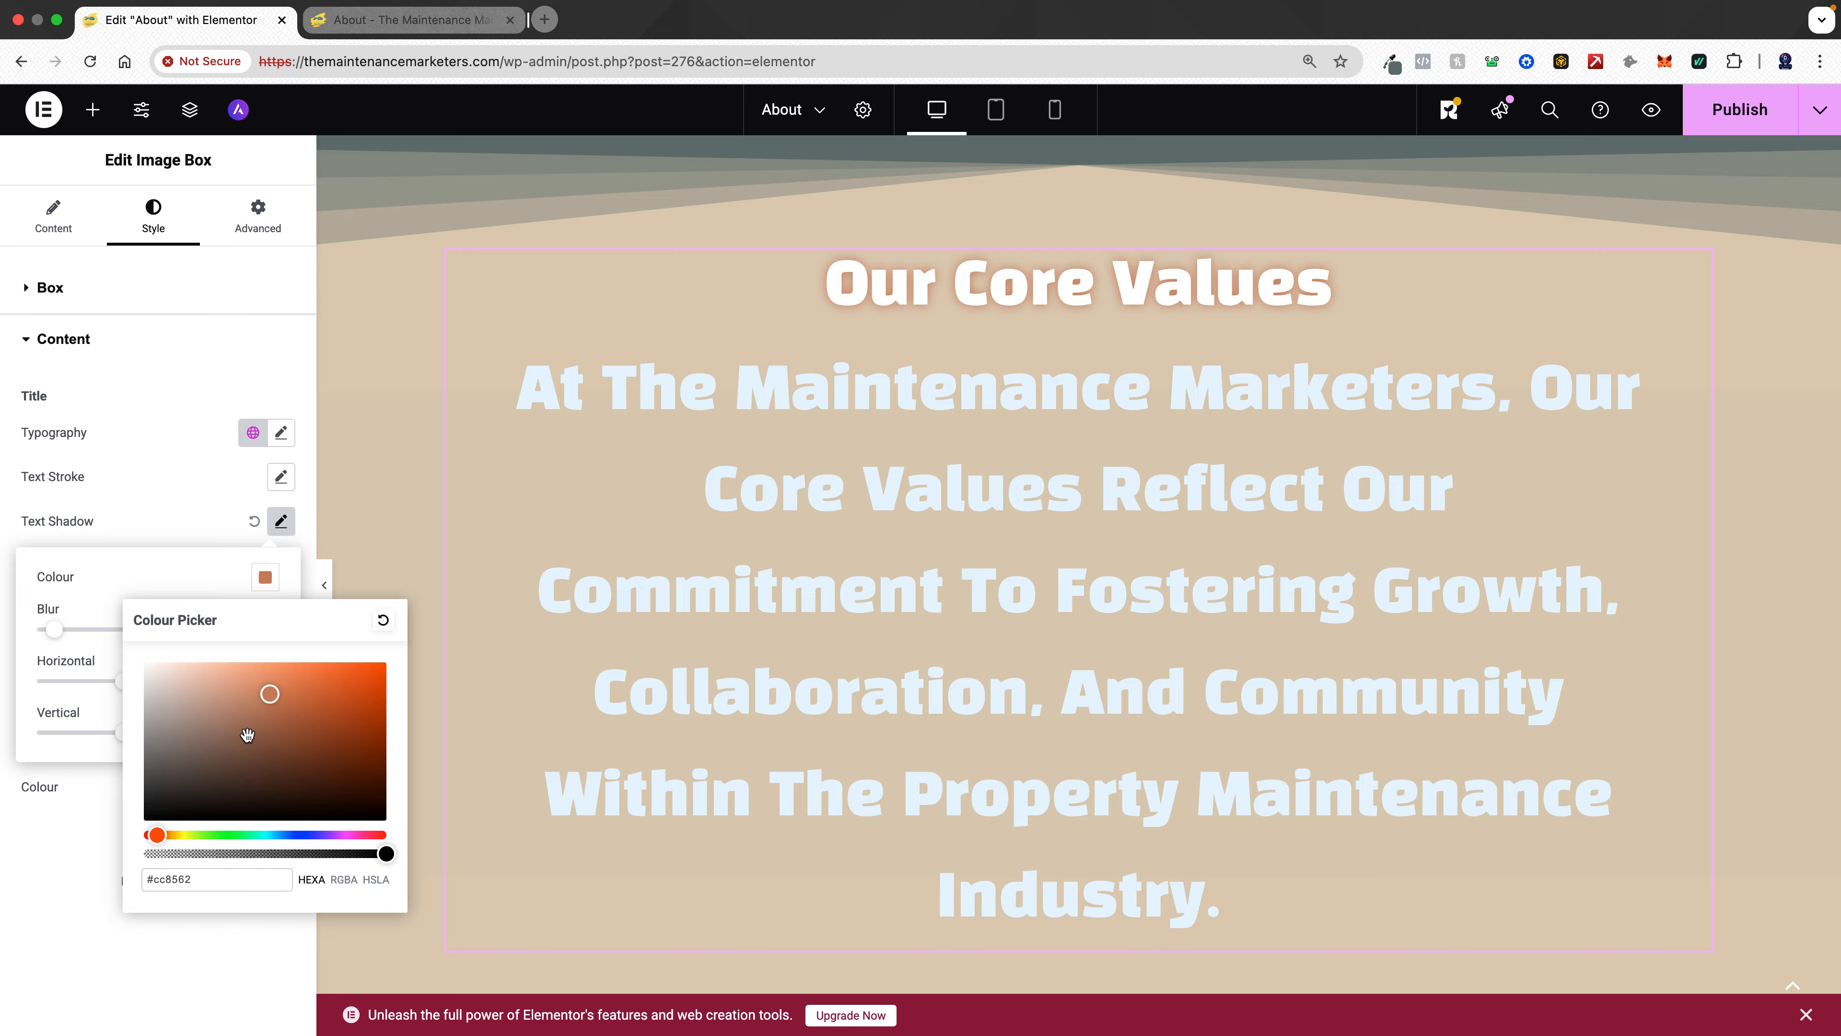
left_click(90, 590)
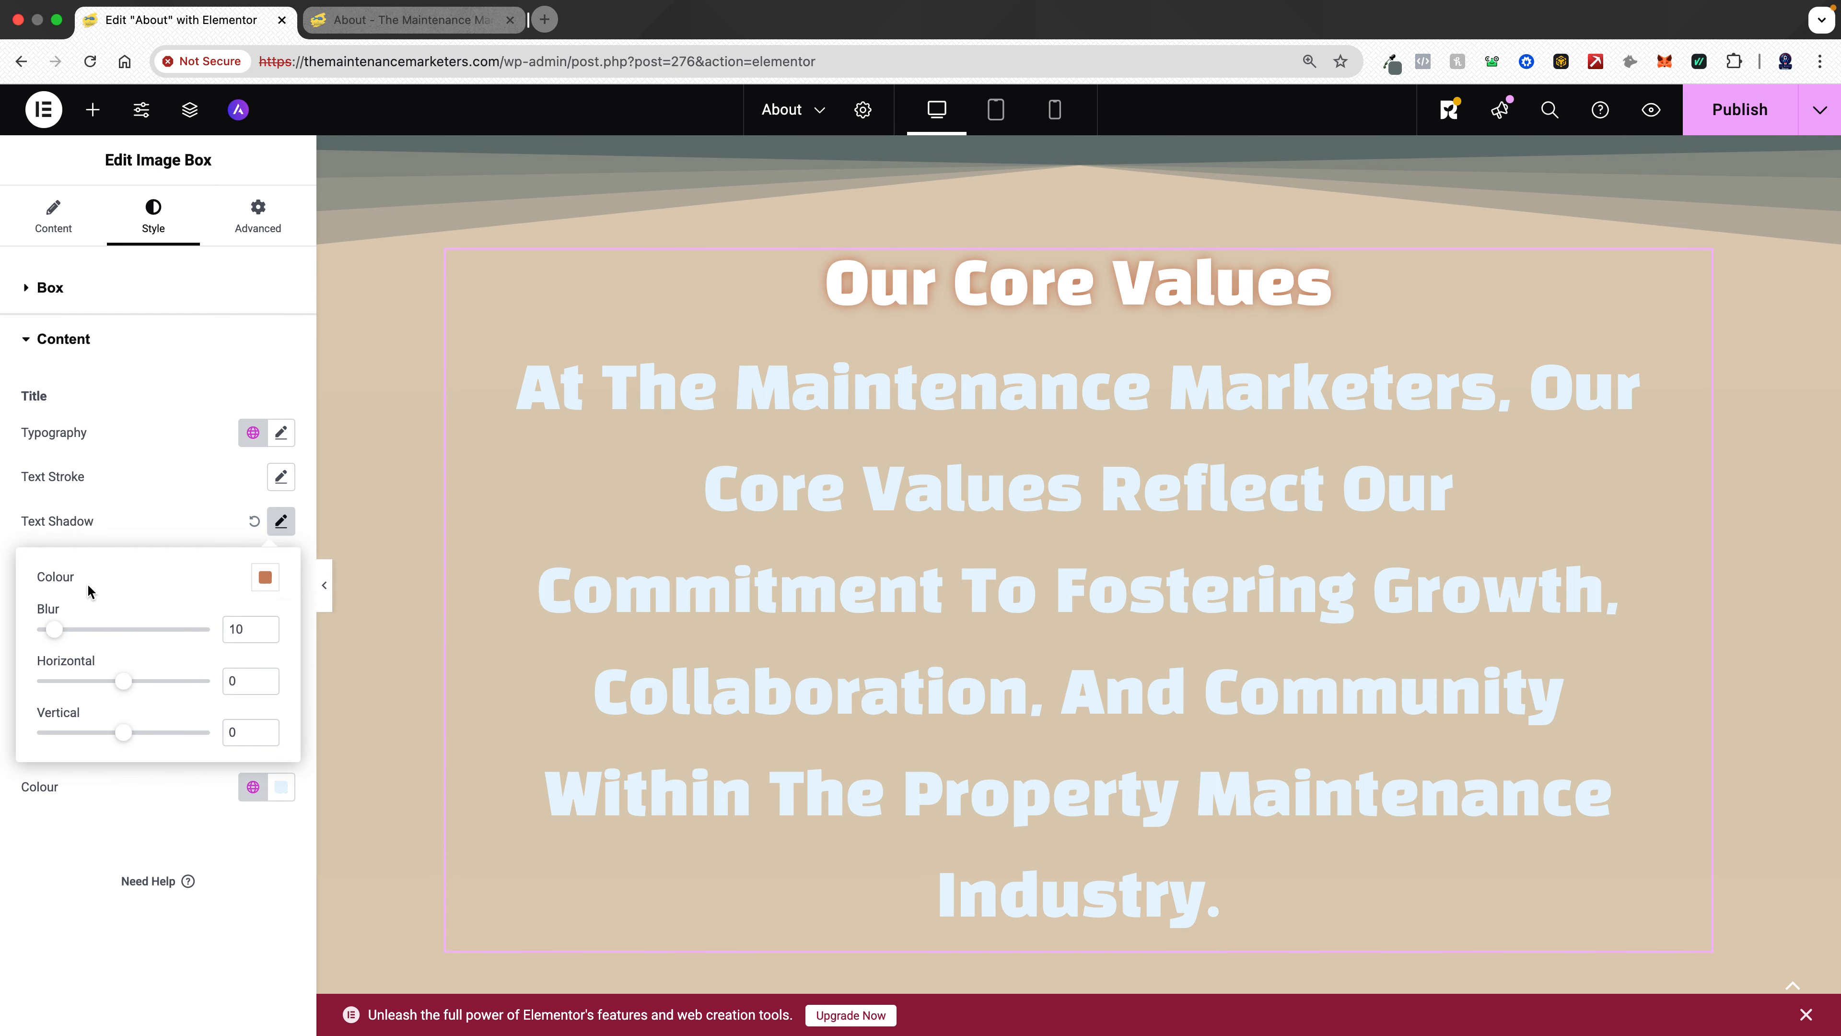
mouse_move(52, 630)
left_mouse_down()
mouse_move(71, 631)
mouse_move(18, 633)
mouse_move(60, 629)
left_mouse_up()
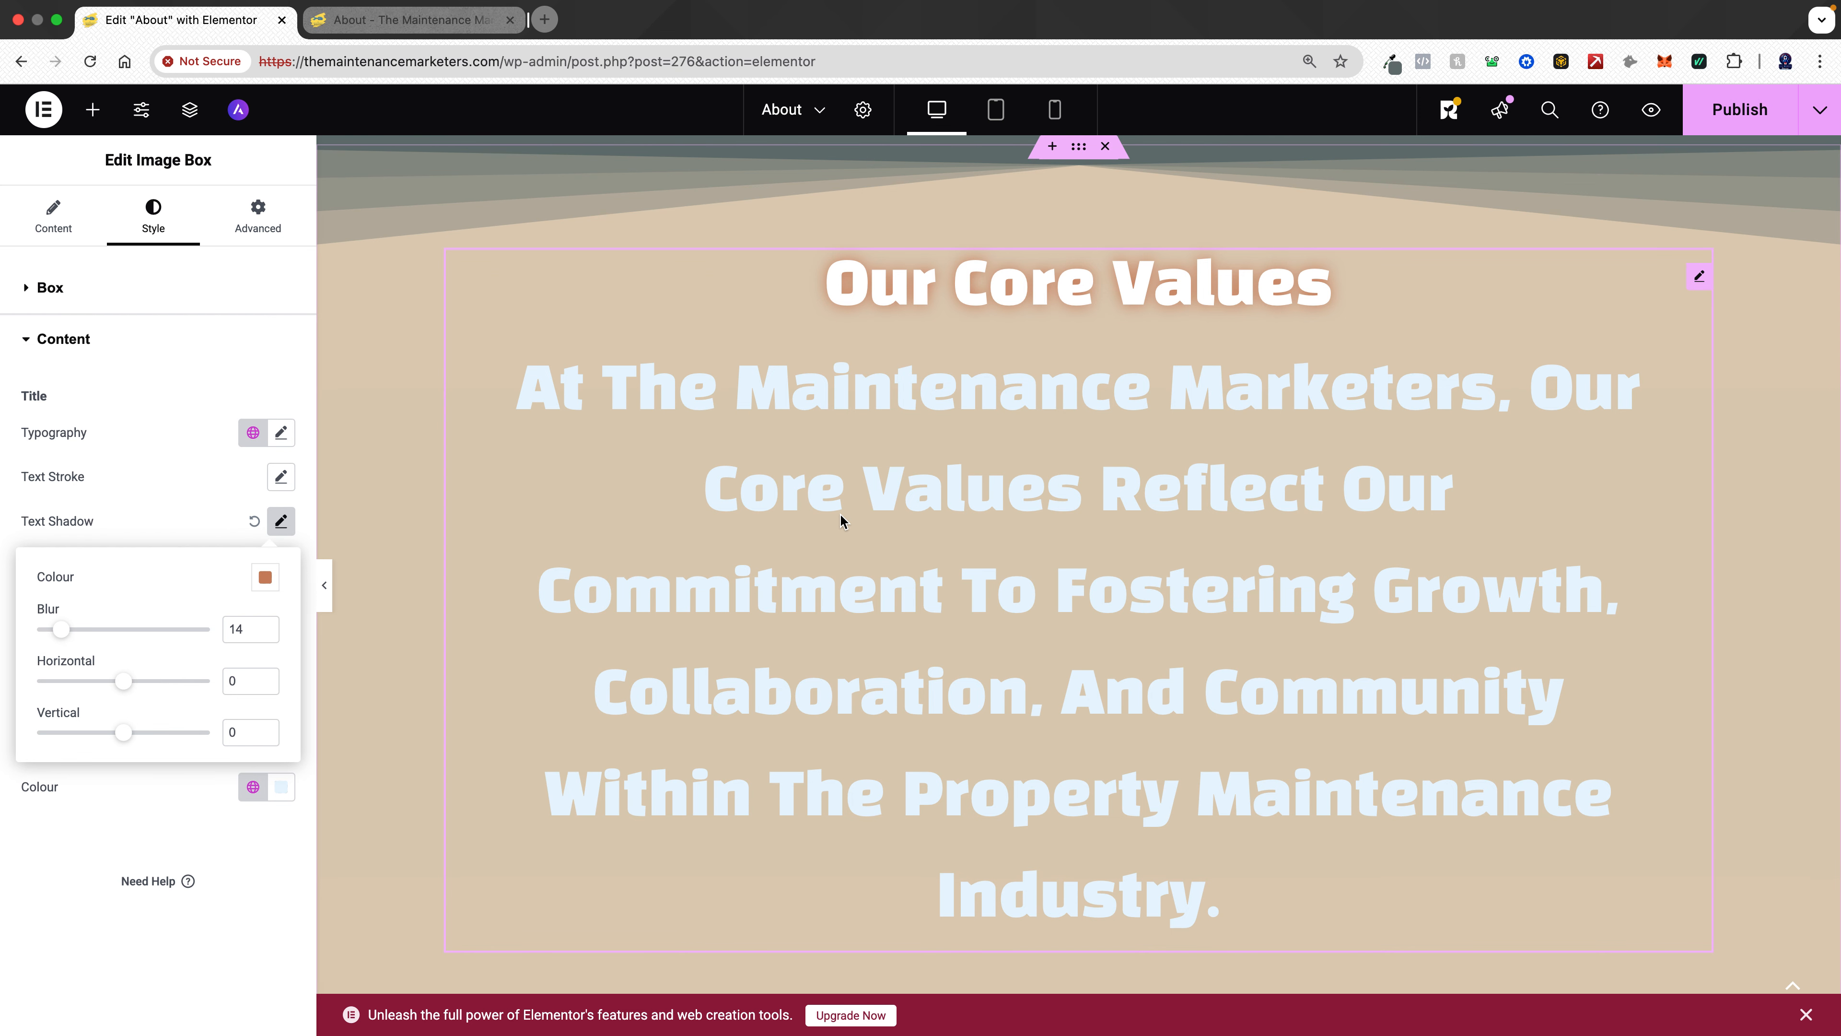
left_click(879, 591)
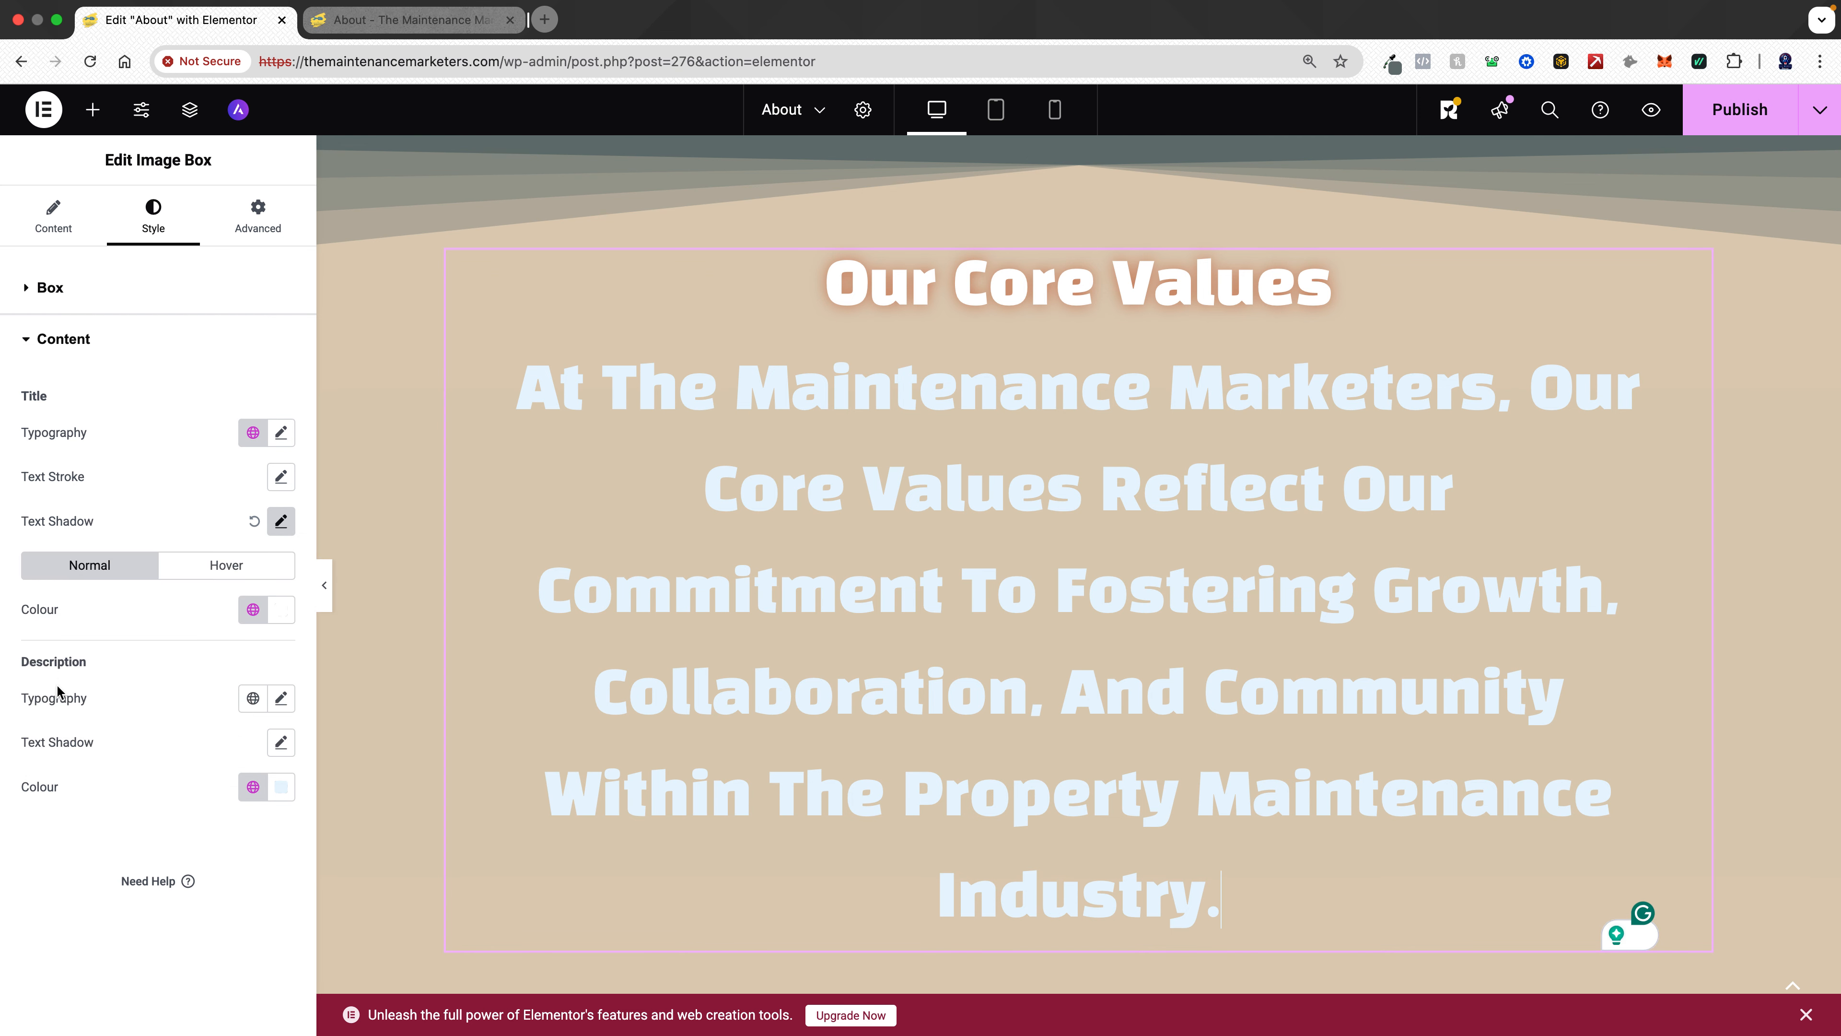
- Set the image box description typography to the global Text font at a size of 22 px
left_click(262, 704)
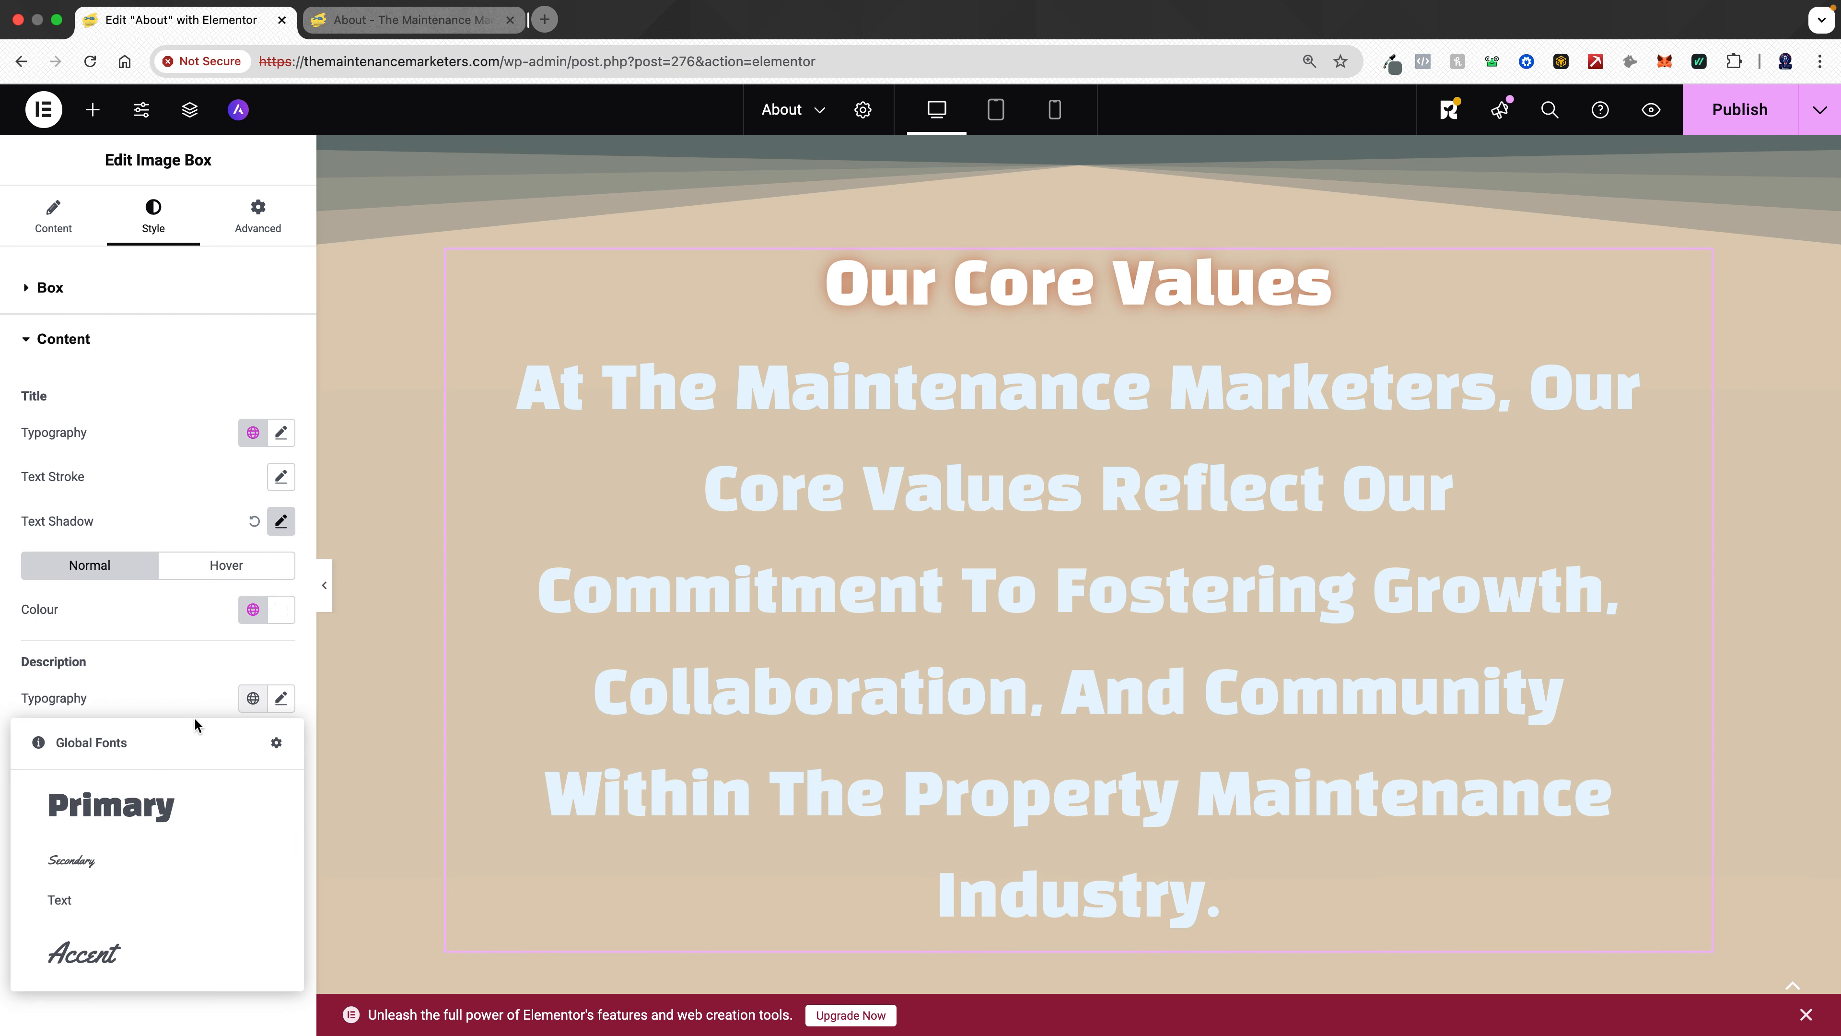
left_click(113, 903)
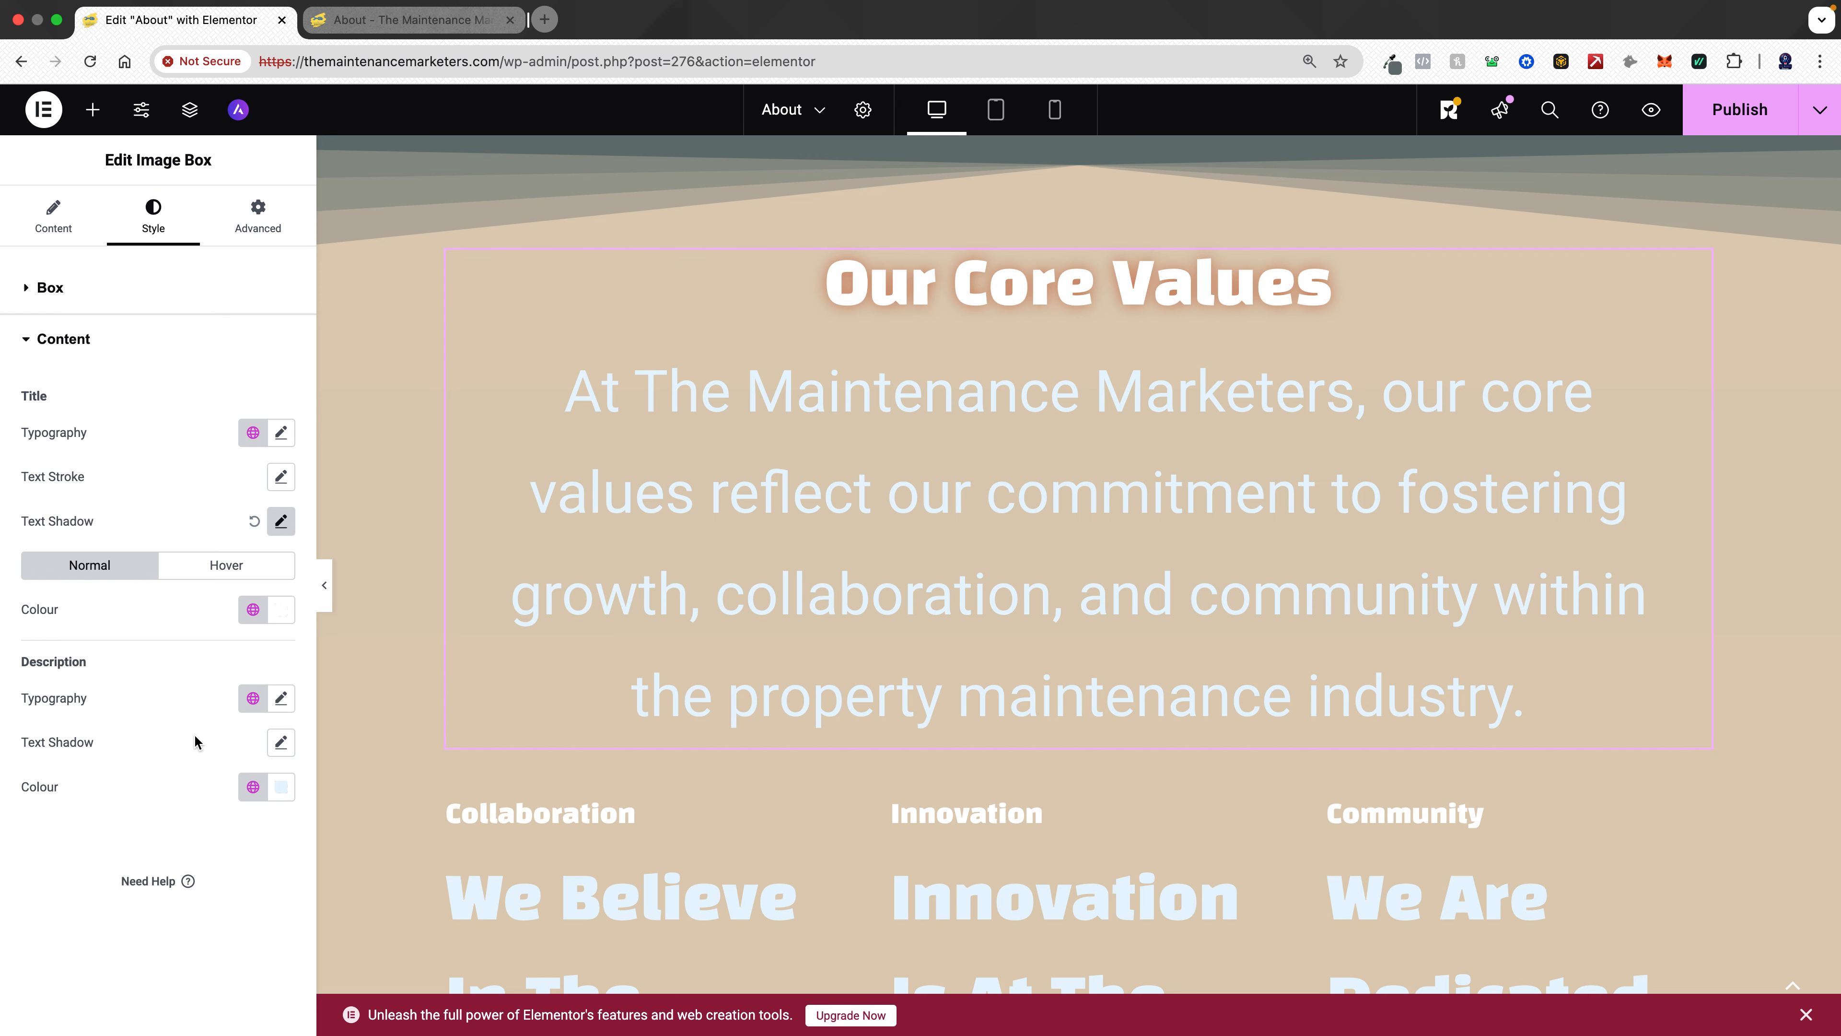
left_click(280, 698)
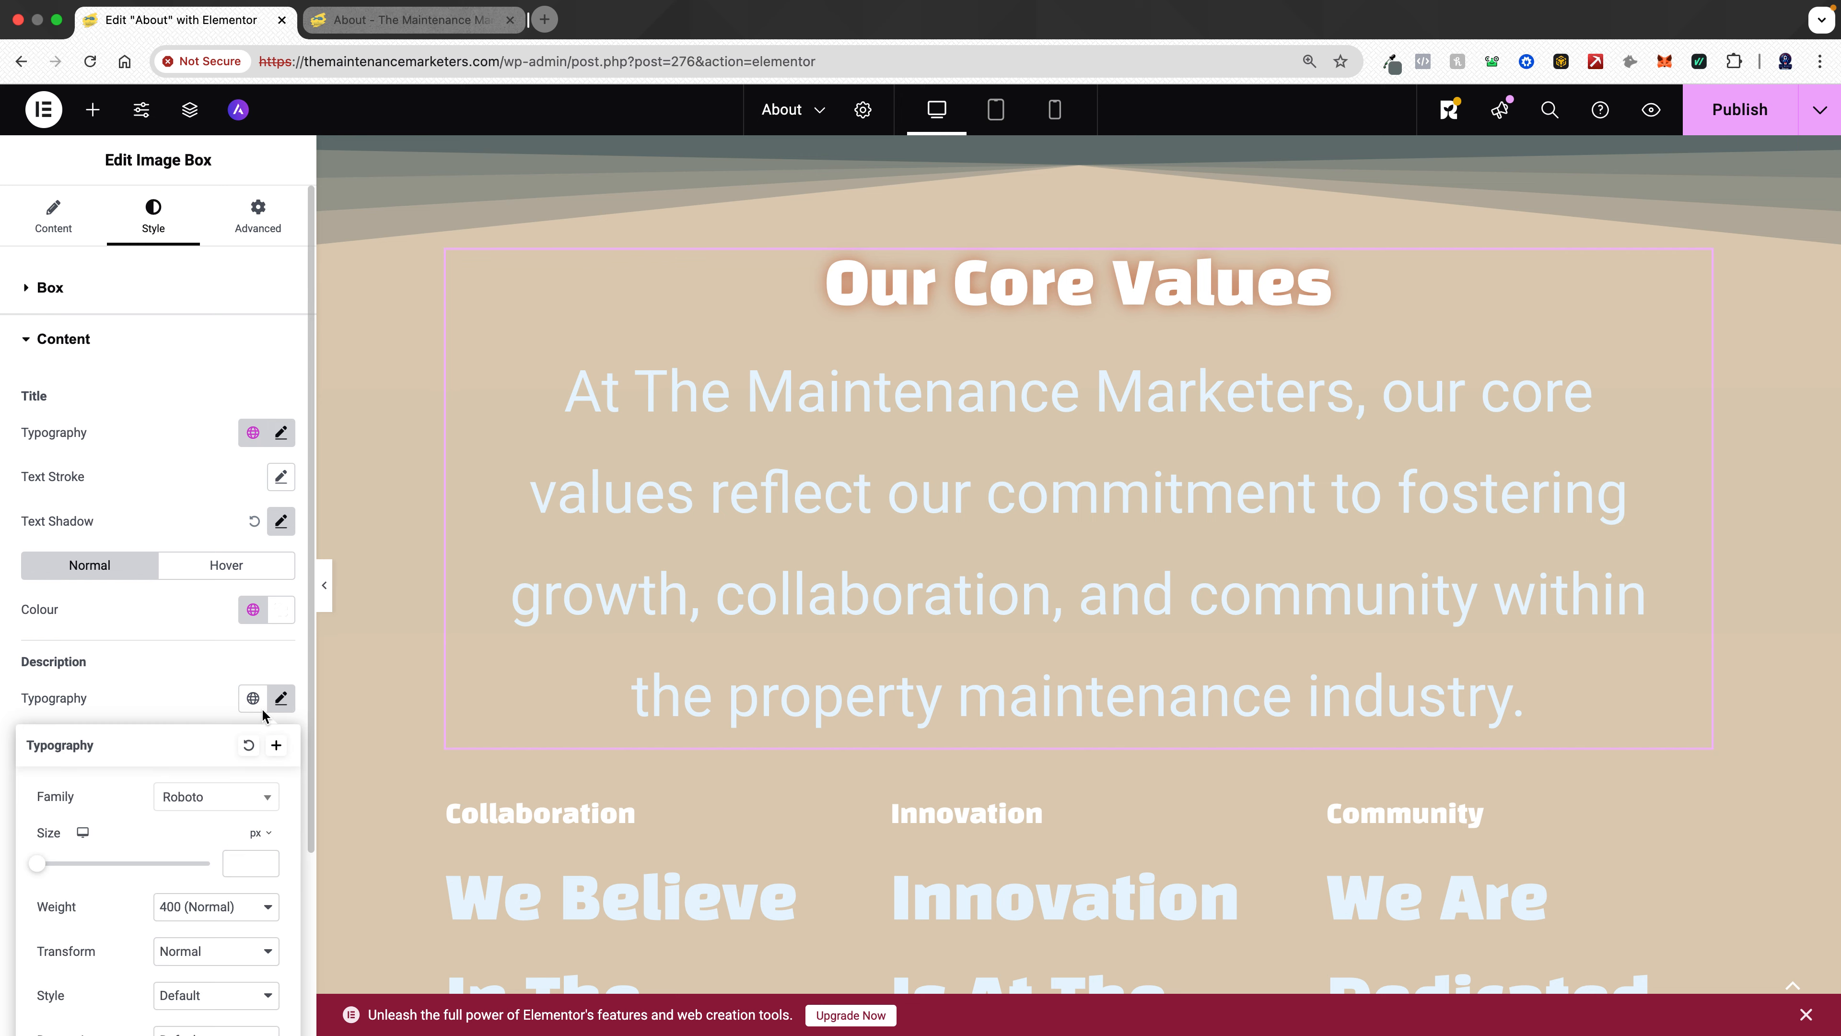
type("22")
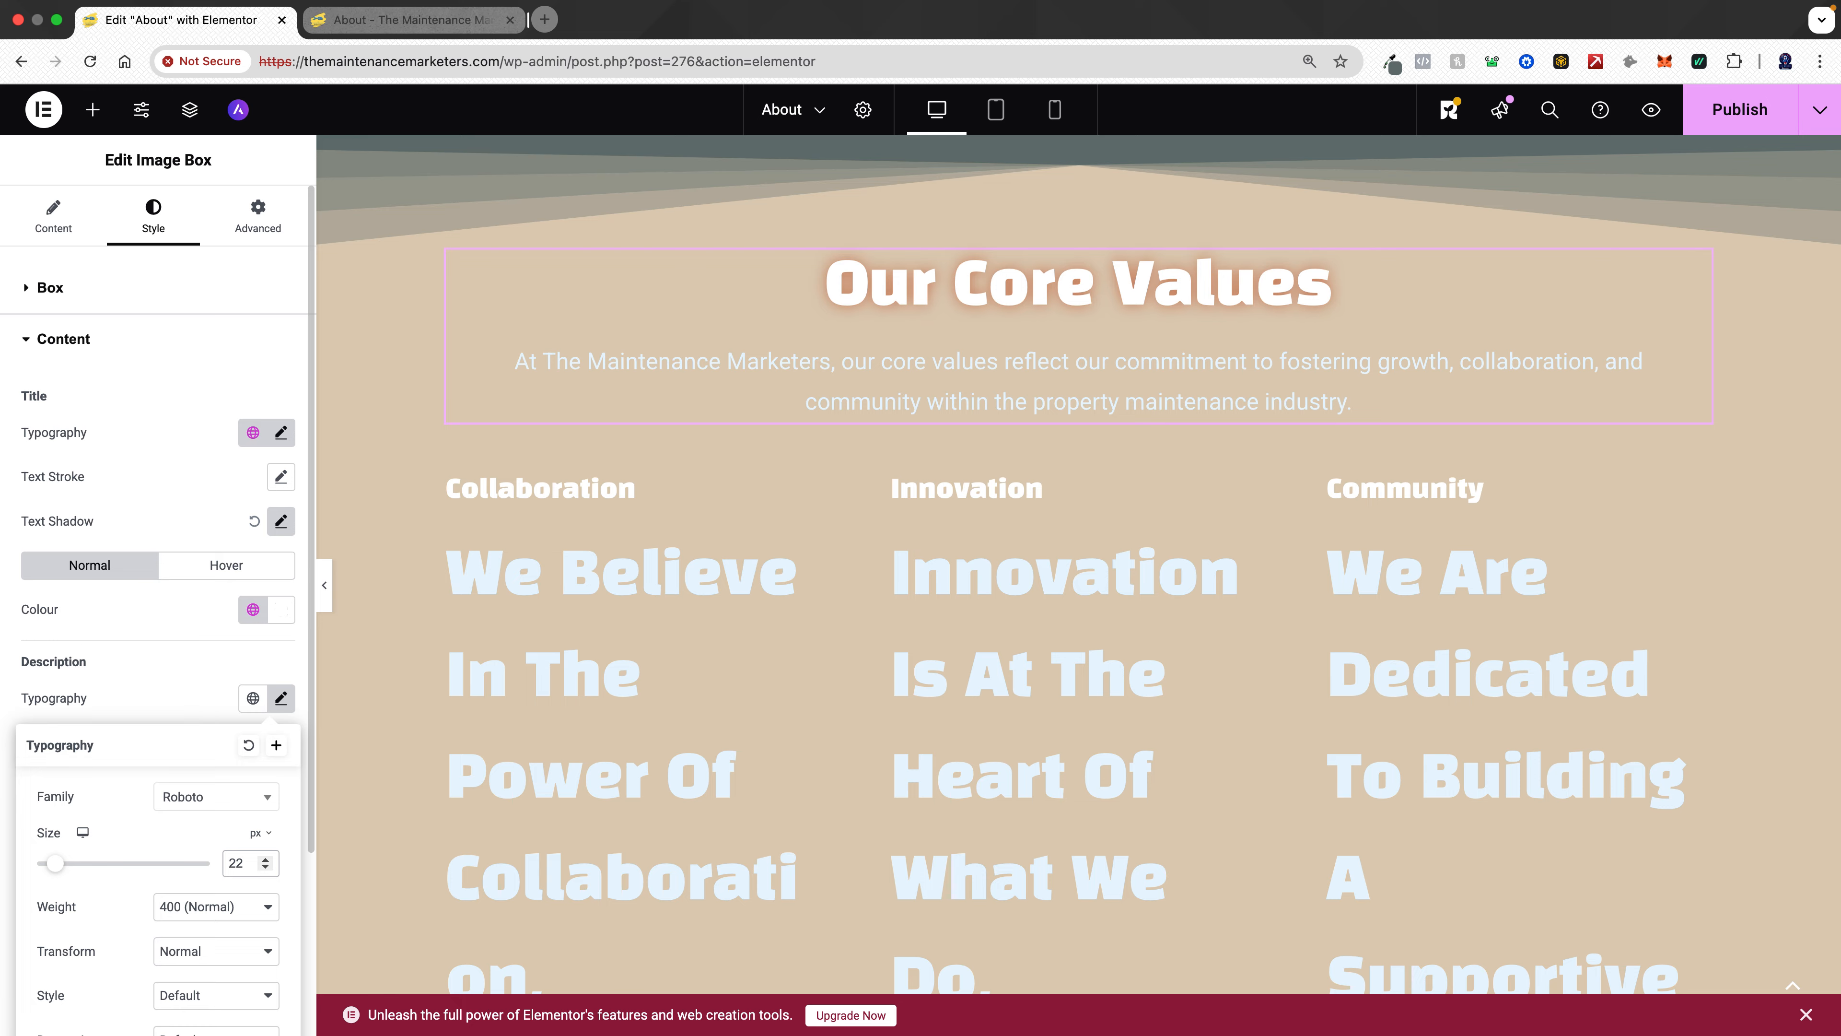
- Set the image box's right and left padding to 120 px
left_click(260, 230)
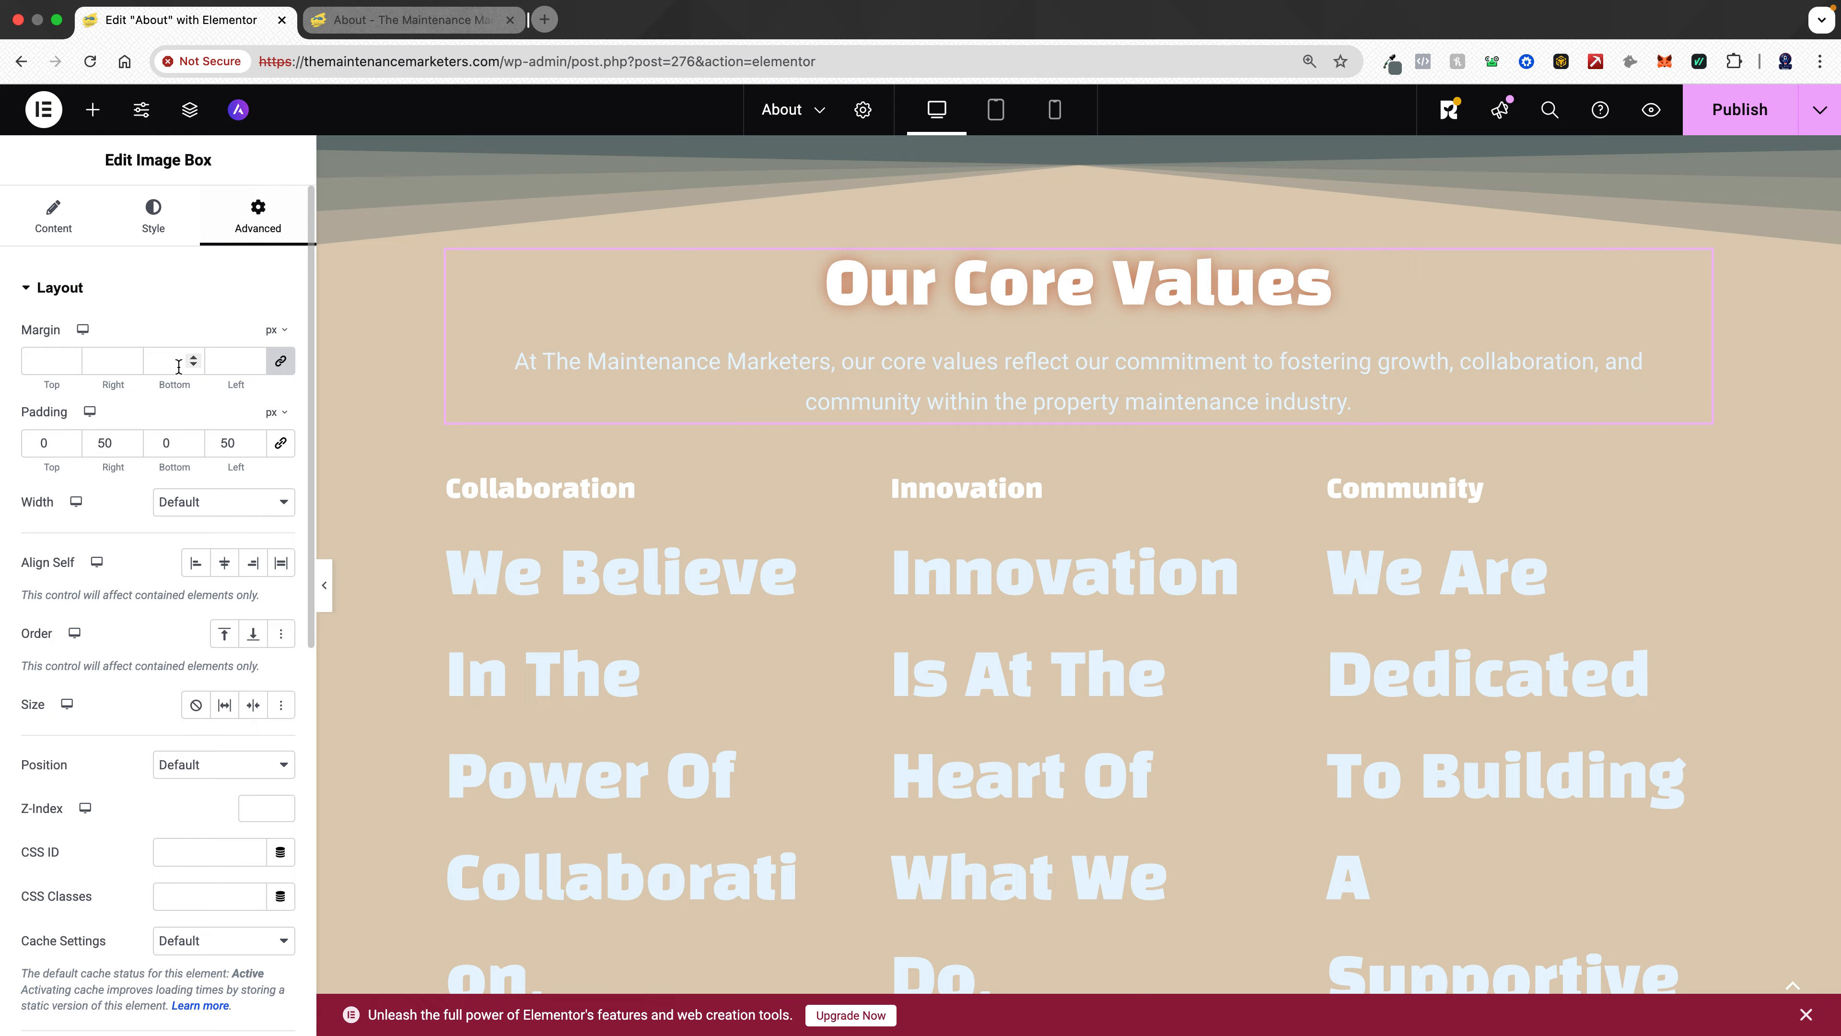
left_click_drag(105, 436, 89, 440)
type("12")
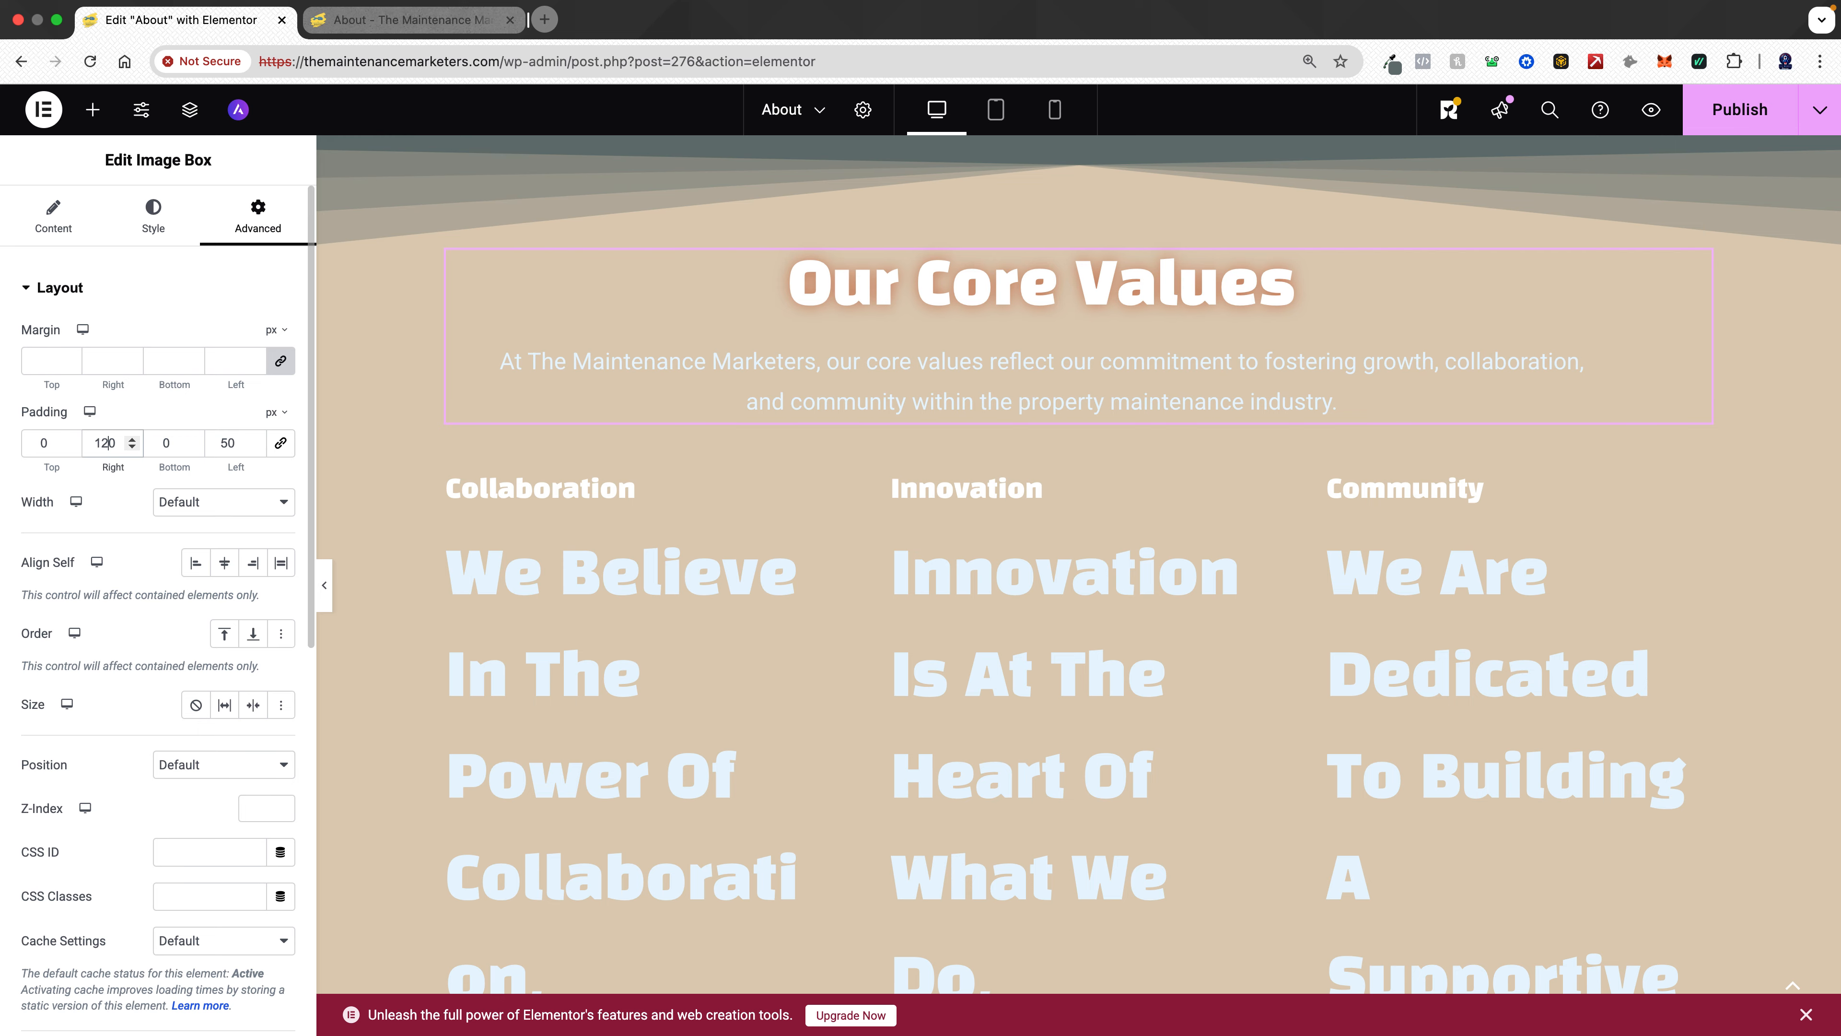
left_click_drag(227, 446, 215, 445)
type("12")
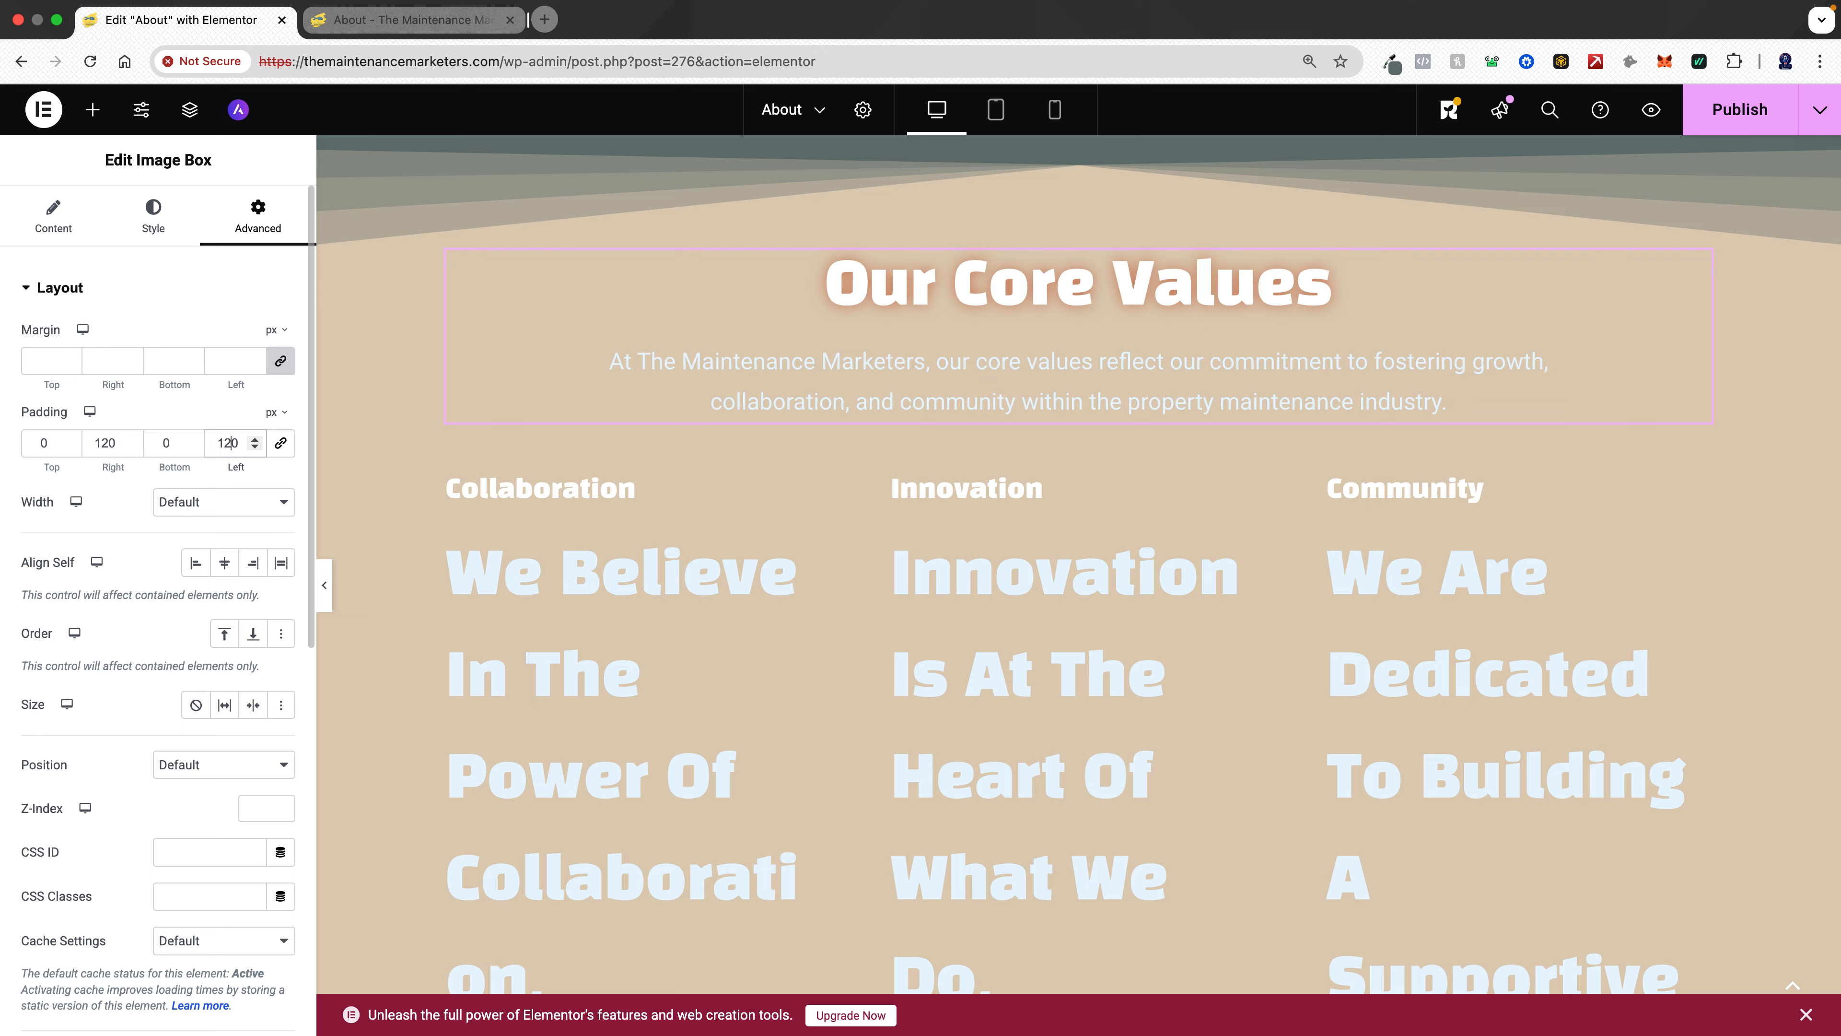
left_click(246, 508)
left_click(246, 508)
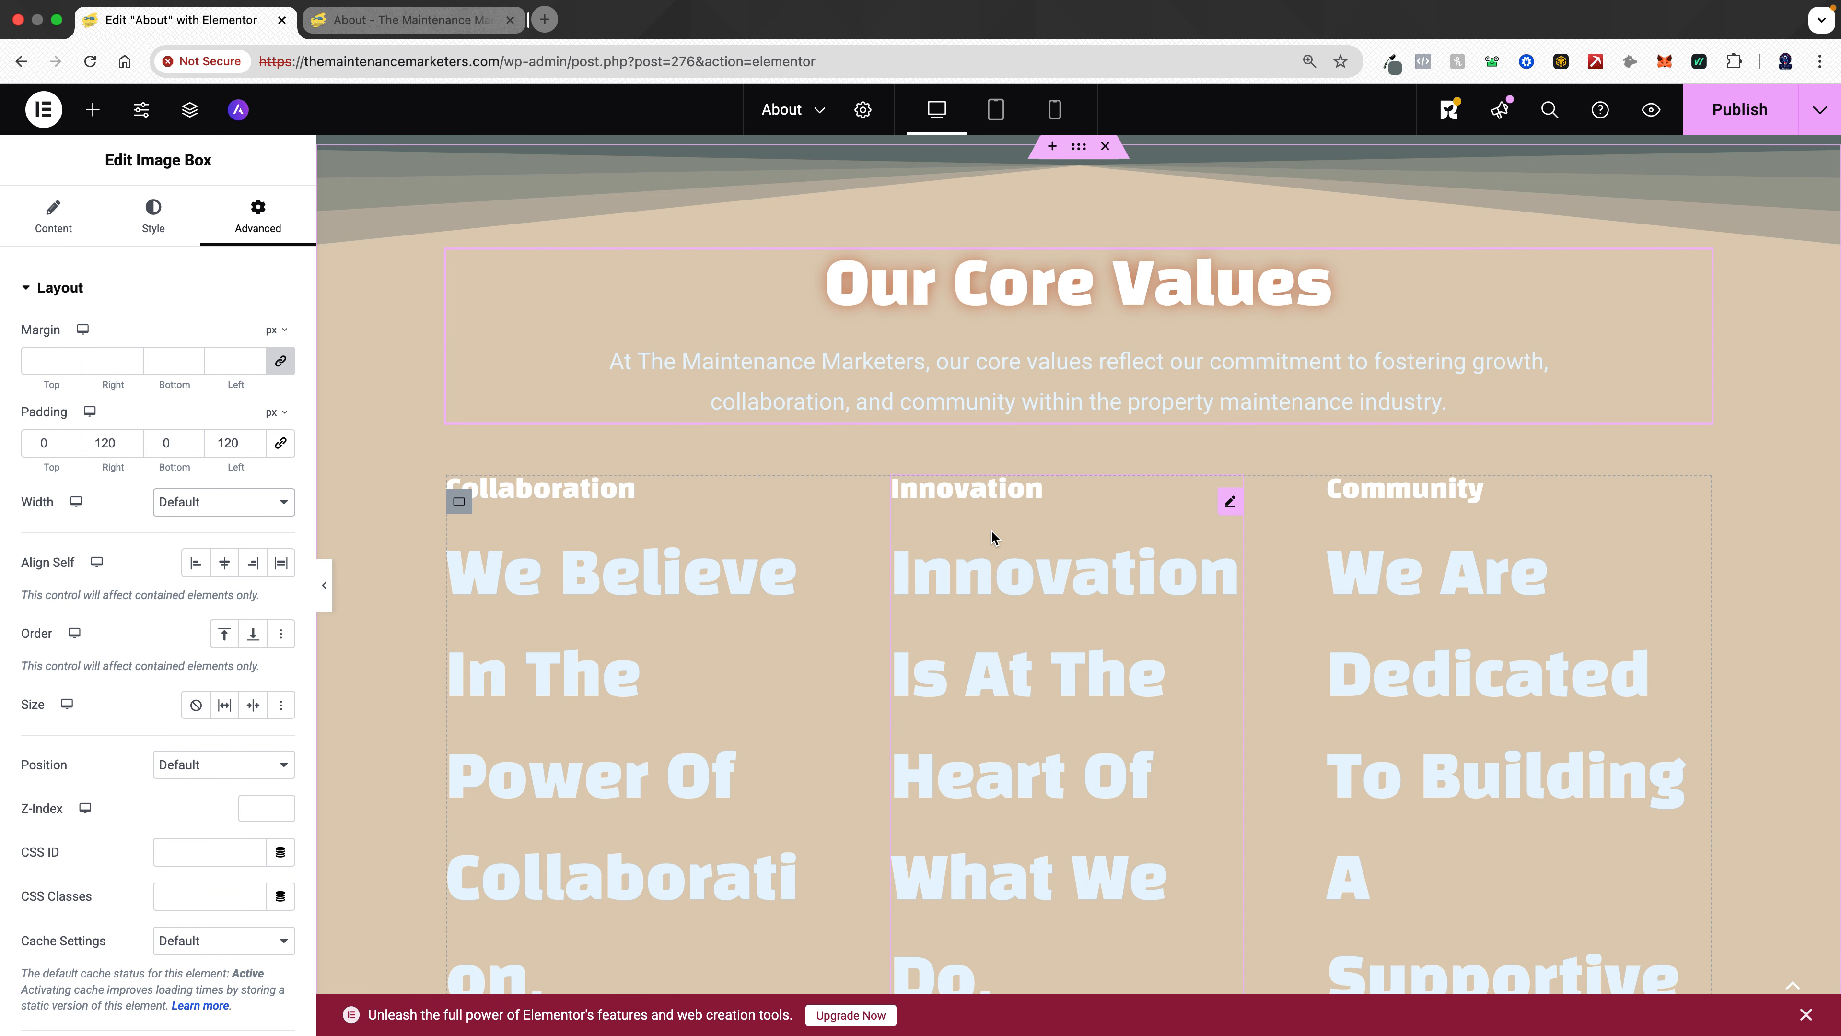
- Set the Collaboration info card's description typography to the global Text font
left_click(719, 665)
scroll(720, 661, "down", 10)
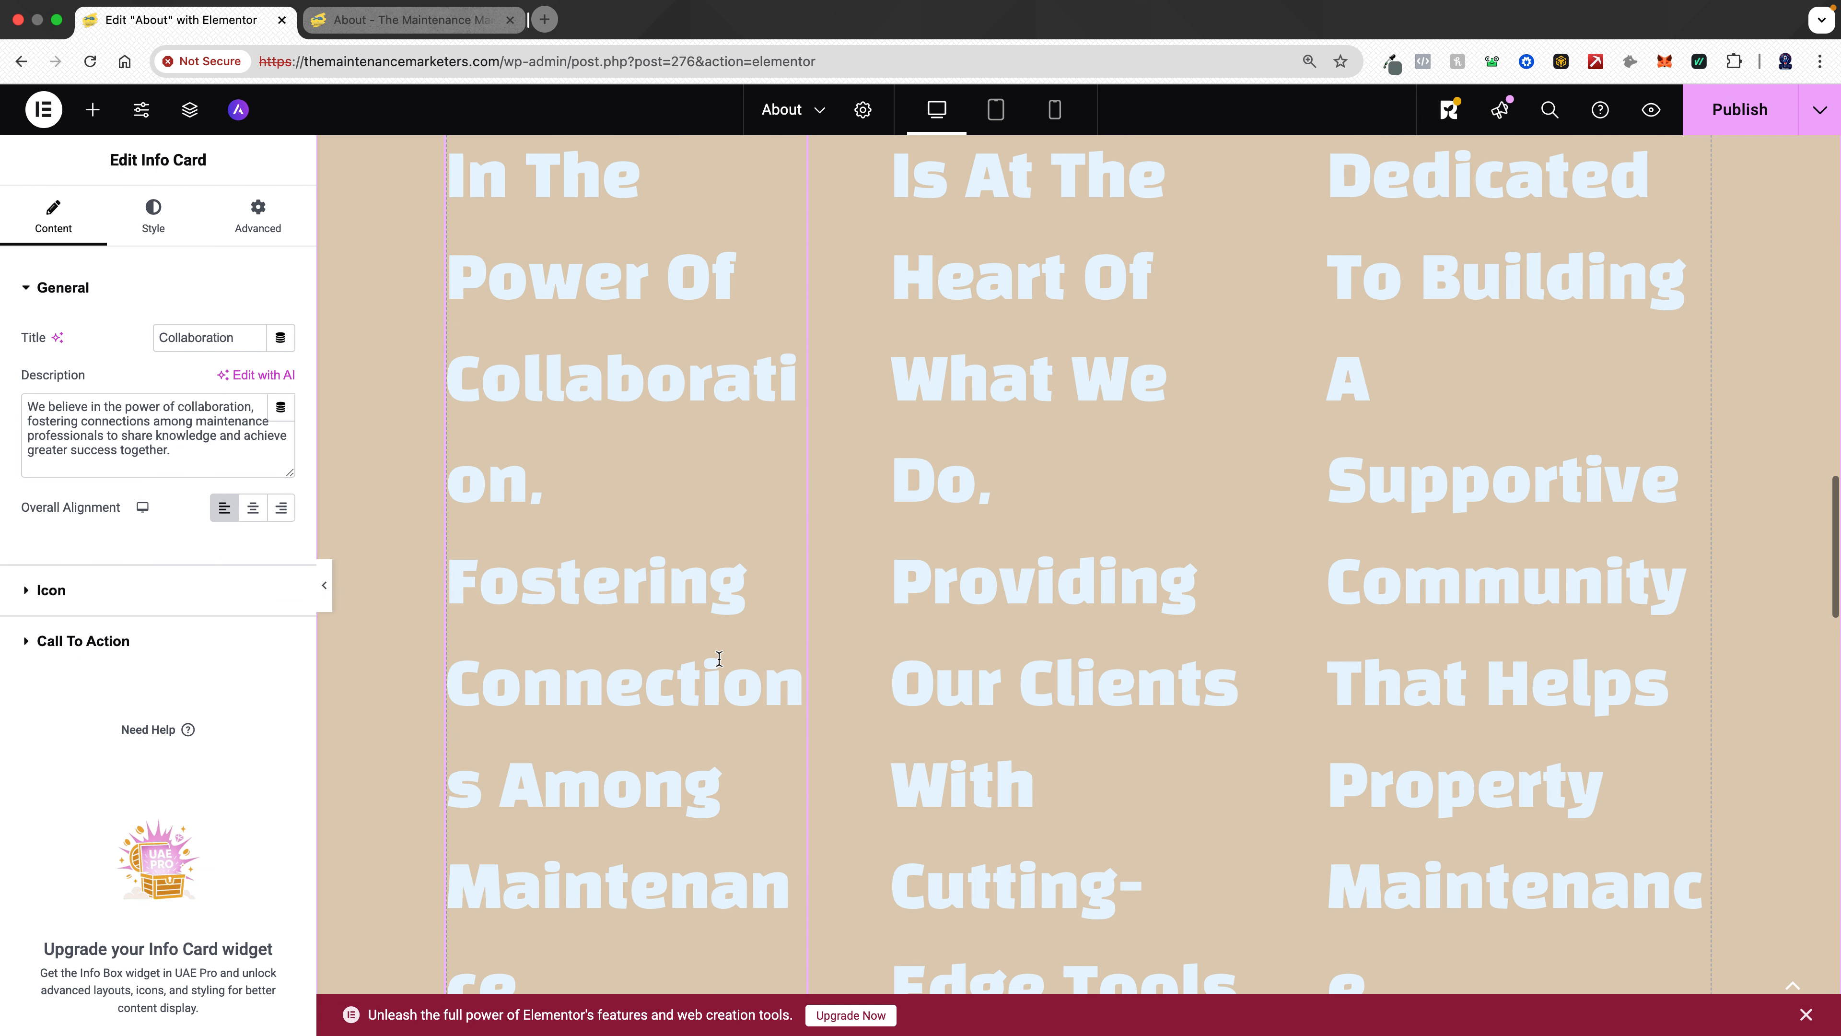
scroll(719, 658, "down", 15)
scroll(720, 659, "up", 17)
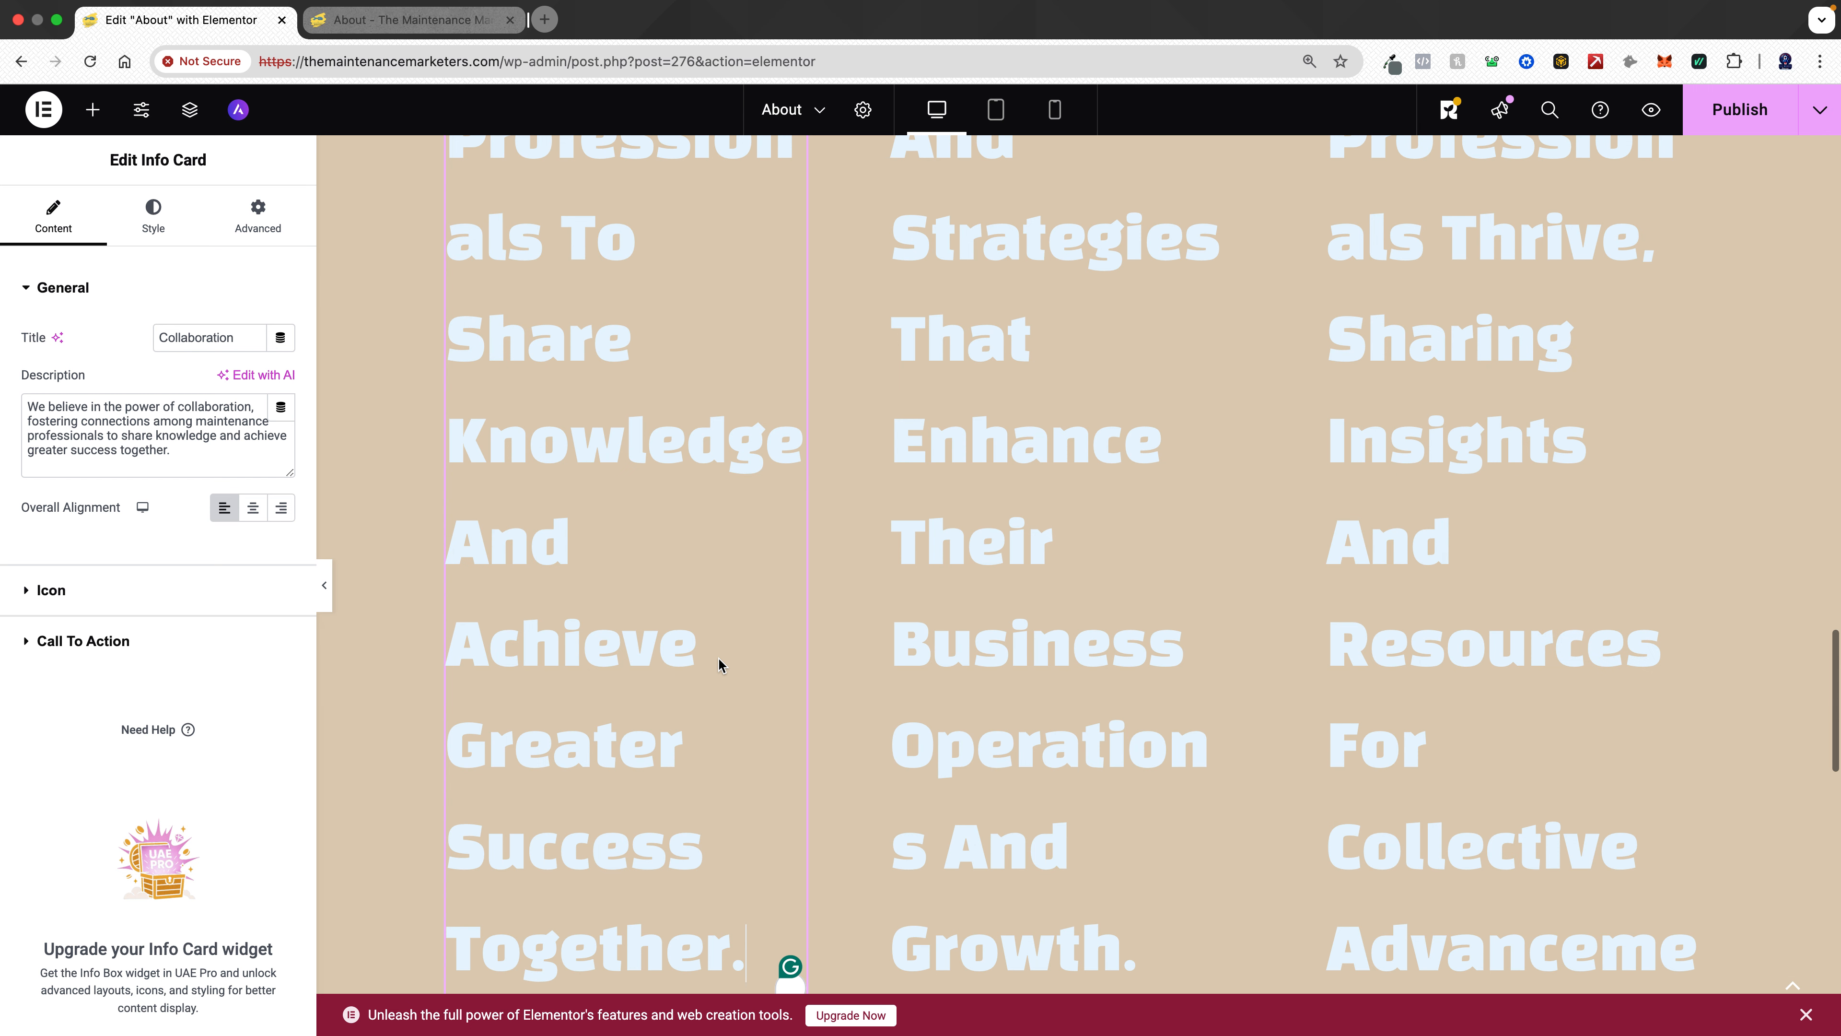
scroll(719, 659, "up", 14)
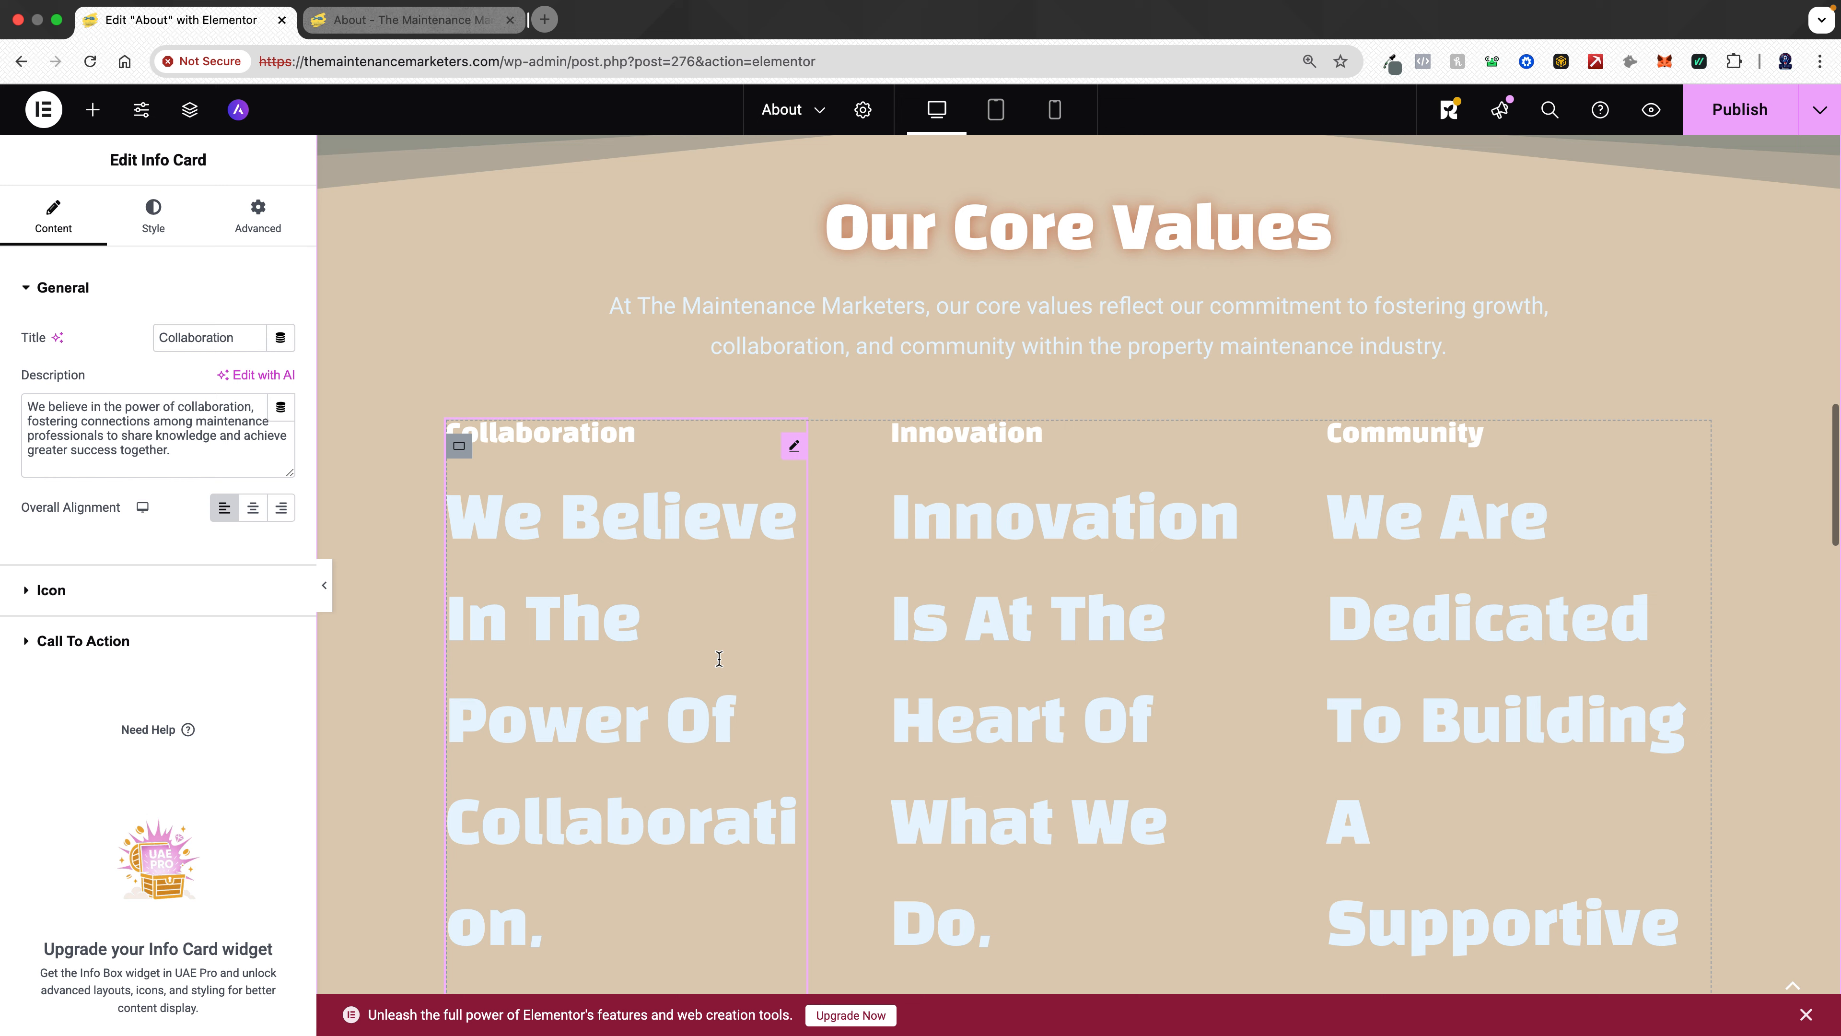
left_click(166, 223)
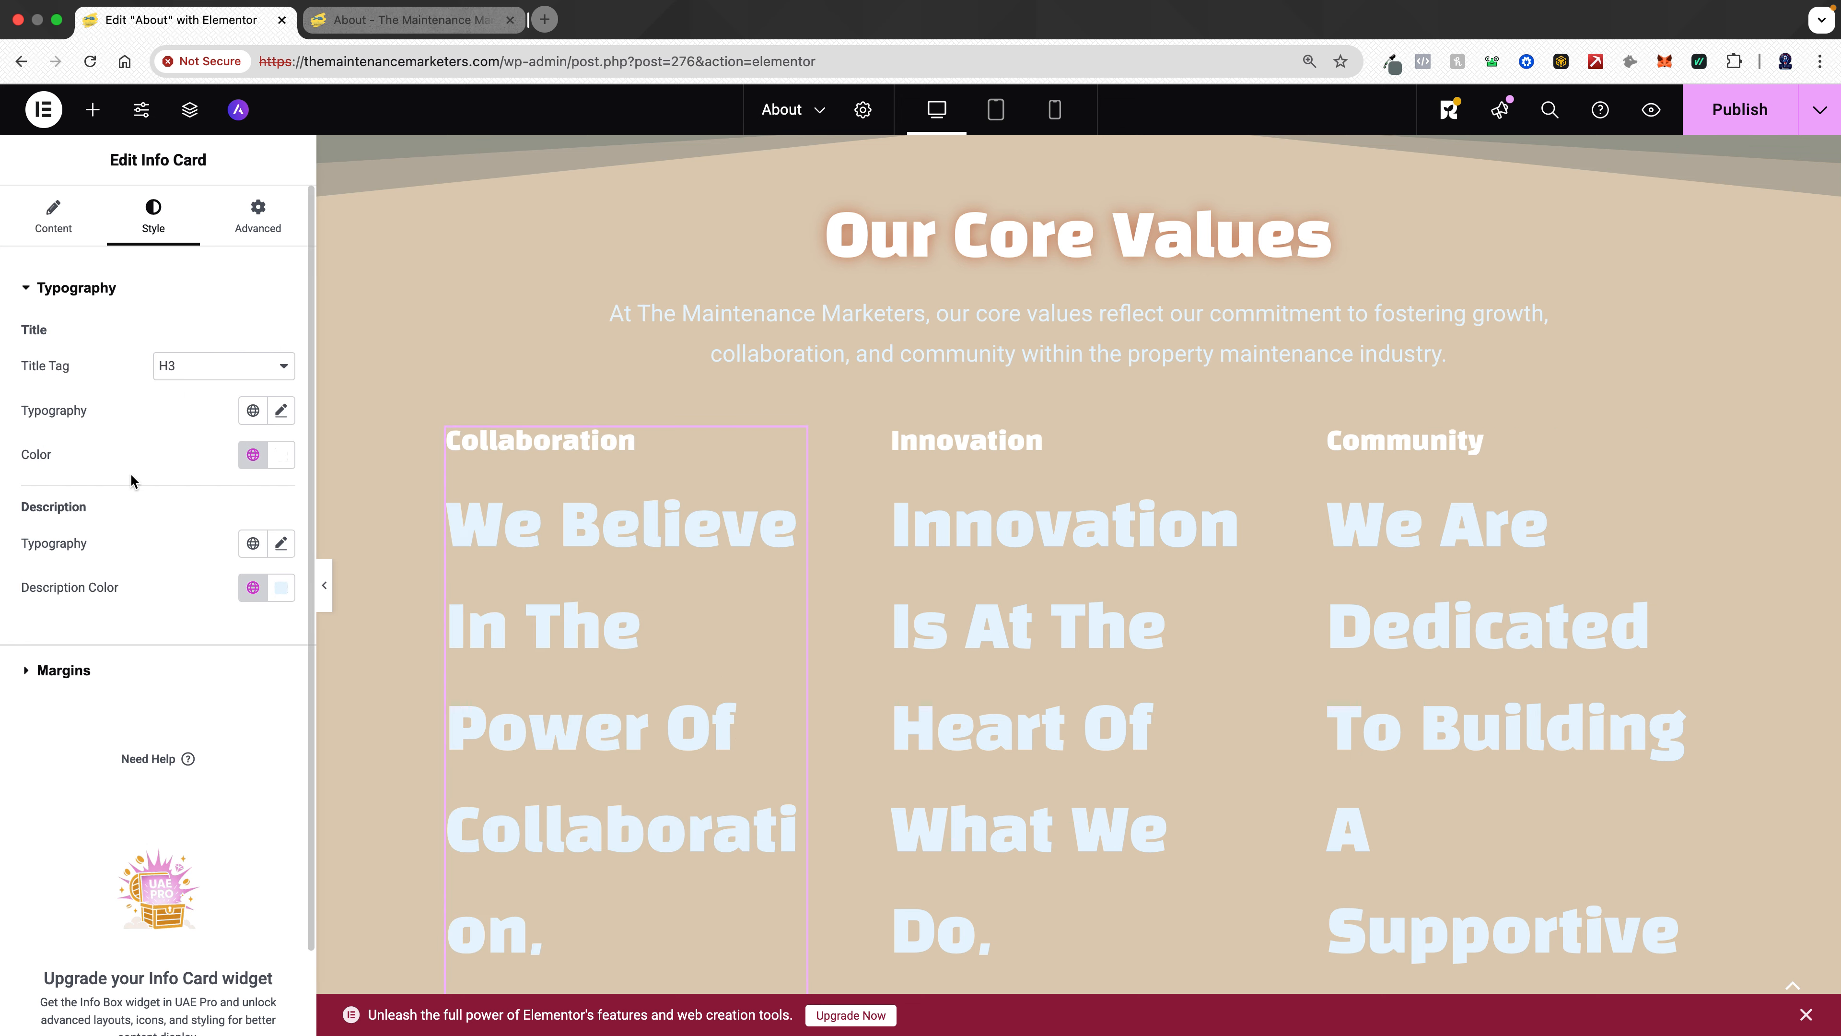
left_click(252, 543)
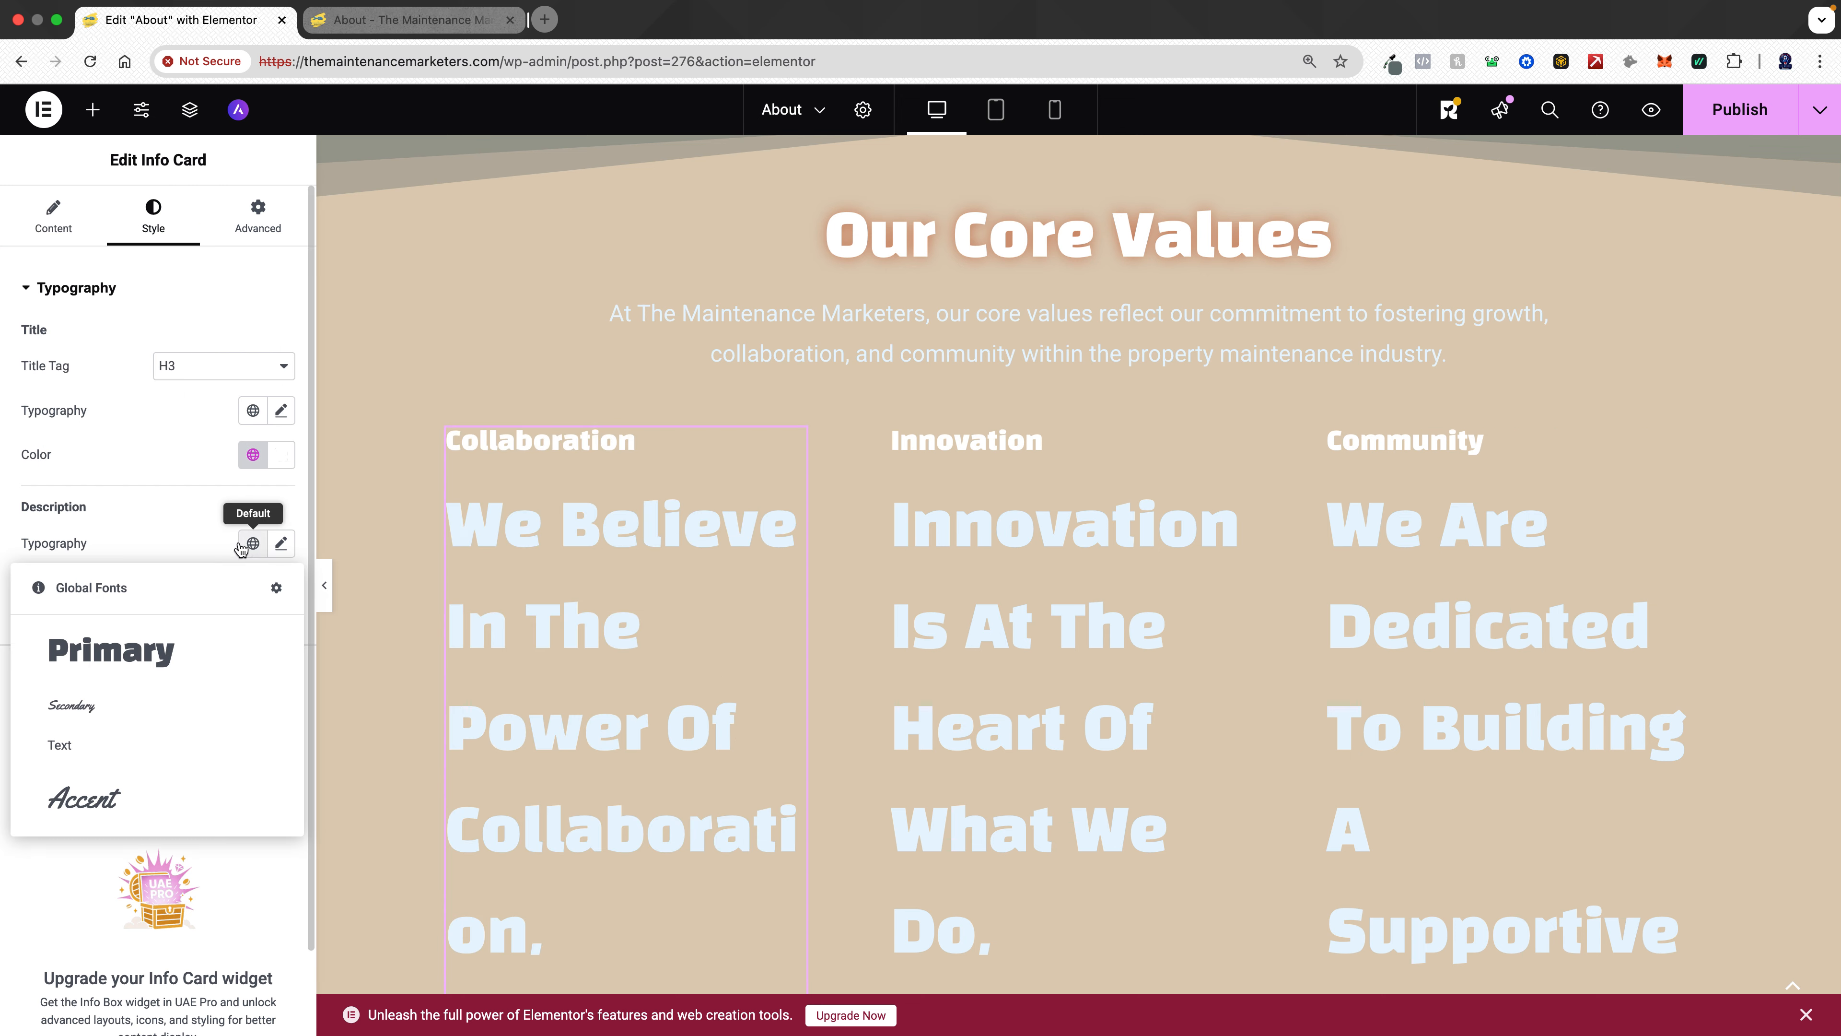
left_click(61, 747)
- Set the Collaboration card's description size to 22 px and its title tag to H2
left_click(280, 542)
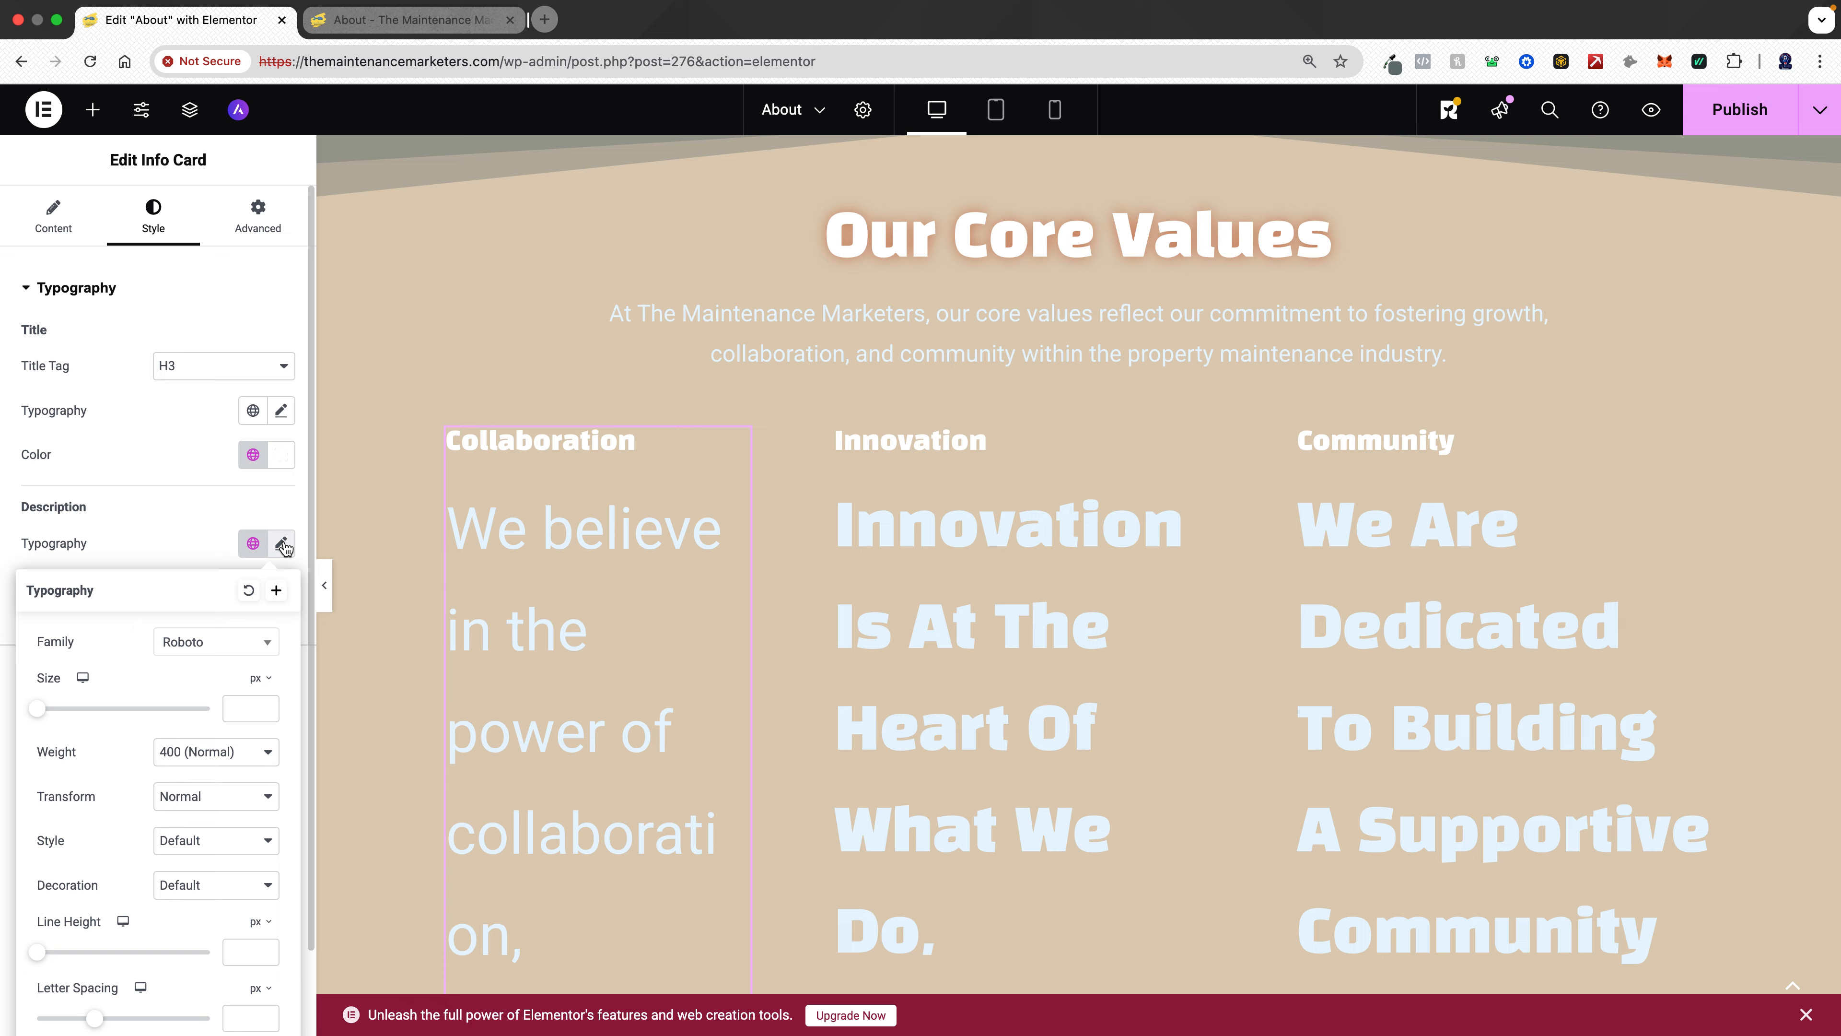
left_click(250, 707)
type("22")
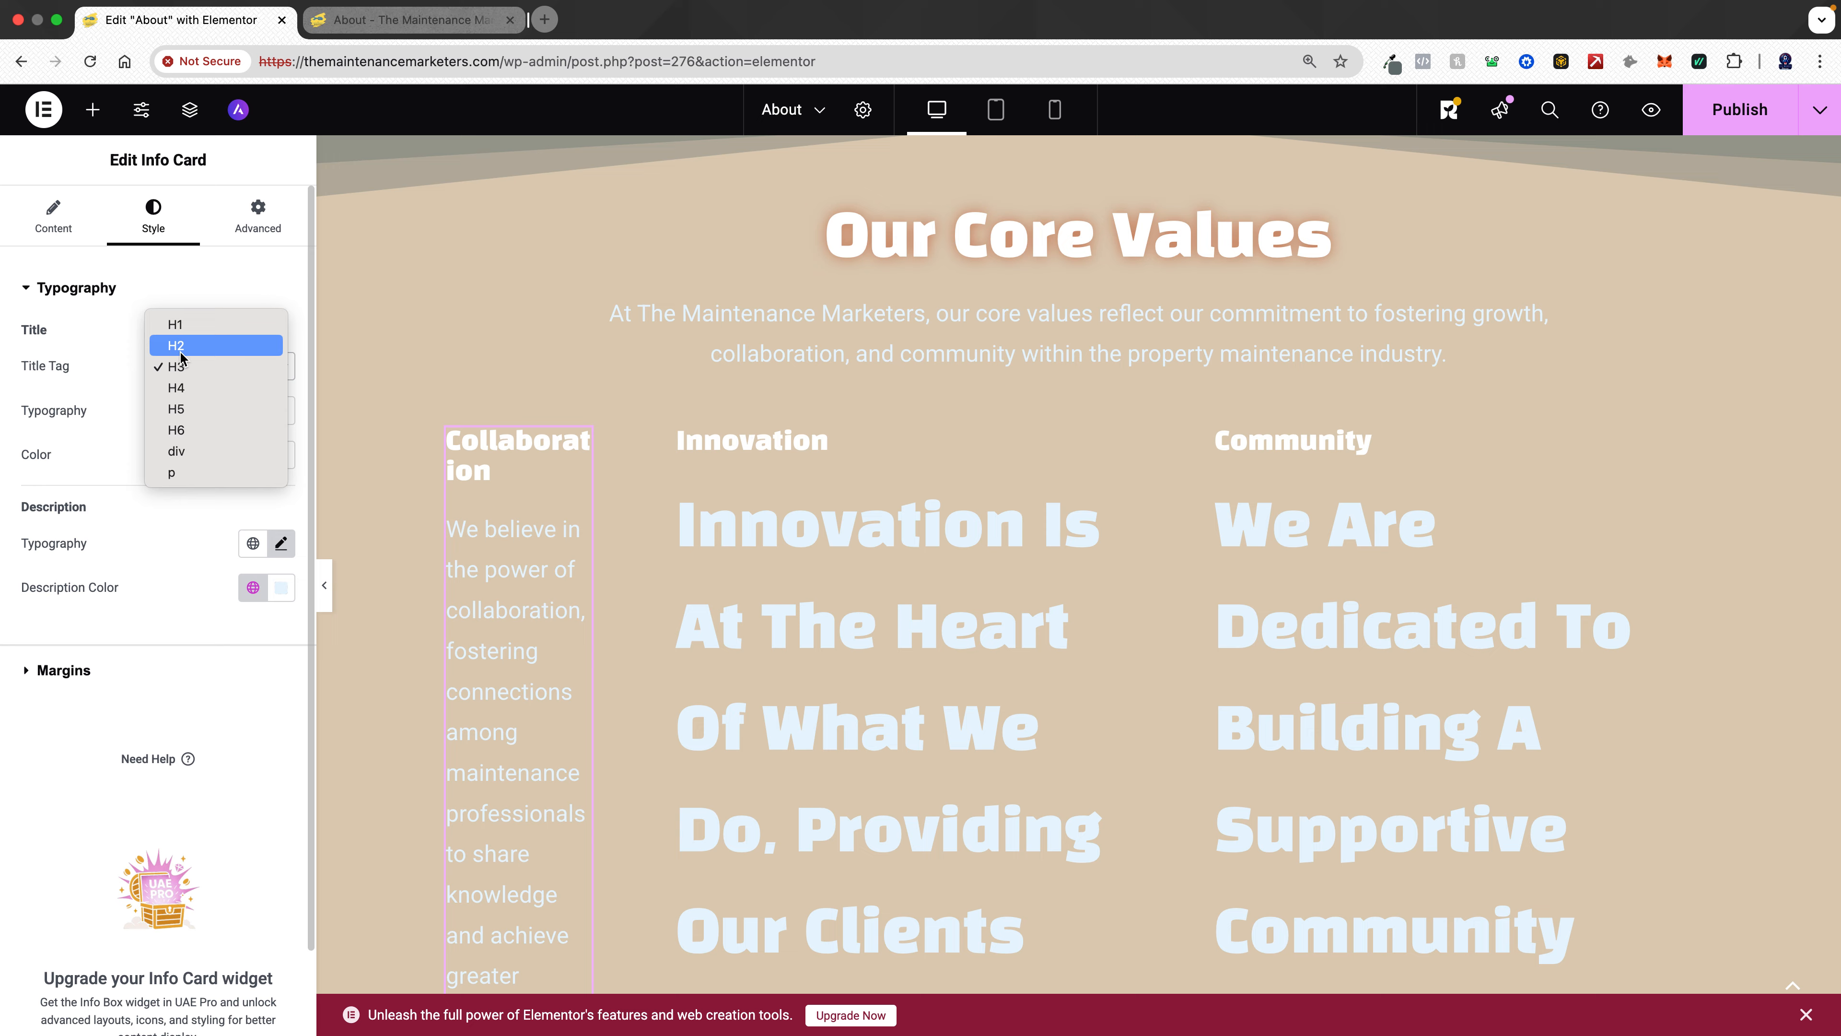
left_click(193, 348)
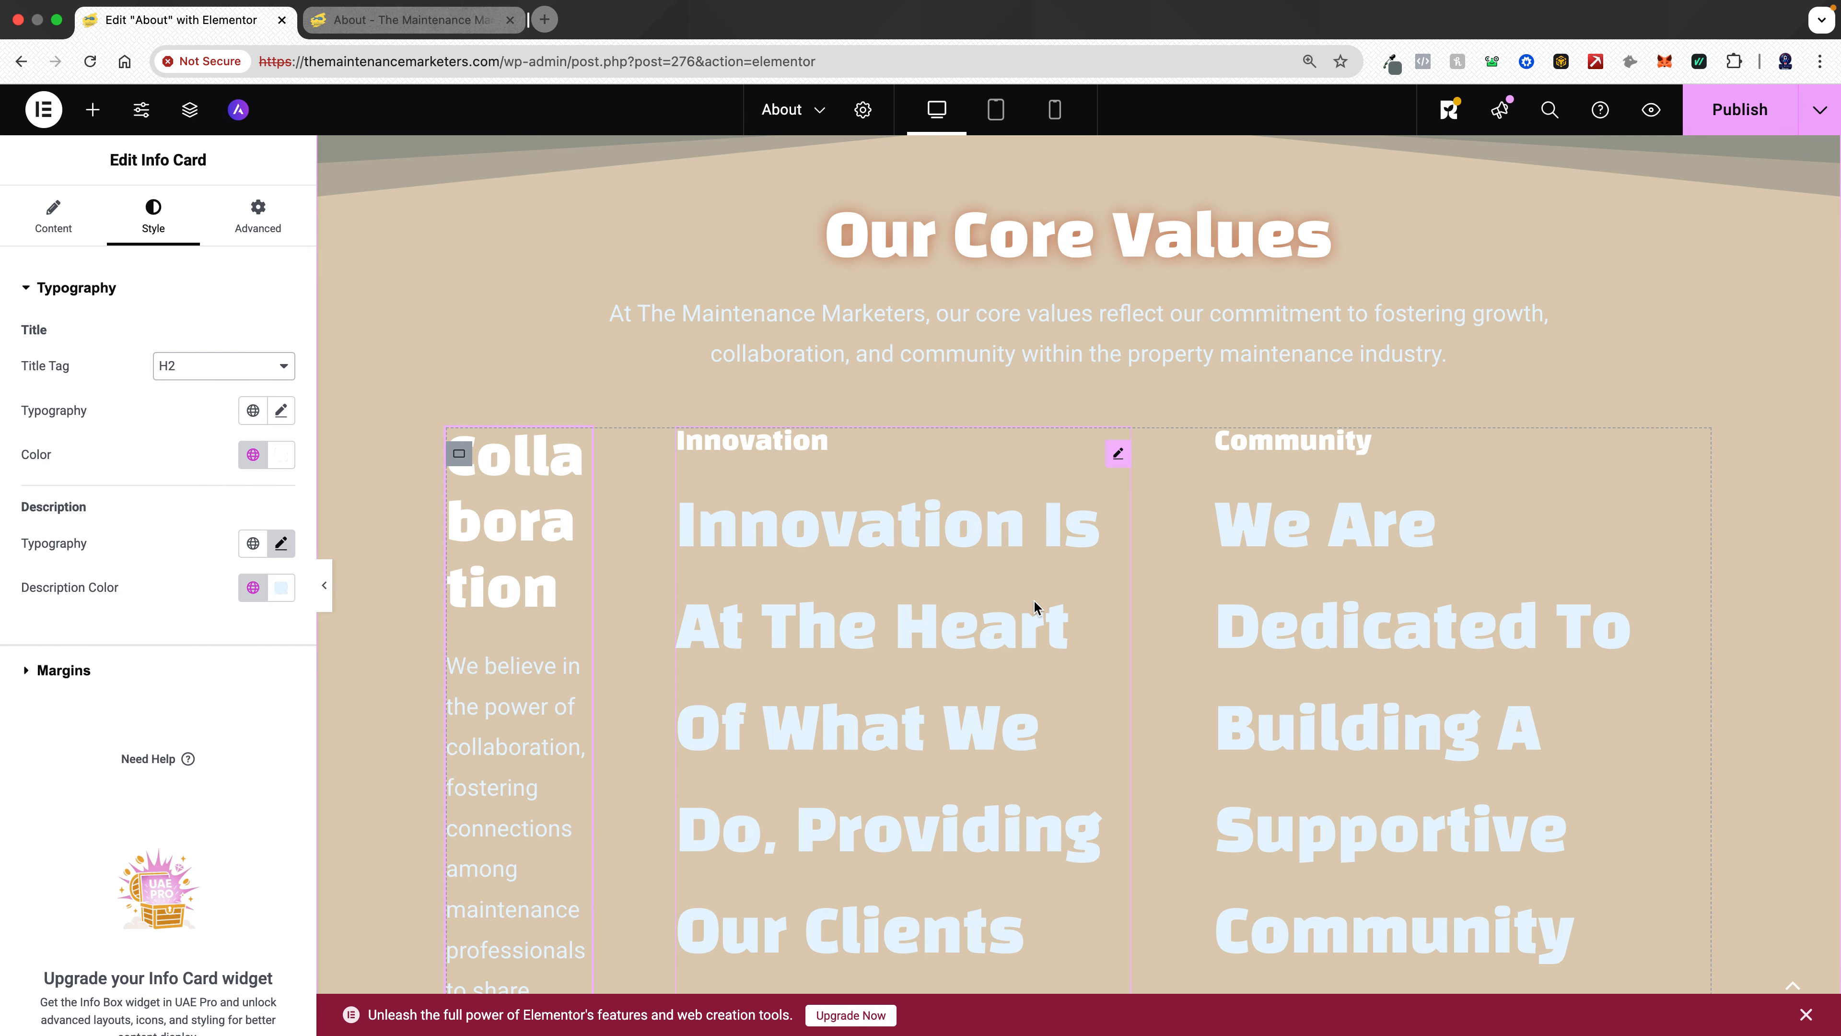
- Set the Innovation info card's title tag to H2
scroll(1034, 605, "down", 5)
scroll(1034, 601, "down", 12)
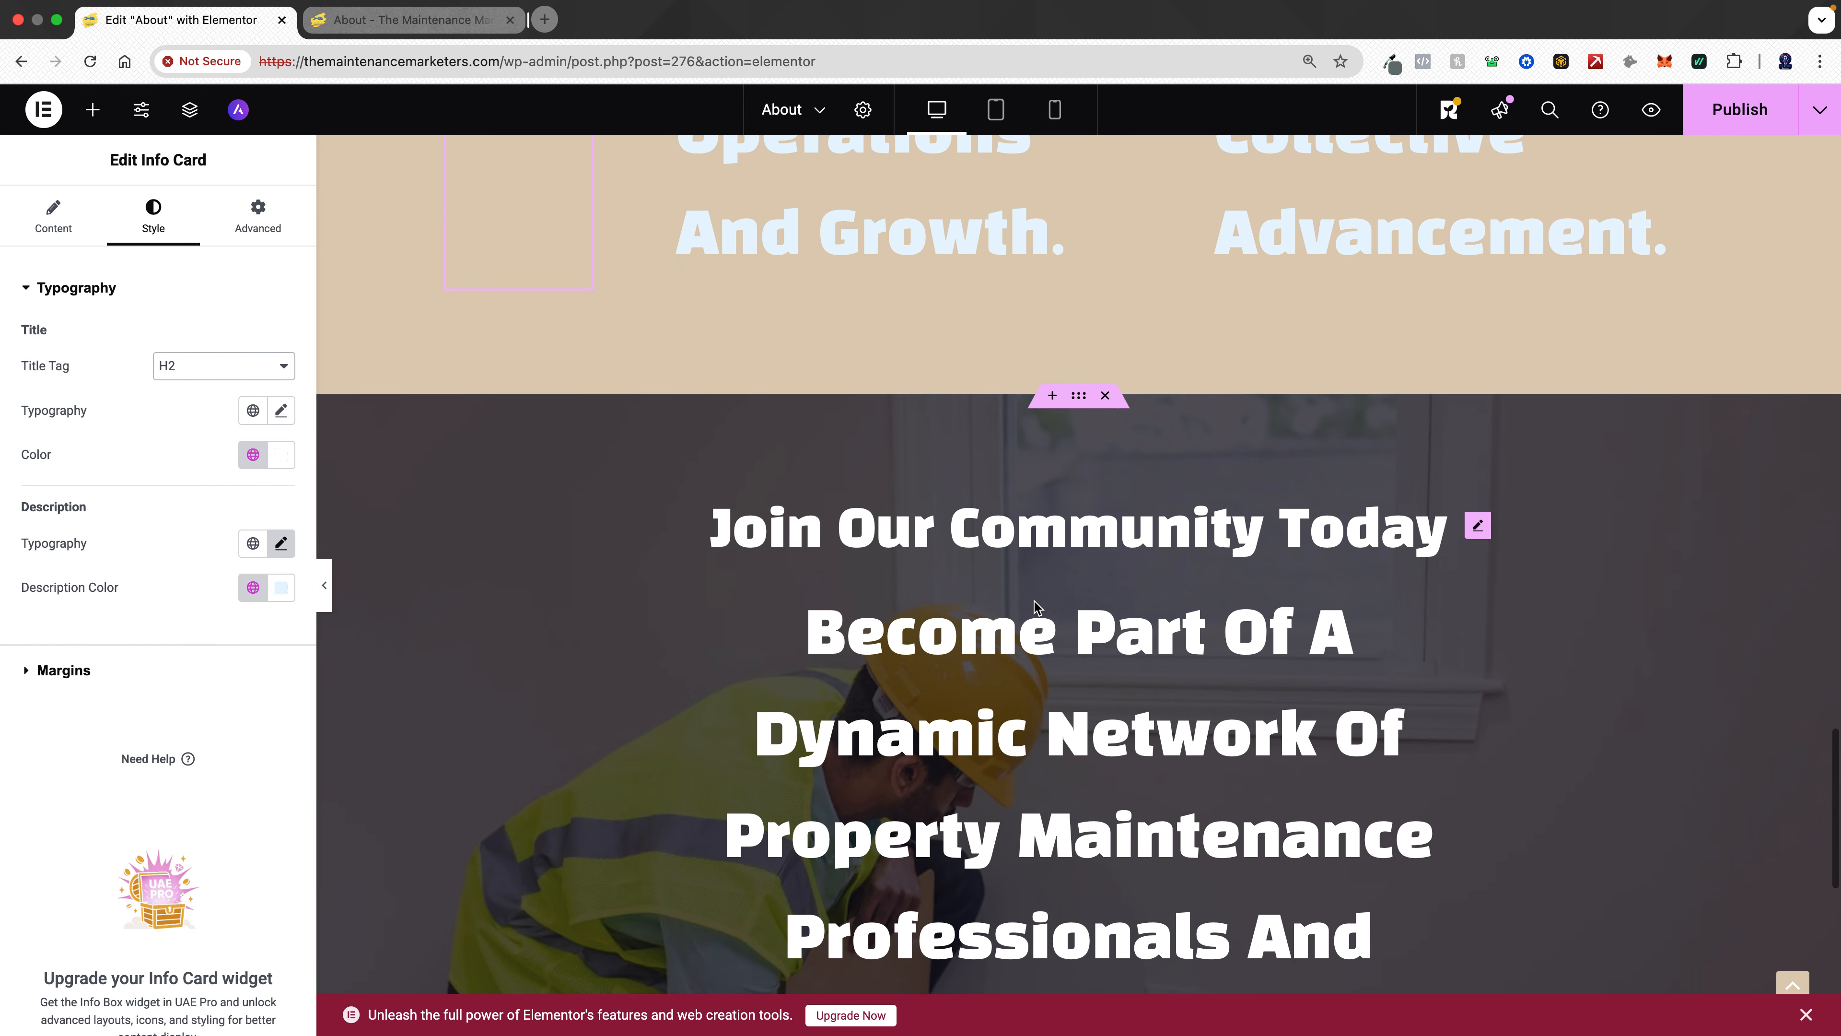
scroll(1034, 602, "up", 12)
scroll(1032, 599, "up", 4)
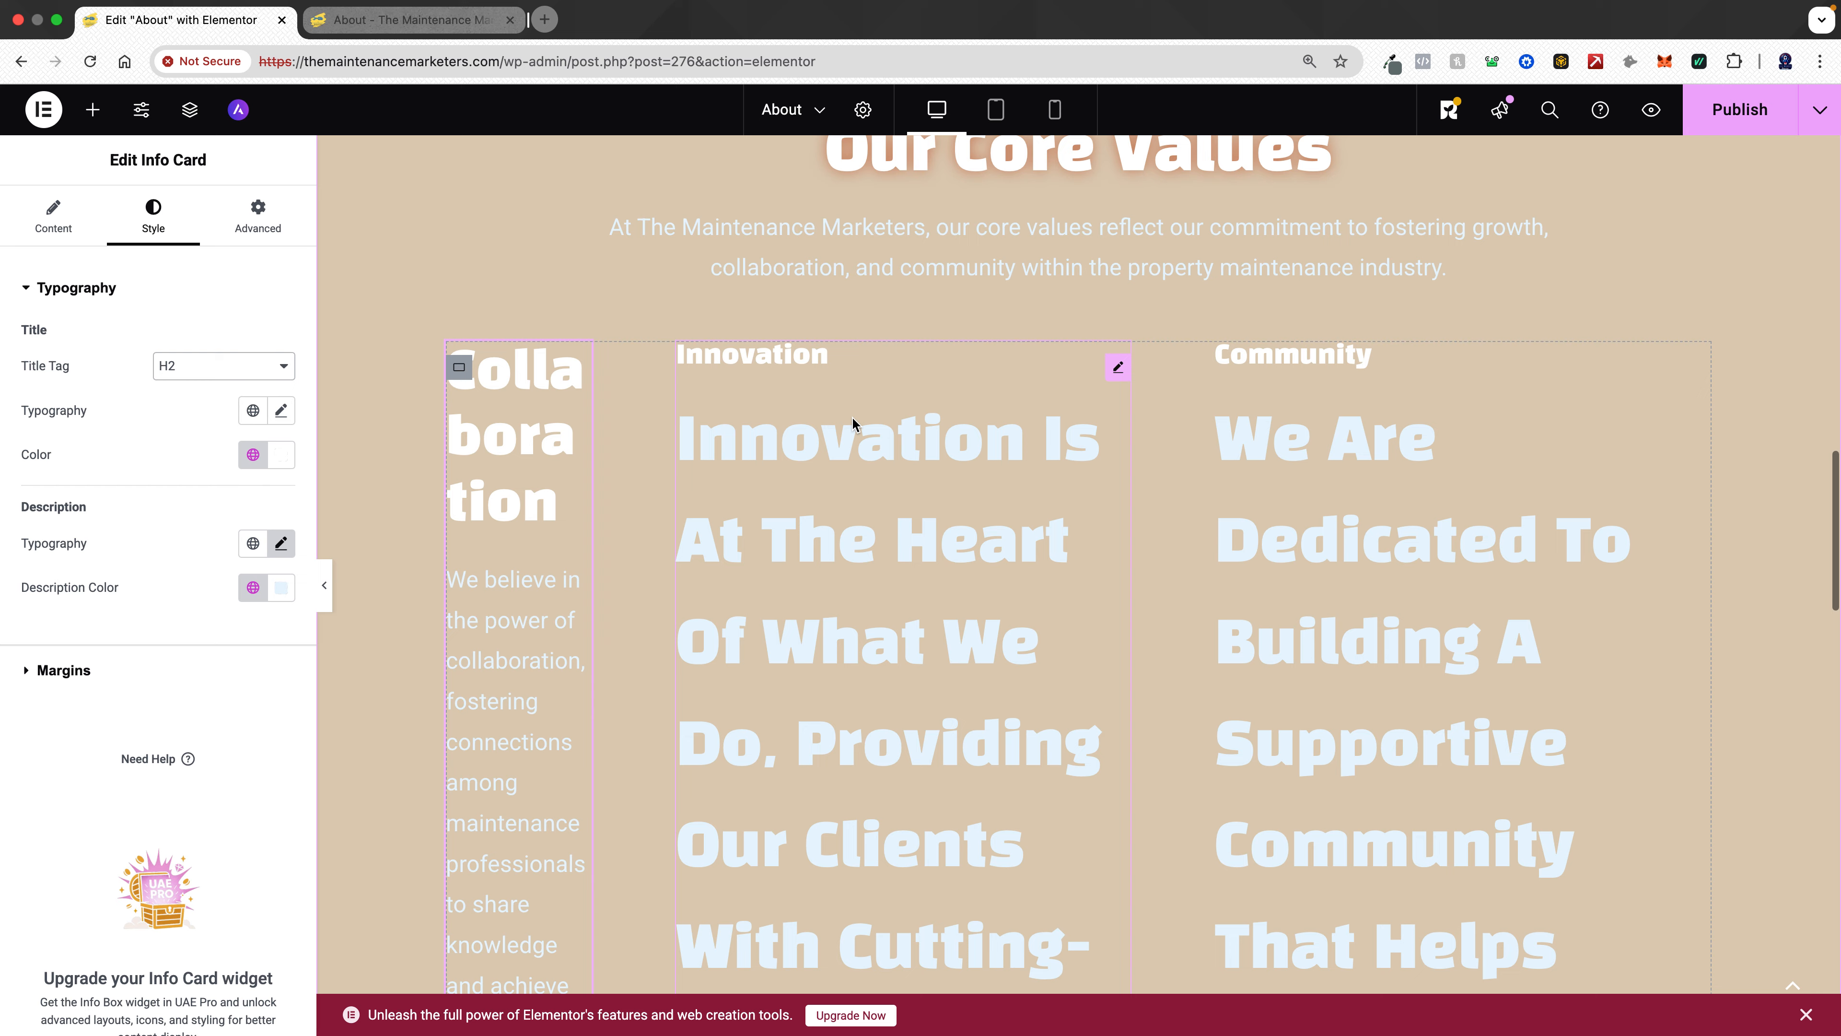
left_click(852, 417)
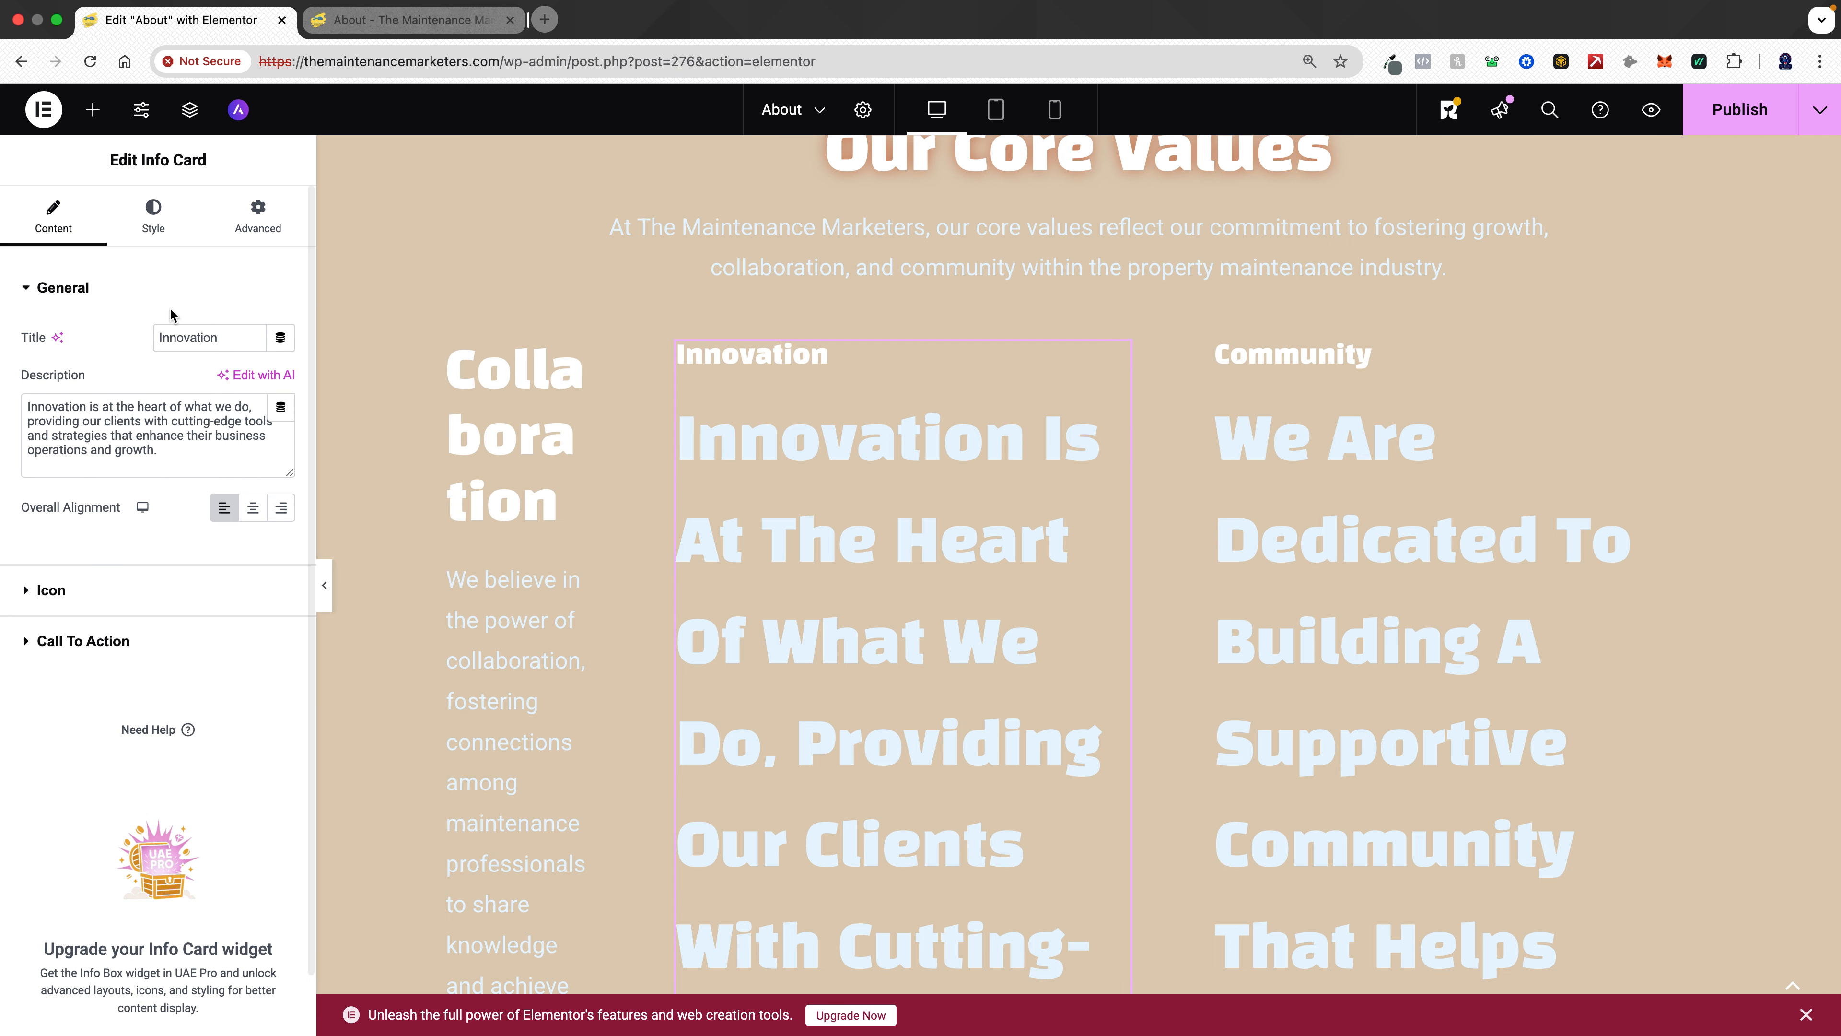
left_click(154, 221)
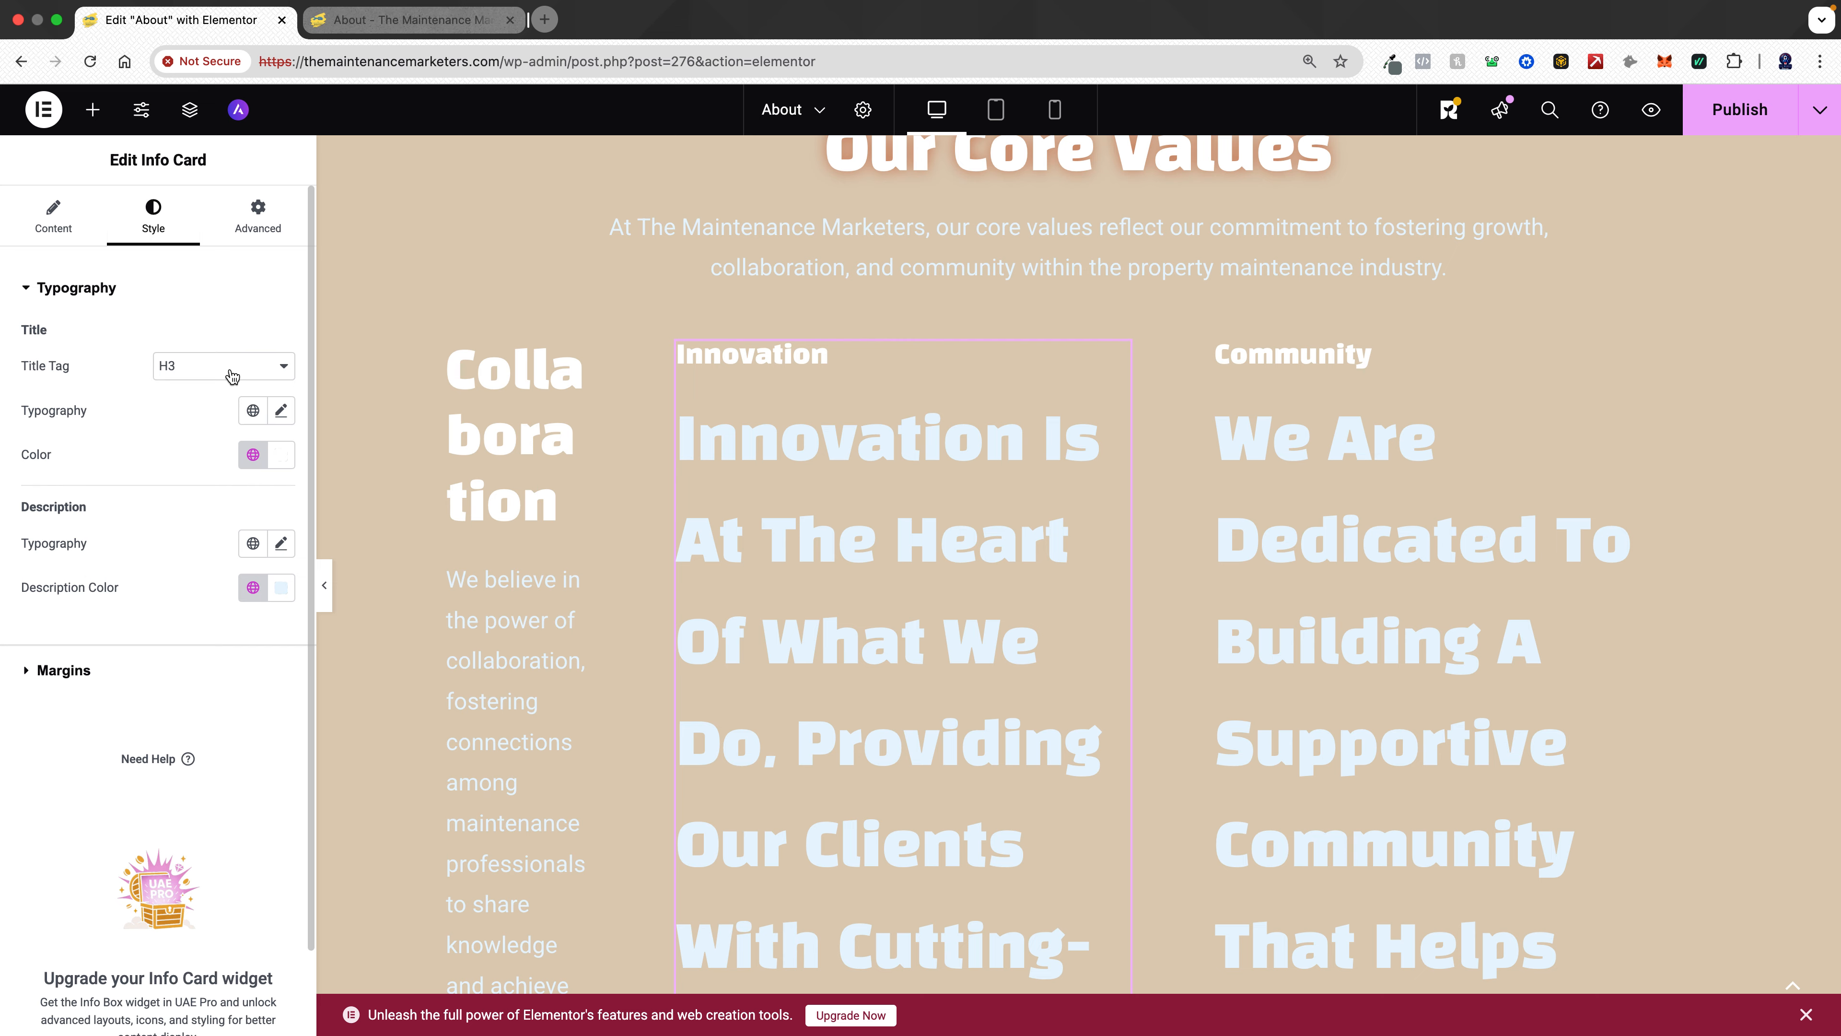
left_click(232, 375)
left_click(207, 346)
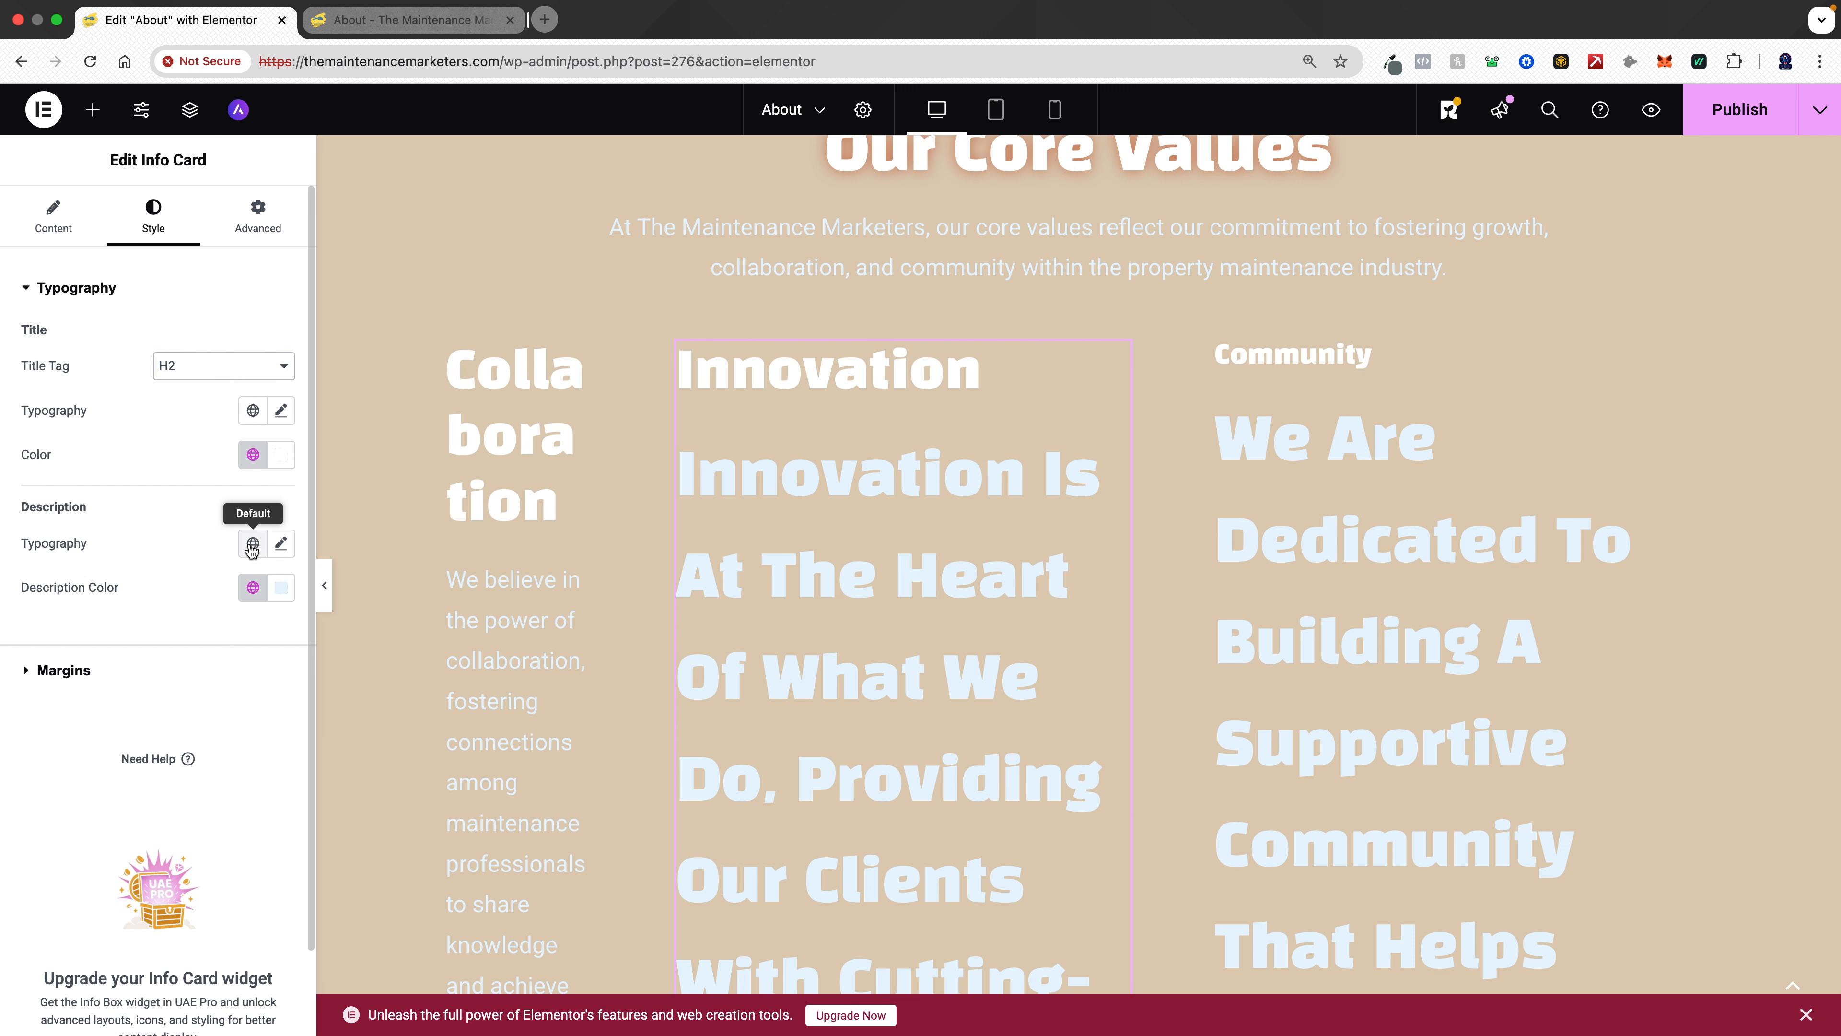
- Set the Innovation card's description typography to the global Text font at 22 px
left_click(252, 545)
left_click(117, 751)
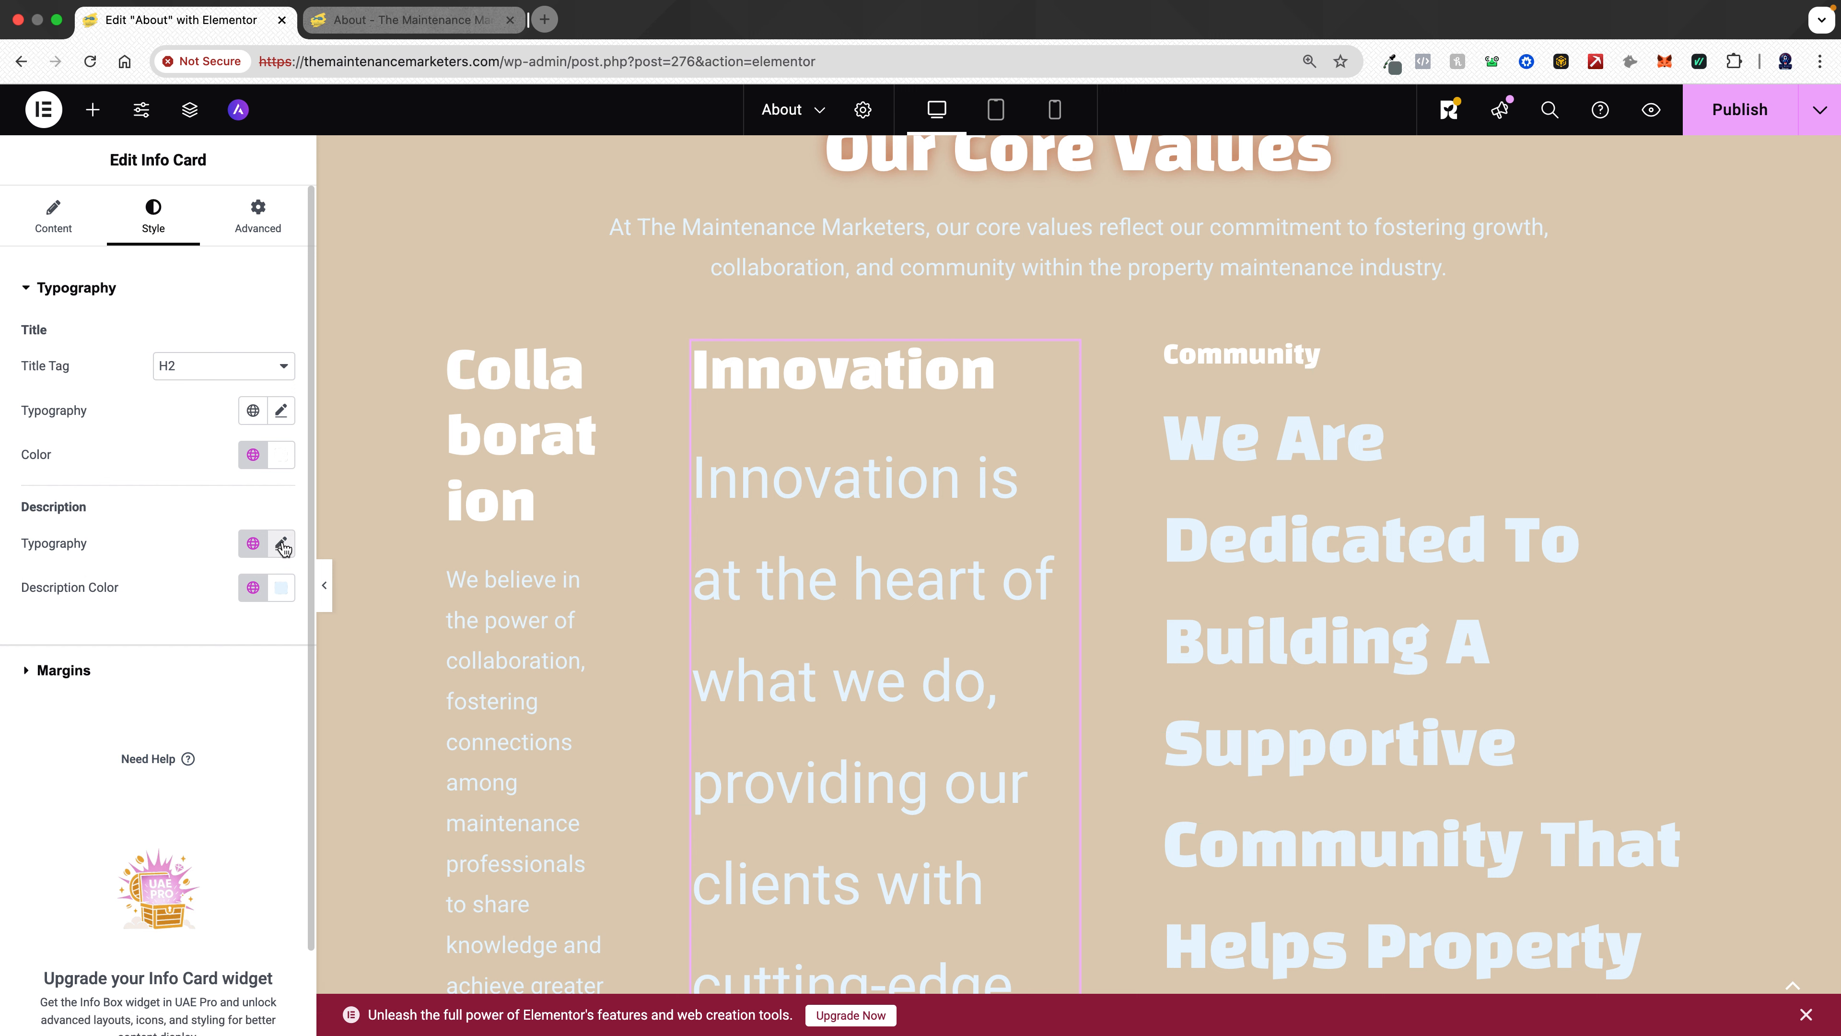
left_click(280, 545)
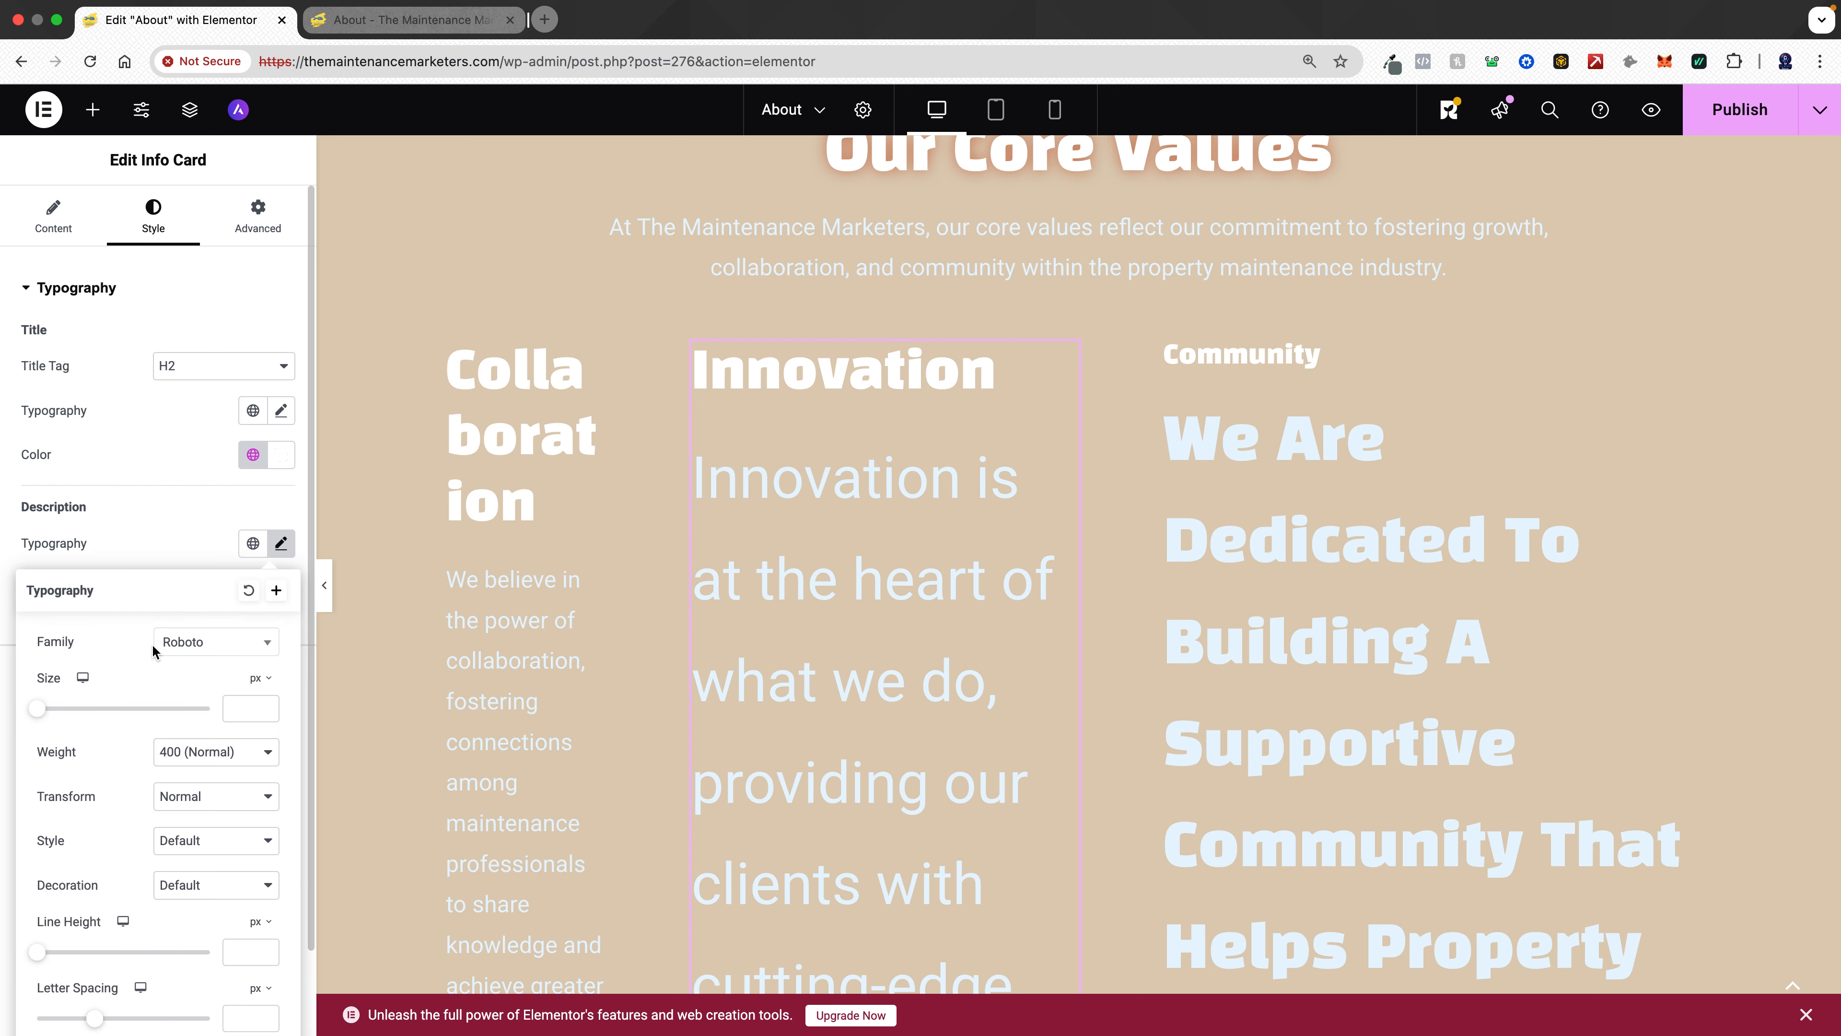
left_click(248, 707)
type("22")
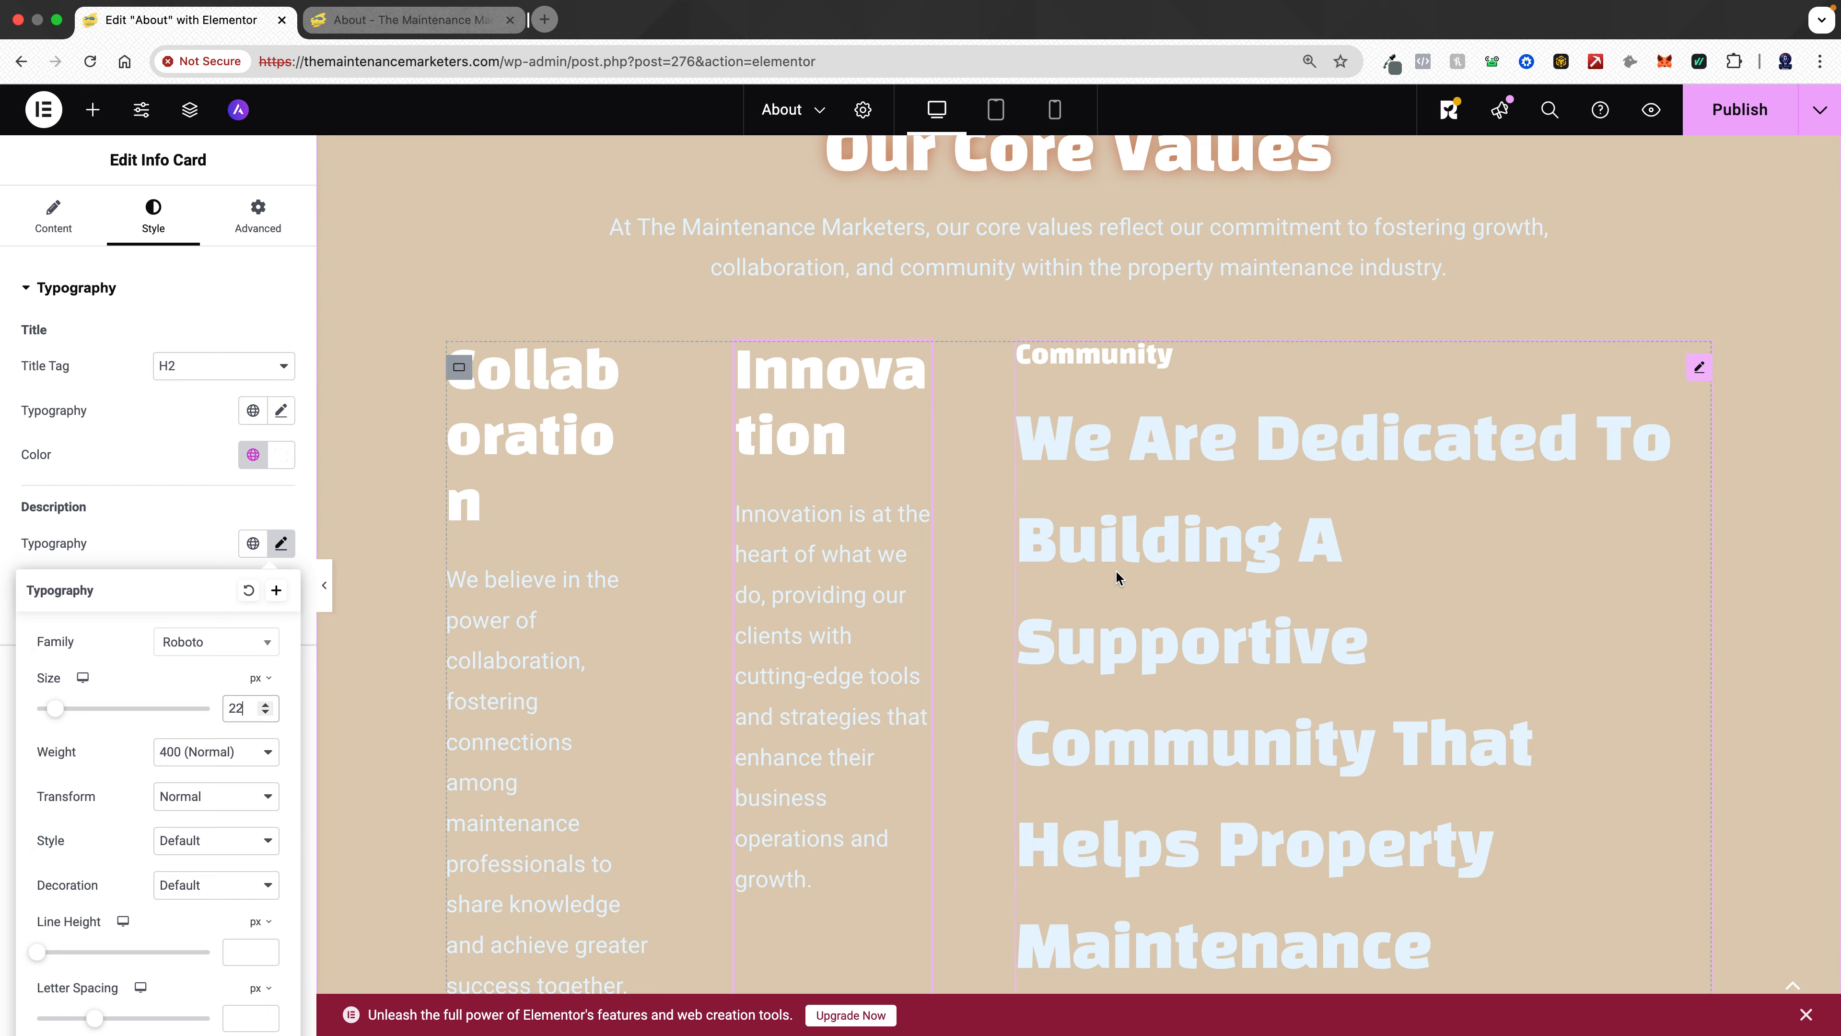
- Switch the info cards' parent container layout from Flexbox to Grid
left_click(464, 368)
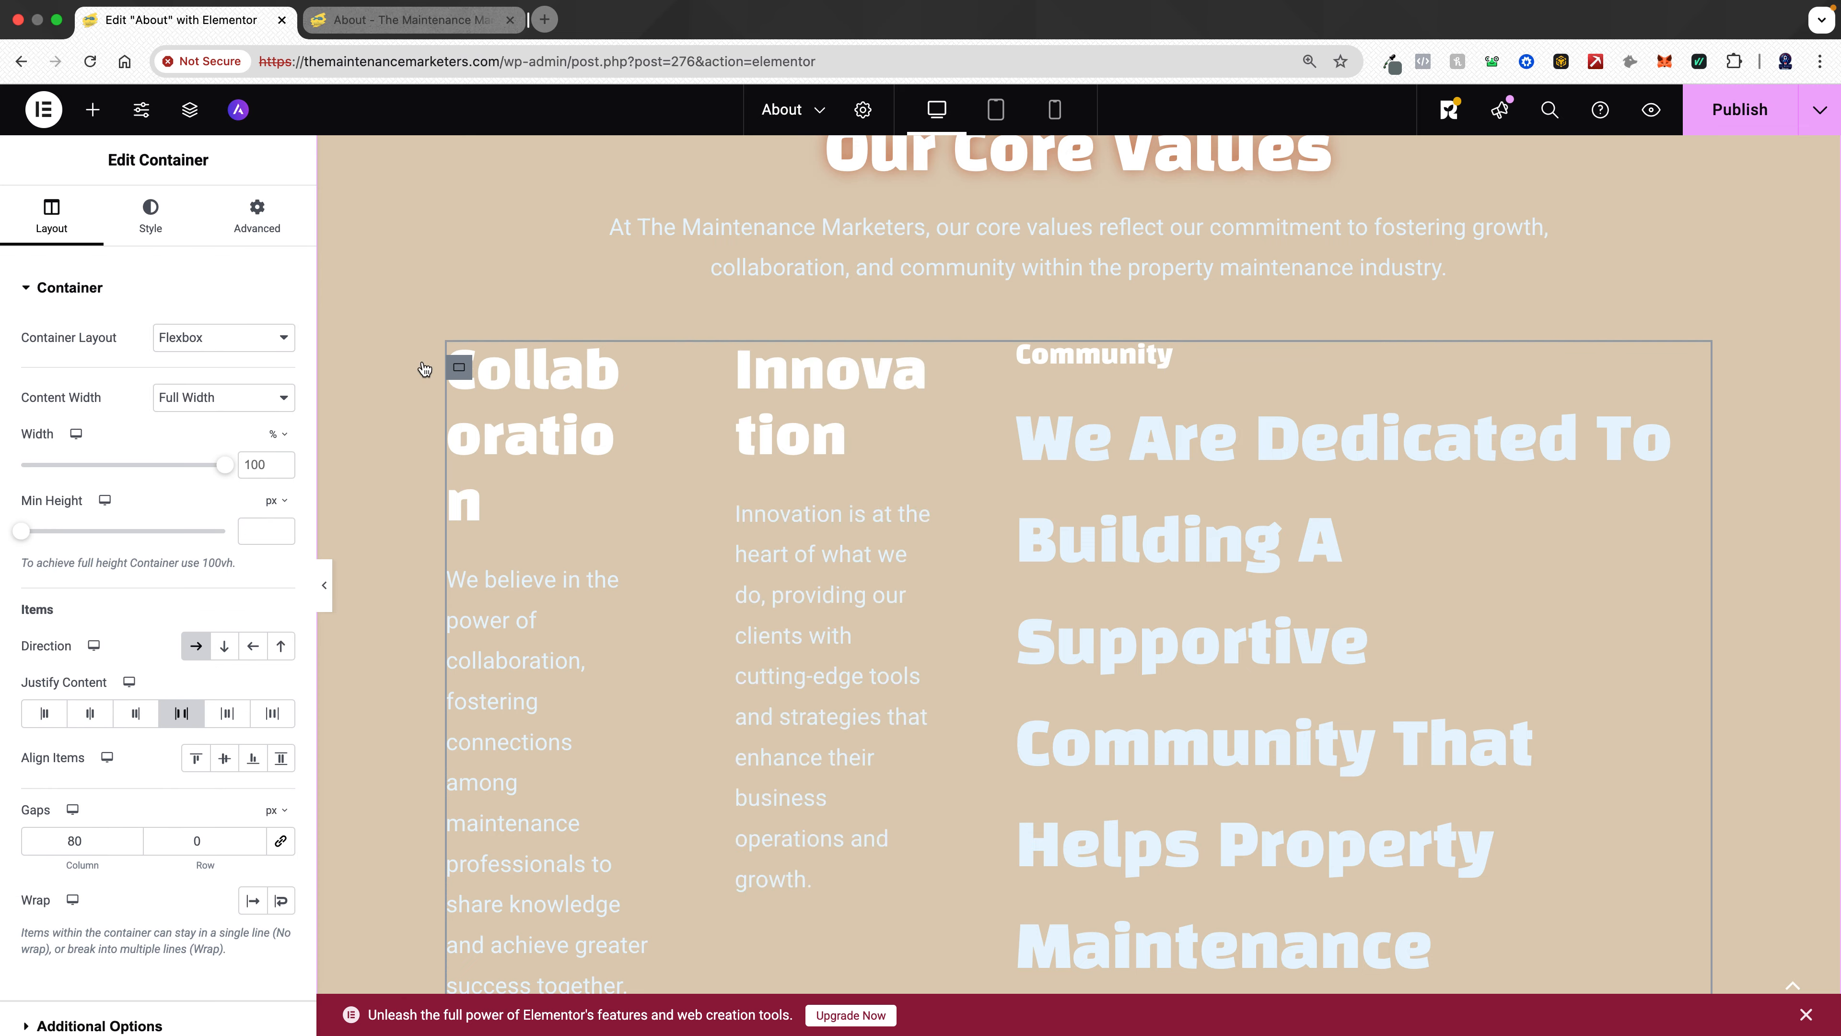
left_click(279, 338)
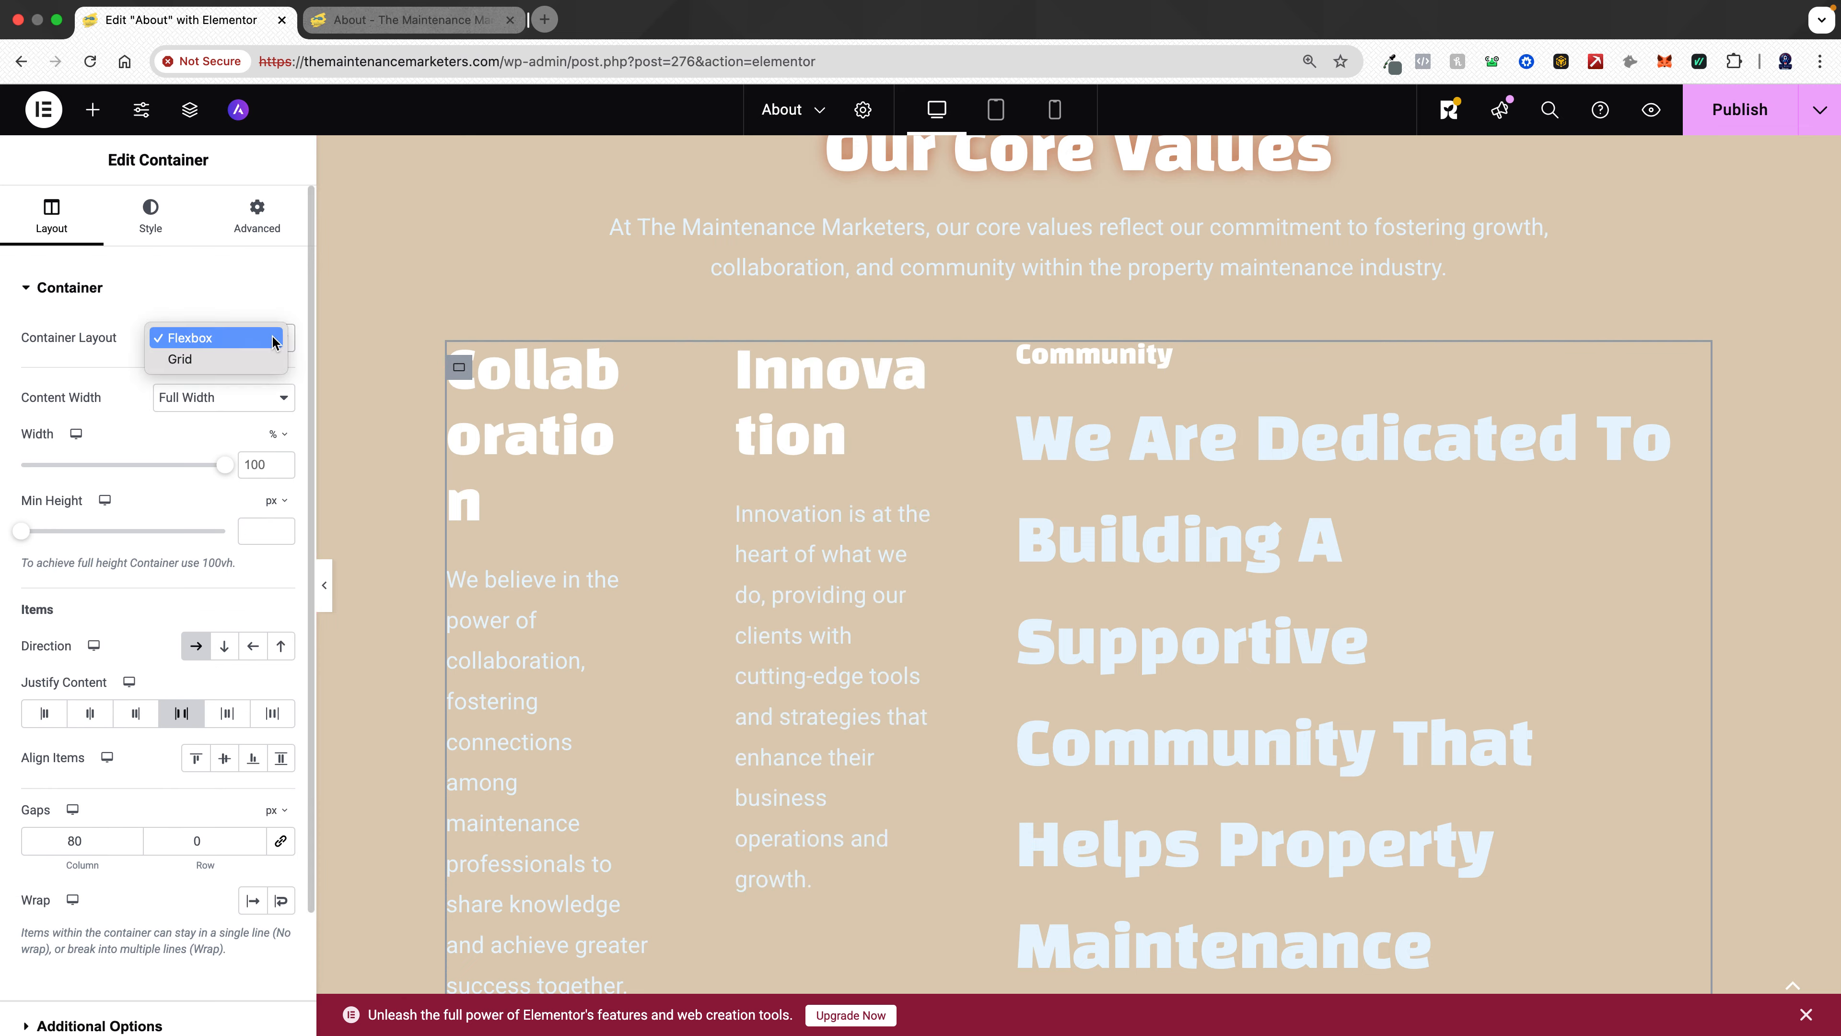
left_click(225, 359)
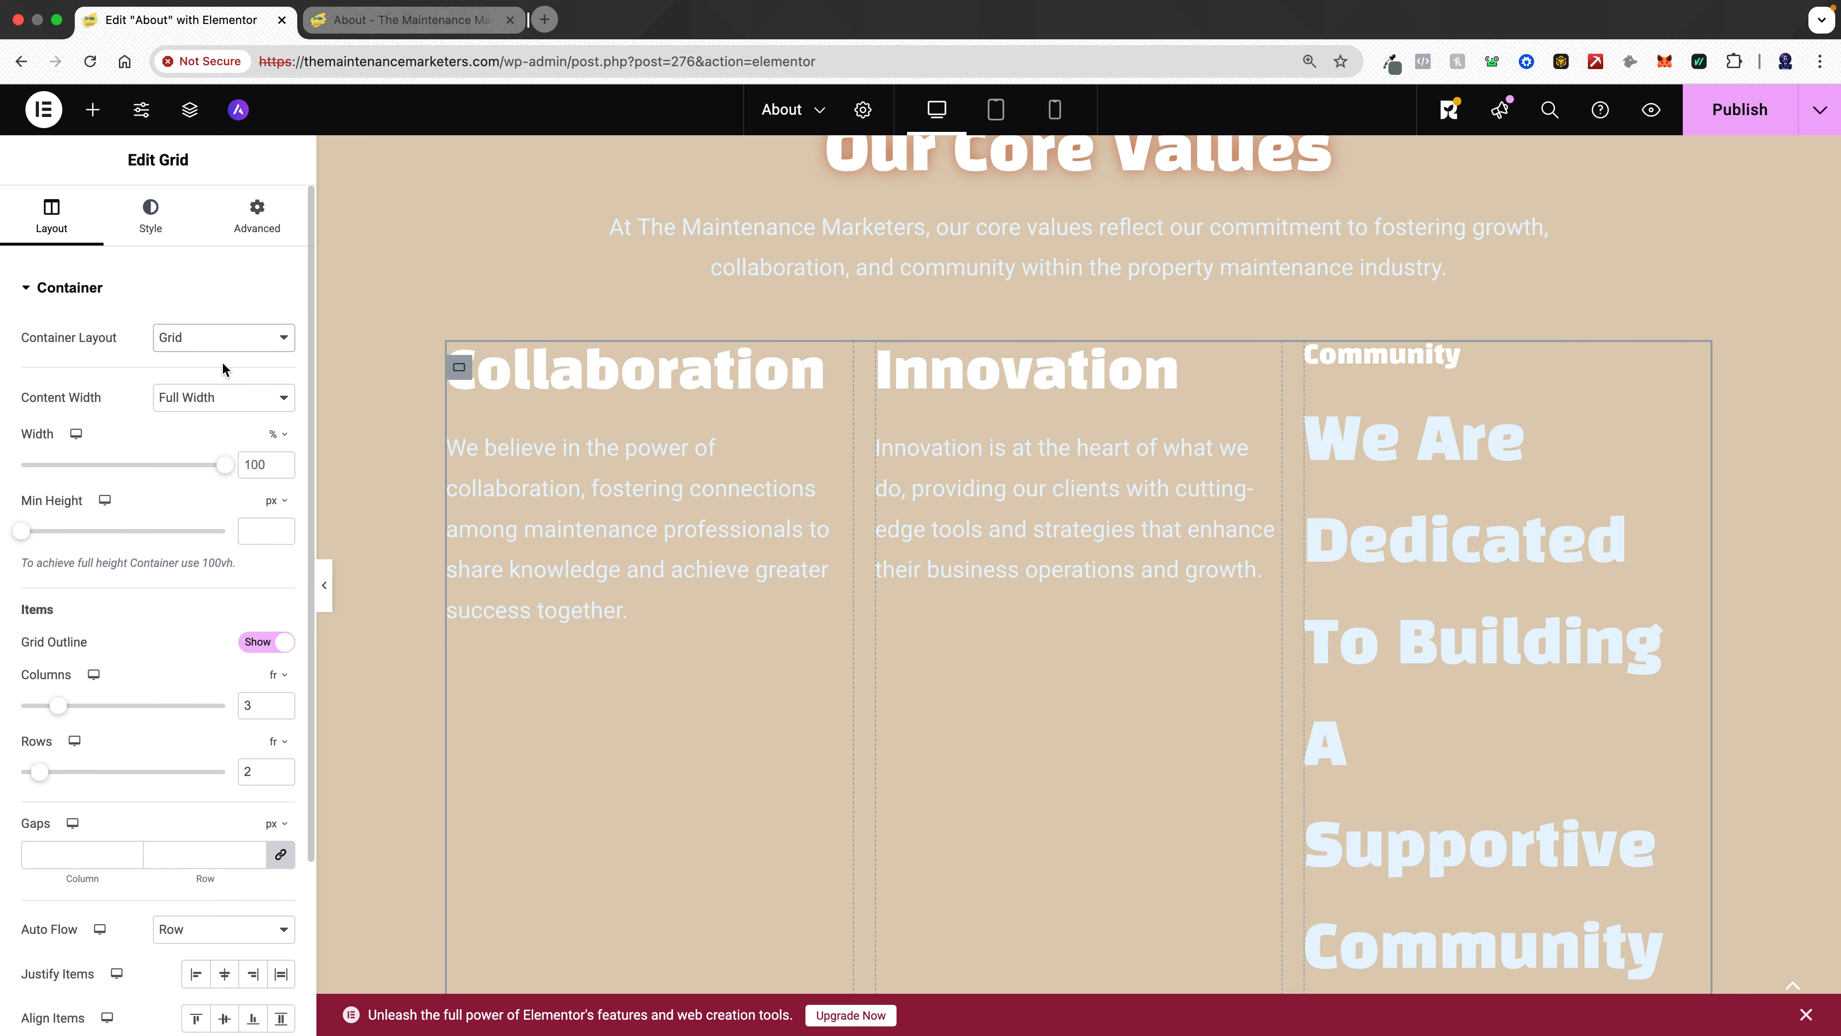
- Reduce the info cards grid container to 1 row
scroll(1101, 540, "down", 20)
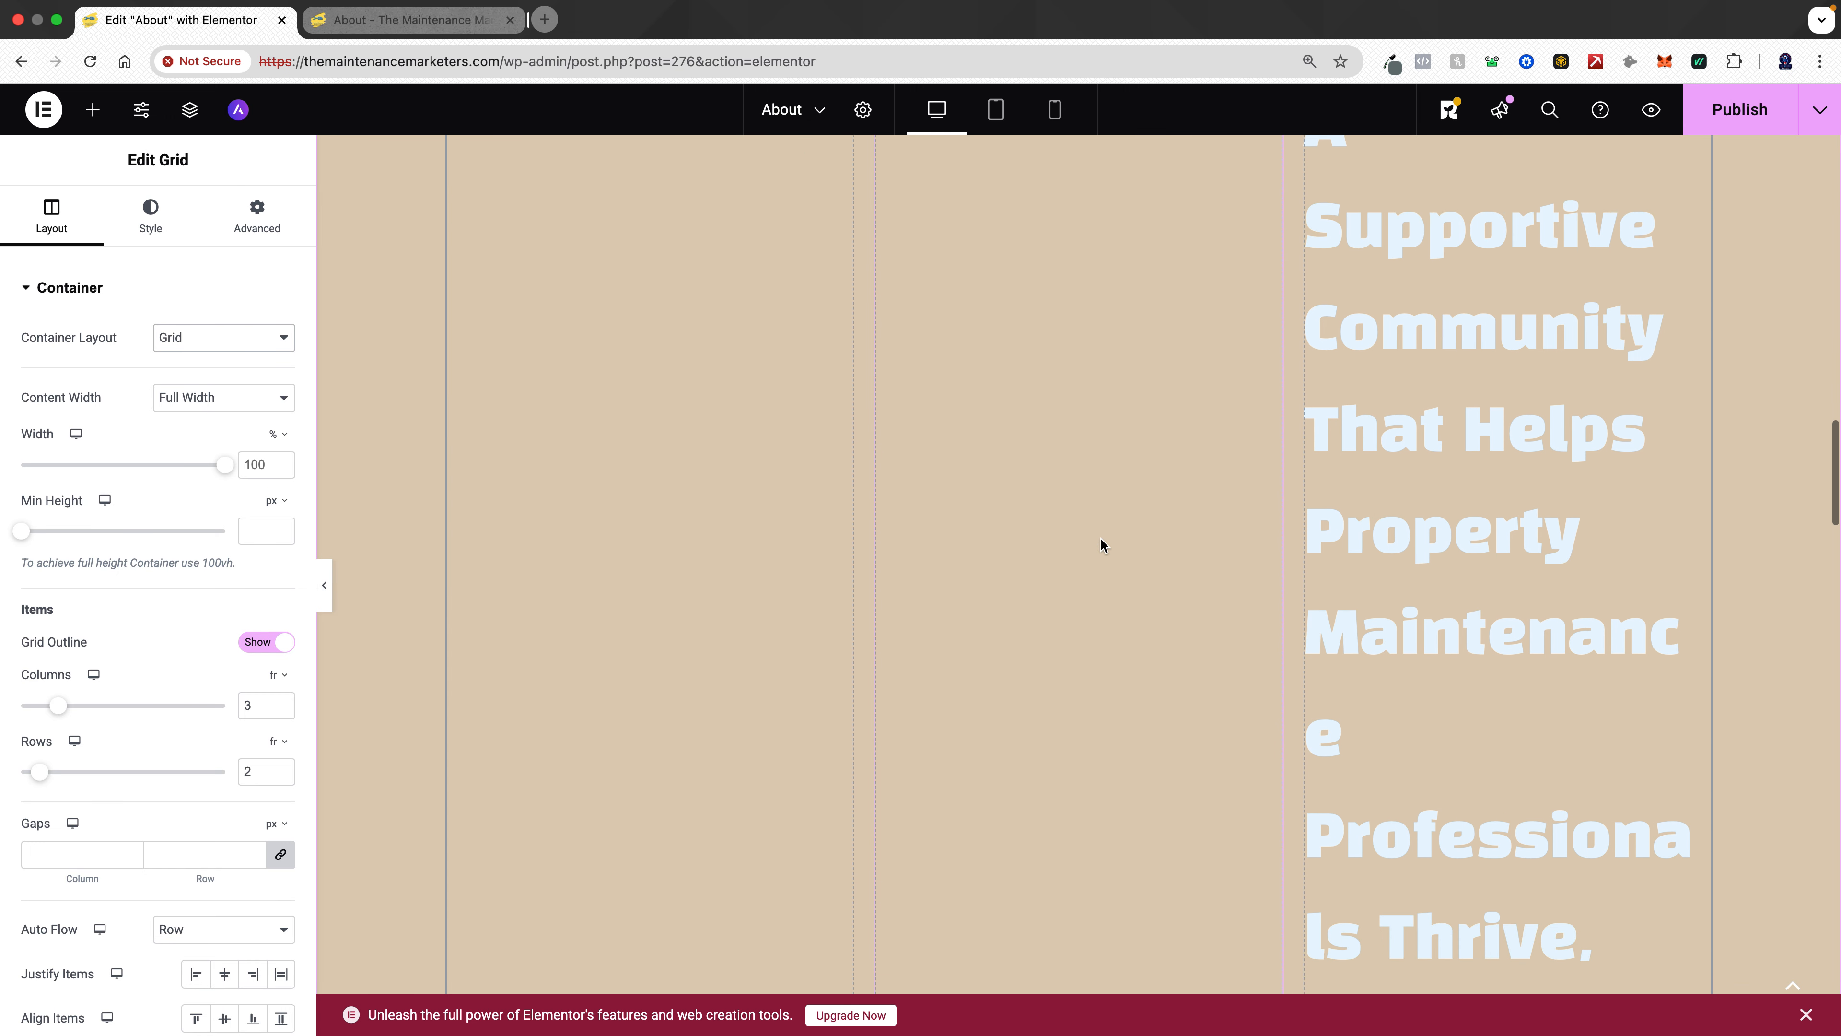
scroll(1101, 542, "down", 10)
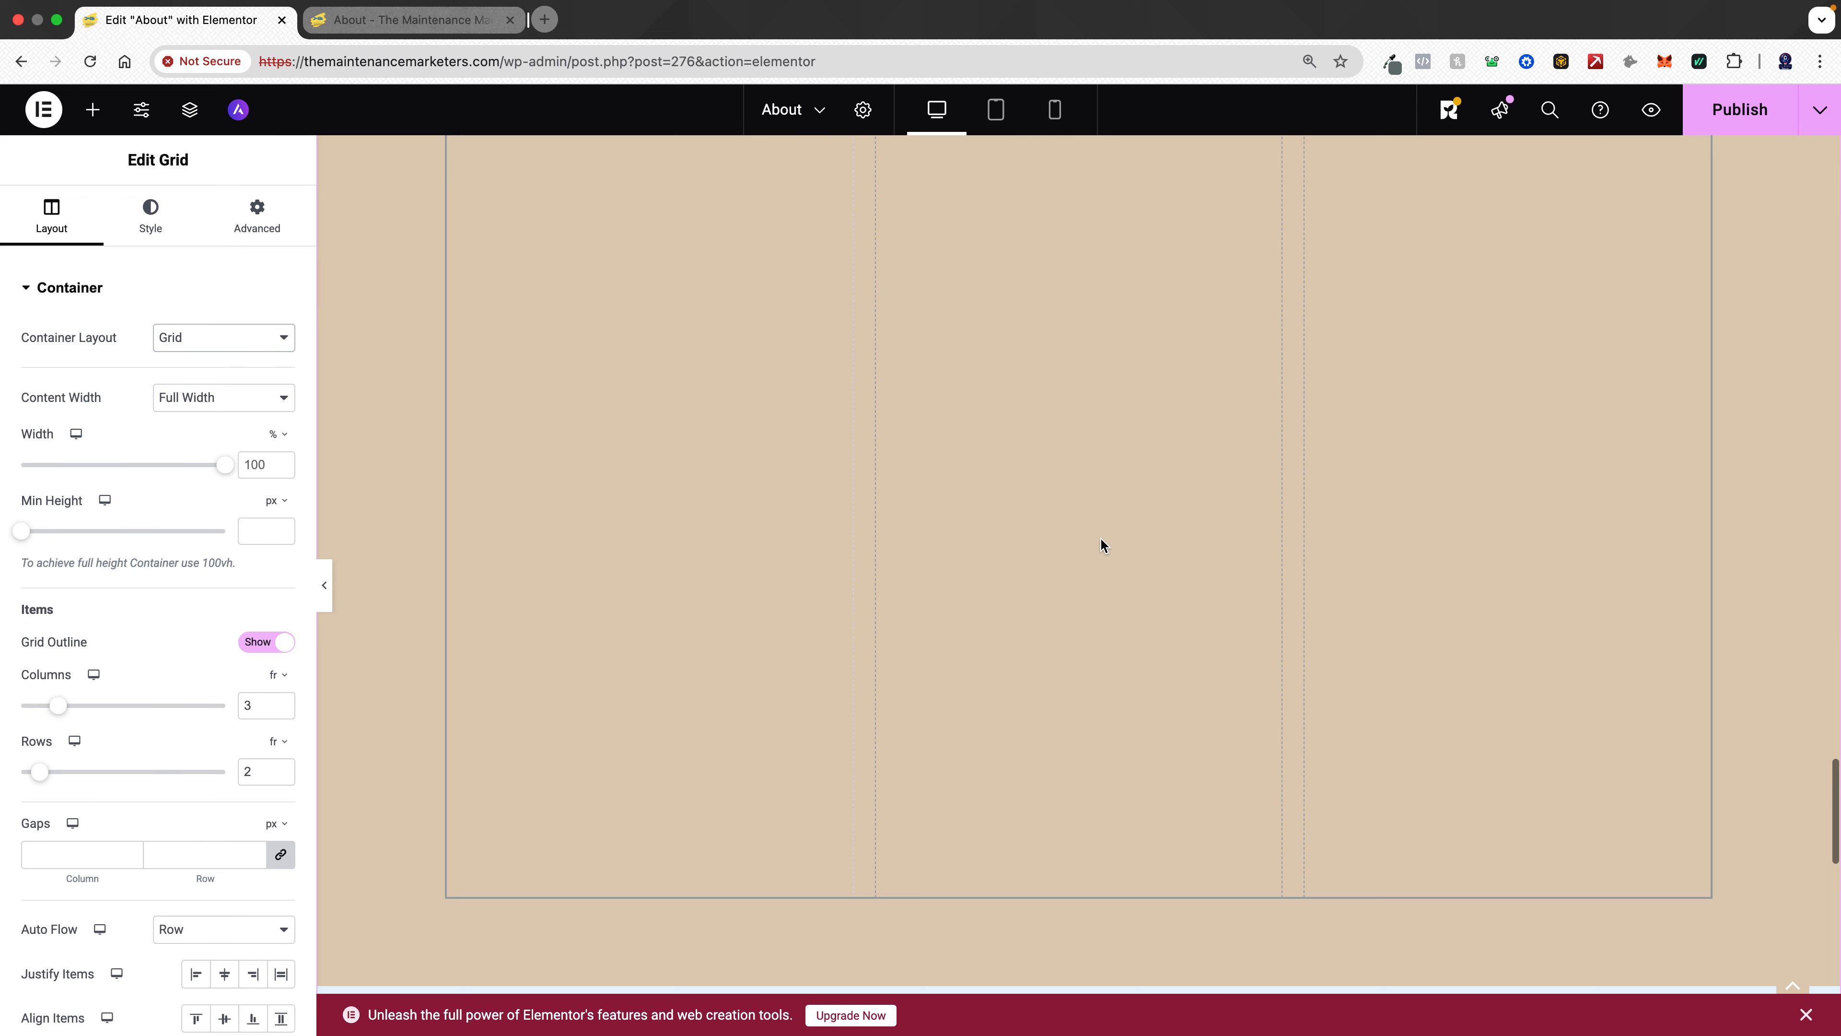
scroll(1100, 542, "up", 12)
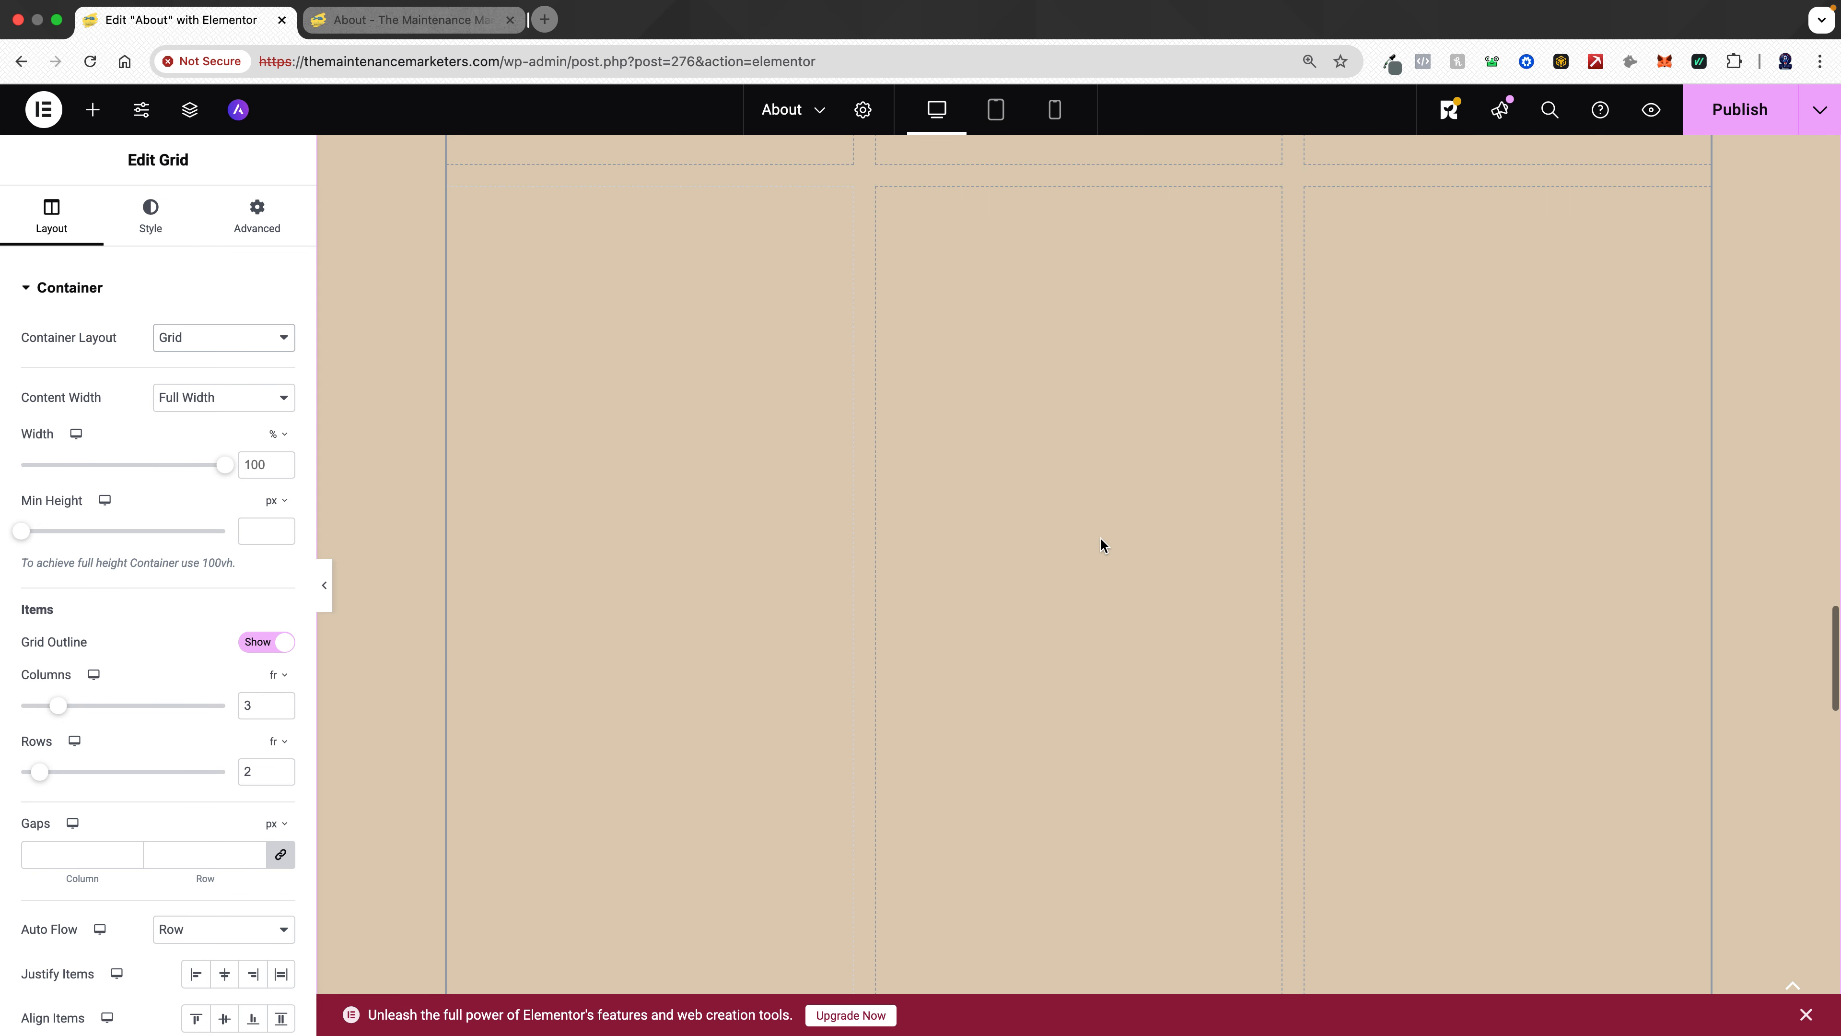
scroll(1101, 539, "up", 5)
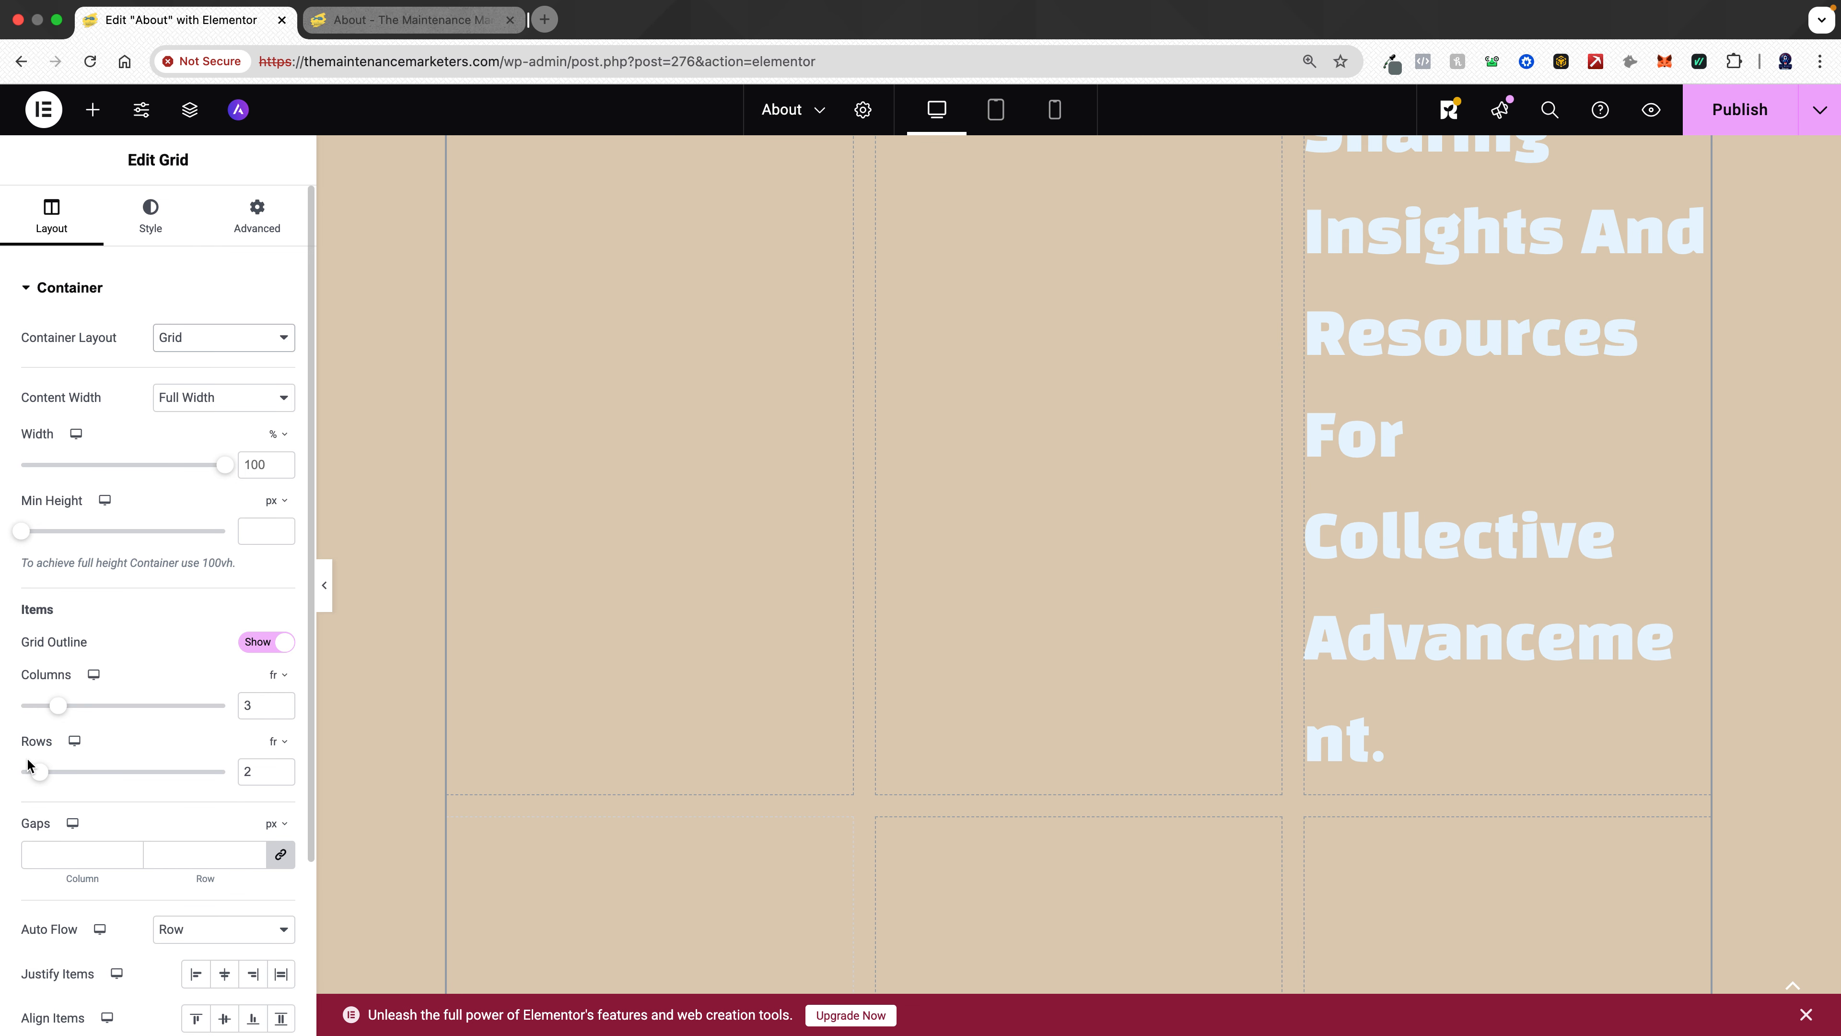
left_click_drag(39, 771, 2, 780)
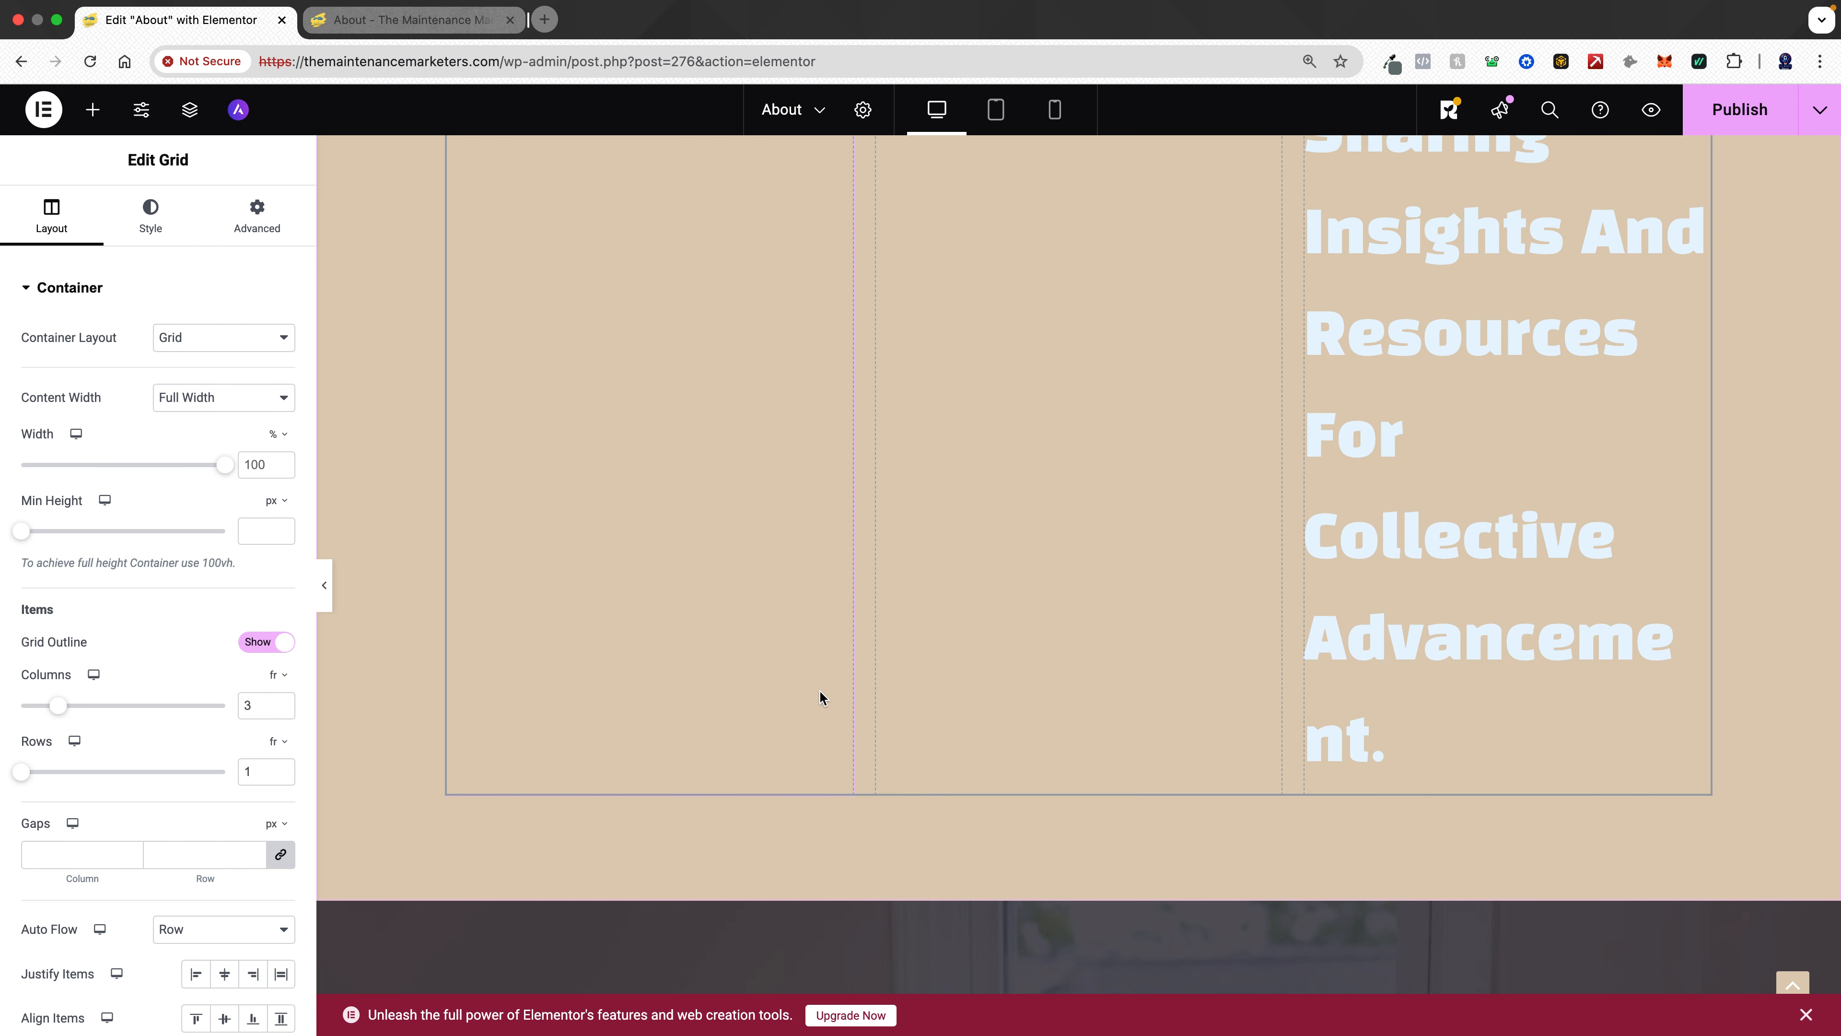
- Set the Community info card's title tag to H2
scroll(818, 698, "up", 15)
scroll(819, 689, "up", 10)
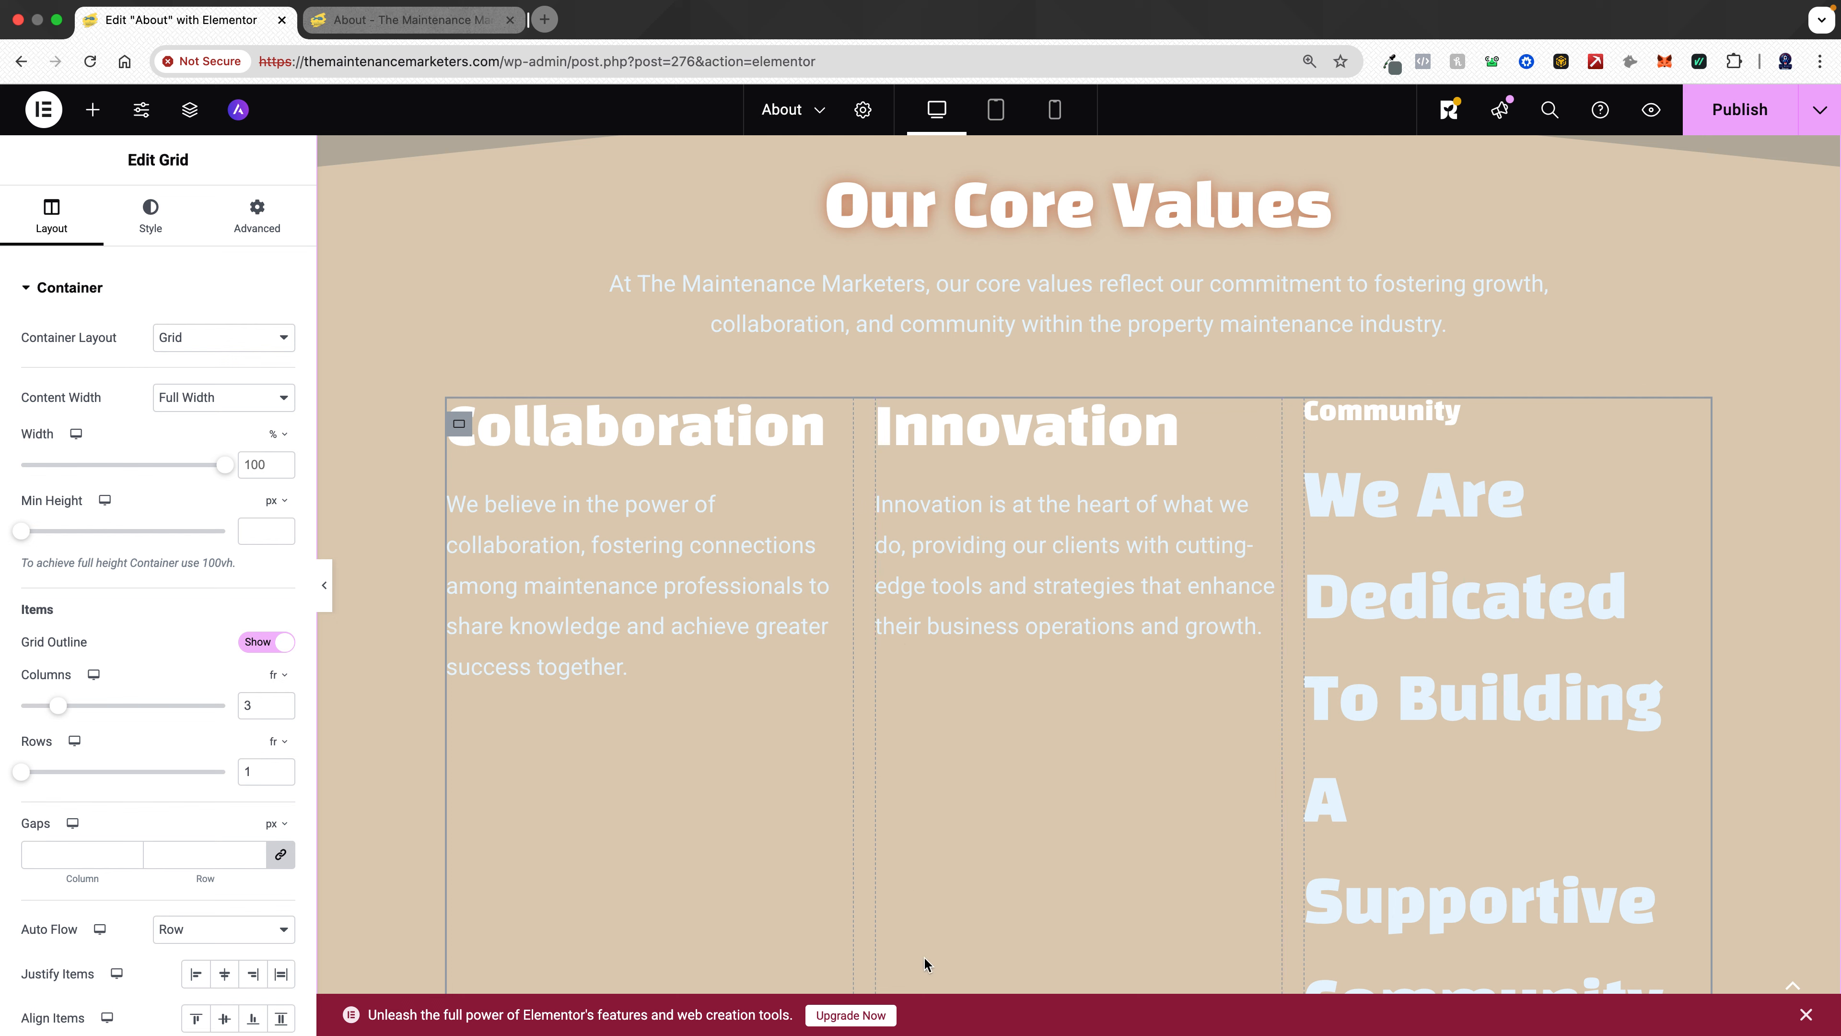
left_click(1416, 571)
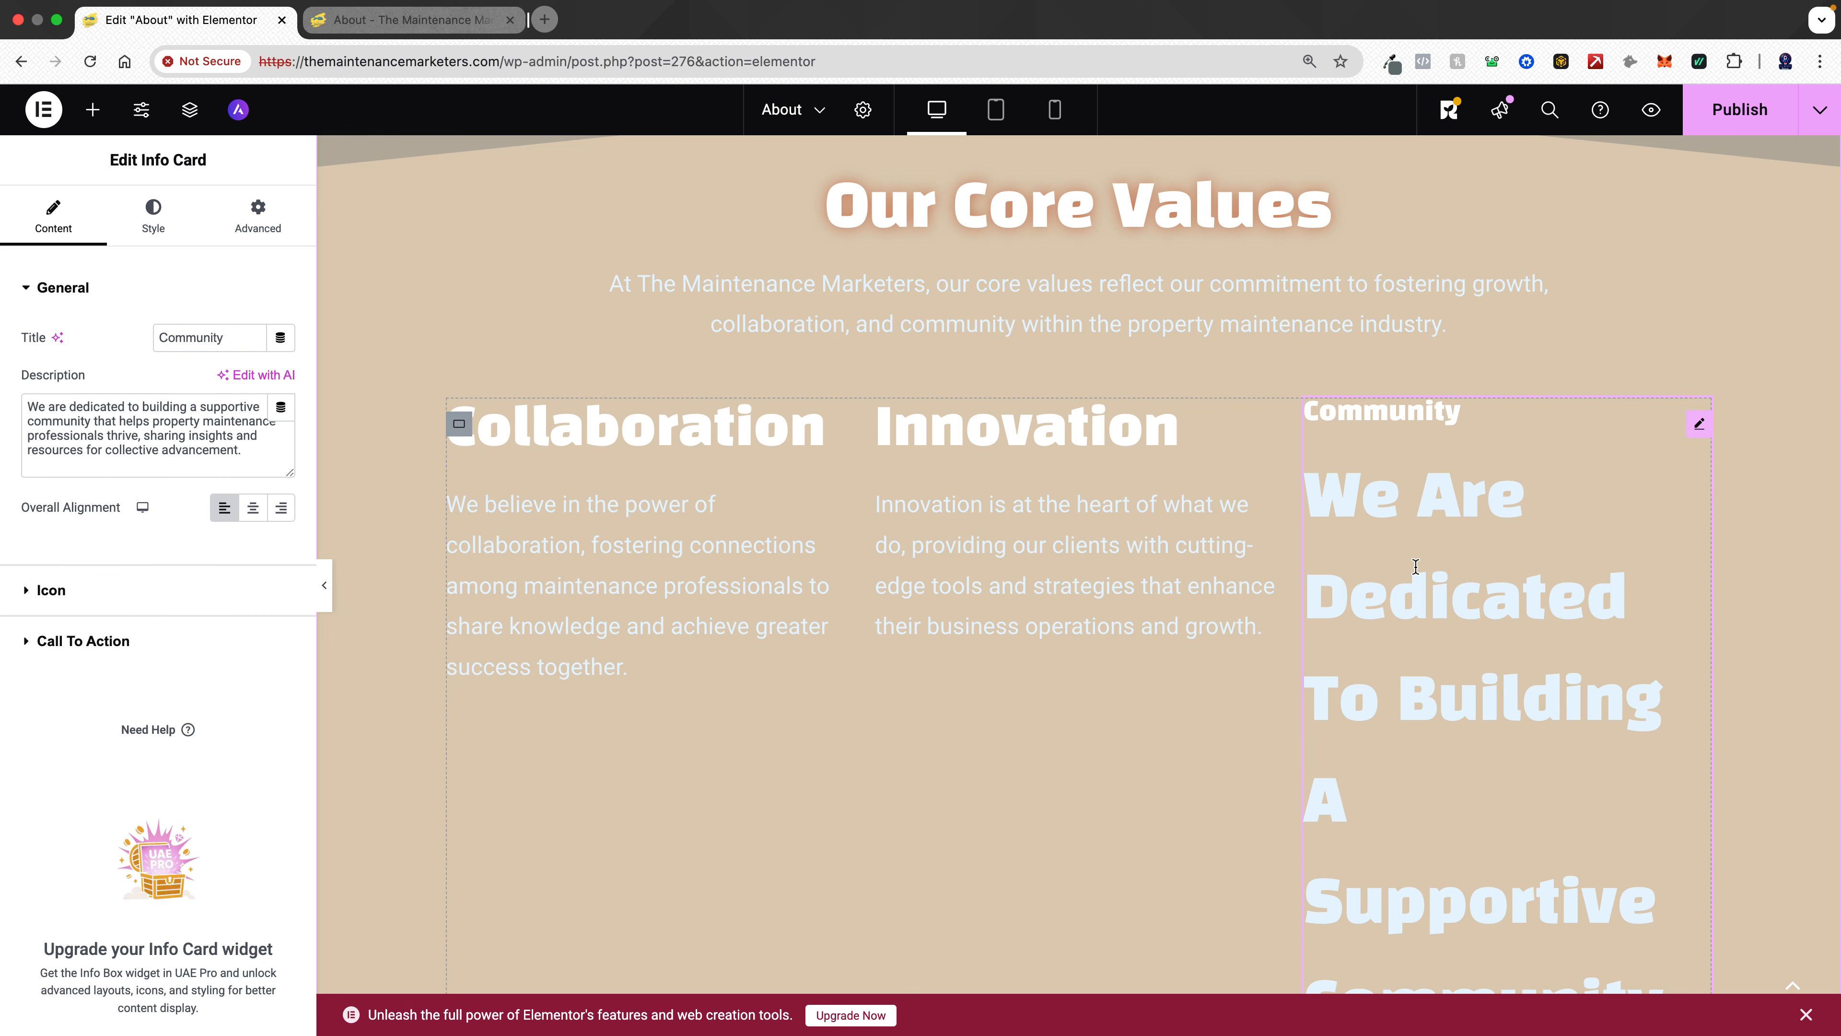
left_click(156, 223)
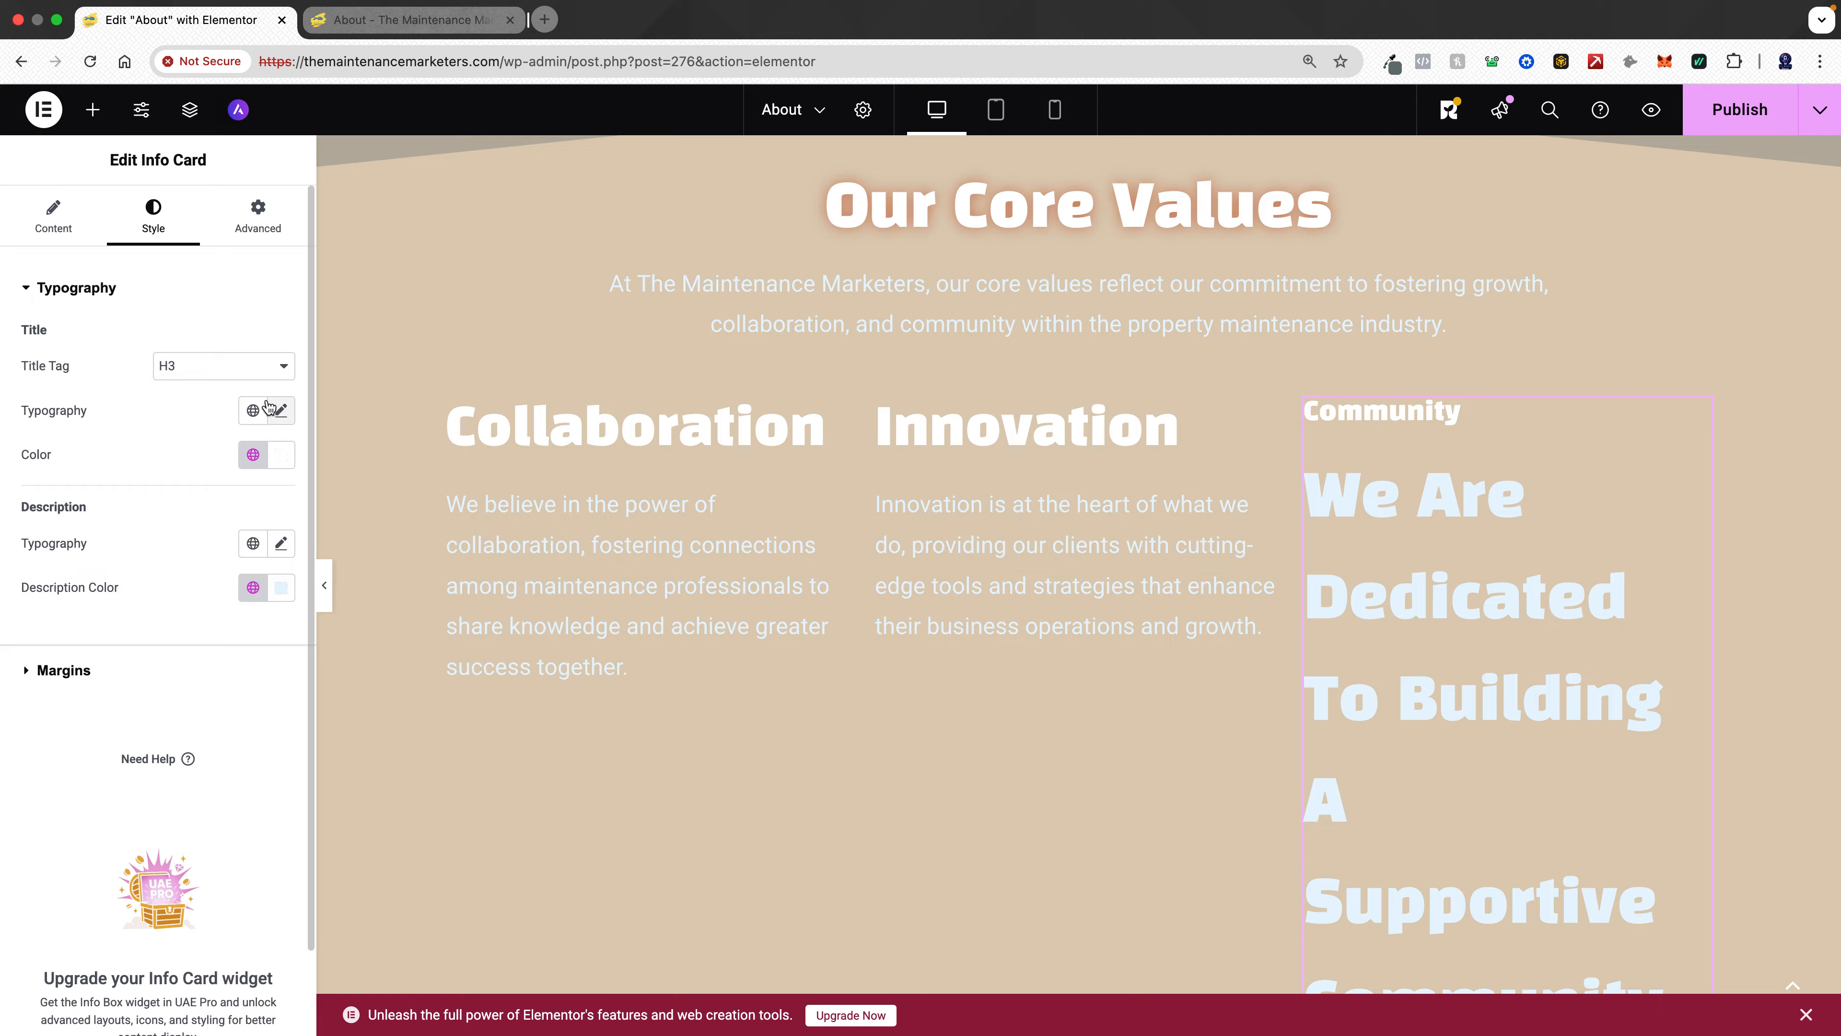
left_click(249, 367)
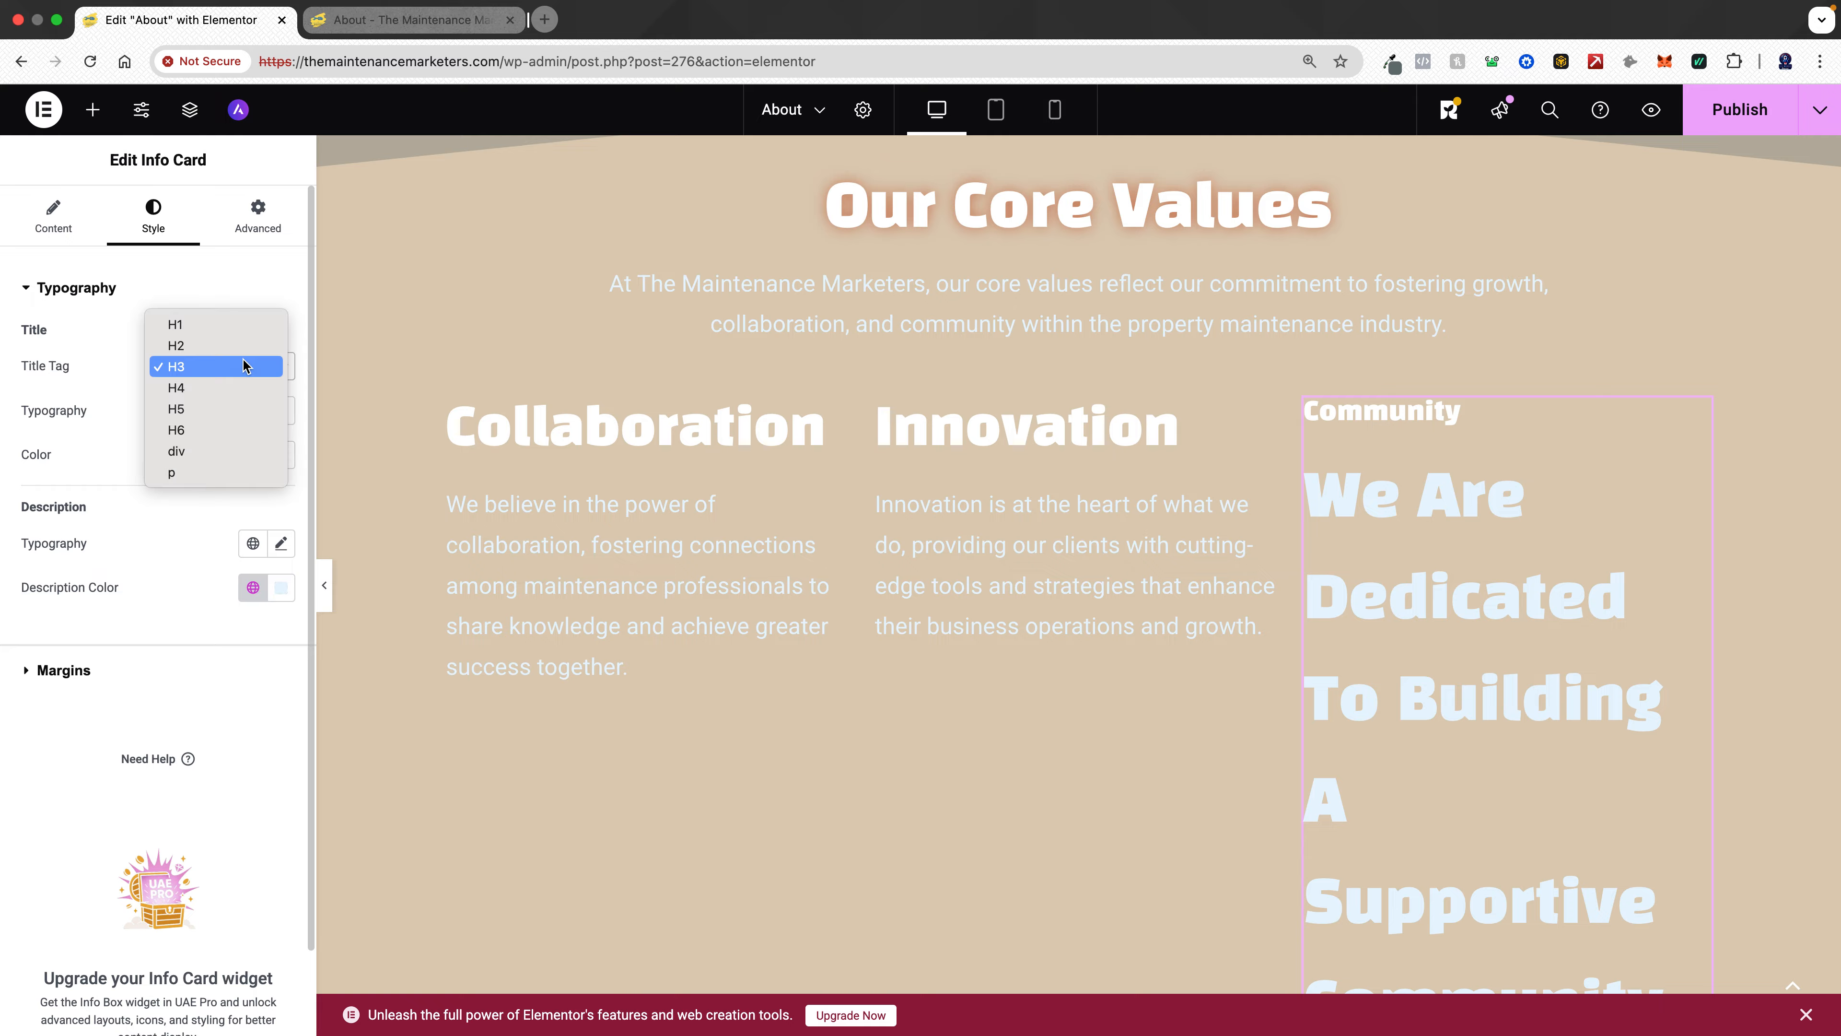
left_click(206, 344)
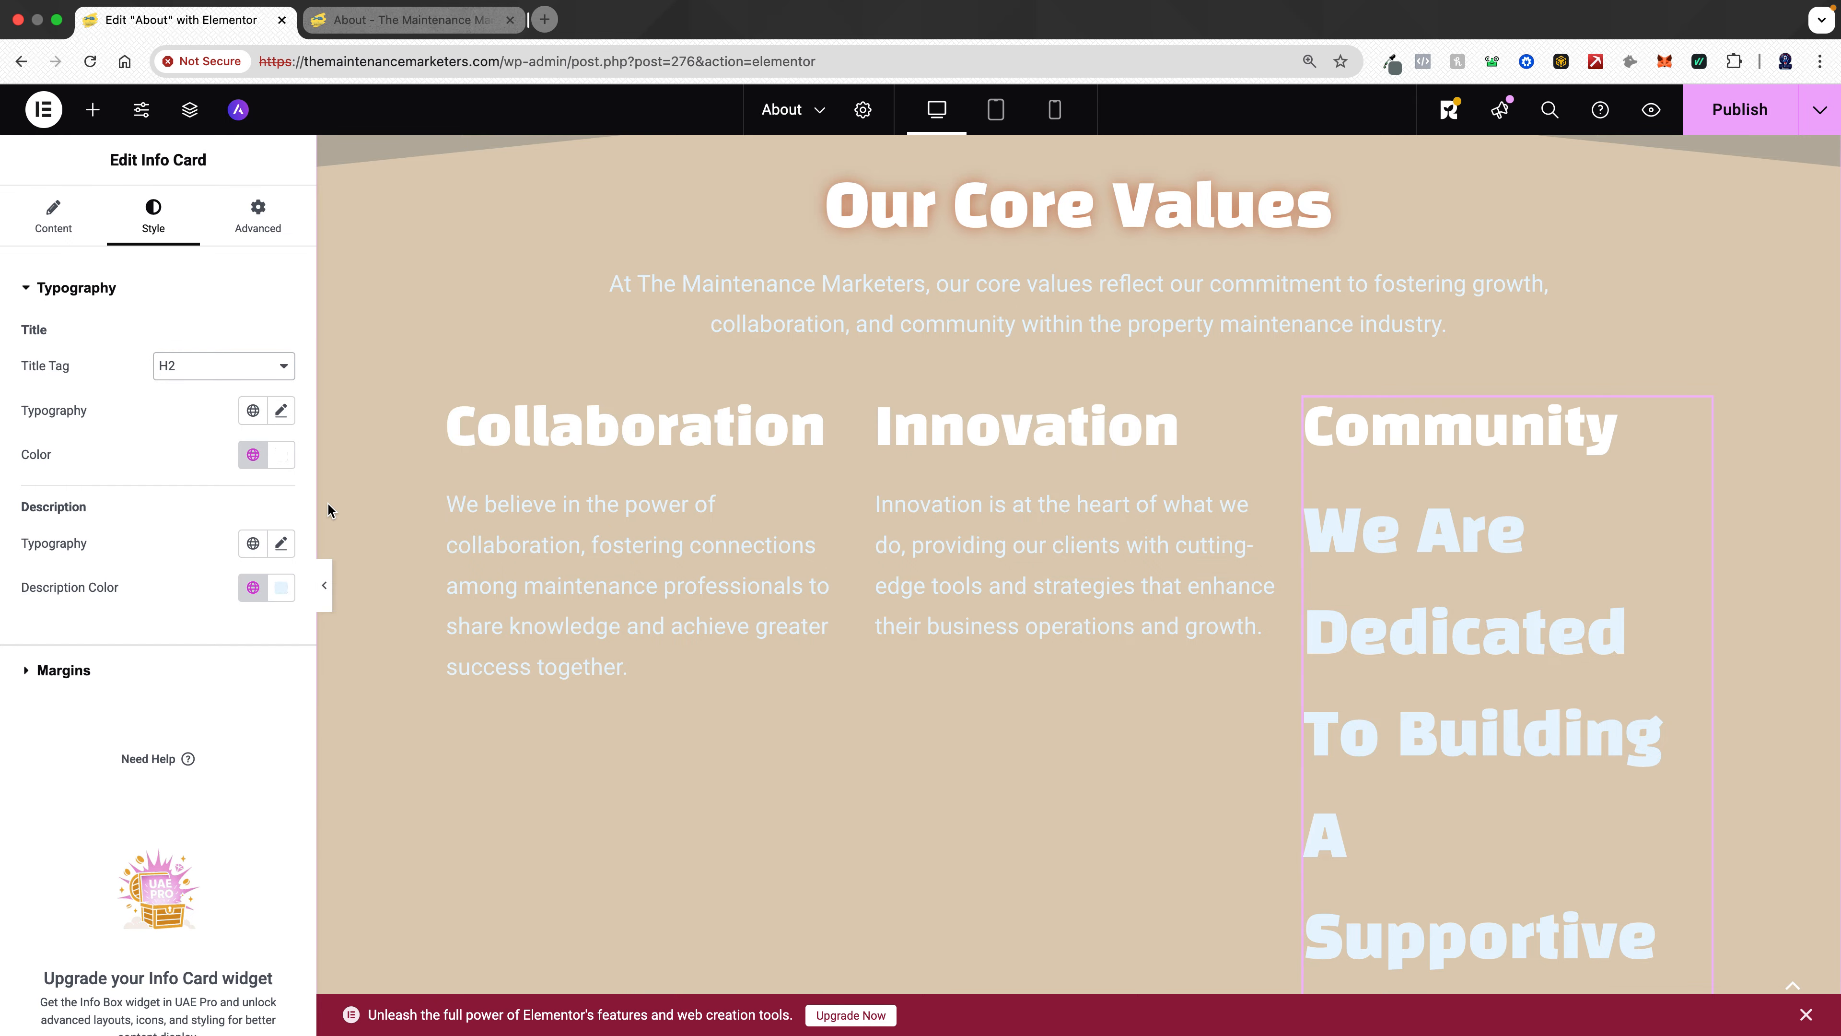
- Apply a global typography to the Community card's description and set its size to 22 px
left_click(252, 543)
left_click(128, 753)
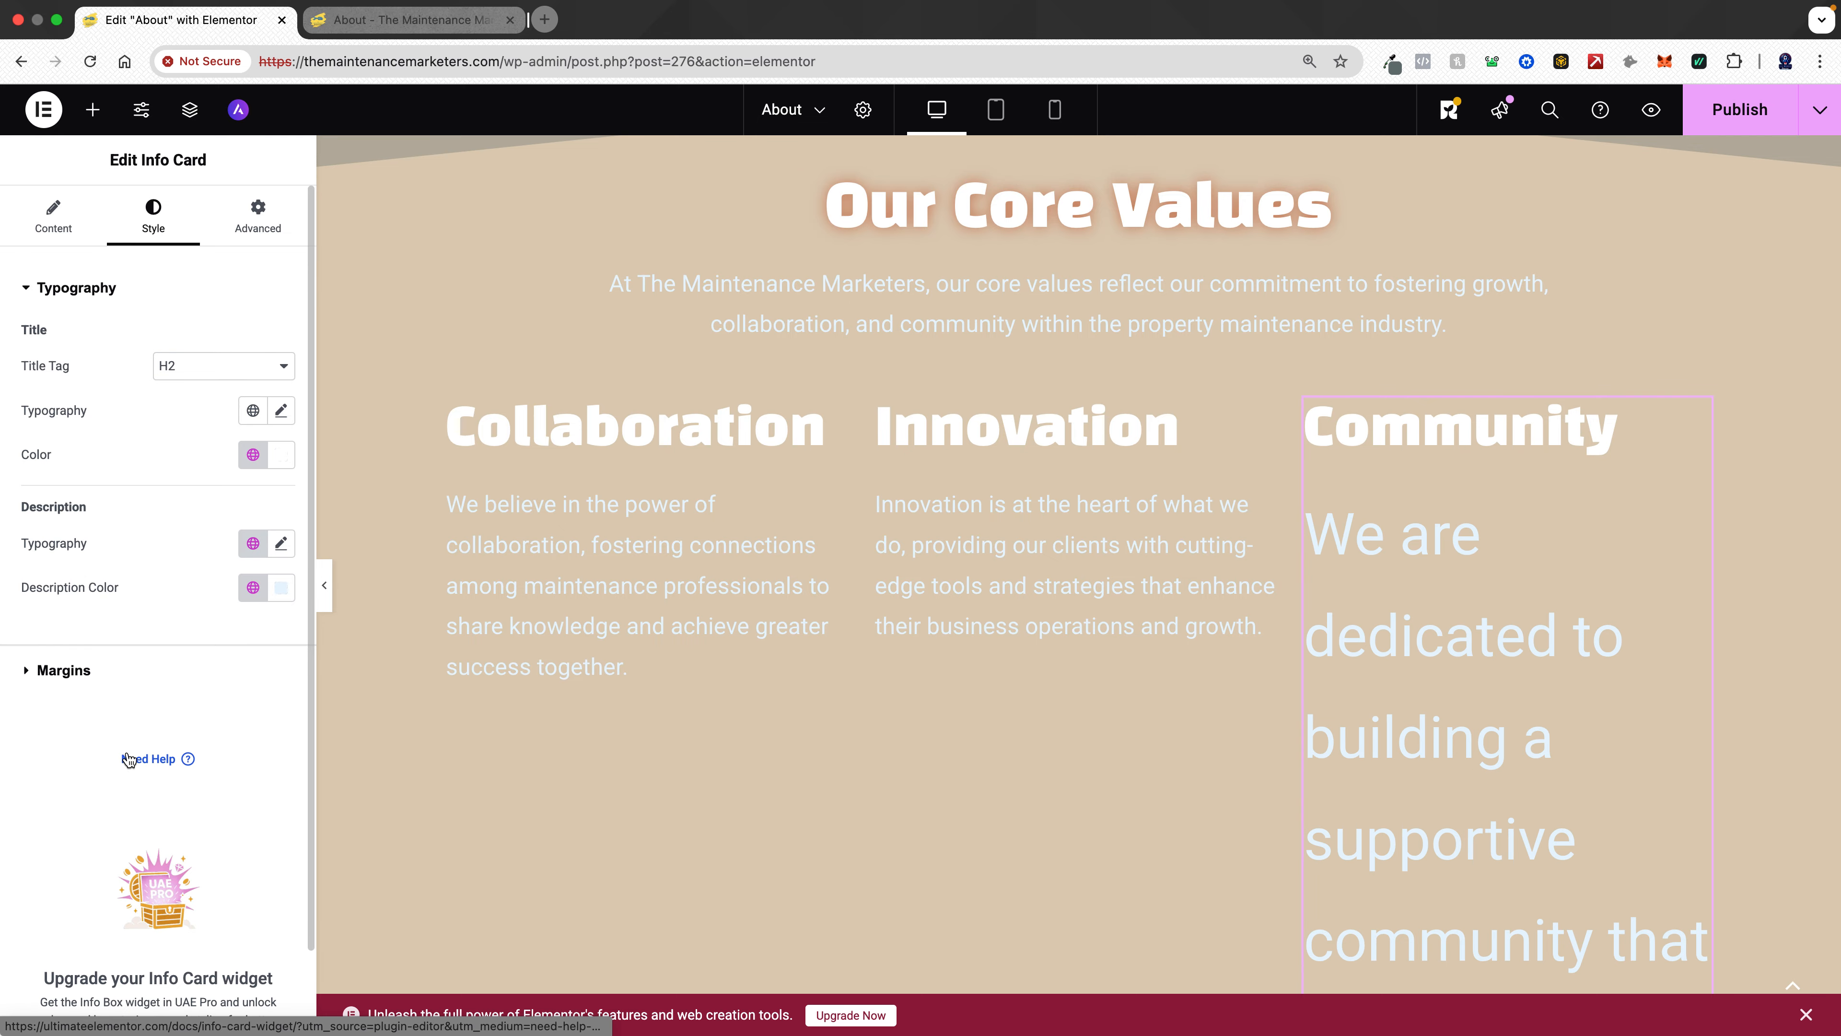
left_click(281, 546)
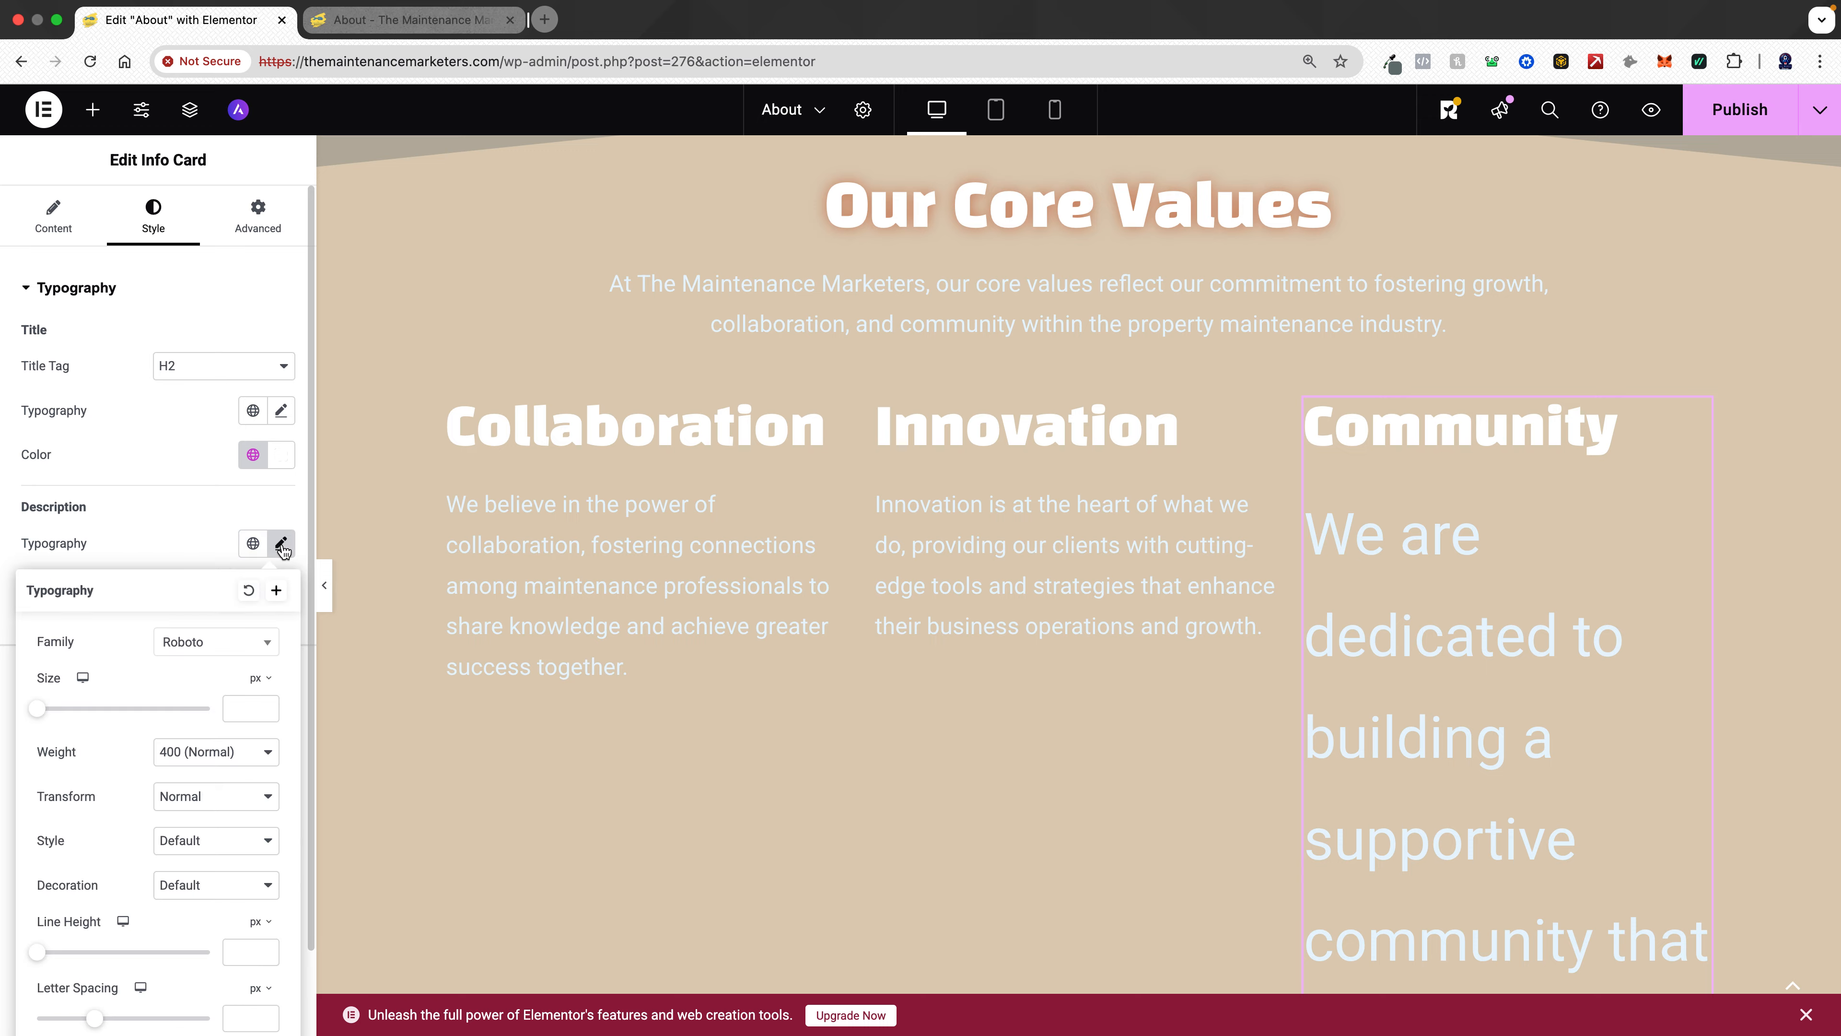
left_click(229, 710)
type("22")
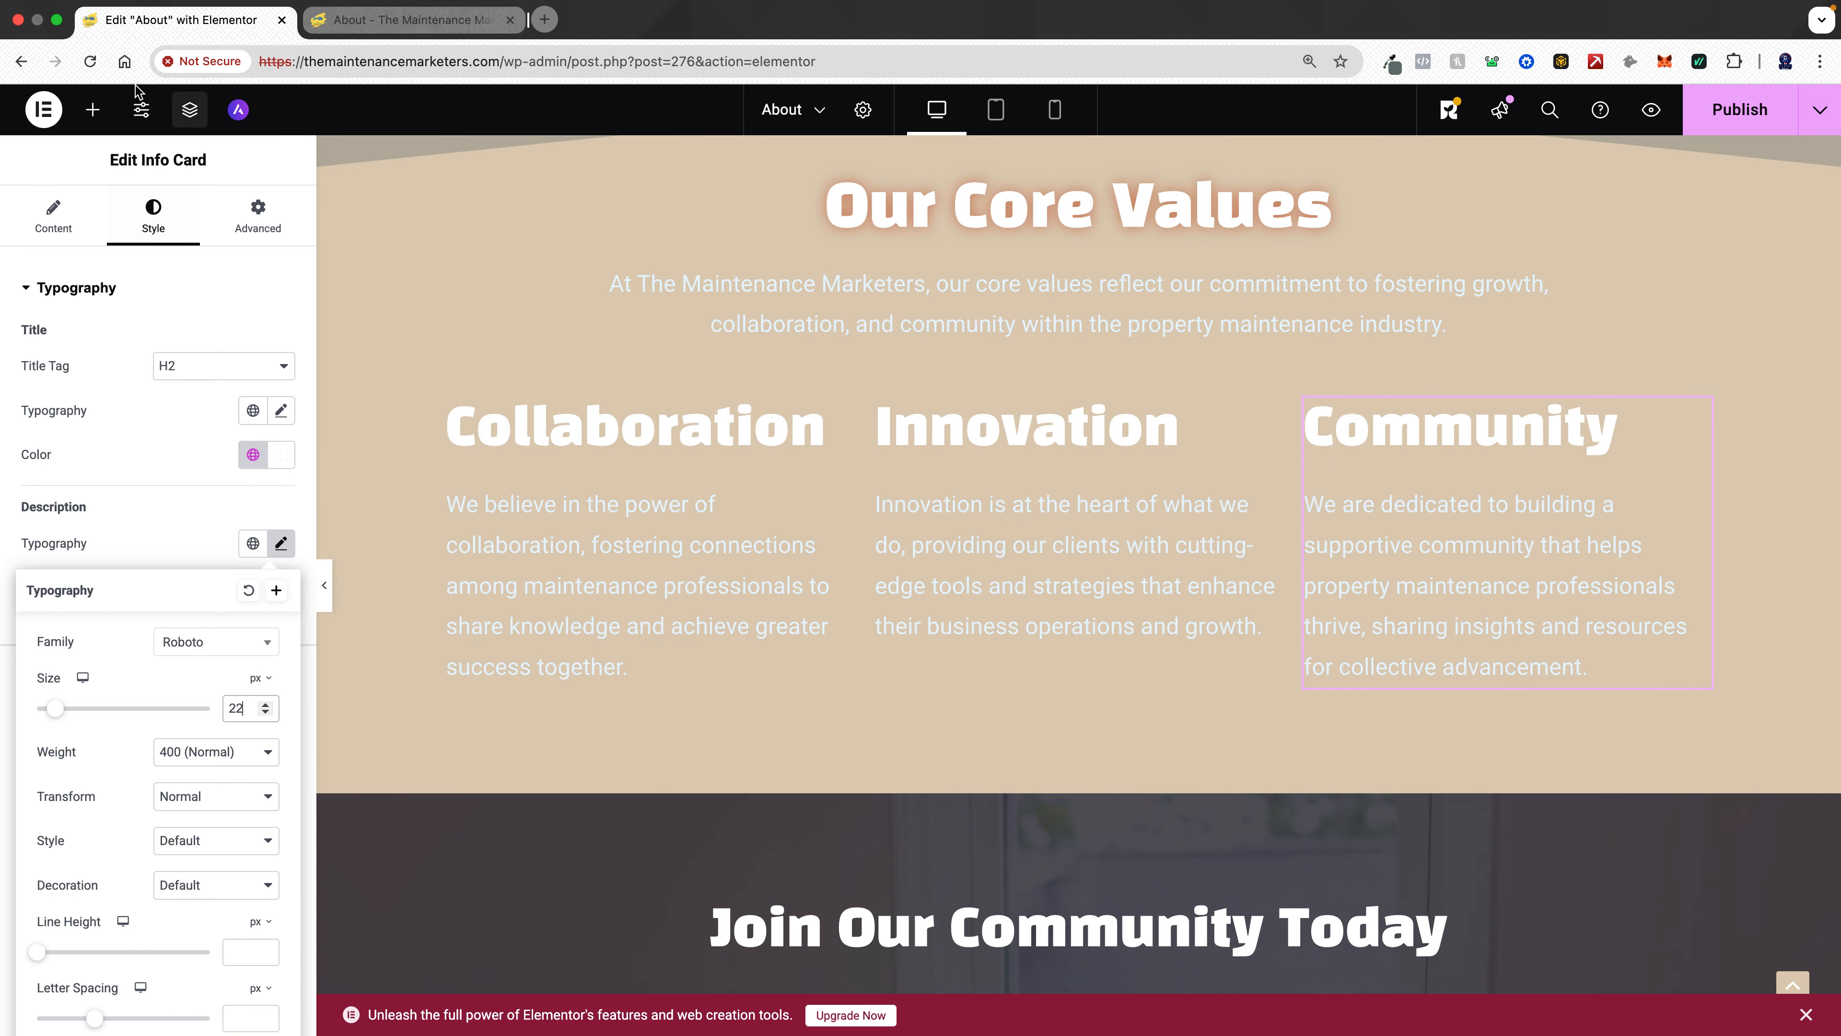
- Insert the JOIN OUR FREE SKOOL TODAY! button between the Core Values intro text and the info cards
left_click(99, 109)
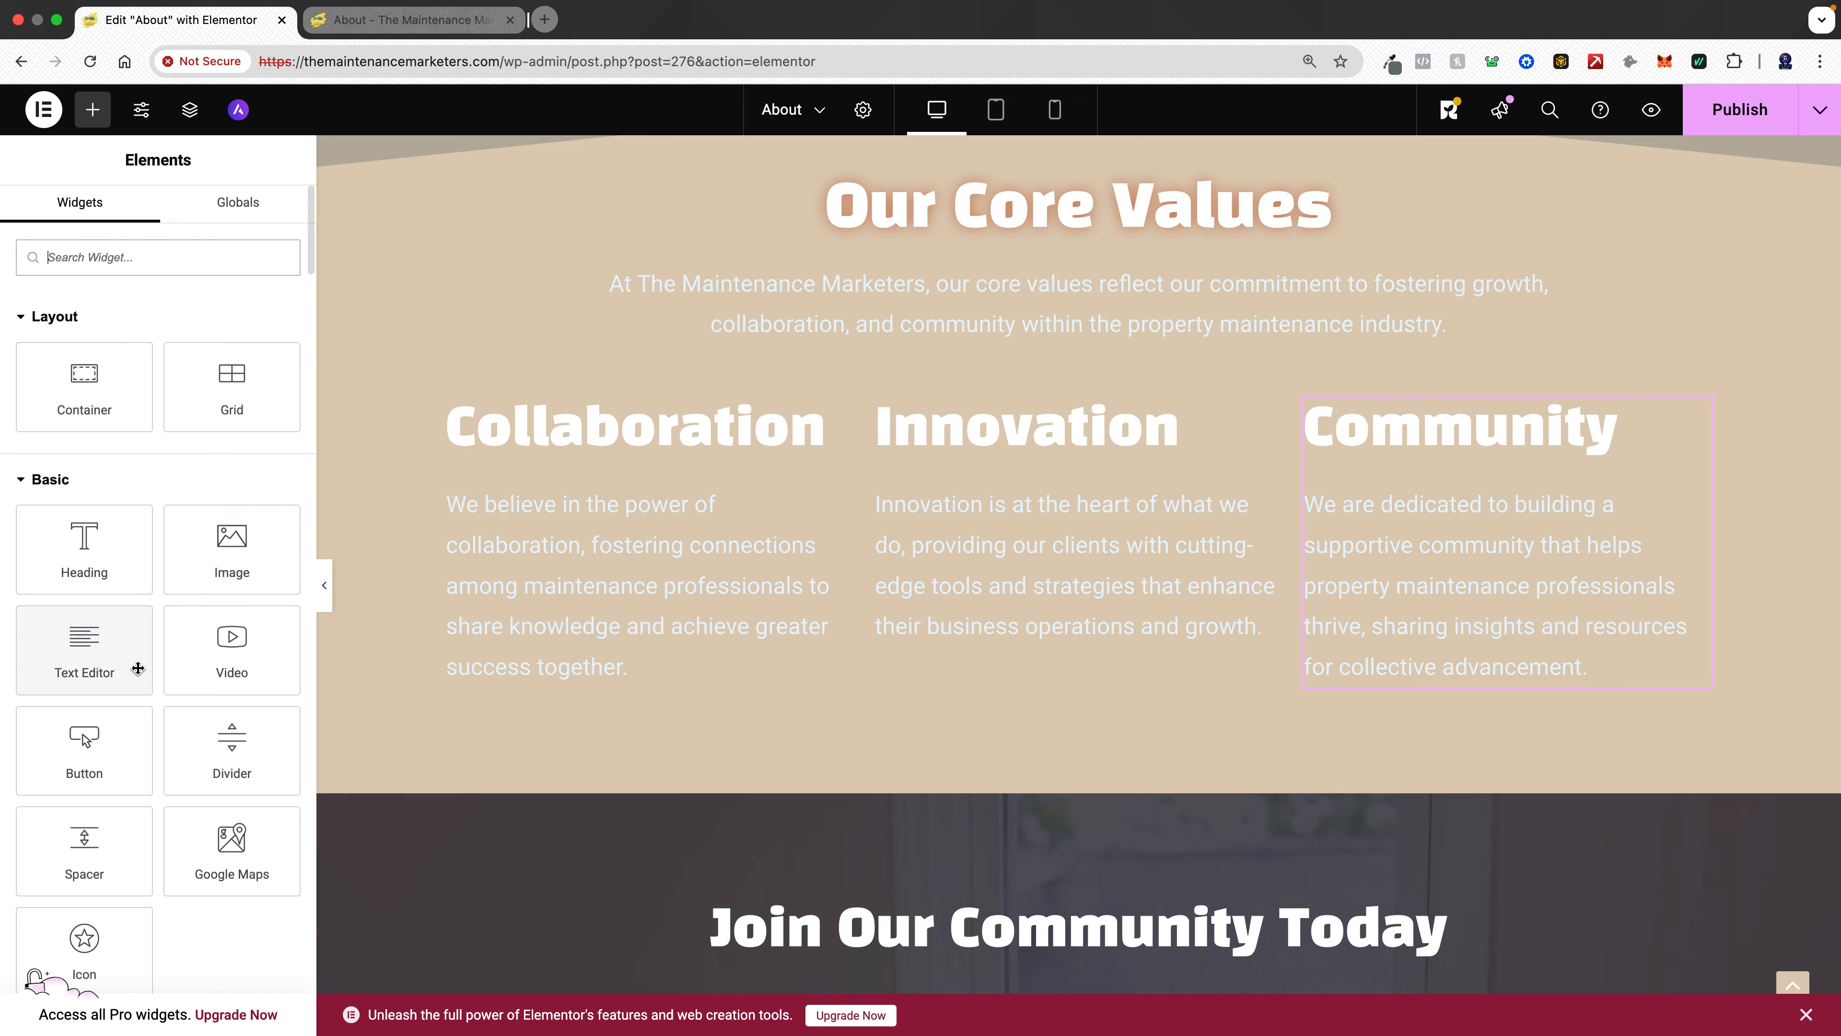
mouse_move(91, 754)
left_mouse_down()
mouse_move(686, 762)
mouse_move(855, 740)
mouse_move(987, 703)
mouse_move(1049, 656)
mouse_move(1051, 617)
mouse_move(1118, 743)
mouse_move(1061, 790)
mouse_move(1061, 391)
mouse_move(1053, 418)
mouse_move(1075, 308)
mouse_move(1056, 255)
mouse_move(1004, 463)
mouse_move(957, 324)
mouse_move(979, 242)
mouse_move(1007, 312)
mouse_move(477, 390)
mouse_move(69, 698)
mouse_move(90, 744)
left_mouse_up()
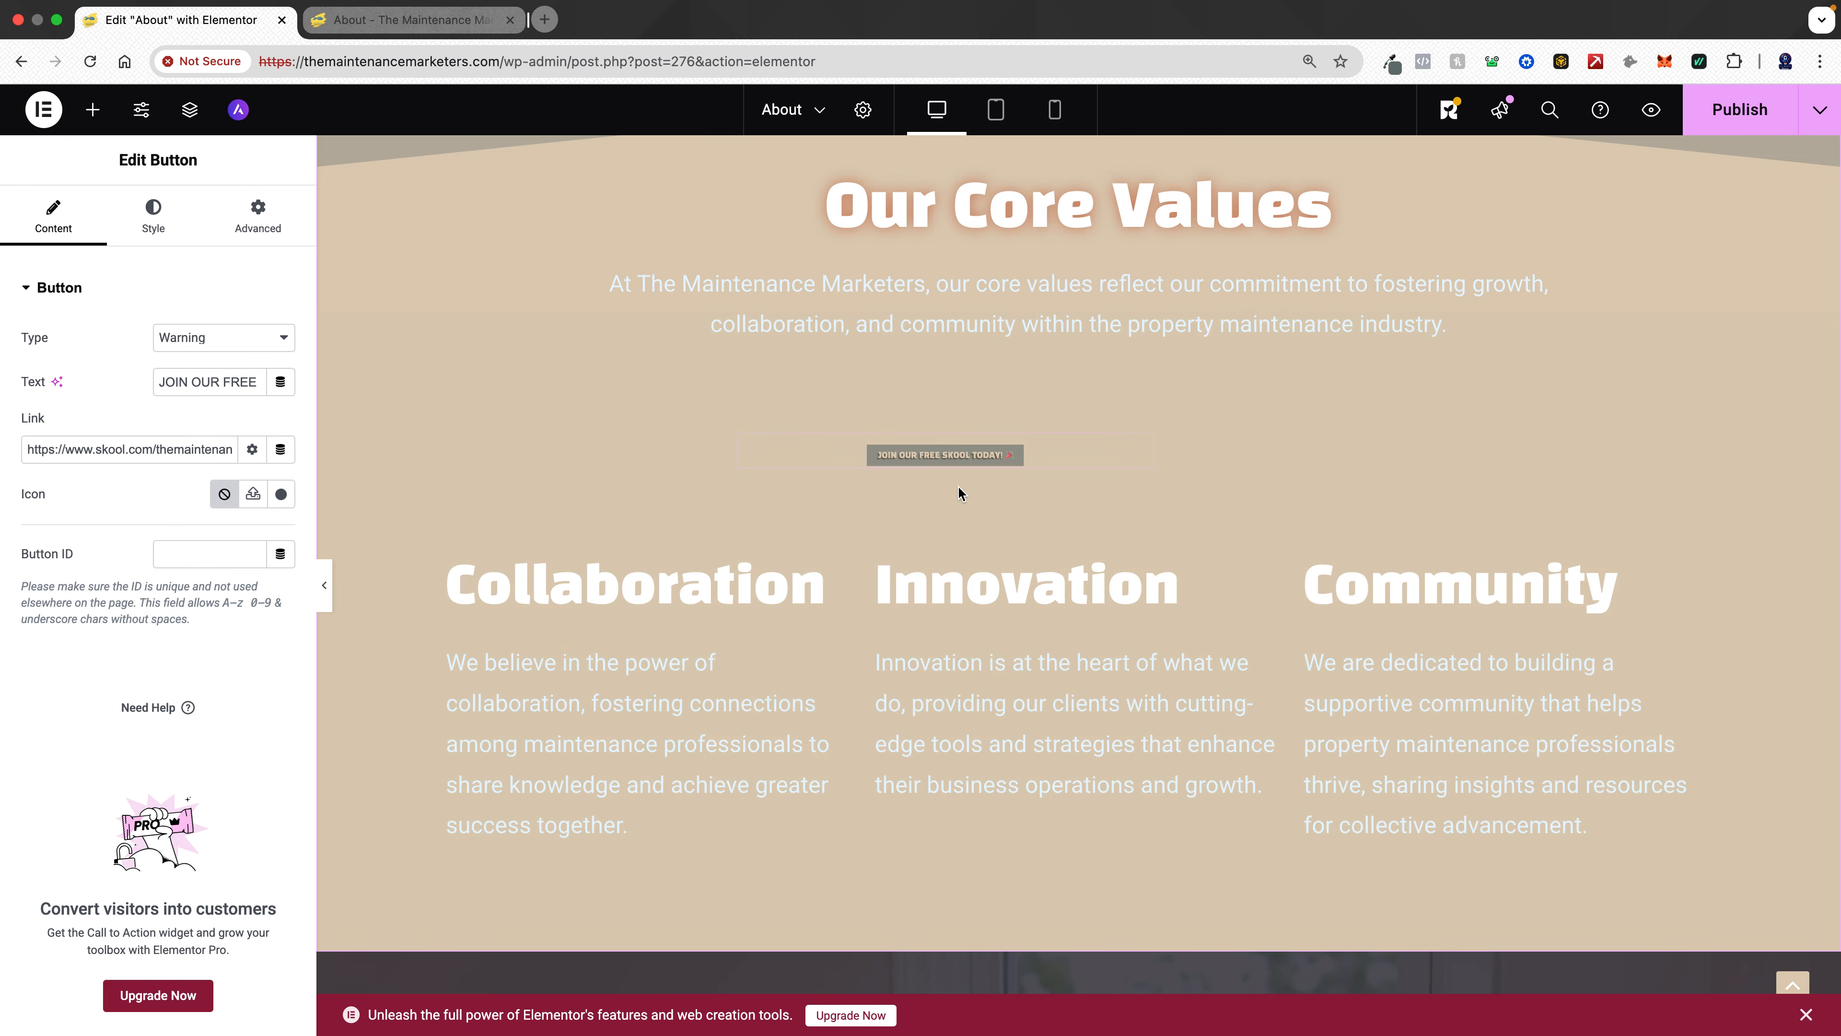
scroll(1070, 356, "down", 3)
scroll(1070, 357, "up", 8)
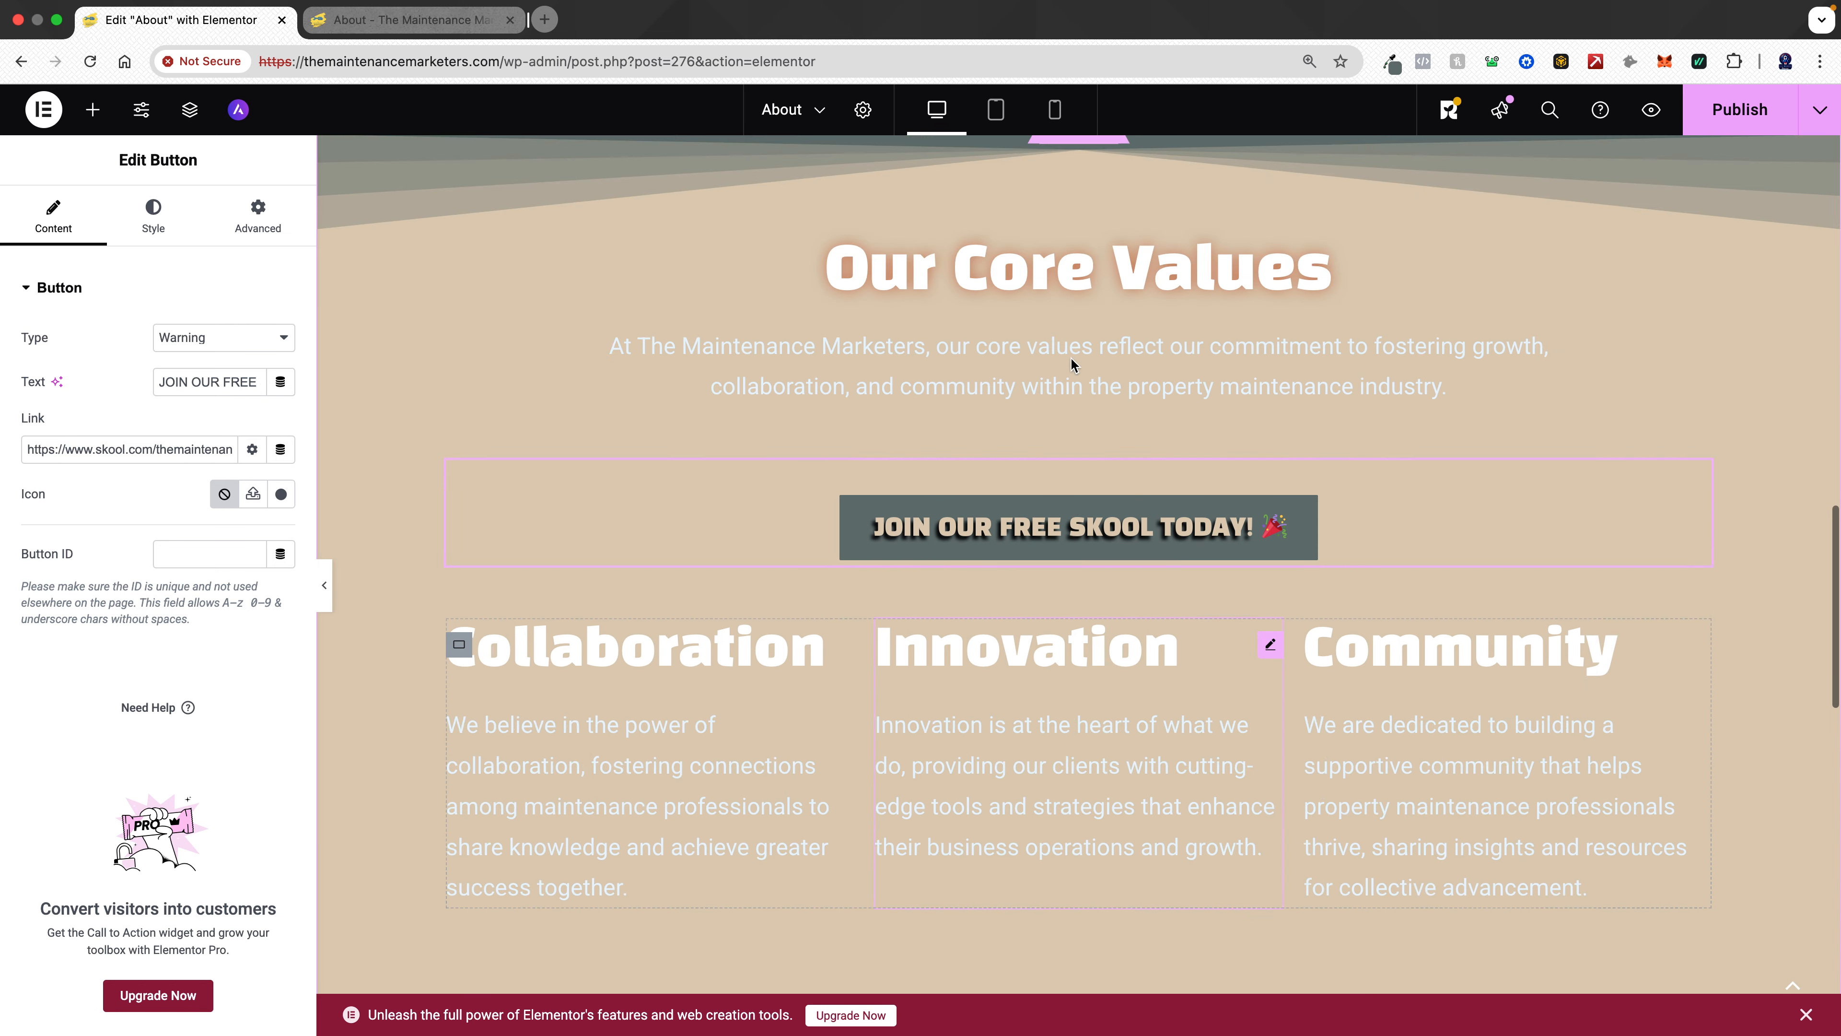
scroll(1071, 362, "down", 5)
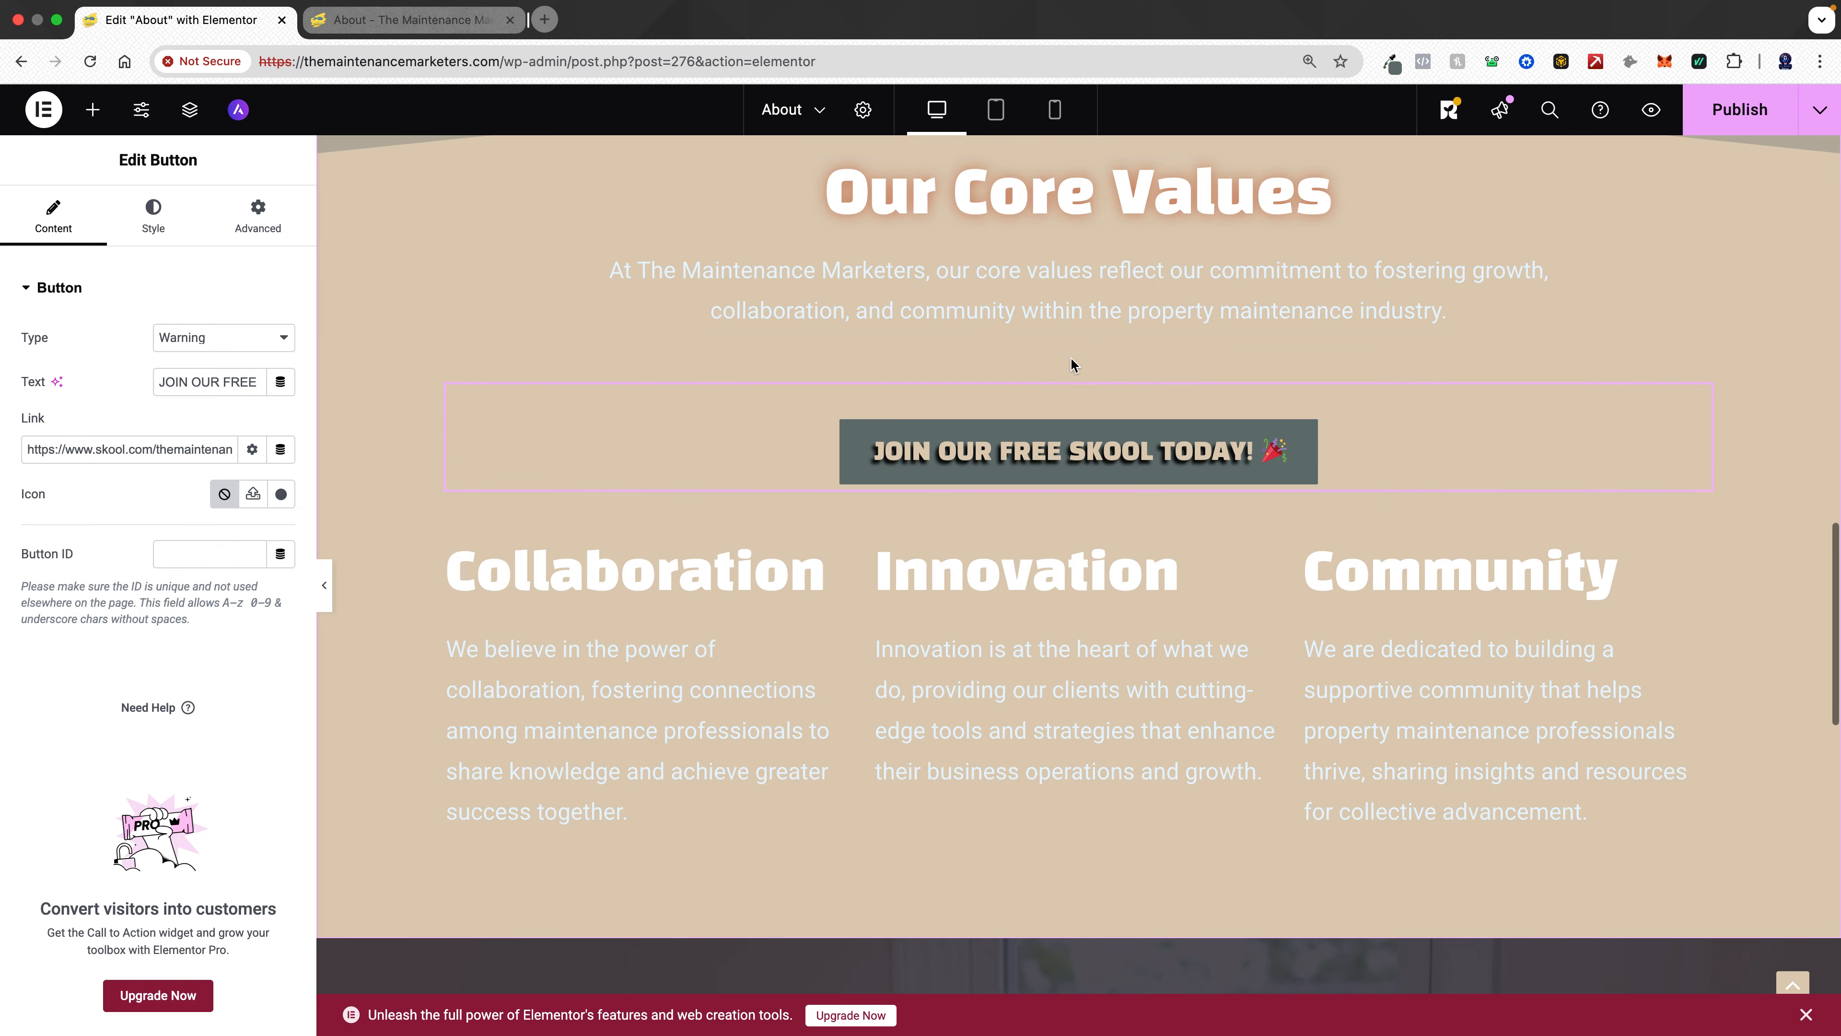
scroll(1071, 363, "down", 5)
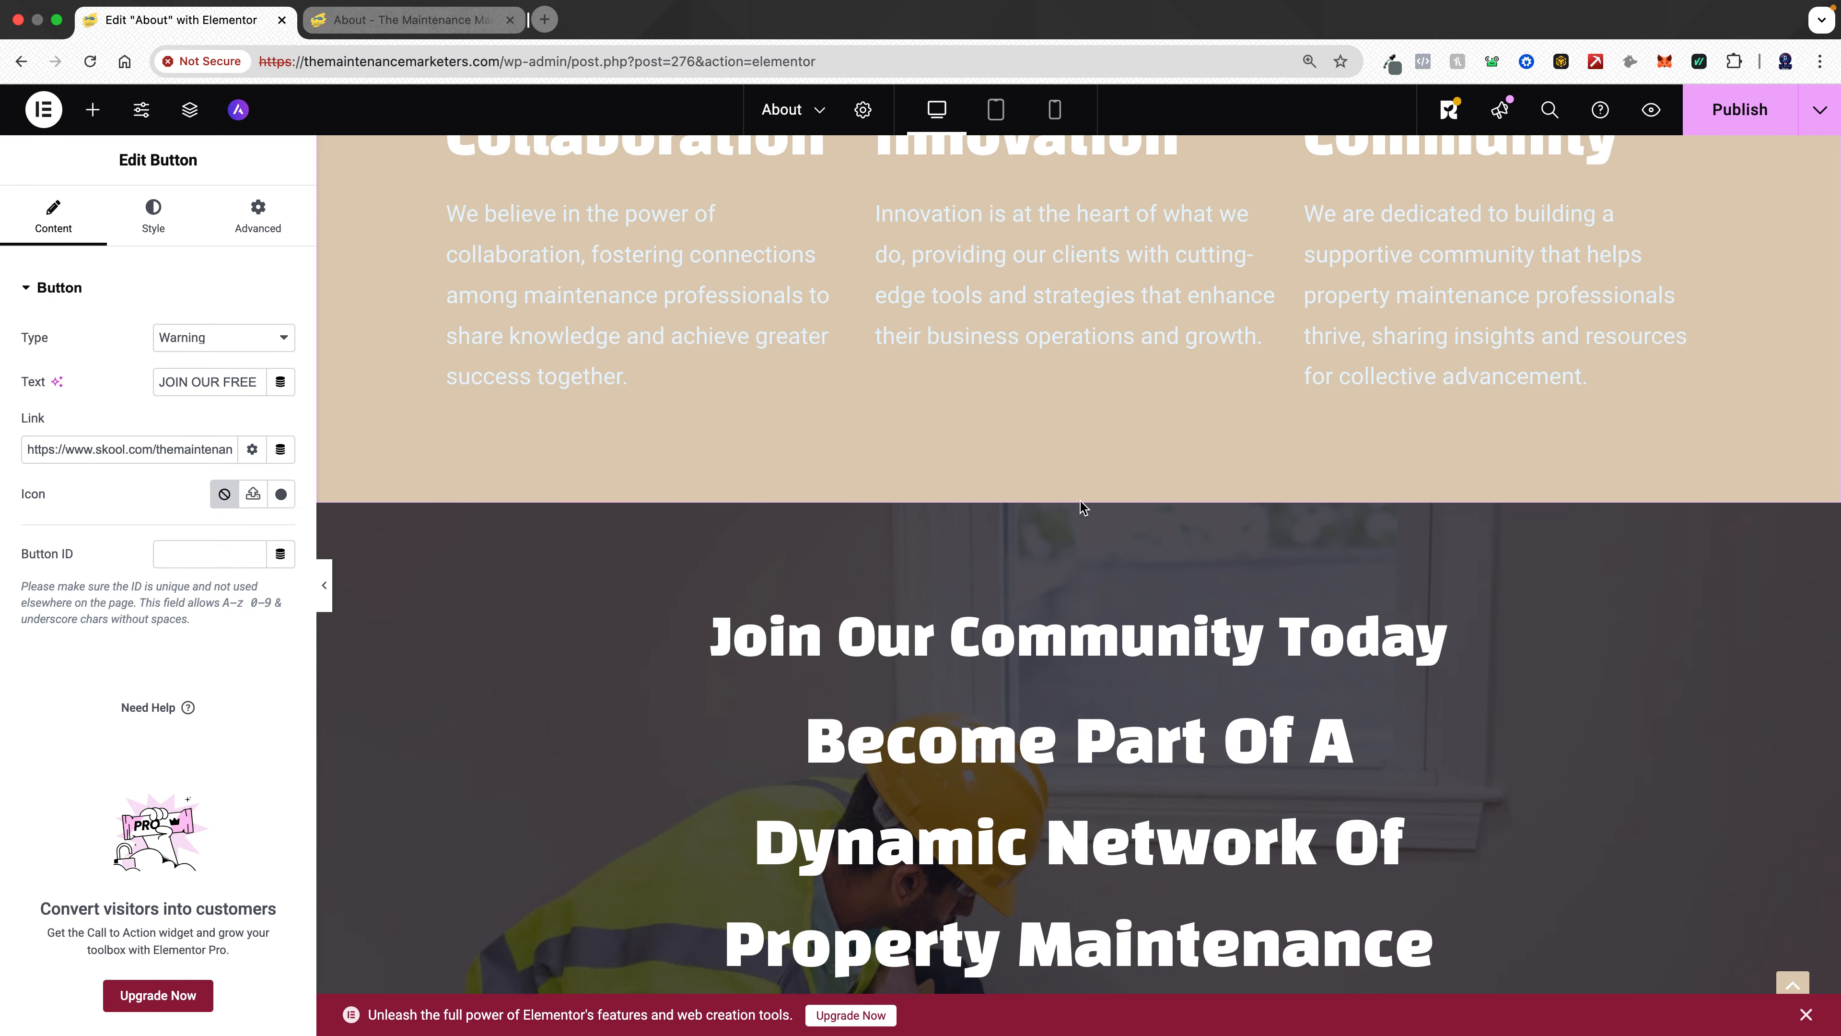
- Add a Fan Opacity bottom shape divider to the Core Values section container
scroll(1070, 426, "up", 8)
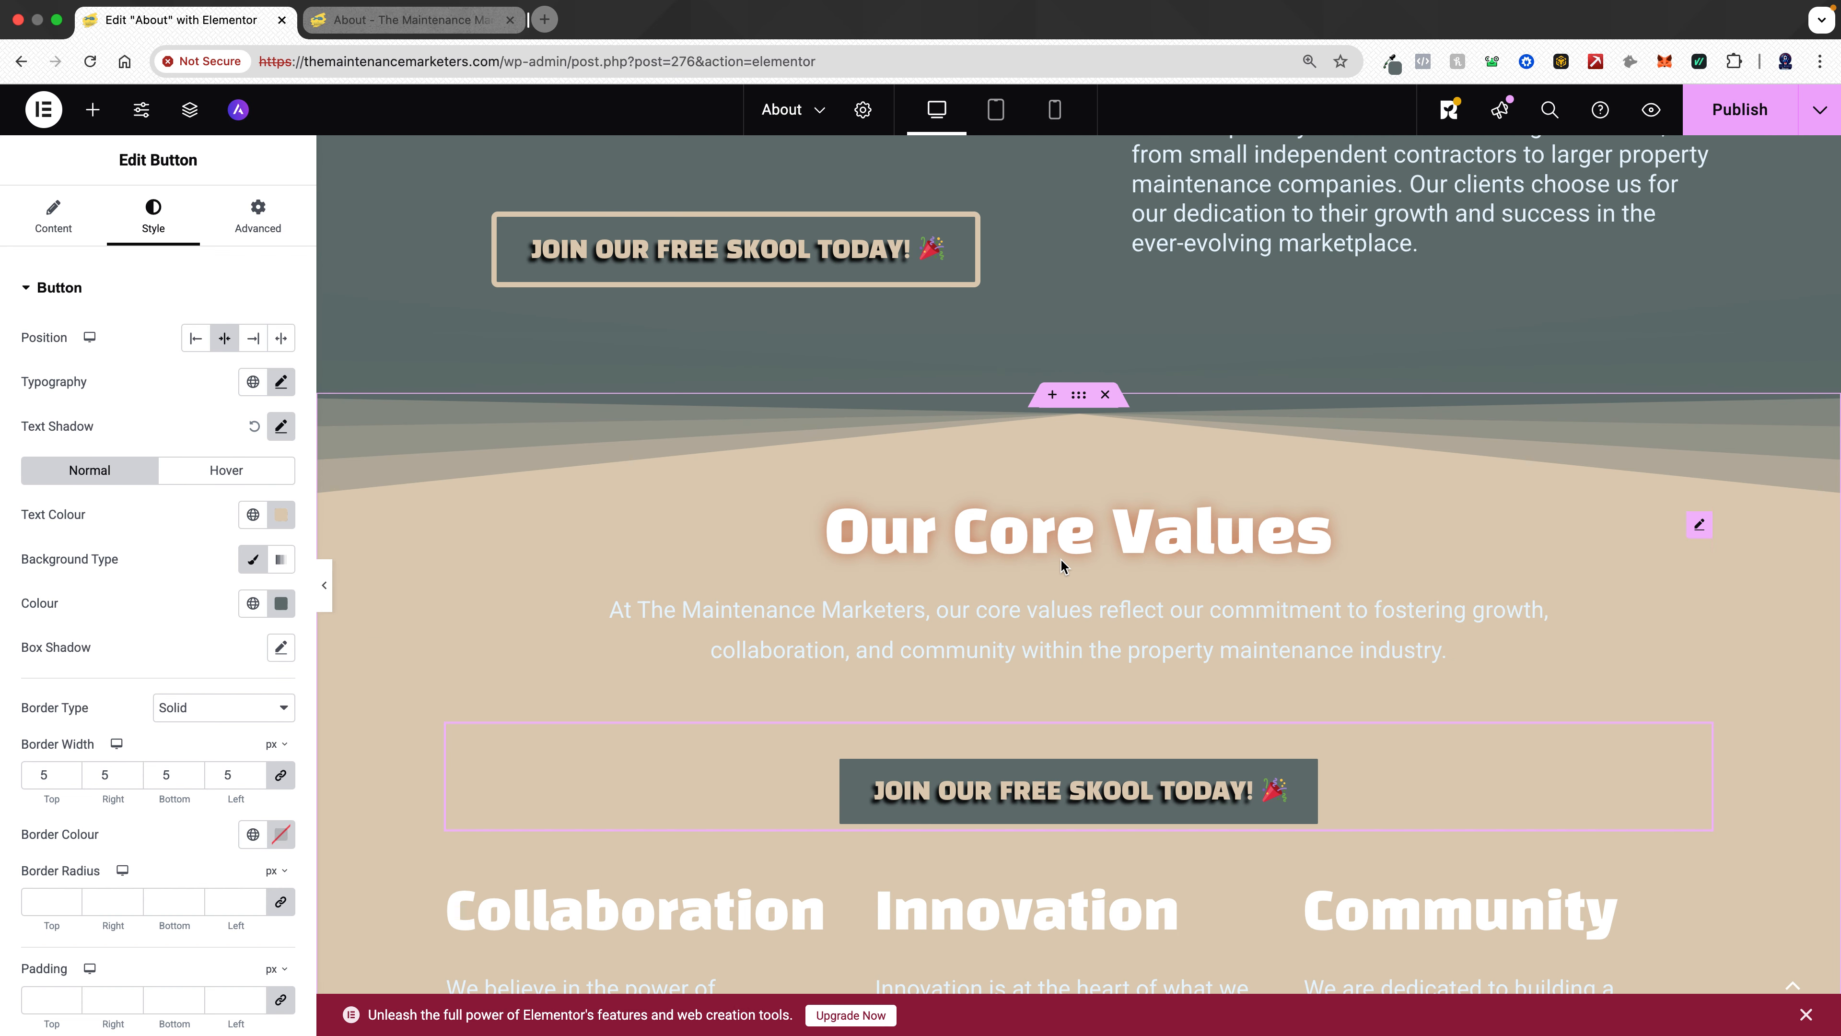
scroll(1059, 560, "up", 1)
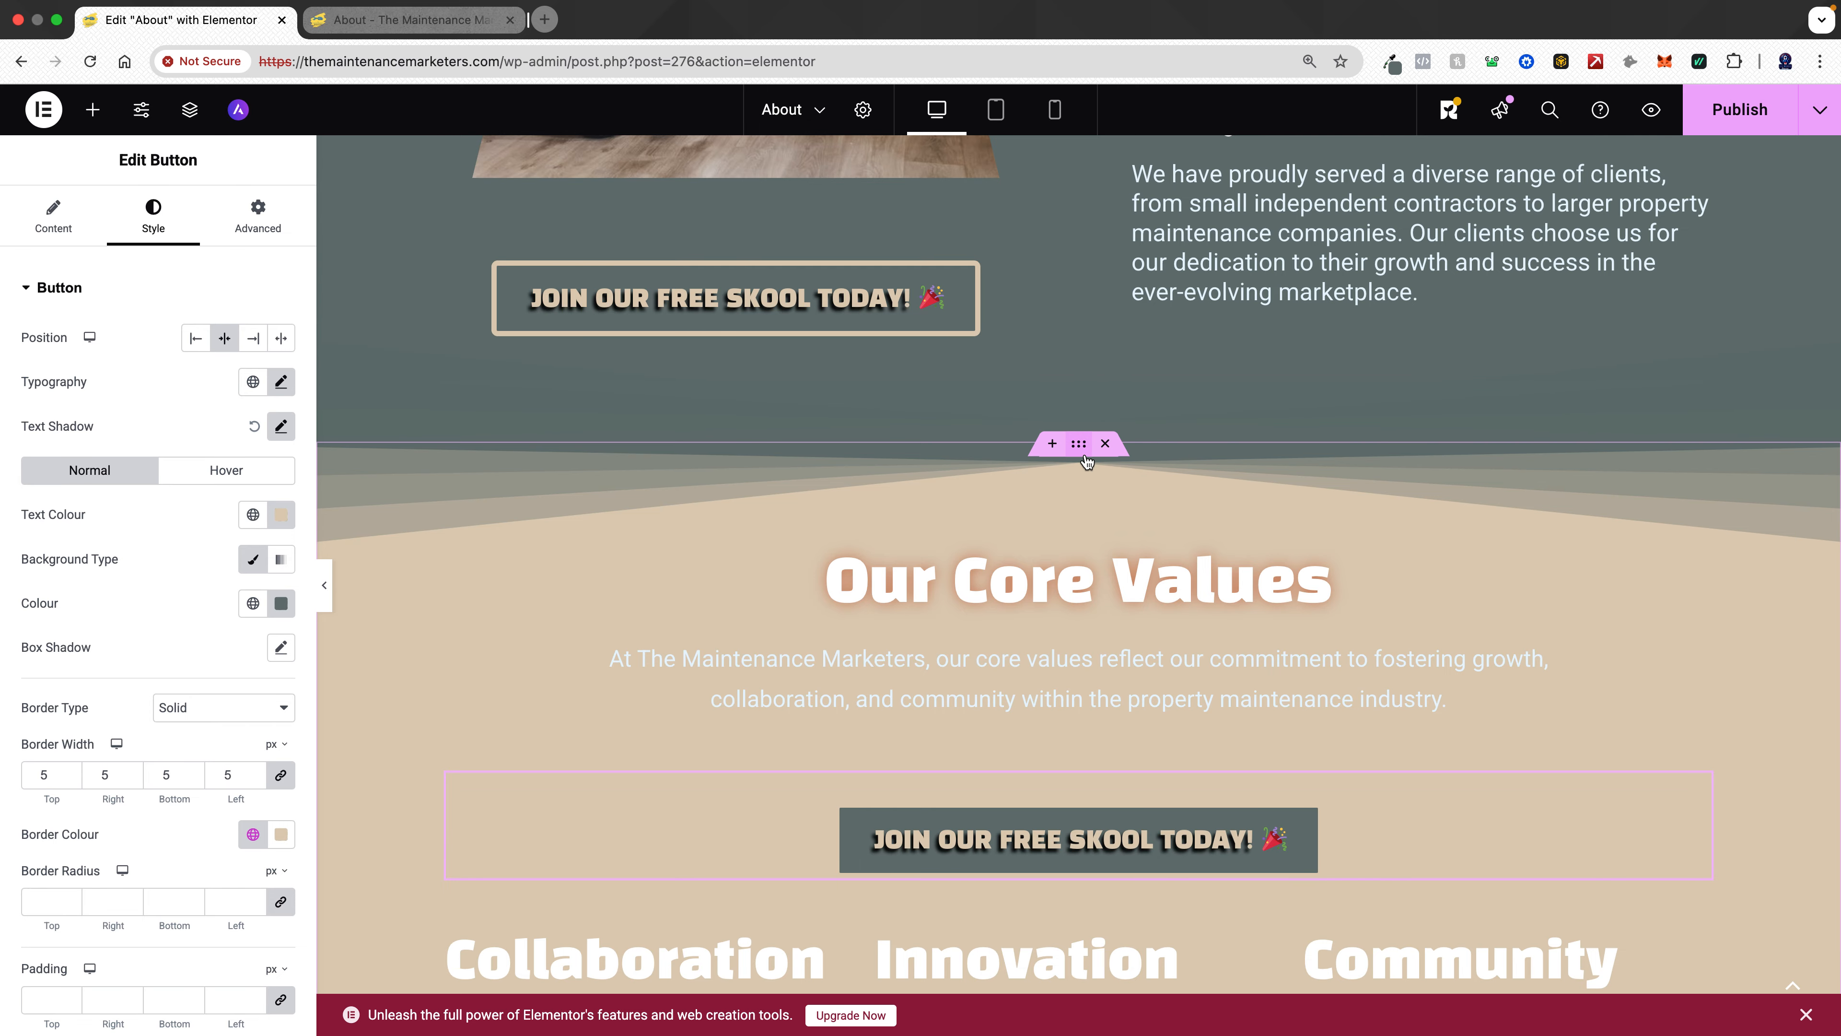
left_click(1085, 456)
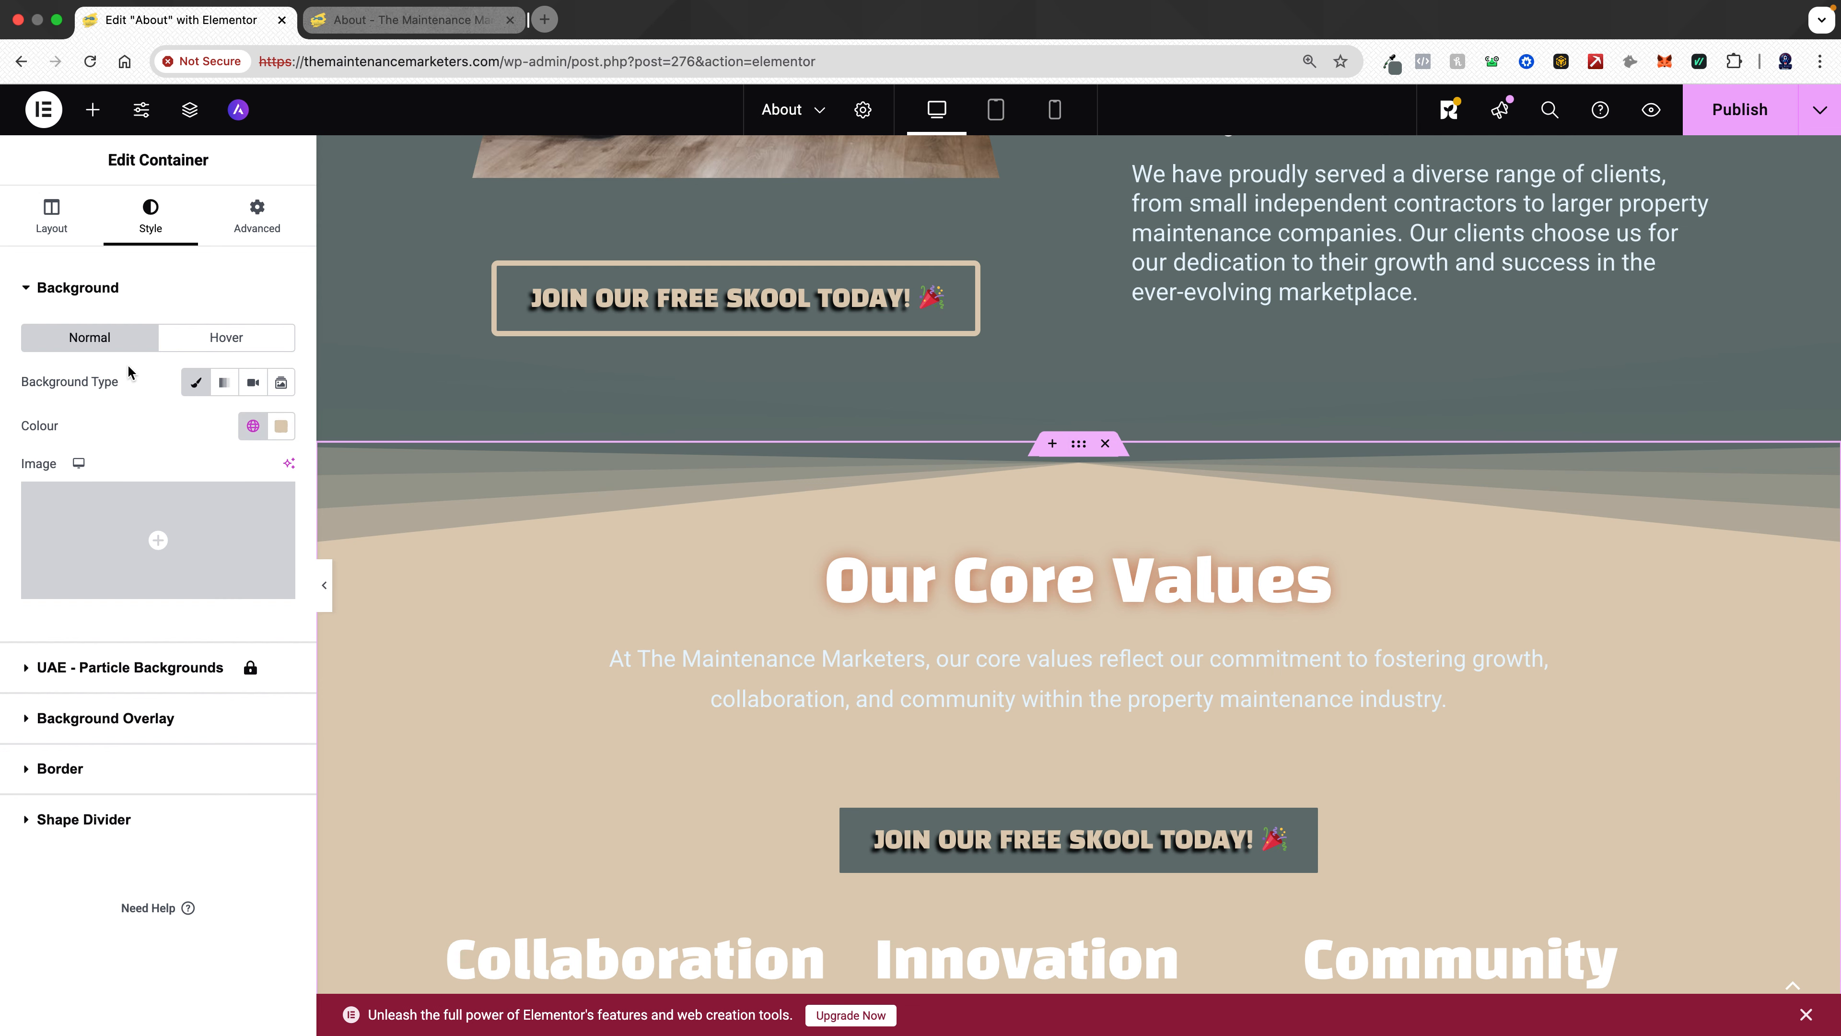
left_click(127, 818)
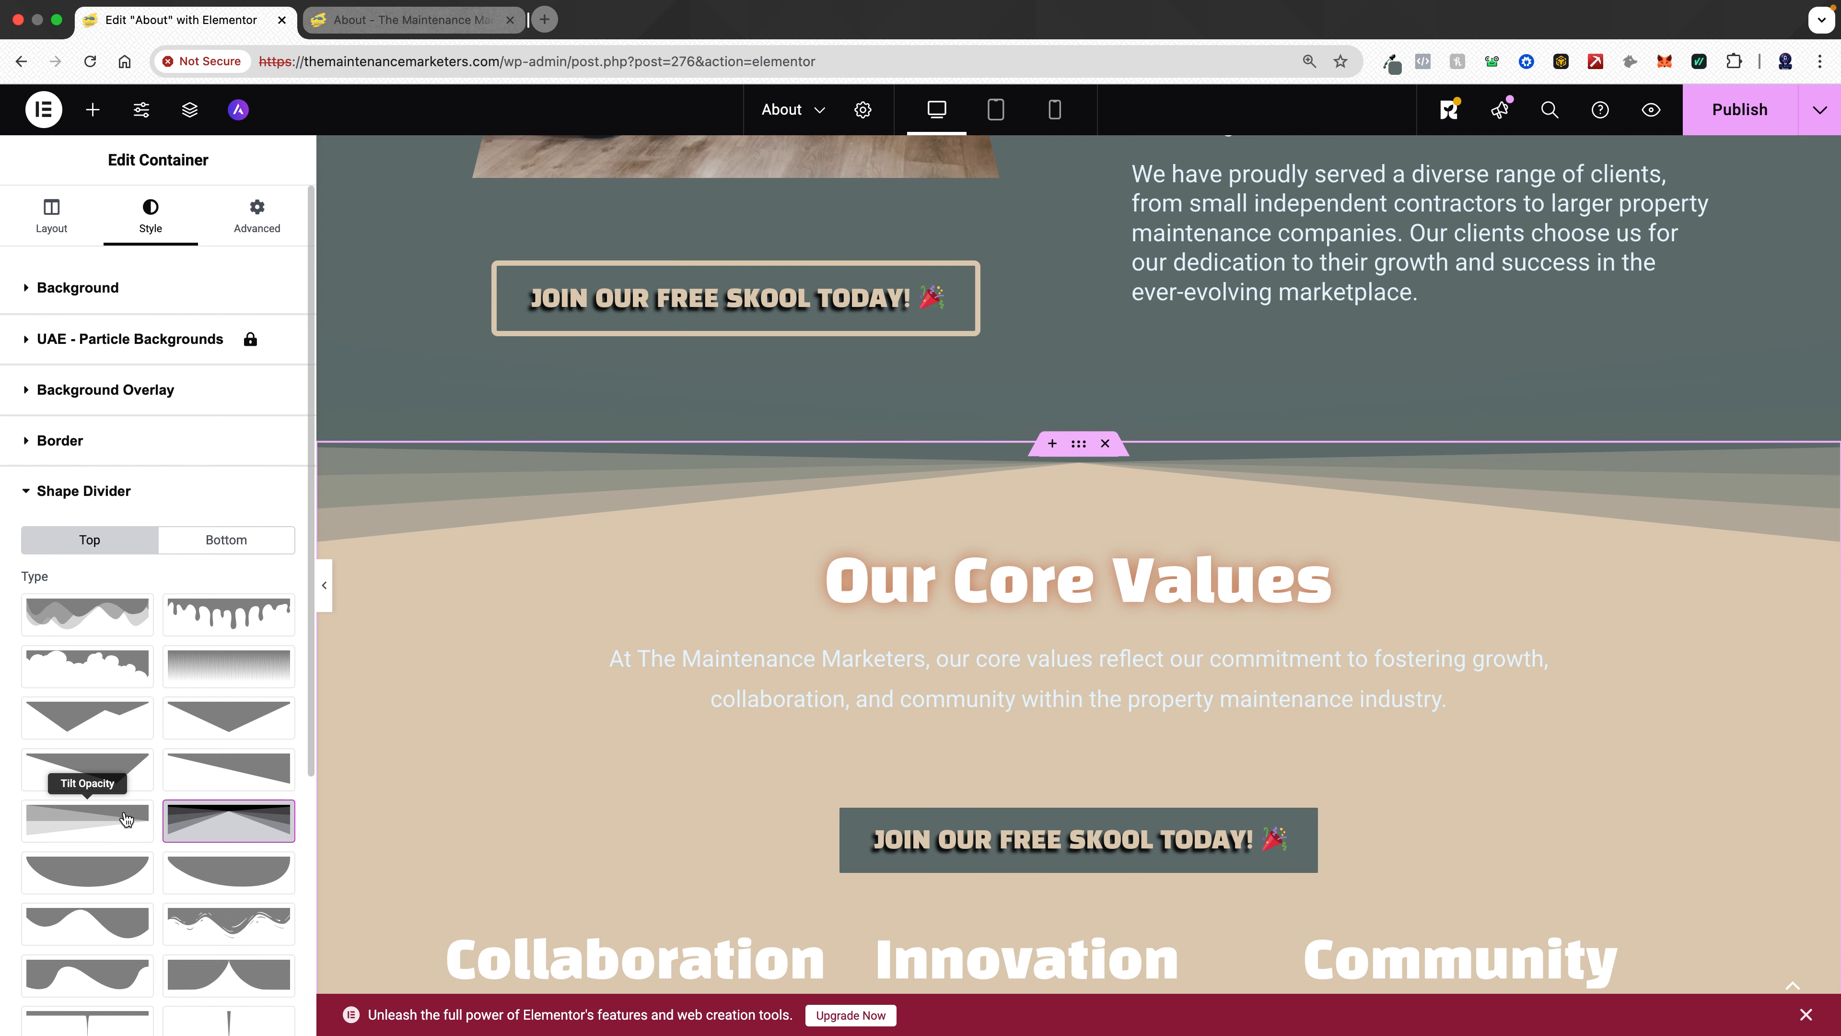
left_click(222, 546)
left_click(222, 833)
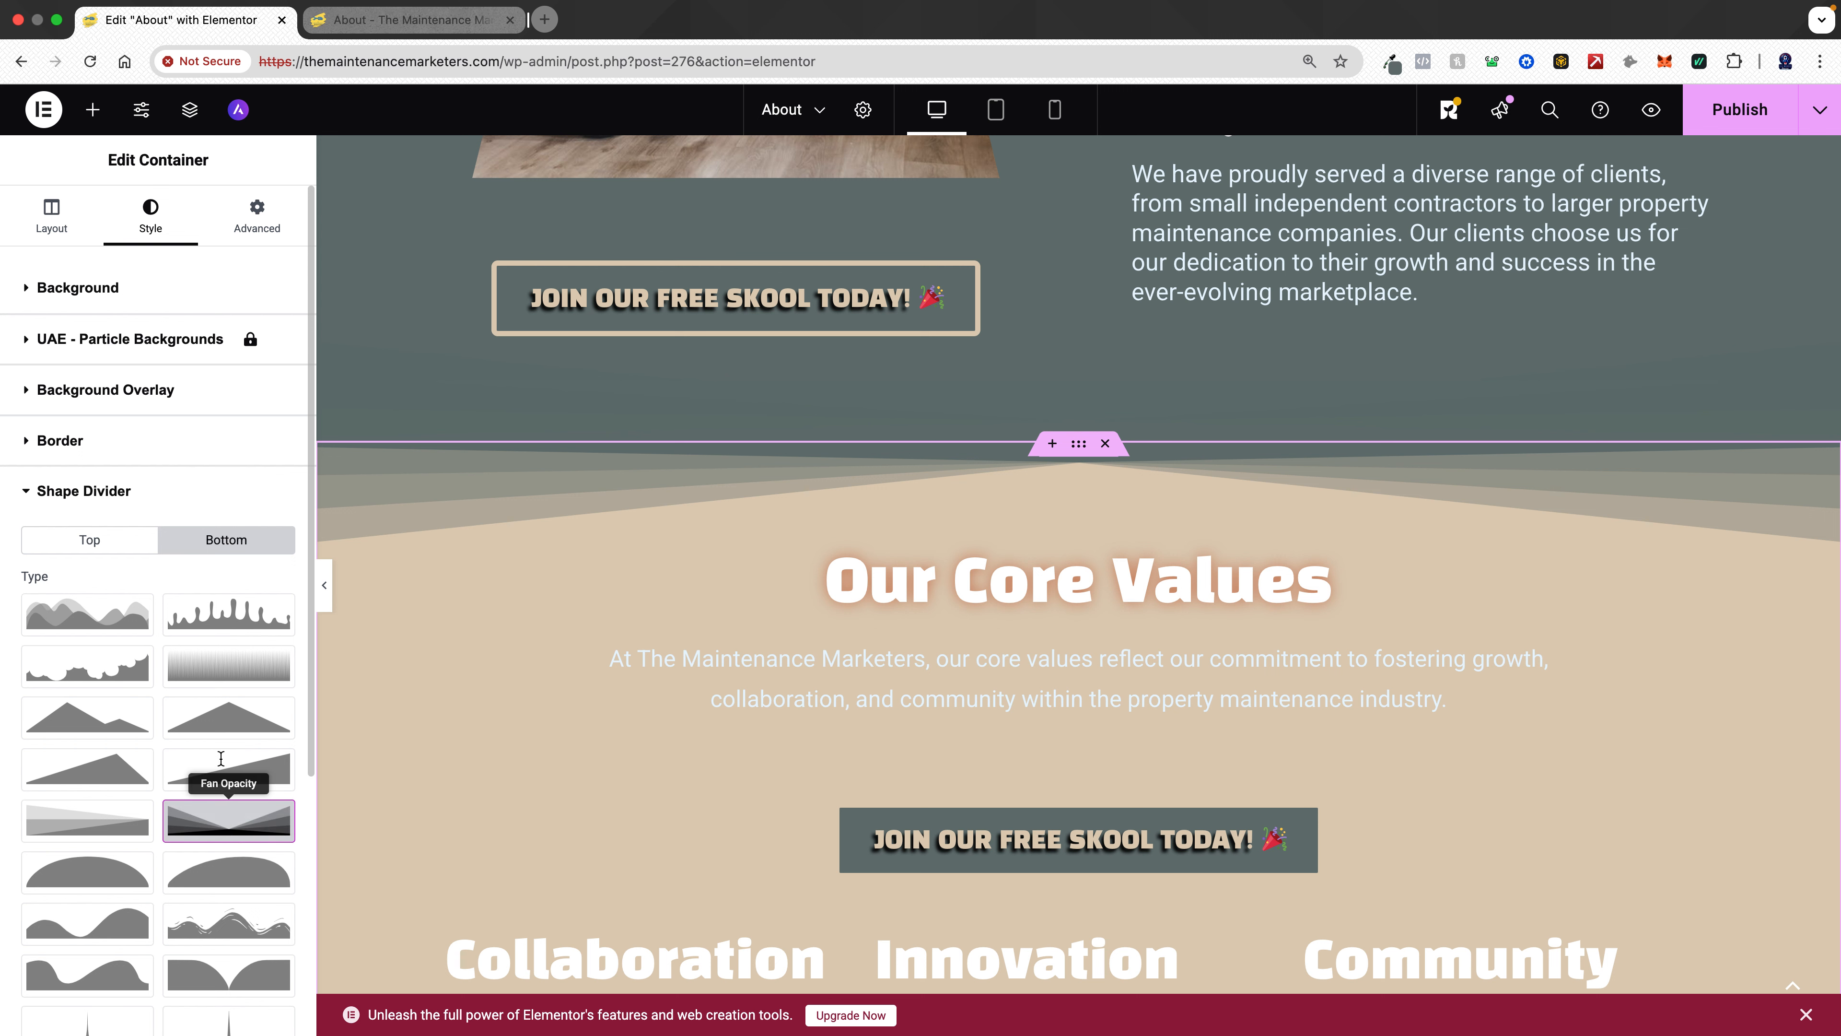
- Set the bottom shape divider's colour to the global Primary colour
scroll(222, 798, "down", 5)
scroll(713, 558, "down", 4)
scroll(715, 566, "down", 3)
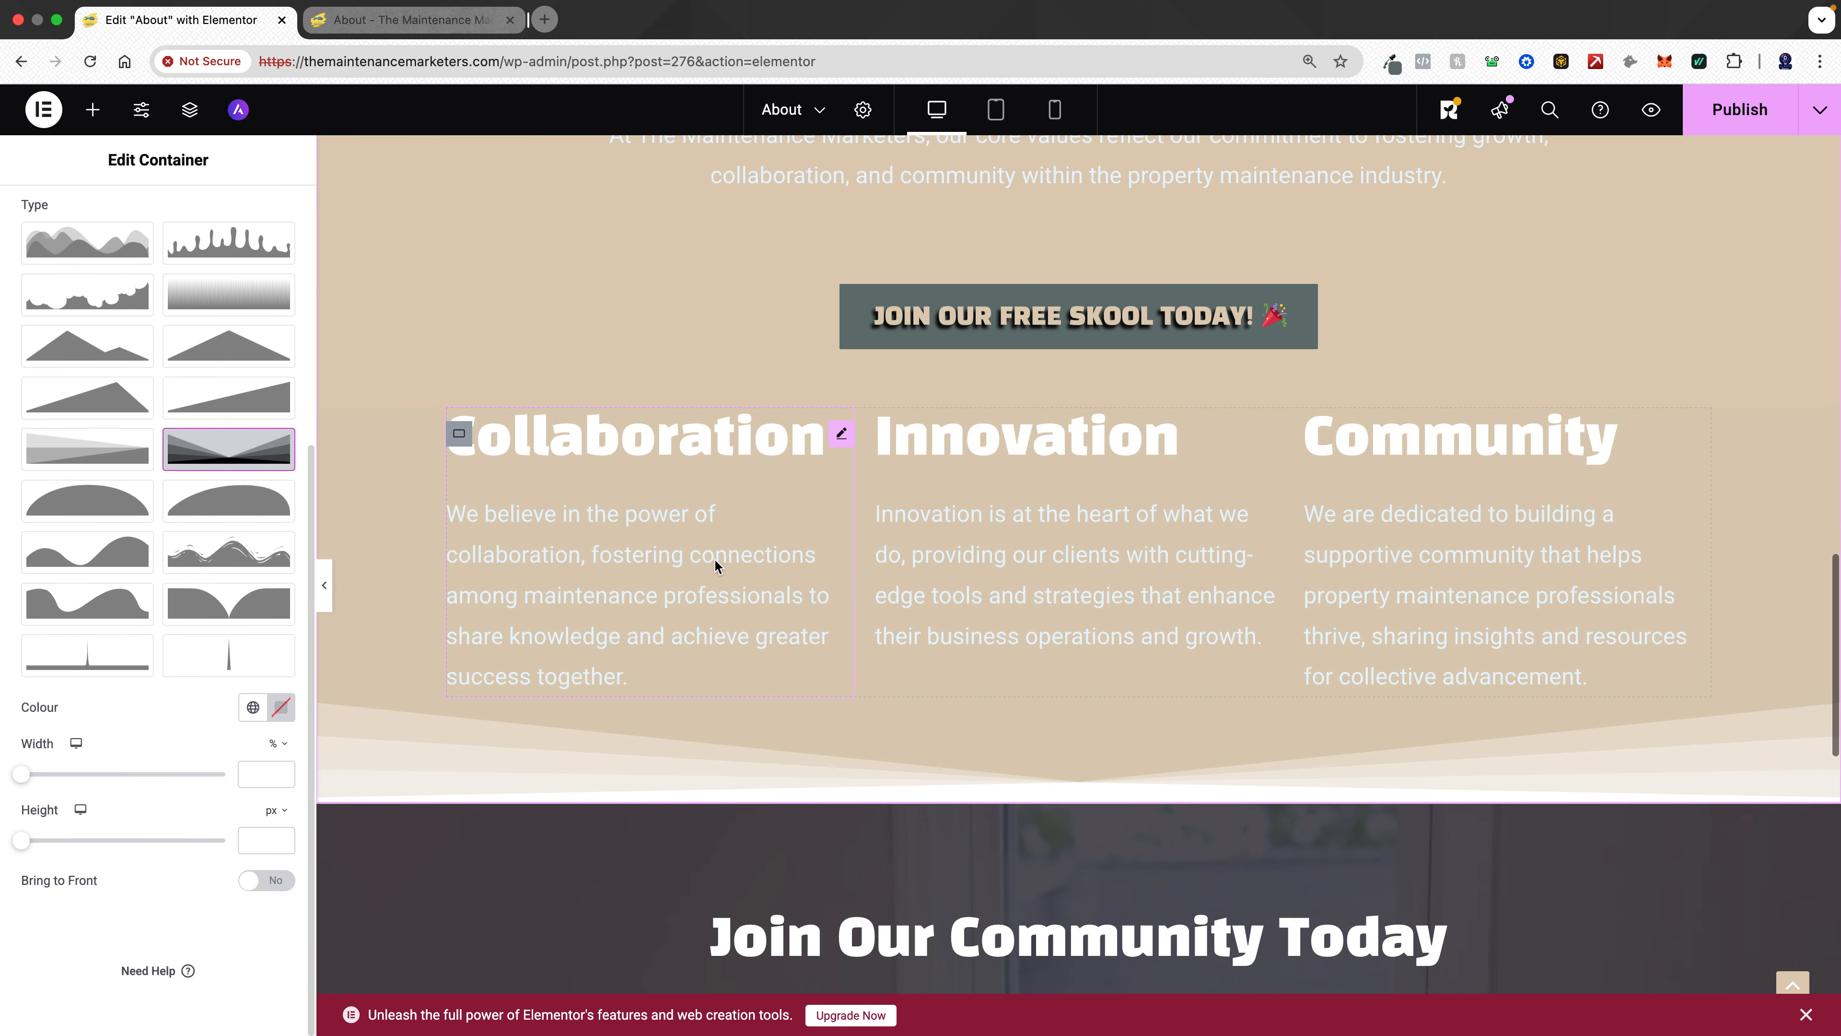
scroll(1112, 765, "down", 15)
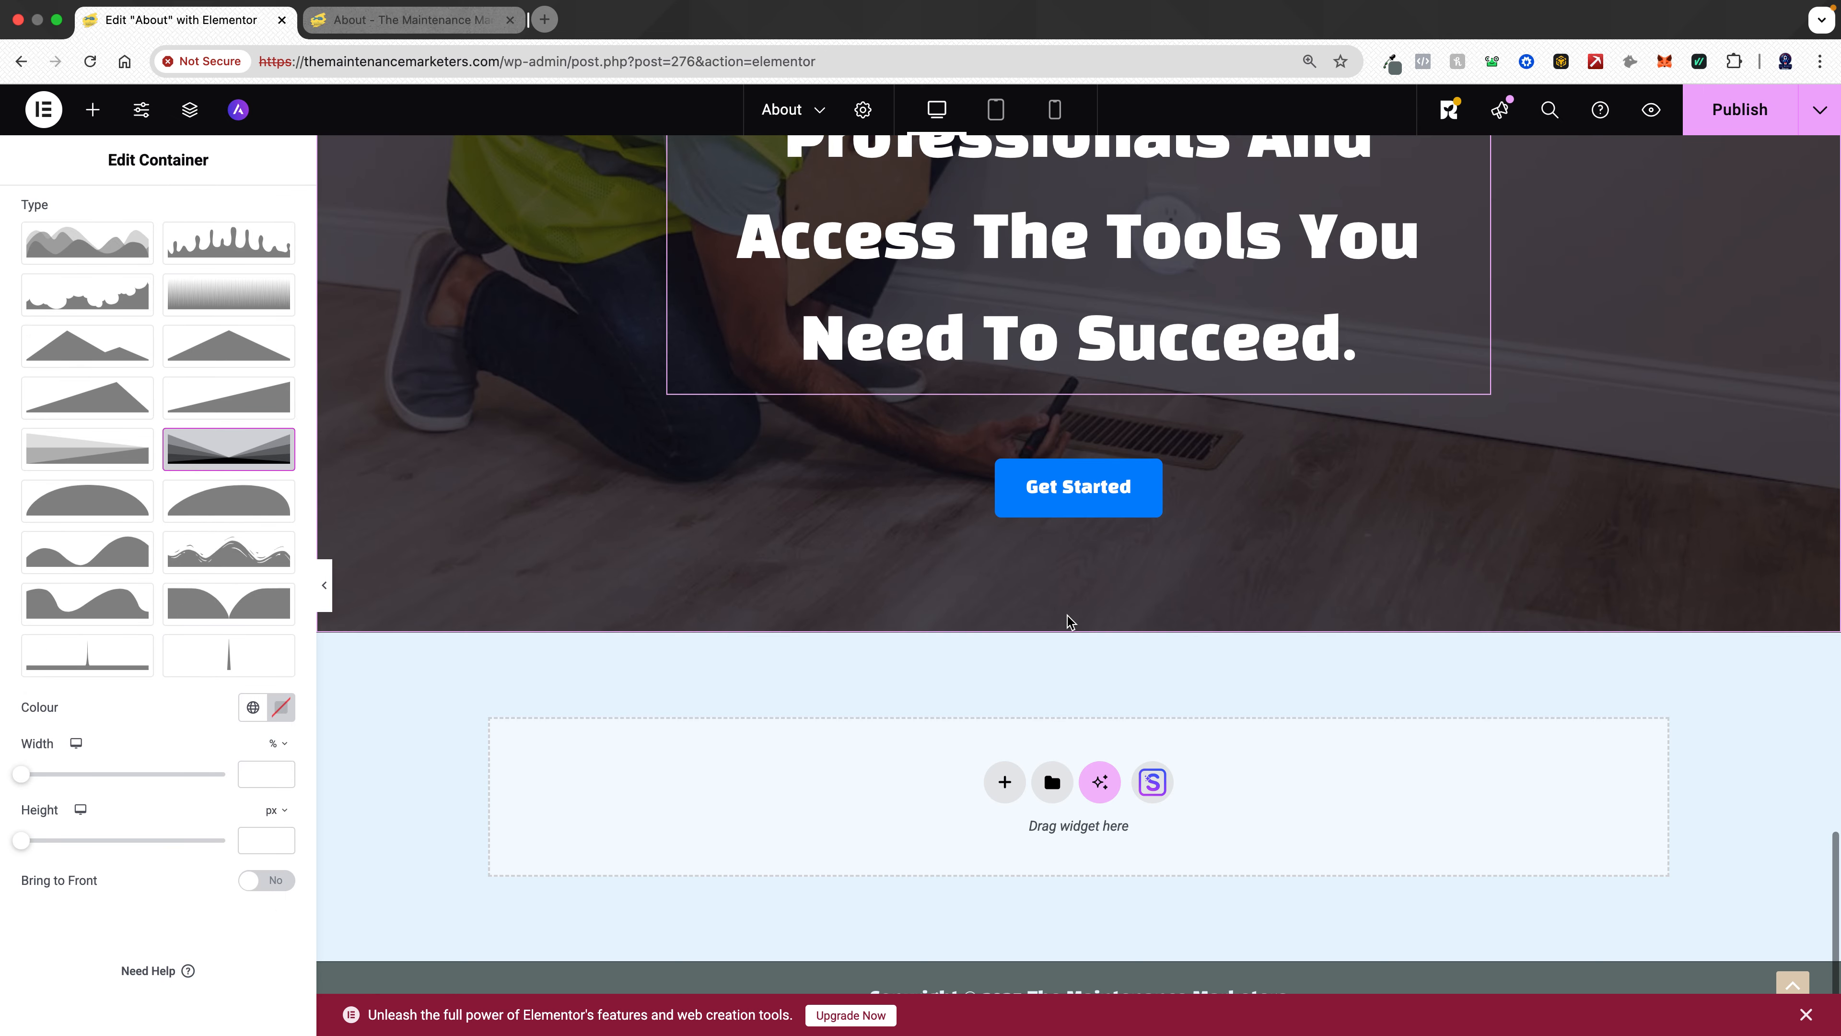
scroll(1068, 619, "up", 15)
scroll(1068, 620, "down", 5)
scroll(1066, 620, "up", 6)
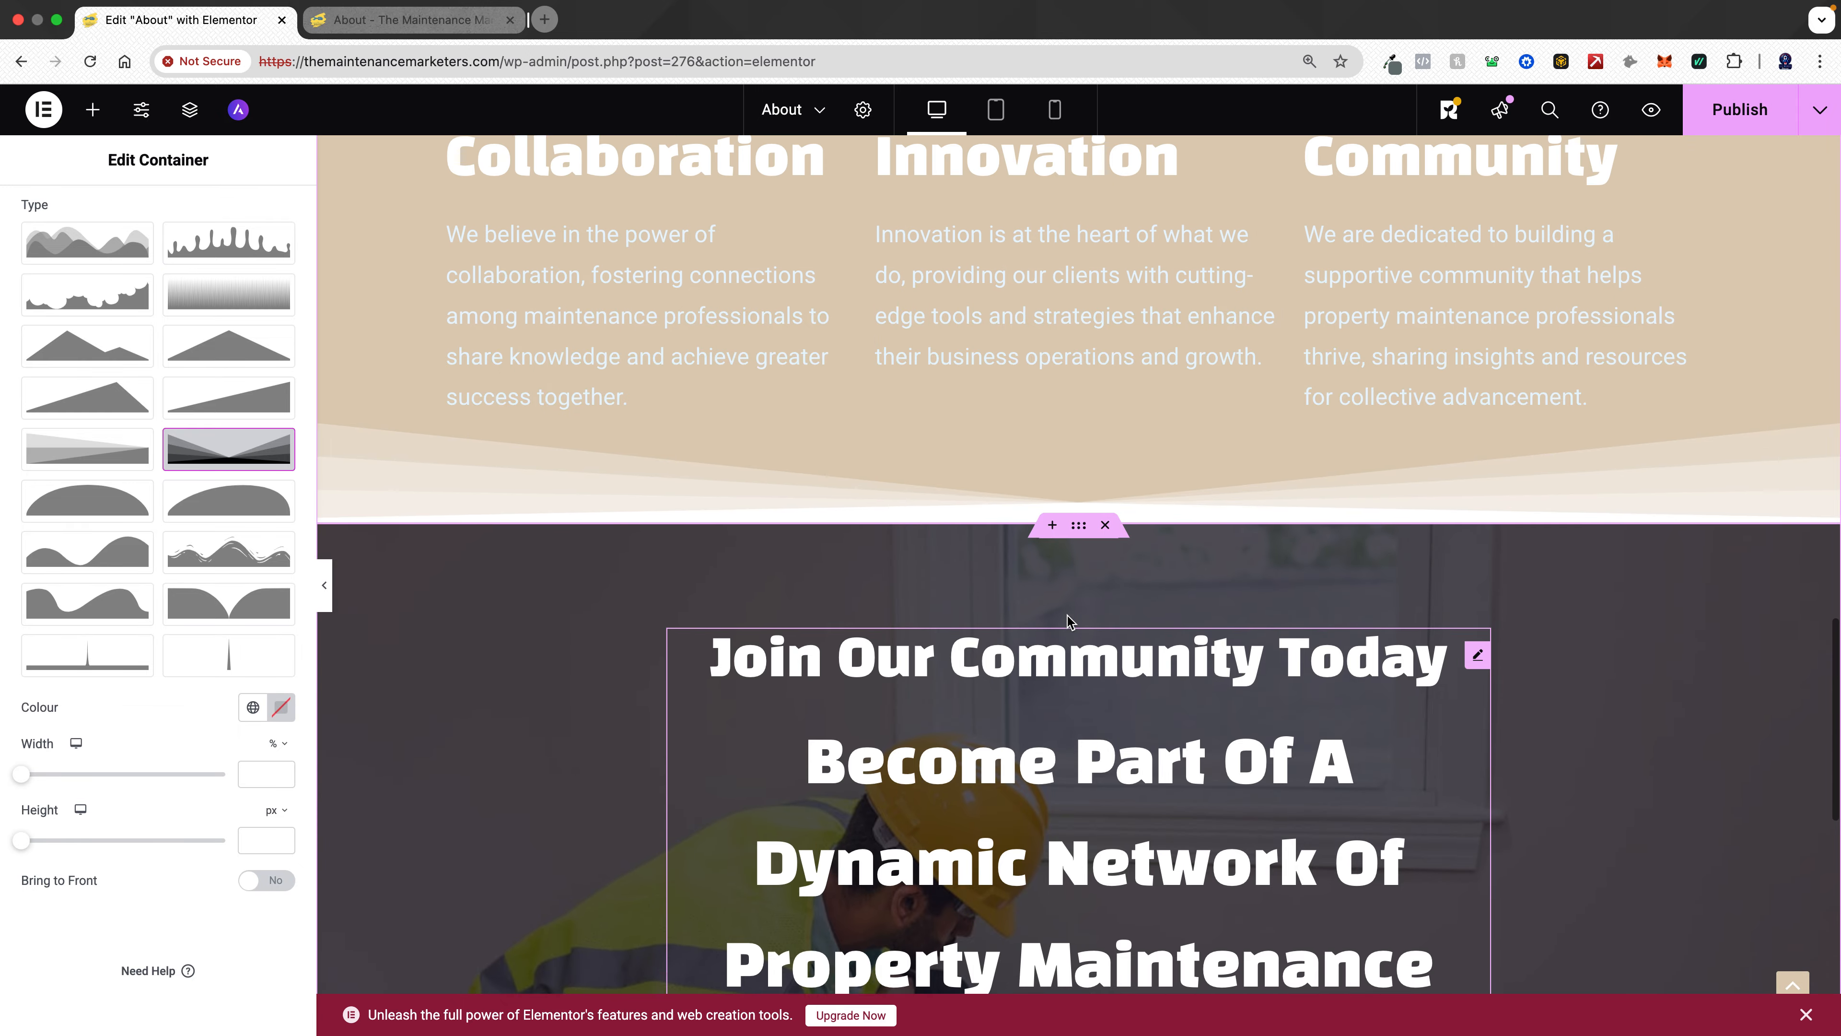
left_click(253, 707)
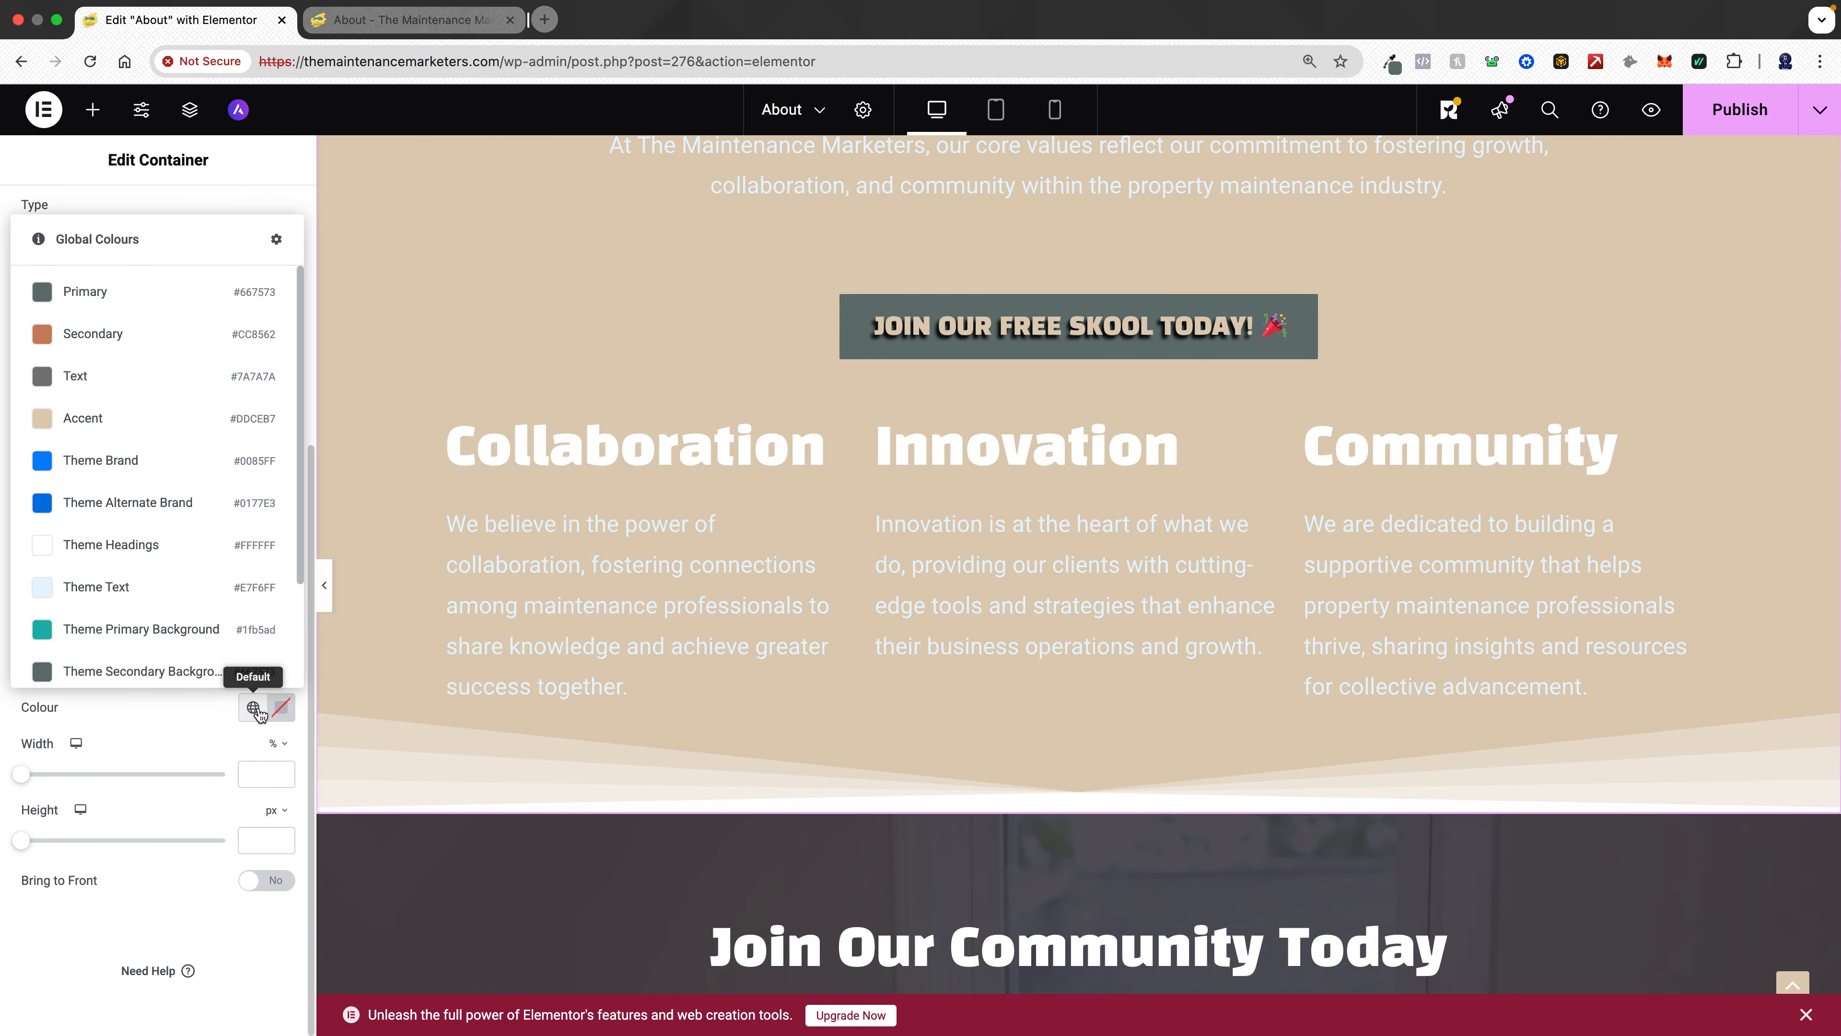
left_click(109, 299)
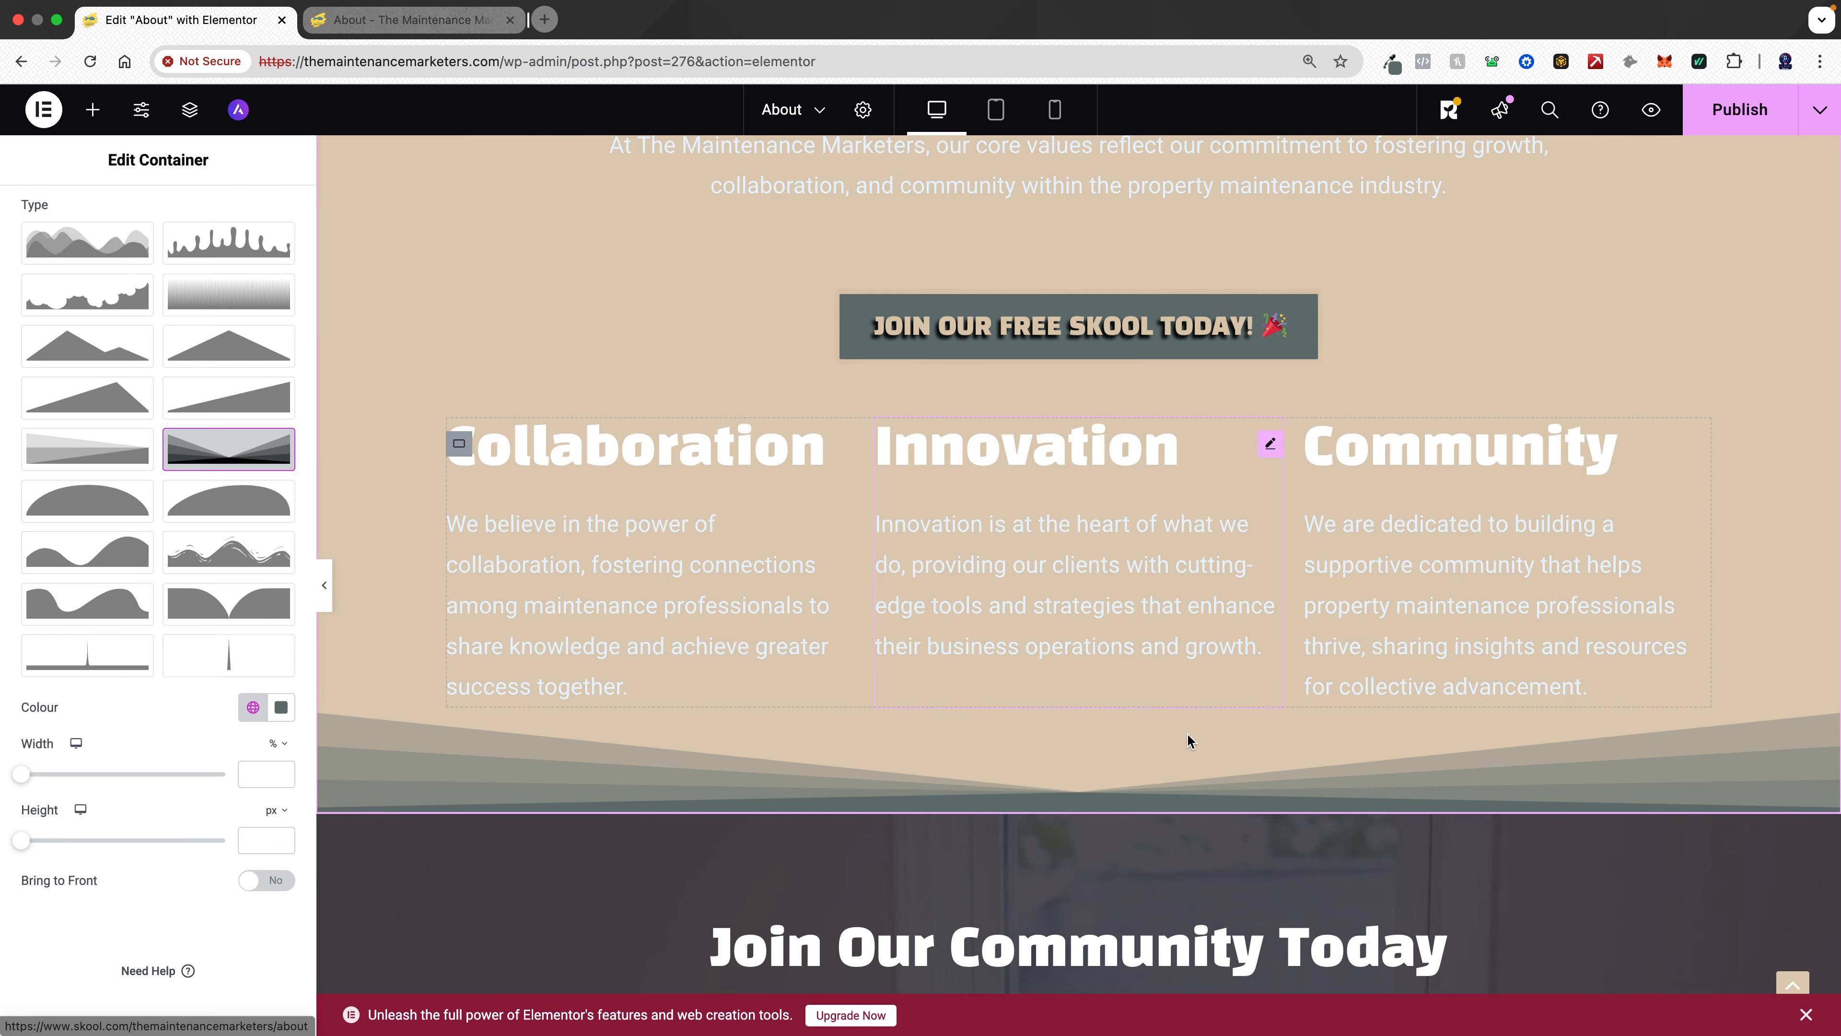
- Set the Join Our Community section's background colour to the global Primary colour
left_click(1083, 818)
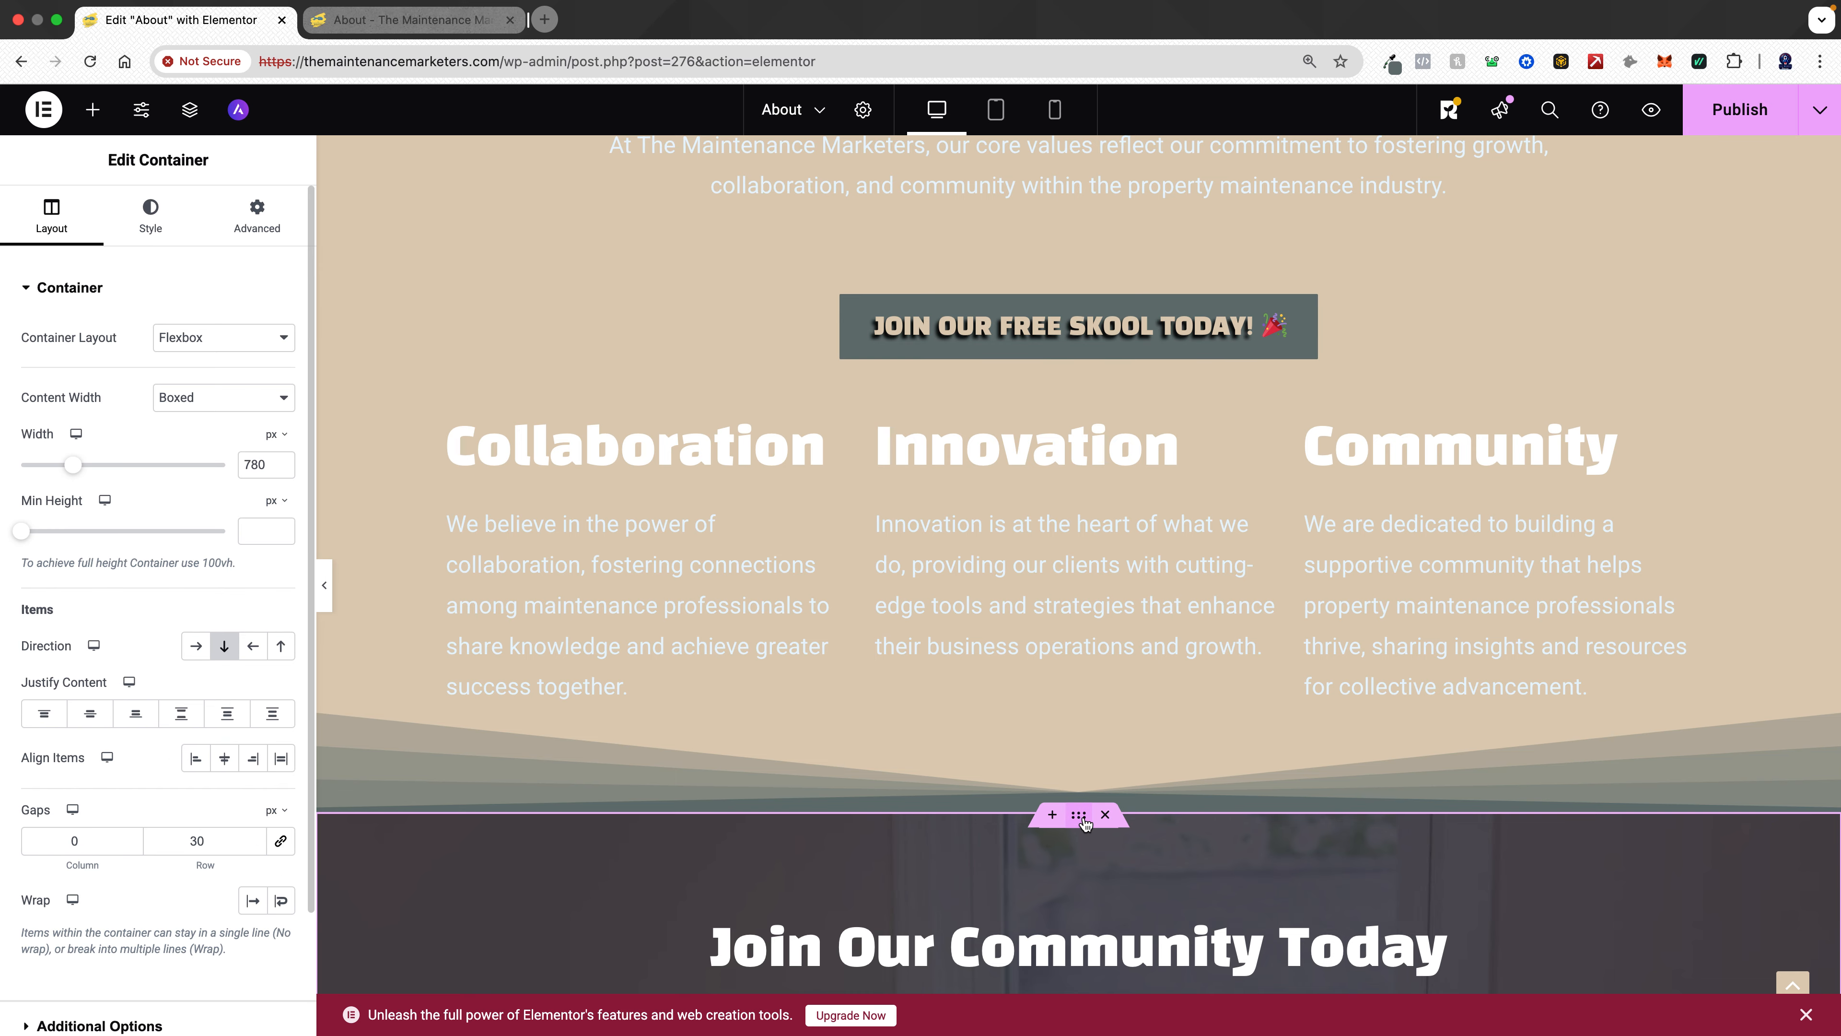
left_click(156, 231)
left_click(251, 432)
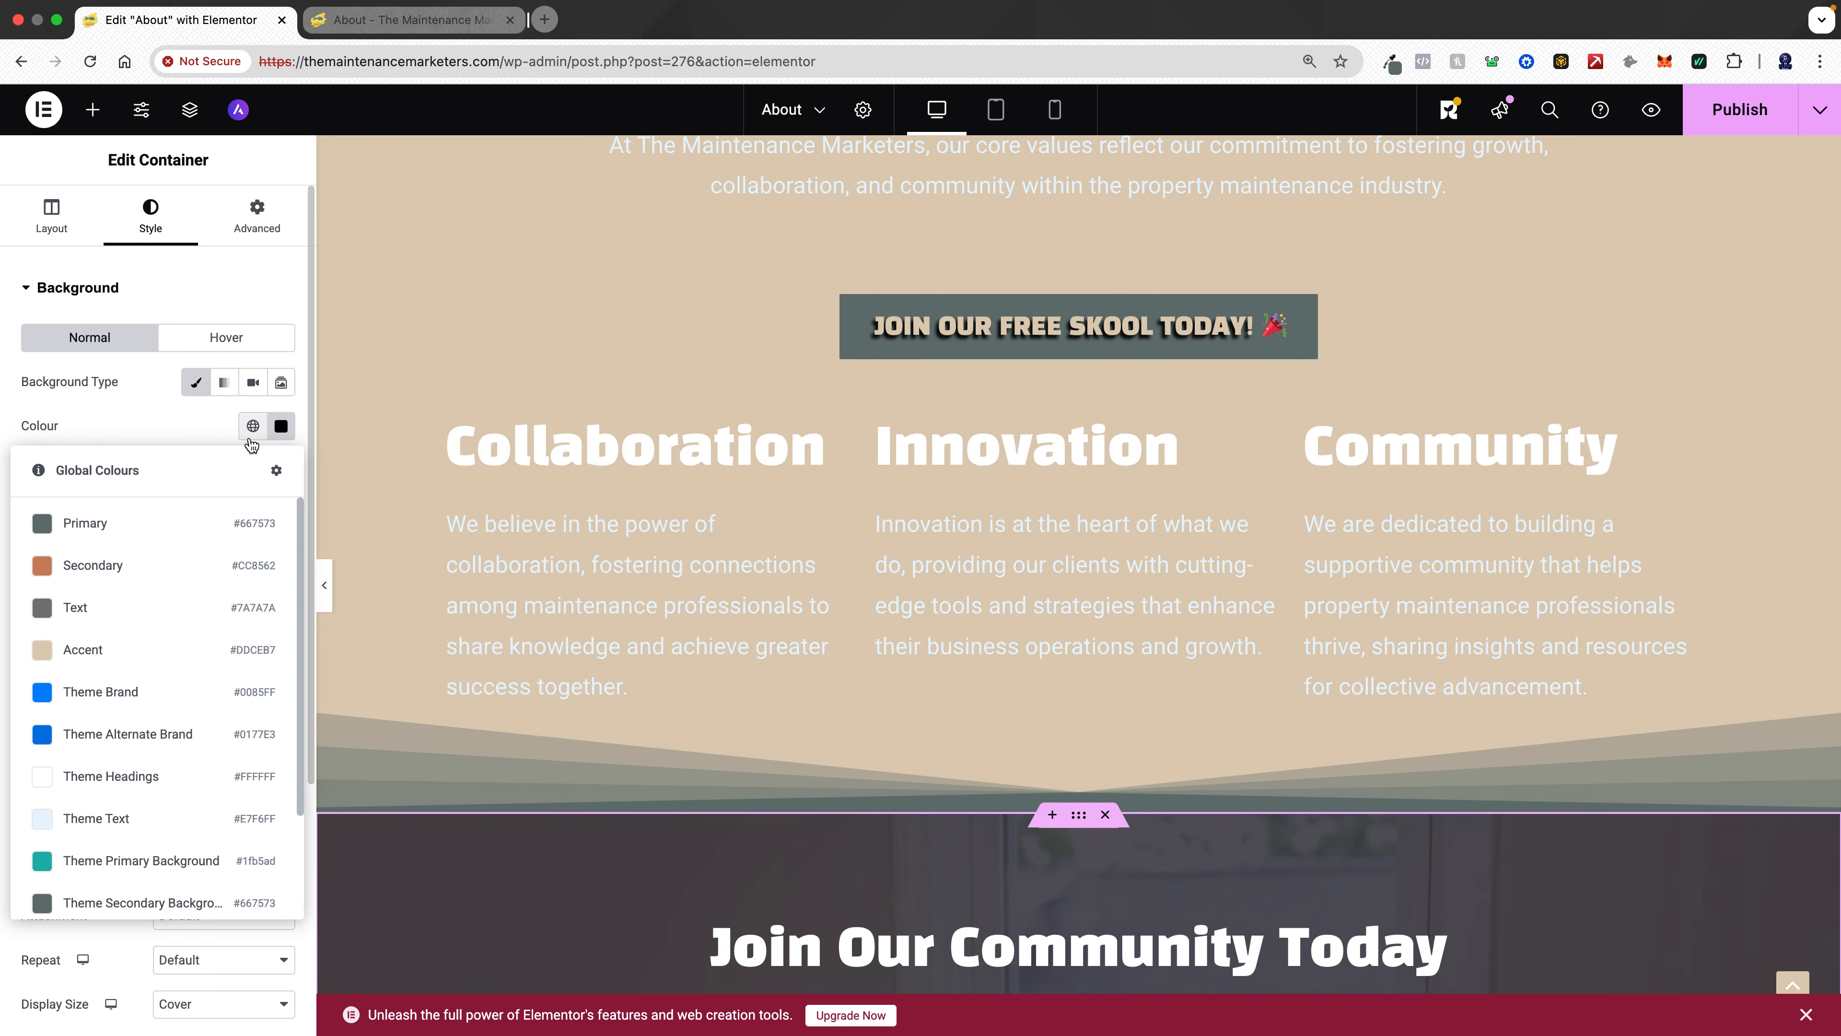
left_click(181, 528)
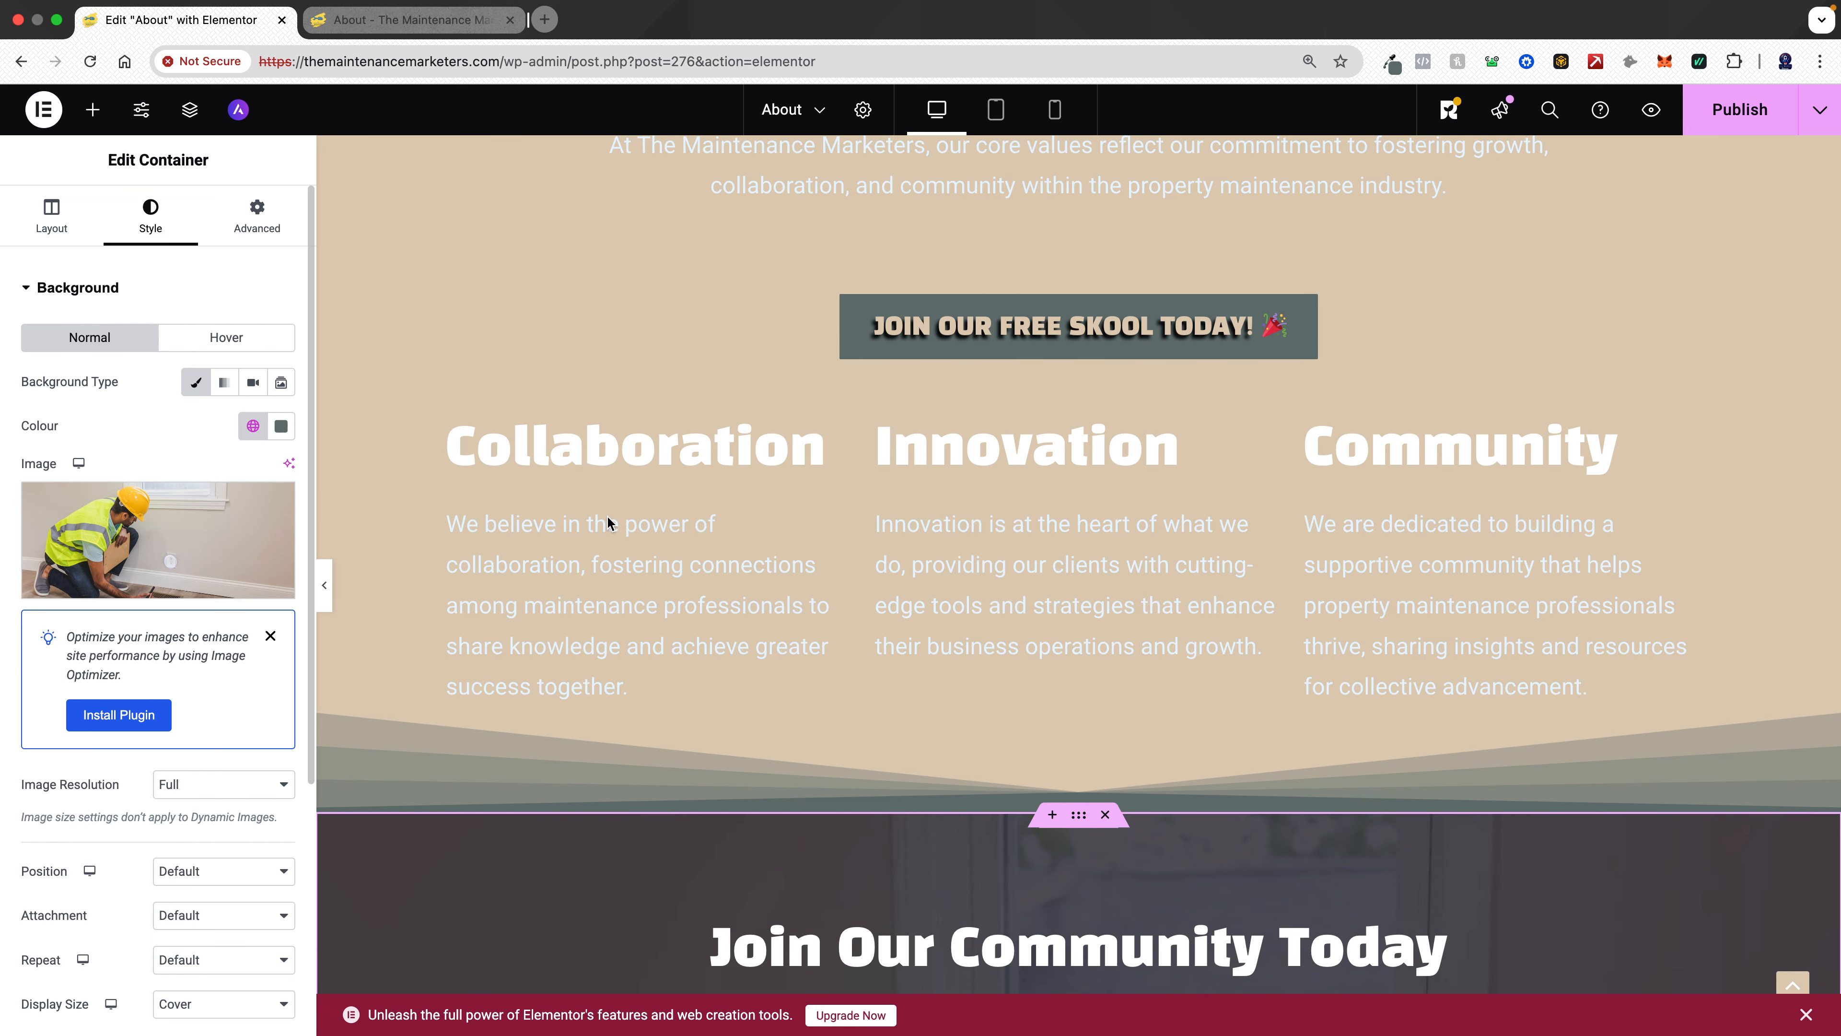
- Set the Join Our Community section's background overlay to the global Primary colour at 0.91 opacity
scroll(1037, 680, "down", 10)
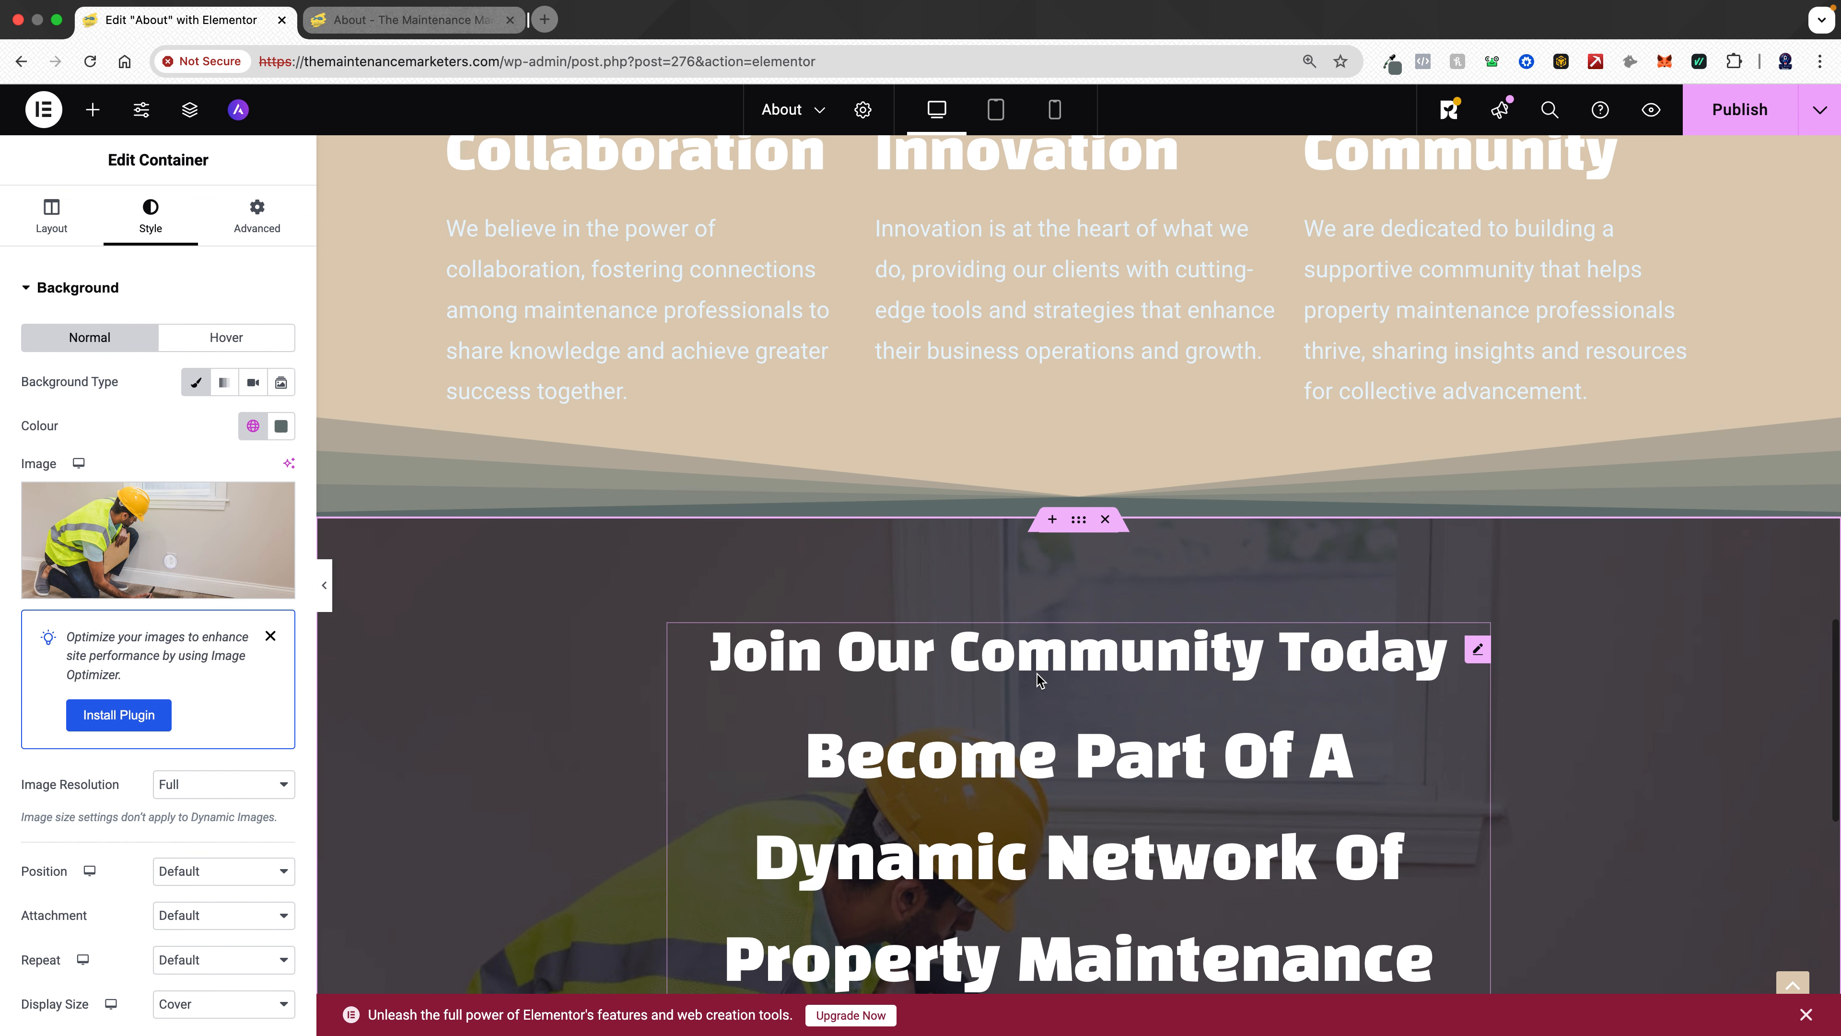
scroll(1037, 681, "down", 5)
scroll(1037, 680, "up", 10)
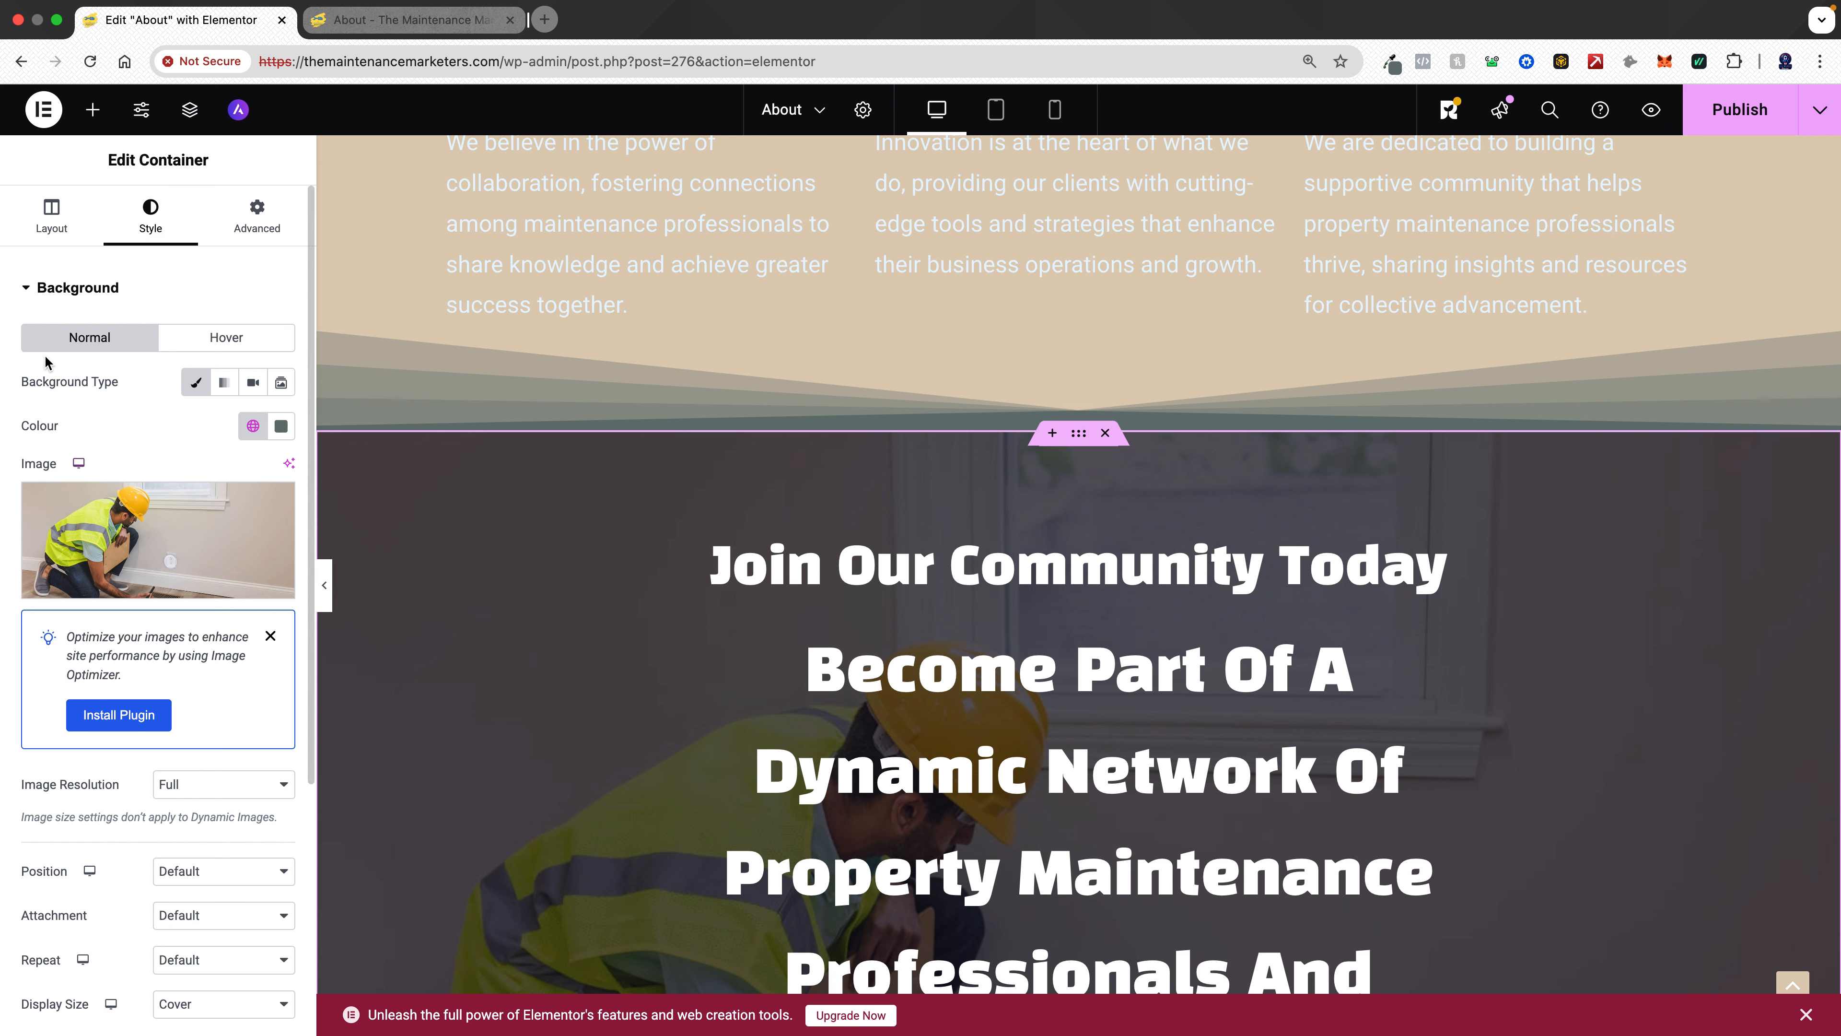
left_click(78, 288)
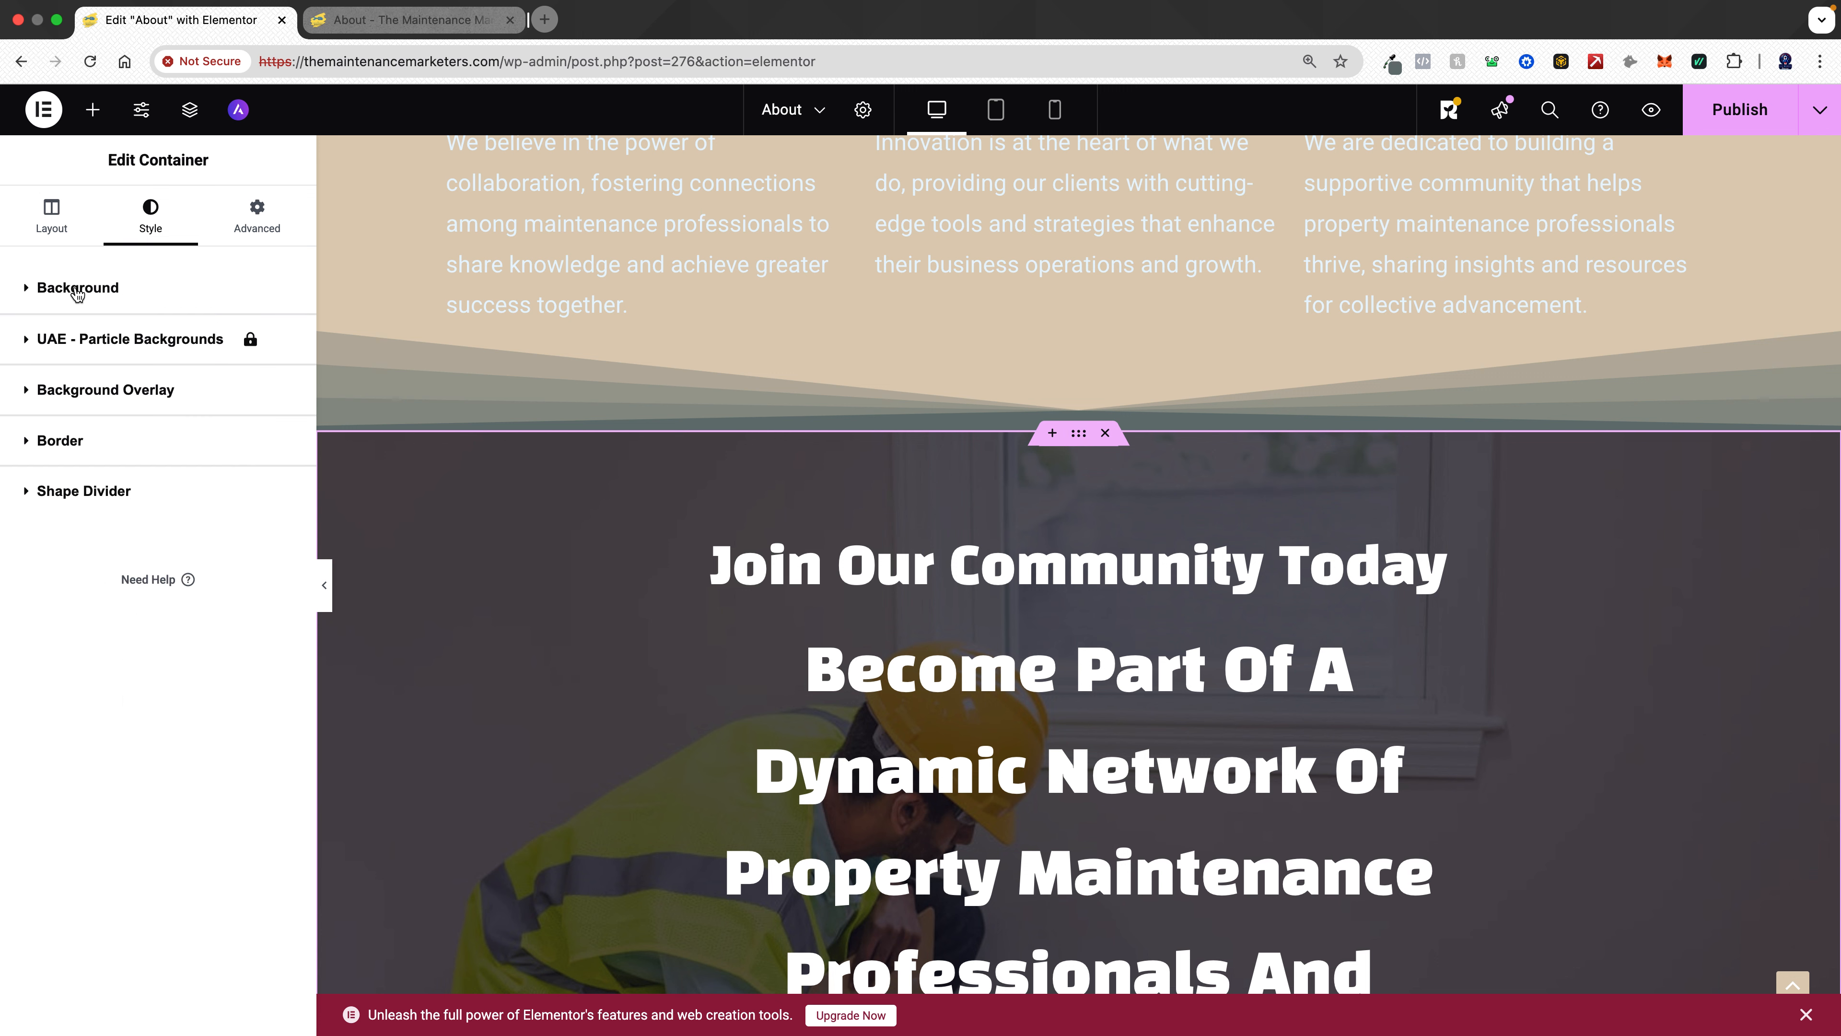
left_click(90, 392)
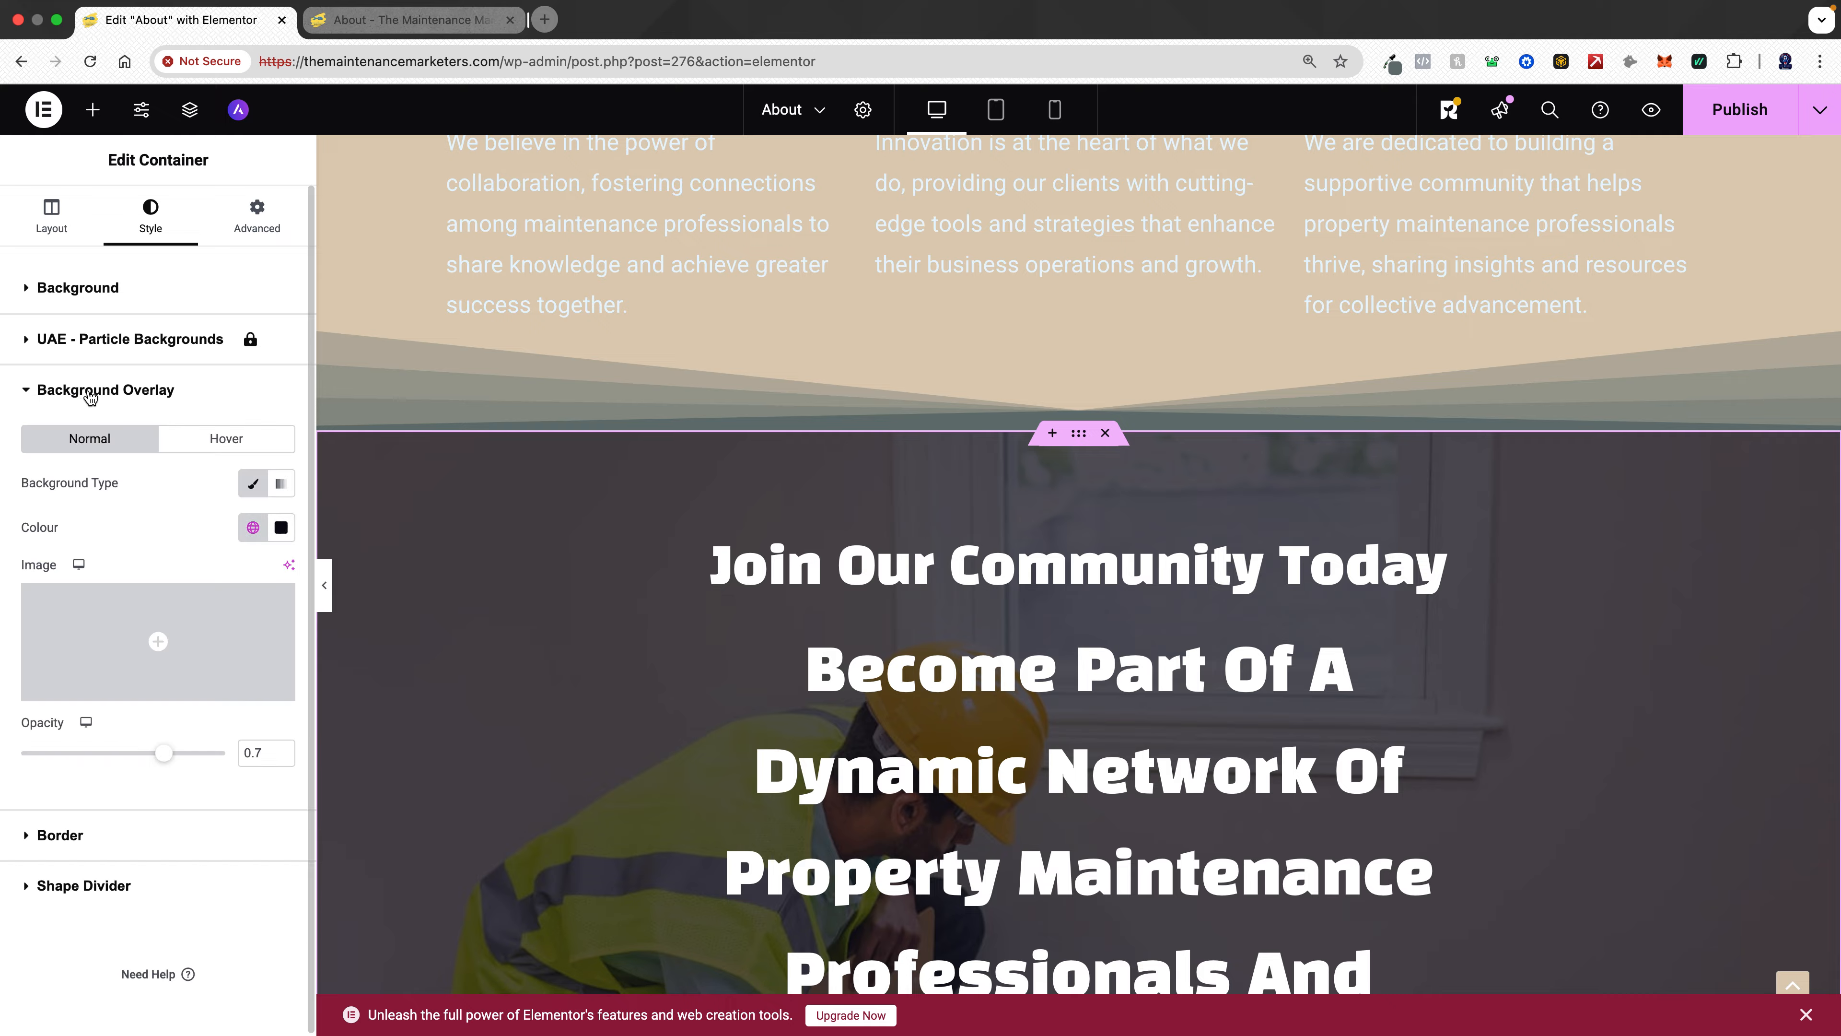
left_click(252, 528)
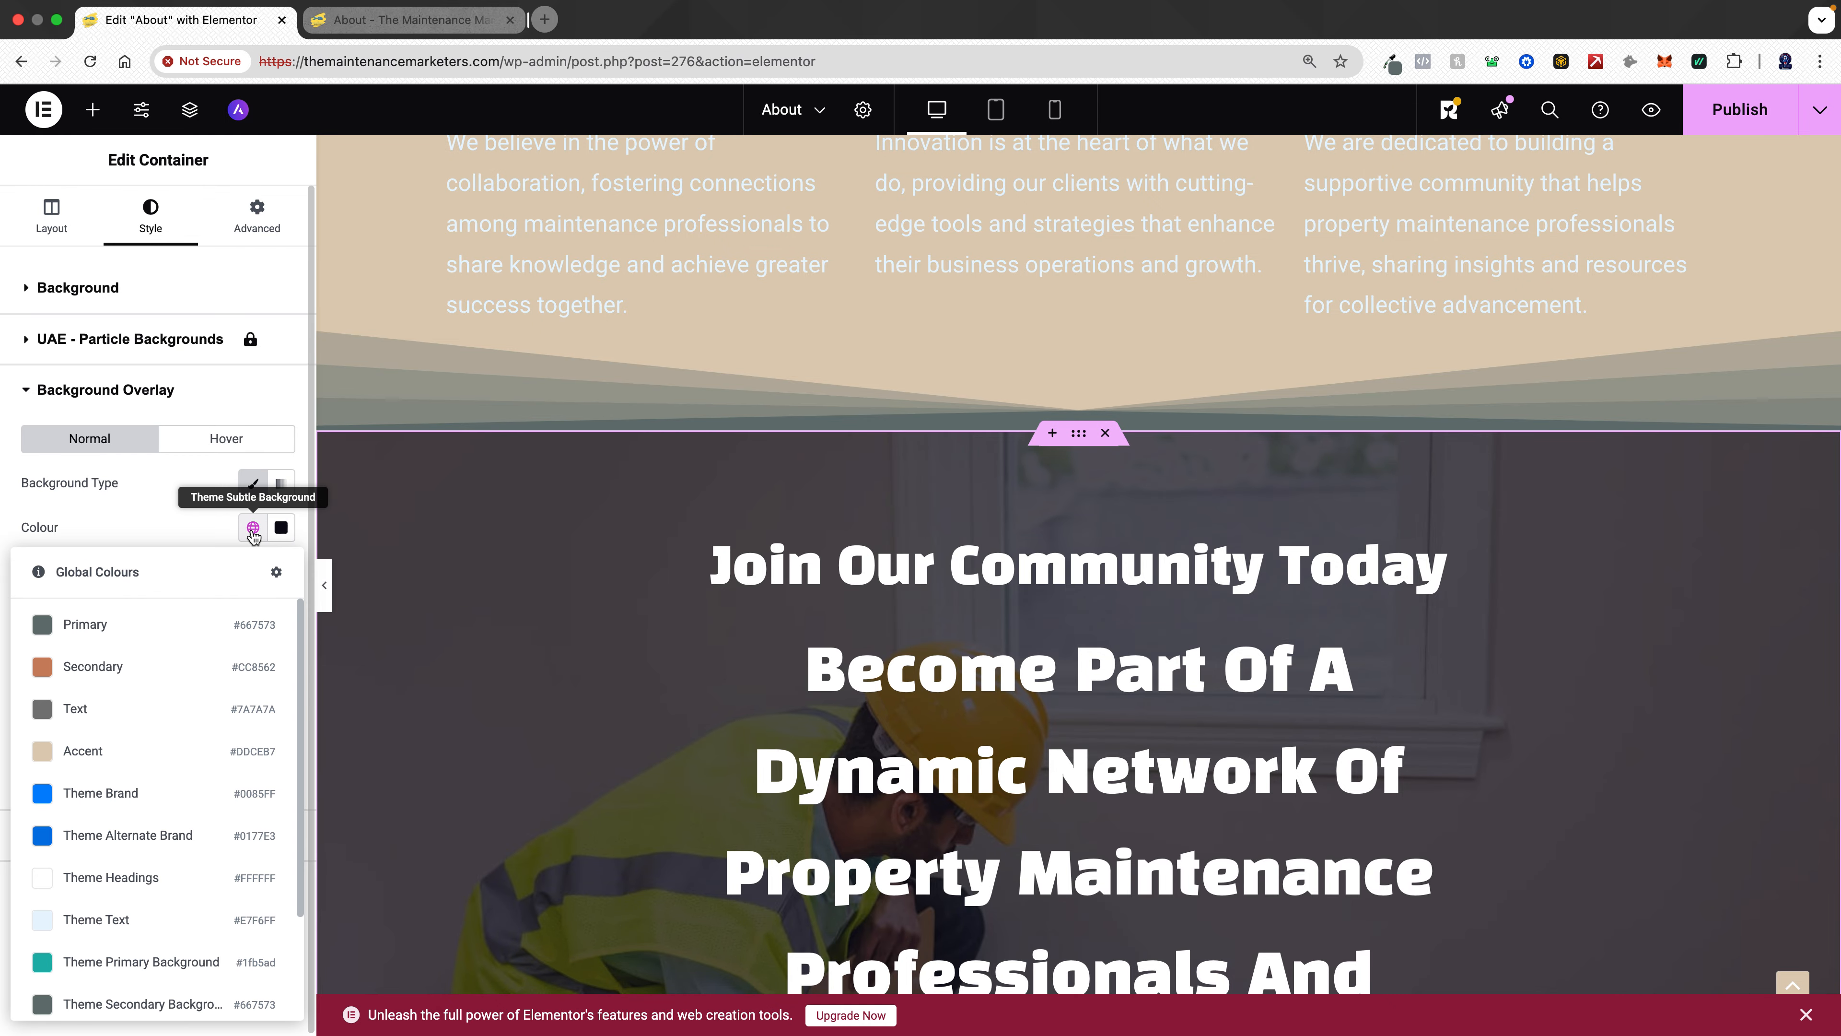
left_click(134, 637)
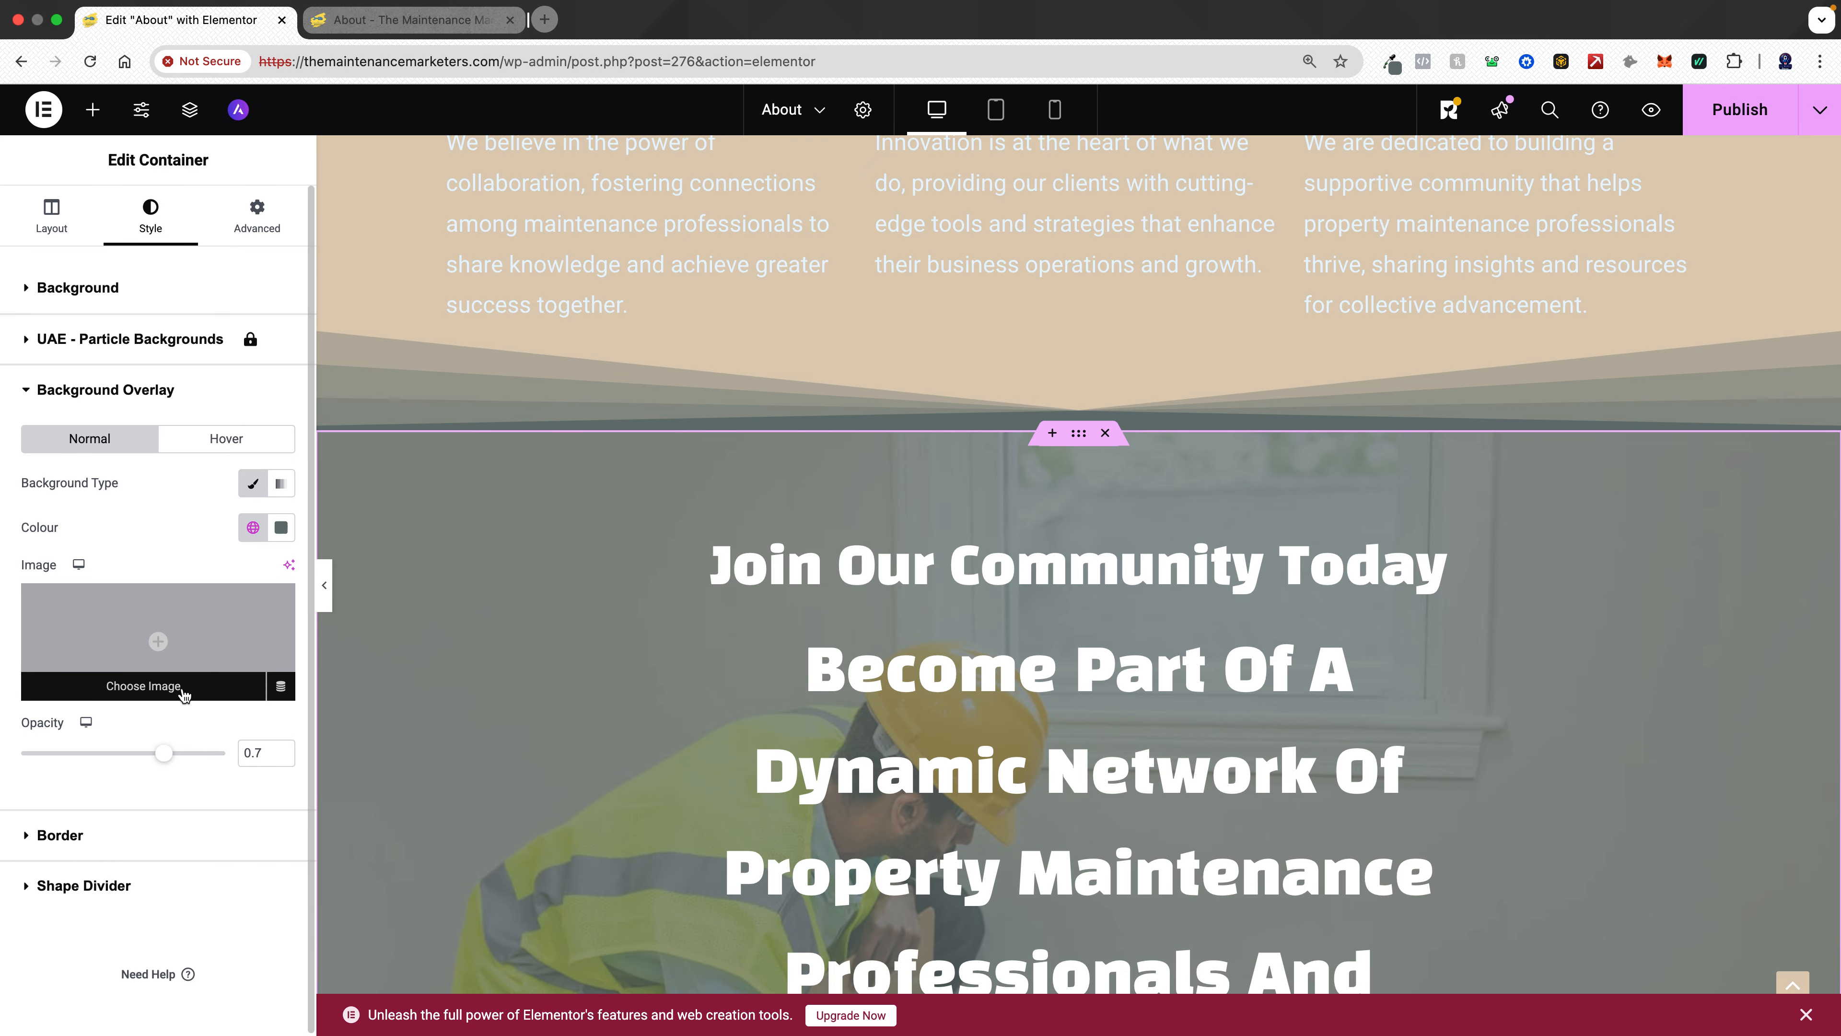
left_click_drag(164, 754, 207, 754)
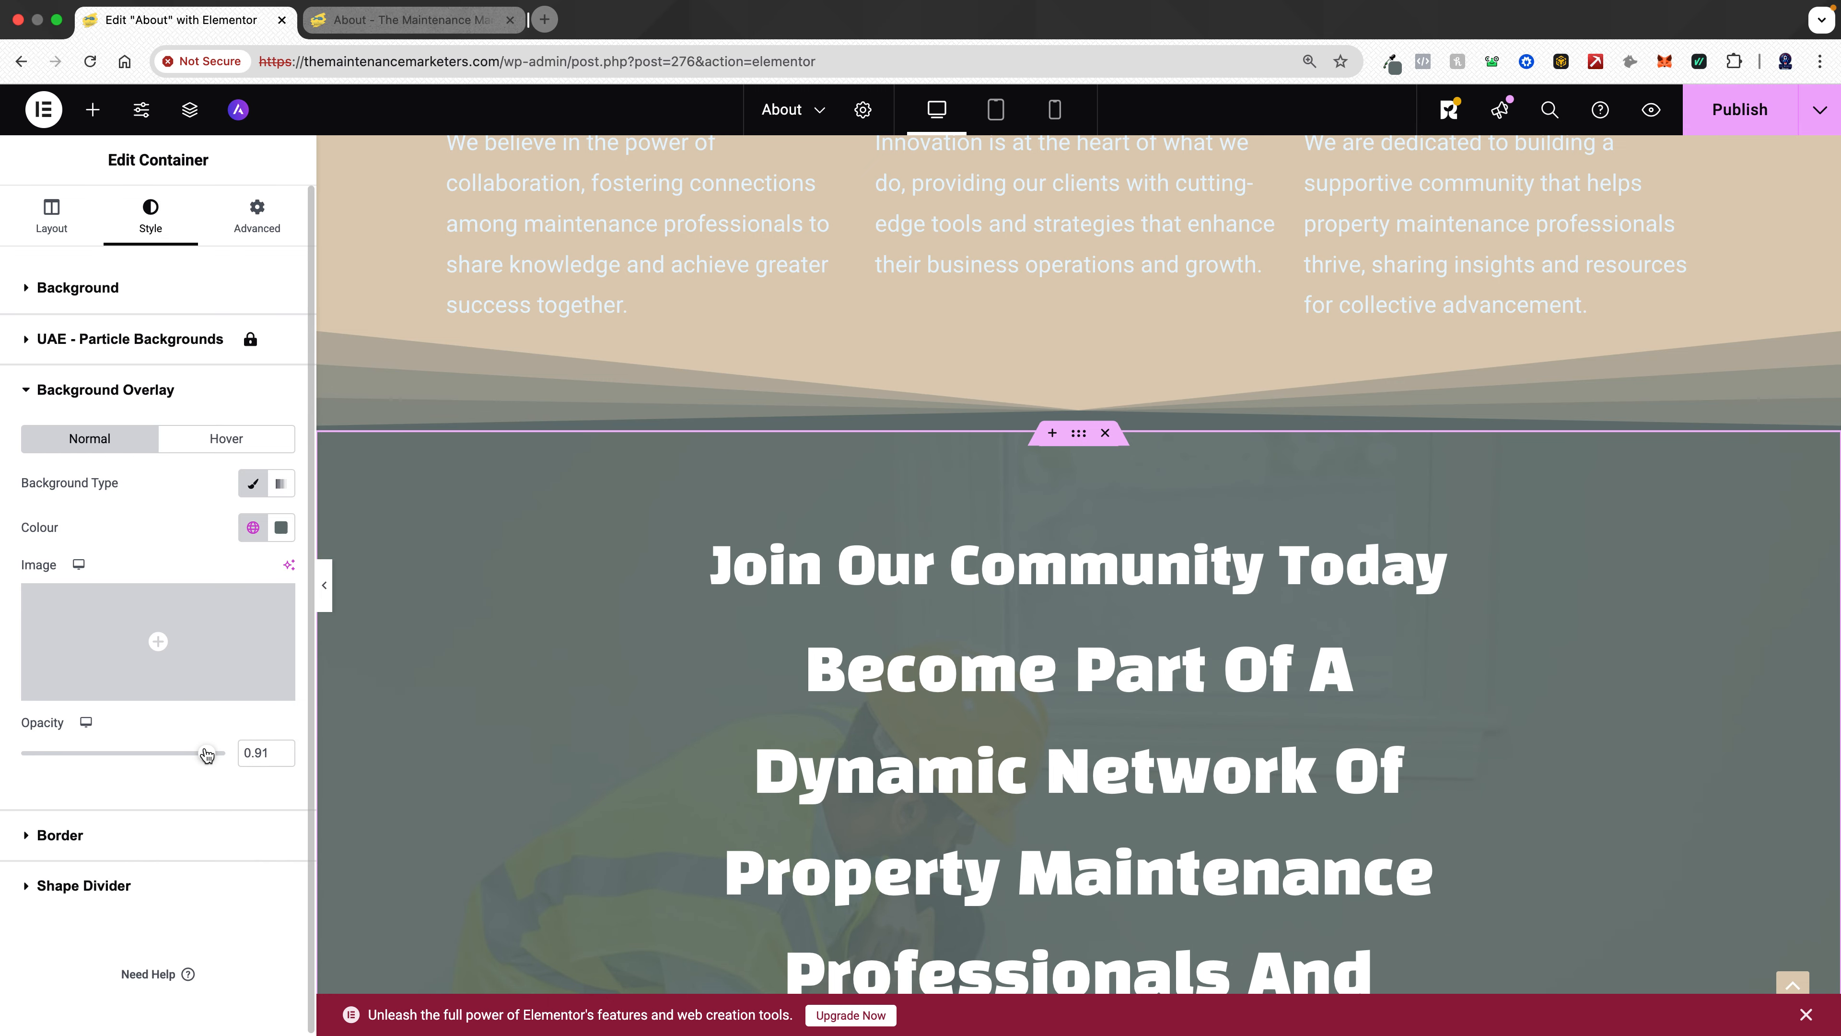
- Enable a text shadow on the Join Our Community title and copy the Red colour code #cc8562 from the TMM Colours note
left_click(948, 663)
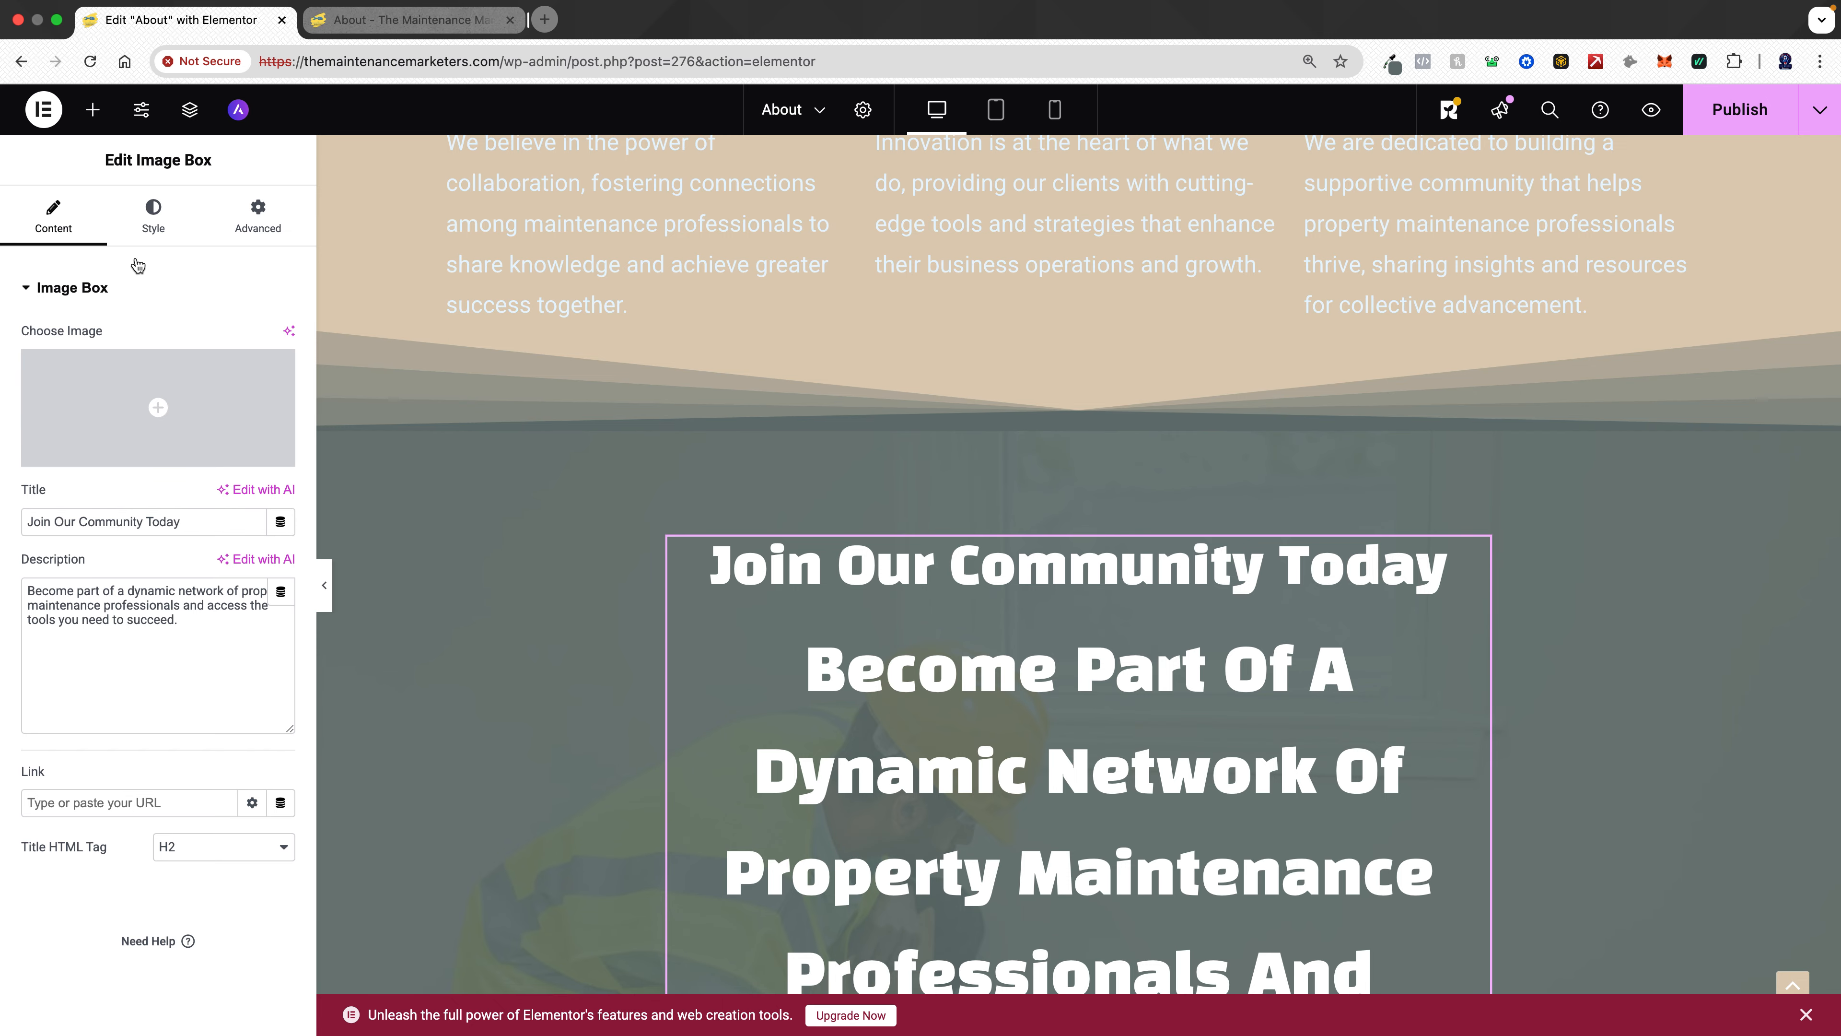
left_click(159, 209)
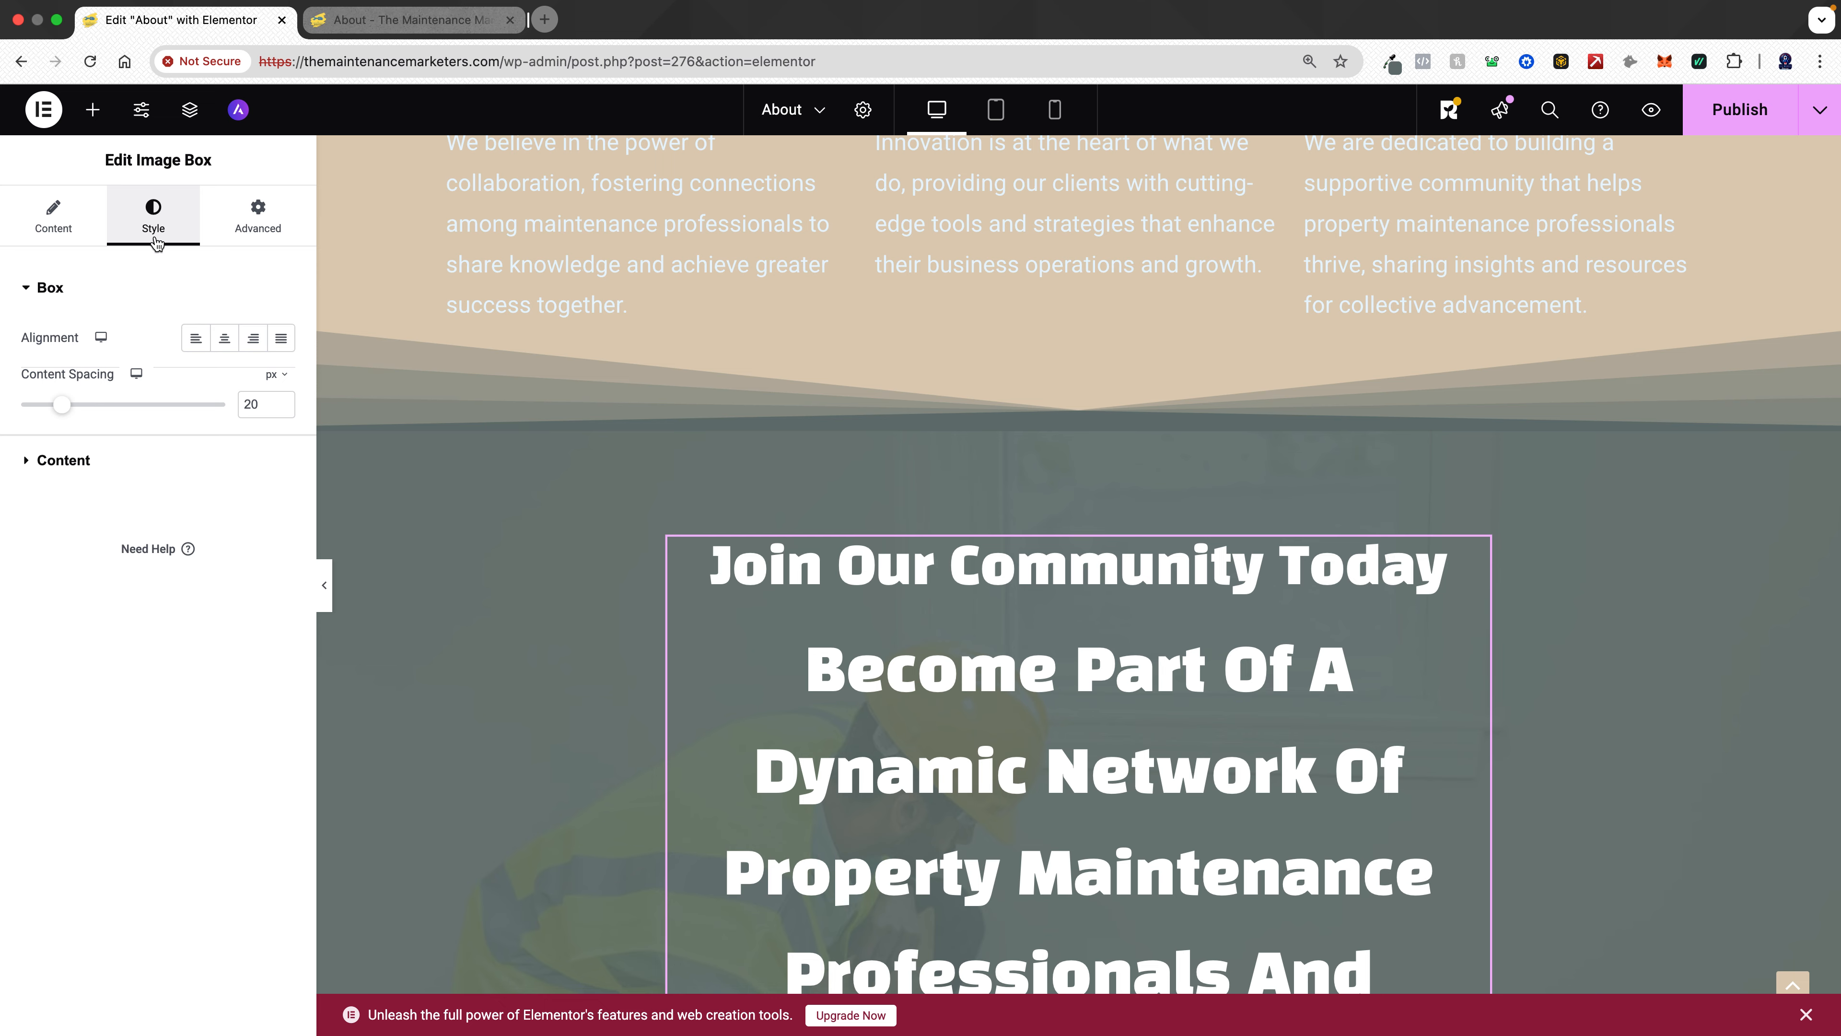
left_click(69, 468)
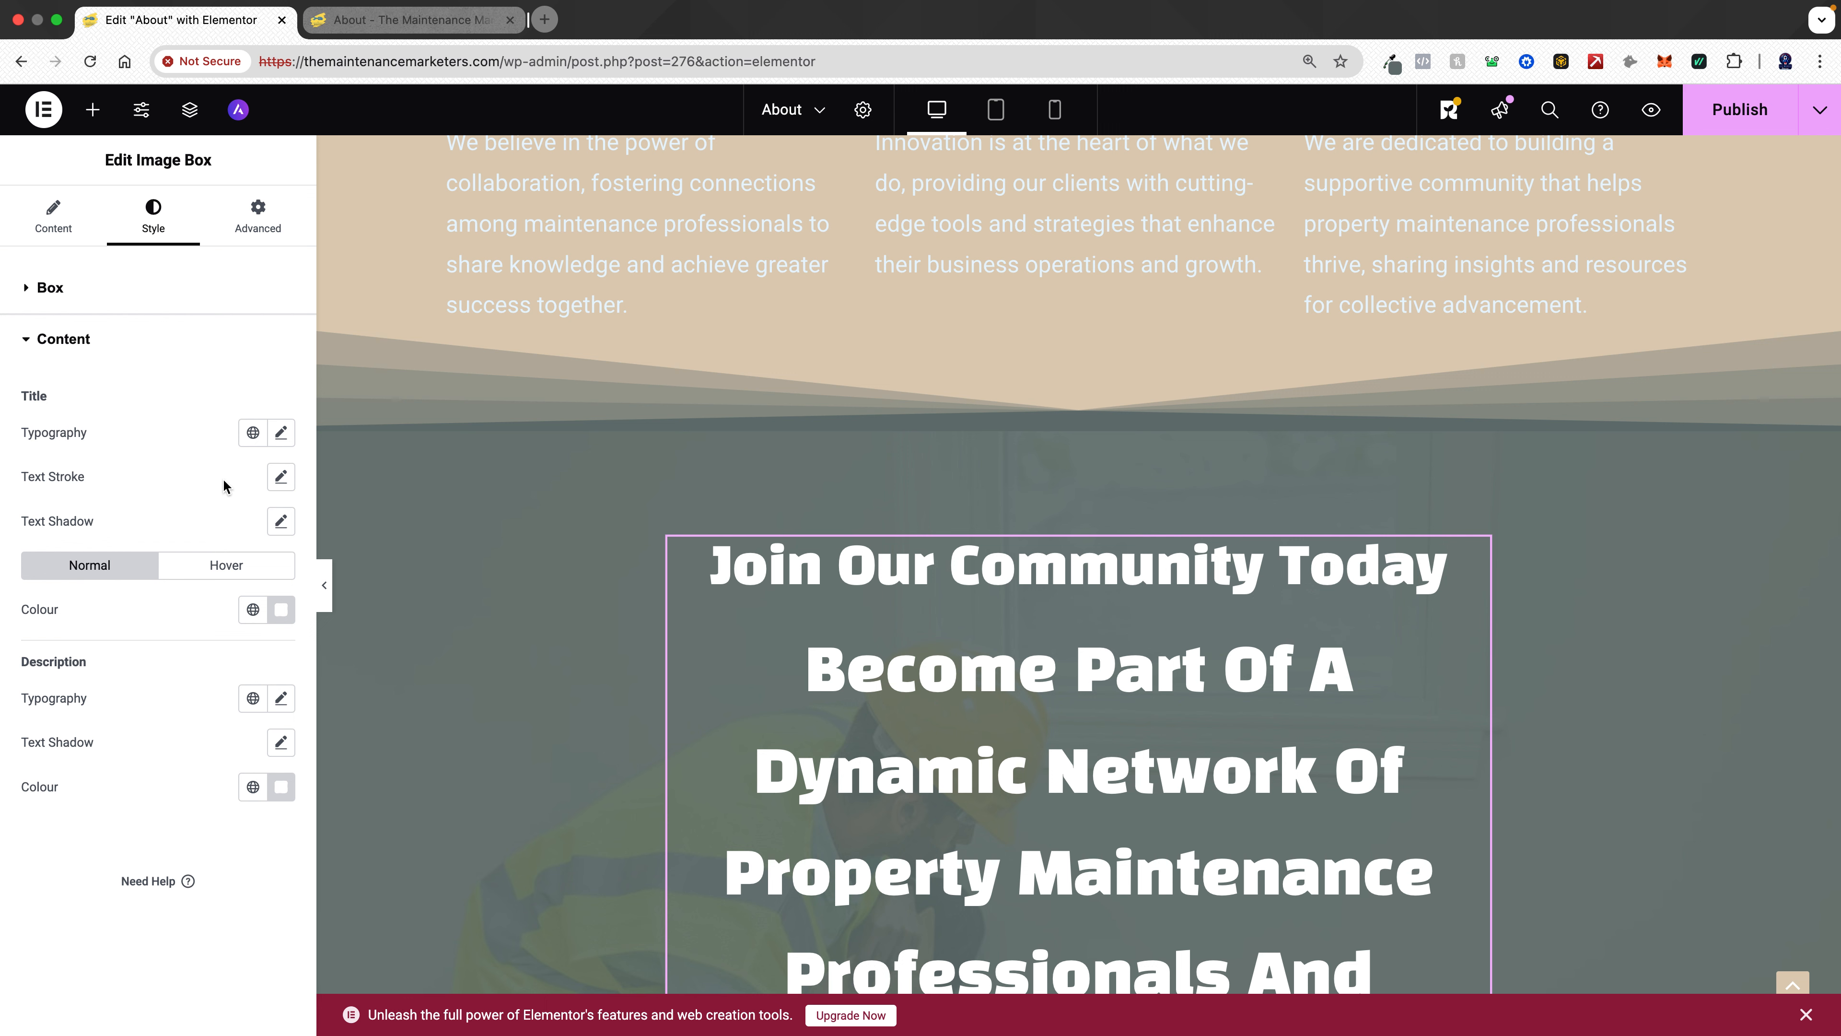
left_click(280, 521)
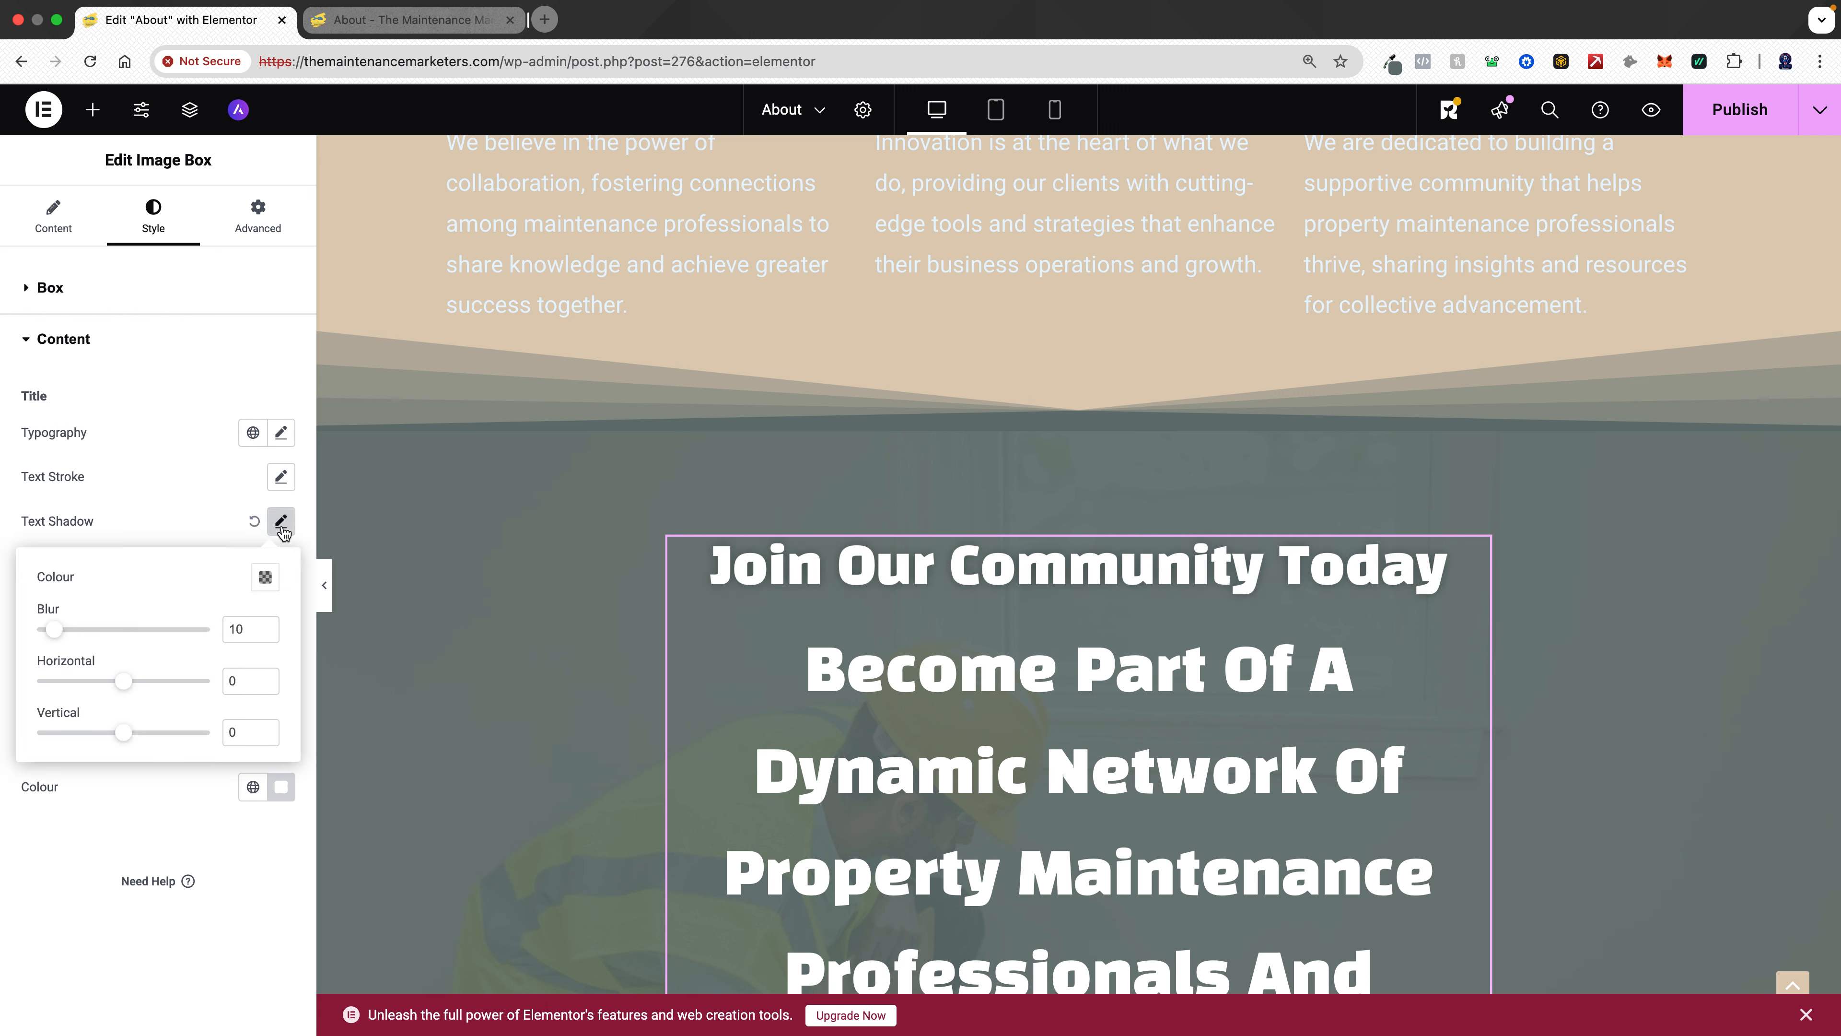
left_click(265, 577)
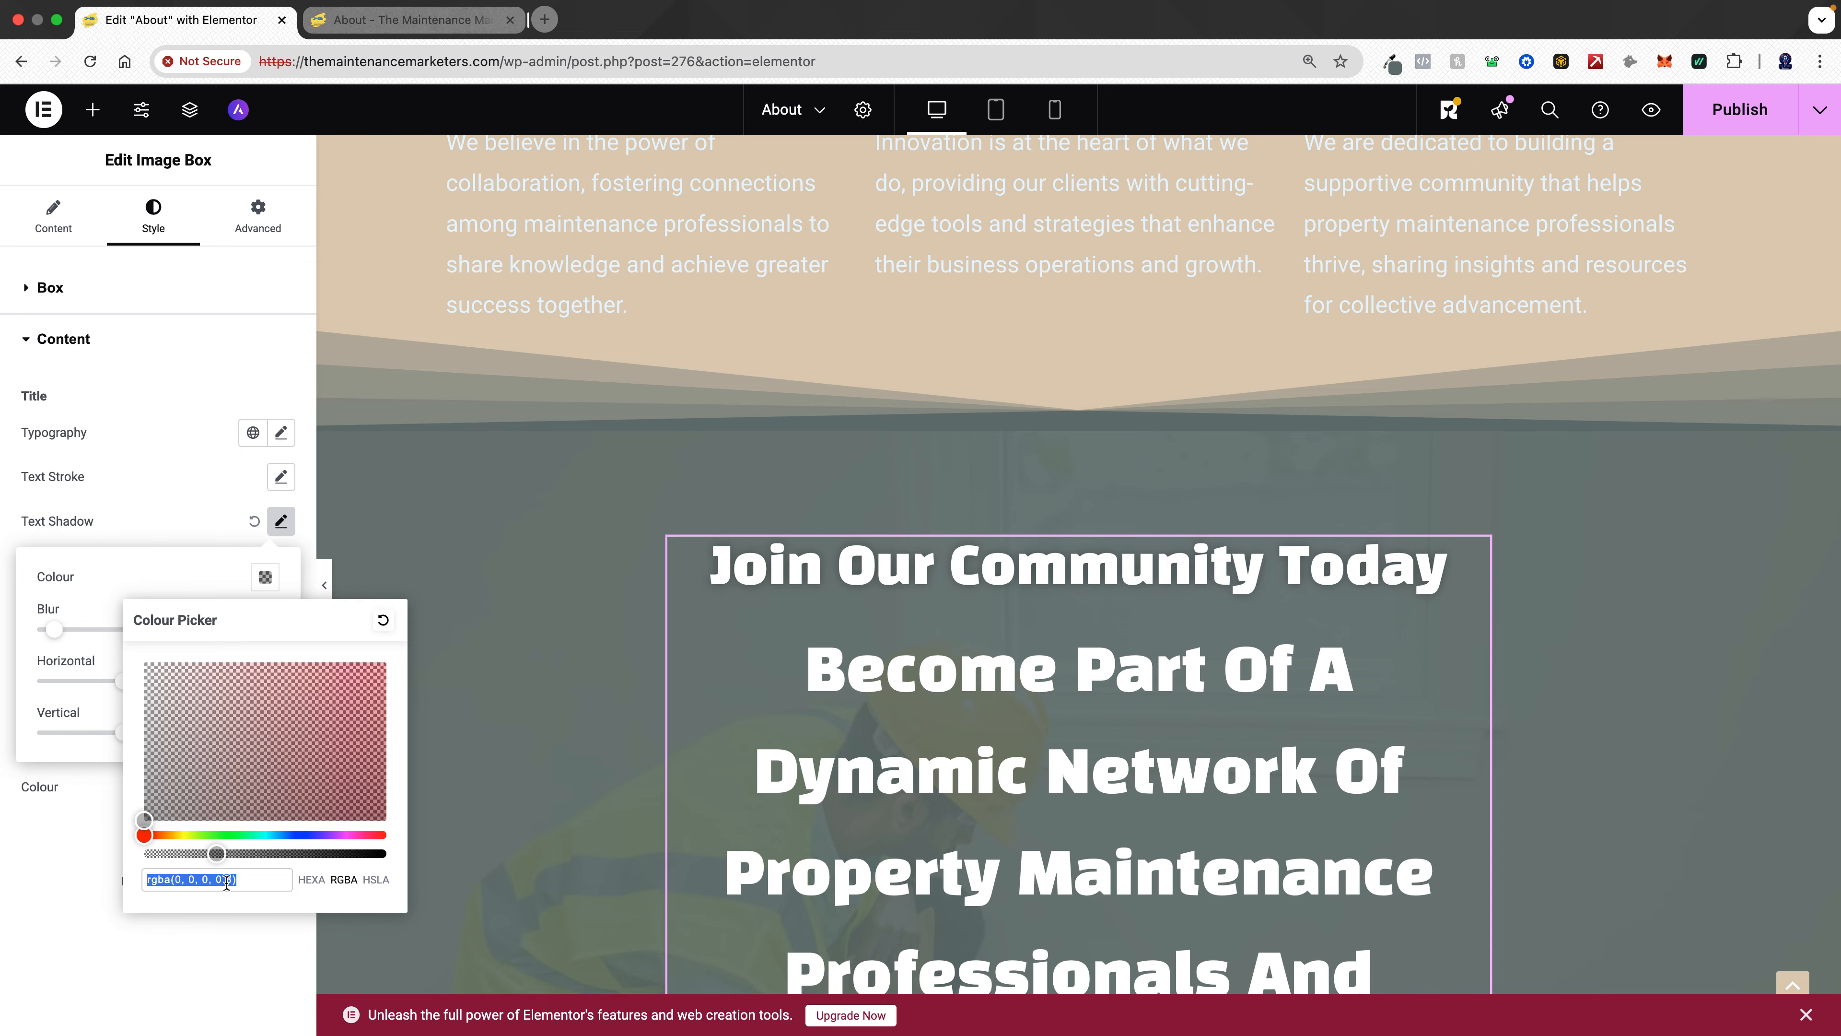
key("Right")
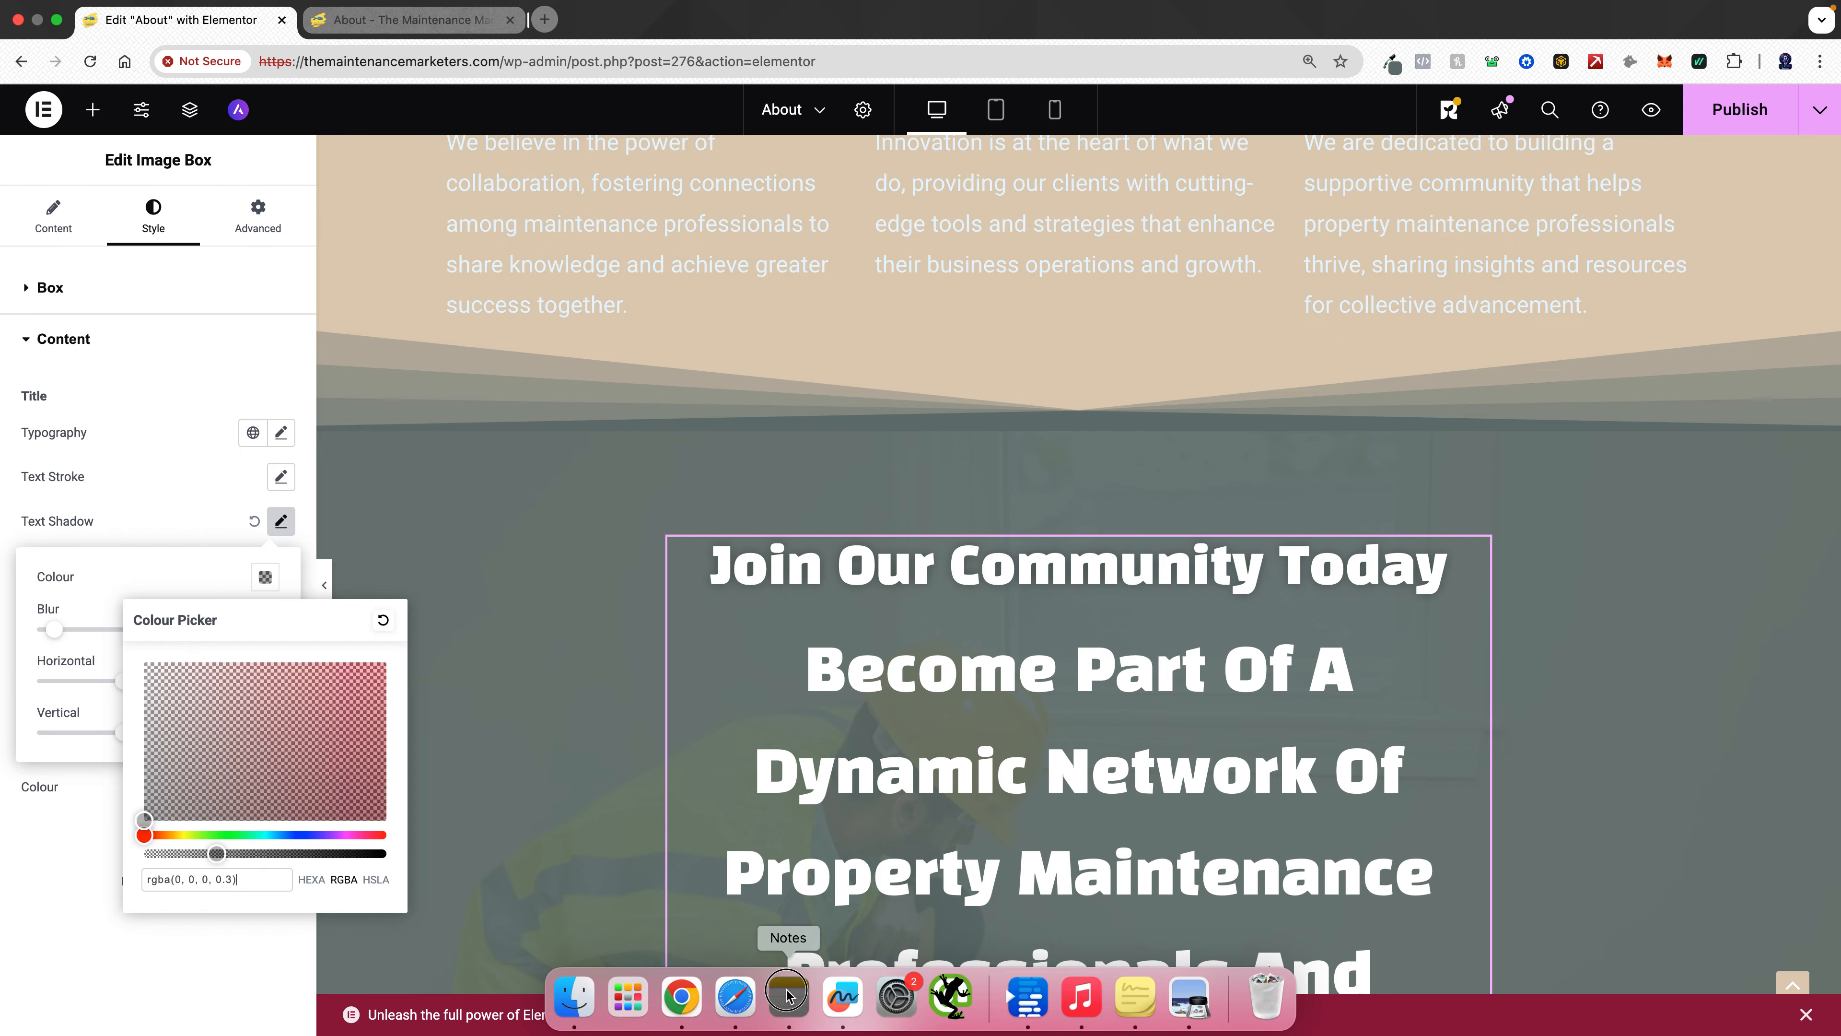
left_click(783, 992)
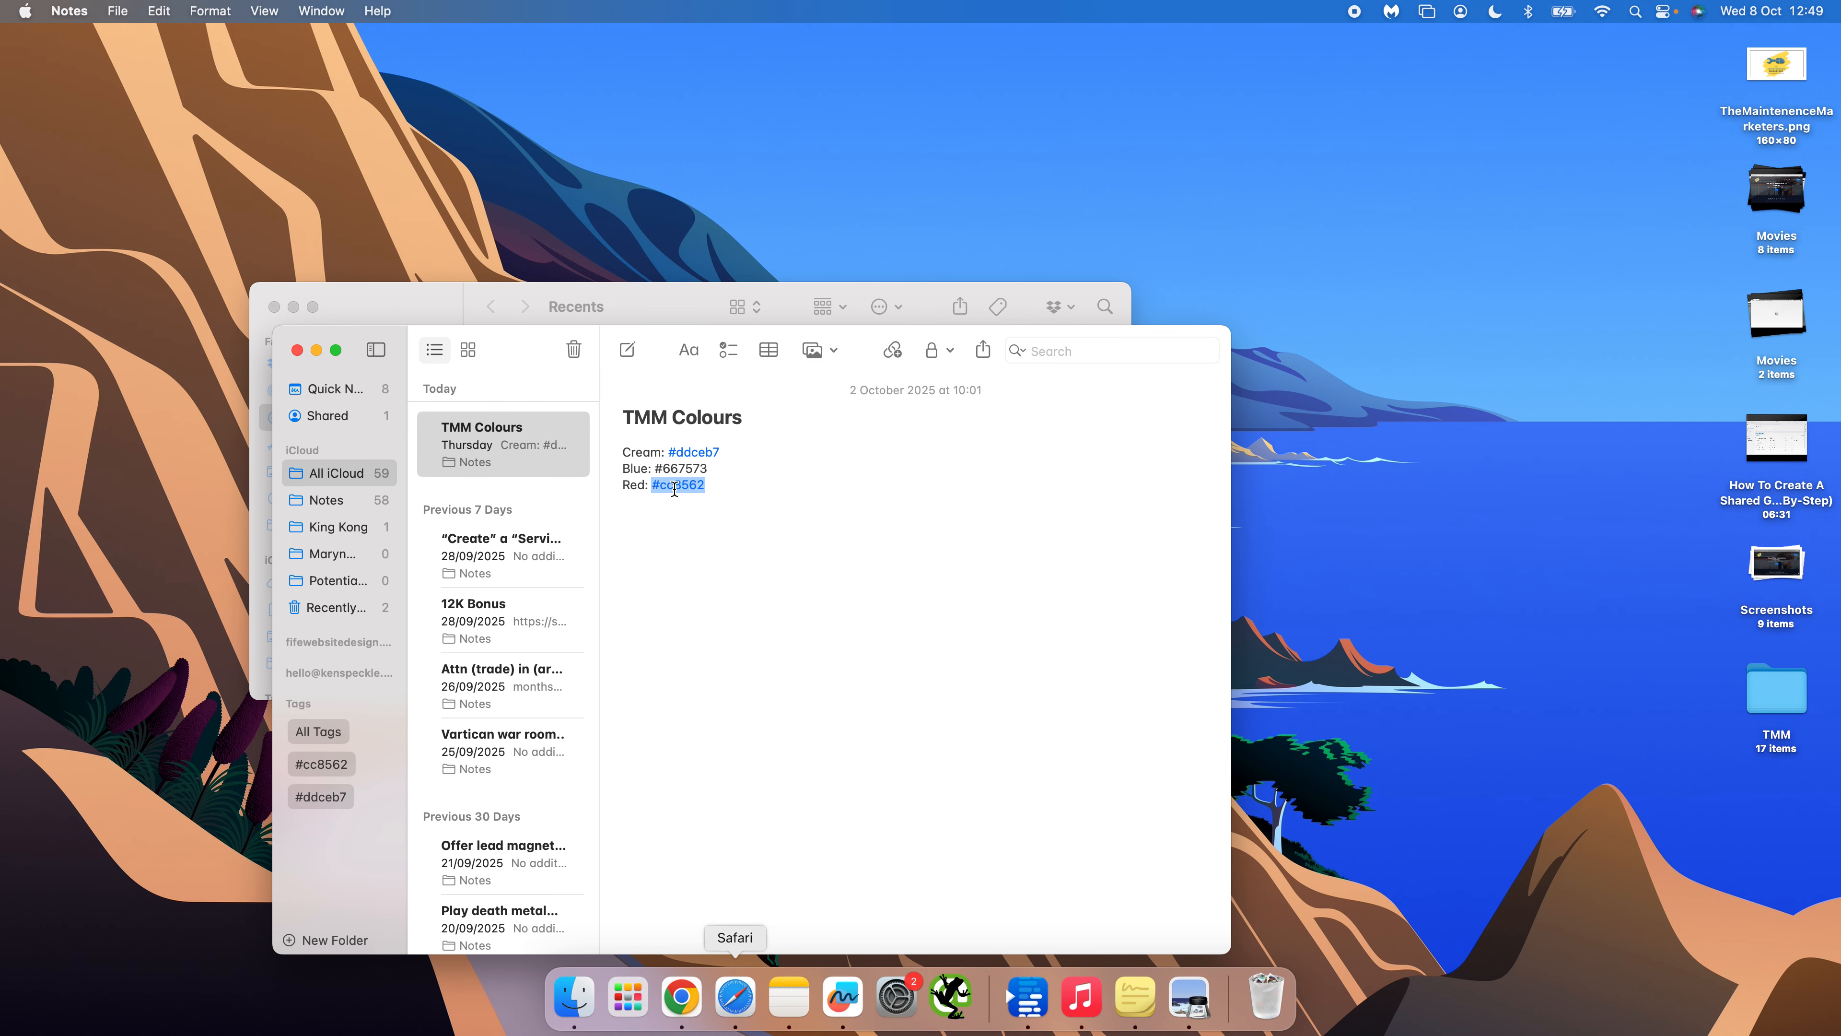
key("super+c")
key("ctrl+Right")
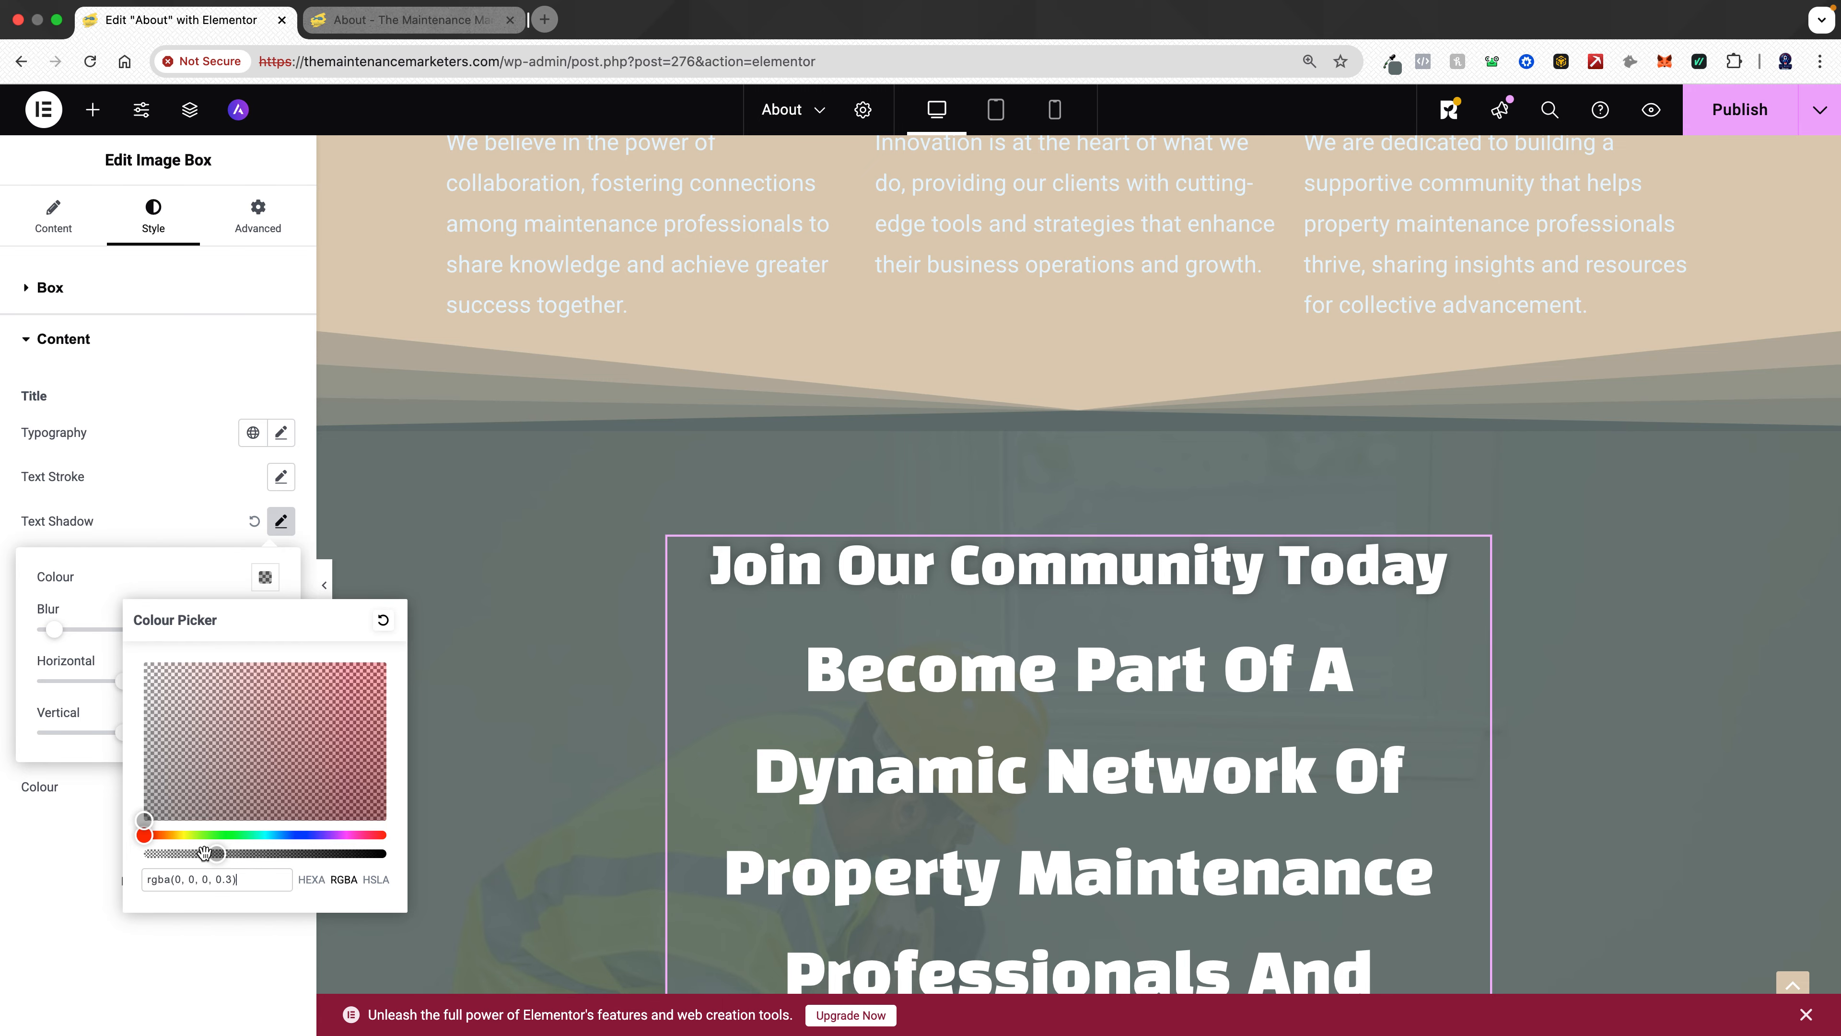
- Set the title's text shadow colour to #cc8562
left_click(56, 871)
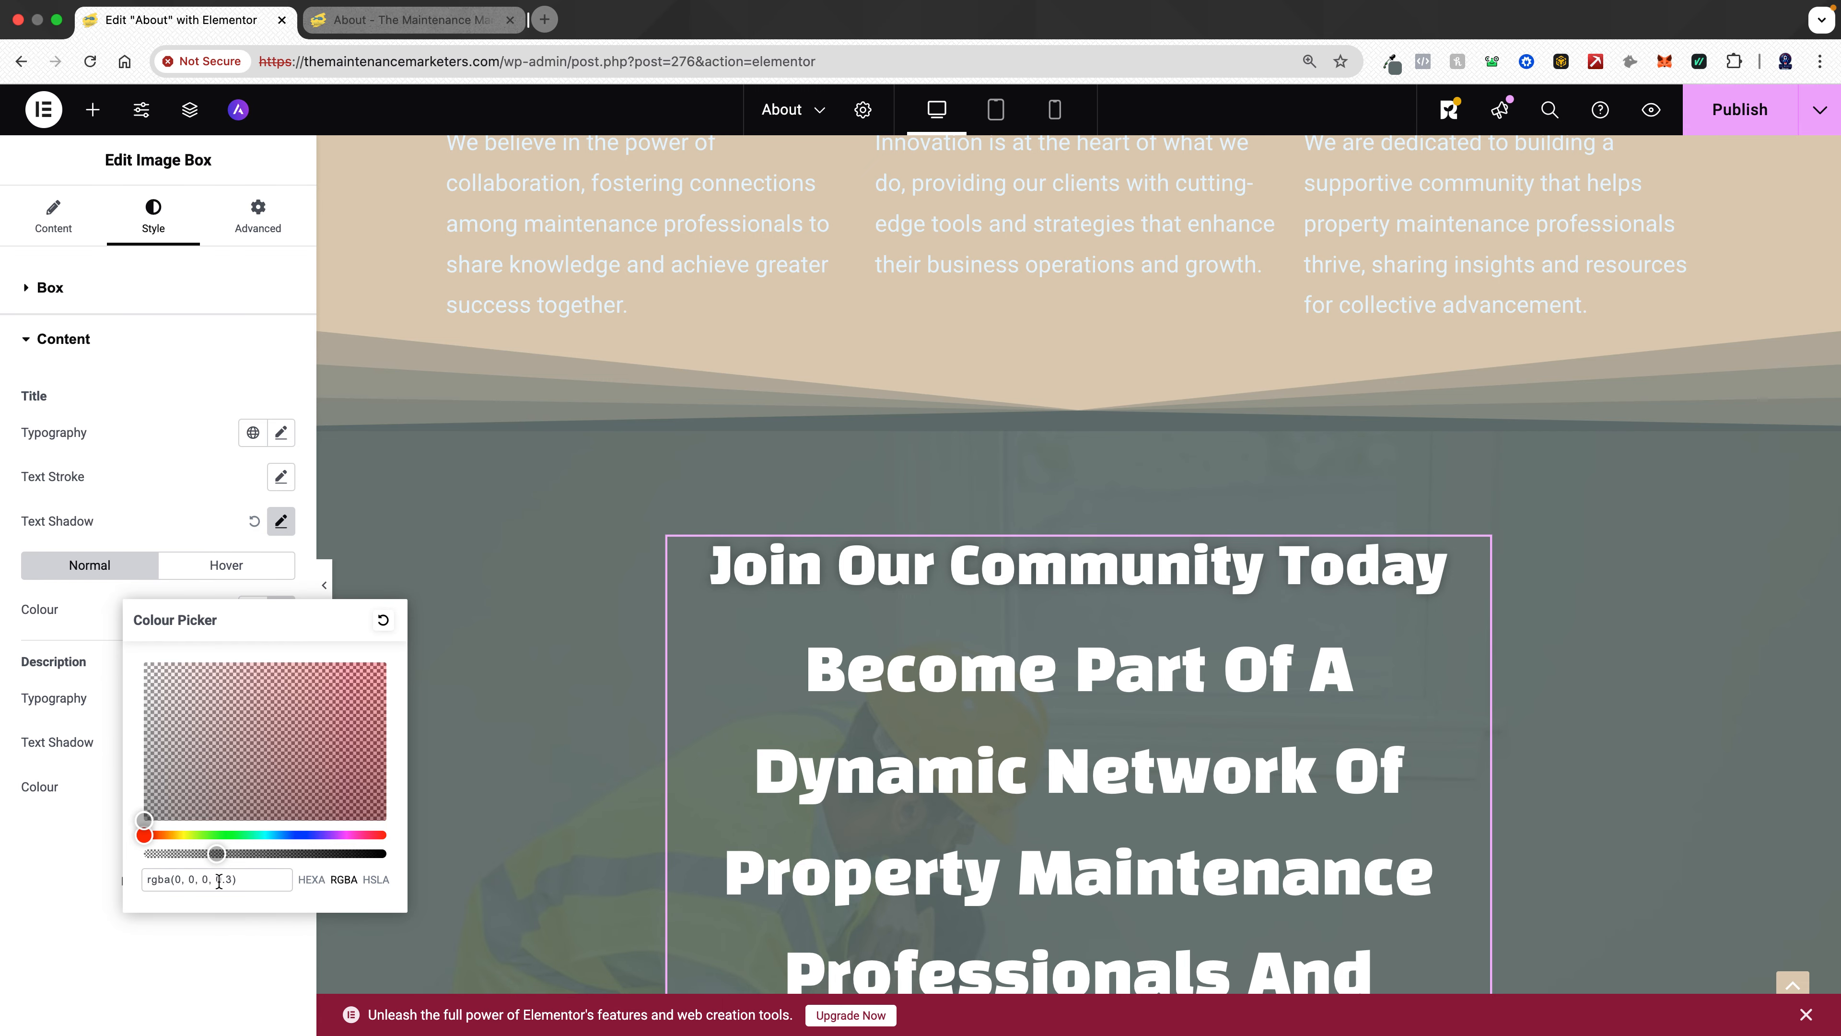
left_click_drag(221, 878, 159, 870)
key("super+v")
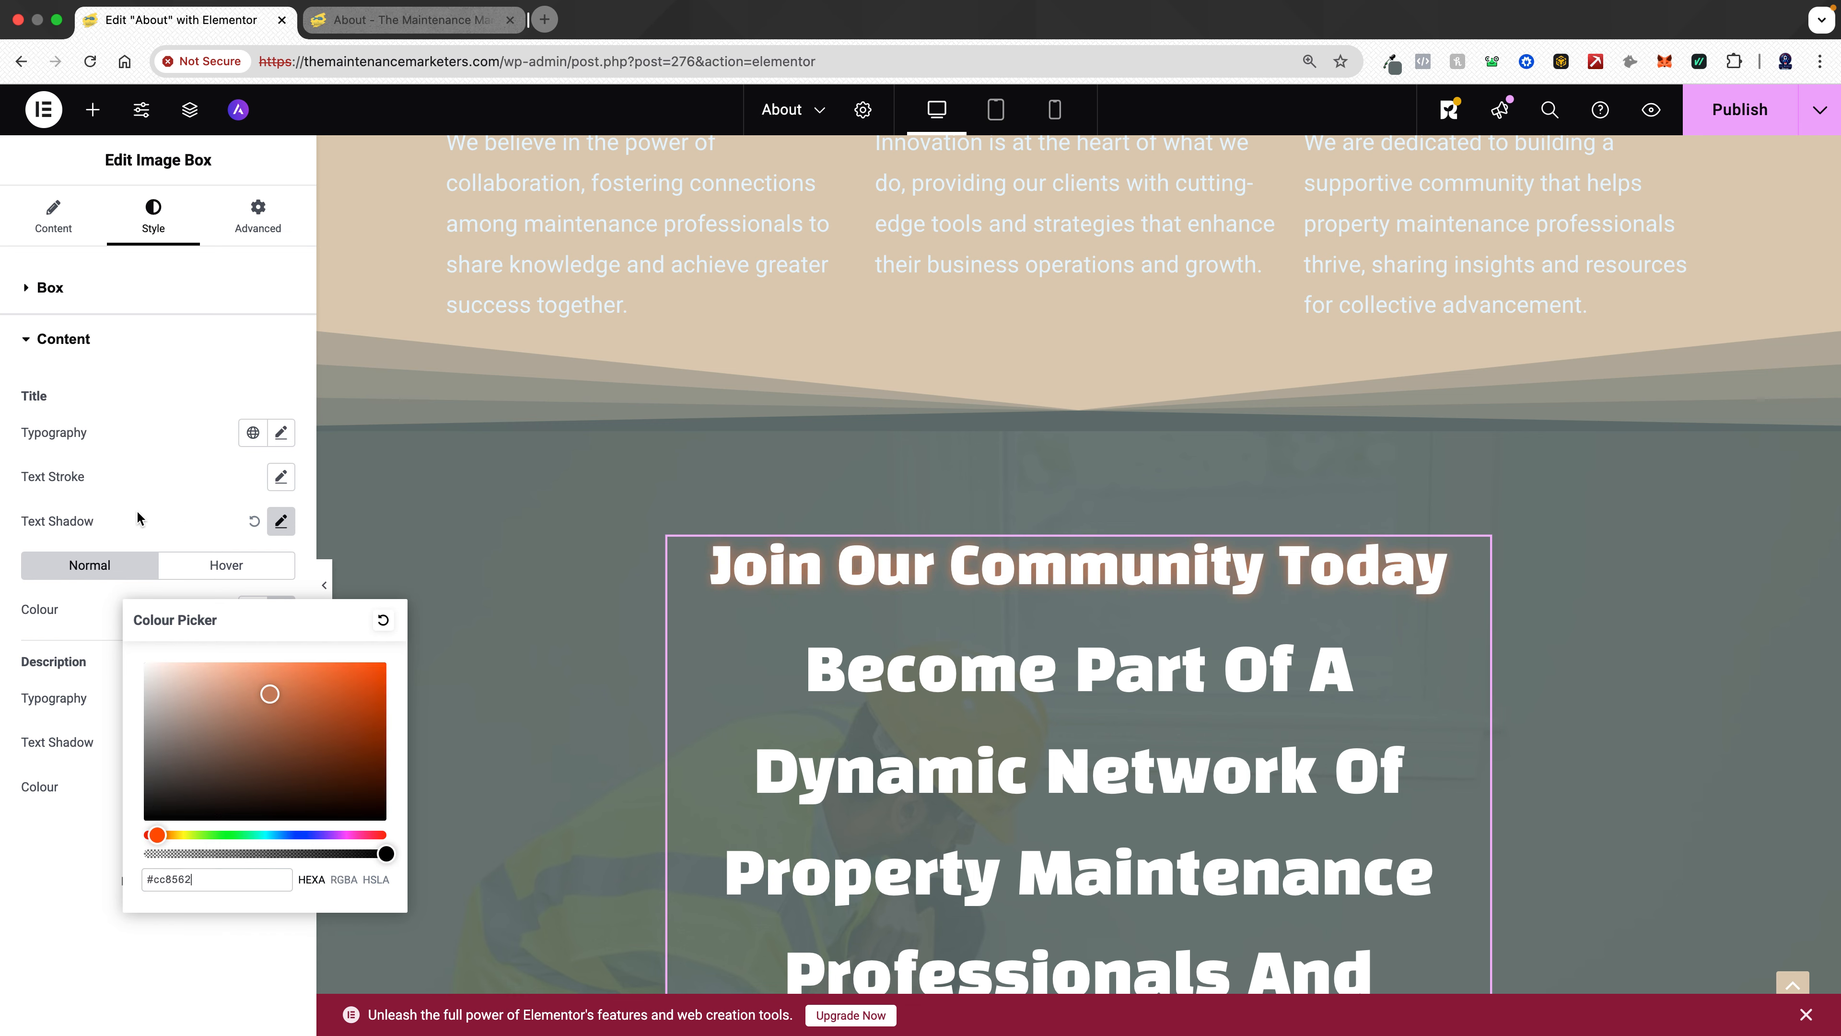
left_click(162, 517)
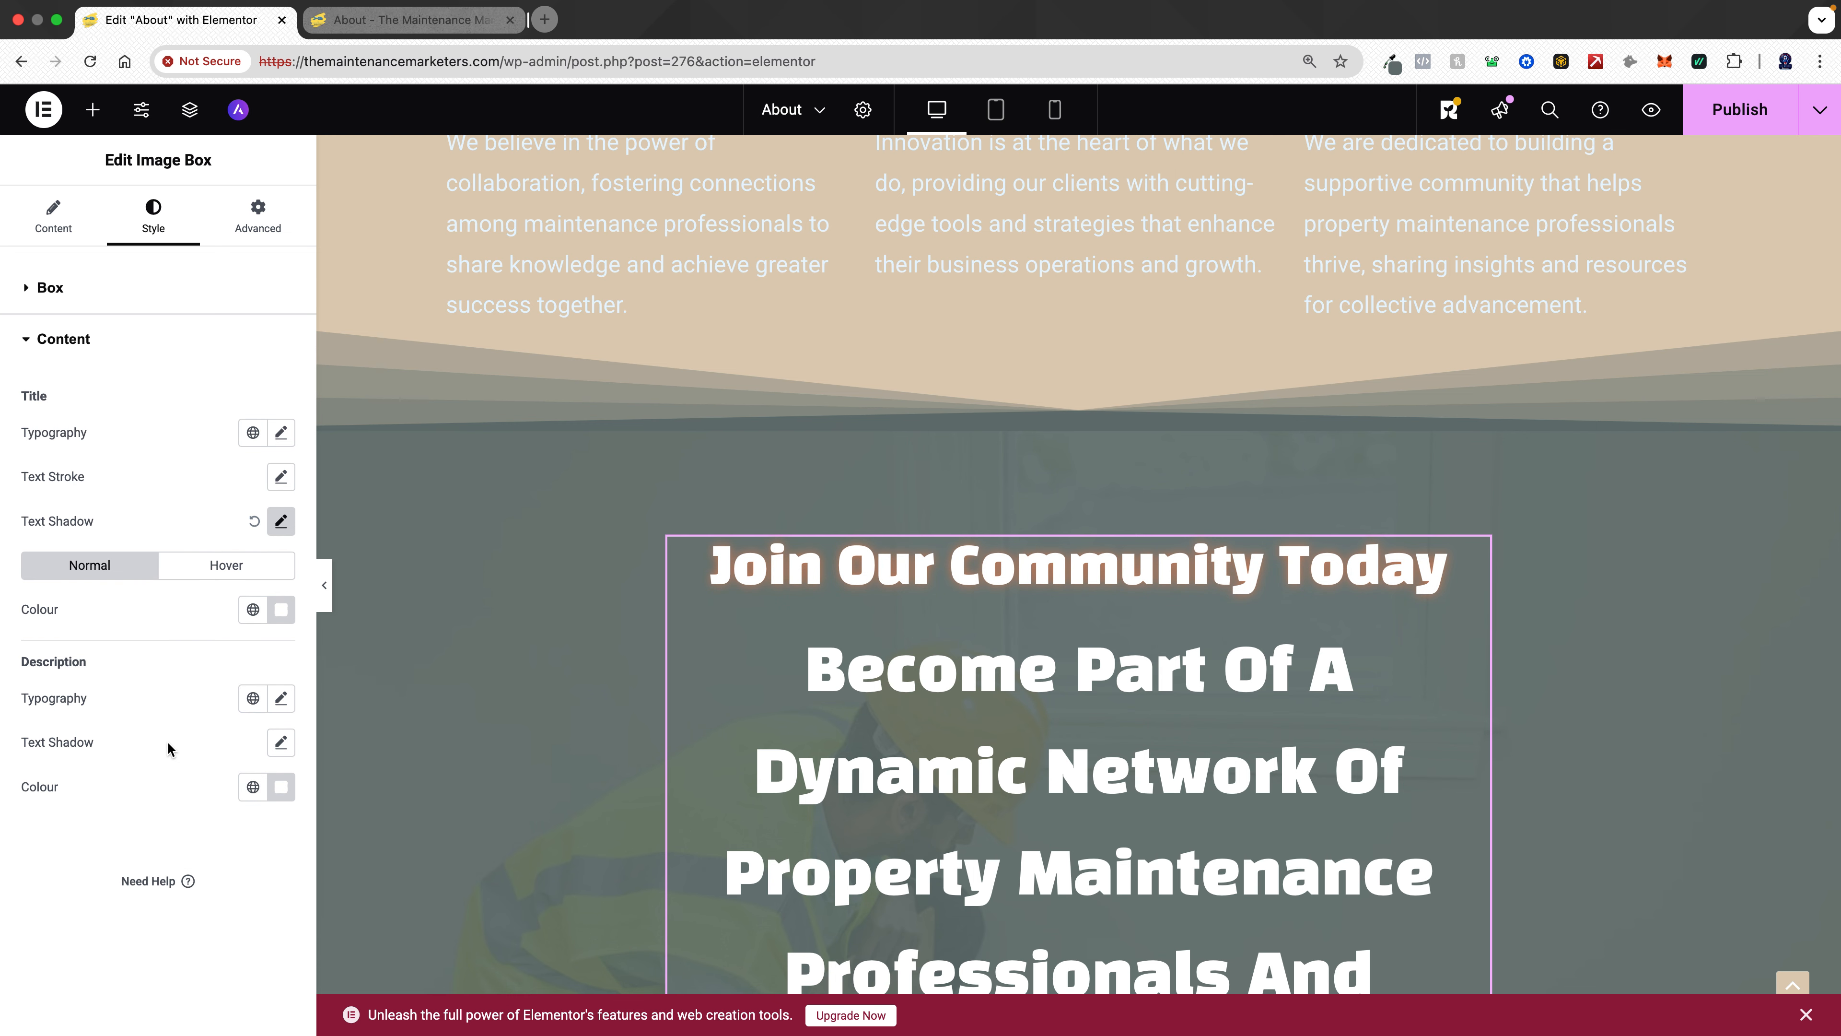
- Set the description typography to the global Text font with a size of 22 px
left_click(252, 698)
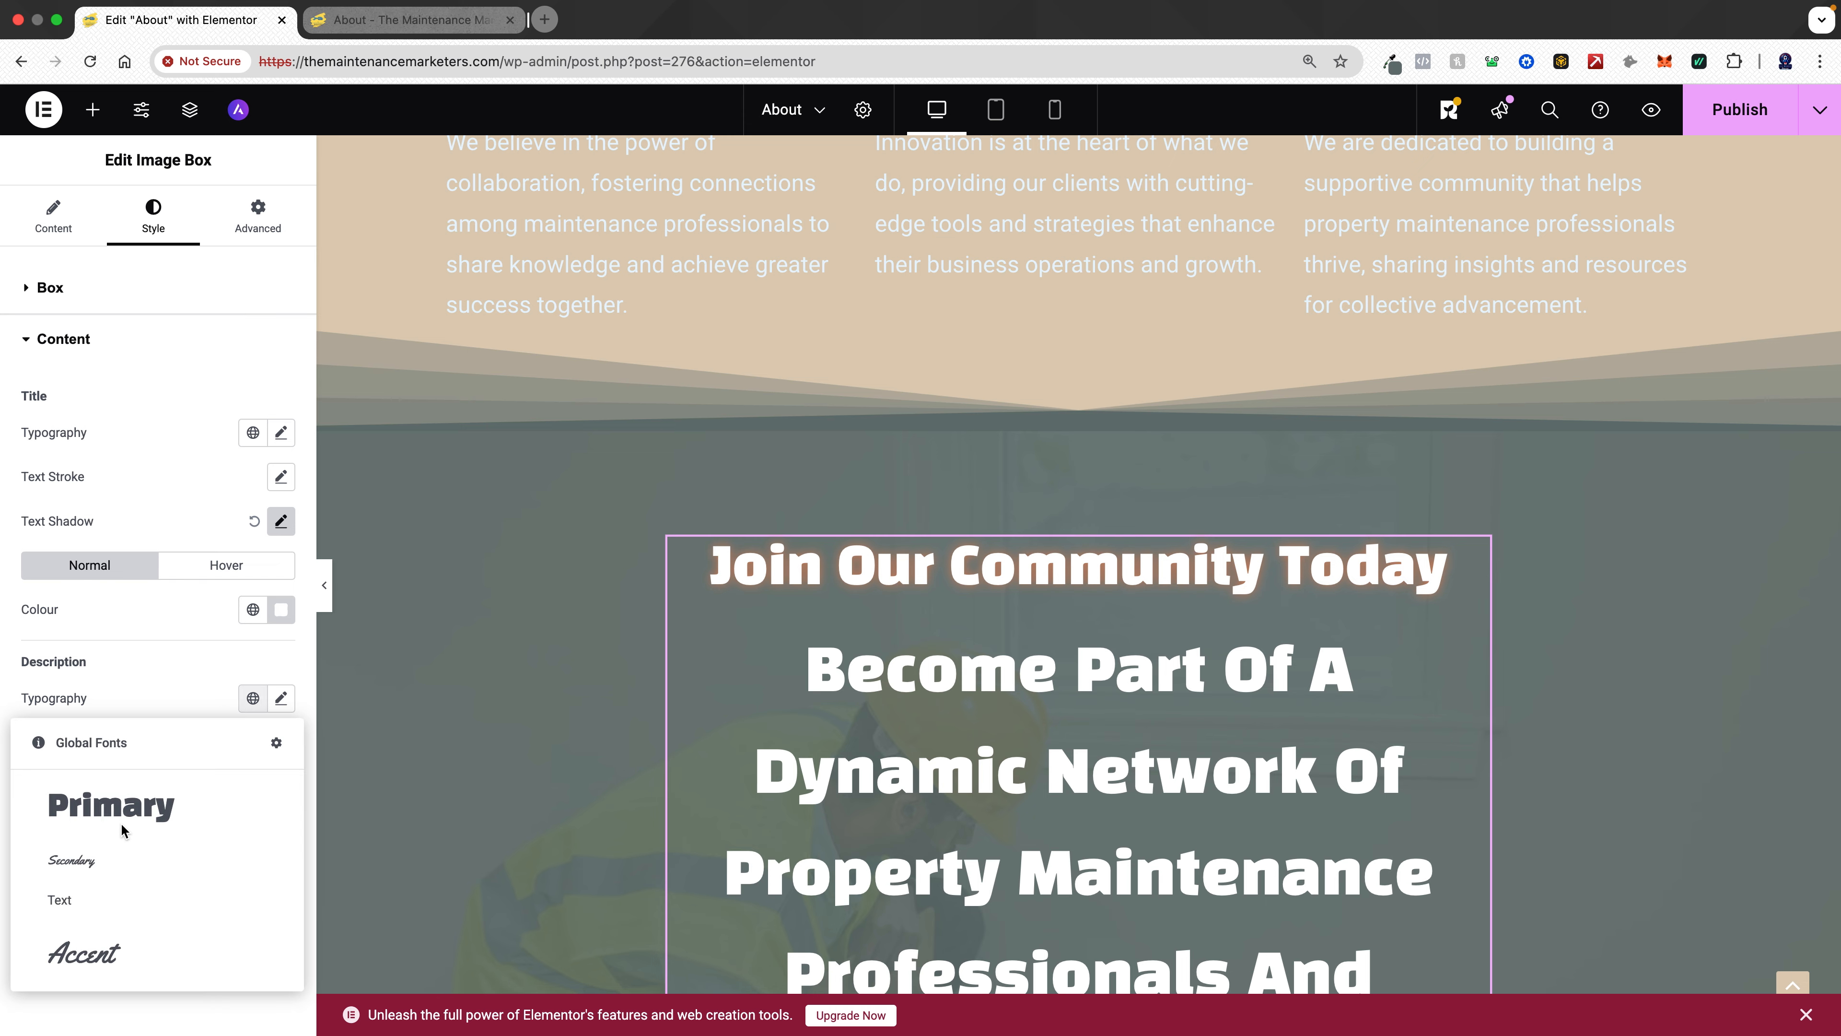
left_click(66, 901)
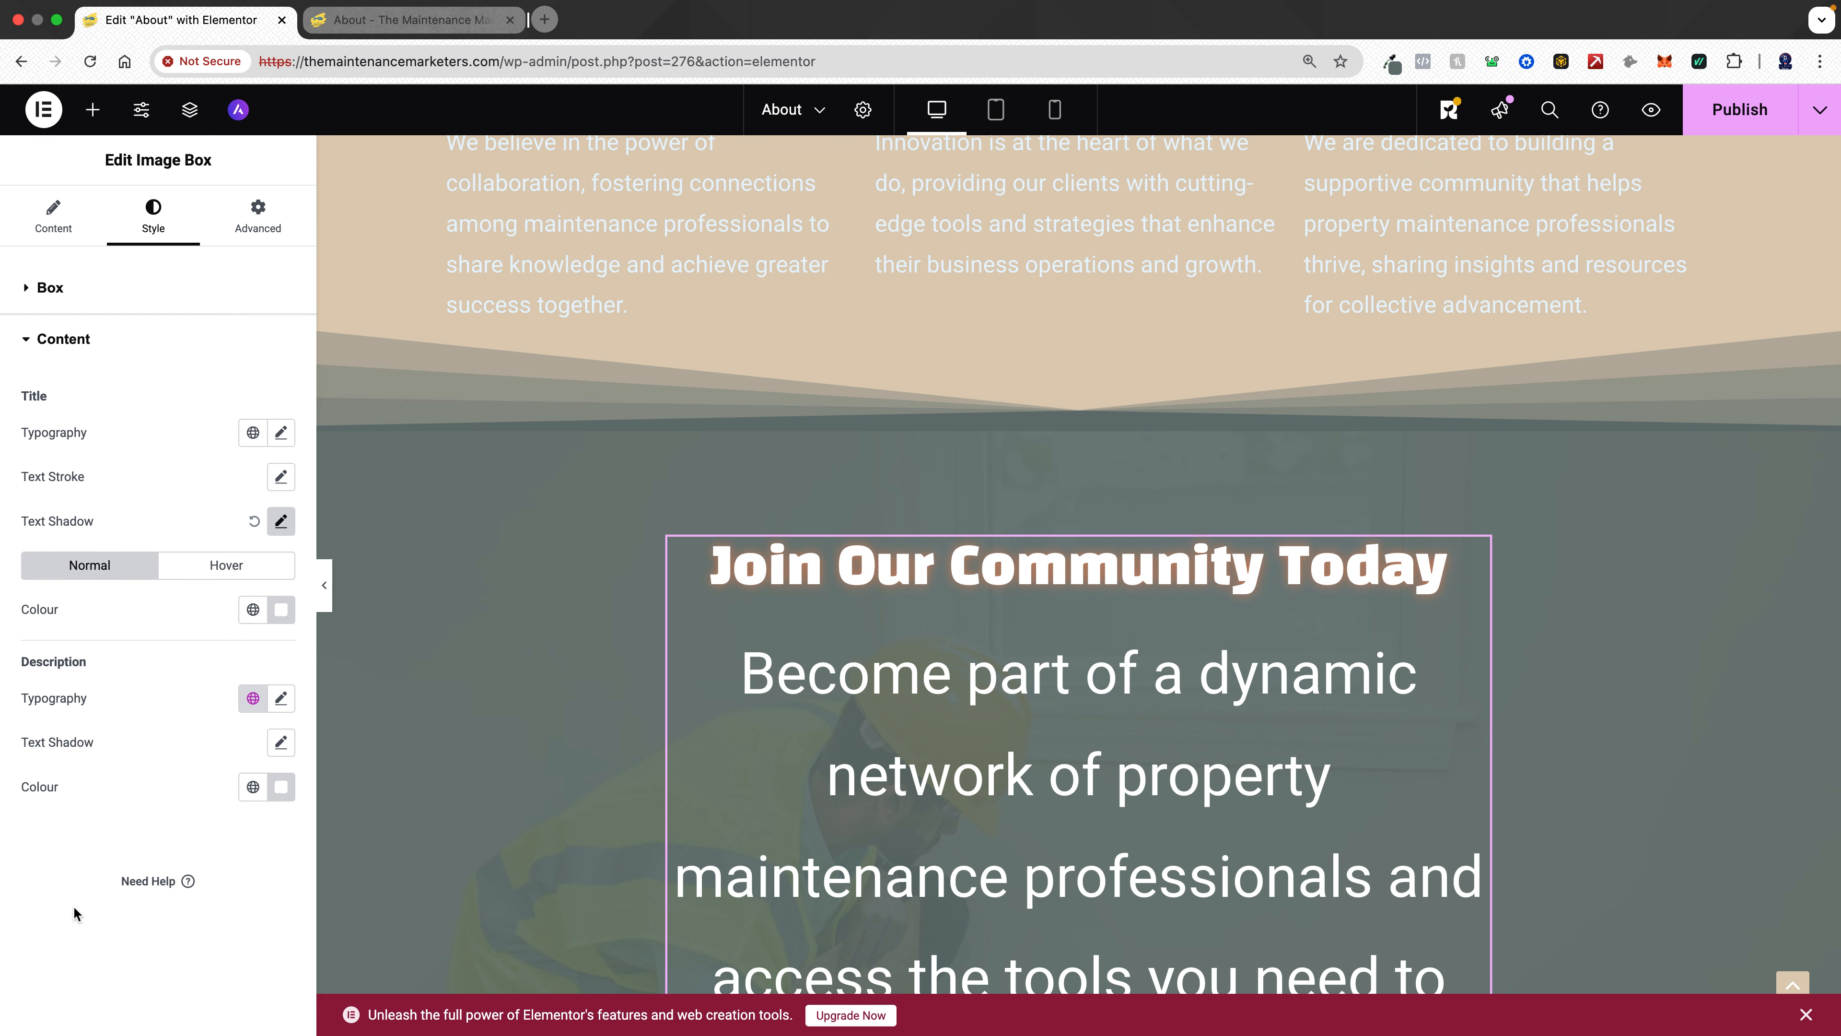
left_click(282, 699)
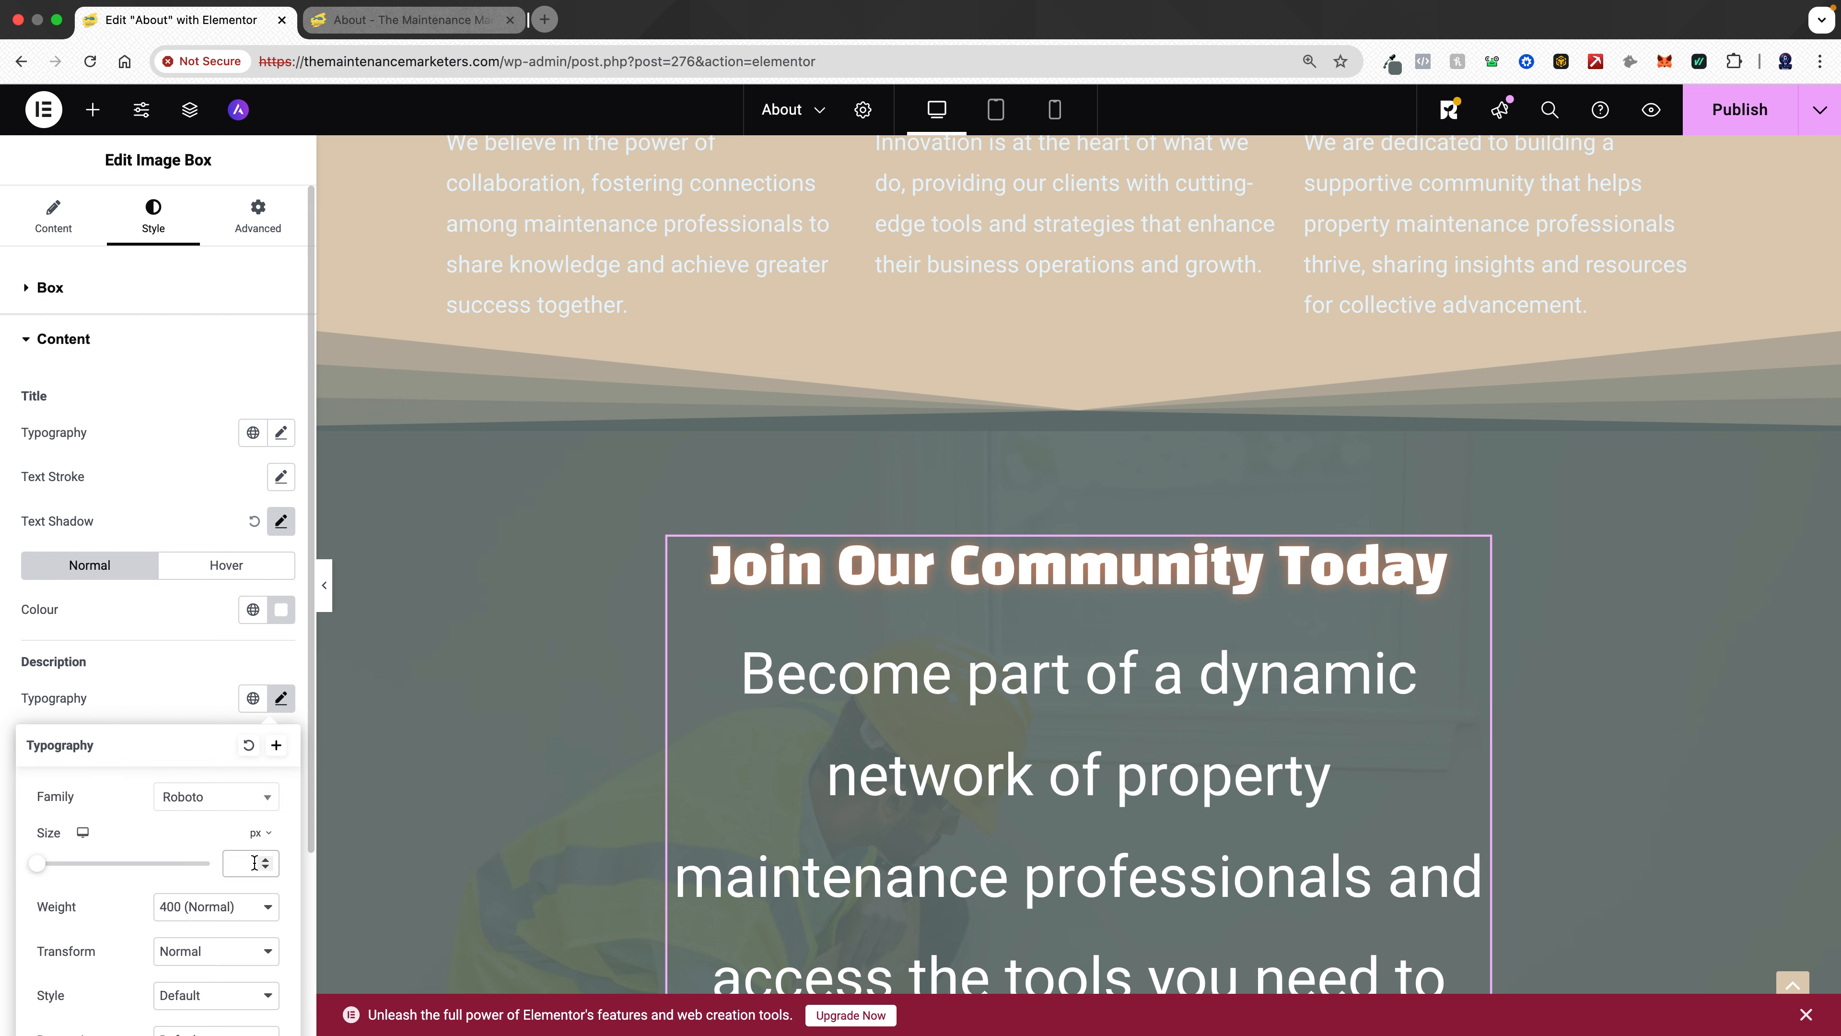
type("22")
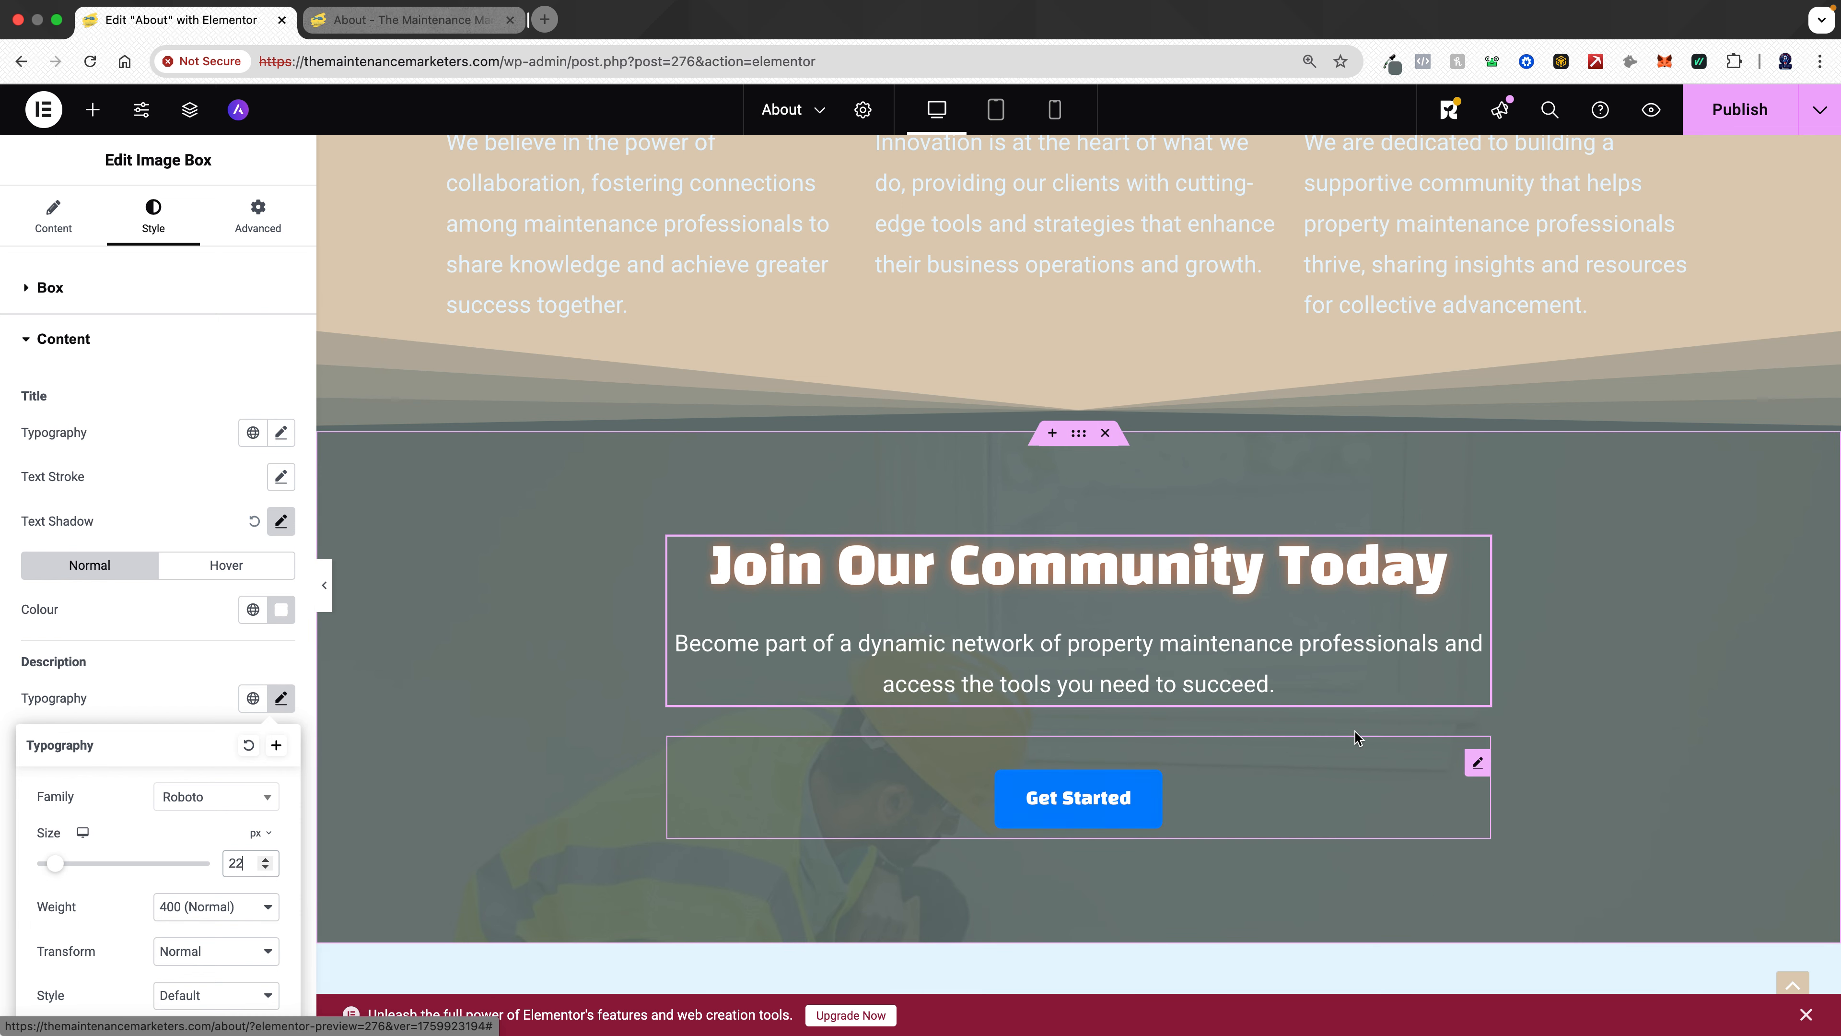
- Delete the Get Started button from the Join Our Community section
left_click(1477, 762)
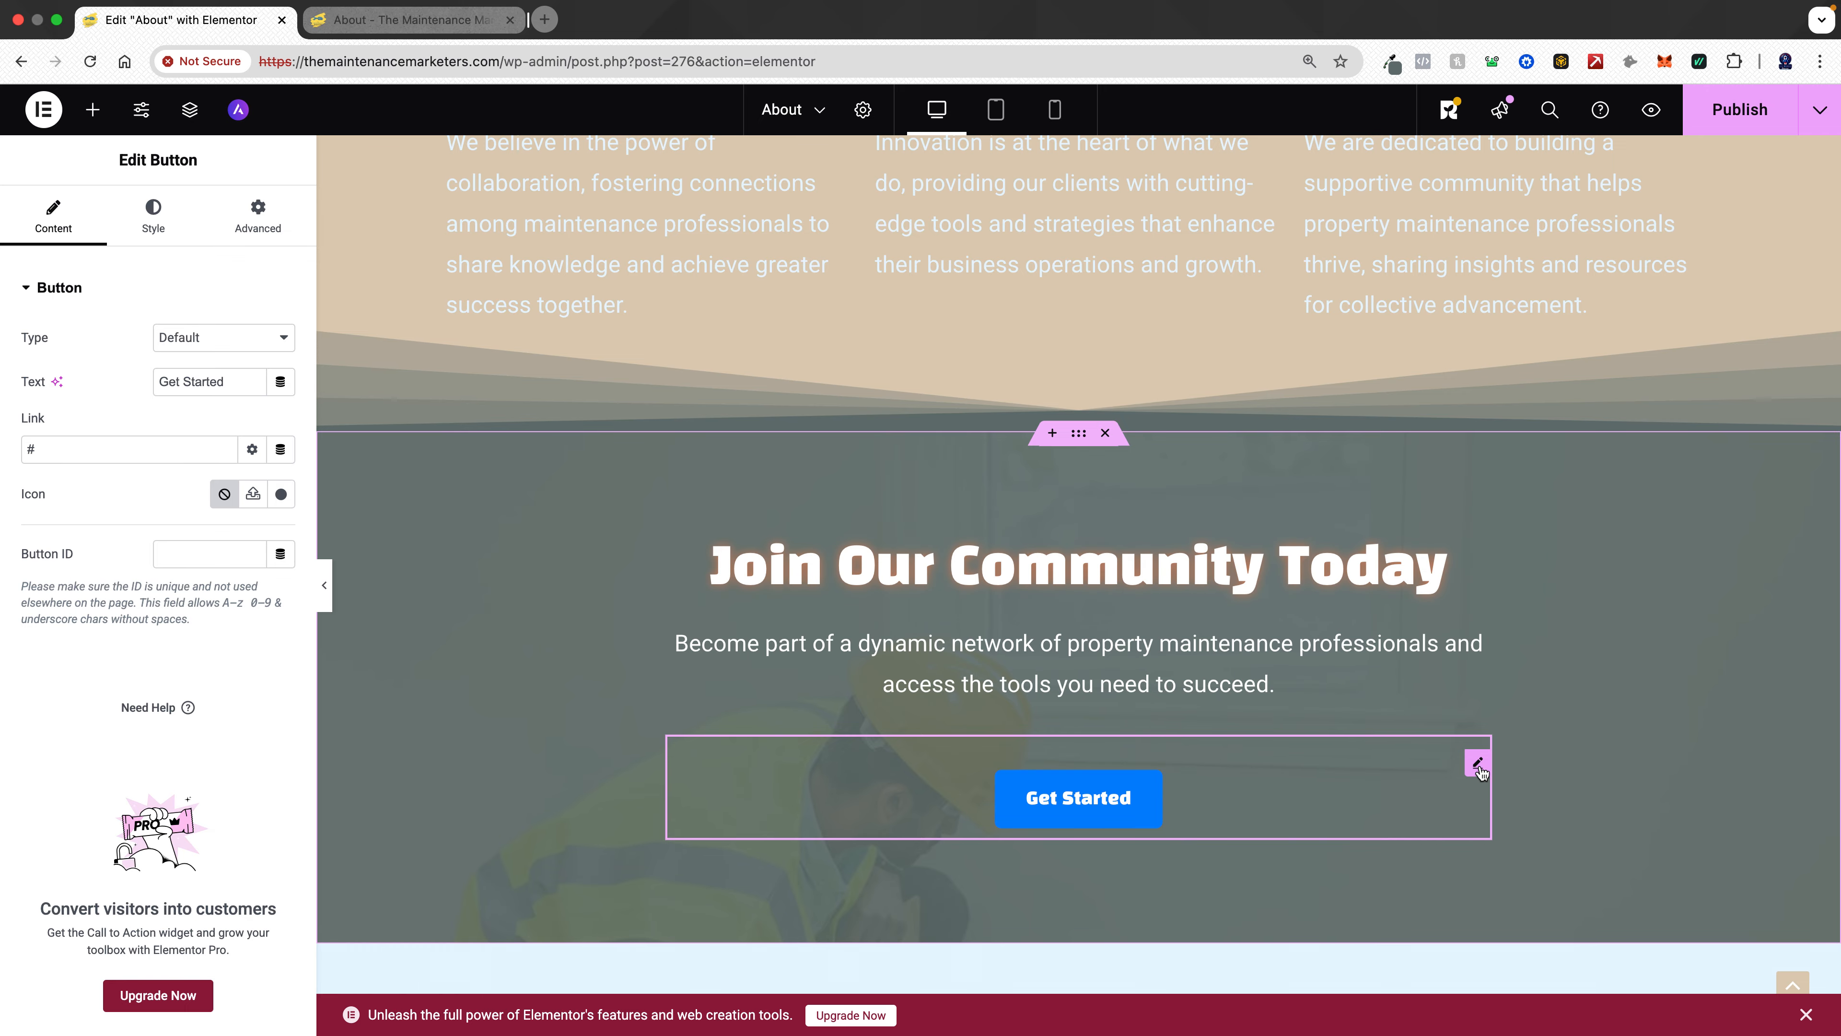
right_click(1478, 770)
key("Escape")
right_click(1479, 770)
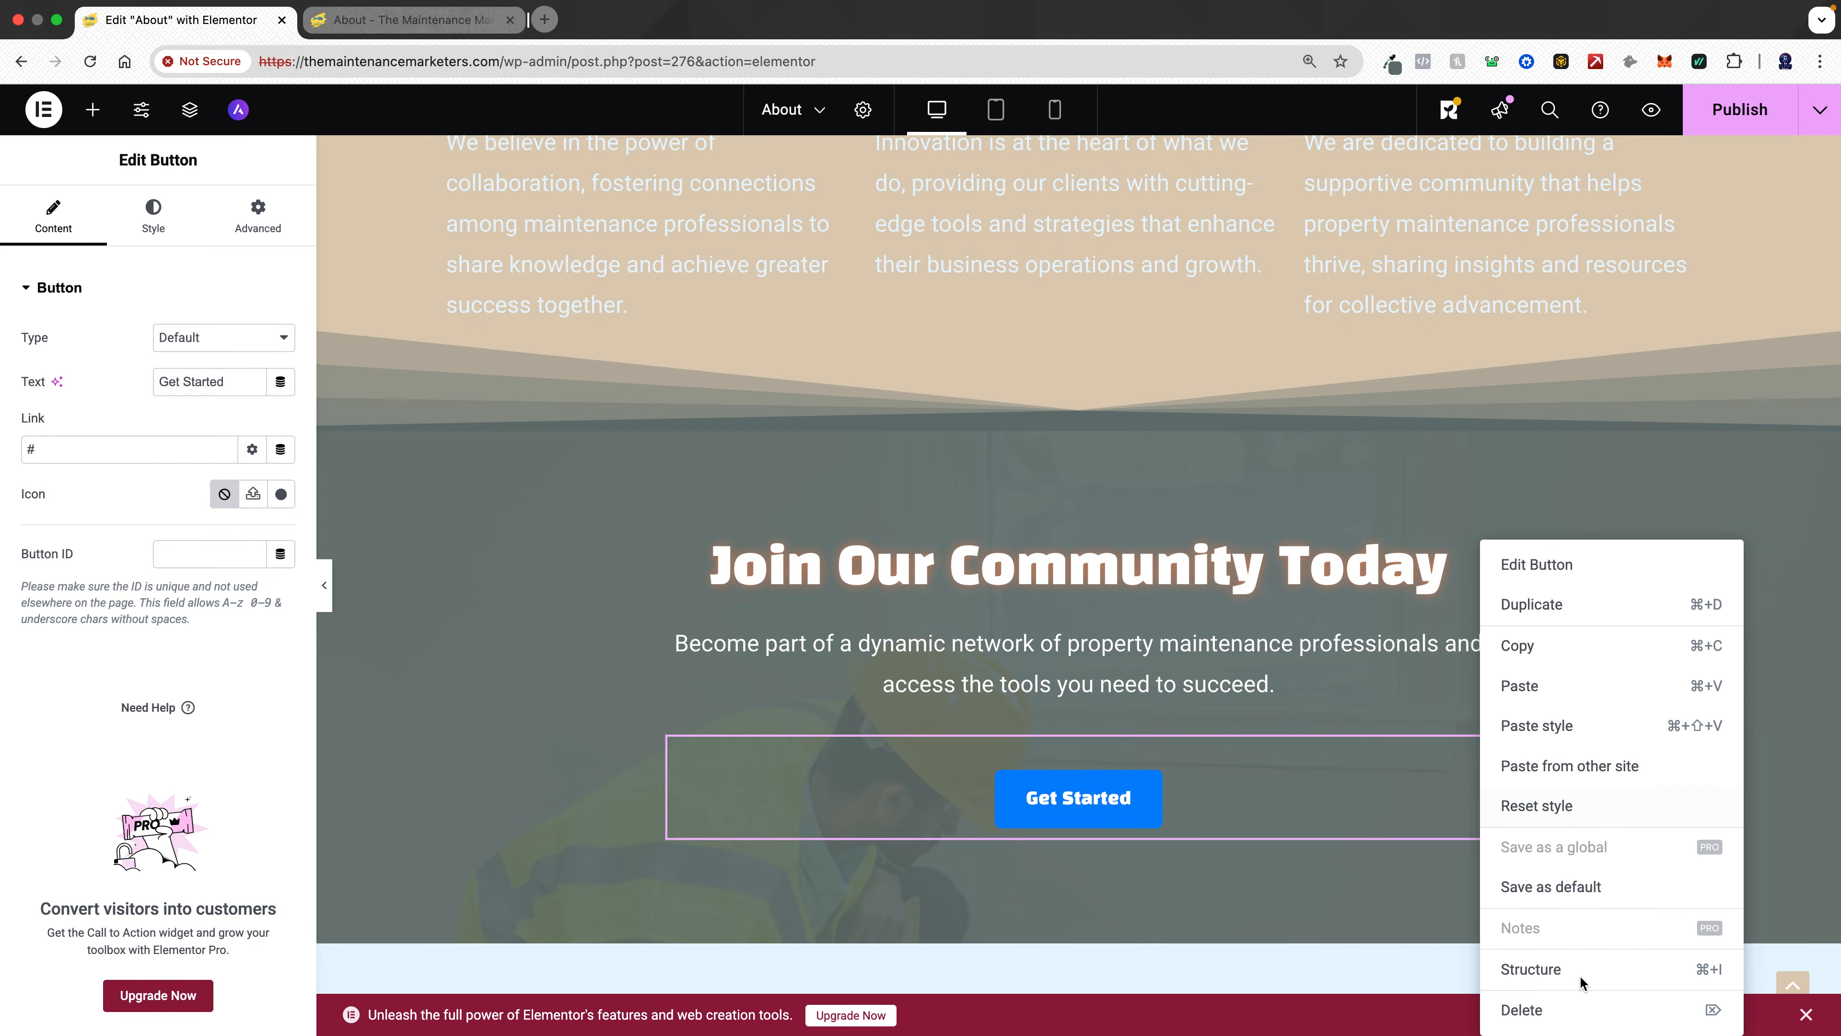
left_click(1545, 1008)
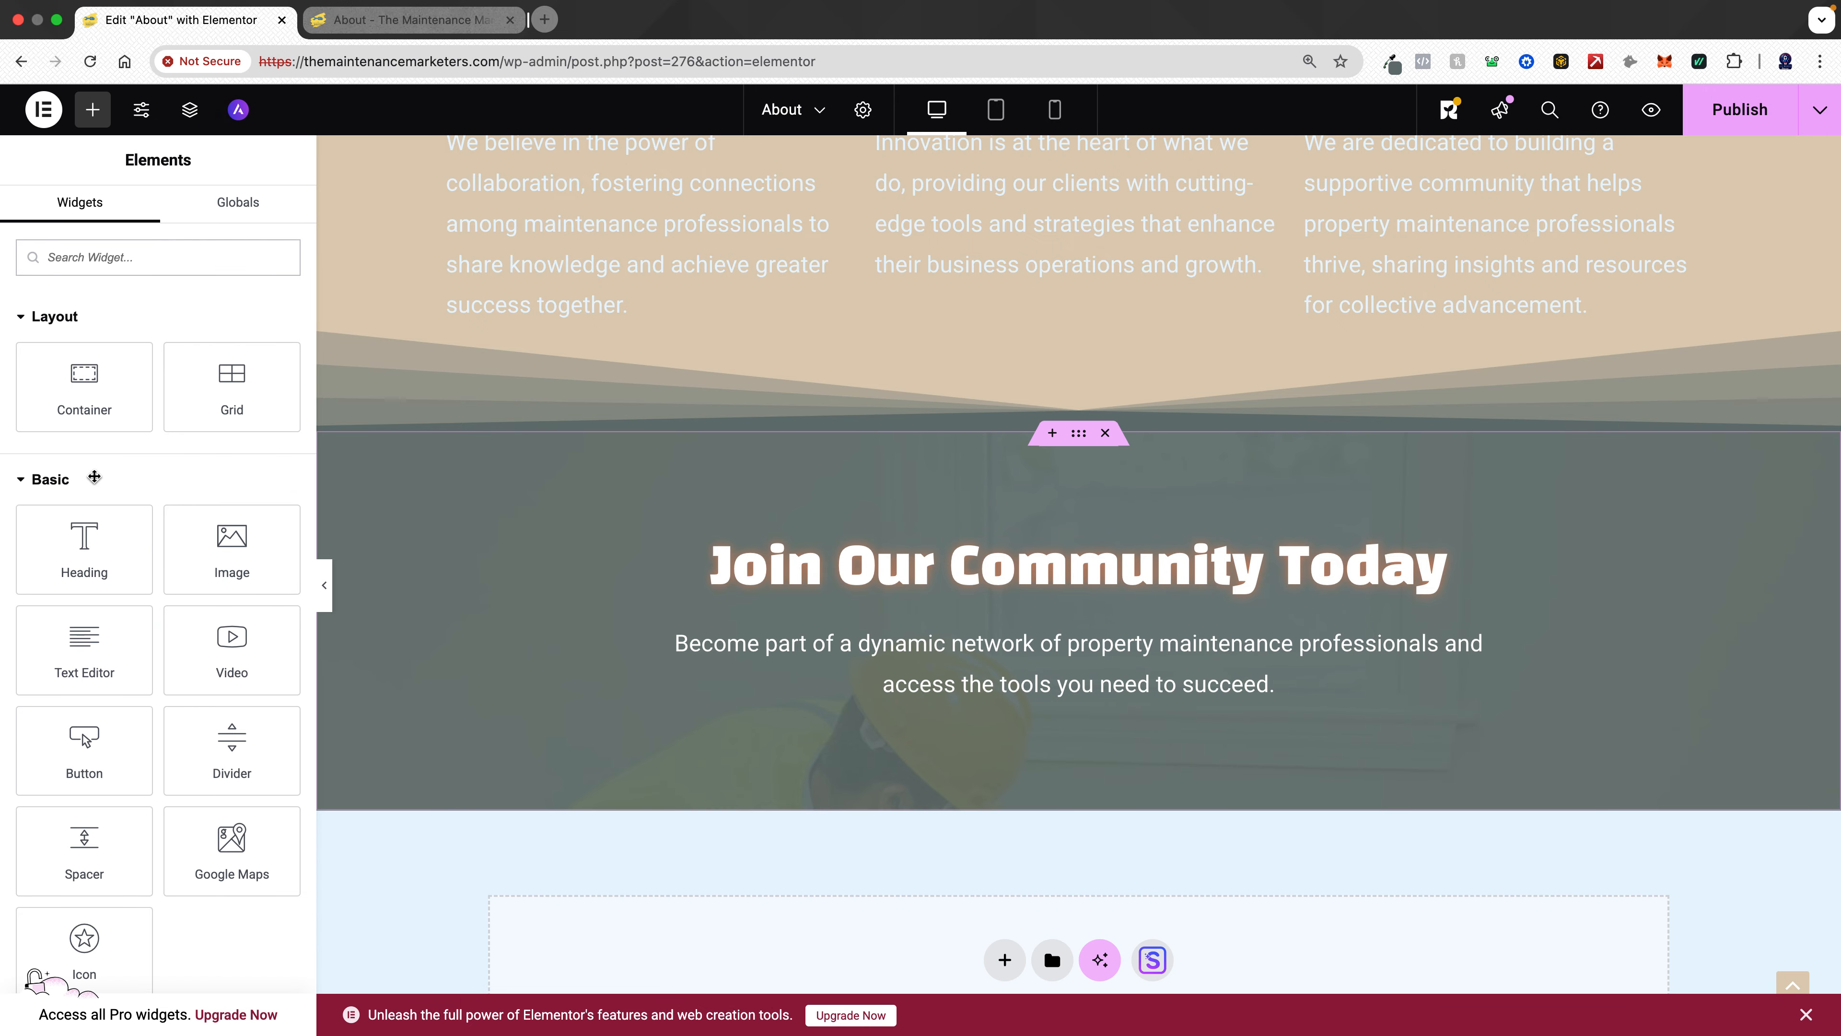
- Insert the JOIN OUR FREE SKOOL TODAY! button below the Join Our Community description
left_click_drag(85, 747, 1118, 685)
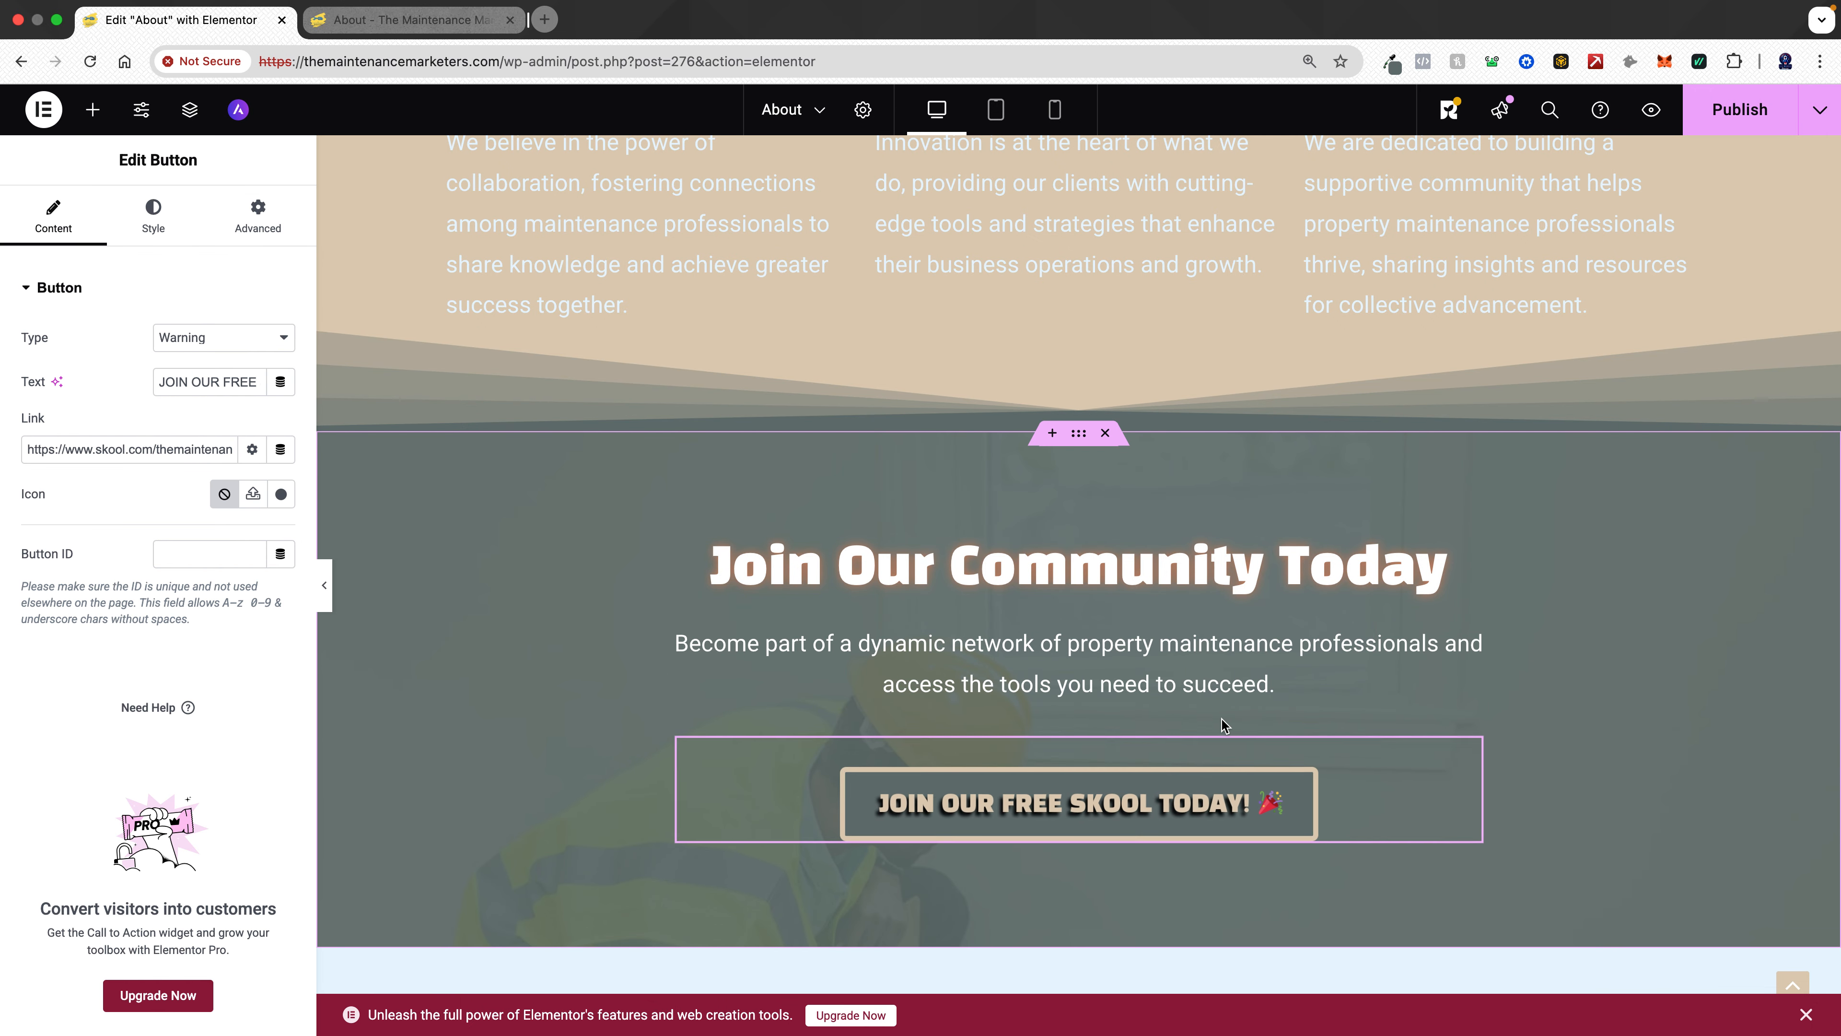
scroll(1162, 662, "down", 5)
scroll(1161, 662, "up", 7)
scroll(1162, 662, "up", 15)
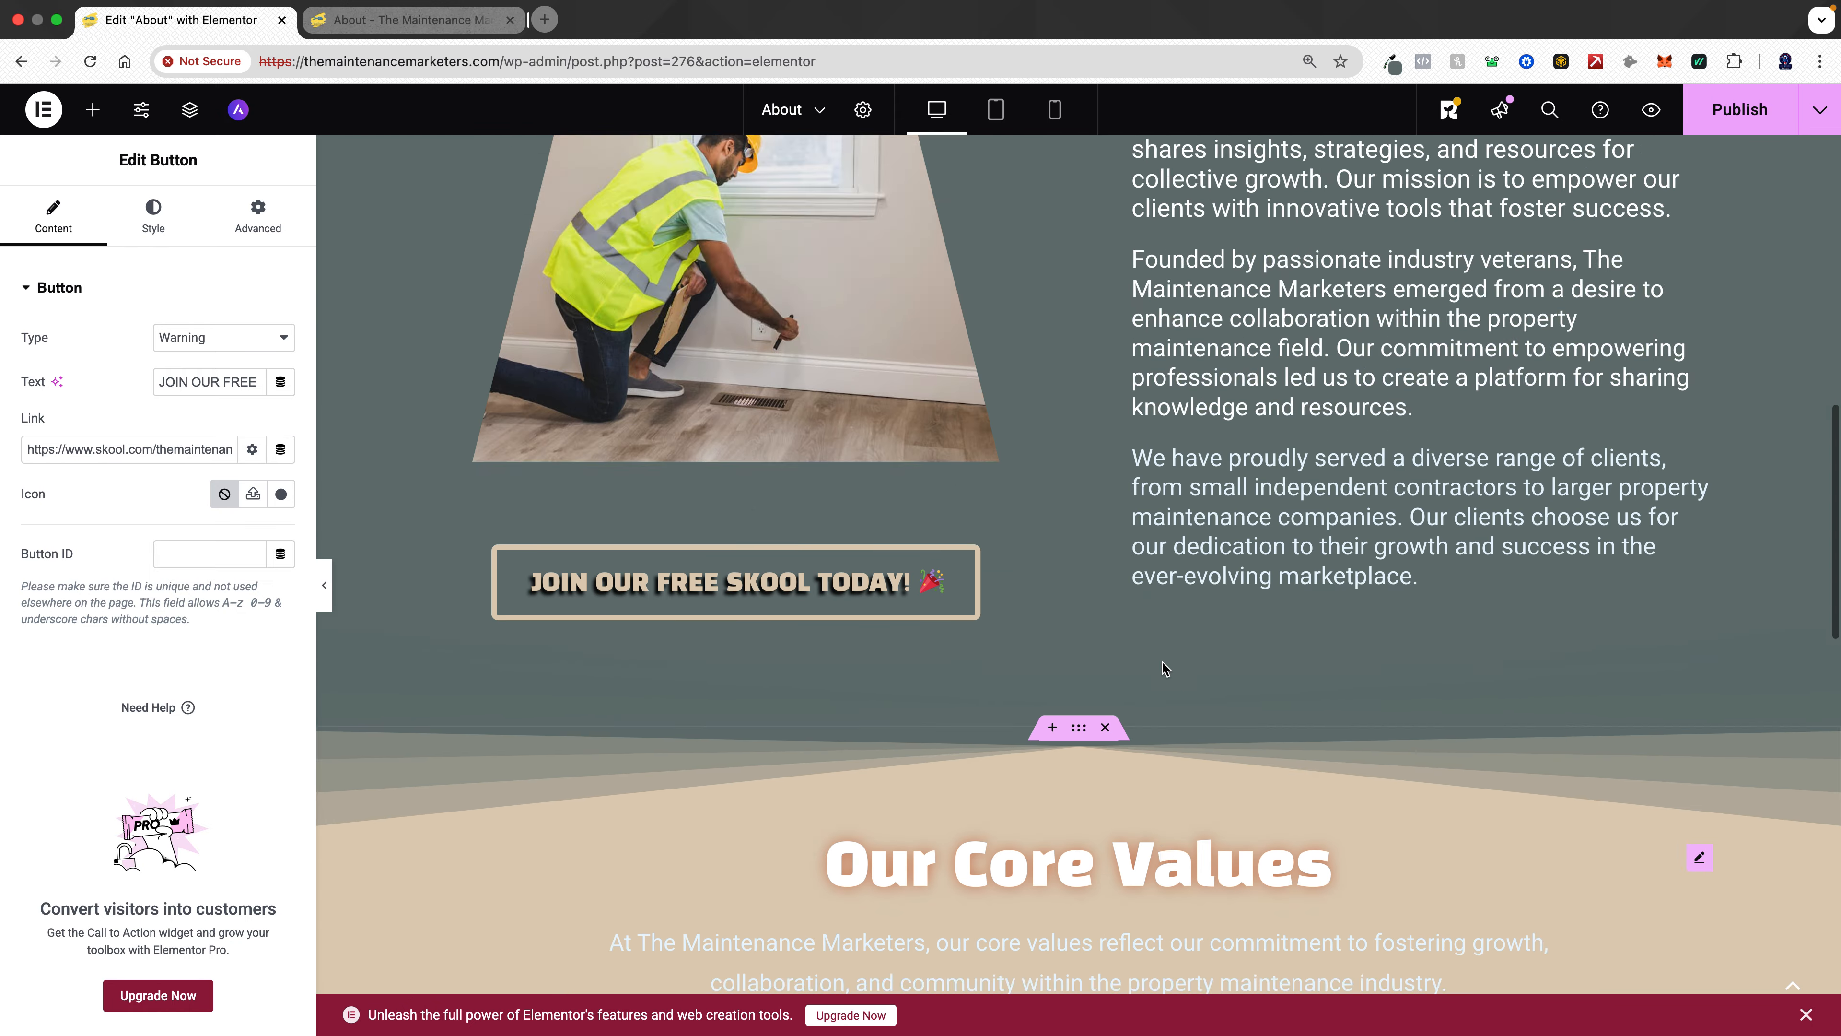
scroll(1161, 662, "down", 15)
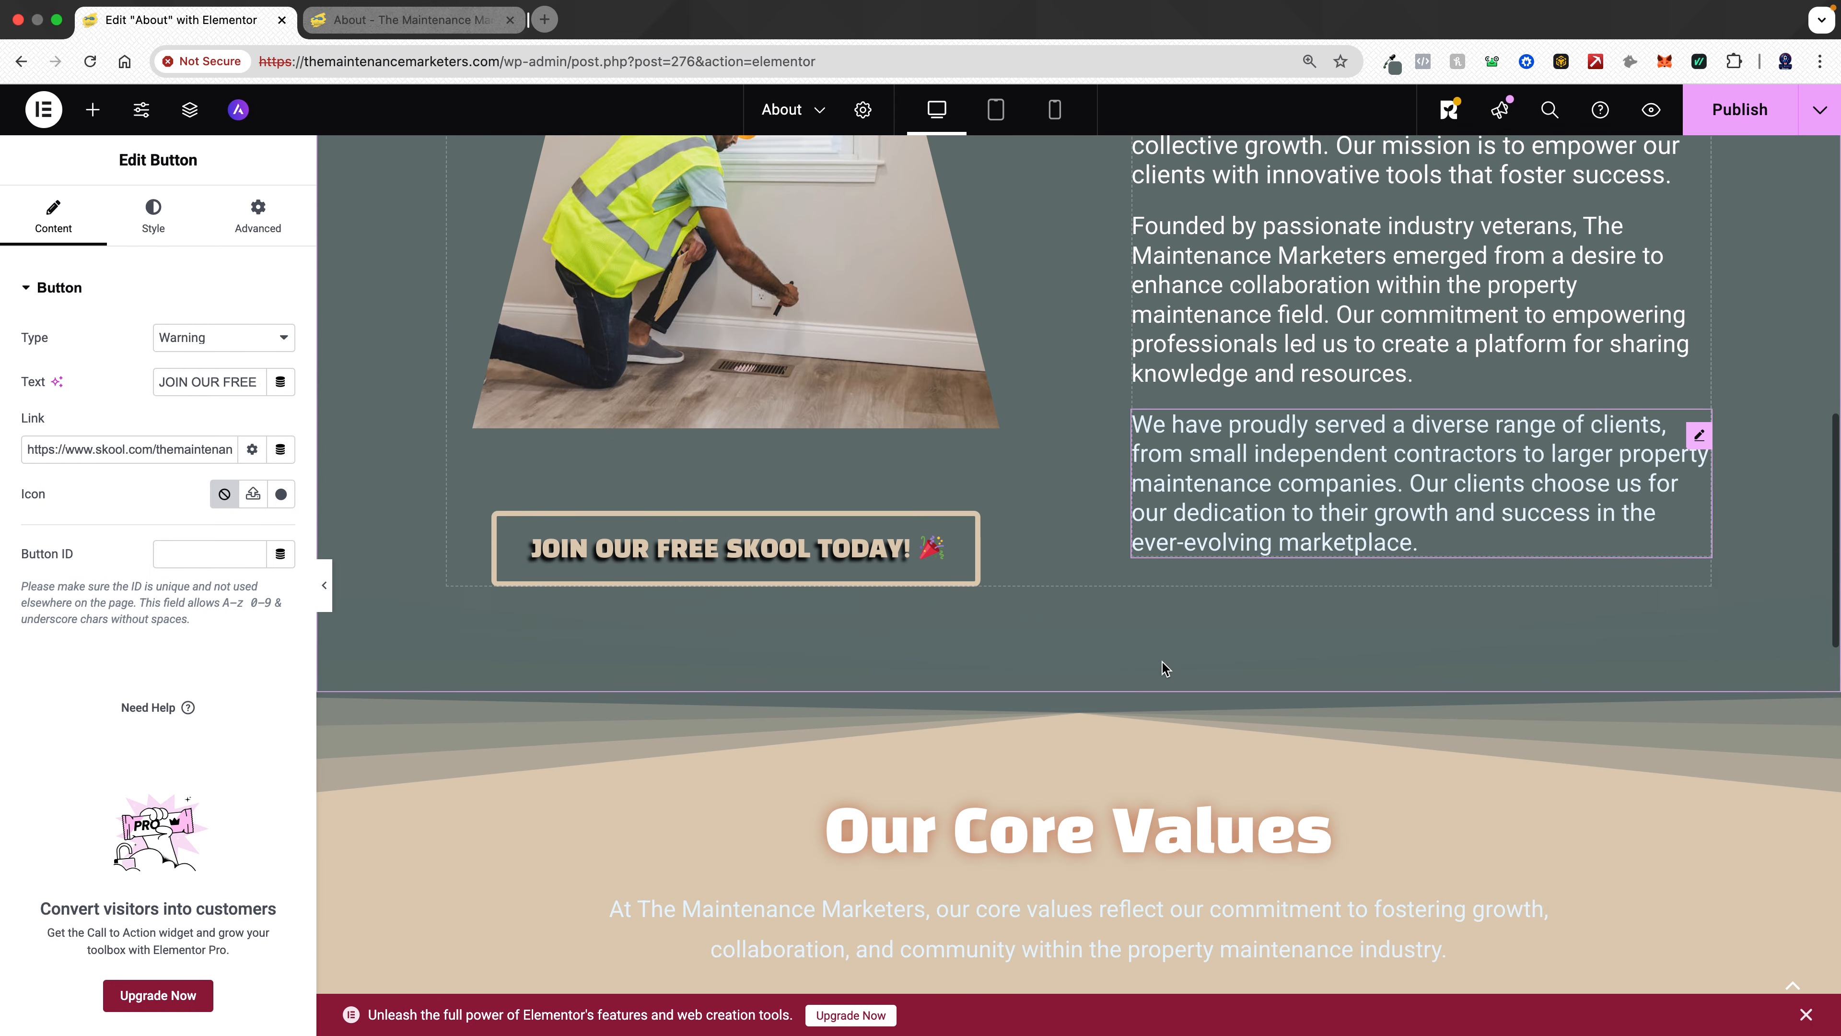
scroll(1162, 662, "down", 10)
scroll(1161, 662, "up", 7)
scroll(1162, 662, "down", 5)
scroll(1162, 666, "down", 2)
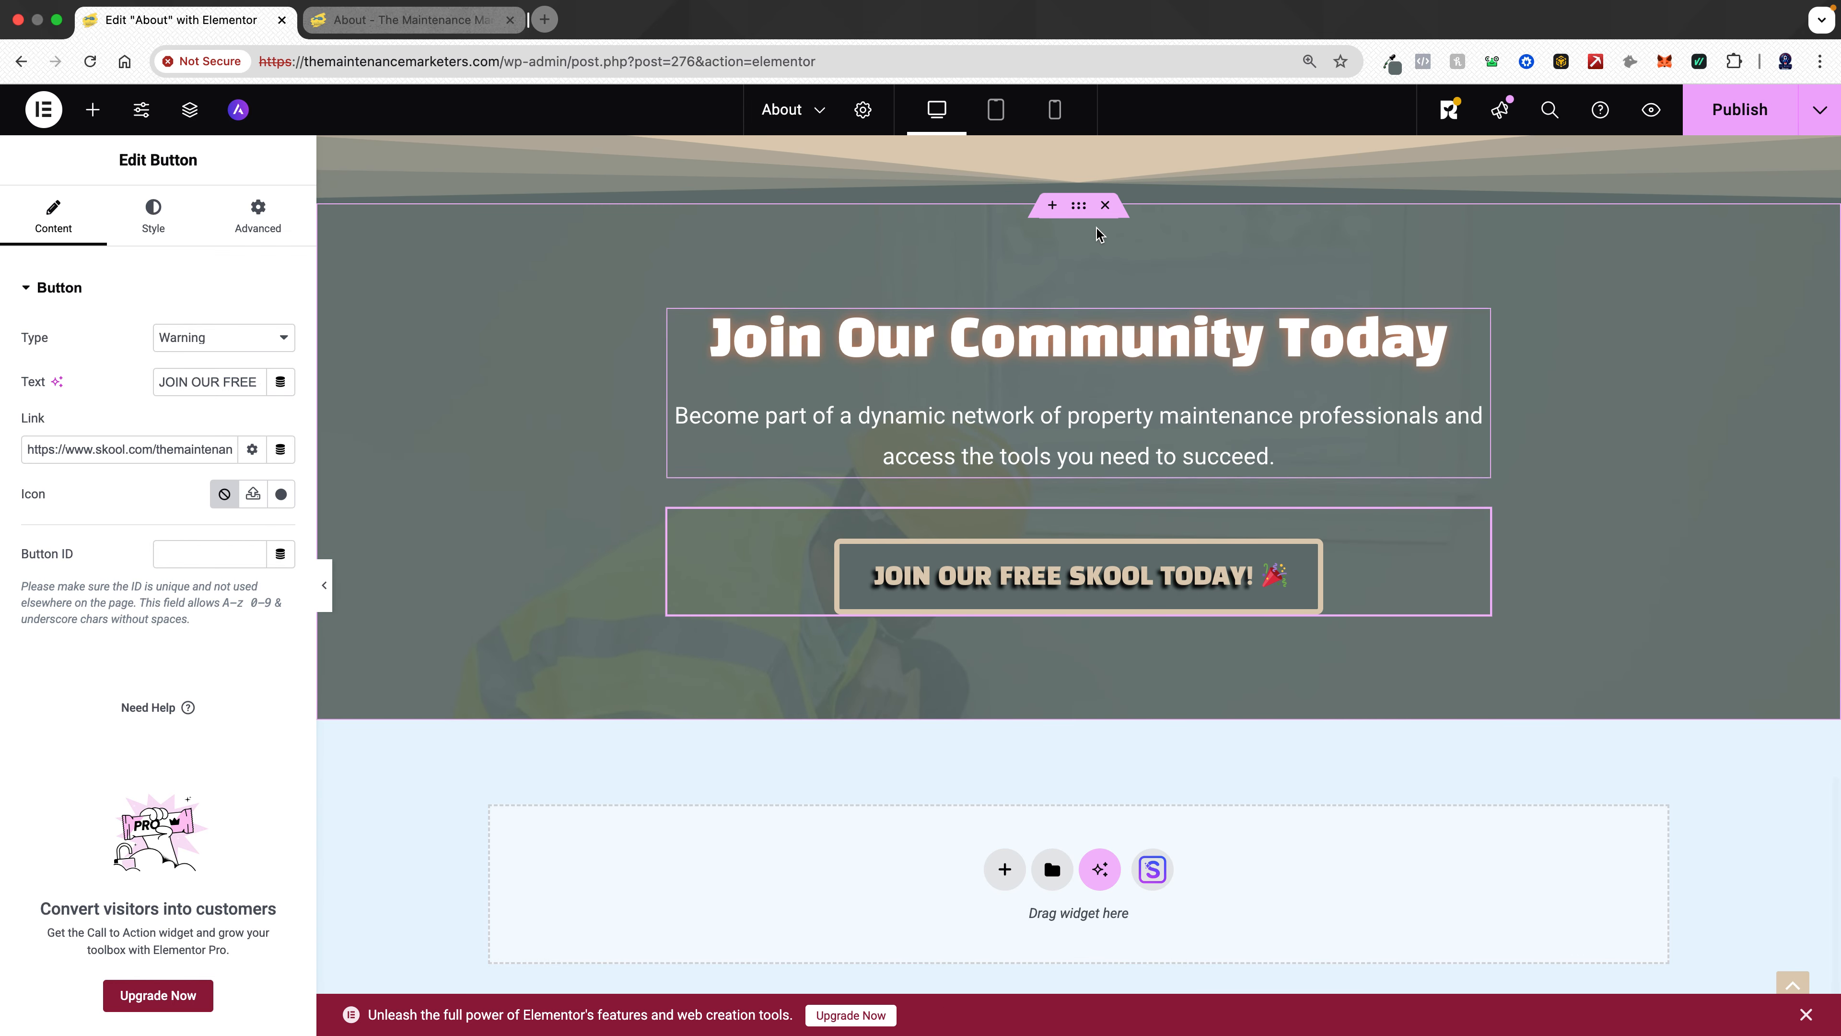
- Set the Join Our Community section's background image attachment to Fixed
left_click(1080, 209)
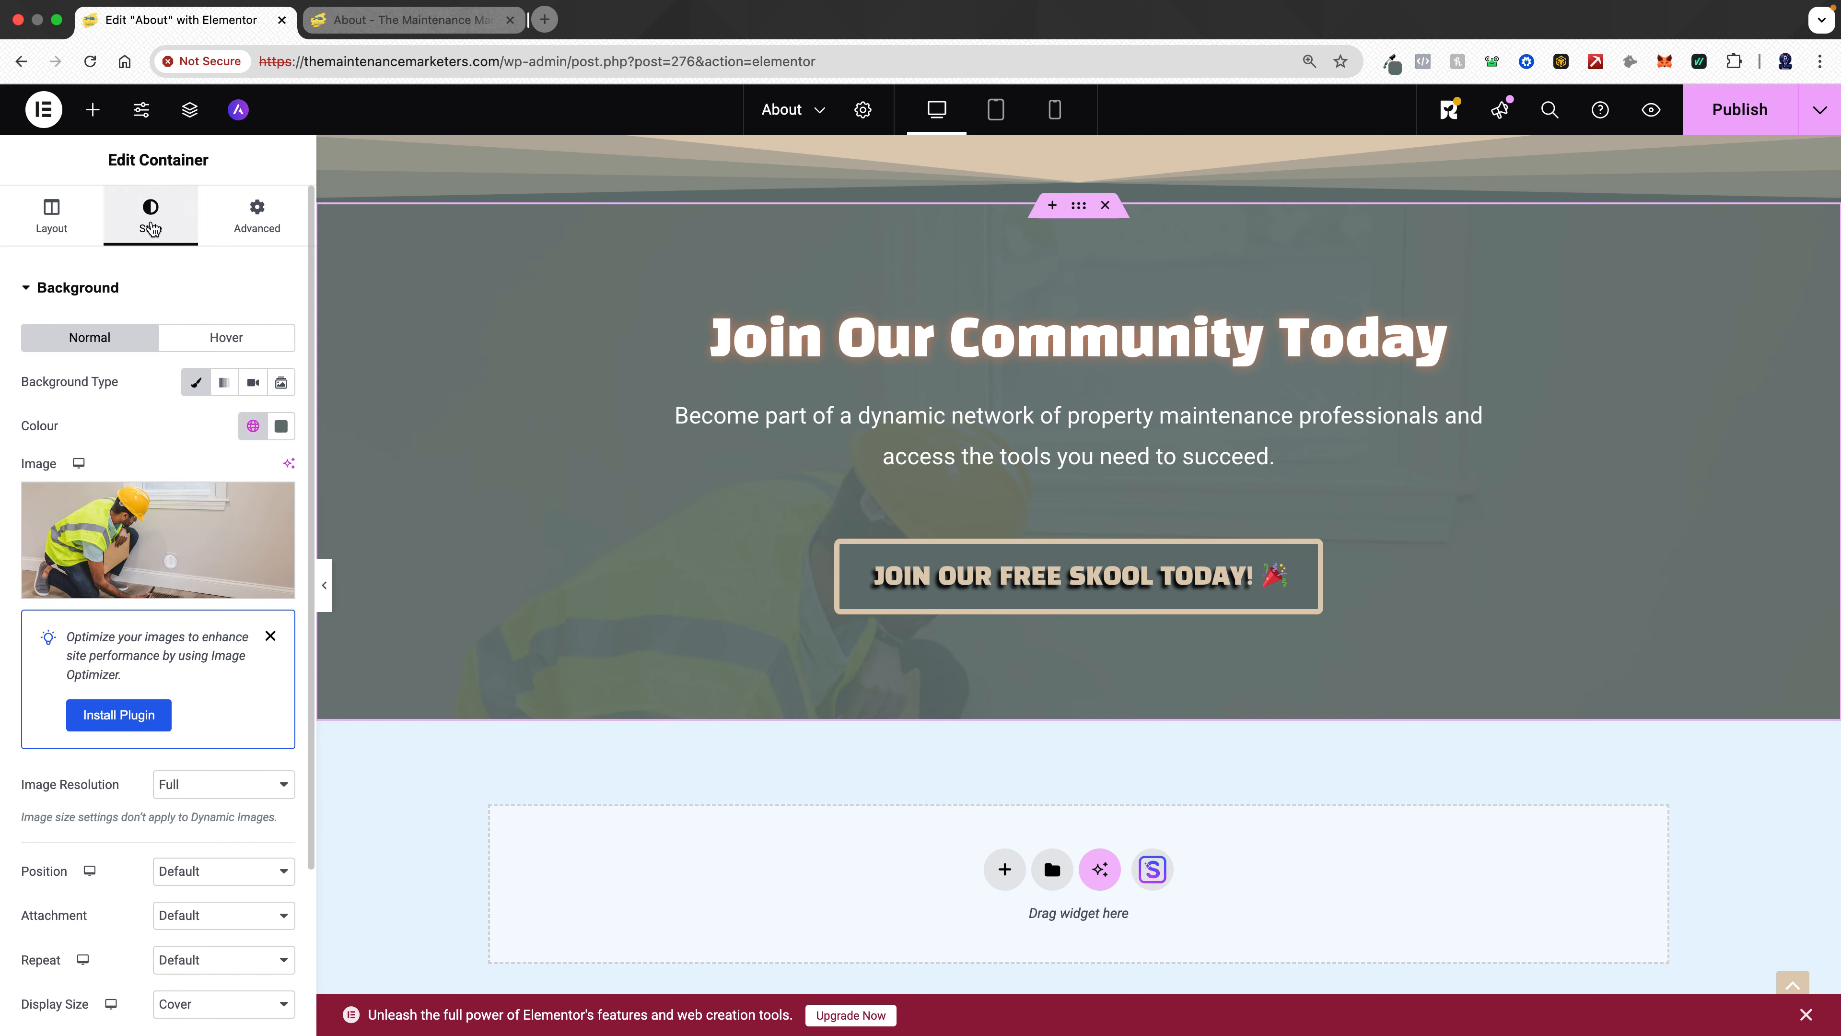
scroll(168, 385, "down", 5)
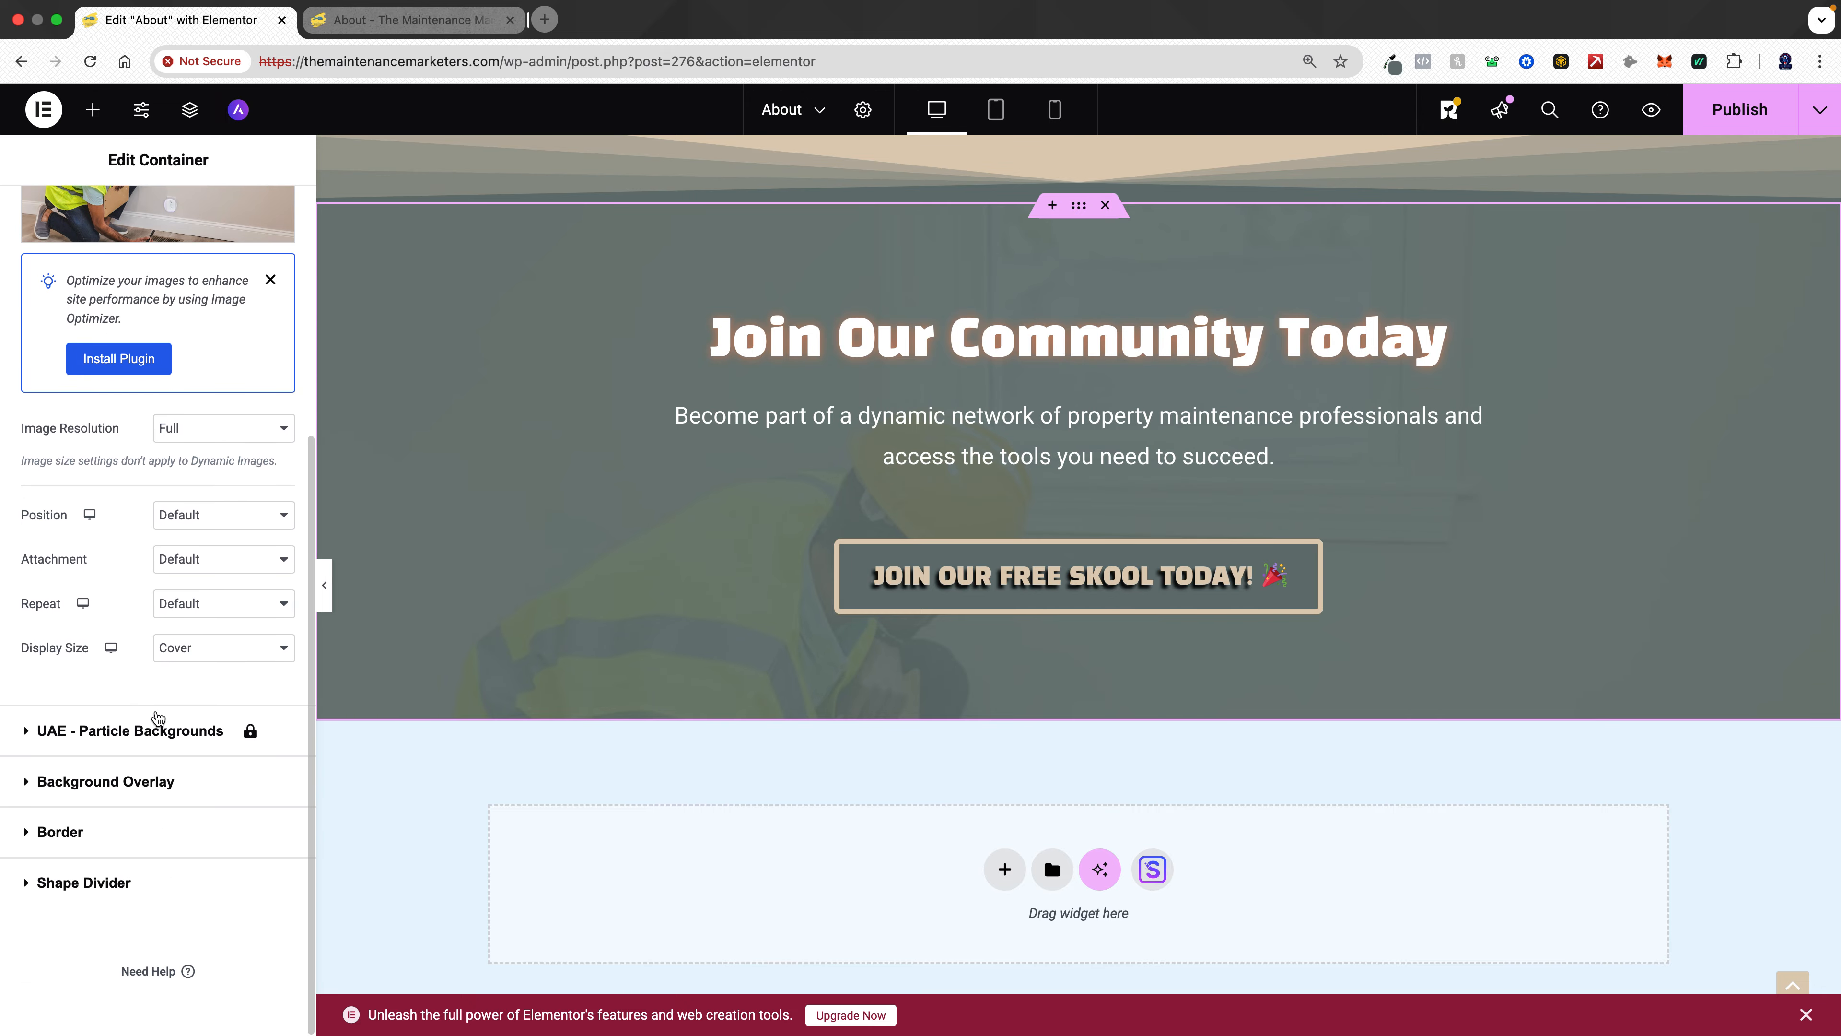
scroll(139, 553, "up", 2)
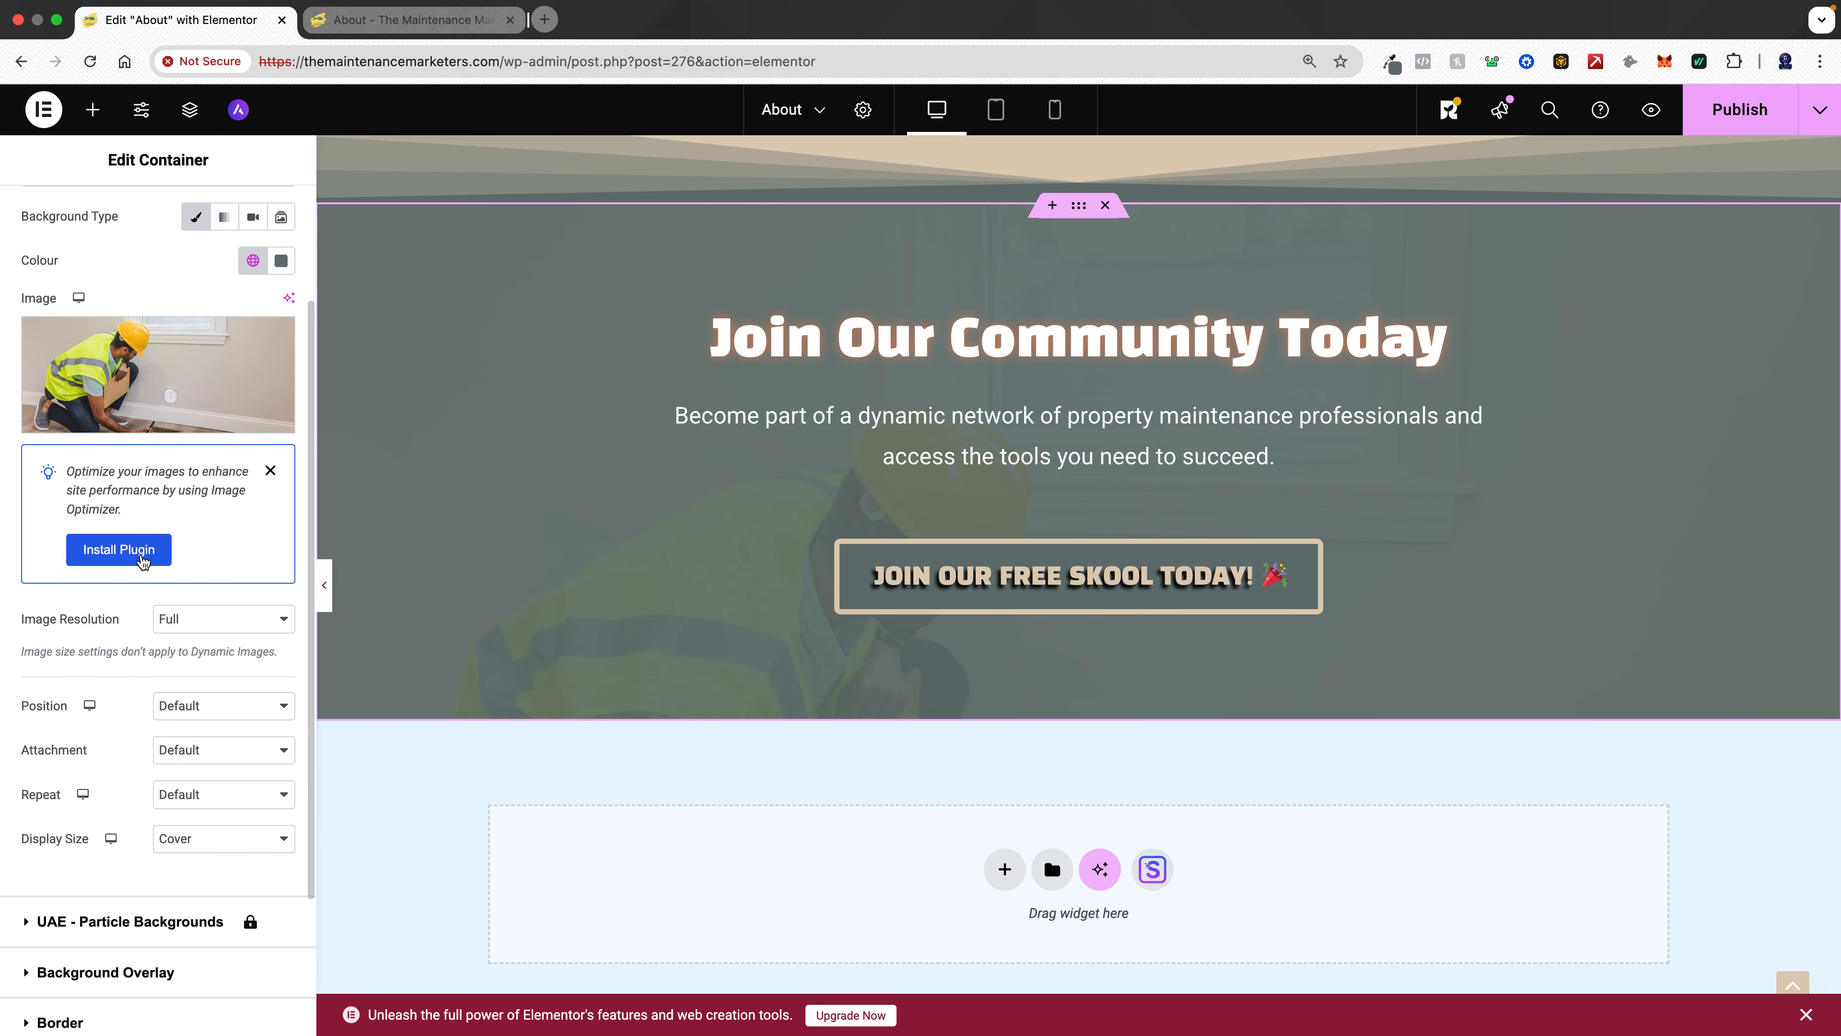
left_click(226, 709)
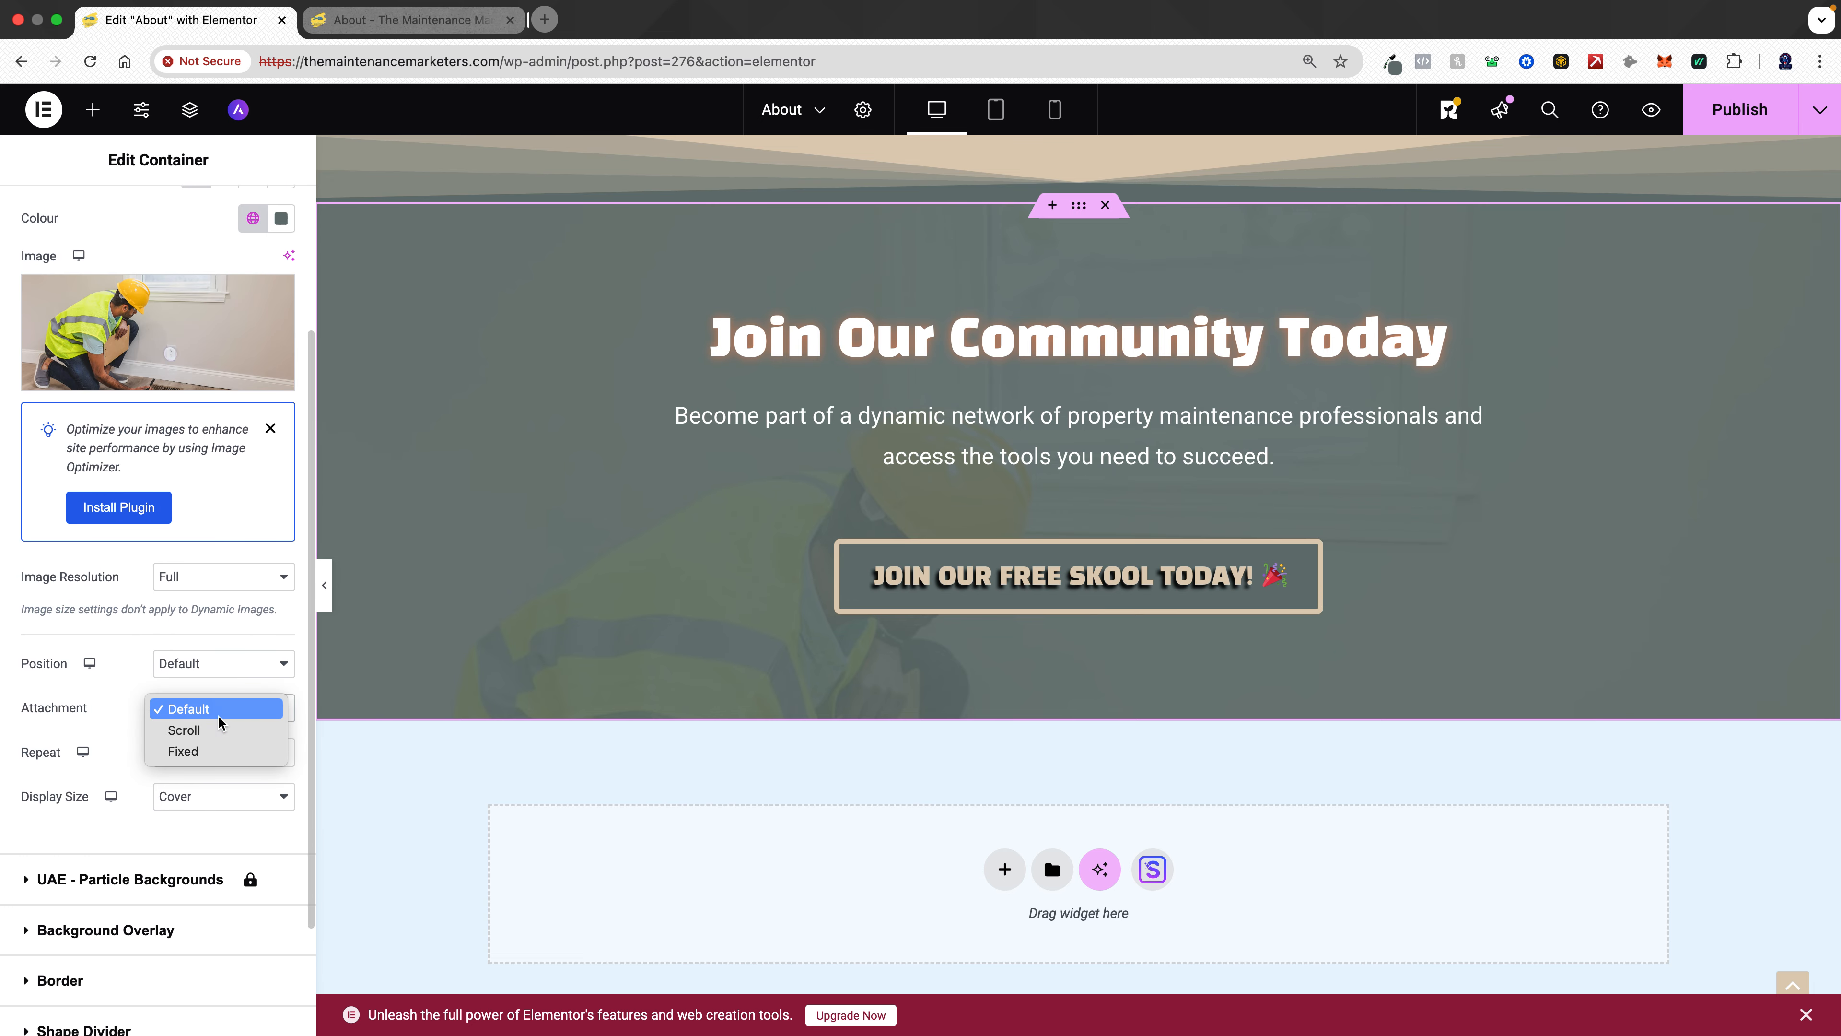
left_click(219, 751)
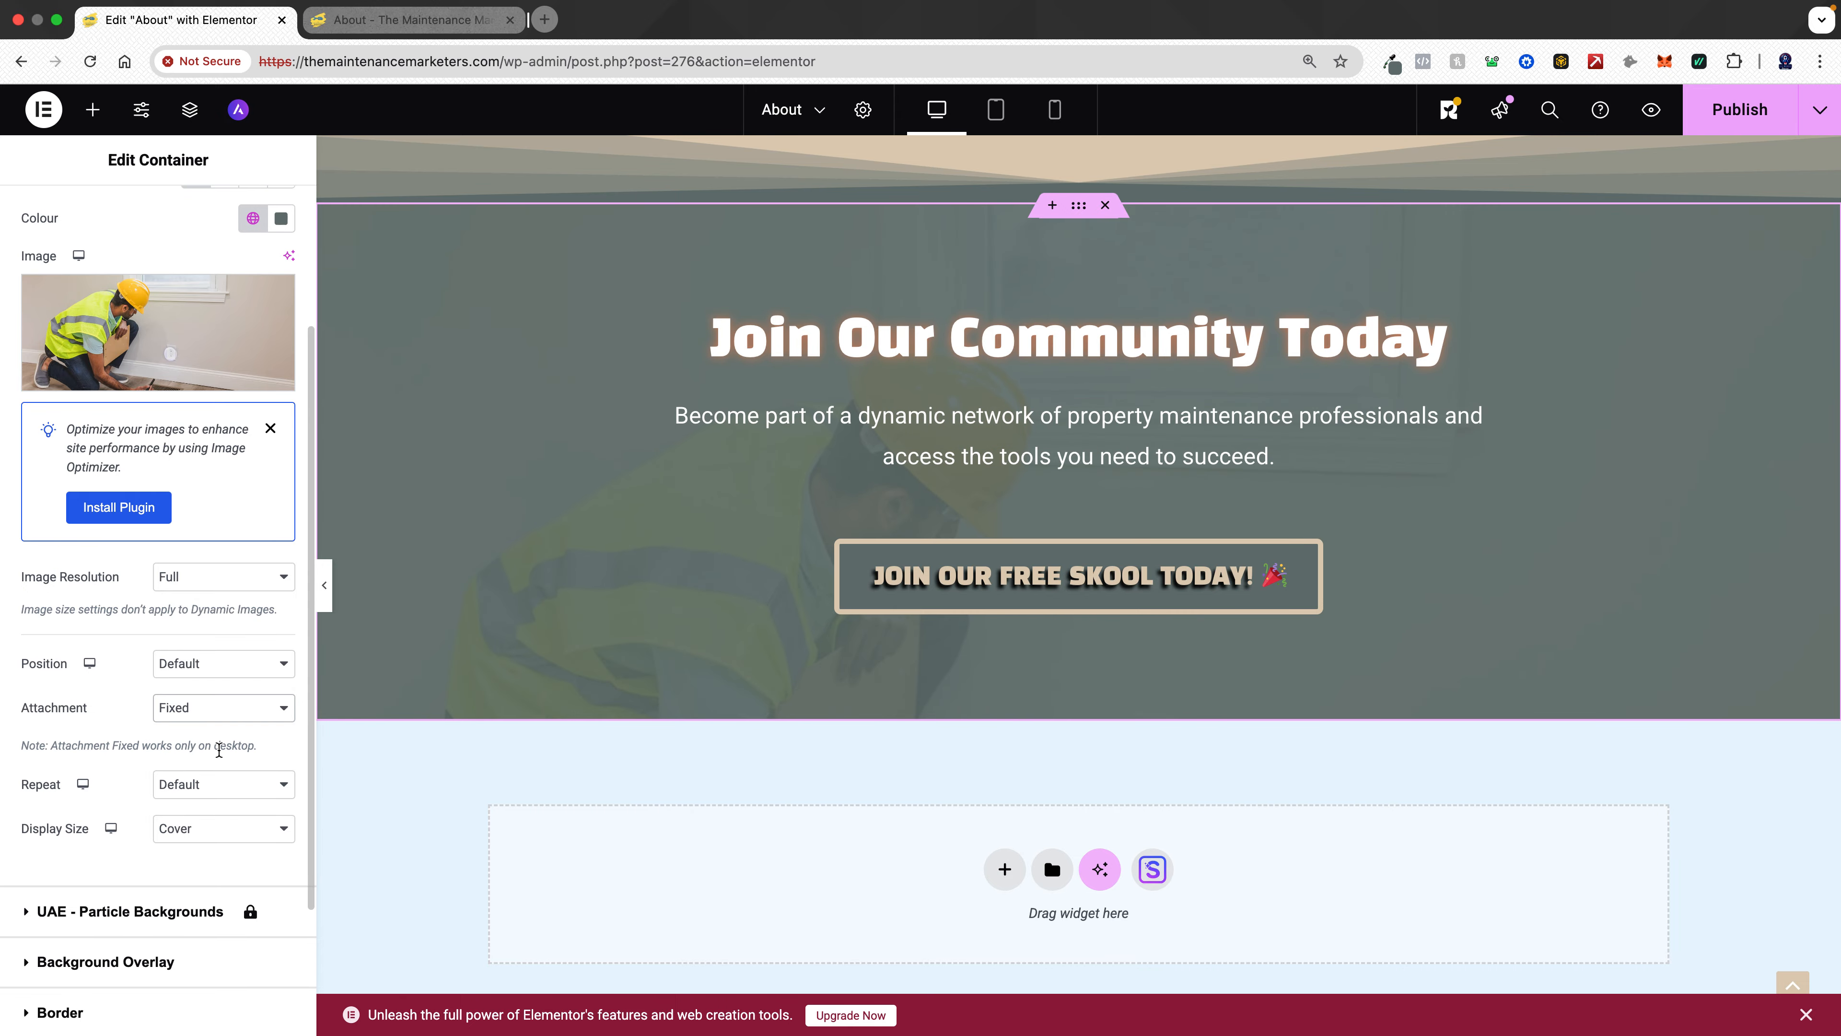
scroll(666, 526, "down", 2)
scroll(666, 523, "up", 5)
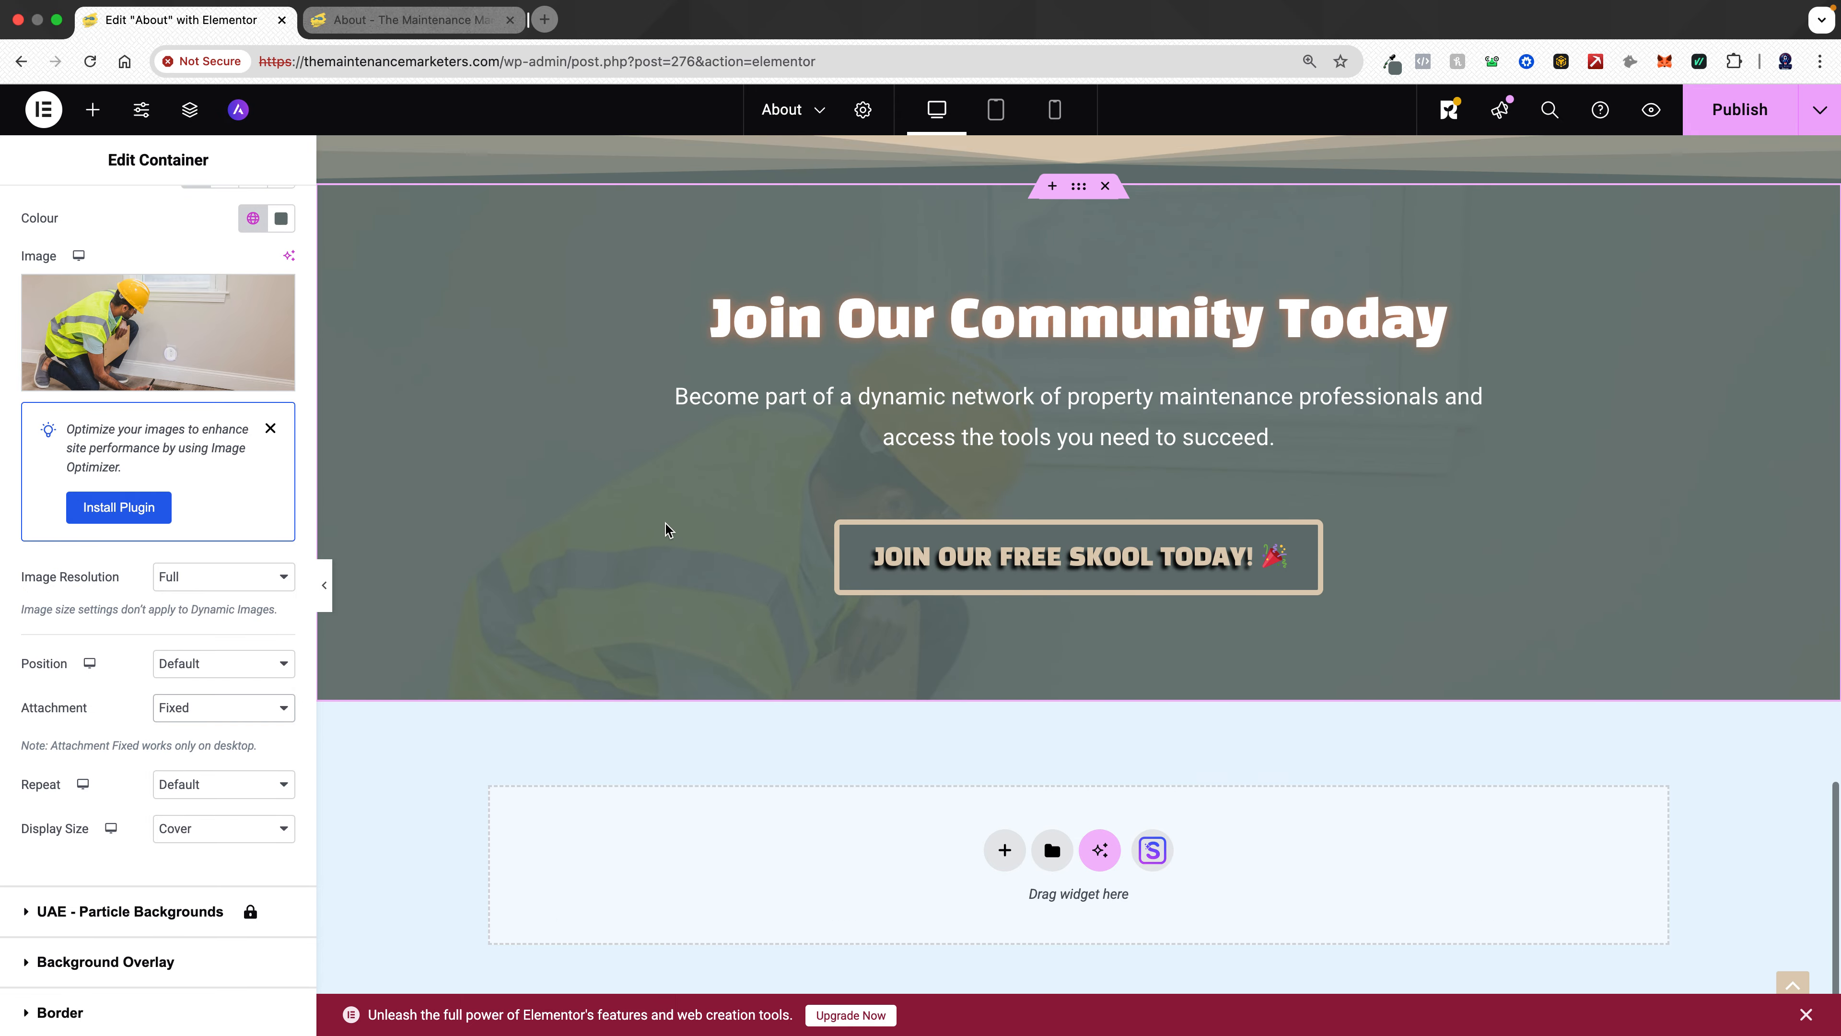
- Publish the About page with the latest changes
scroll(666, 524, "up", 15)
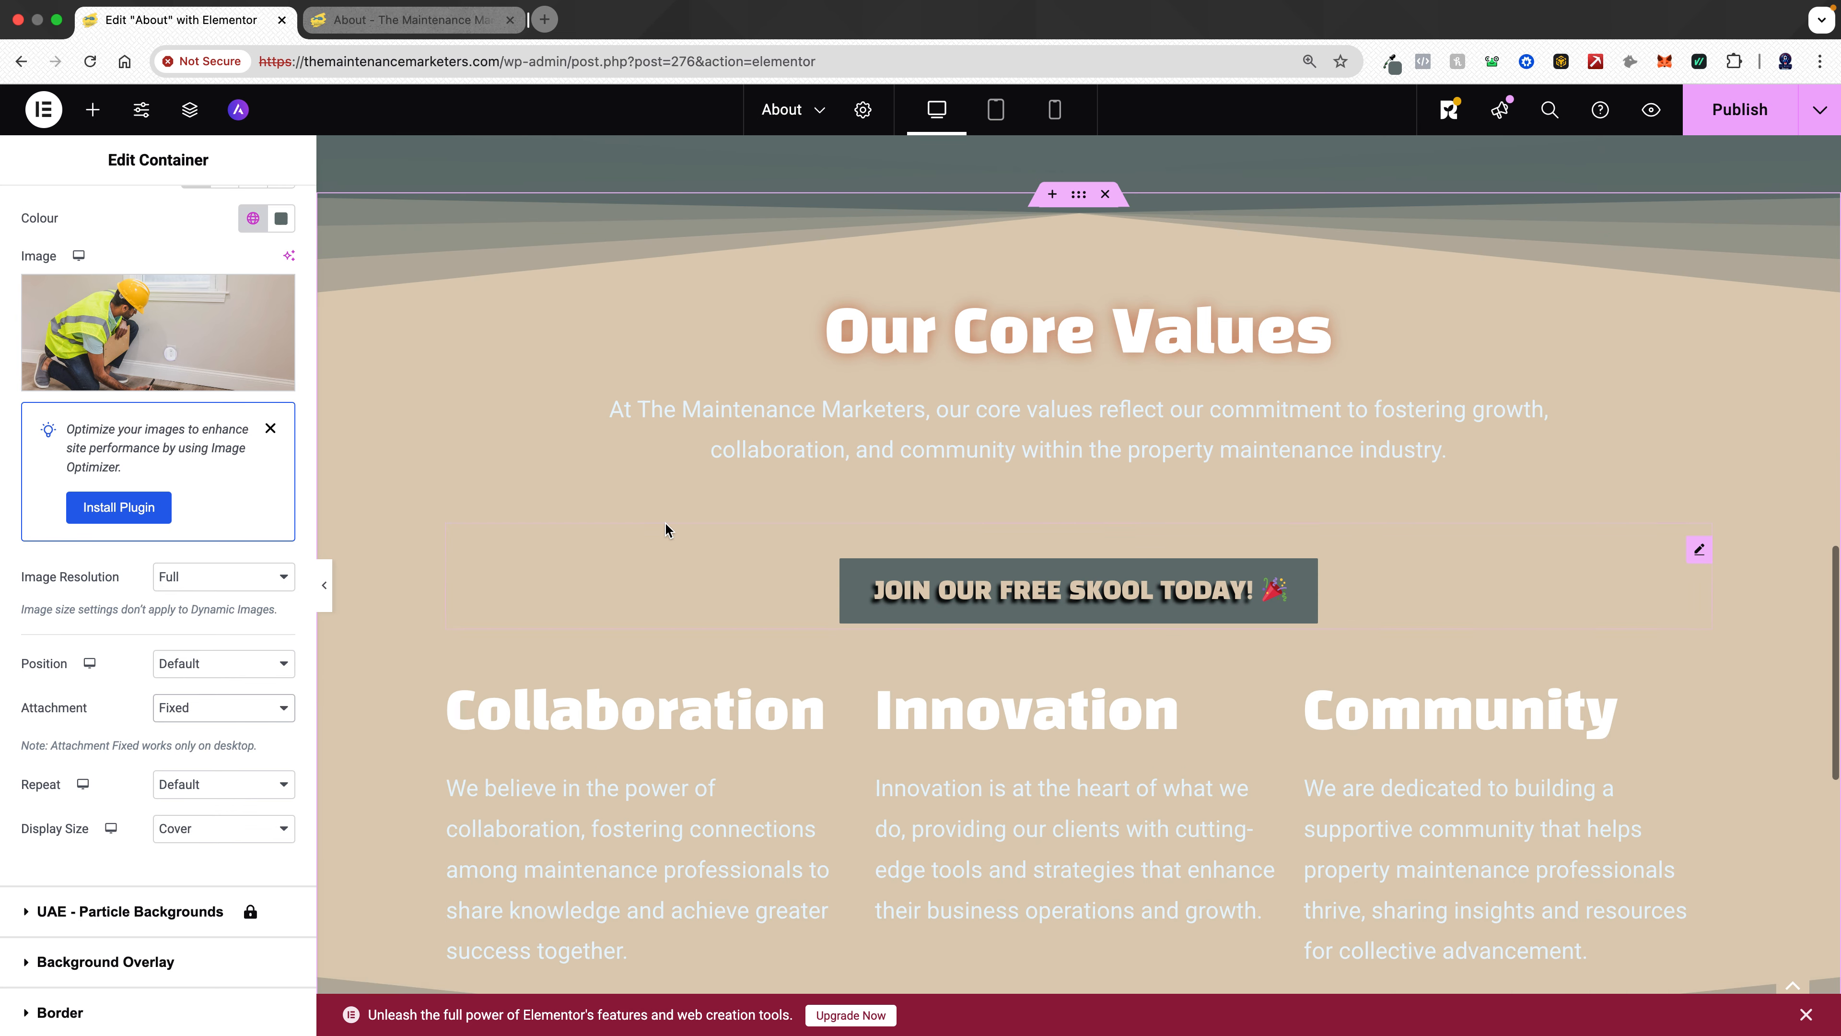
scroll(666, 525, "up", 15)
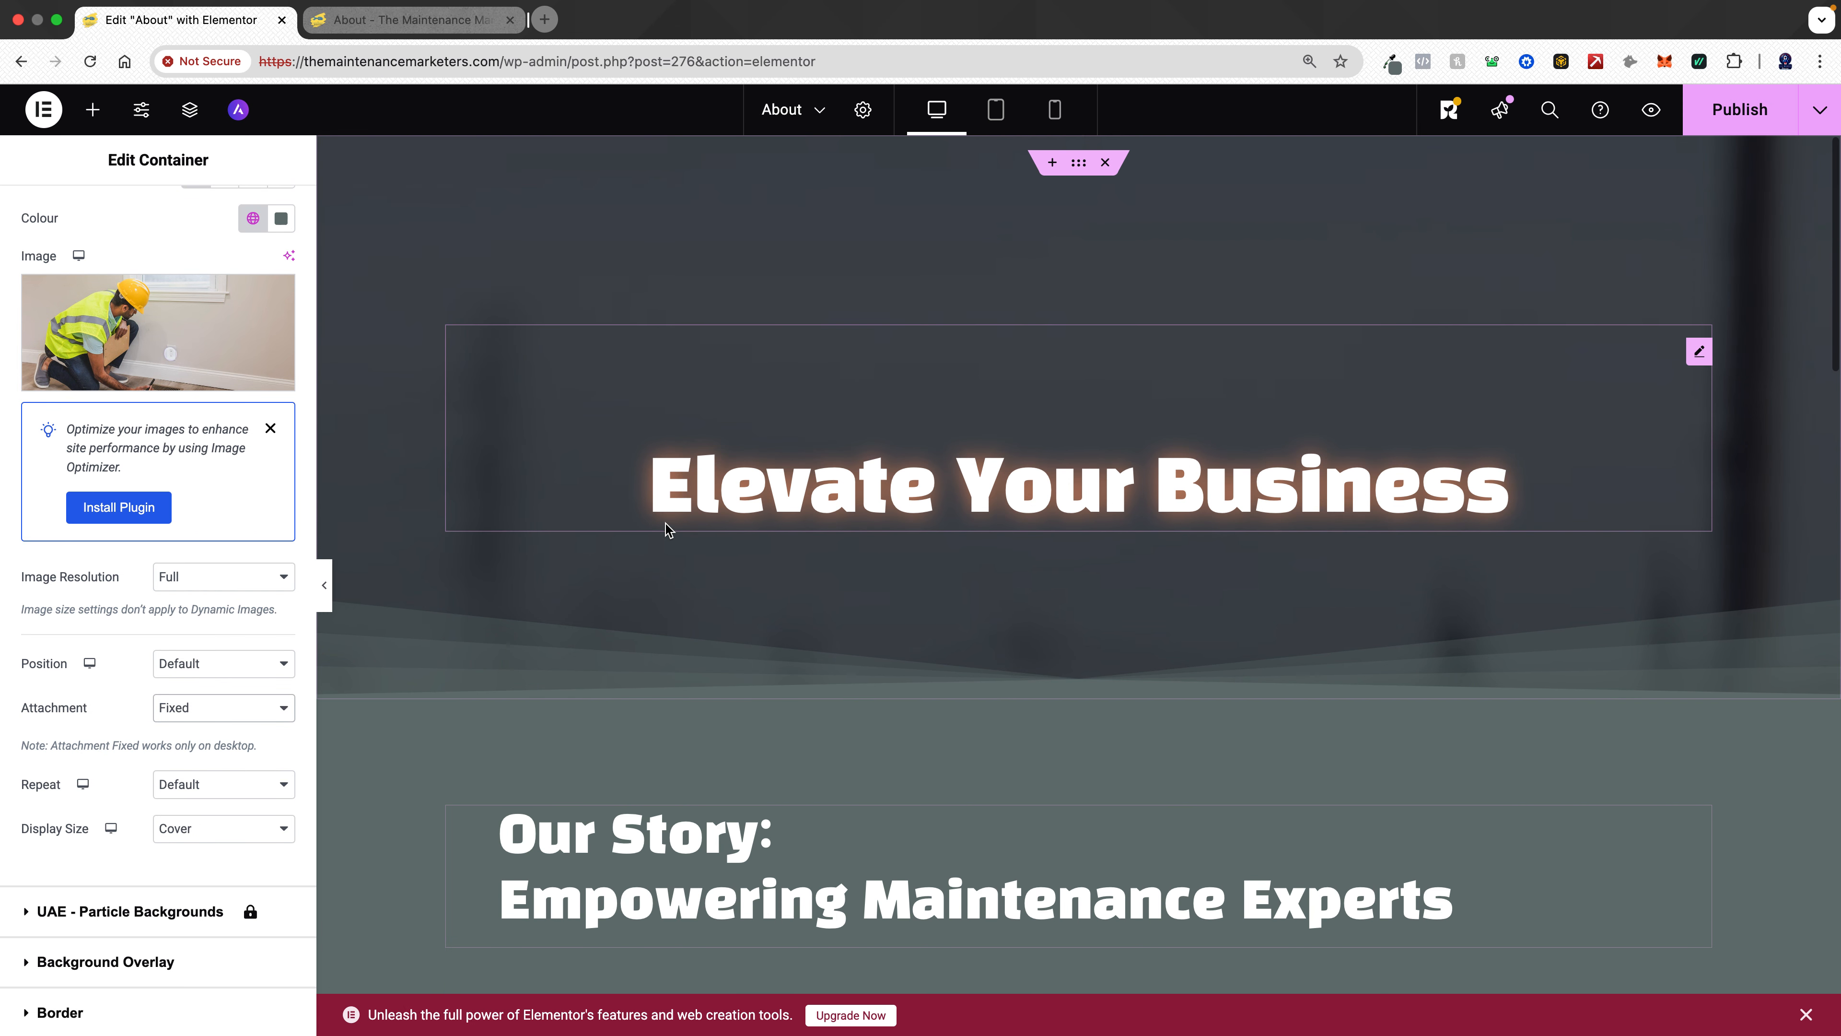
left_click(1733, 116)
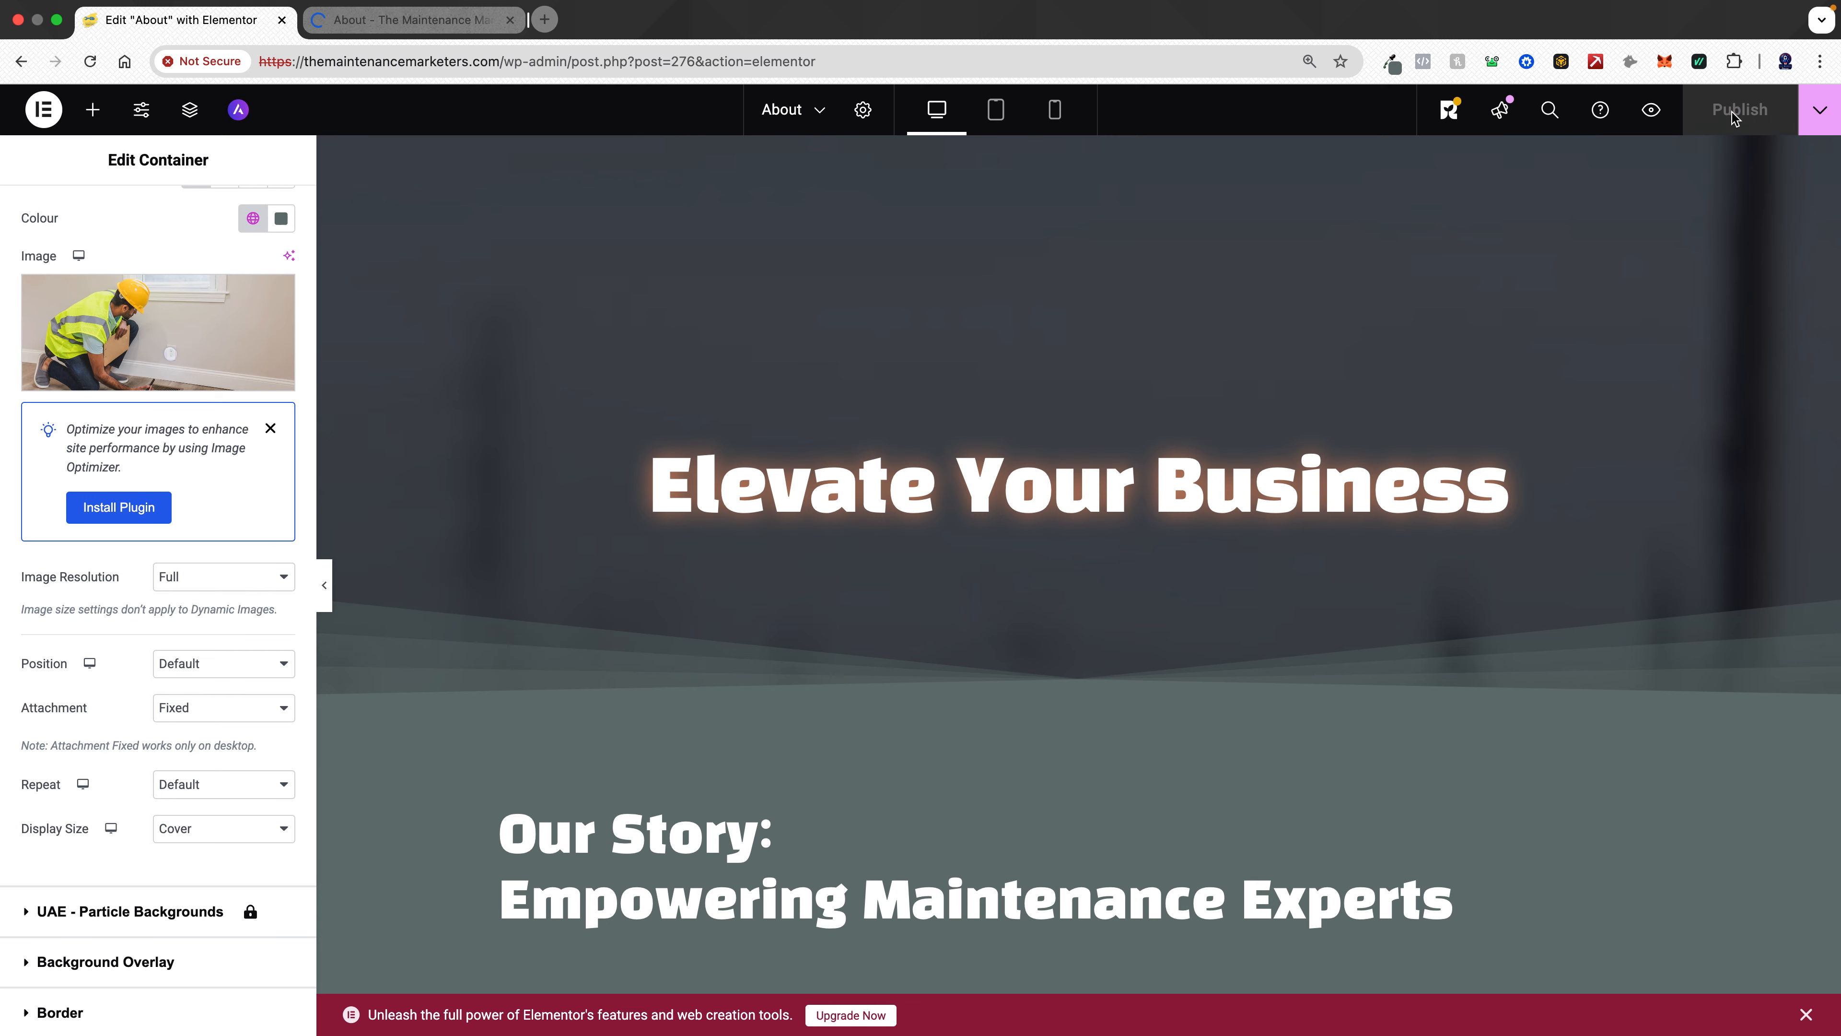
- Switch to the page preview tab and scroll through the whole About page to review the styled sections
left_click(441, 29)
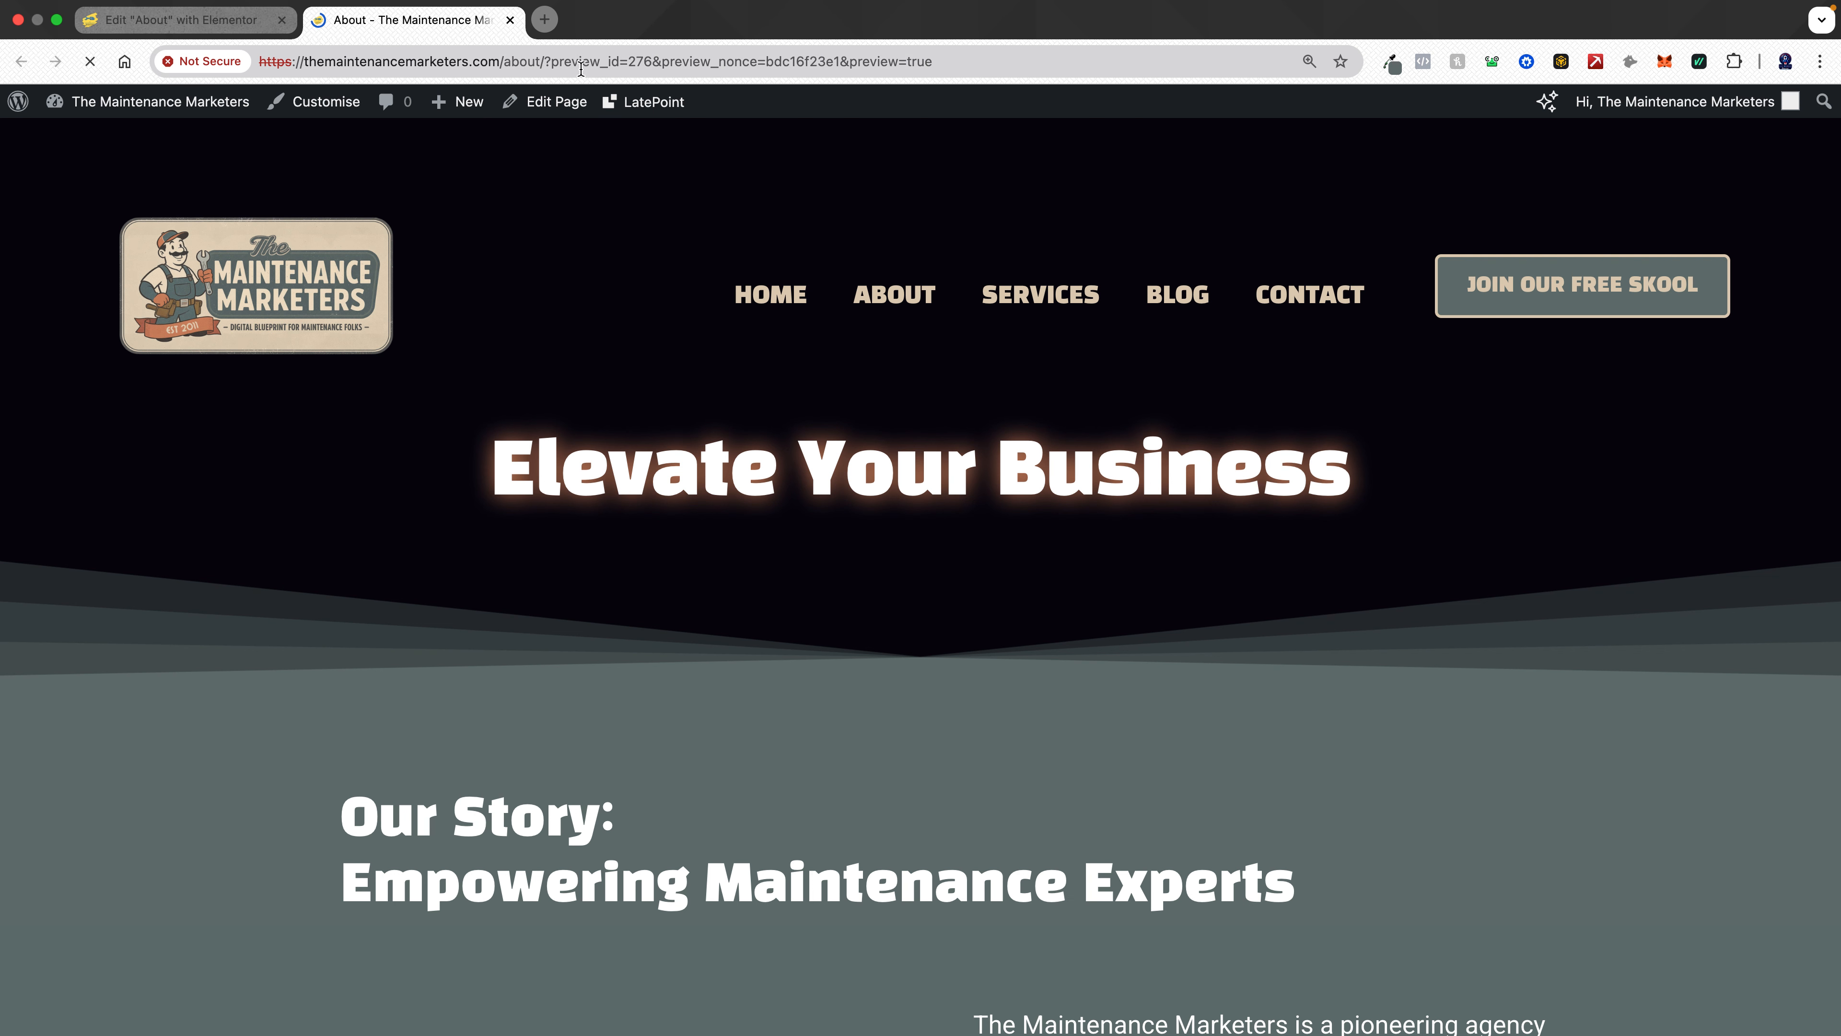
double_click(578, 66)
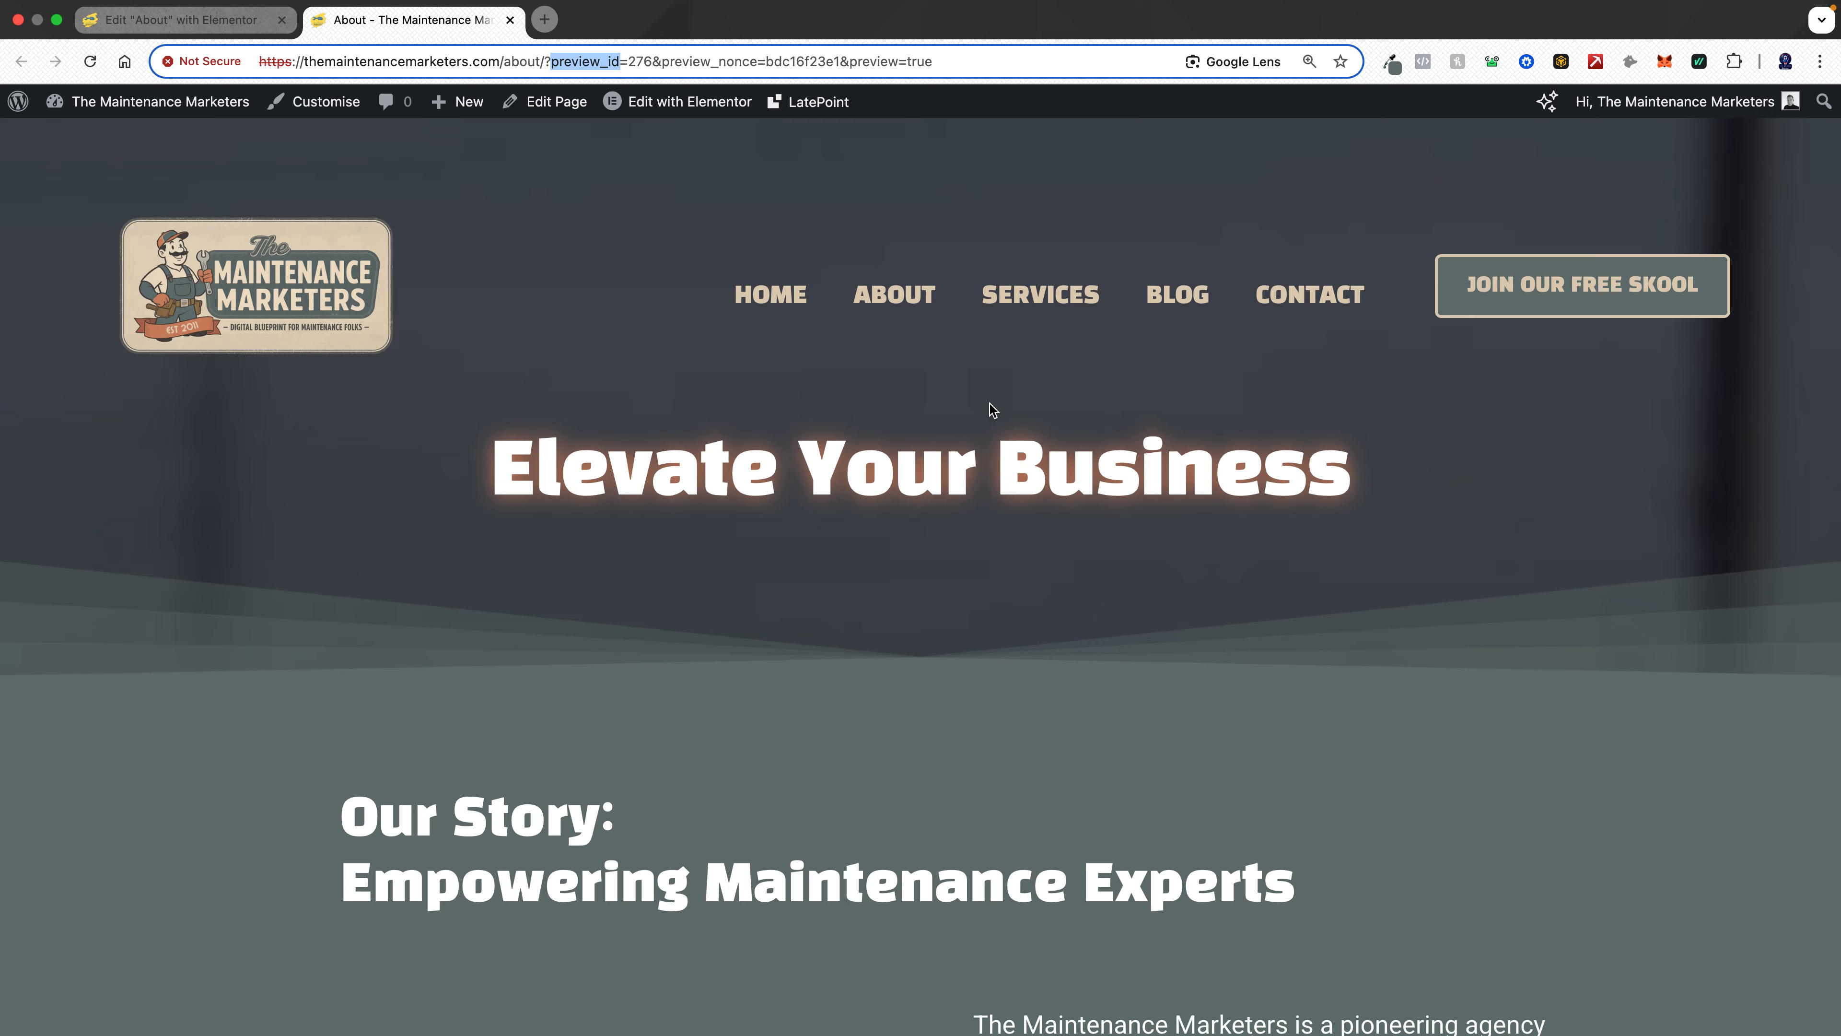
scroll(993, 410, "down", 7)
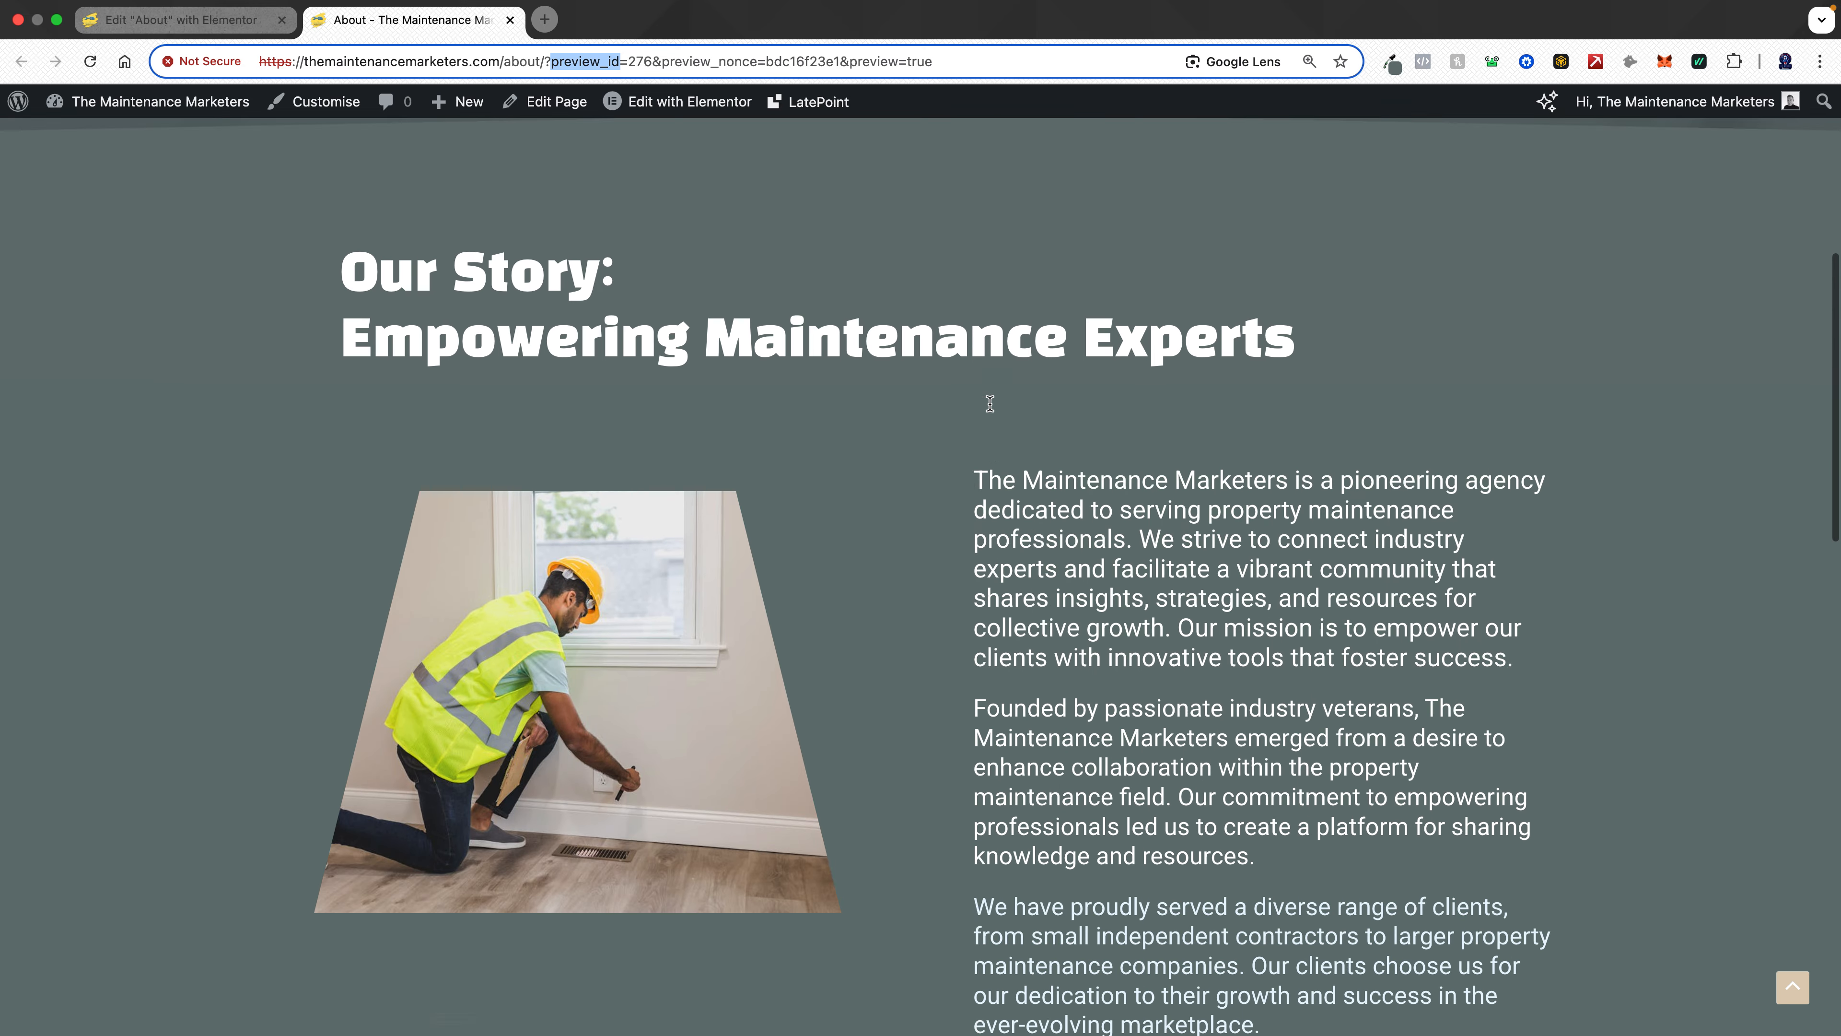
scroll(992, 411, "up", 7)
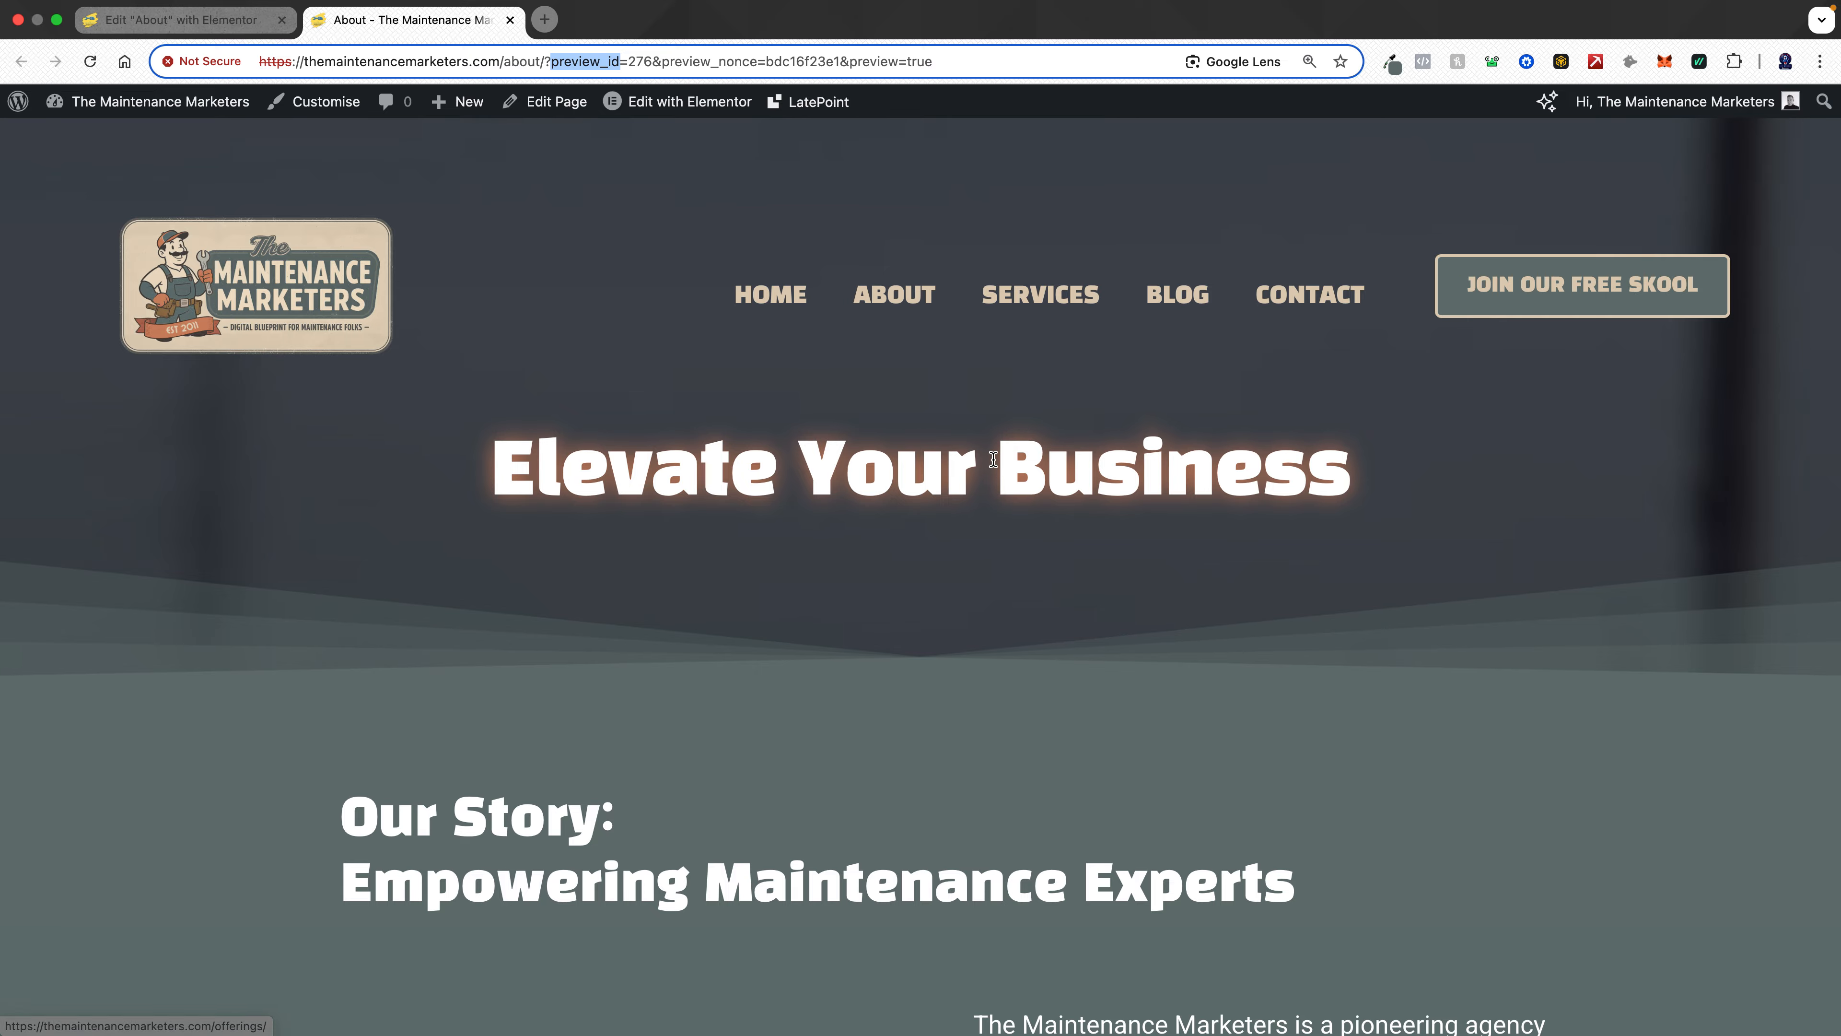
scroll(922, 534, "down", 15)
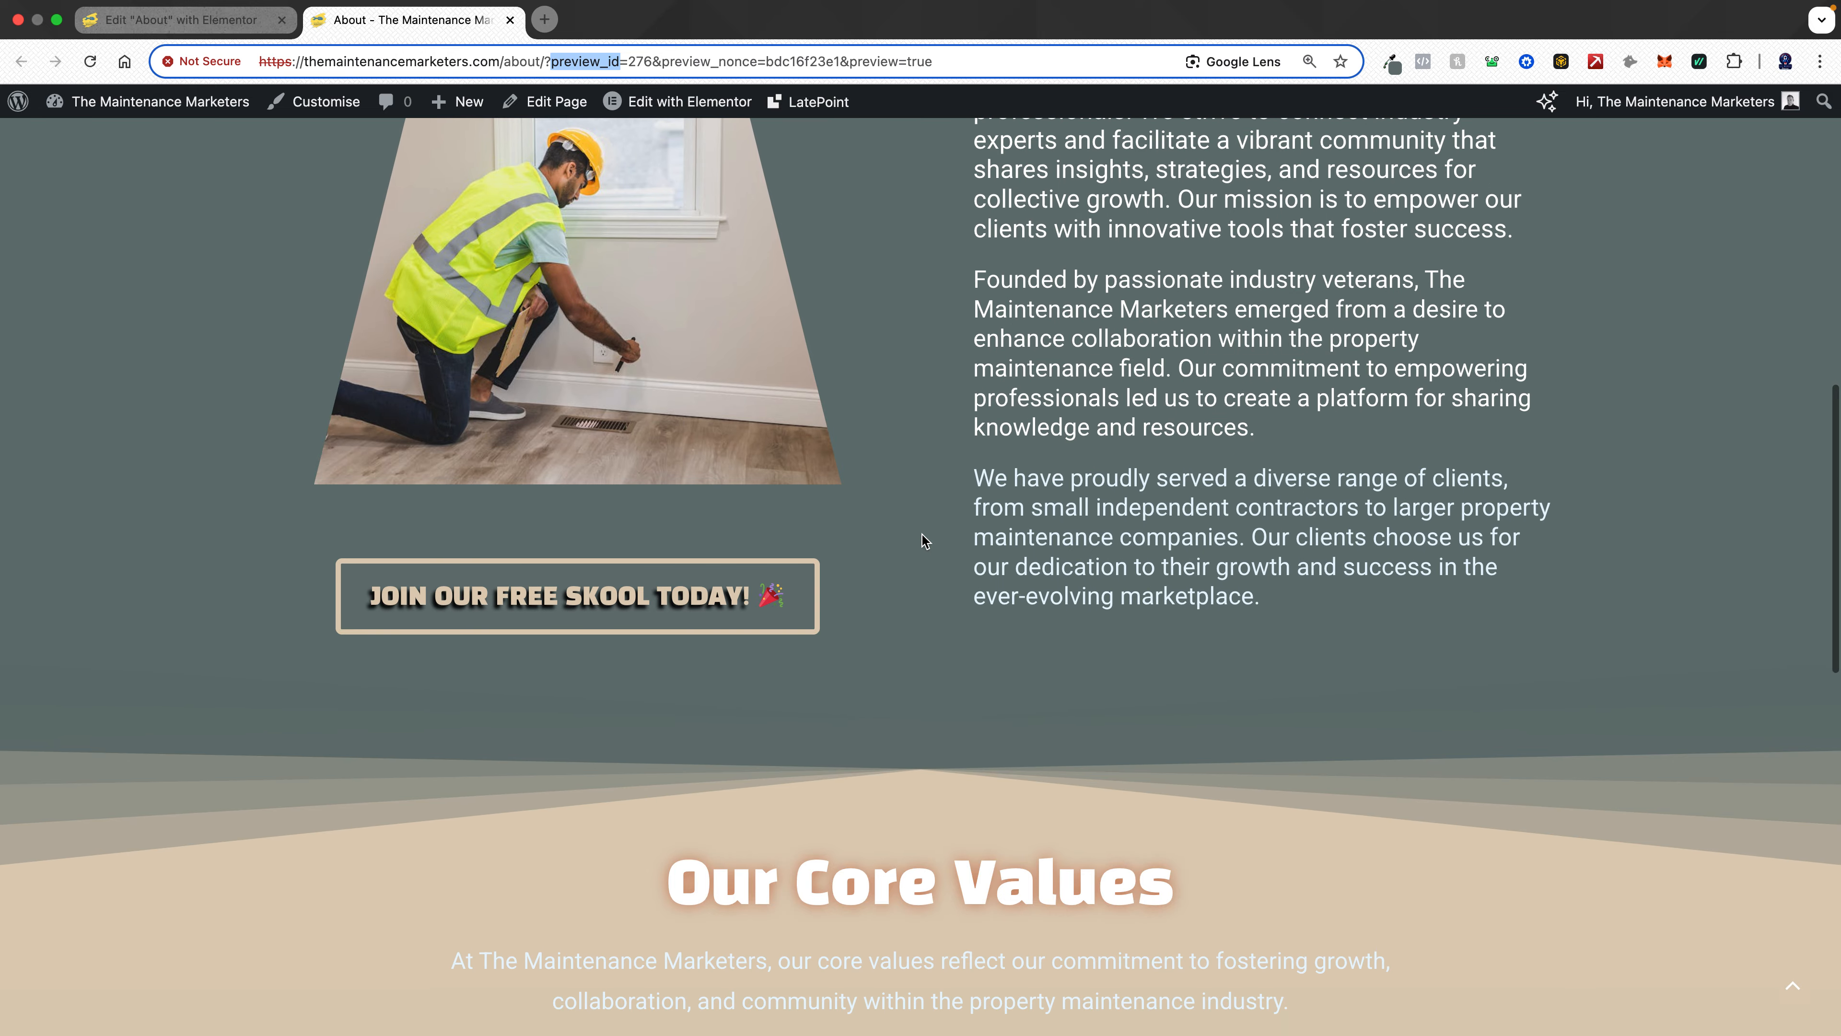
scroll(922, 540, "up", 5)
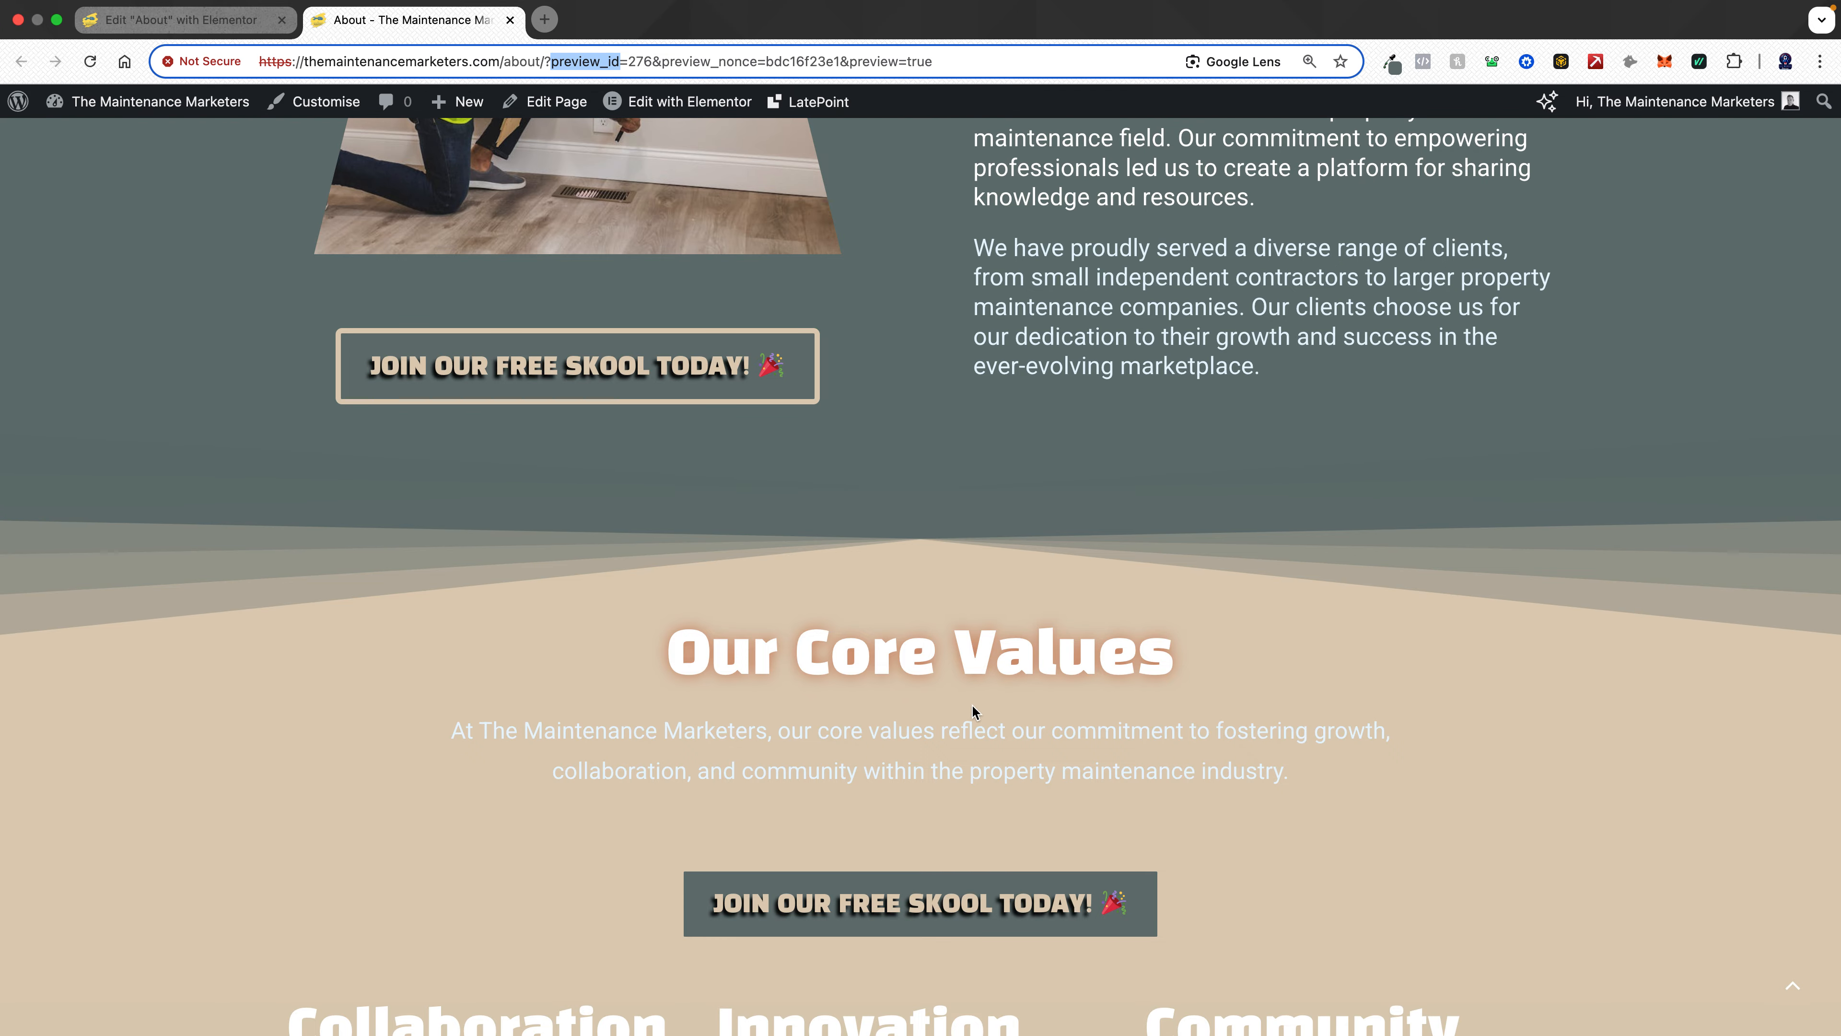
scroll(855, 552, "down", 4)
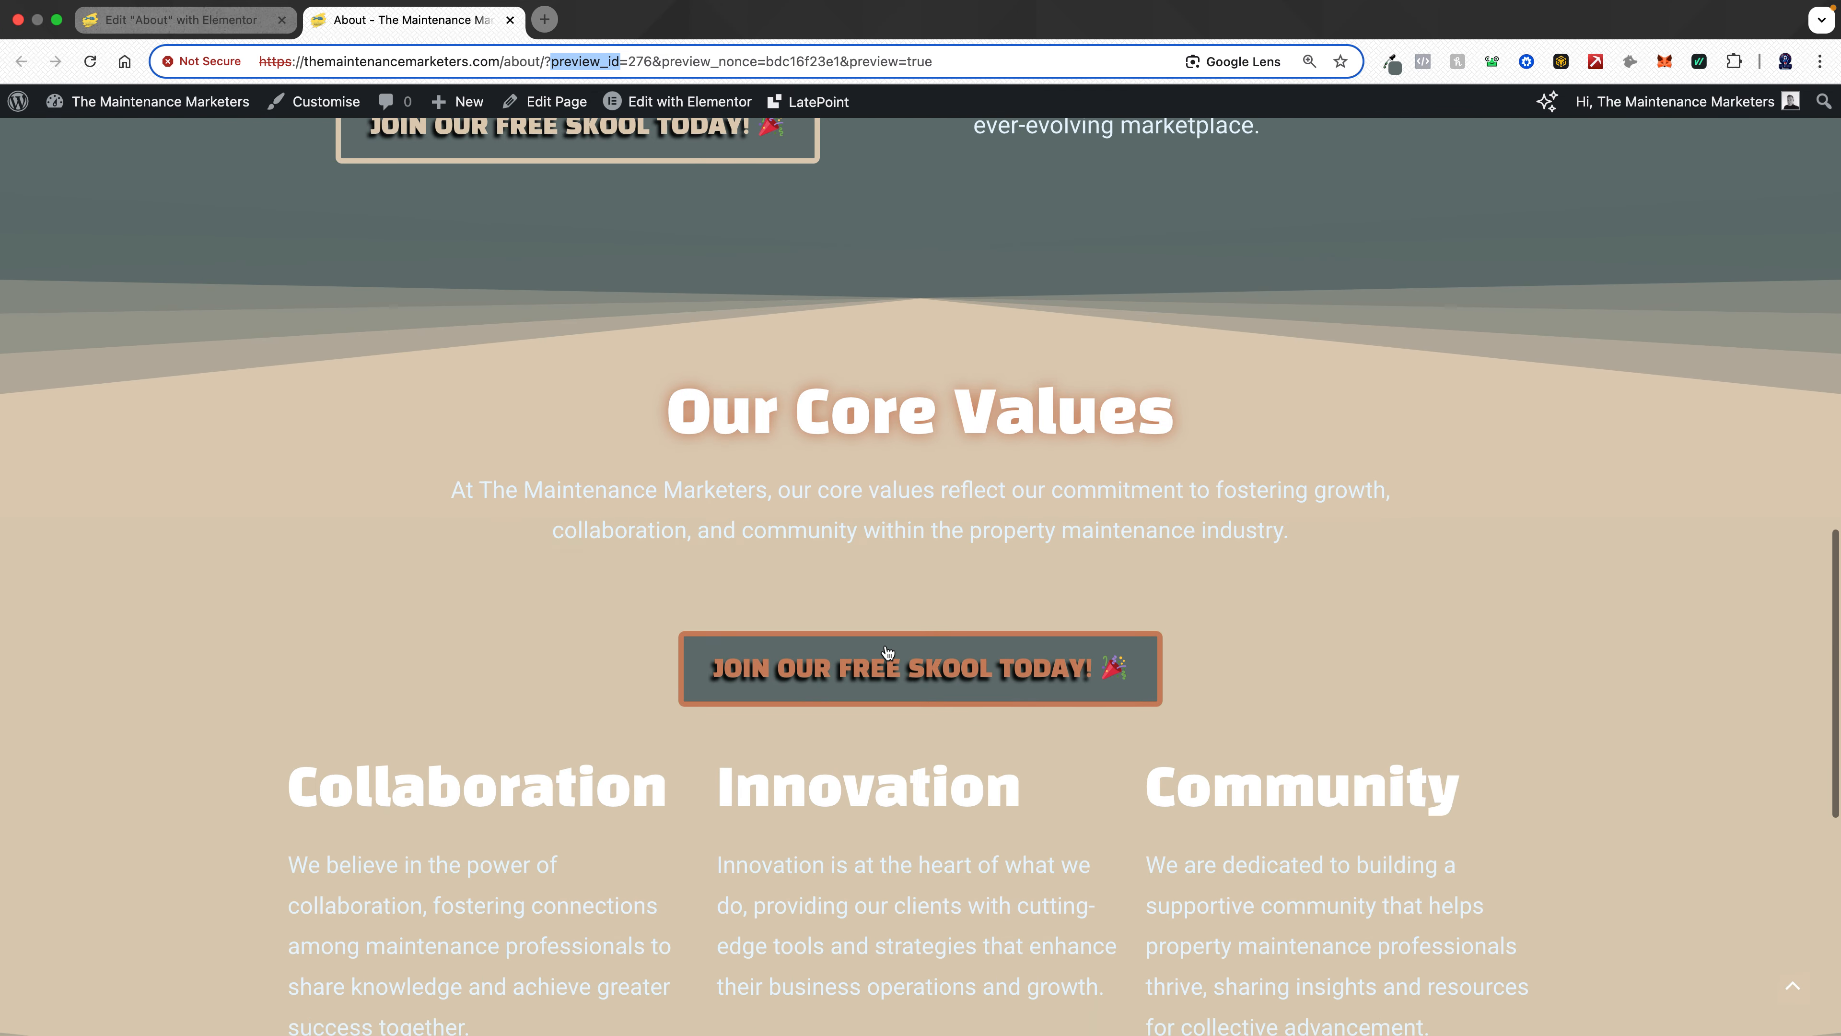
left_click_drag(864, 404, 1101, 411)
left_click(1055, 421)
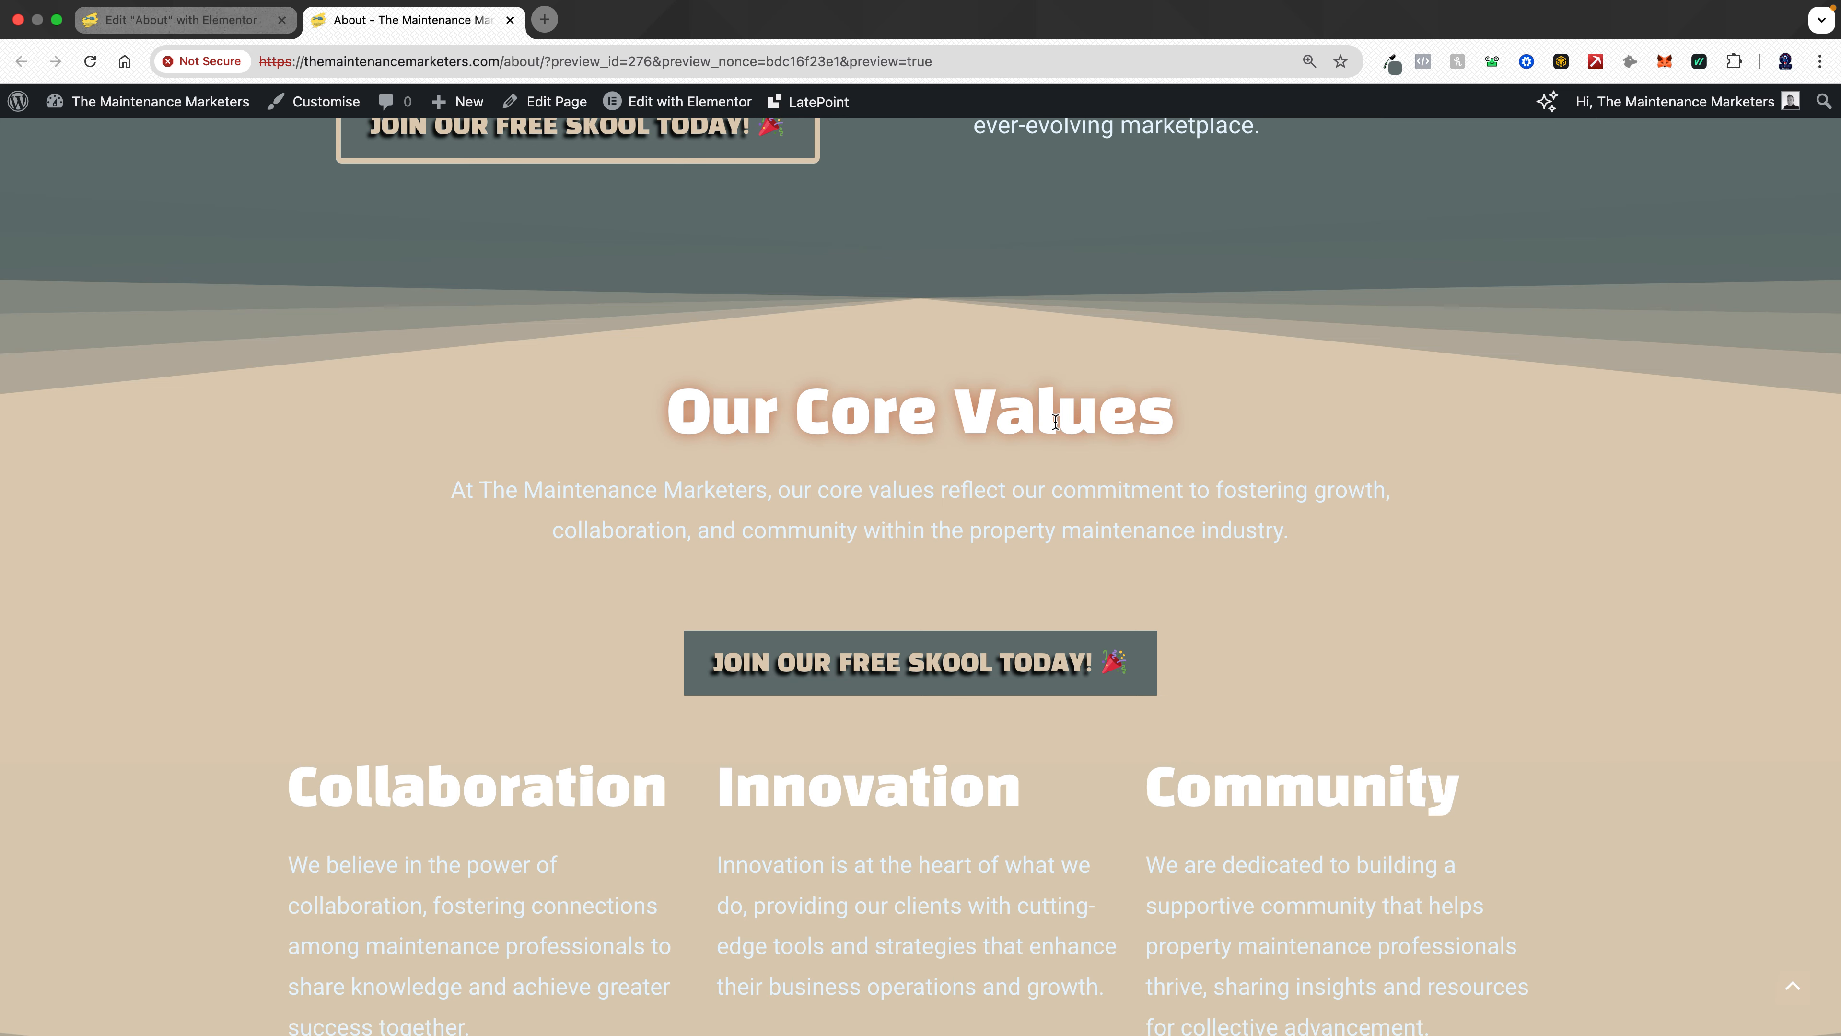
scroll(905, 543, "down", 9)
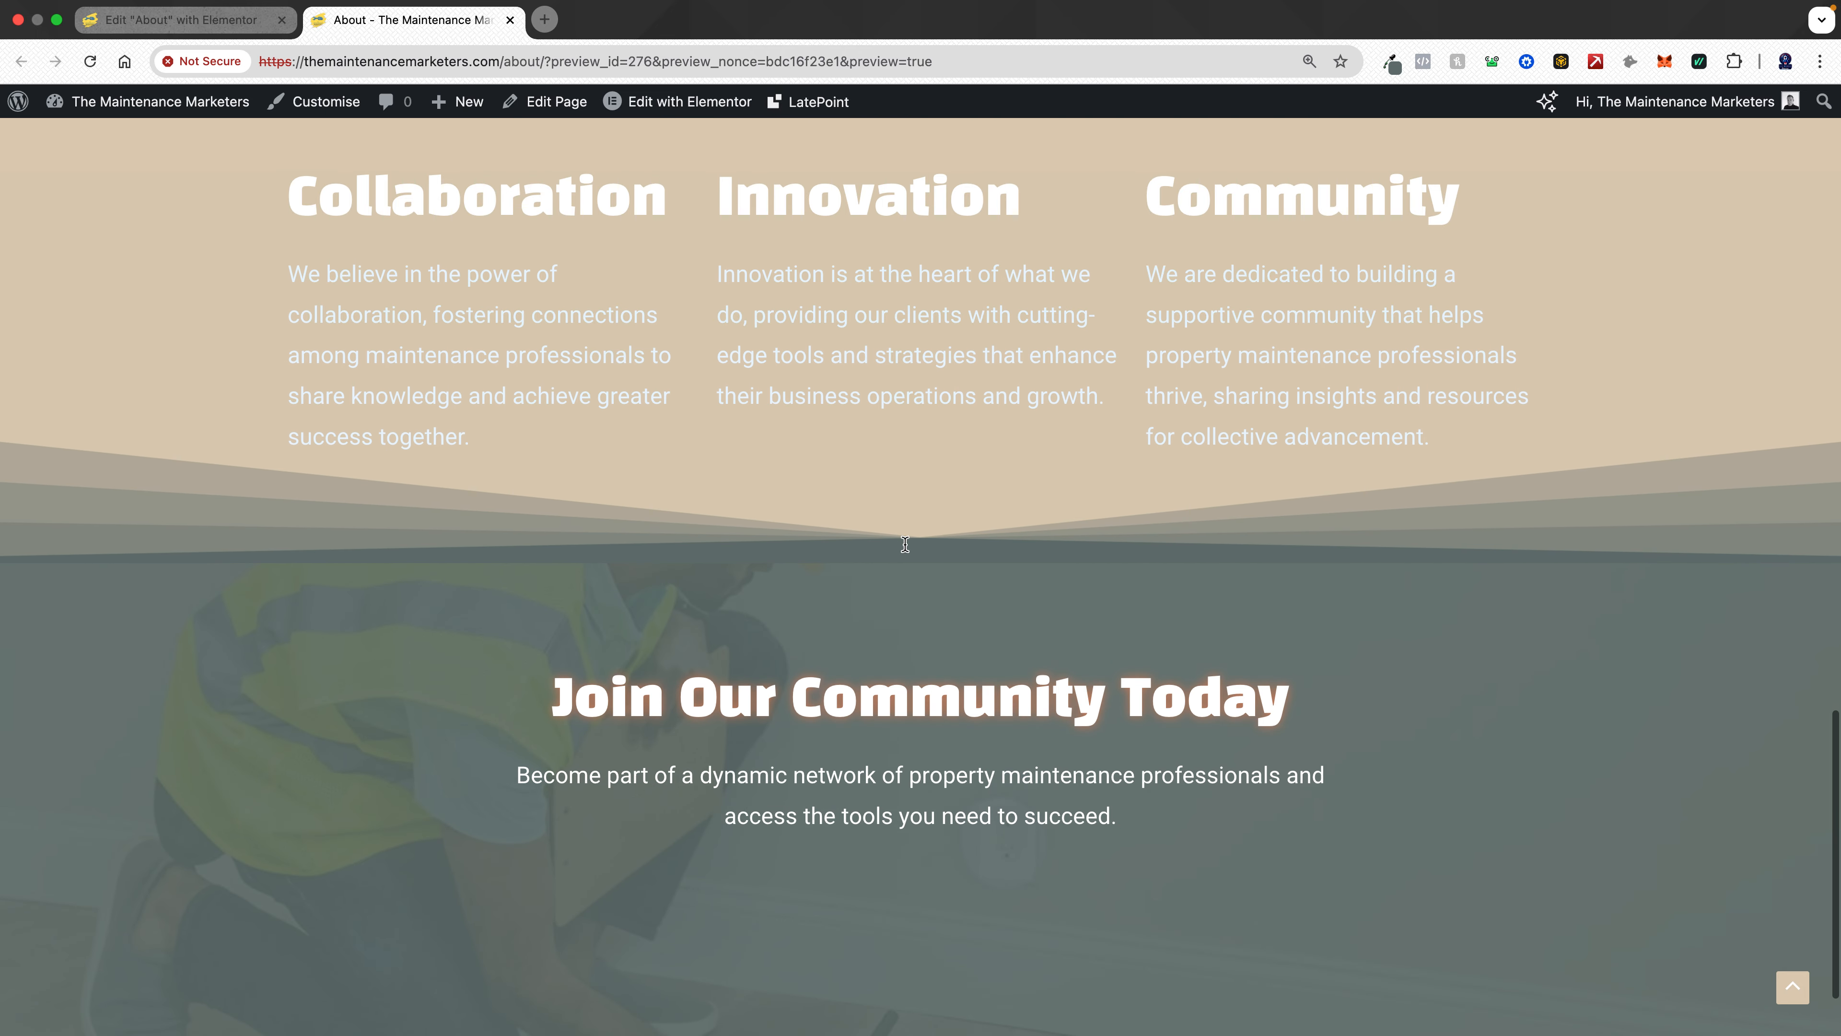
scroll(905, 543, "down", 1)
scroll(905, 544, "up", 4)
scroll(905, 543, "down", 4)
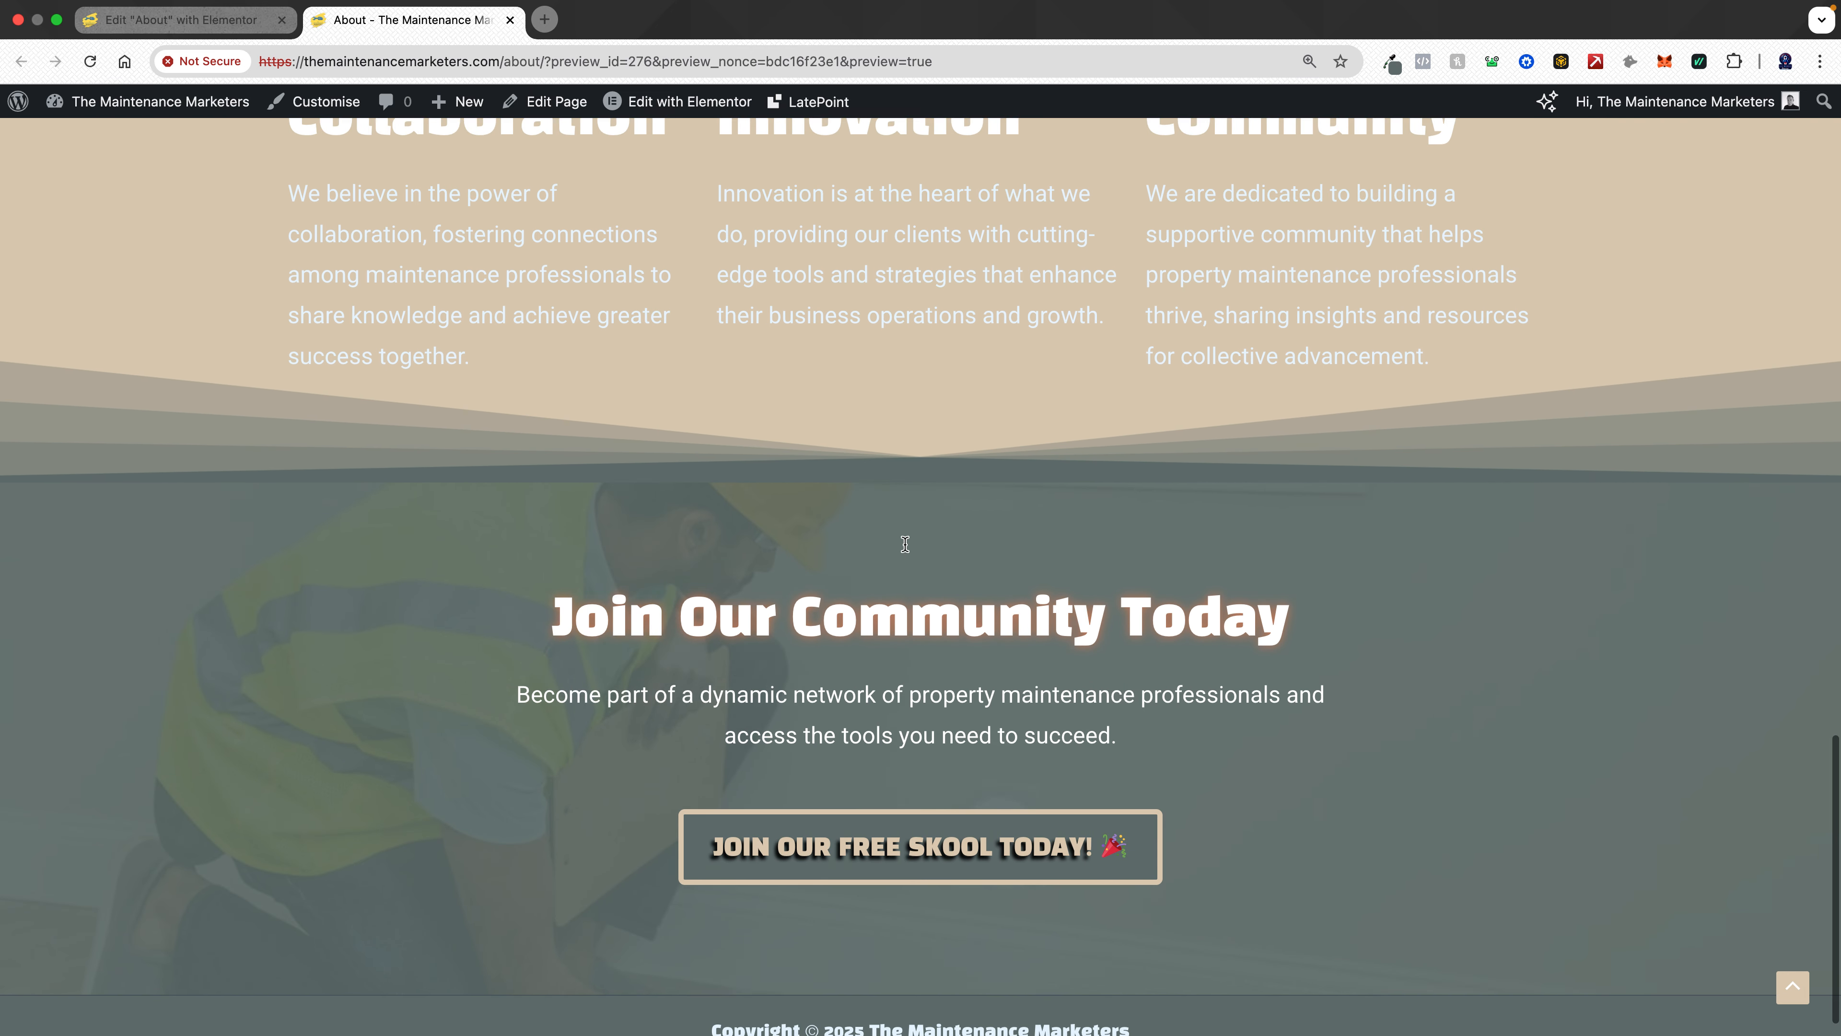
scroll(927, 903, "up", 20)
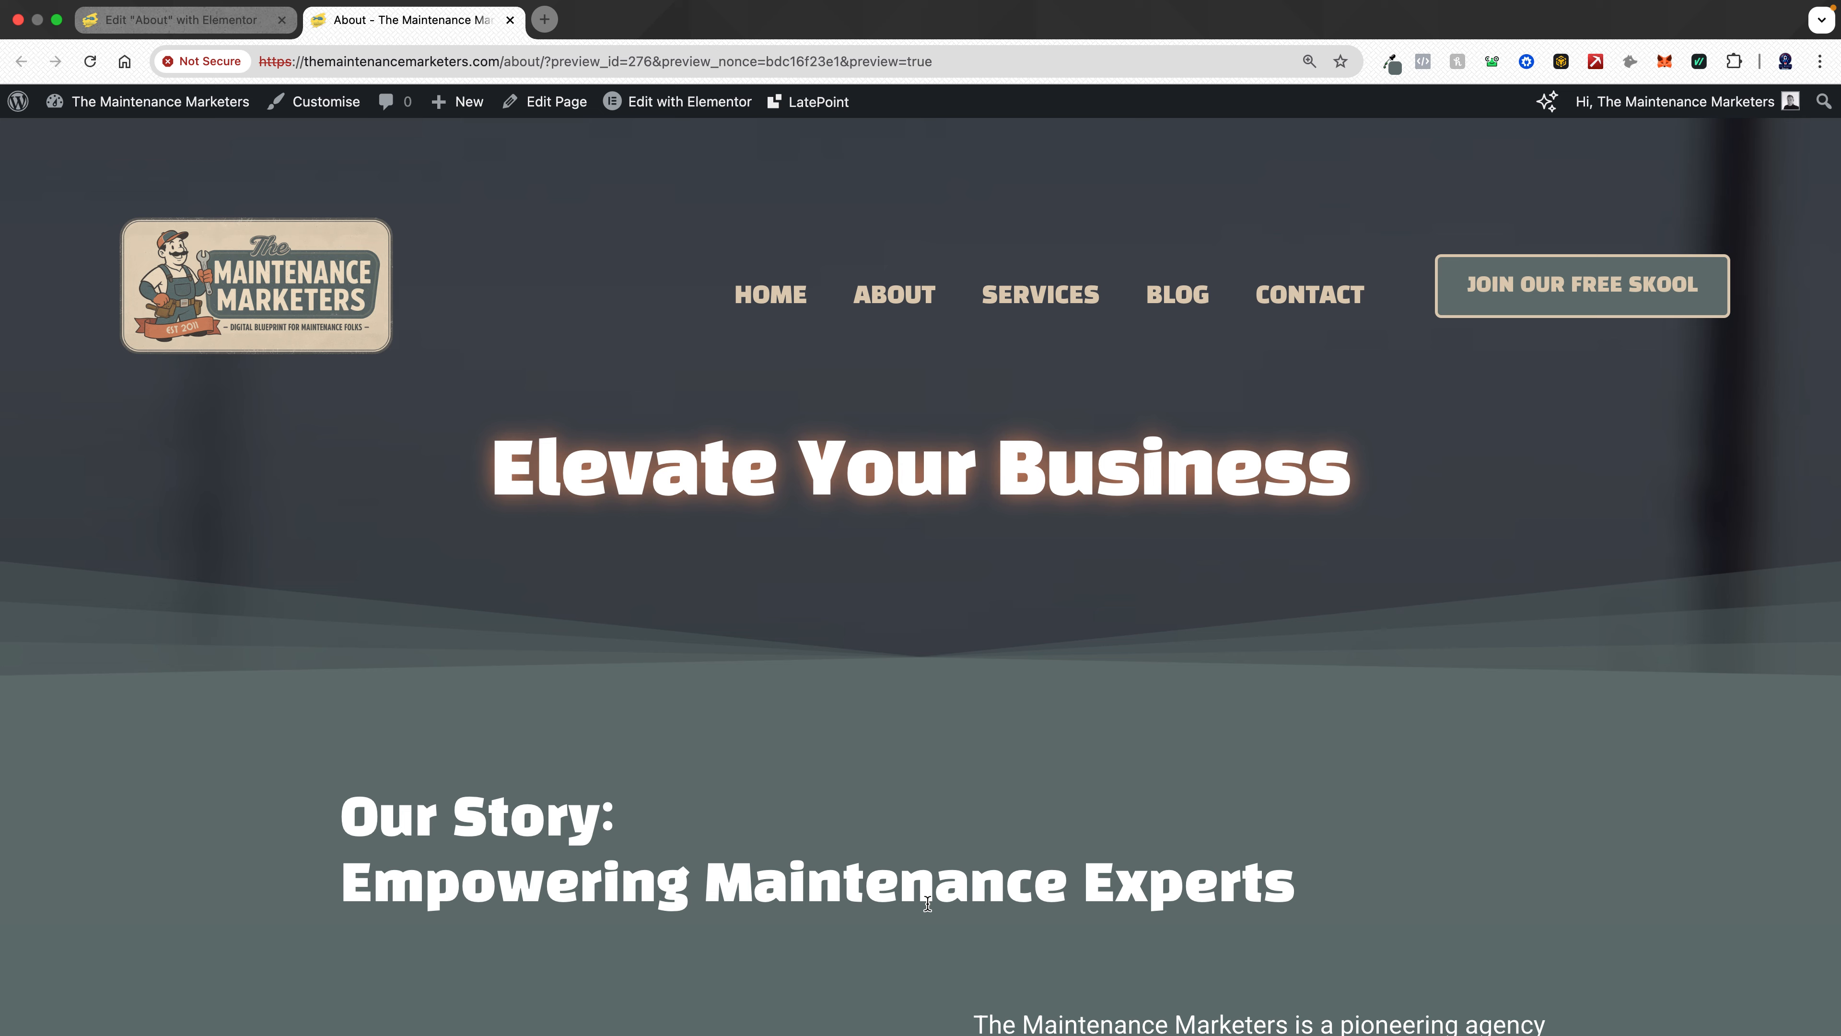
mouse_move(1445, 6)
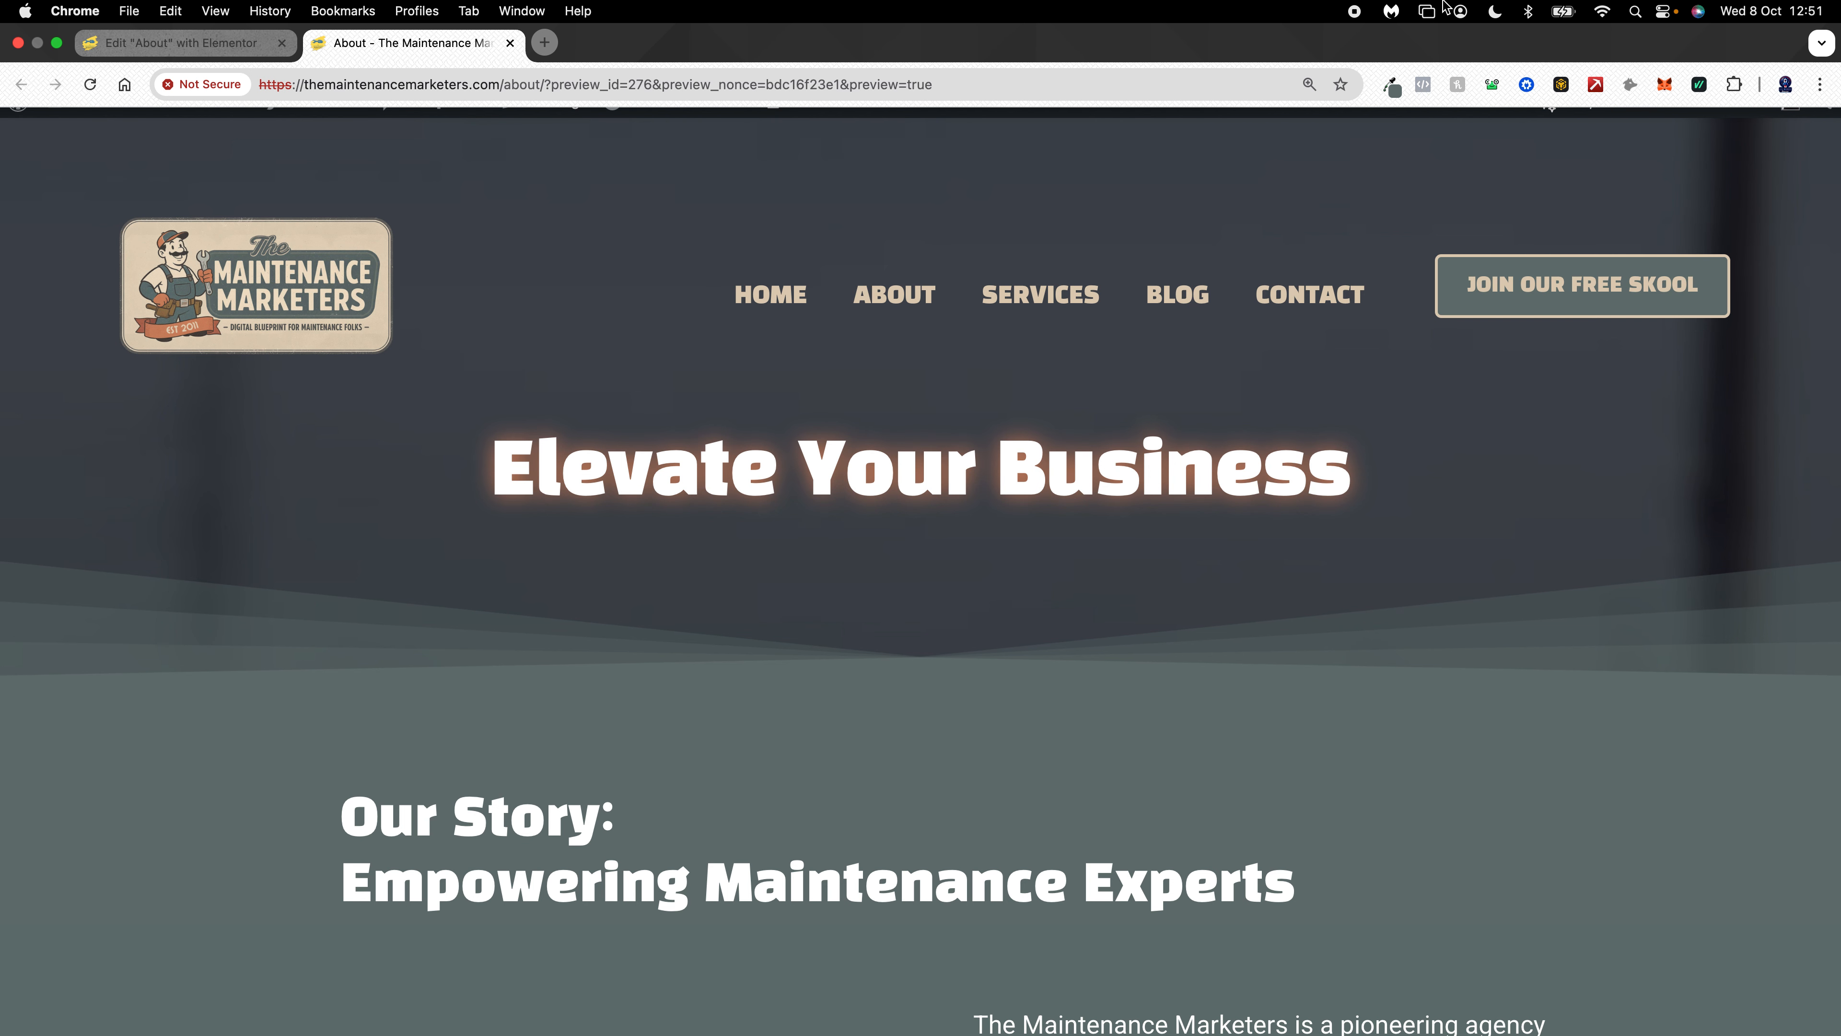